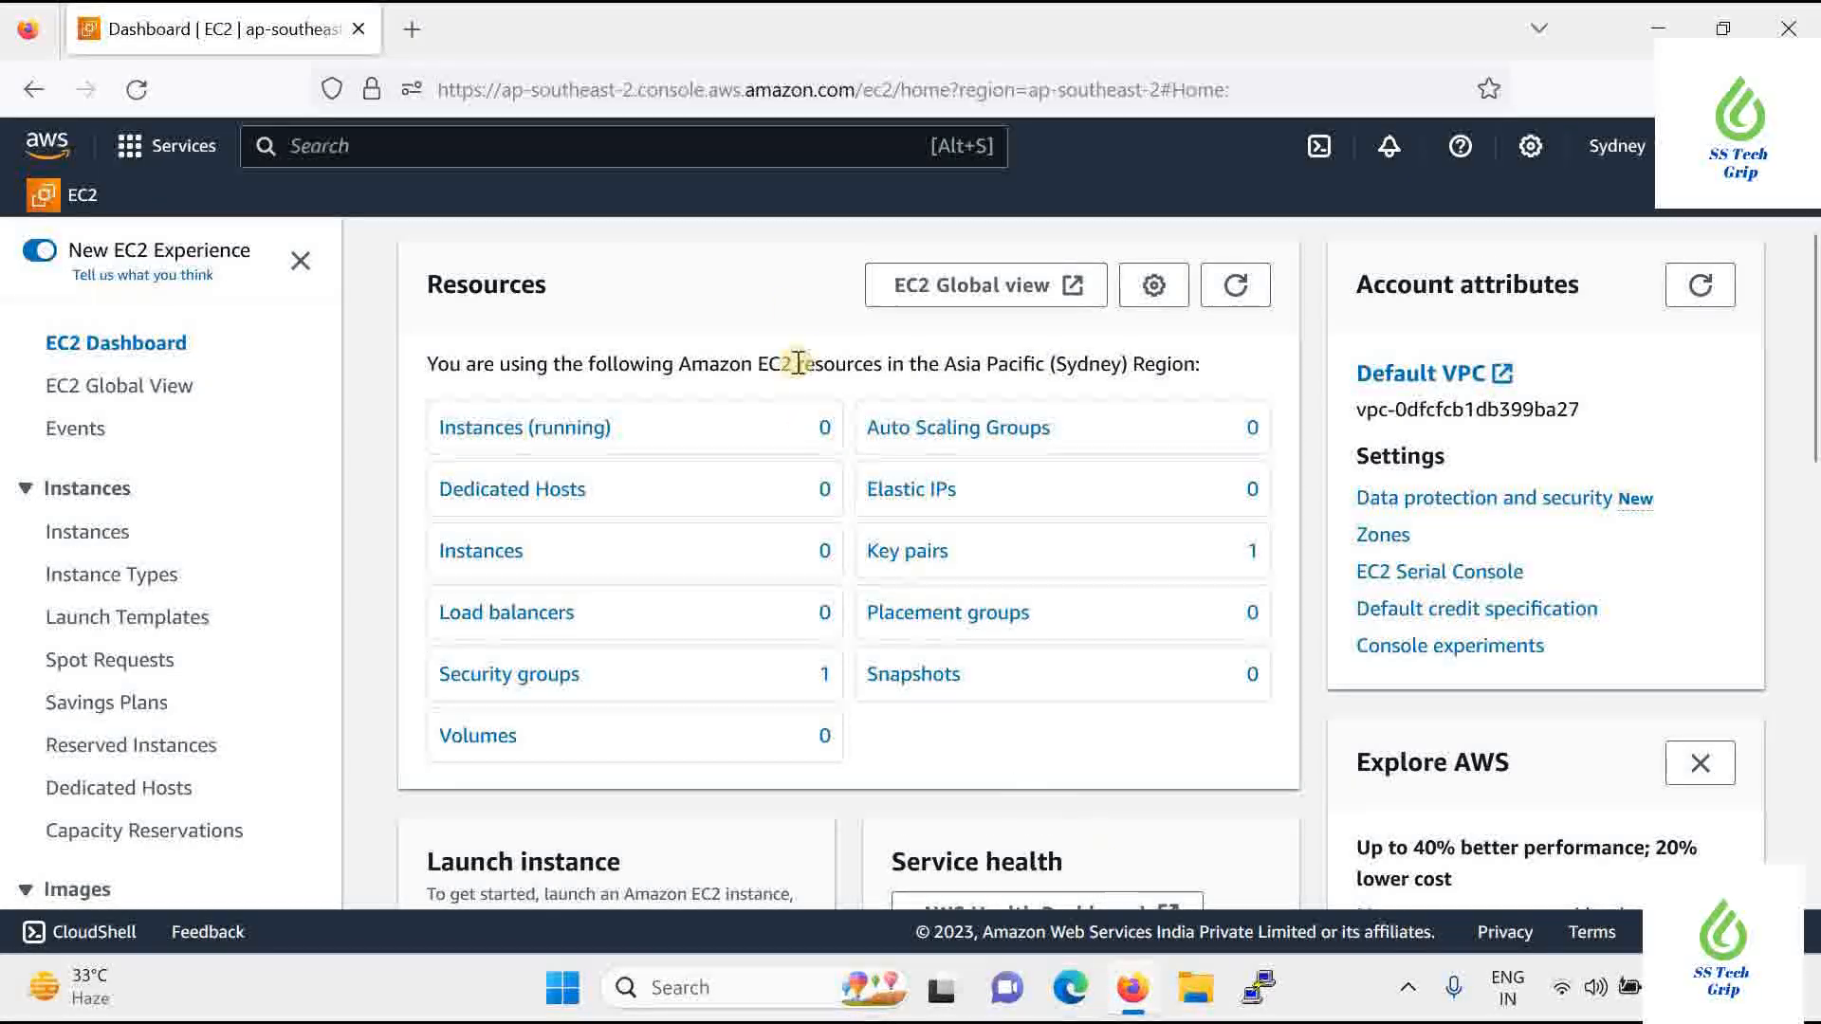
Search the AWS console for vpc and open the VPC service
click(786, 147)
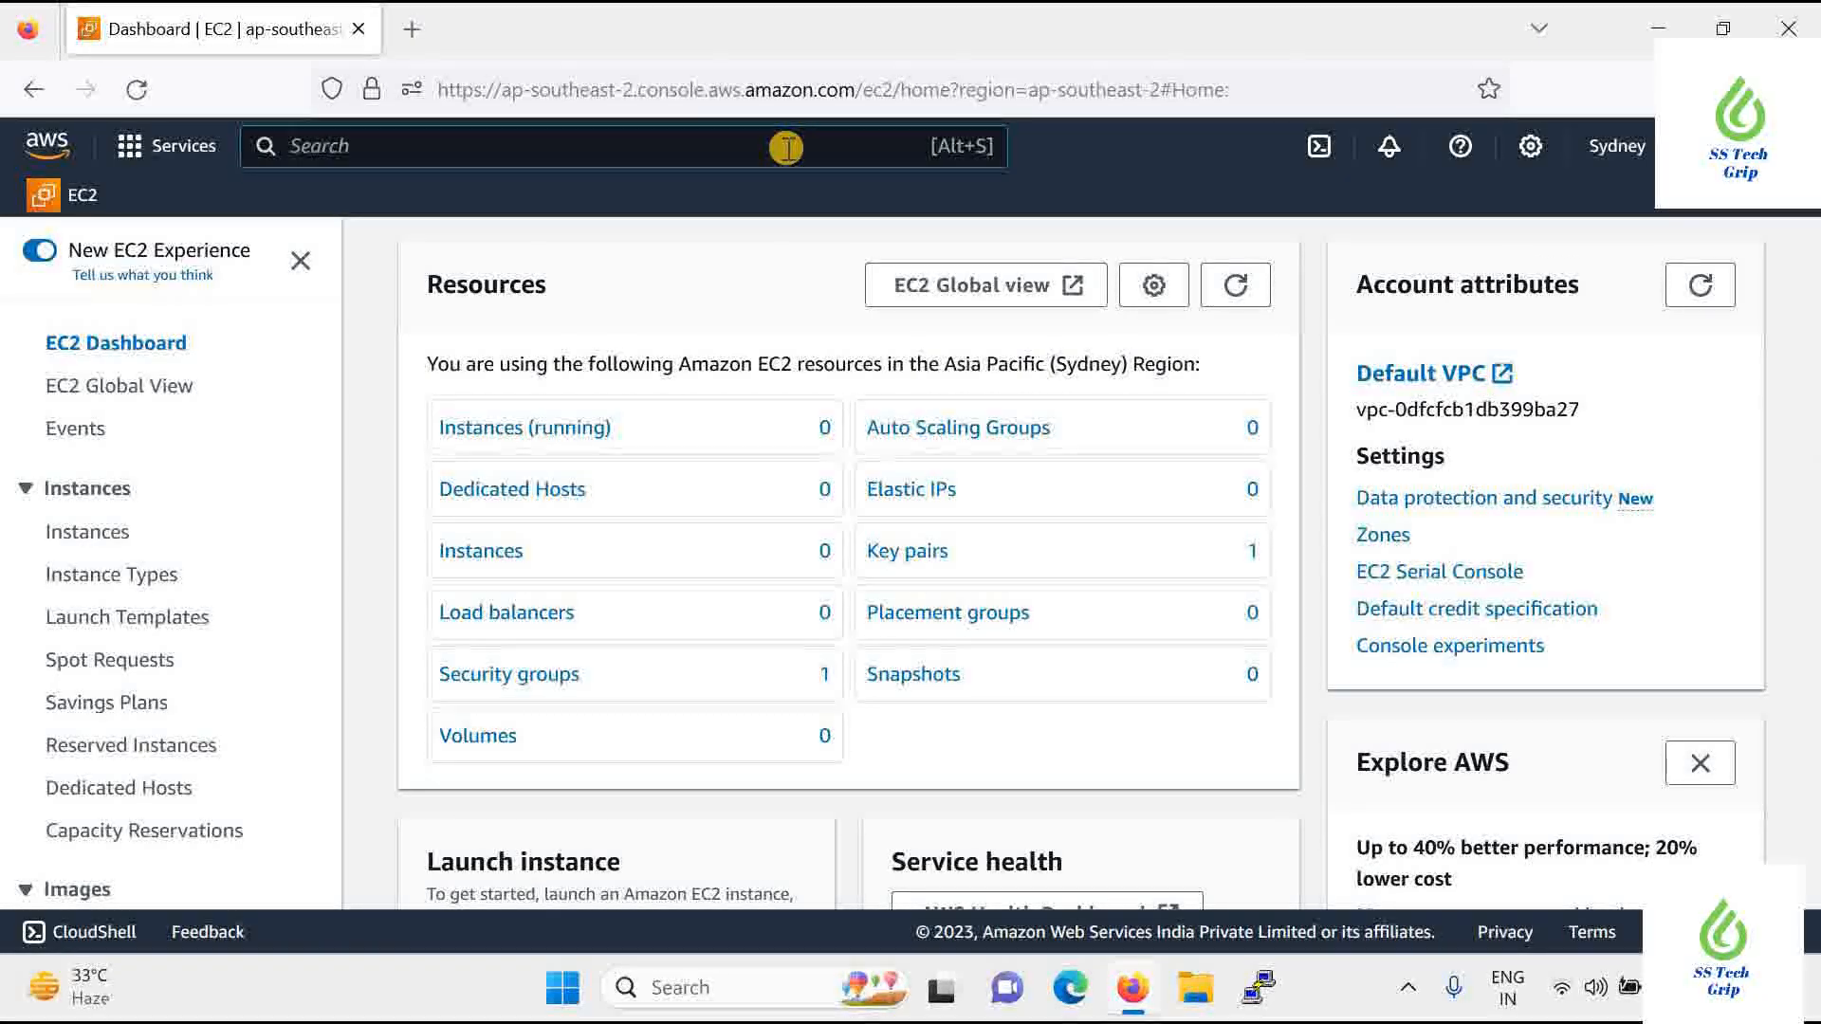
text(vpc)
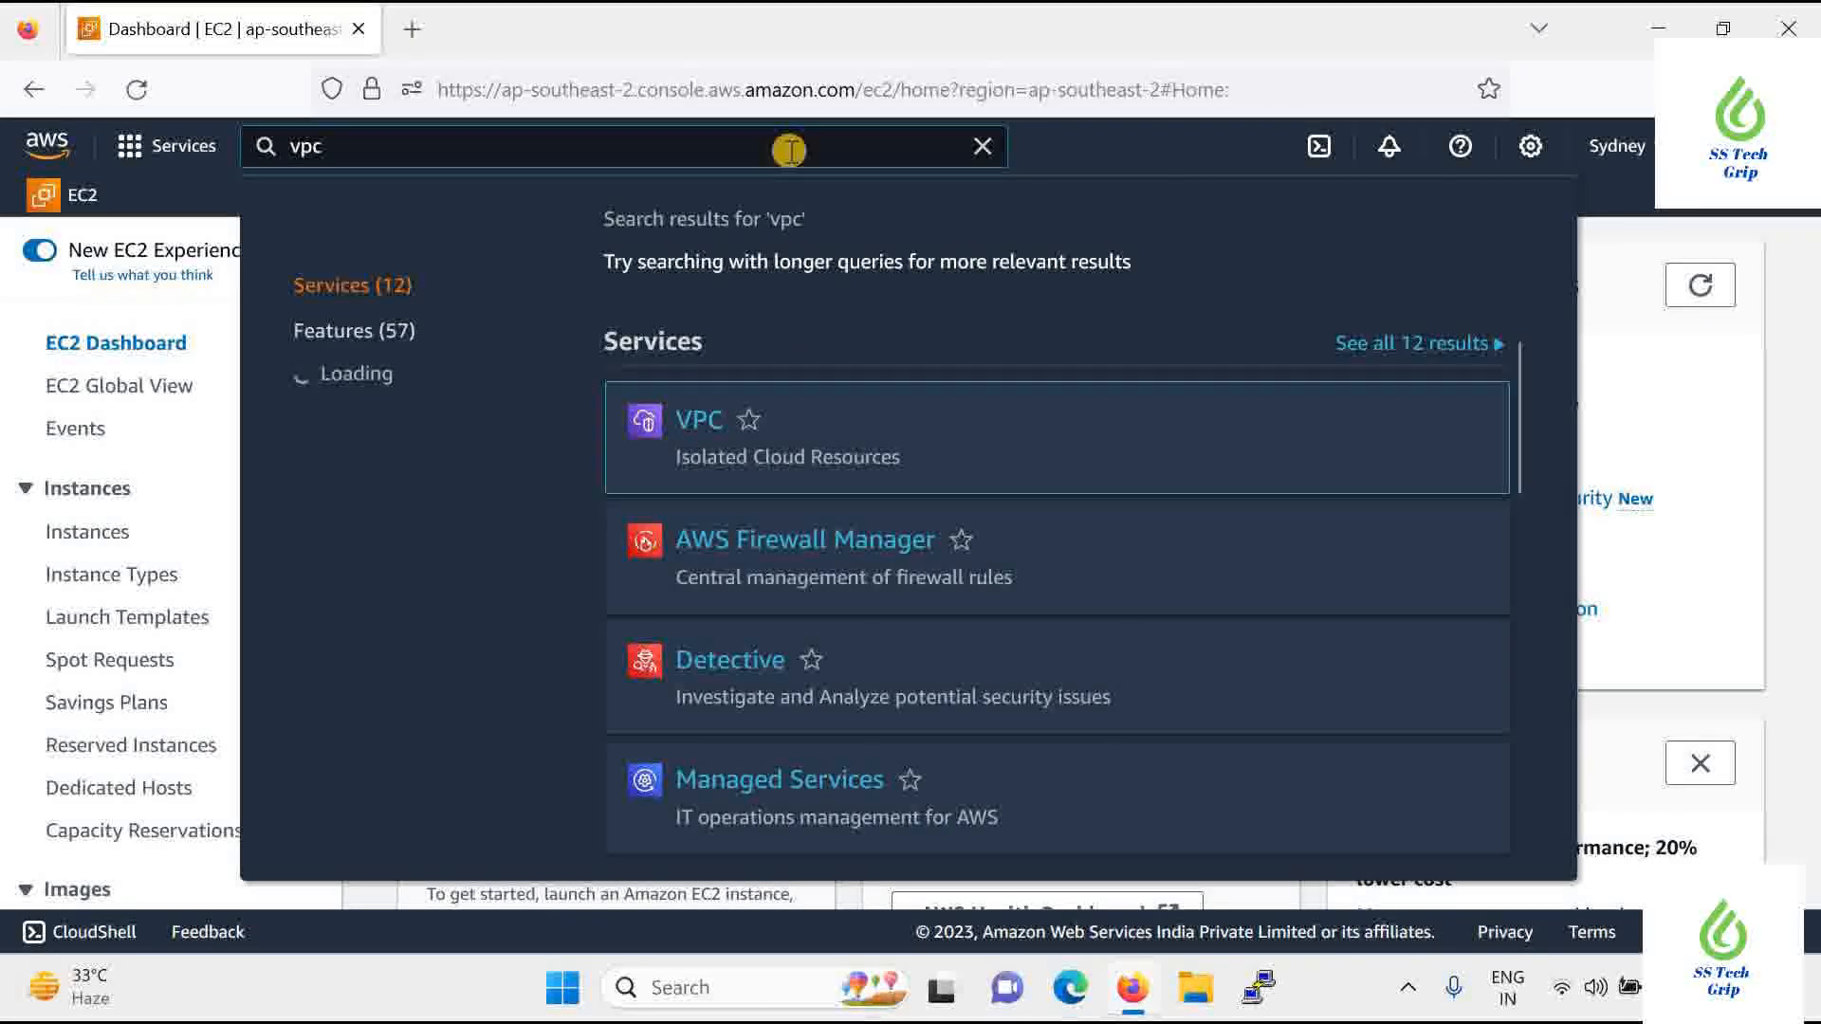
click(702, 422)
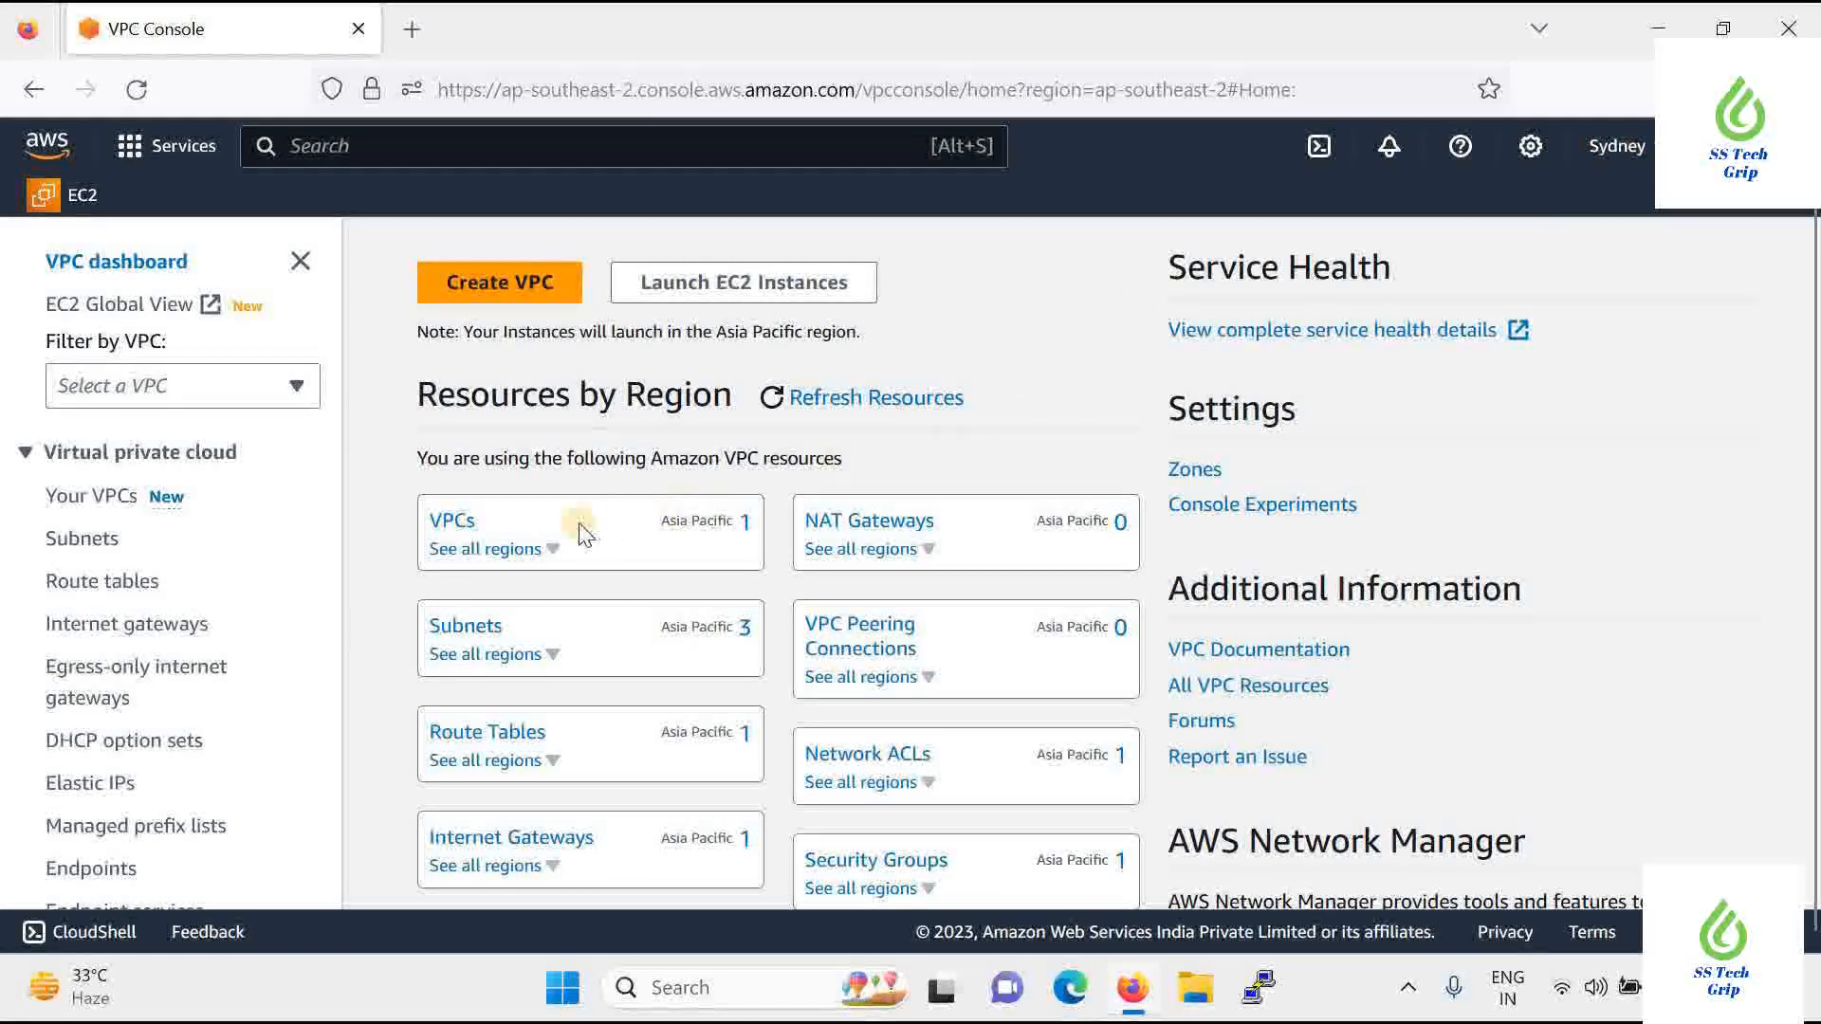
Start creating a VPC with the VPC only option and the name tag testvpc
click(527, 290)
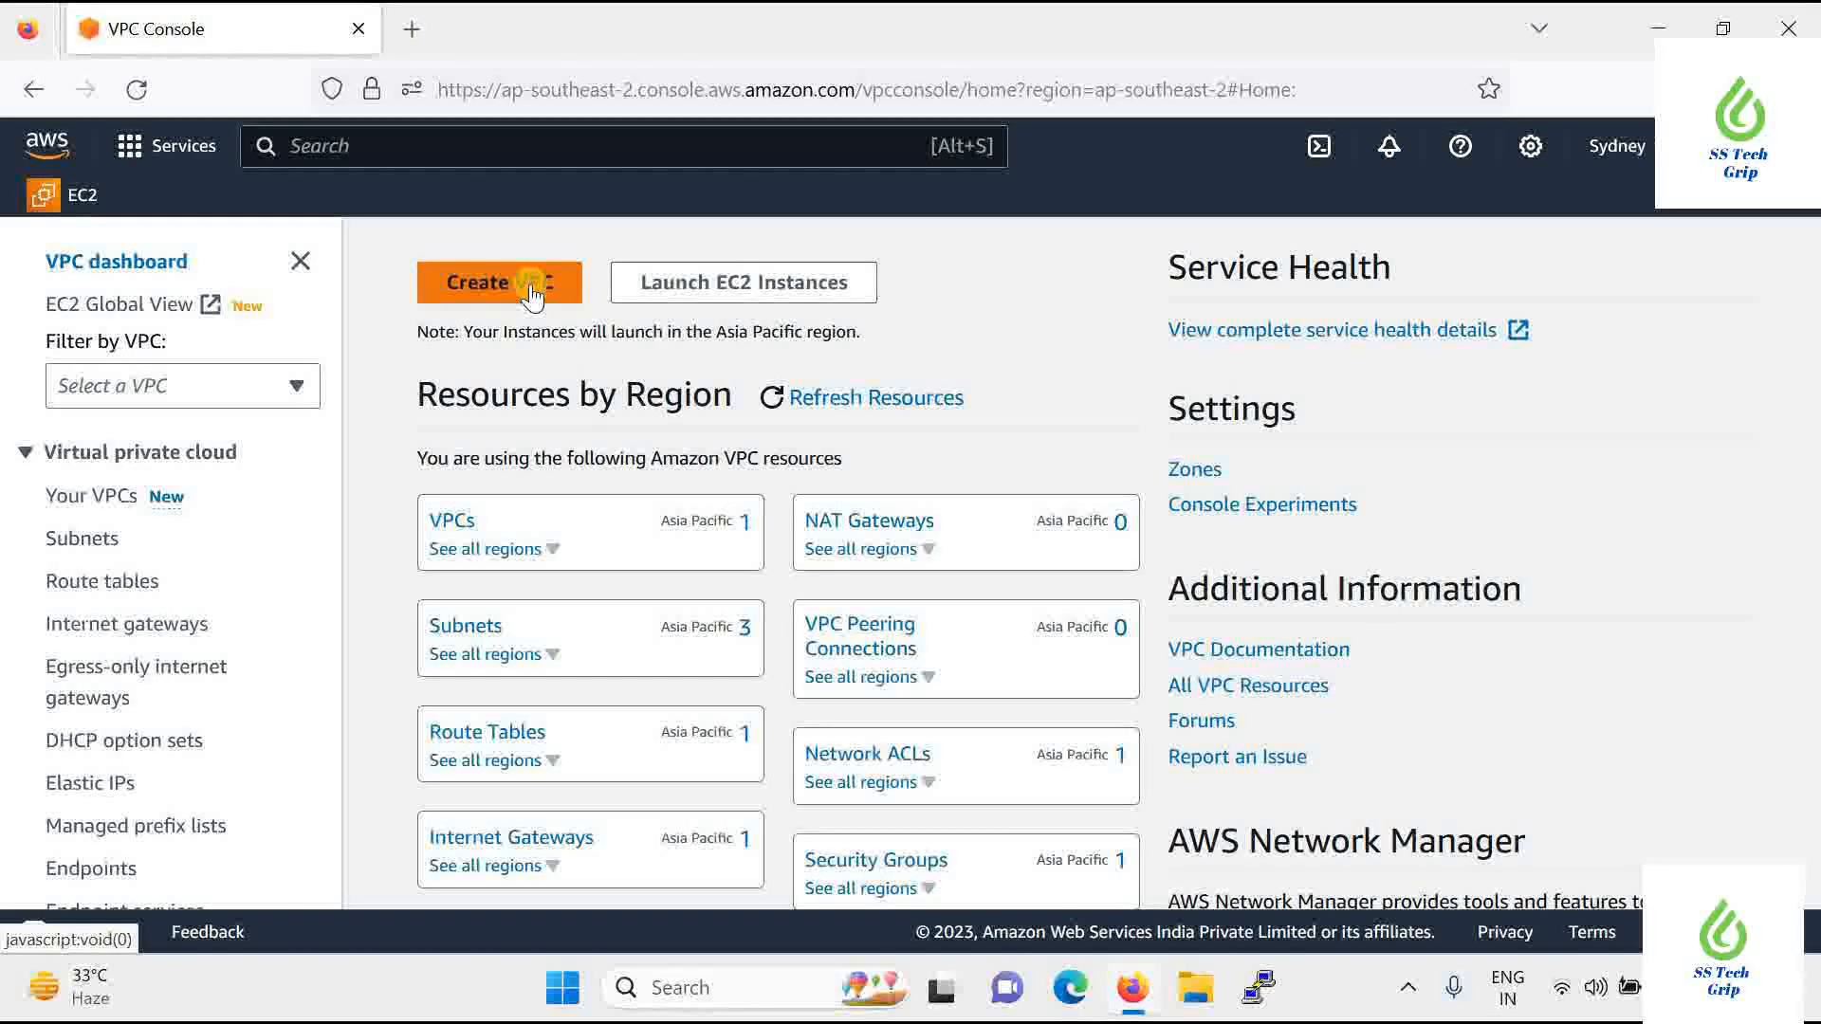
click(527, 296)
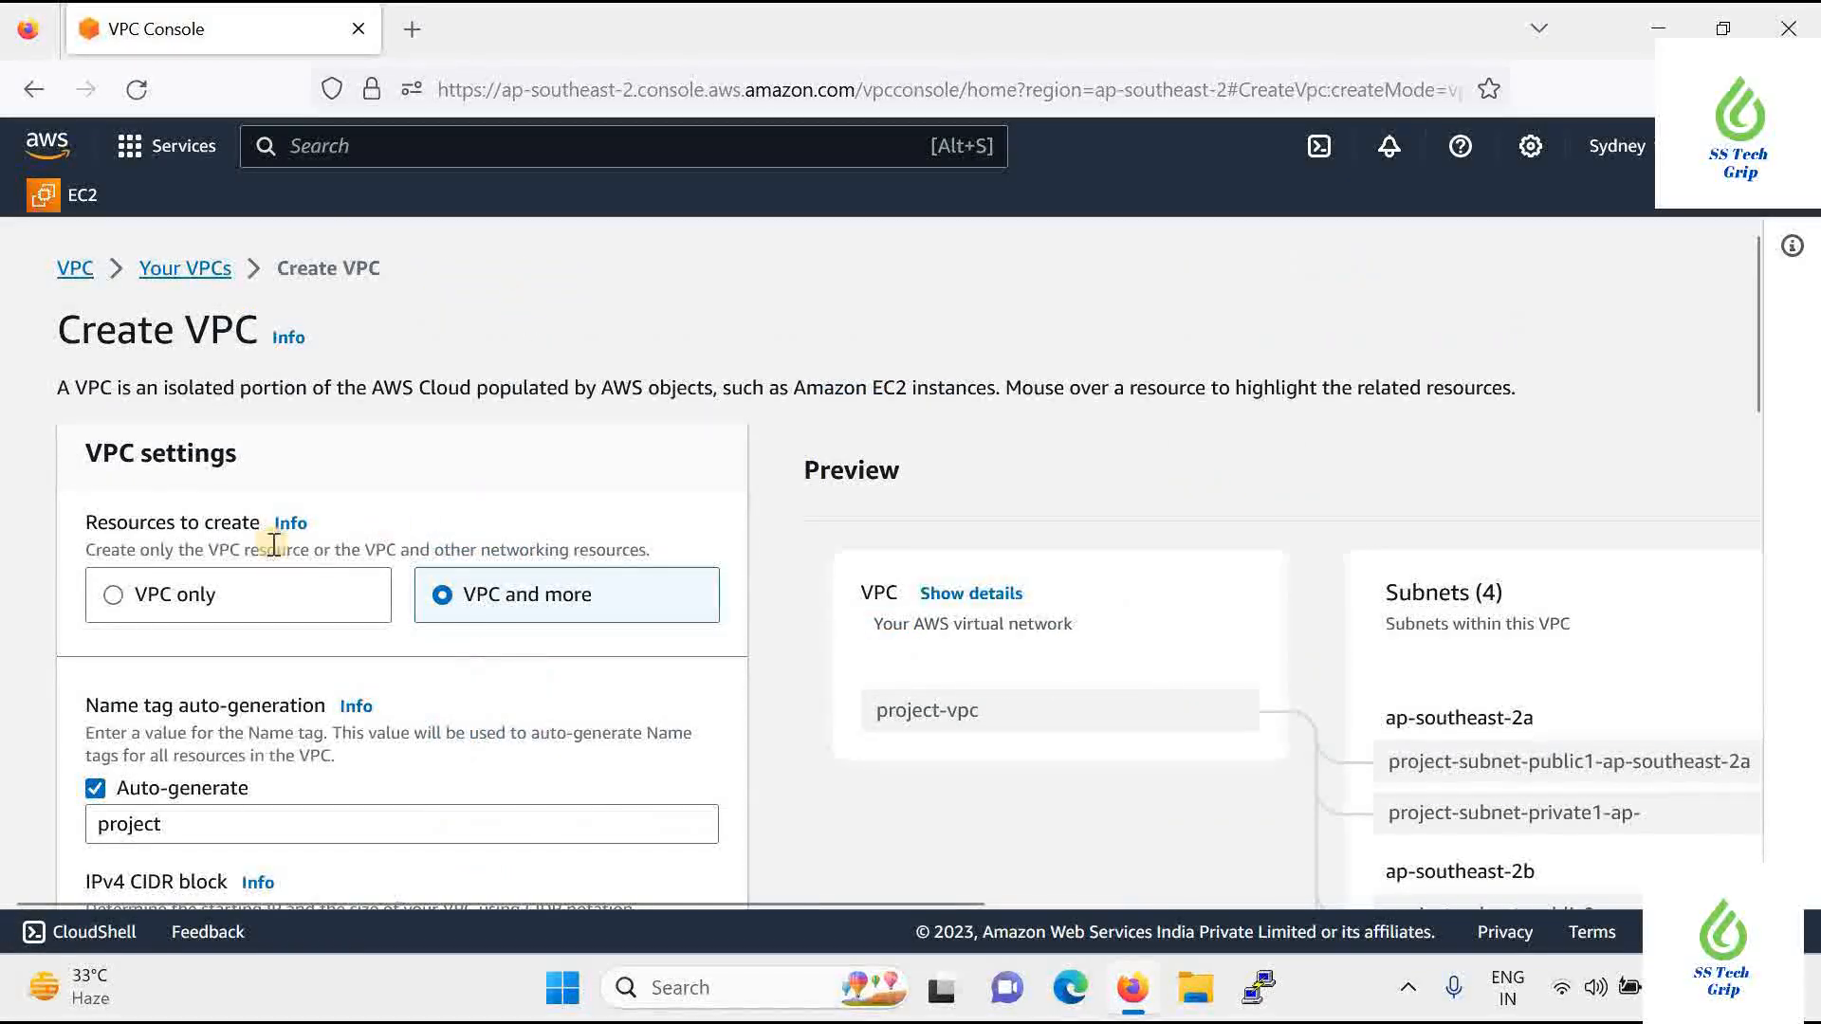
click(113, 594)
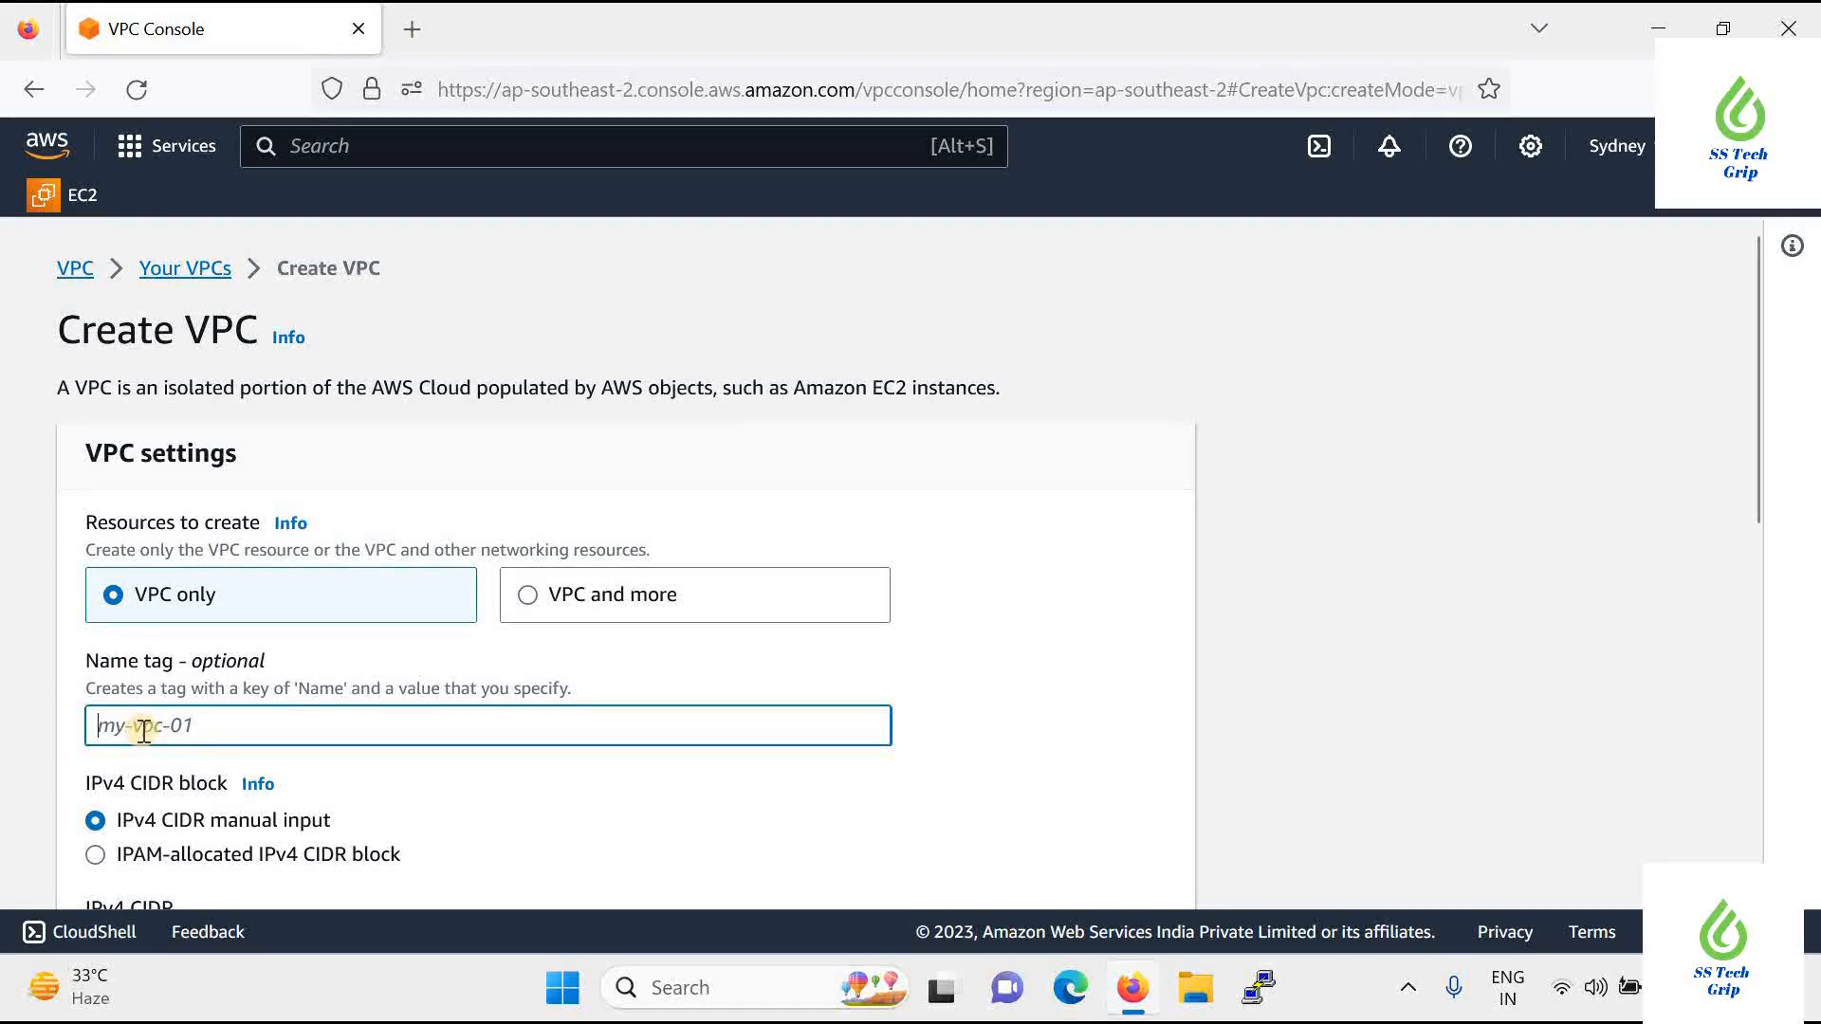
text(testvpc)
Set the new VPC's manual IPv4 CIDR to 10.0.0.0/16
scroll(207, 661, down, 2)
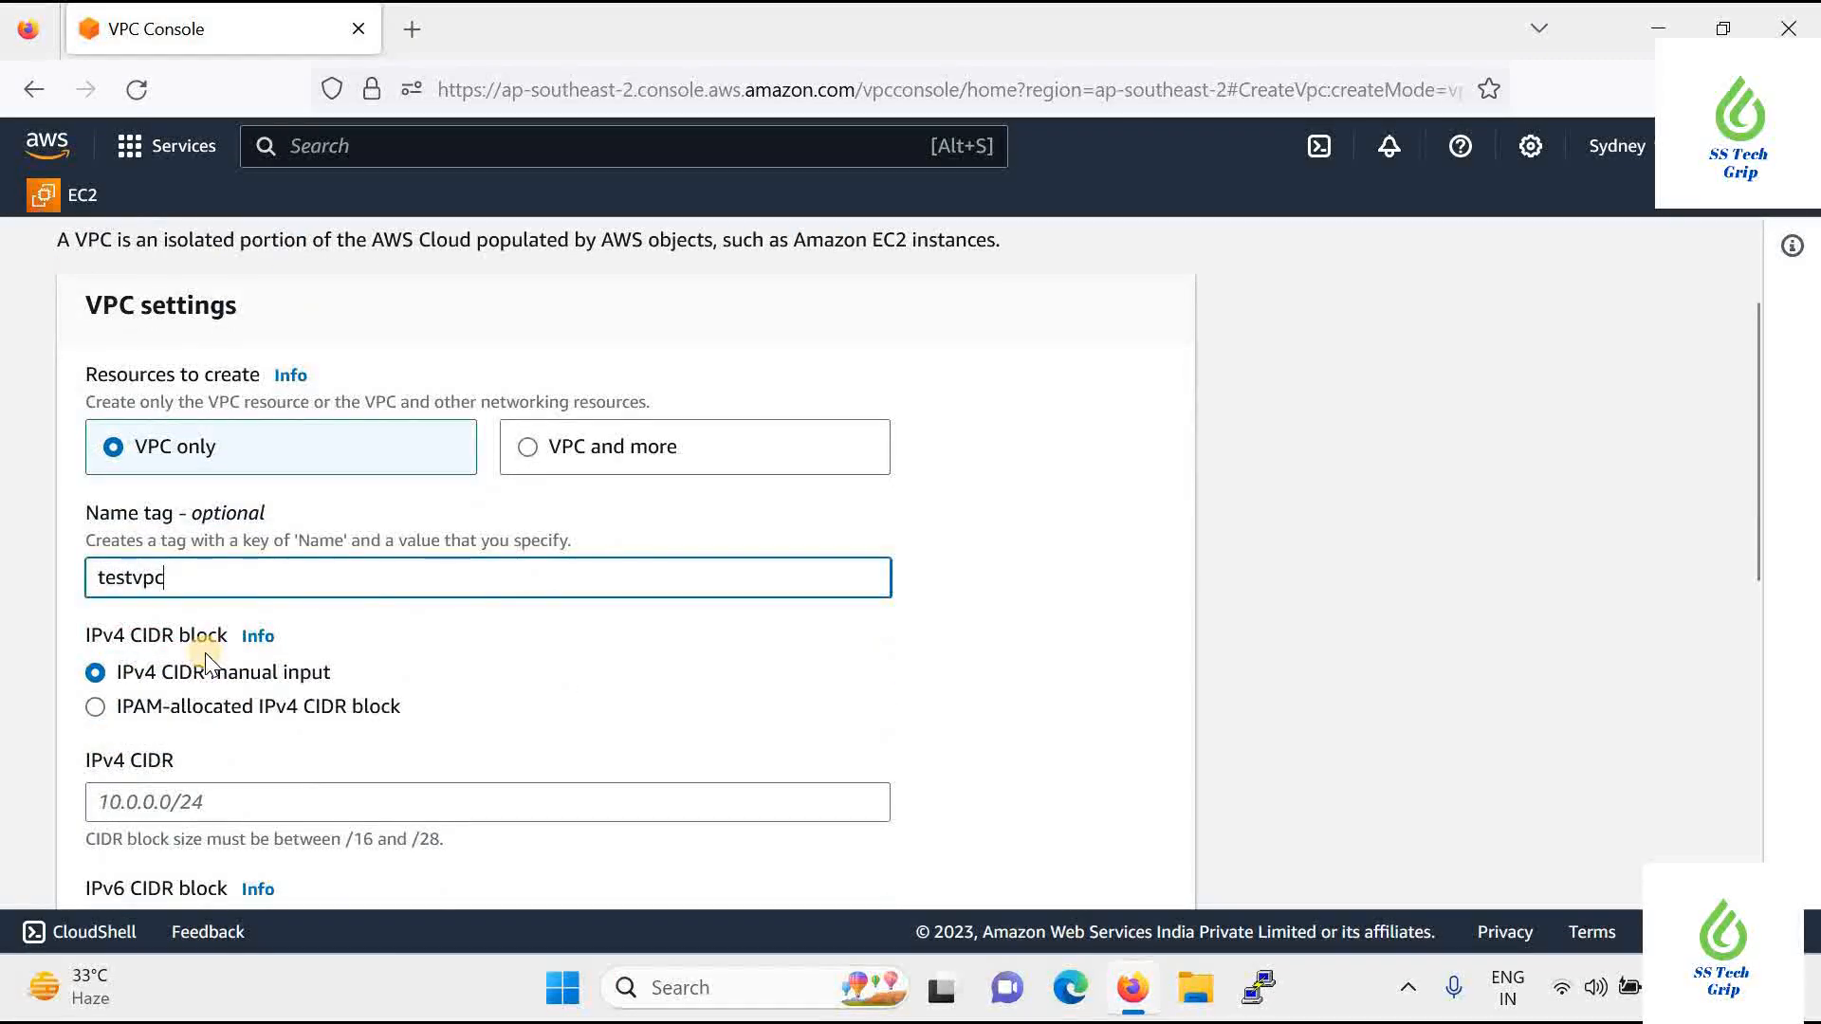
scroll(150, 675, down, 2)
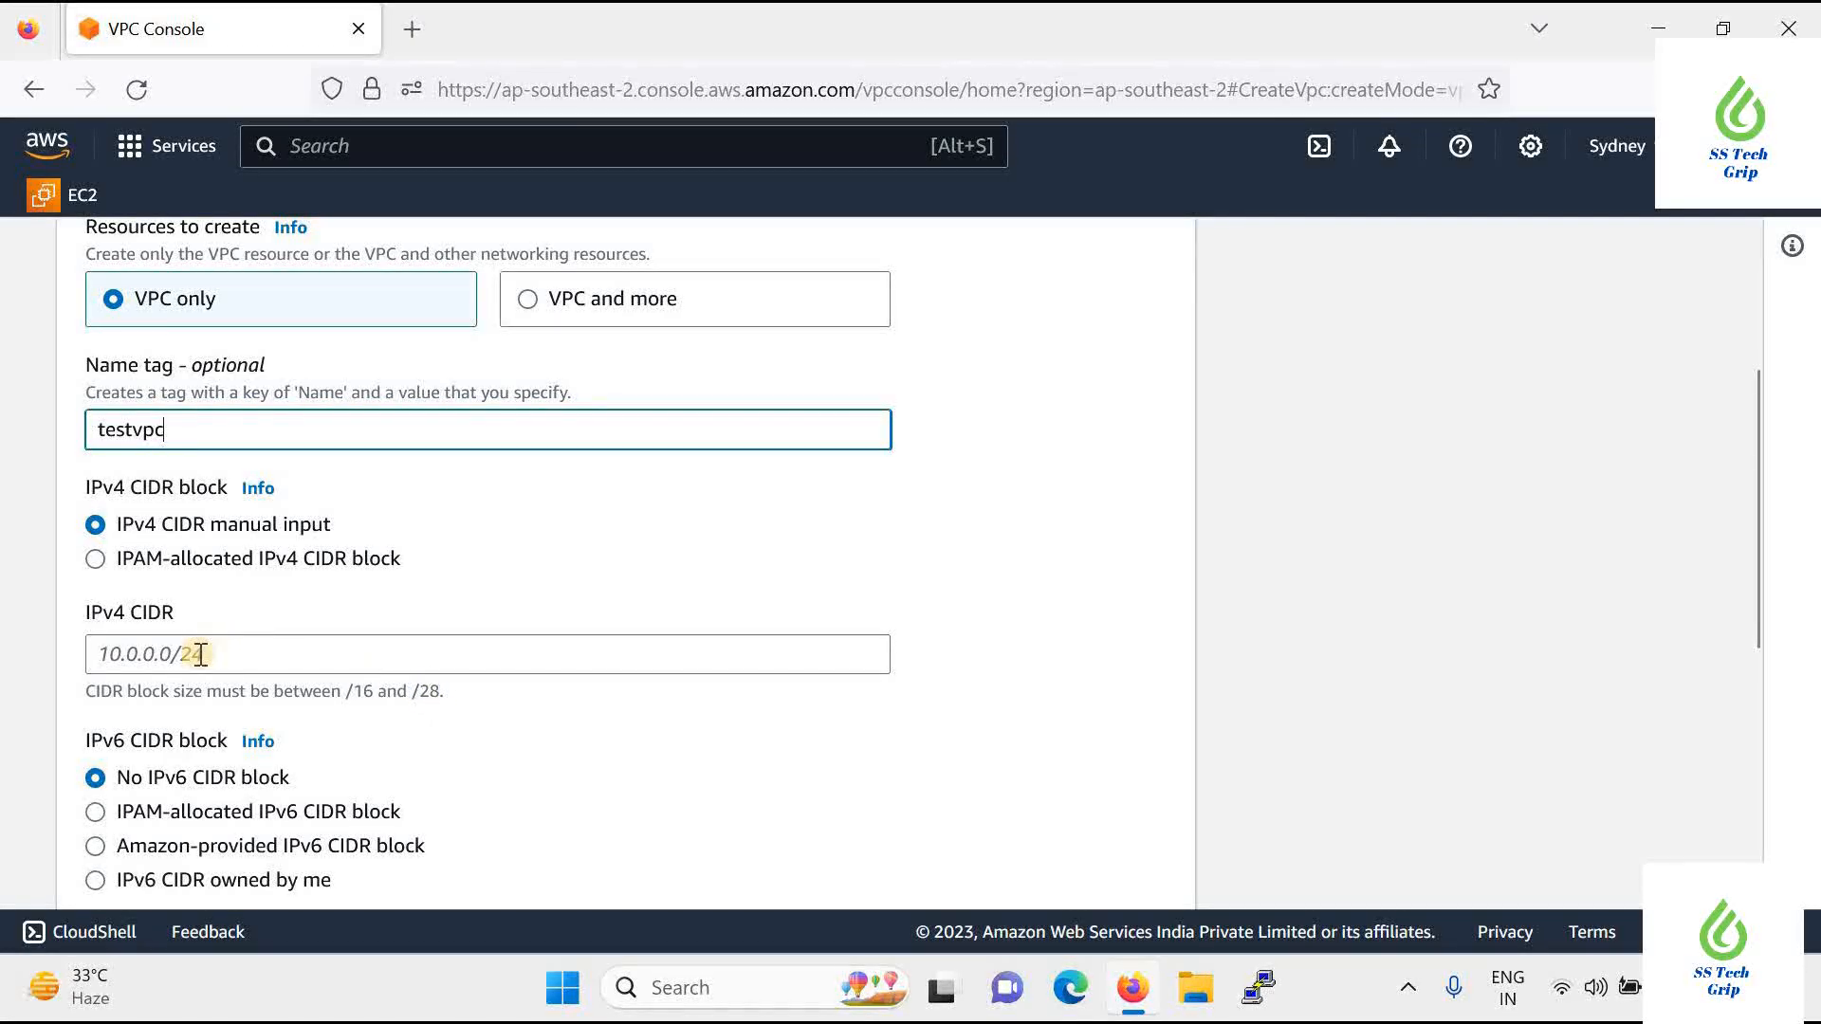
click(112, 657)
text(10)
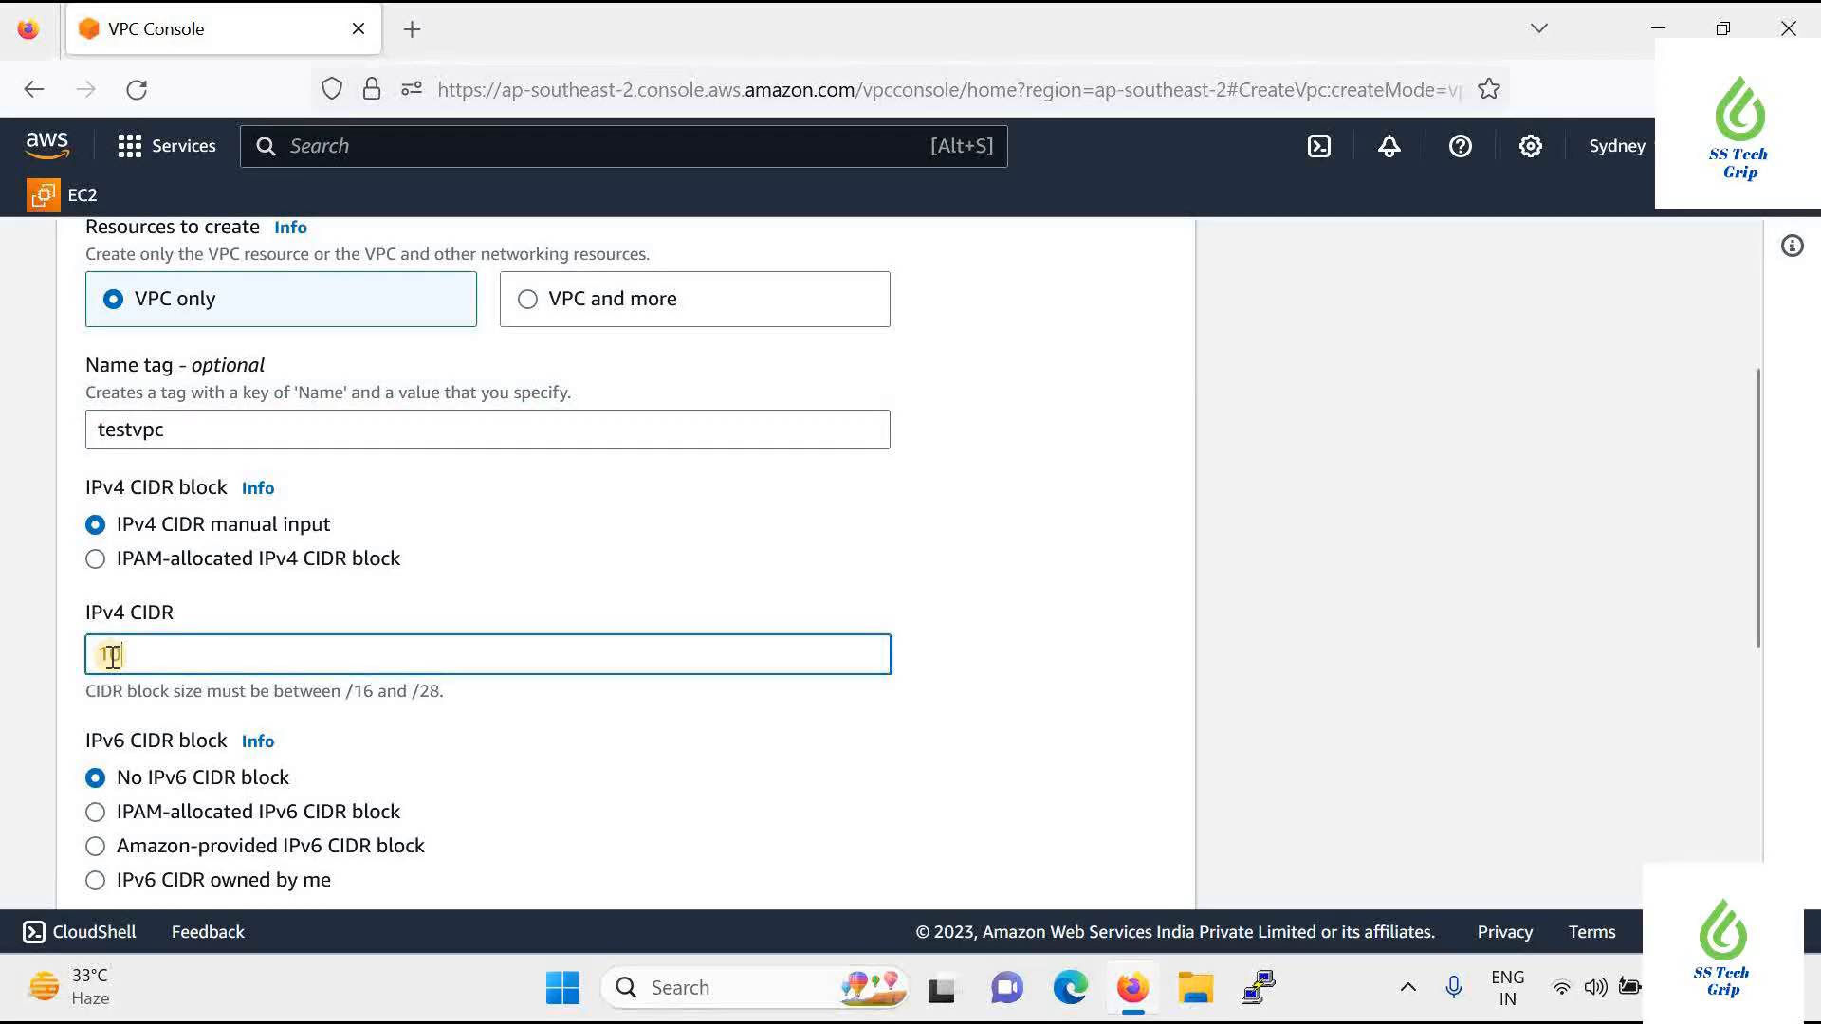
text(.0.0.0)
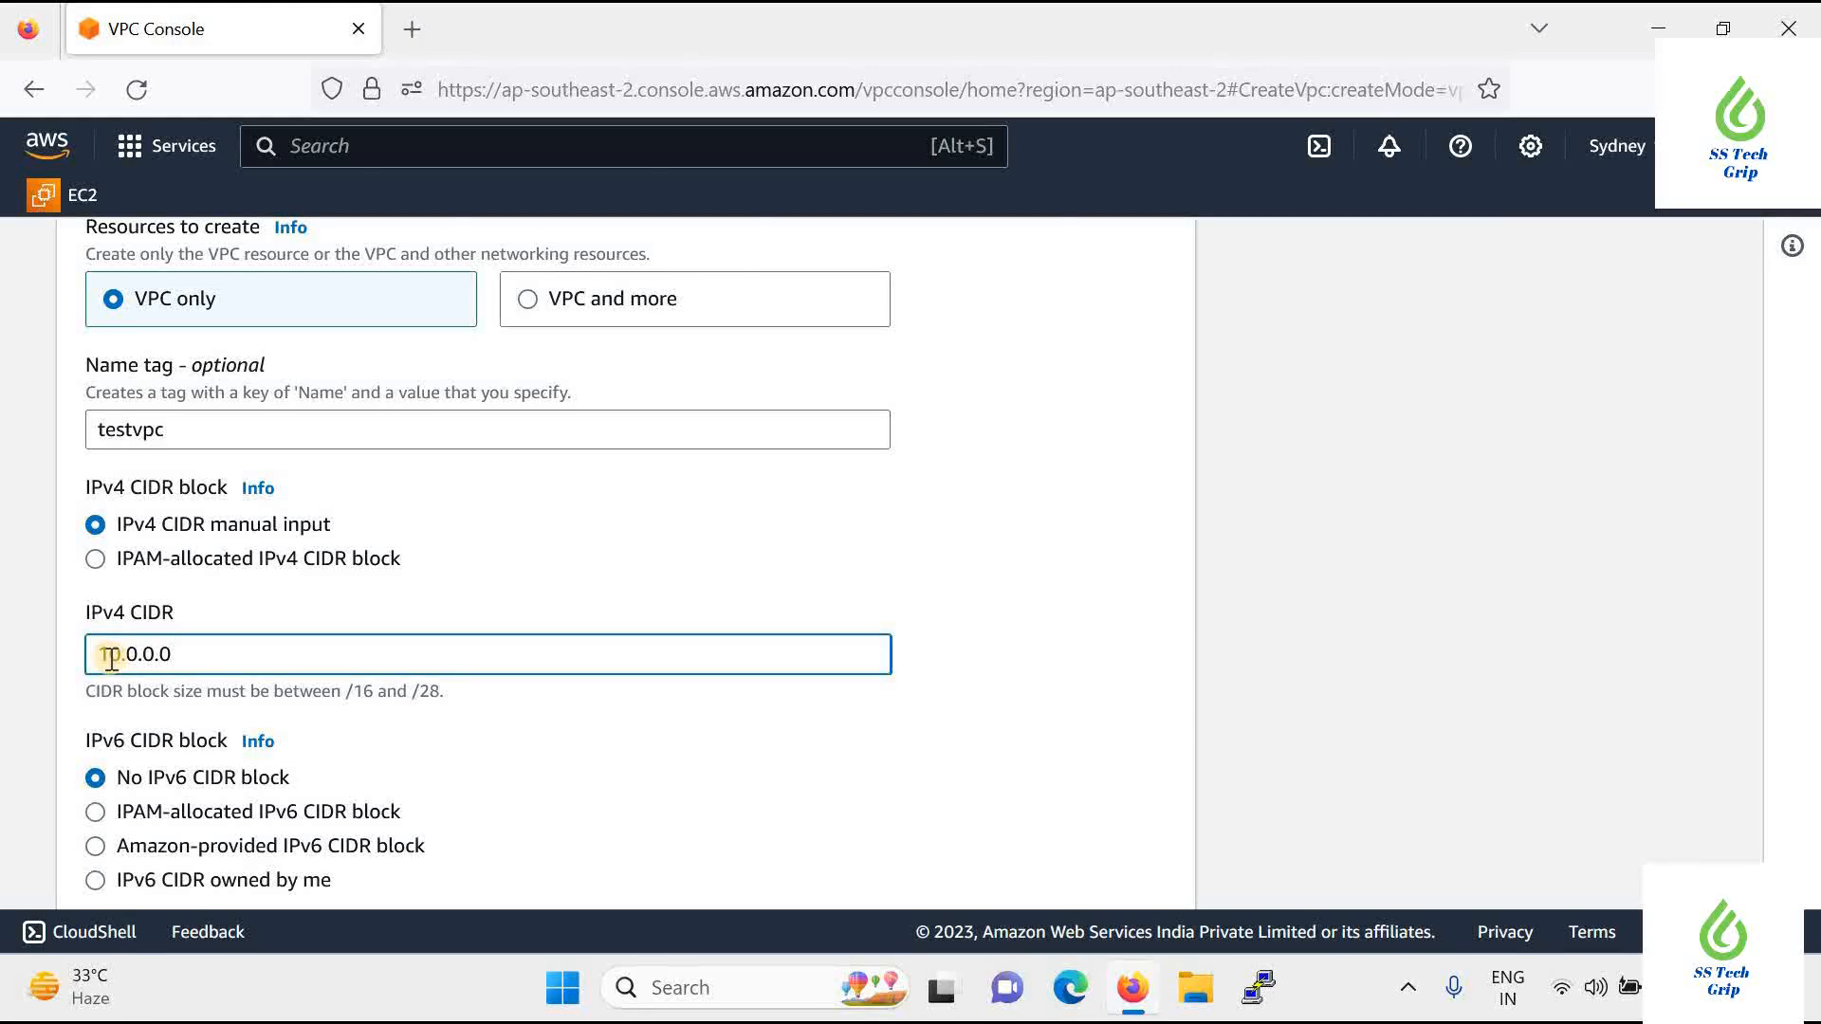
click(533, 678)
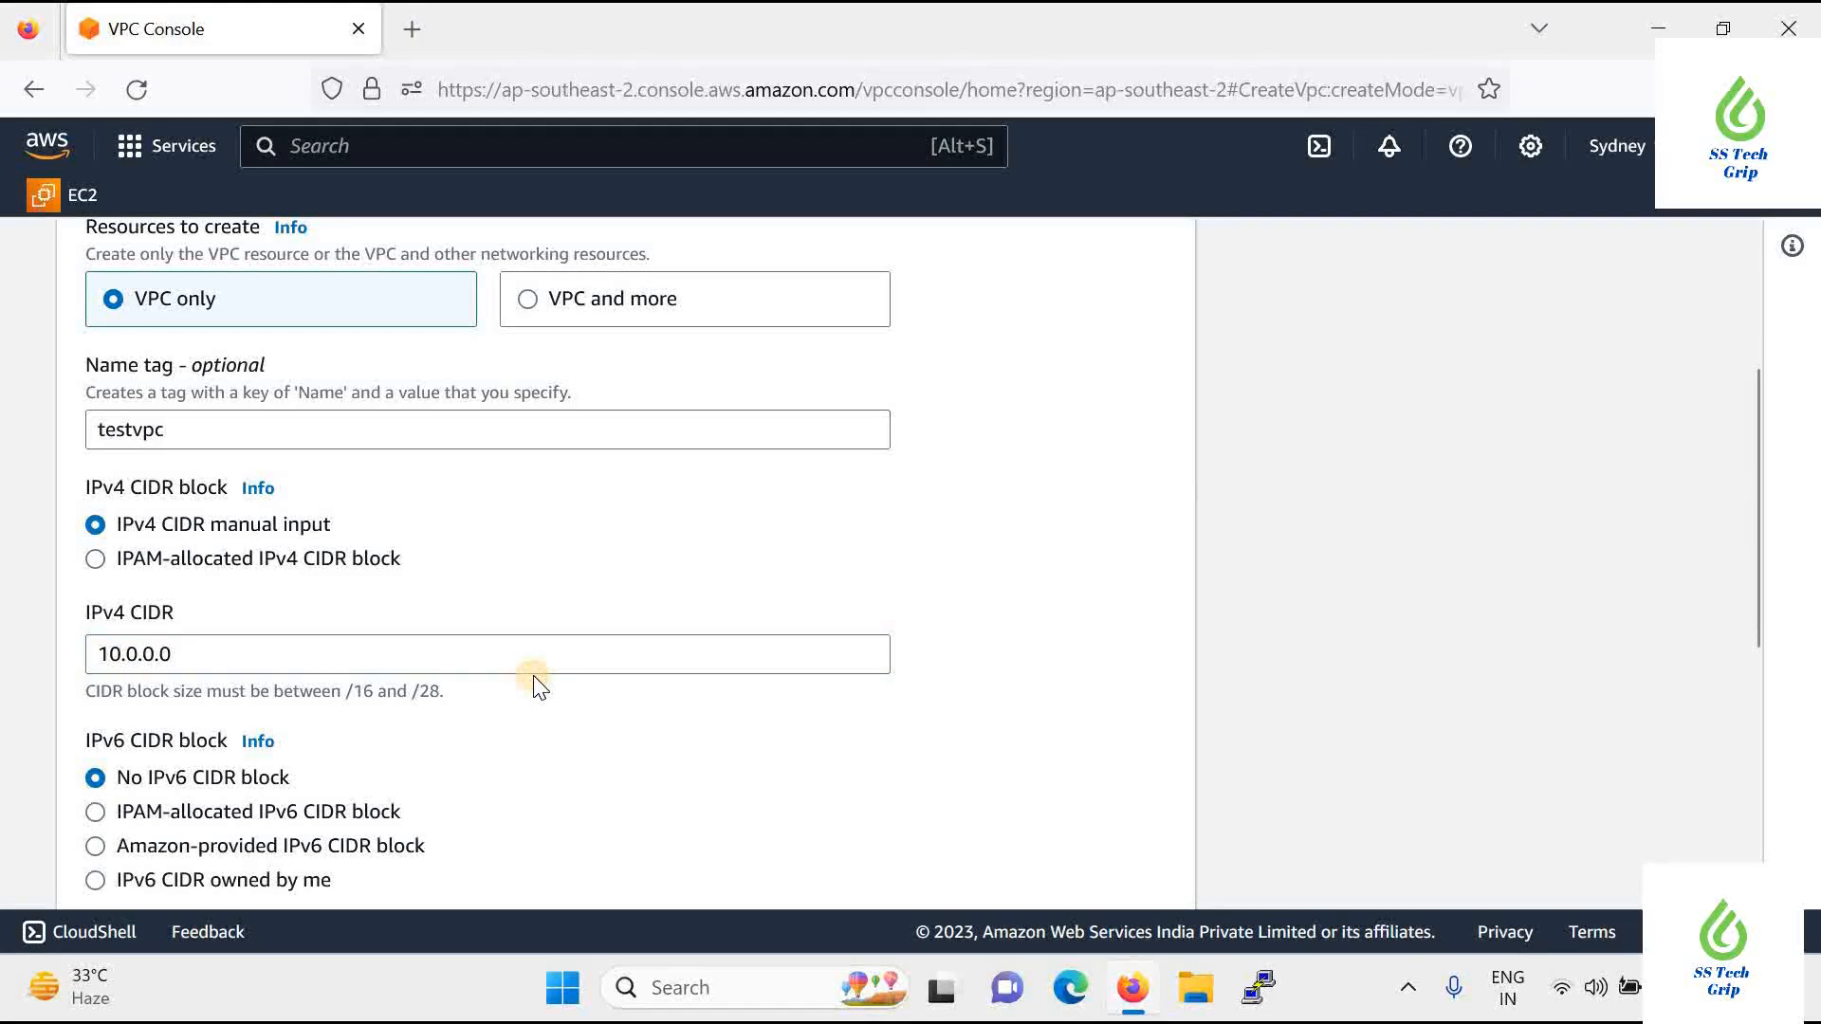
click(297, 652)
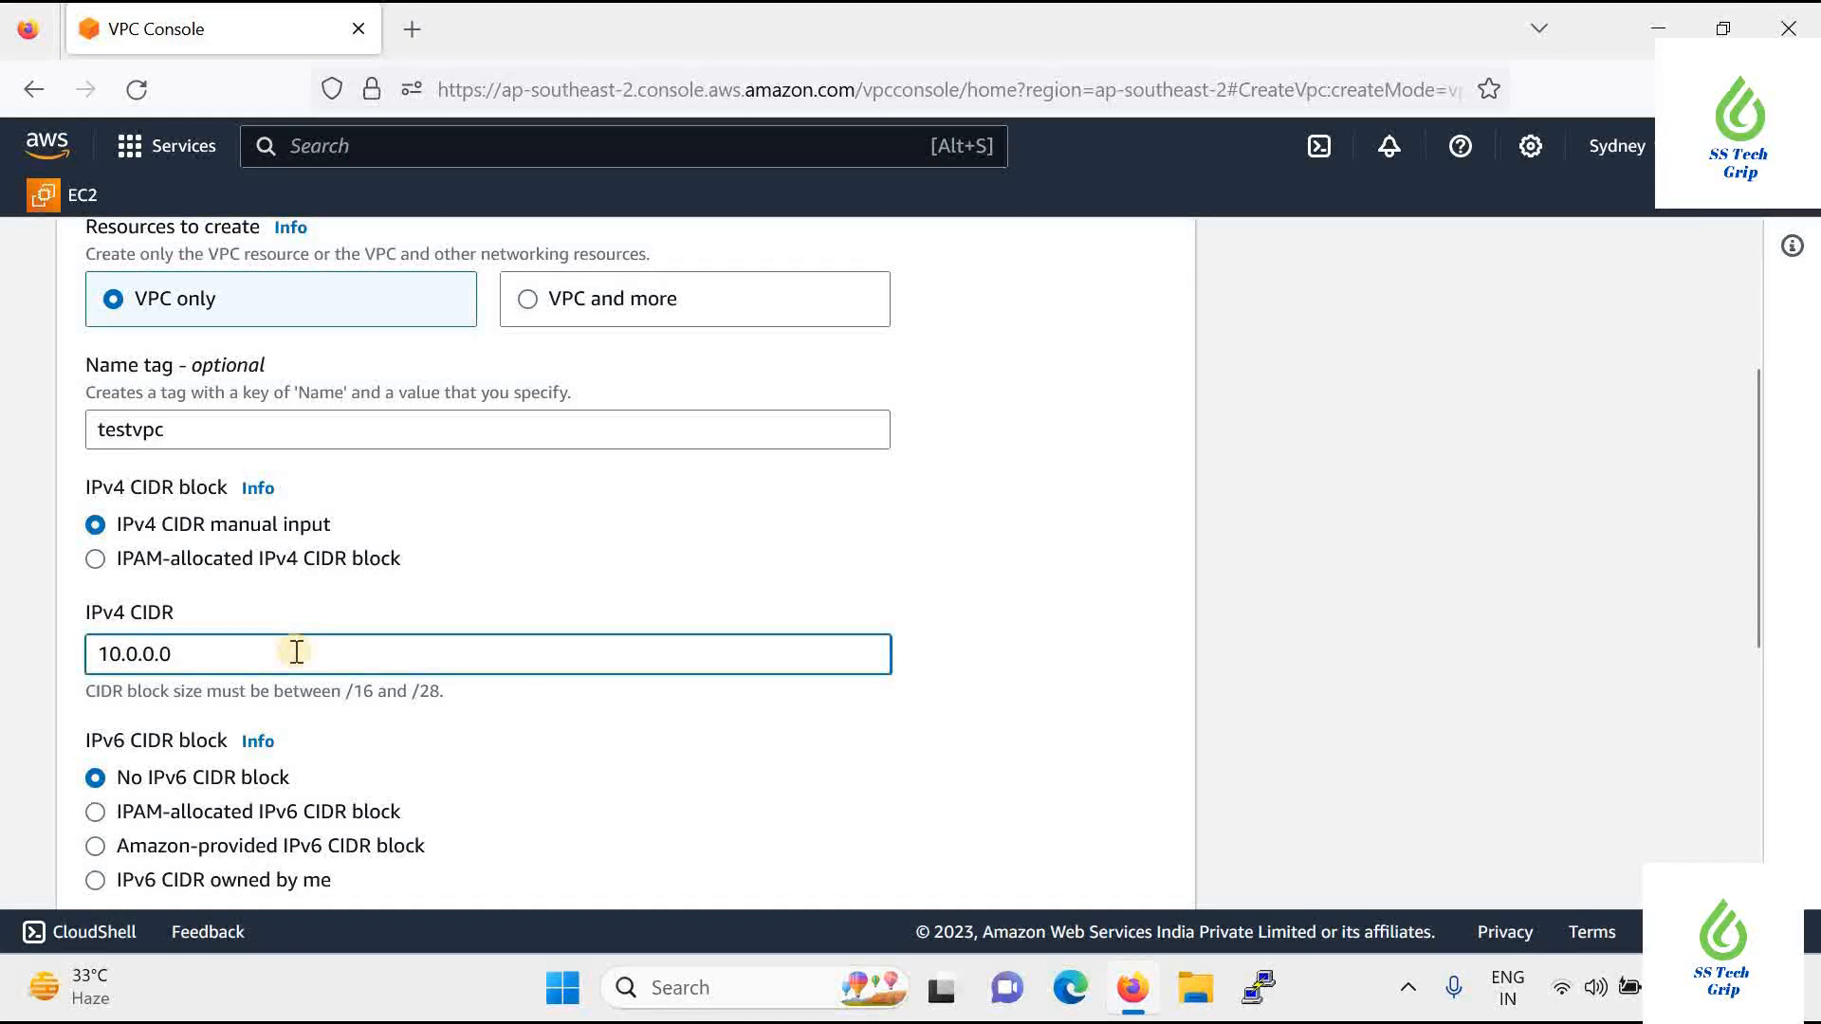
scroll(308, 611, down, 5)
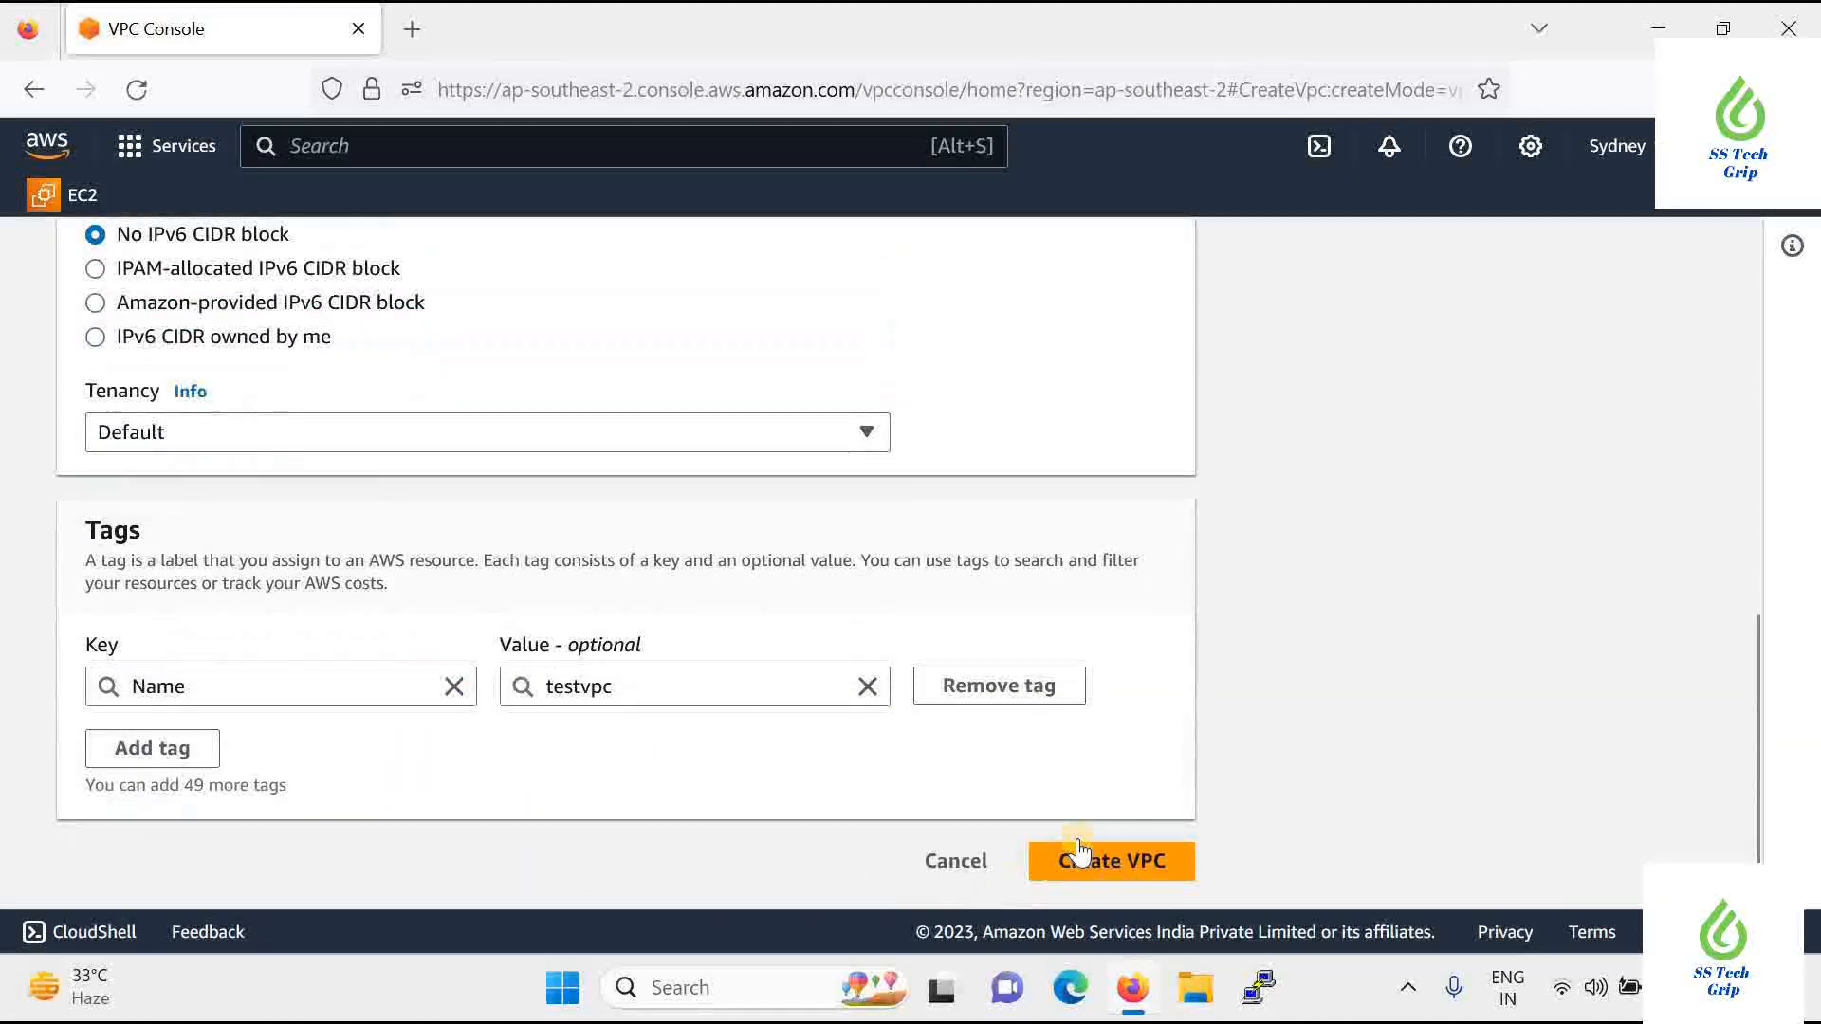
click(1090, 871)
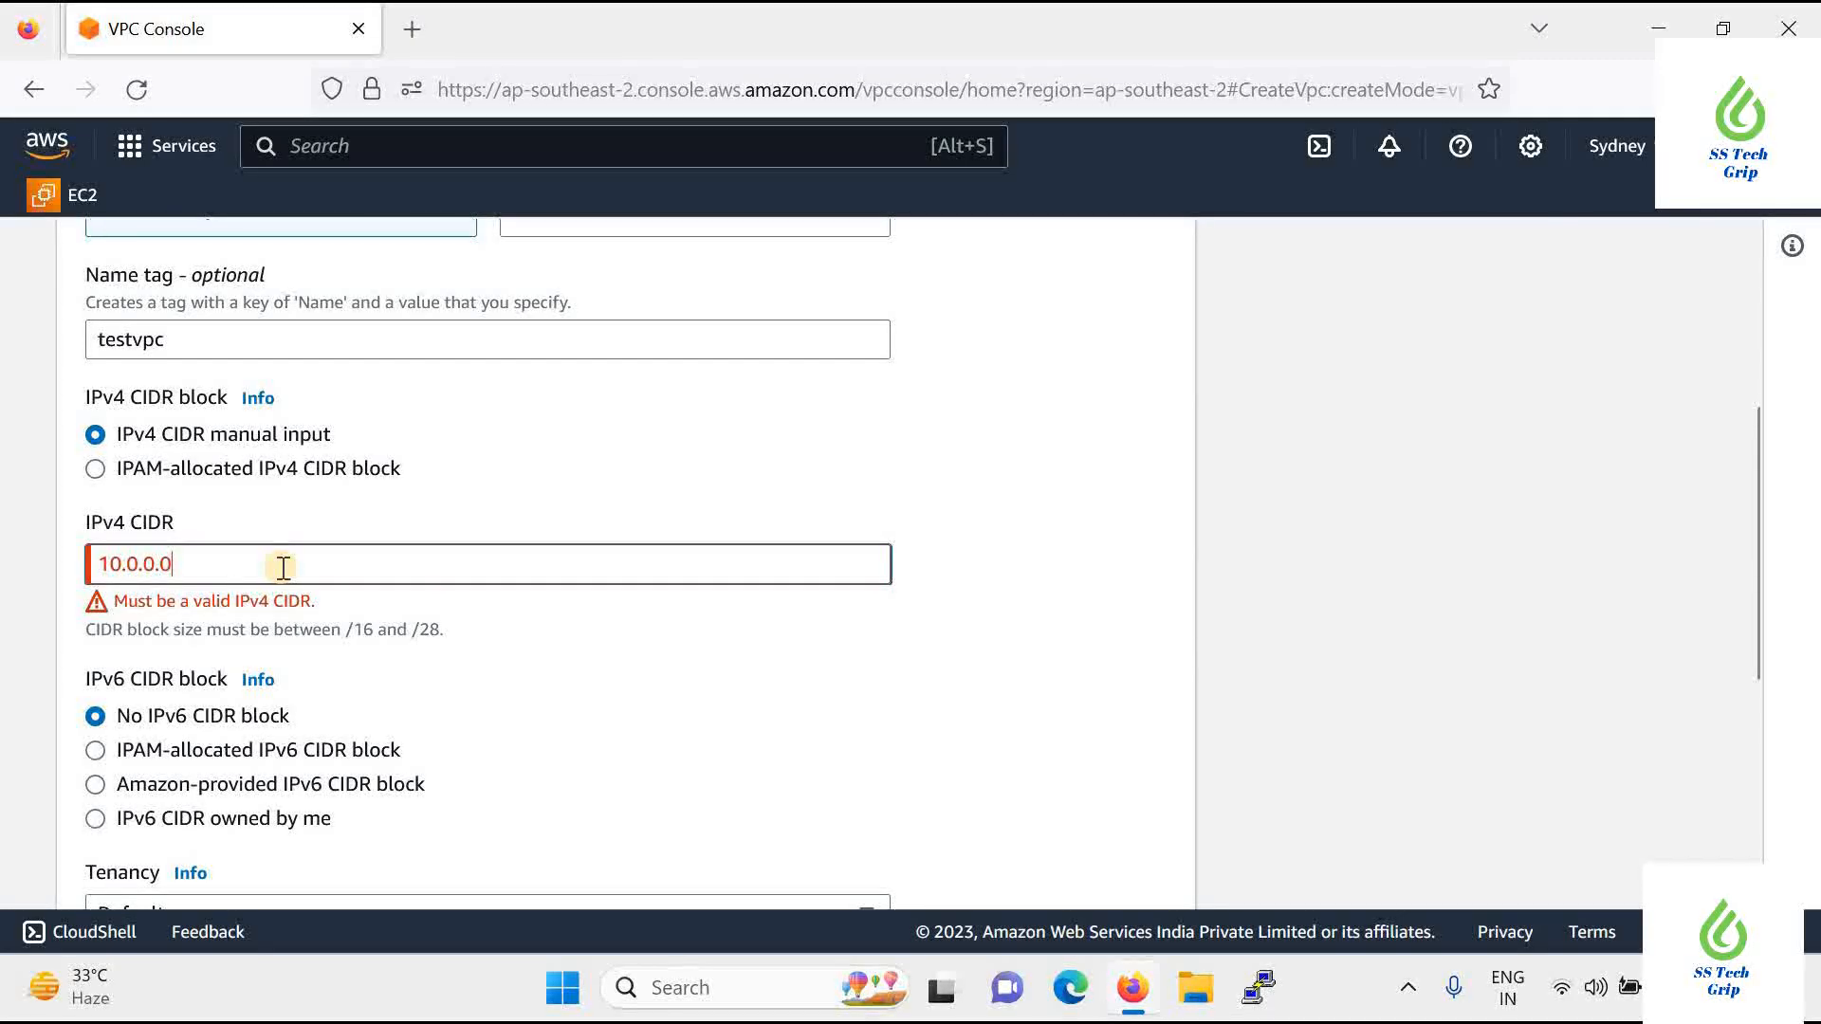
text(/16)
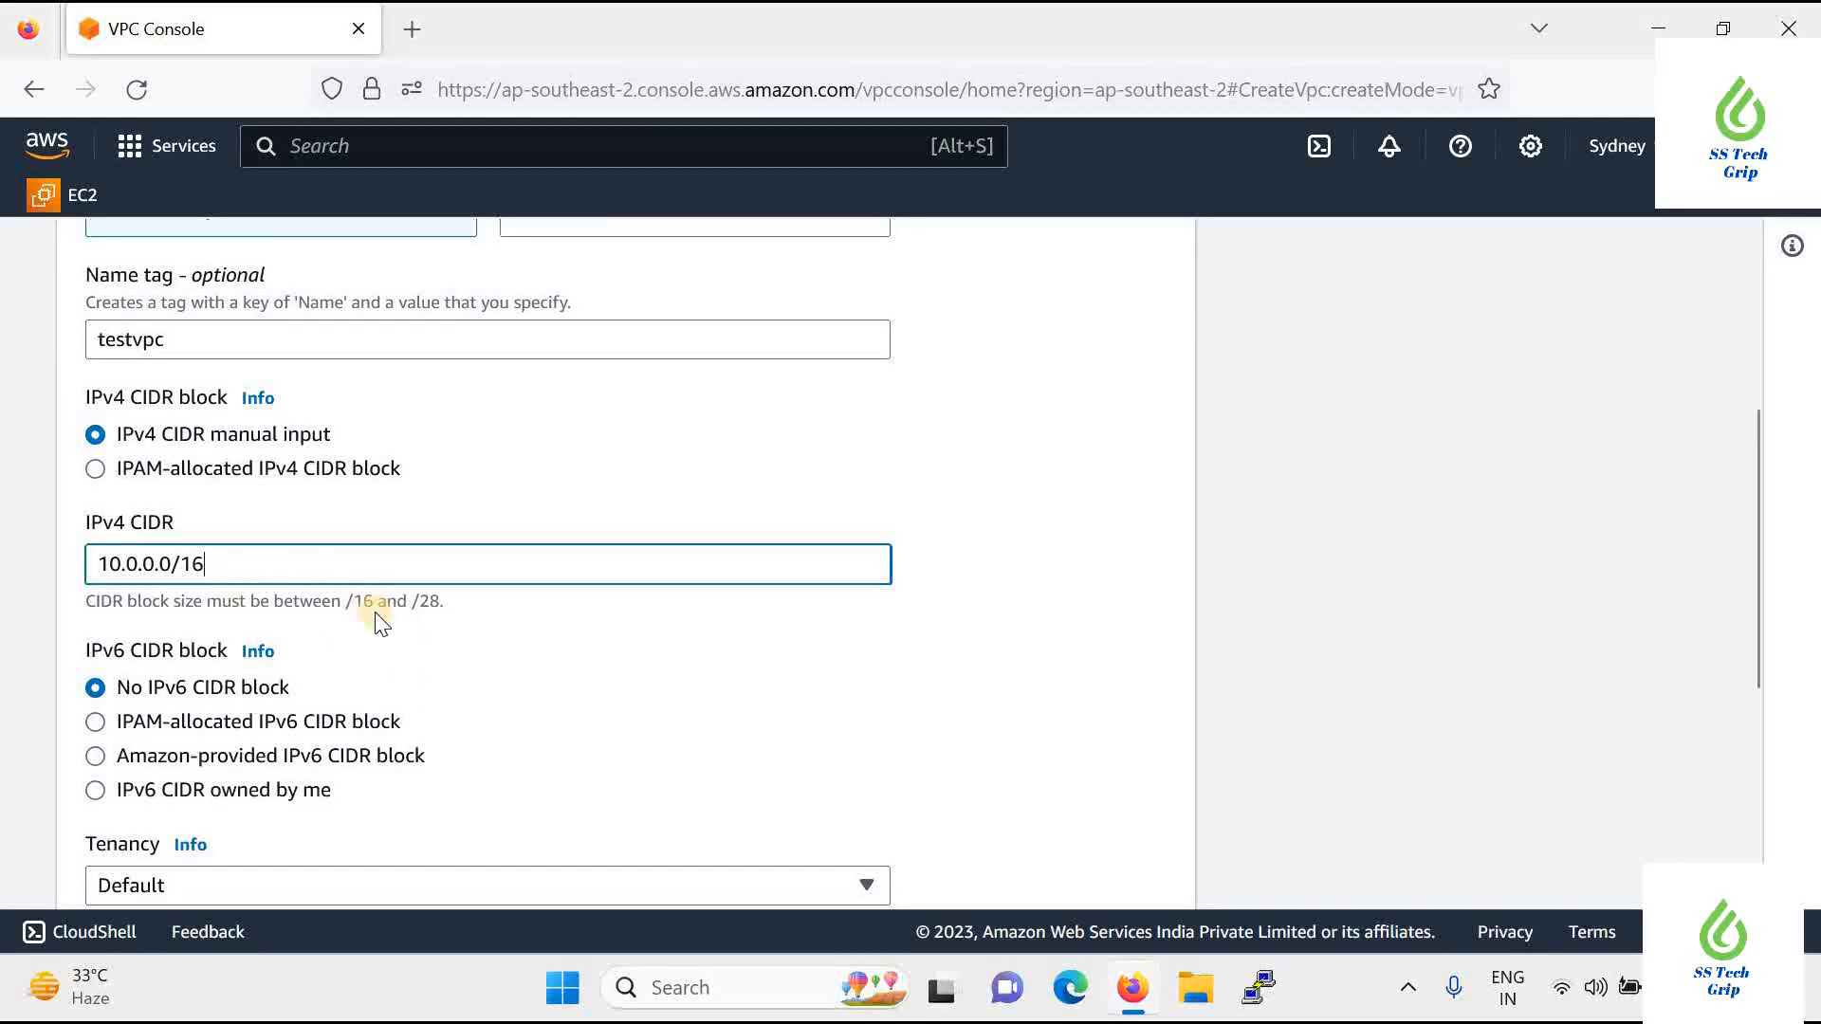
Review the CIDR settings and the available Tenancy options for the new VPC
scroll(465, 662, down, 2)
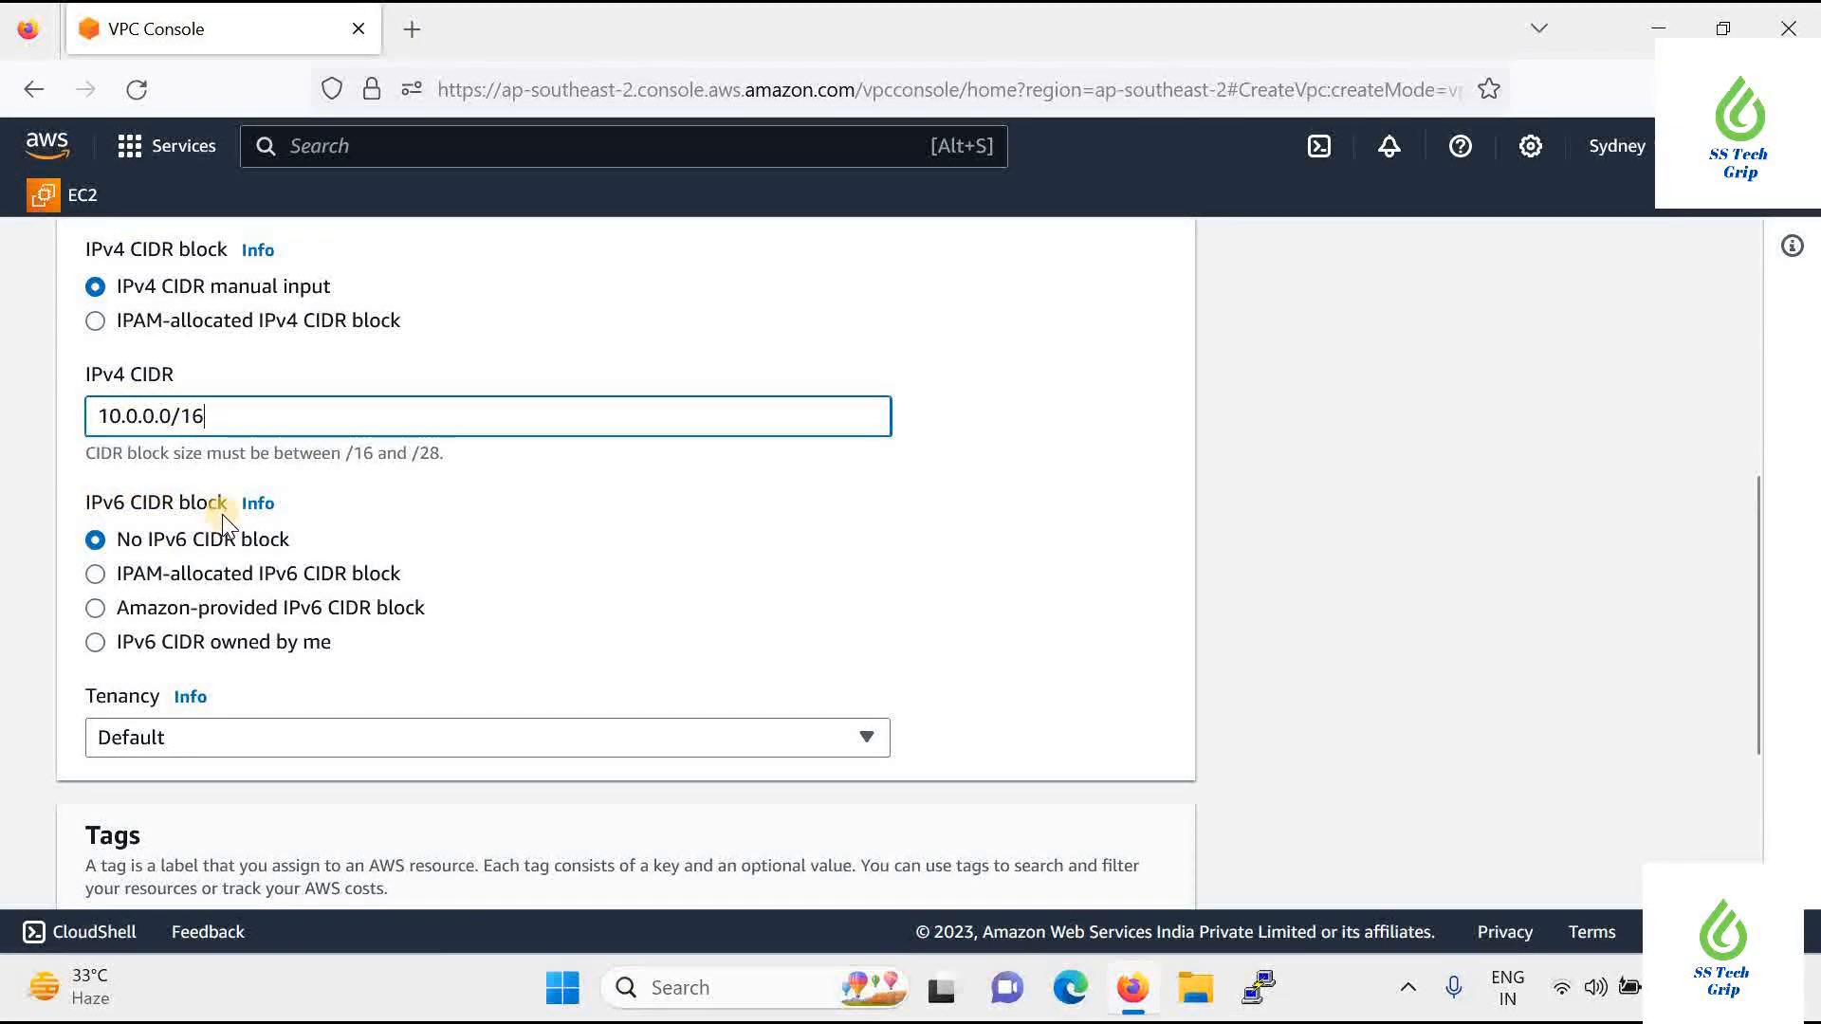
scroll(227, 525, up, 2)
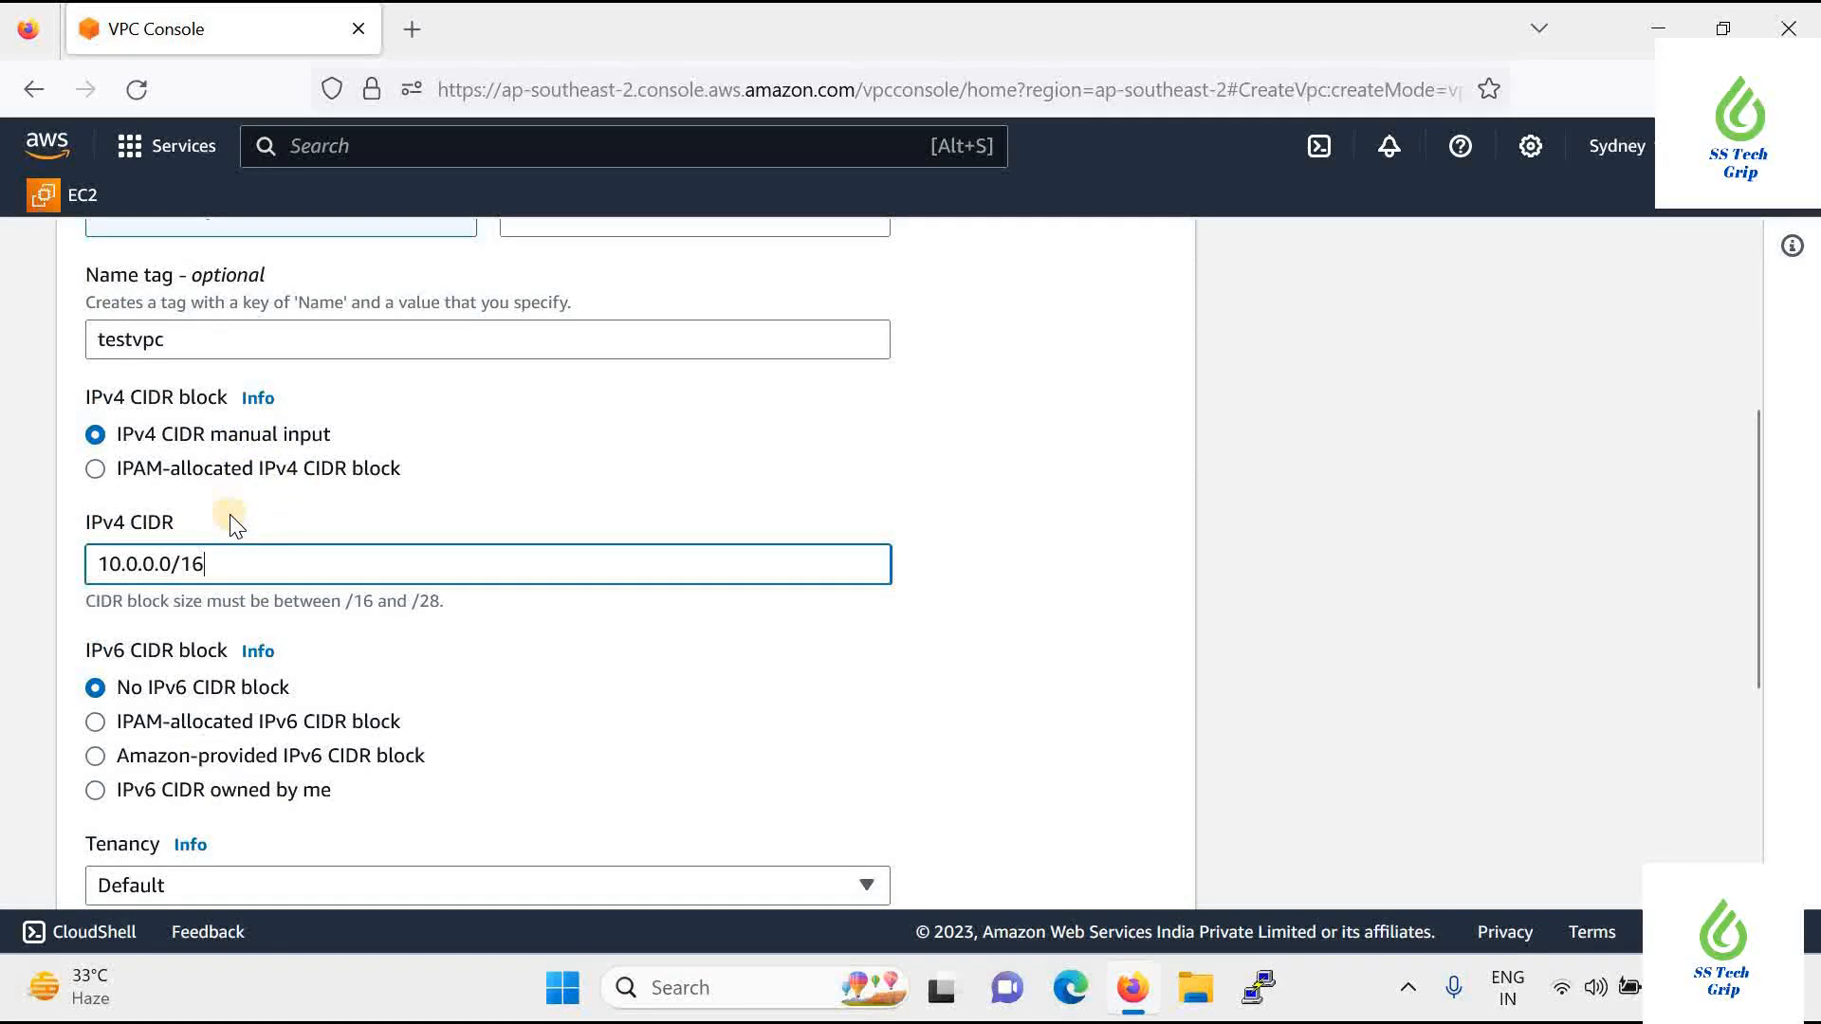
scroll(237, 520, down, 3)
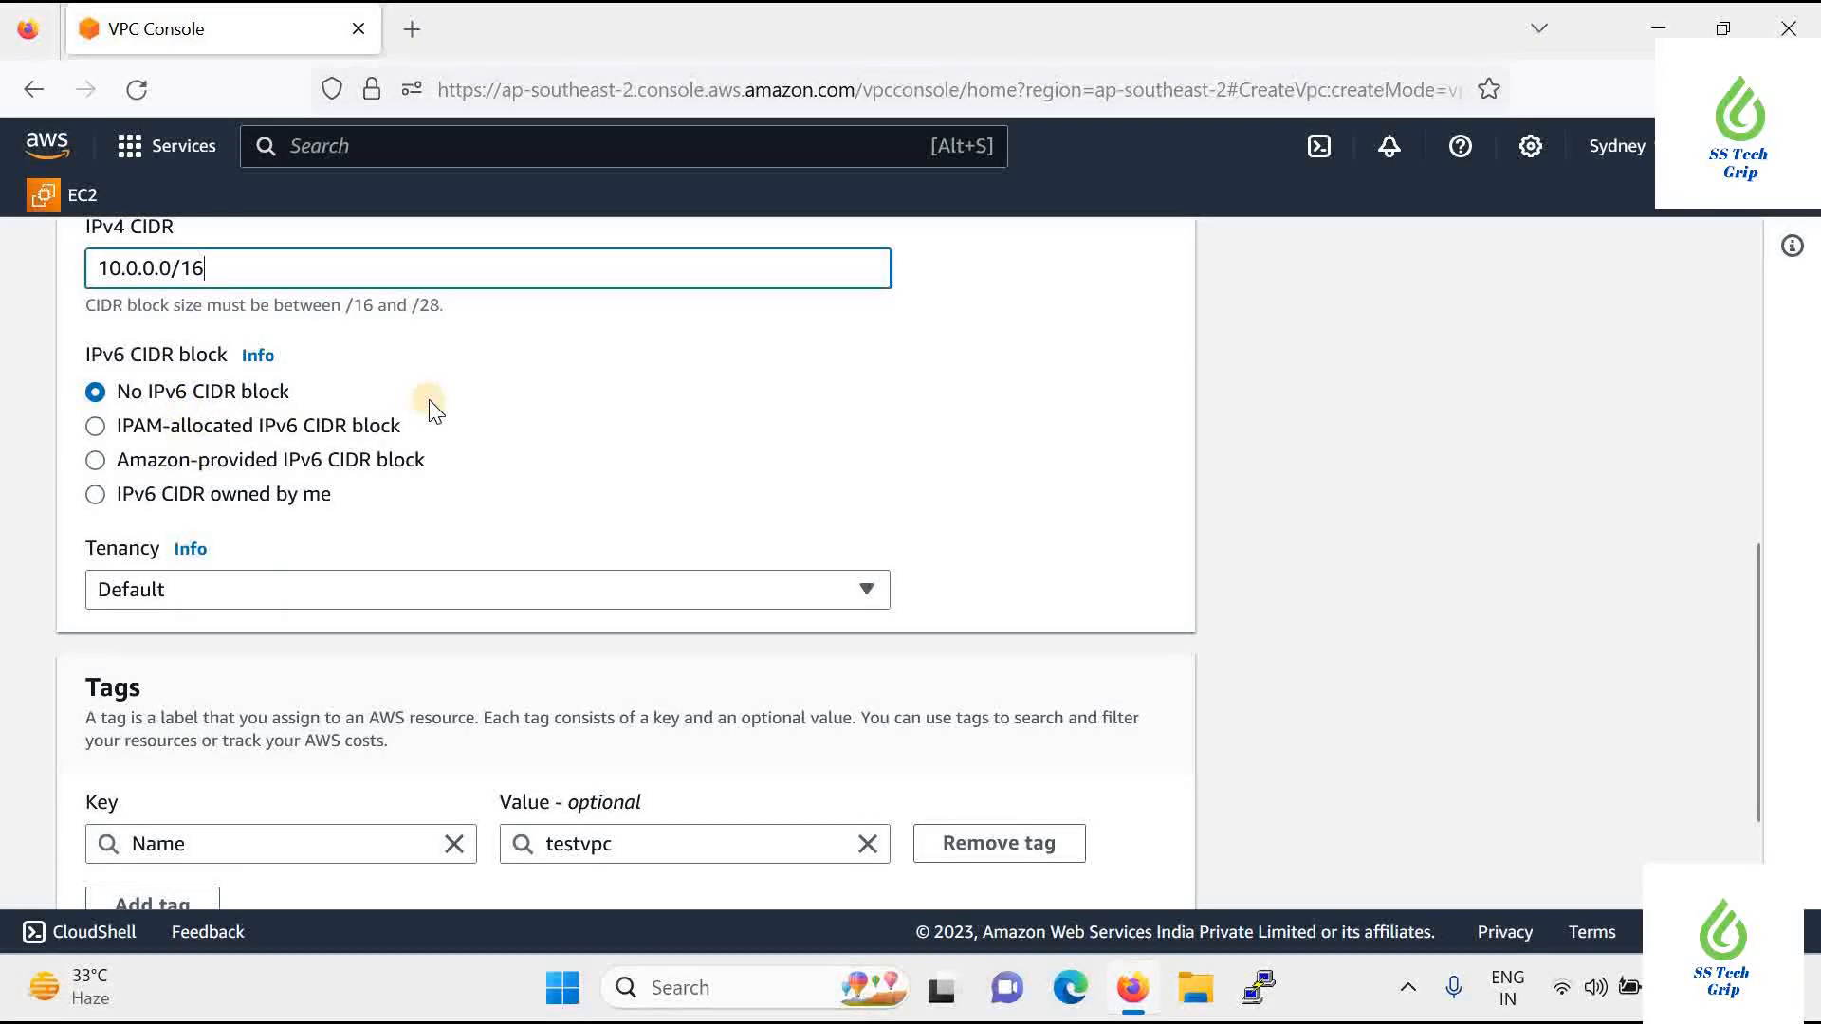
scroll(313, 408, up, 2)
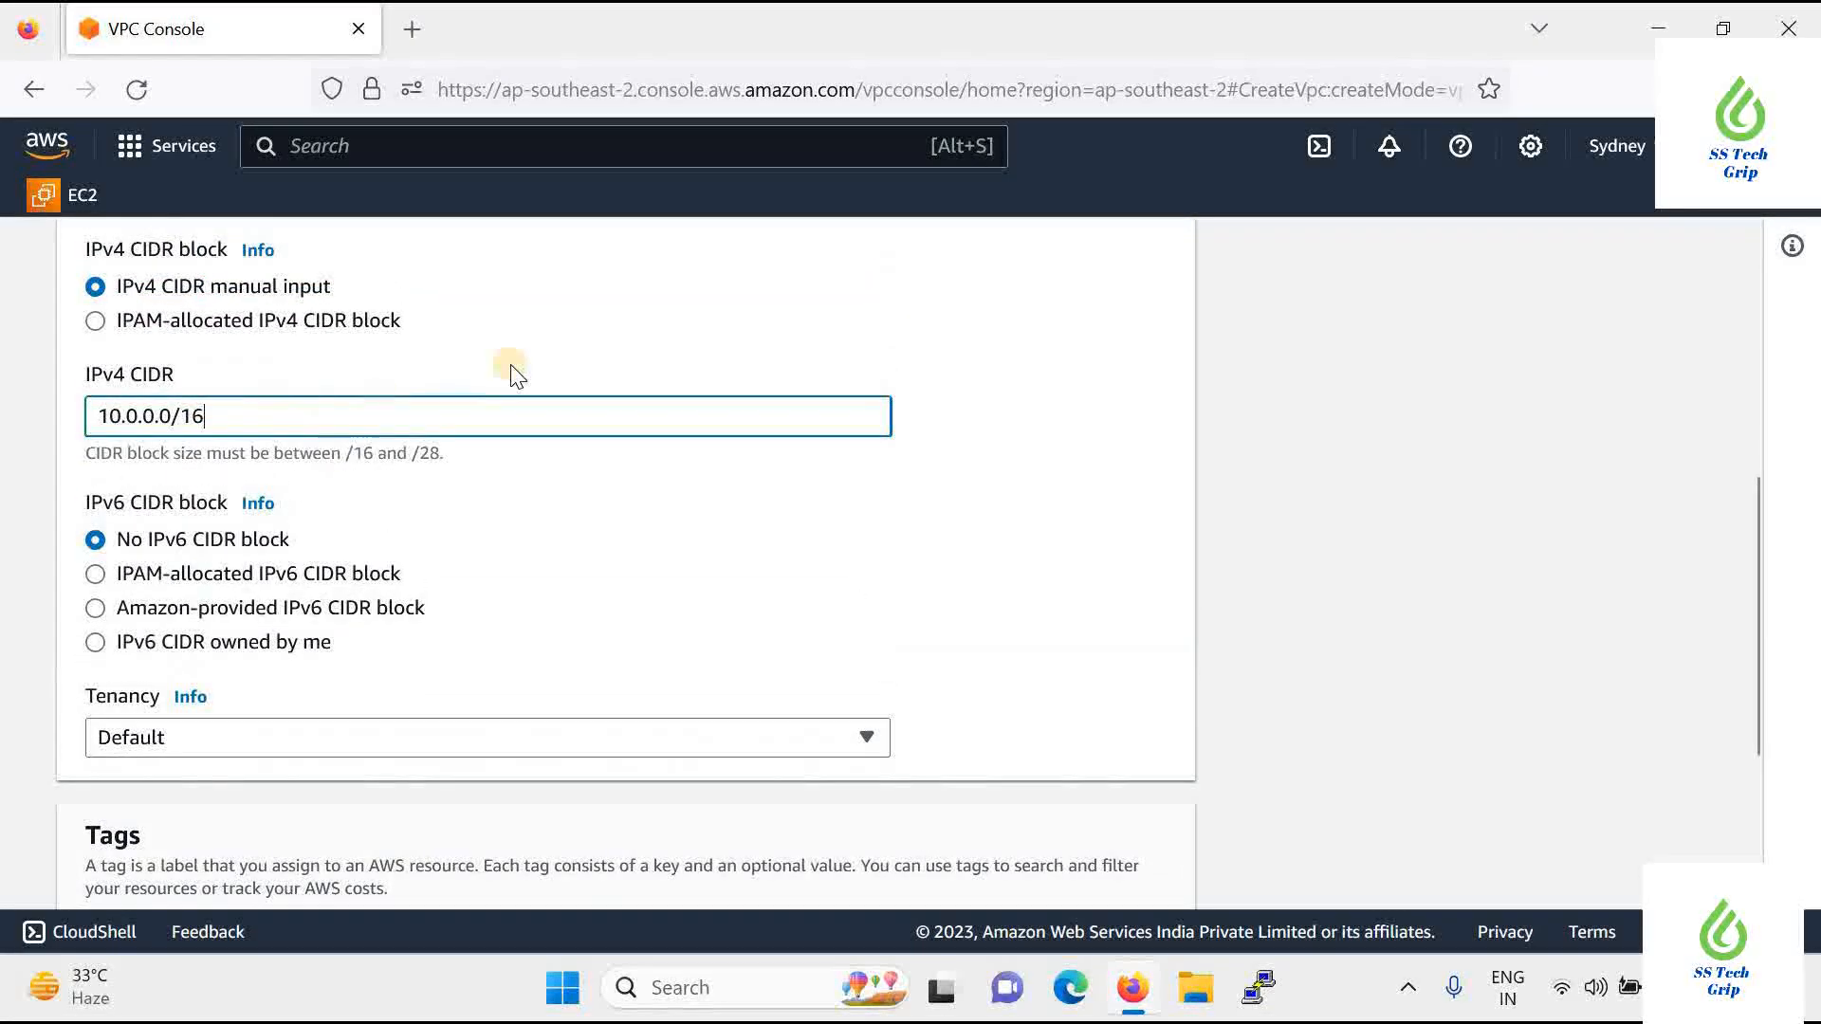
scroll(504, 367, down, 2)
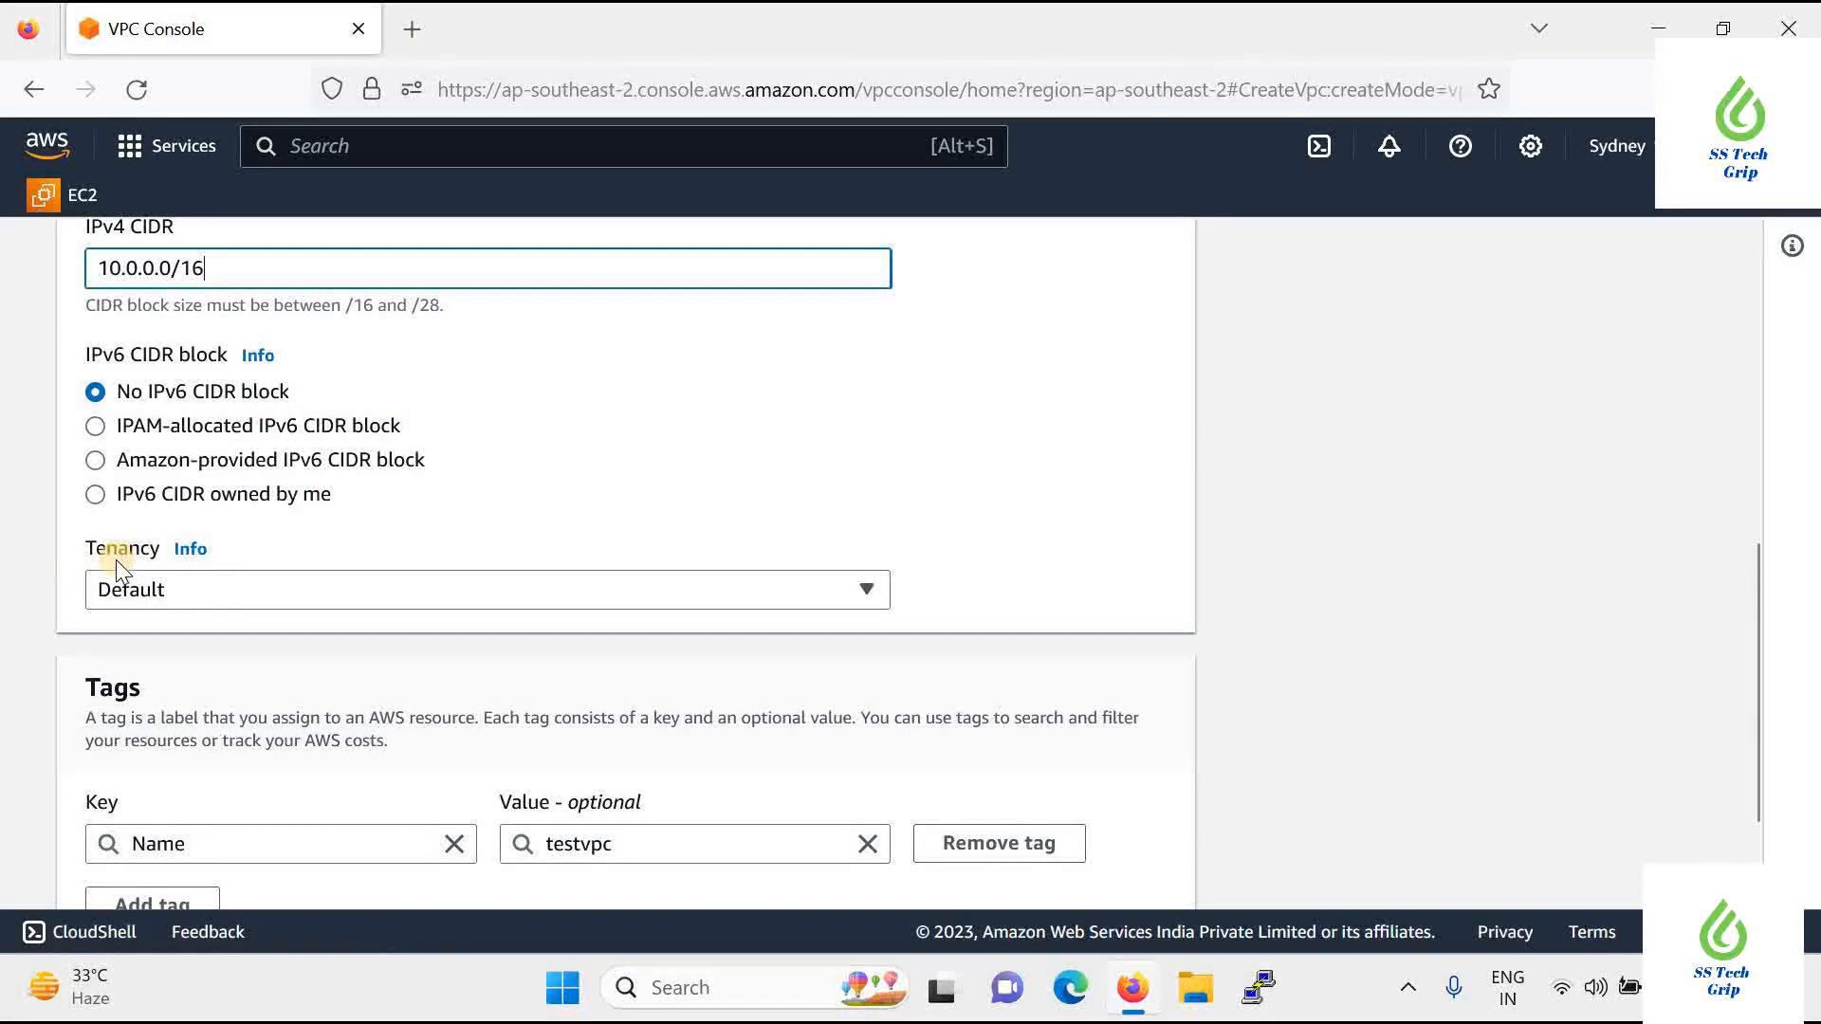
click(161, 580)
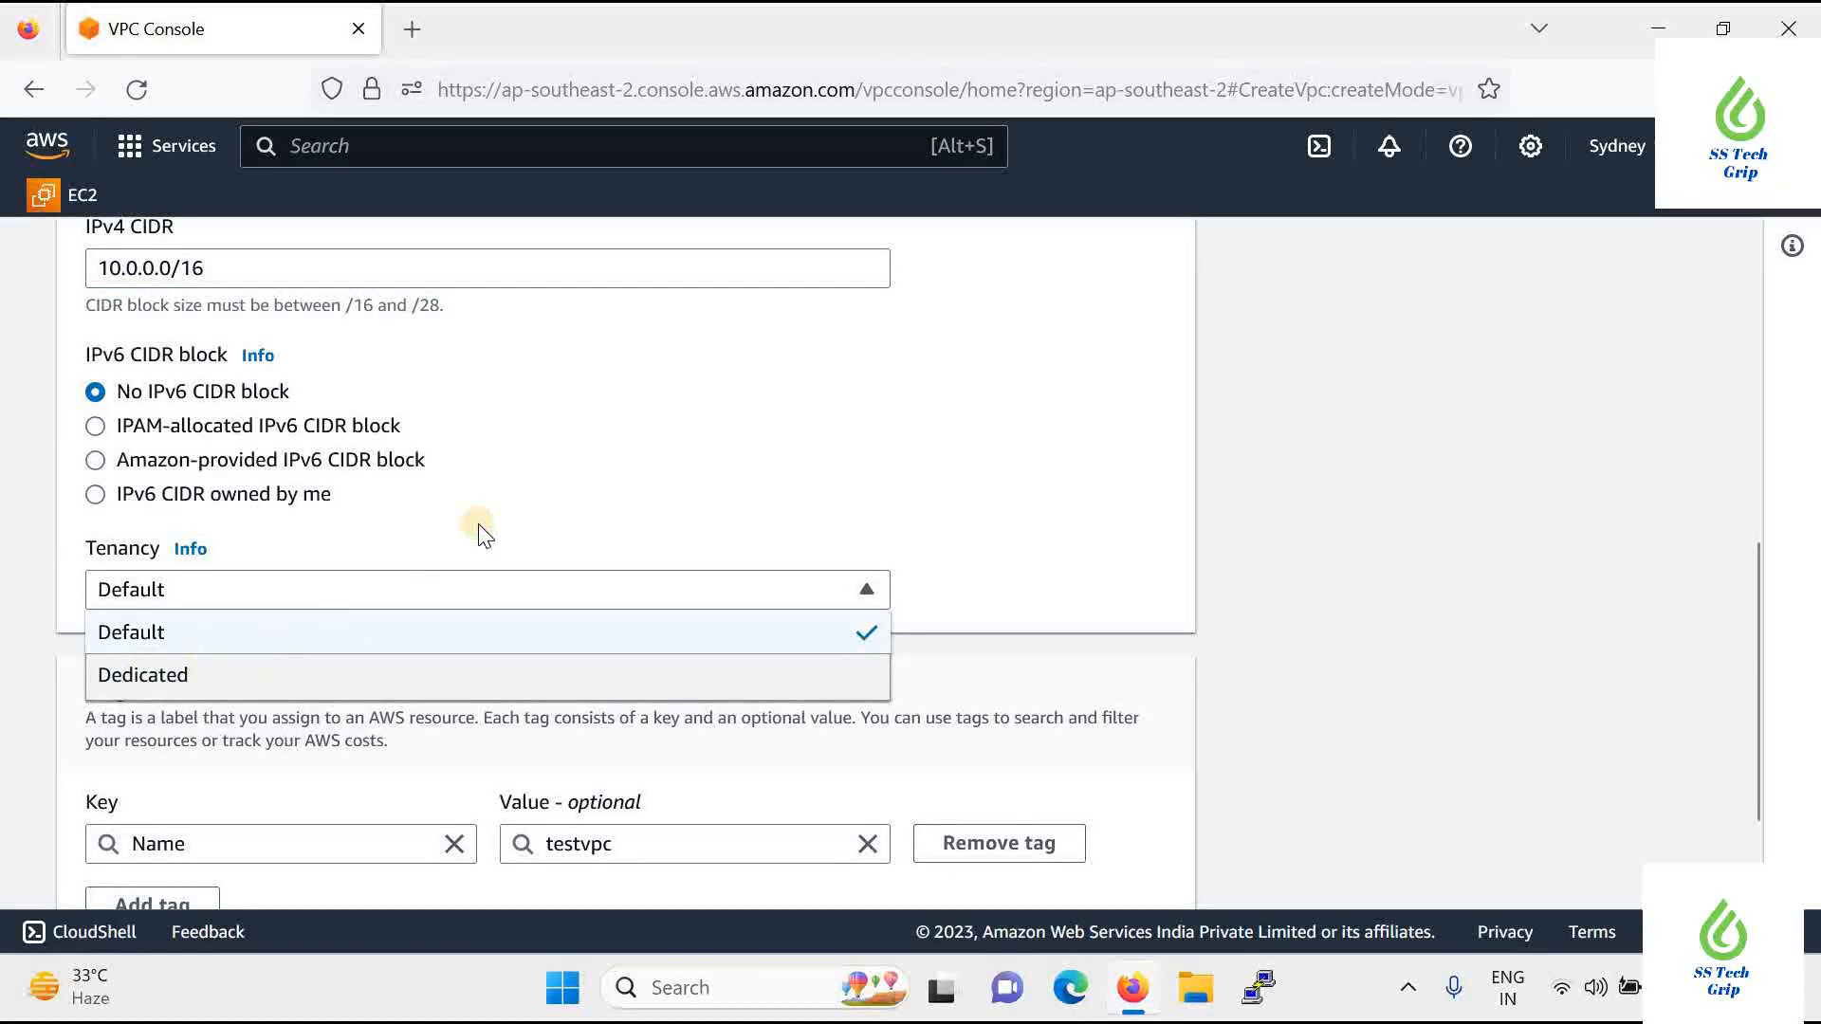
click(436, 545)
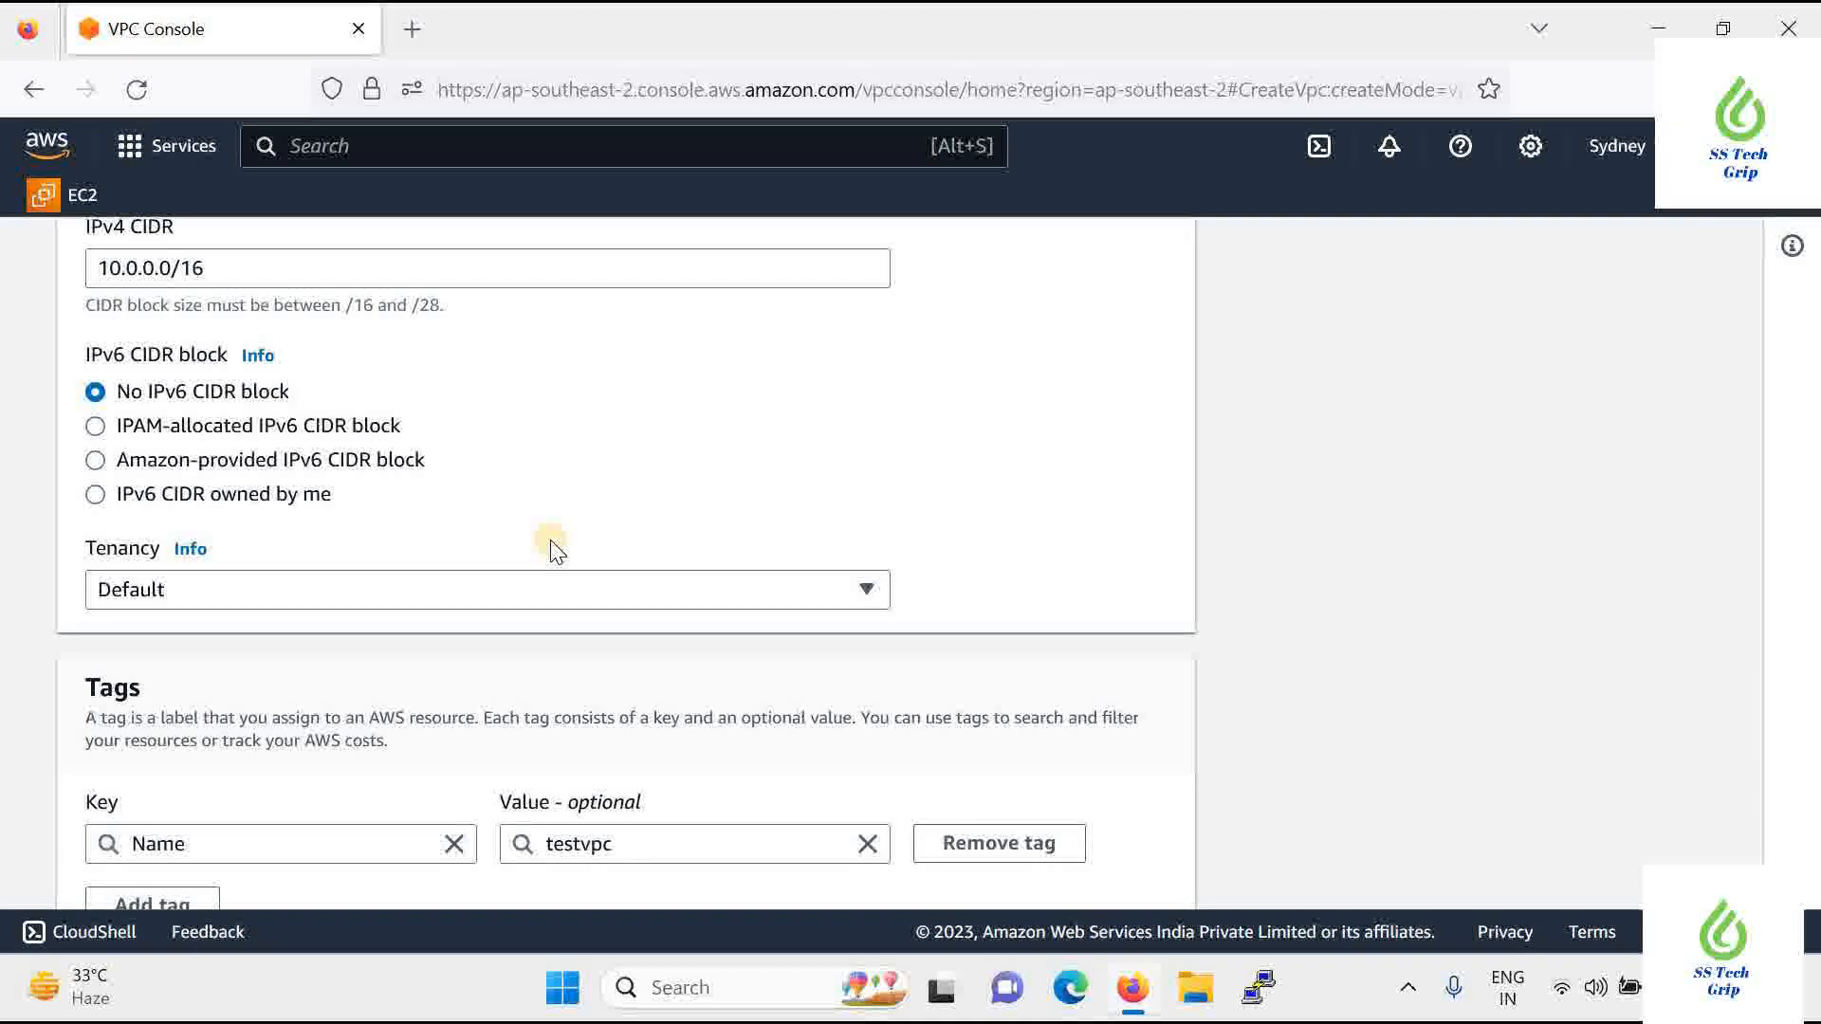
click(529, 591)
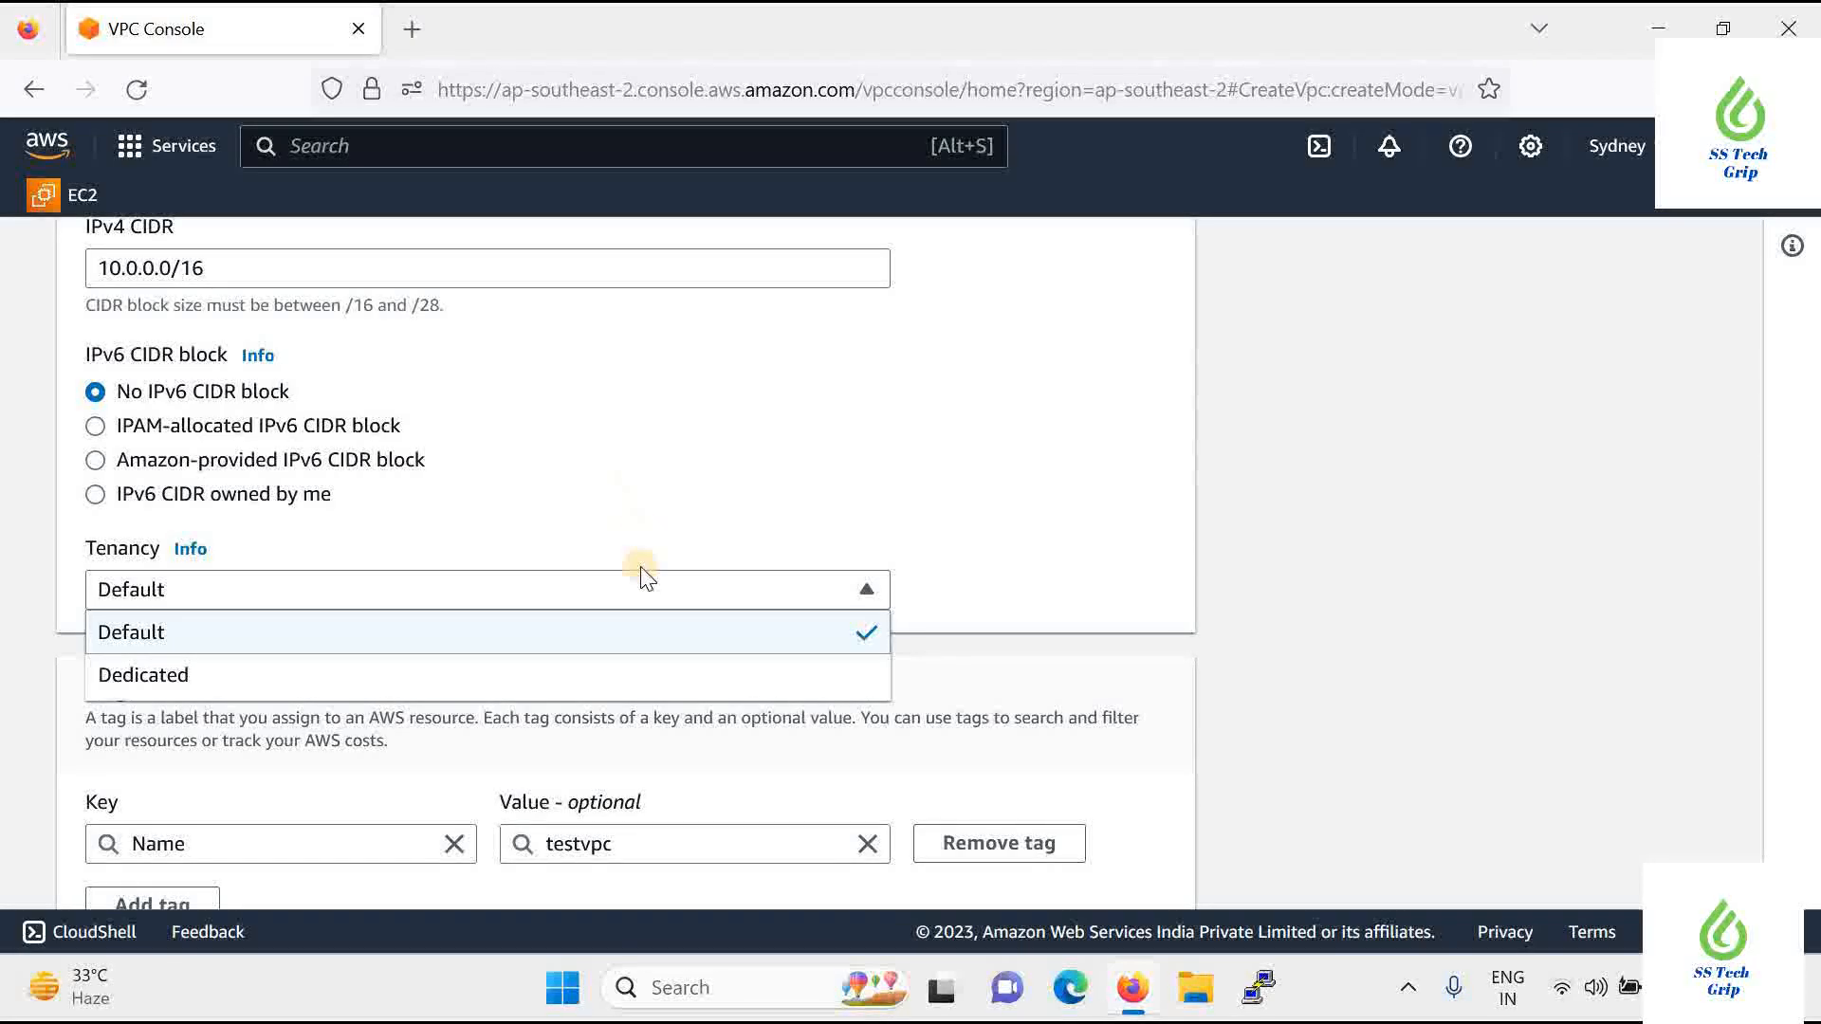
click(739, 542)
Create the testvpc VPC and look over its details and resource map
scroll(711, 532, down, 2)
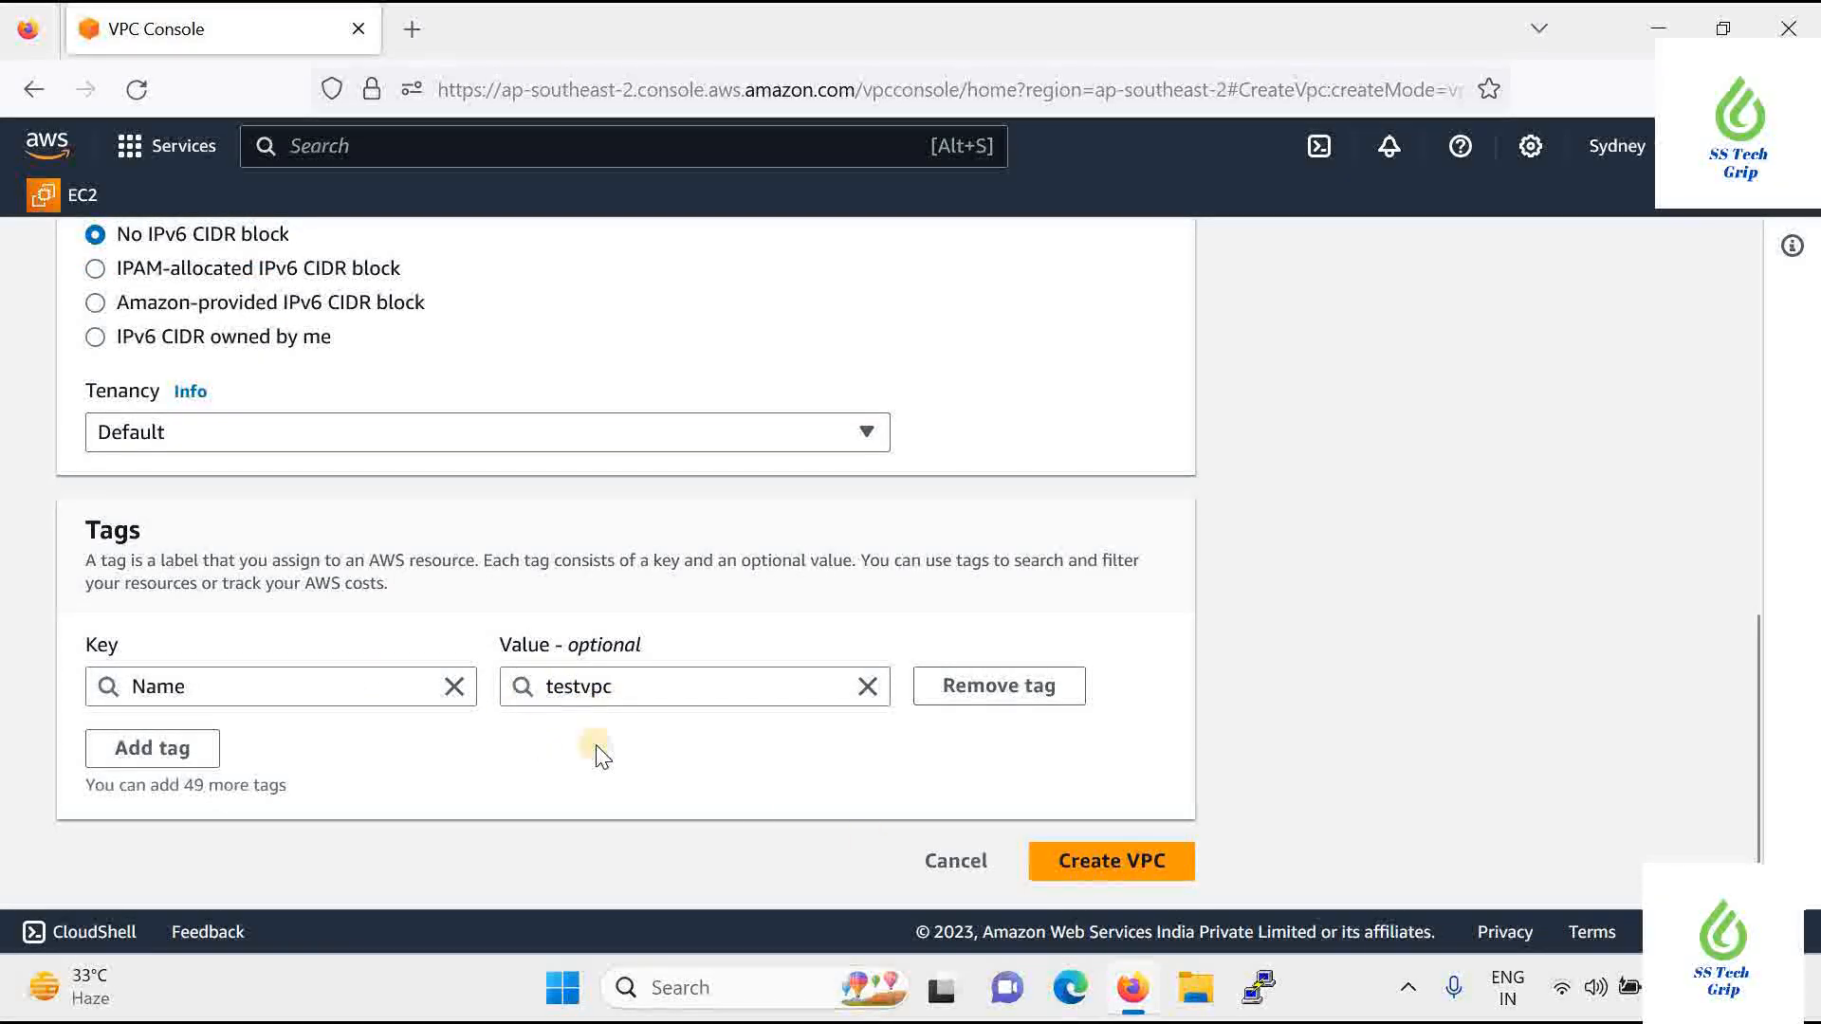
click(1112, 871)
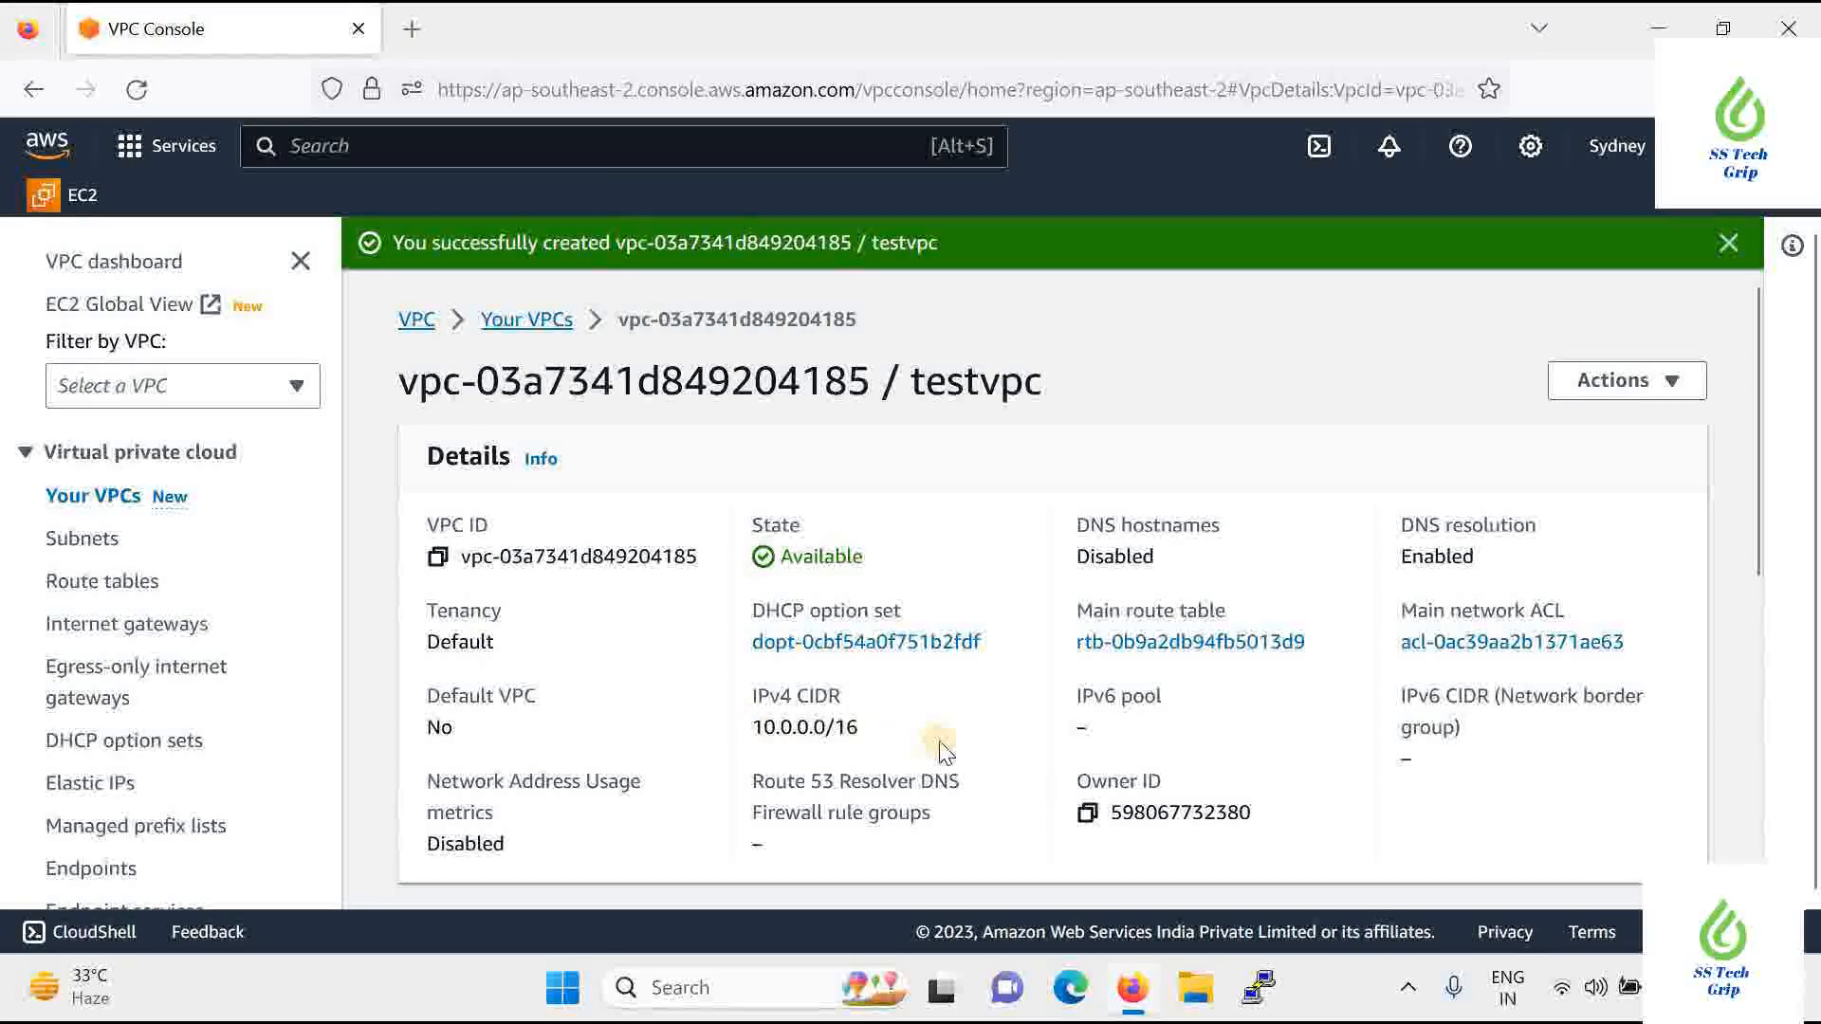
scroll(1127, 725, down, 5)
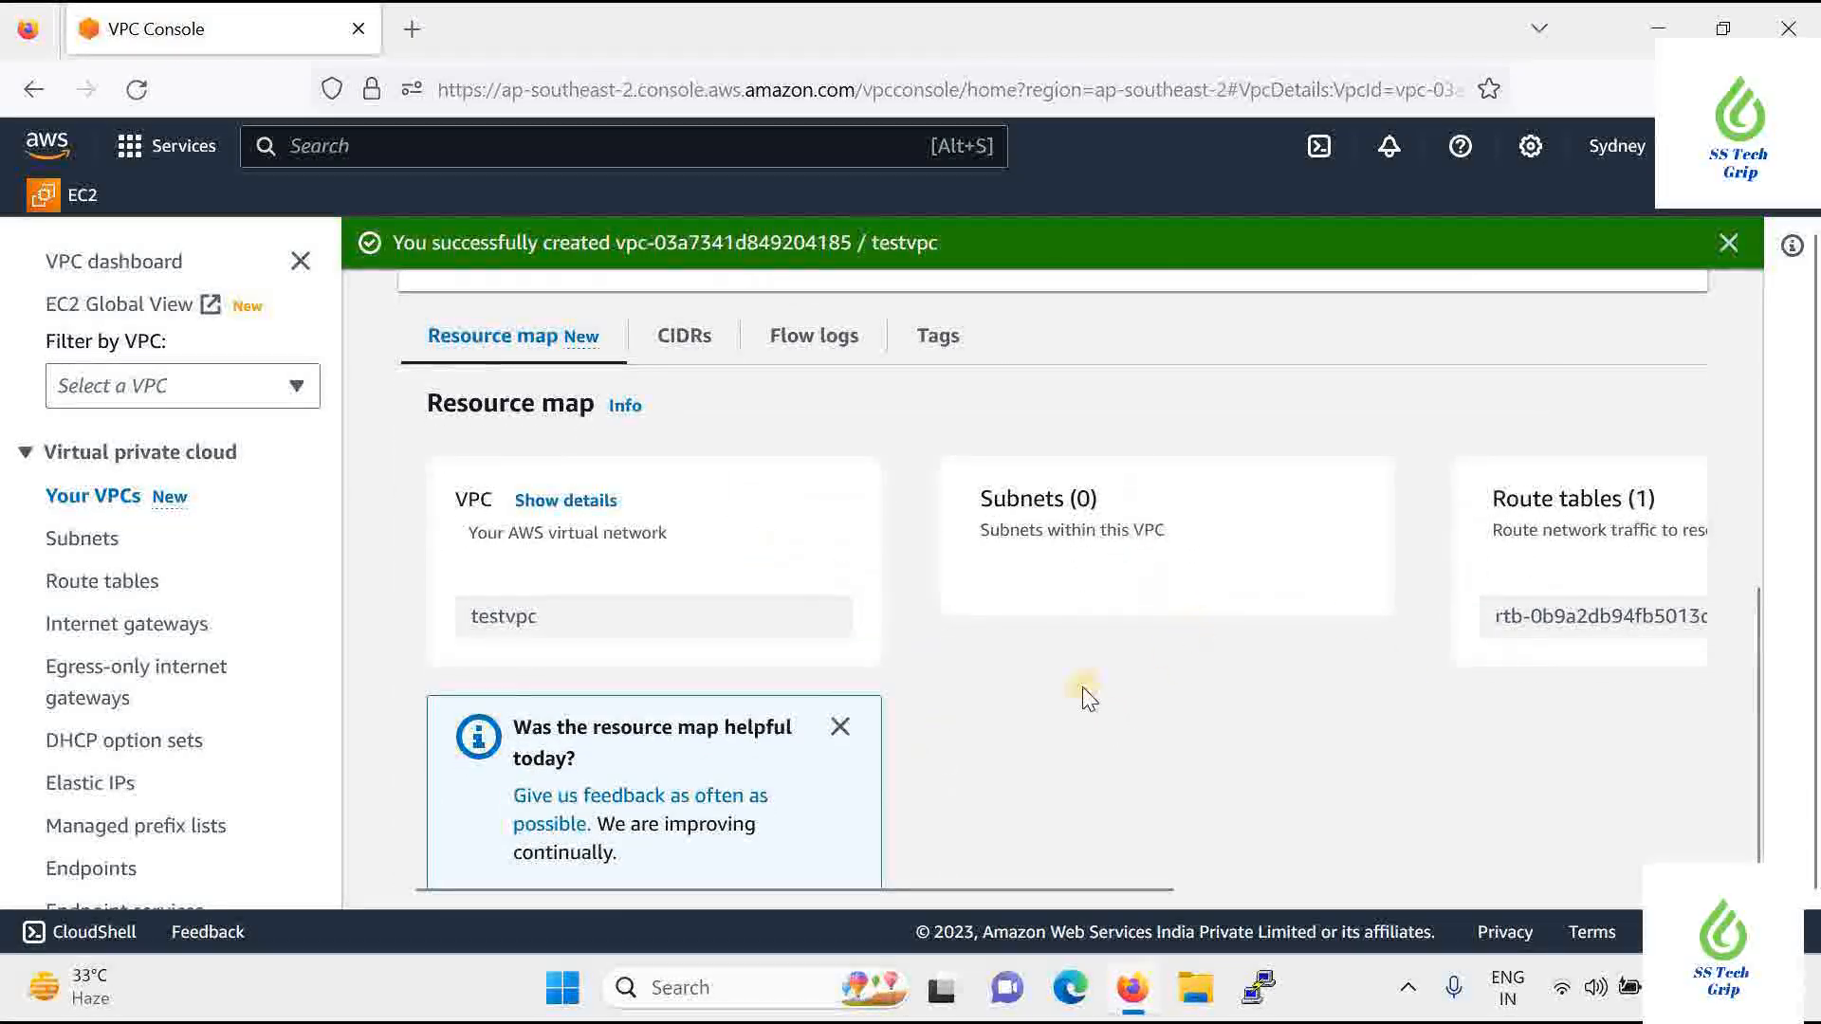
scroll(1083, 687, up, 5)
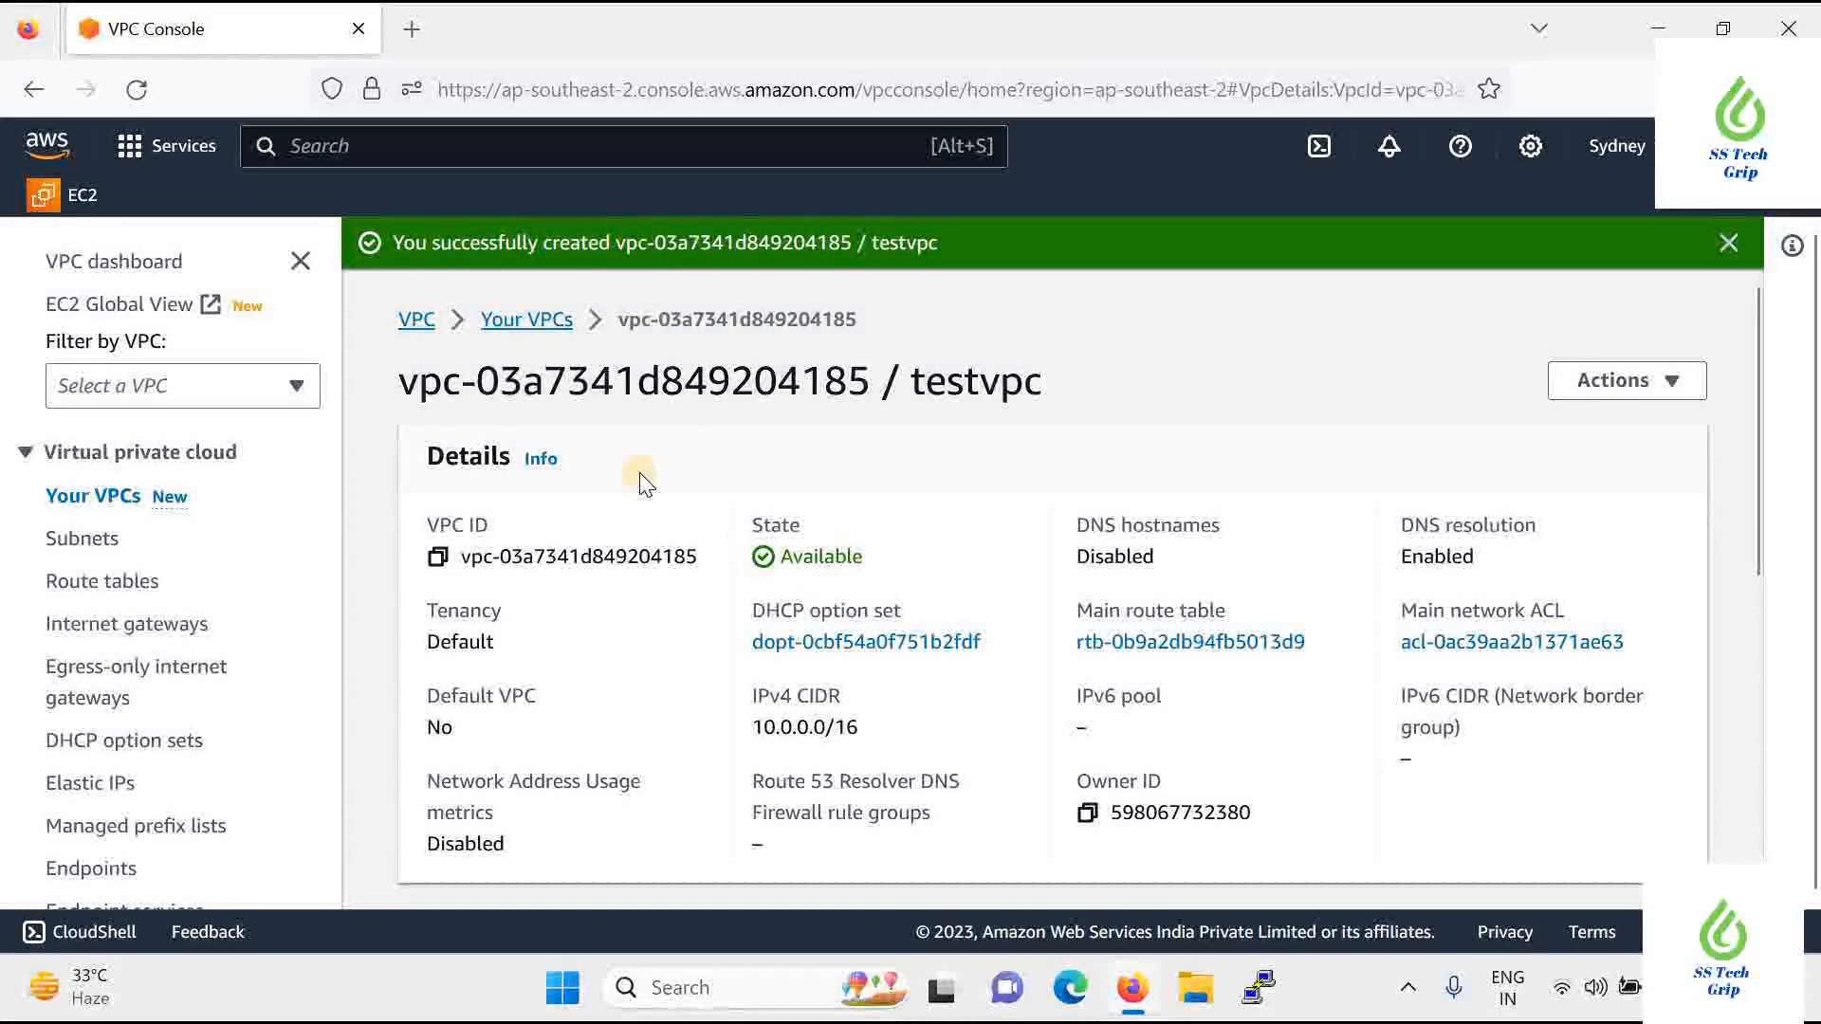
Start creating a subnet and choose testvpc as the VPC it belongs to
click(99, 557)
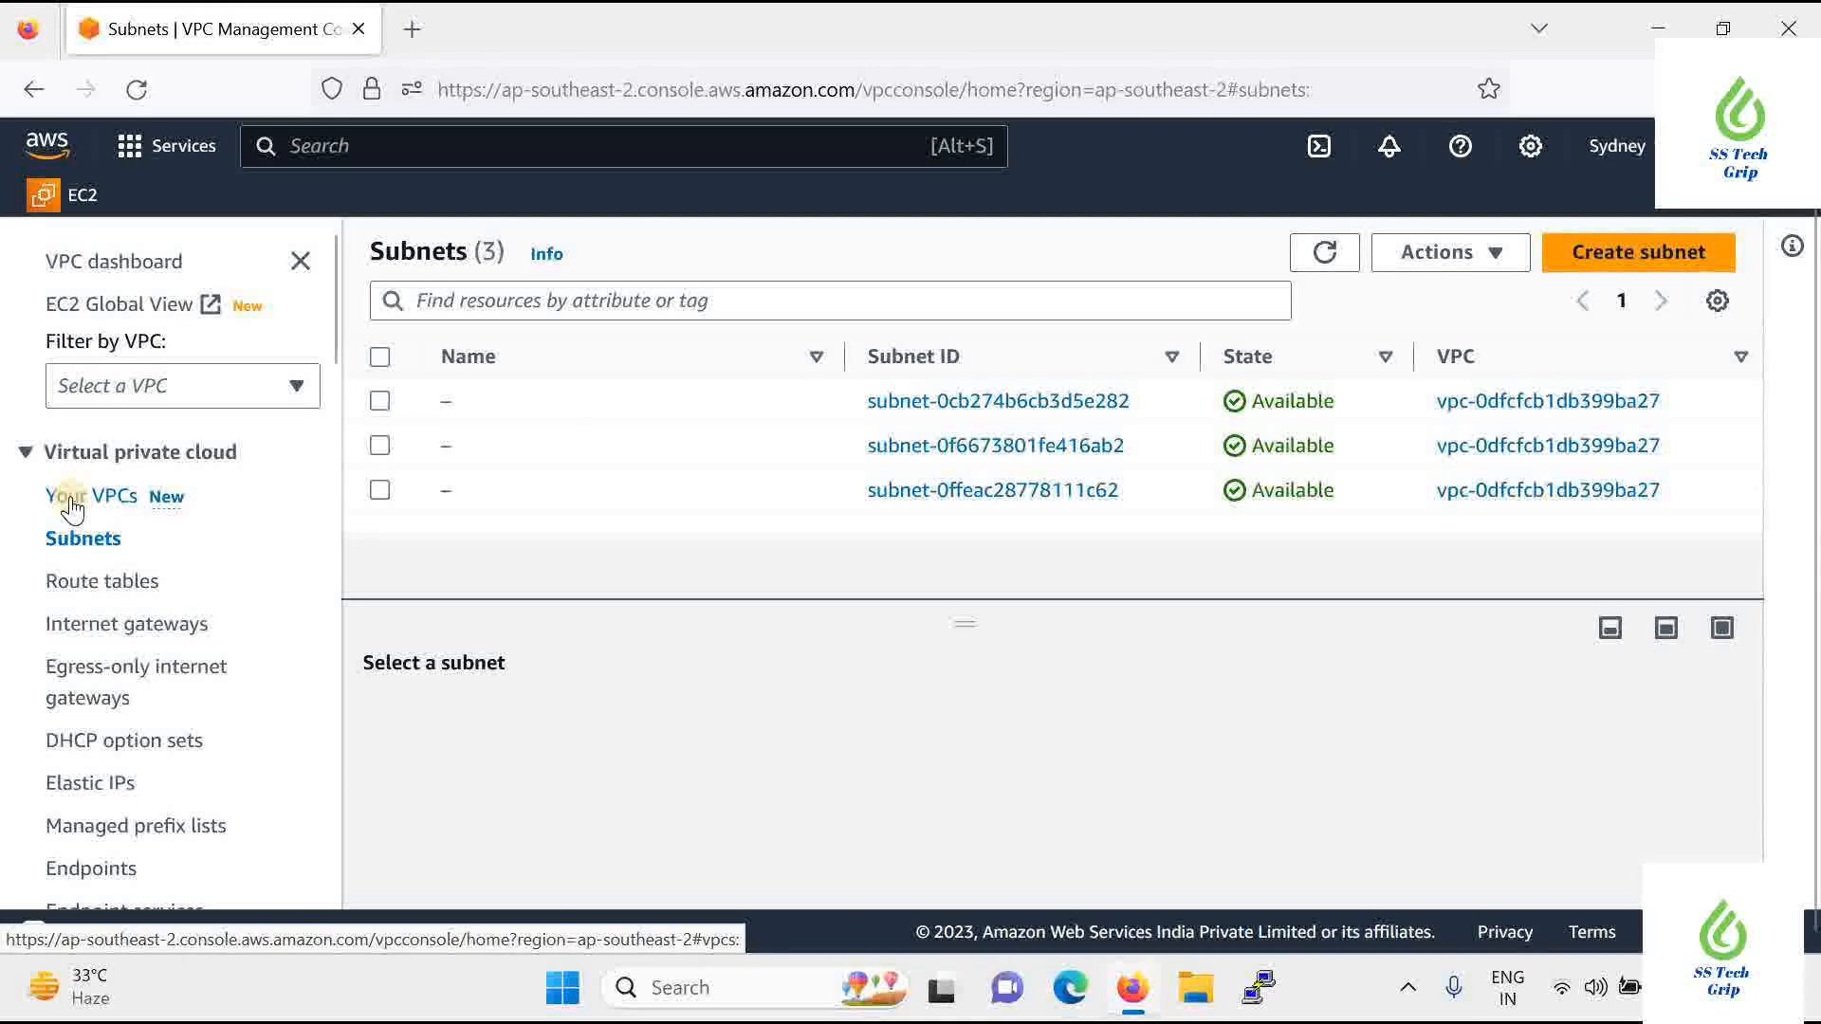
click(1652, 255)
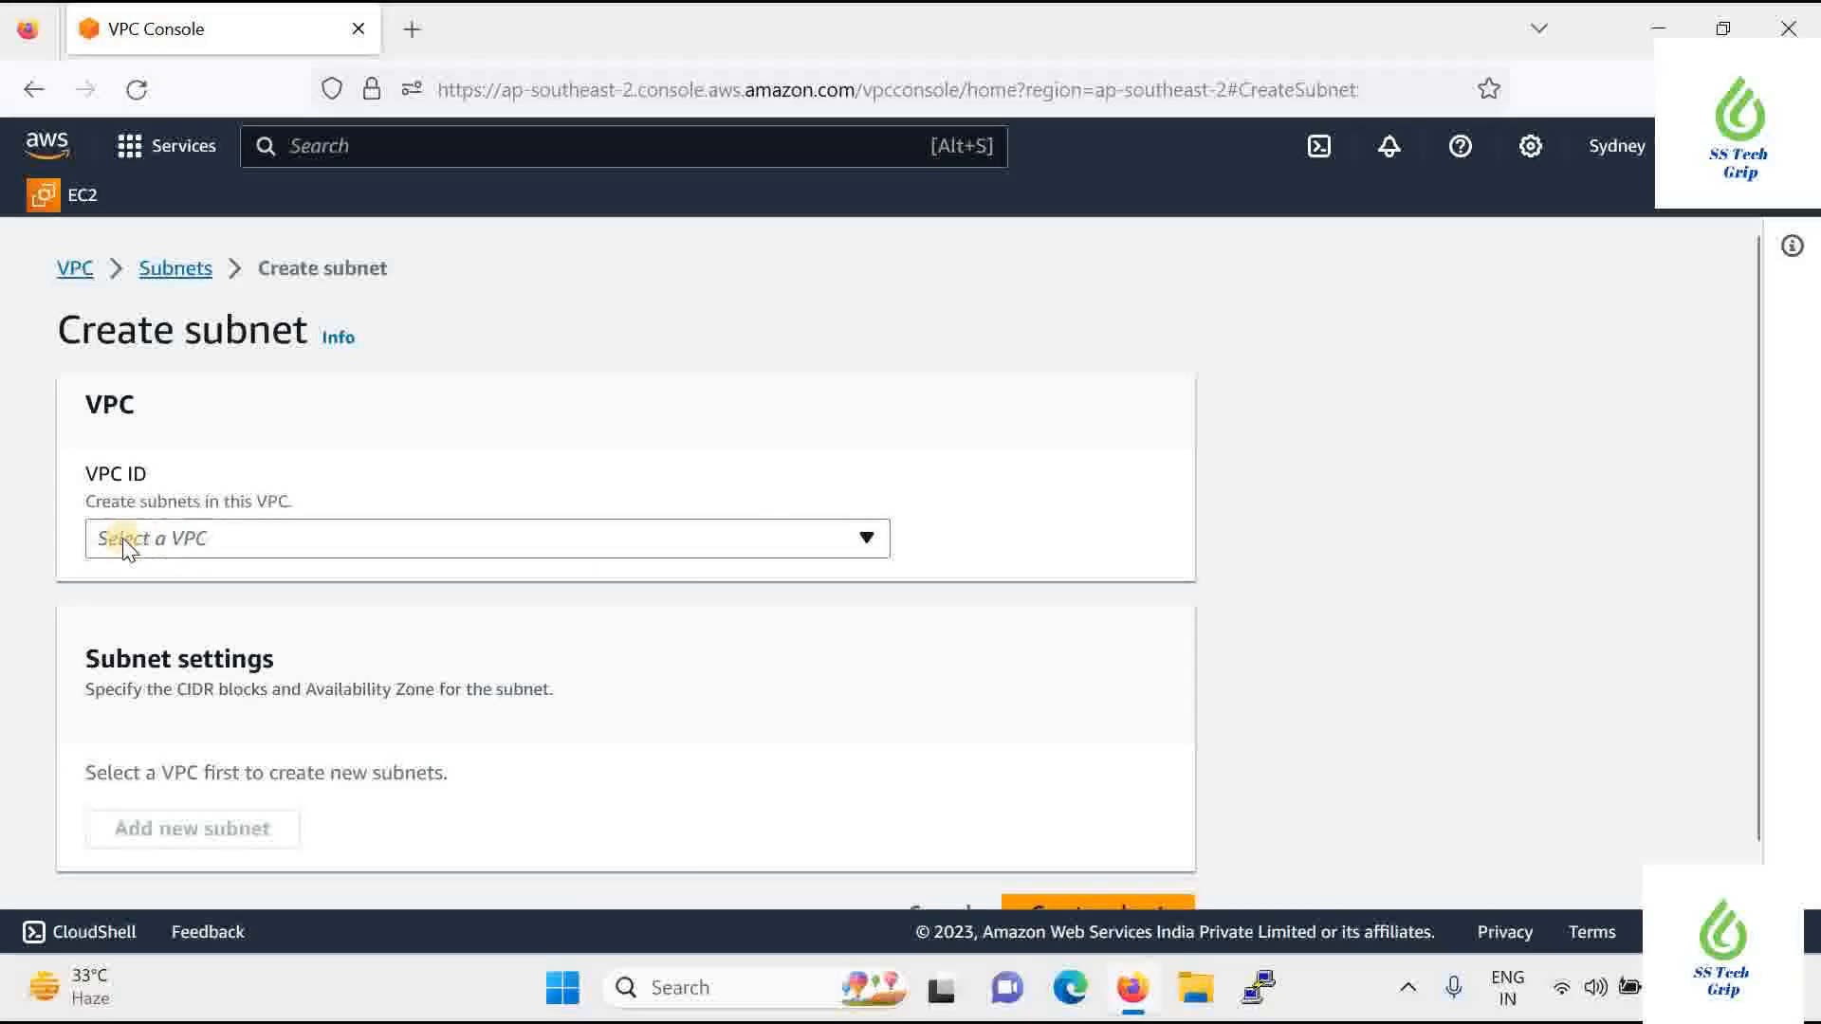
click(191, 538)
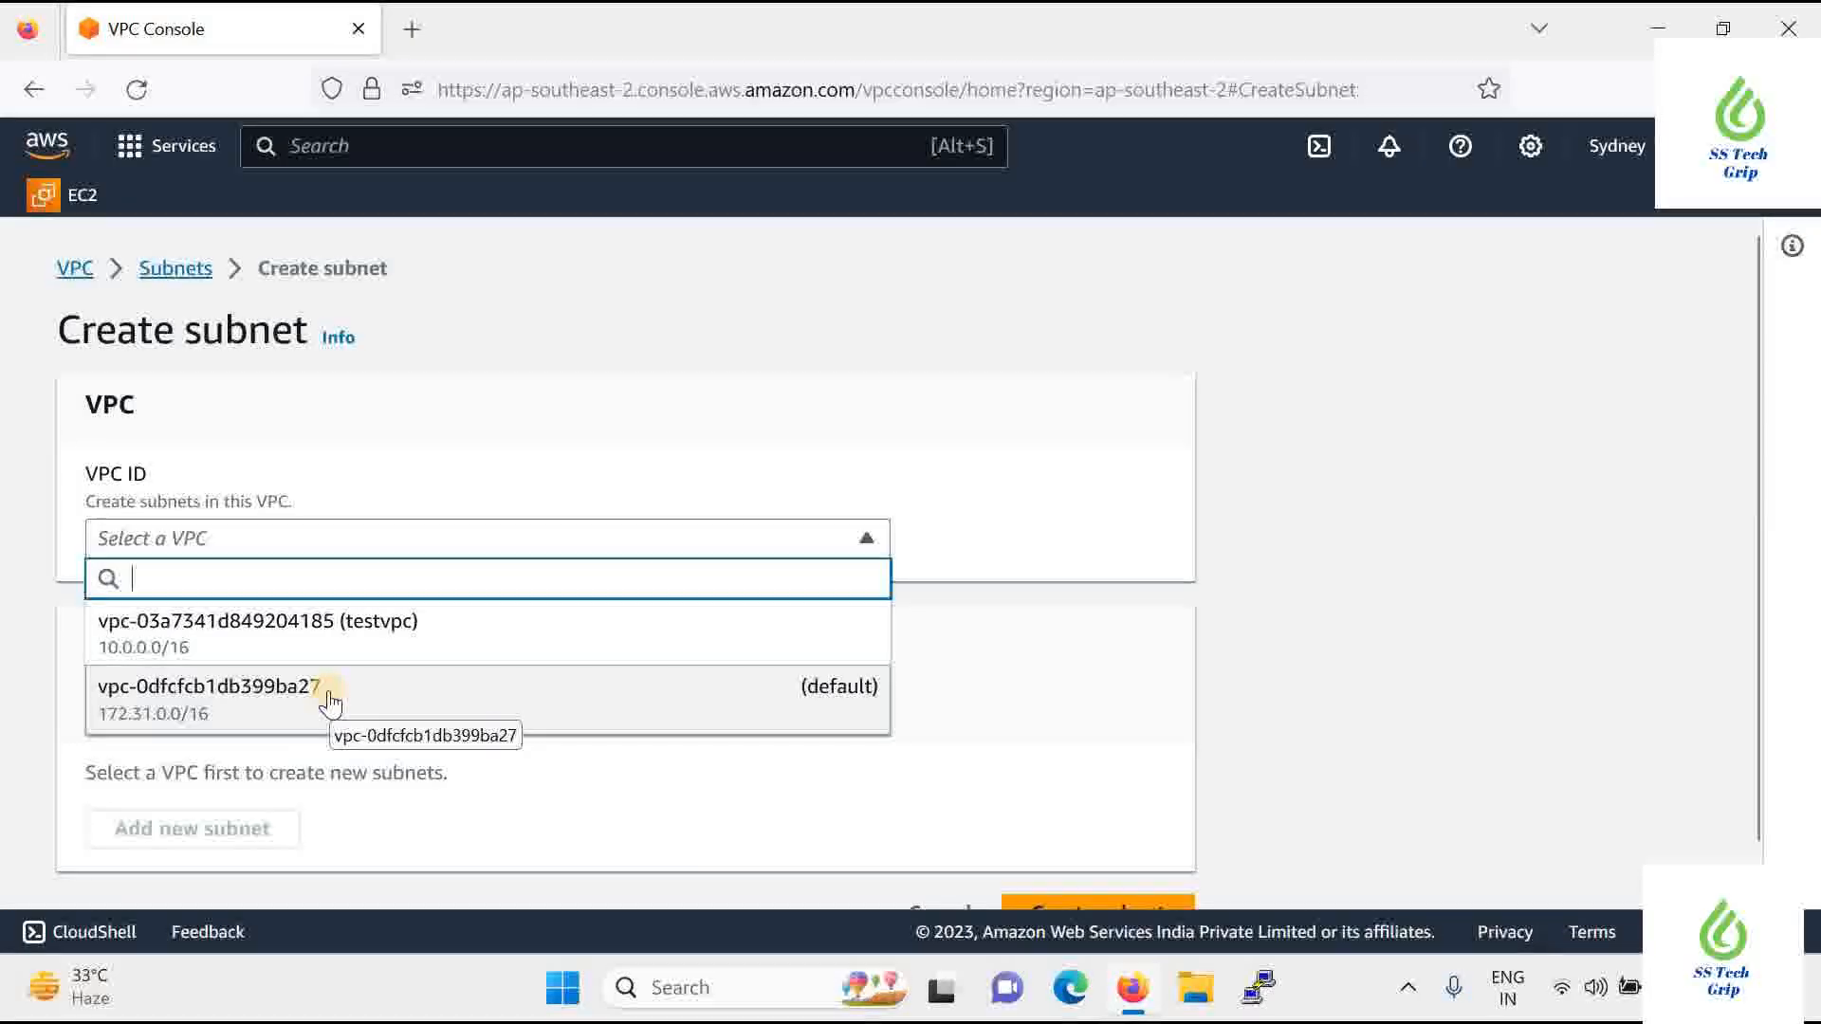
click(371, 628)
Name the new subnet vpcsubnet1
scroll(162, 418, down, 3)
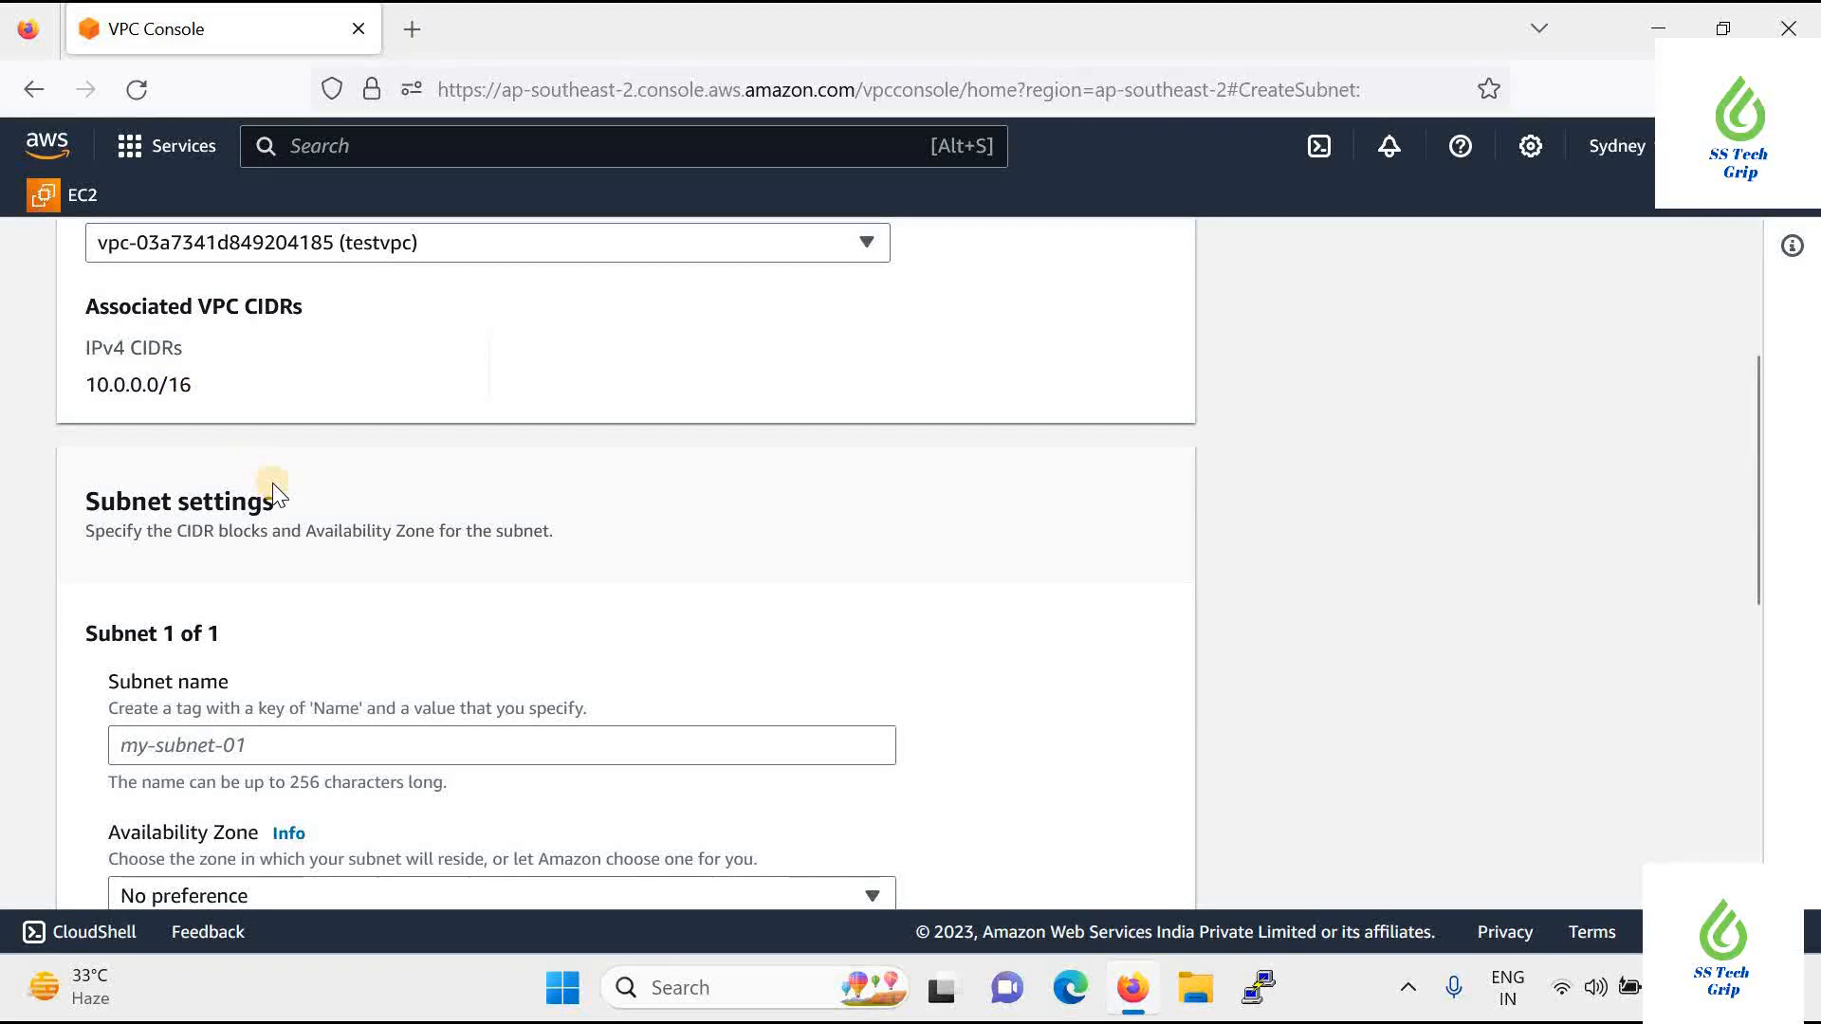
scroll(275, 493, down, 3)
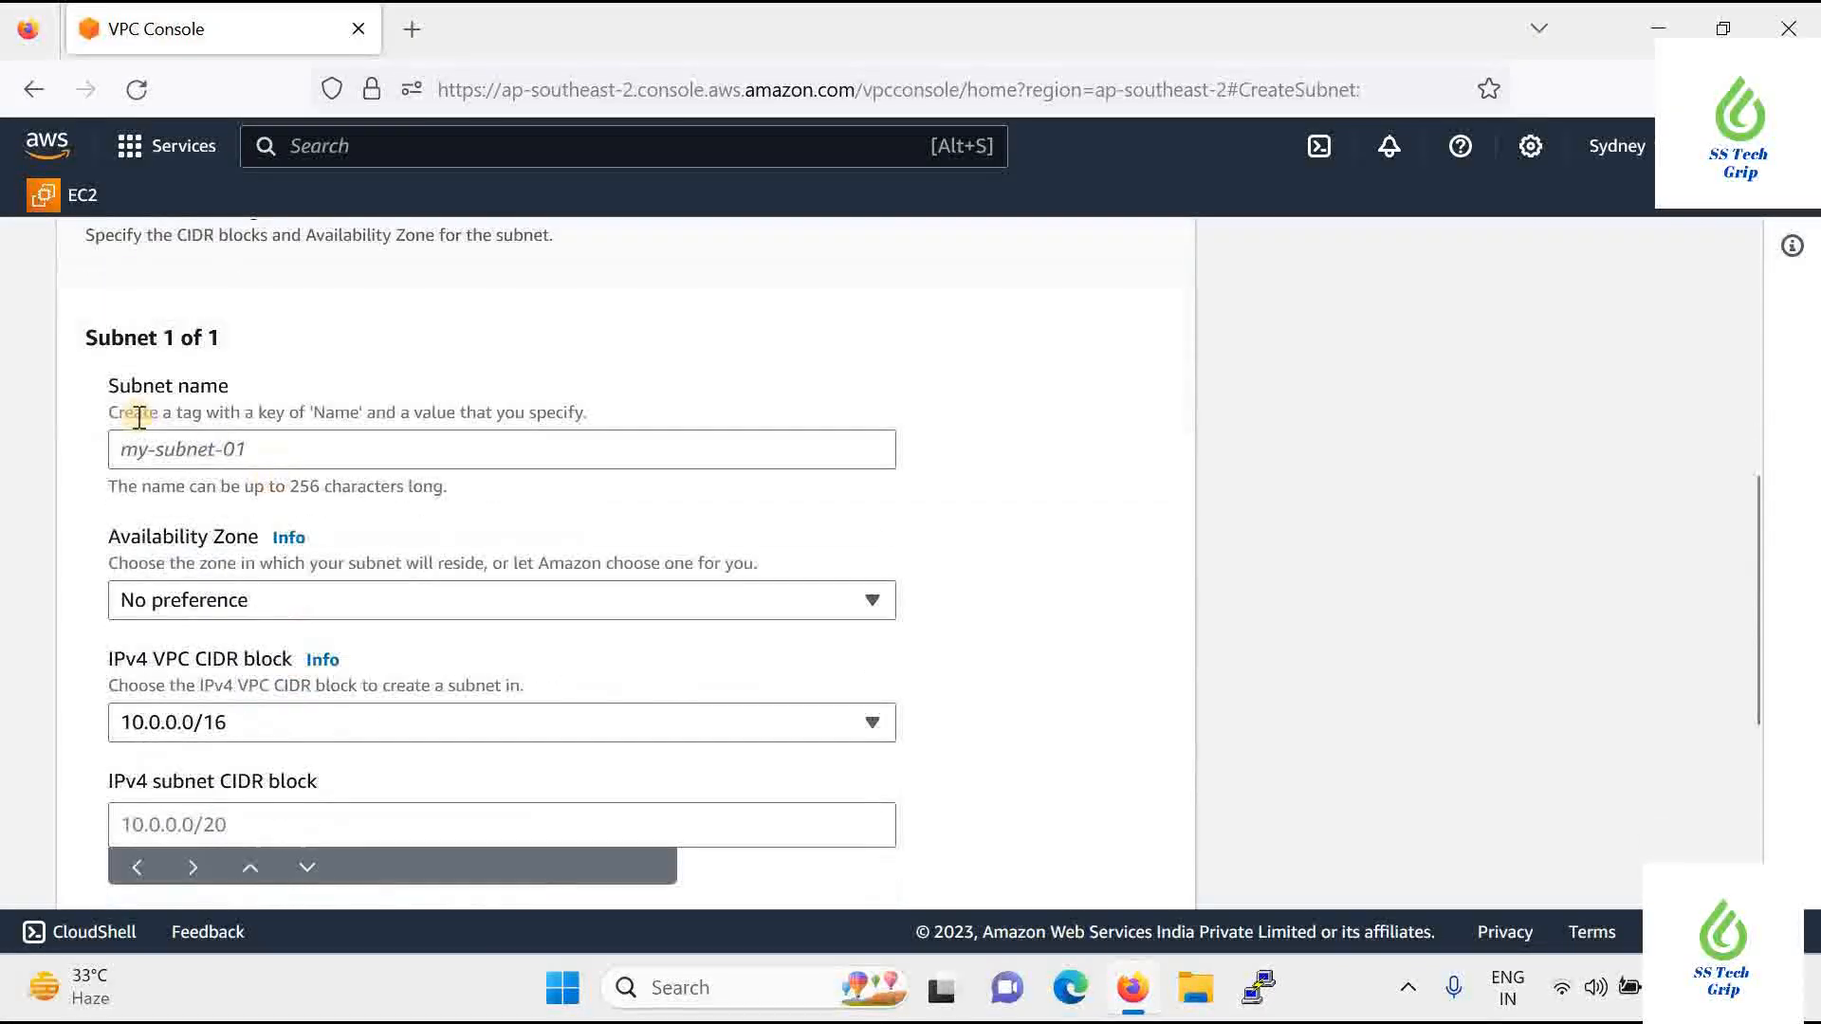
click(180, 454)
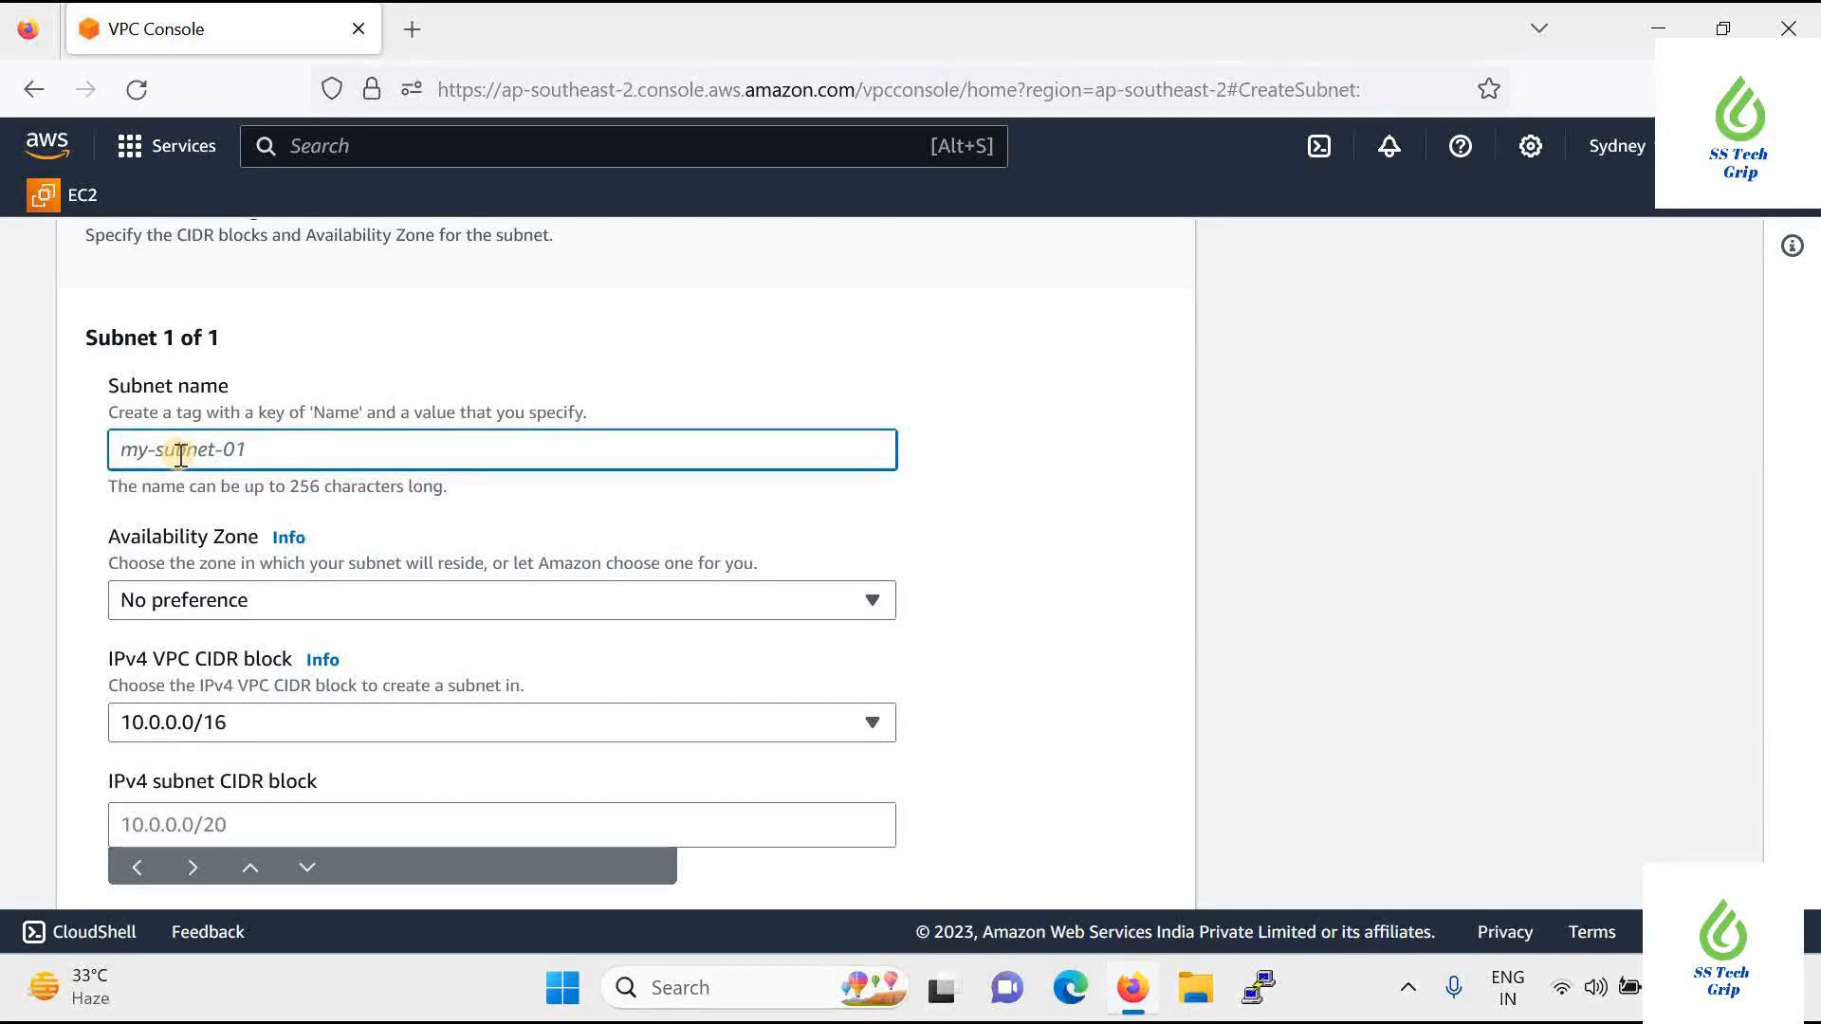
text(vp)
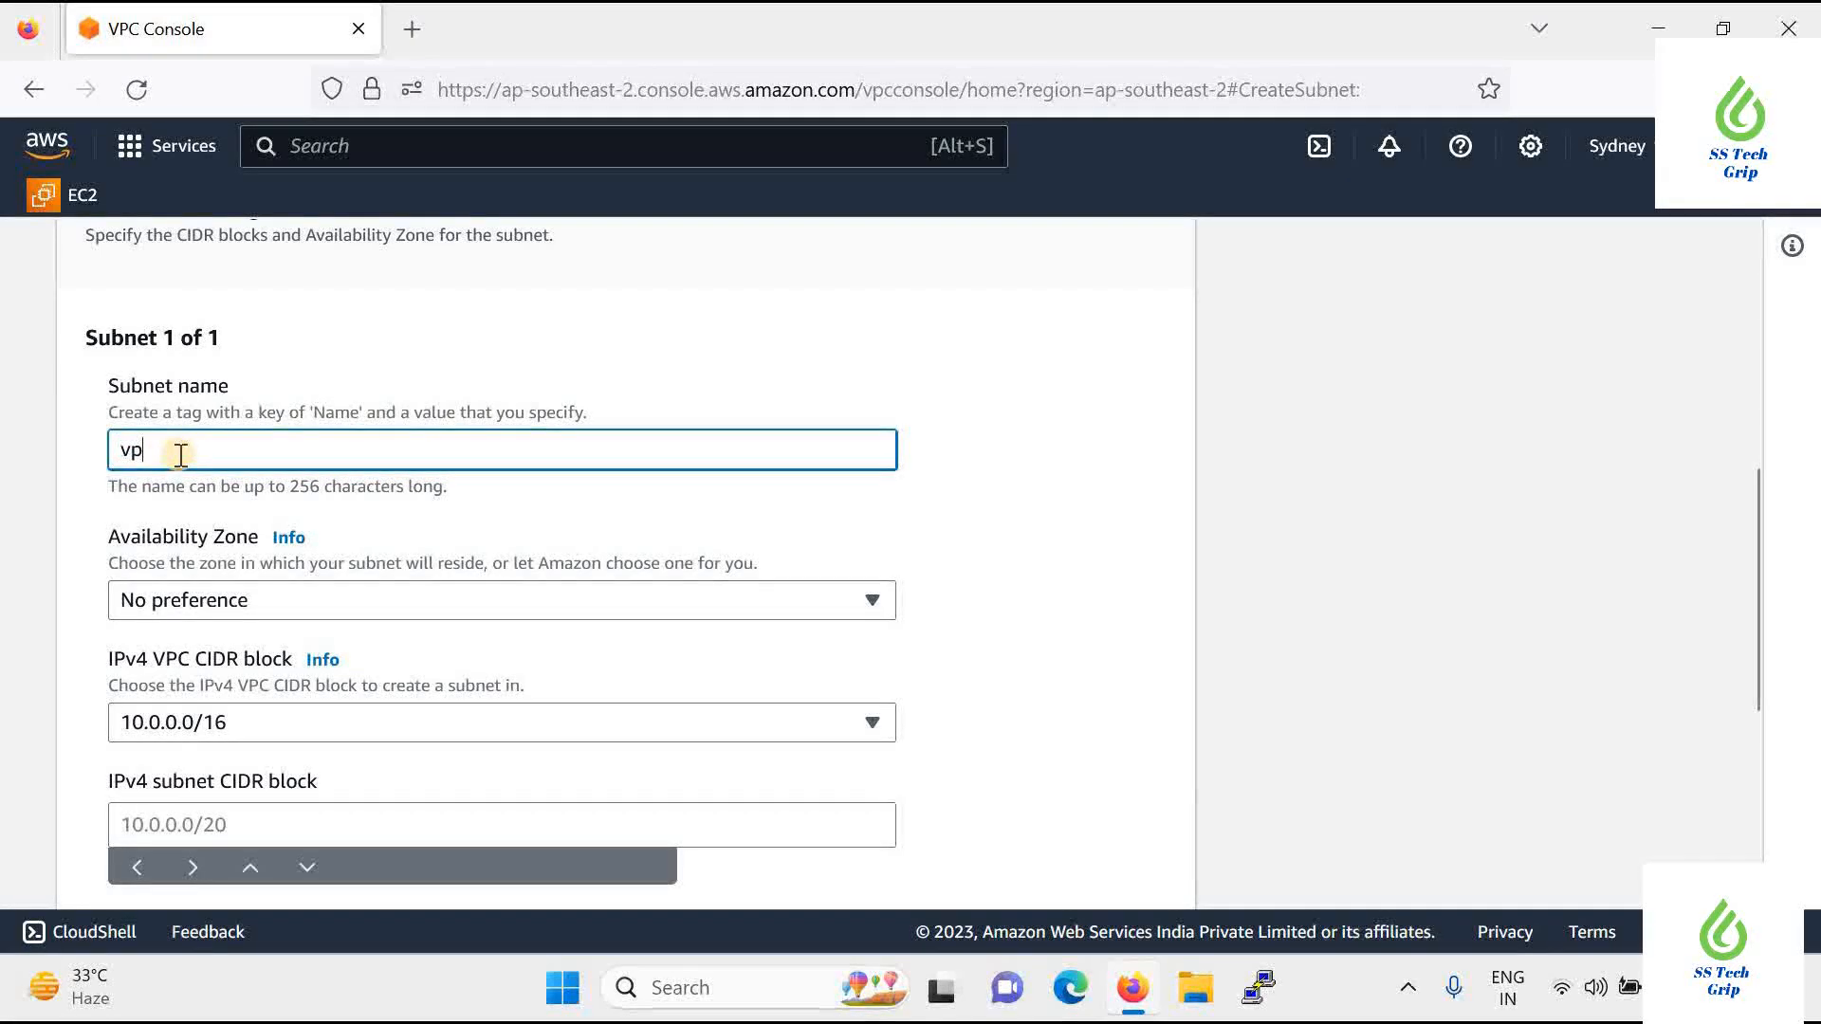
text(csubne)
scroll(322, 476, down, 3)
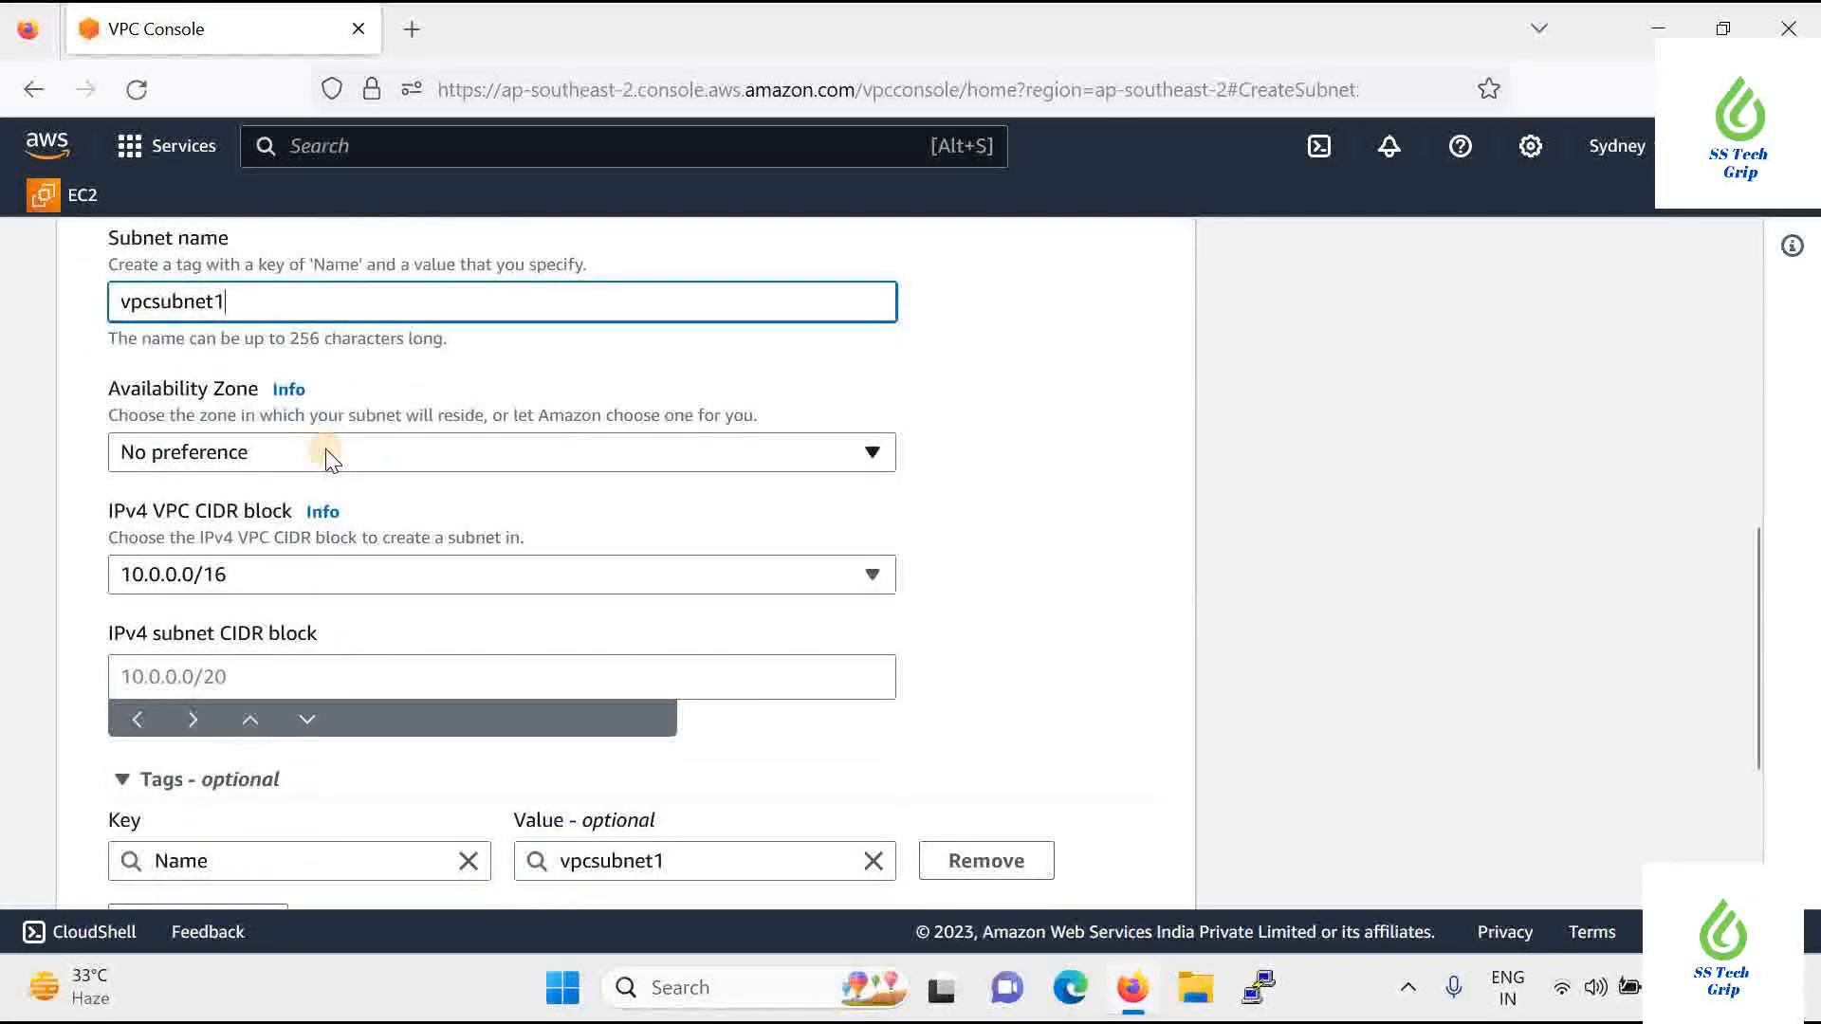
Set the Availability Zone of vpcsubnet1 to Asia Pacific (Sydney) / ap-southeast-2a
click(328, 460)
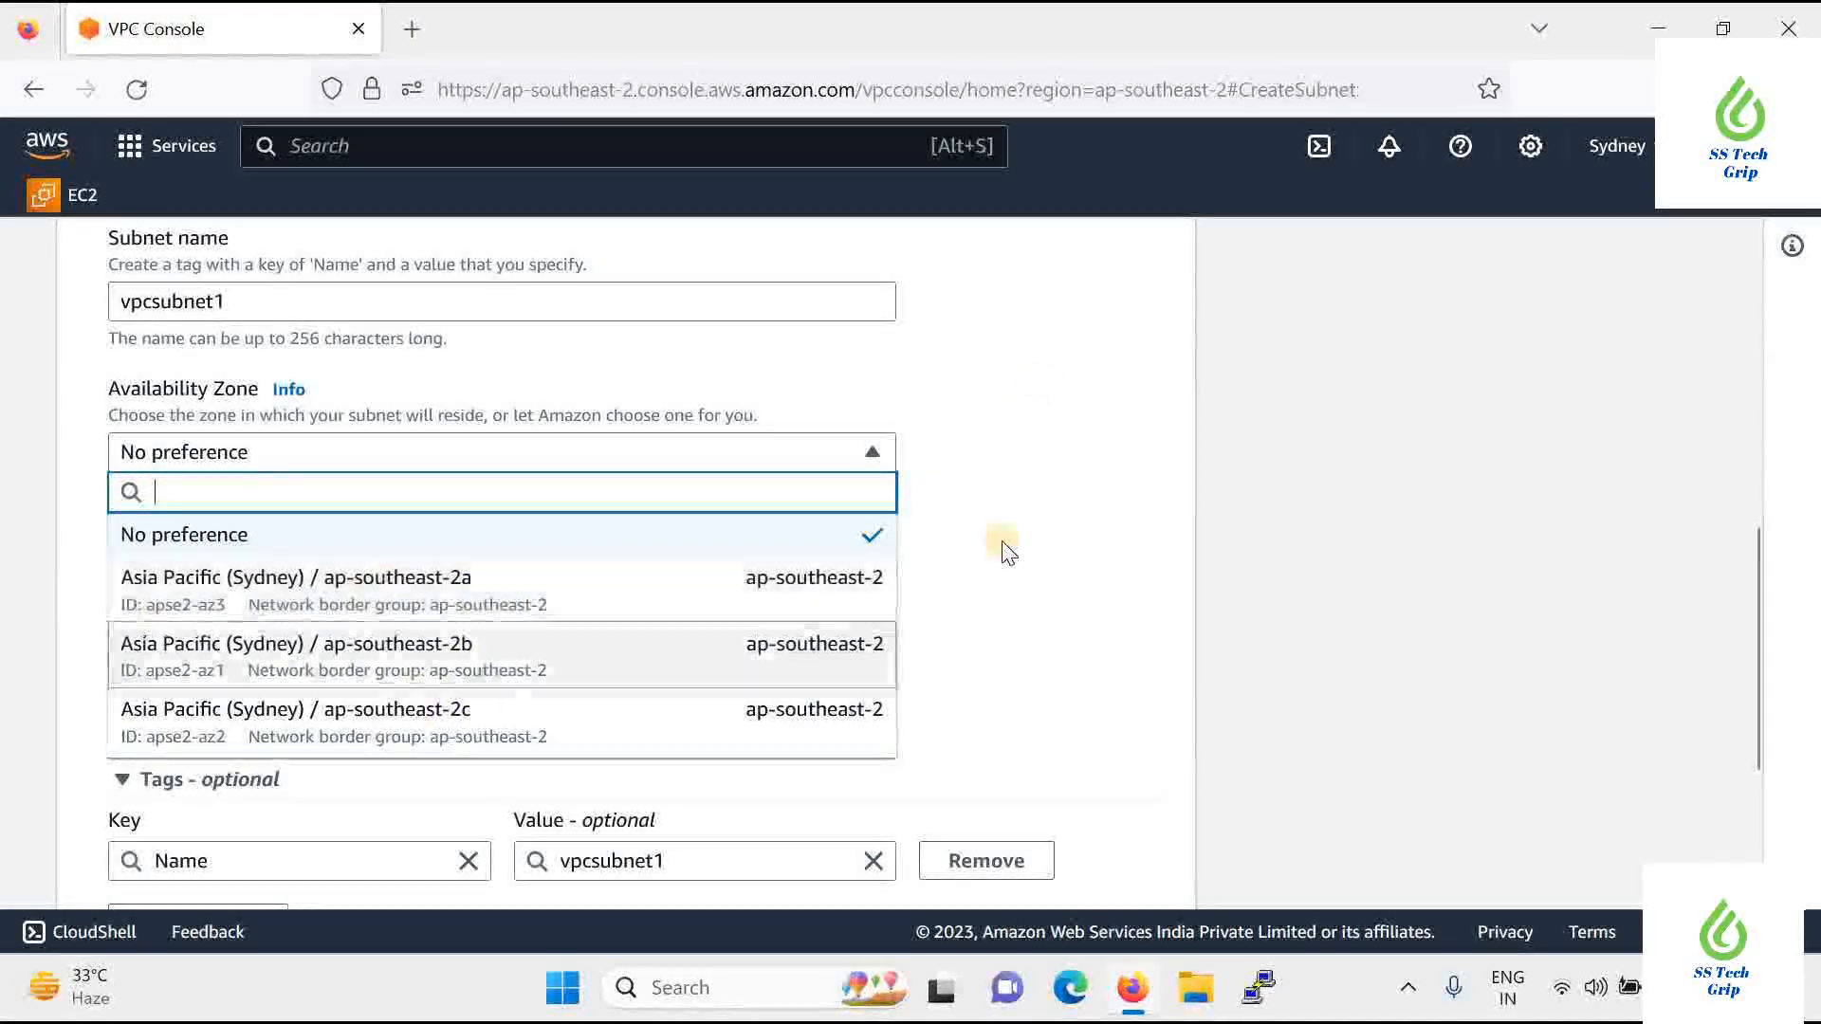
click(876, 459)
scroll(492, 503, up, 2)
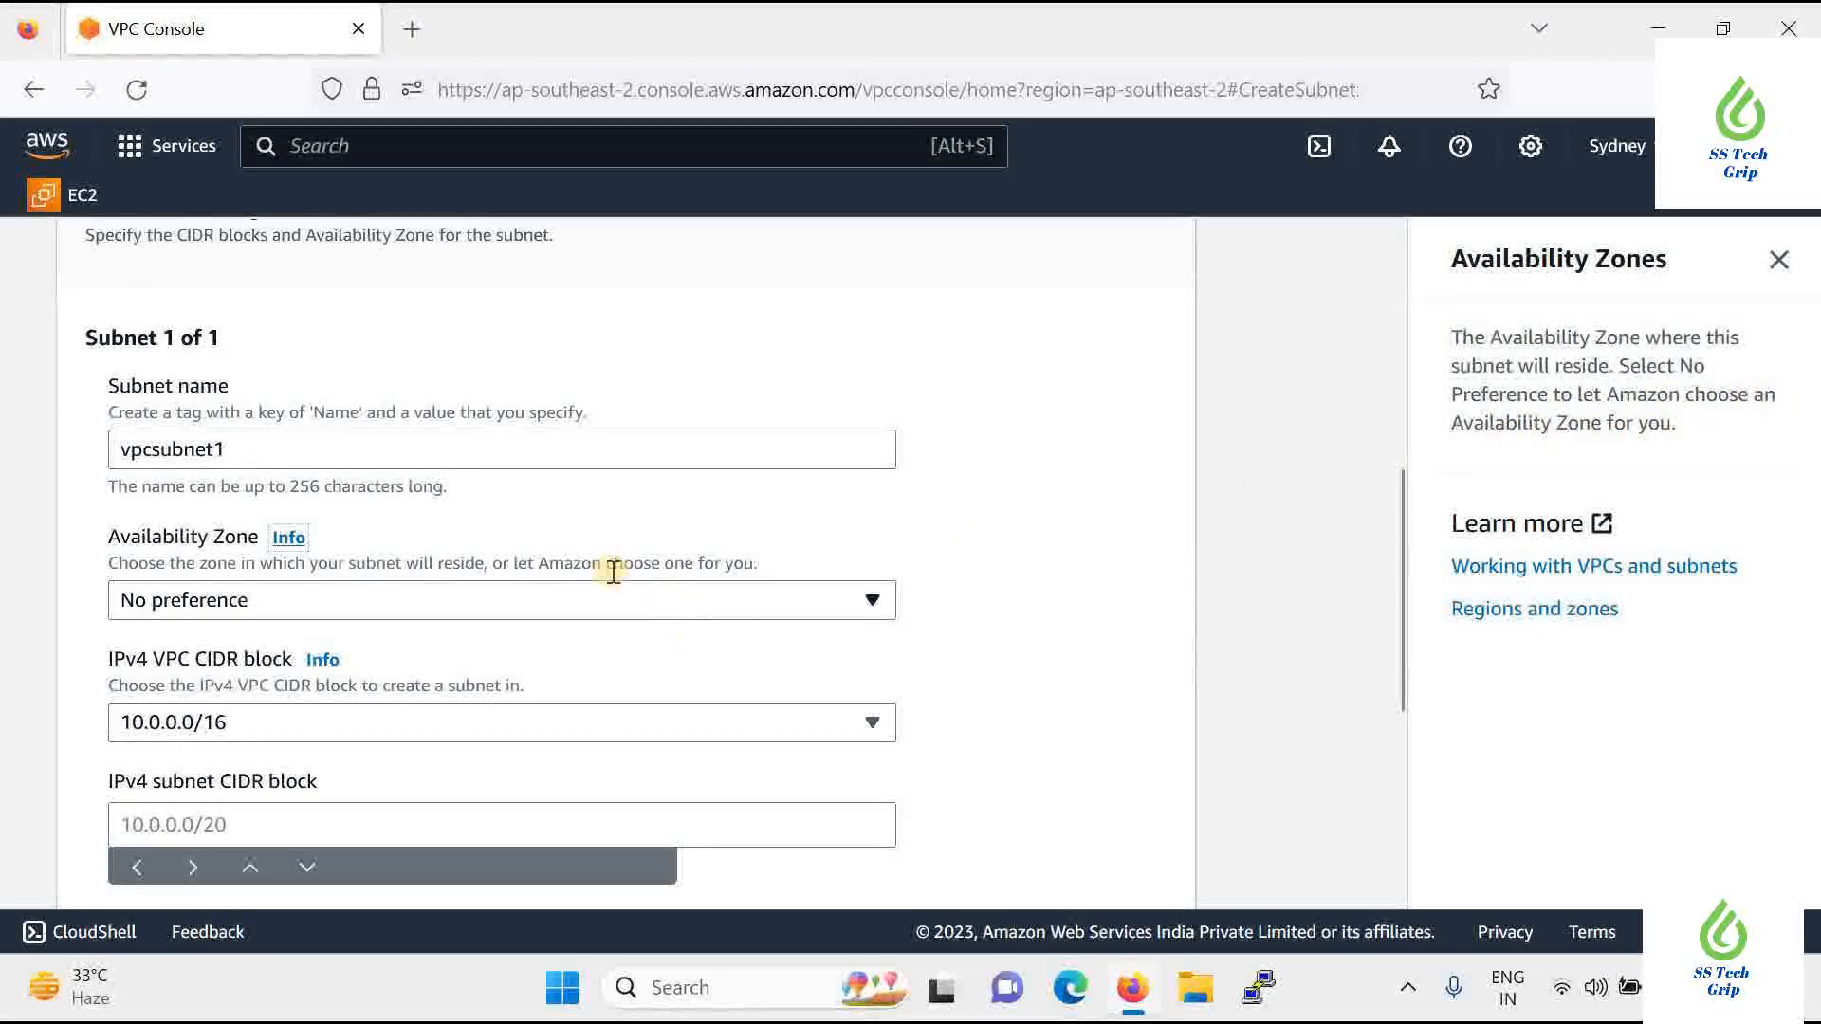
click(675, 595)
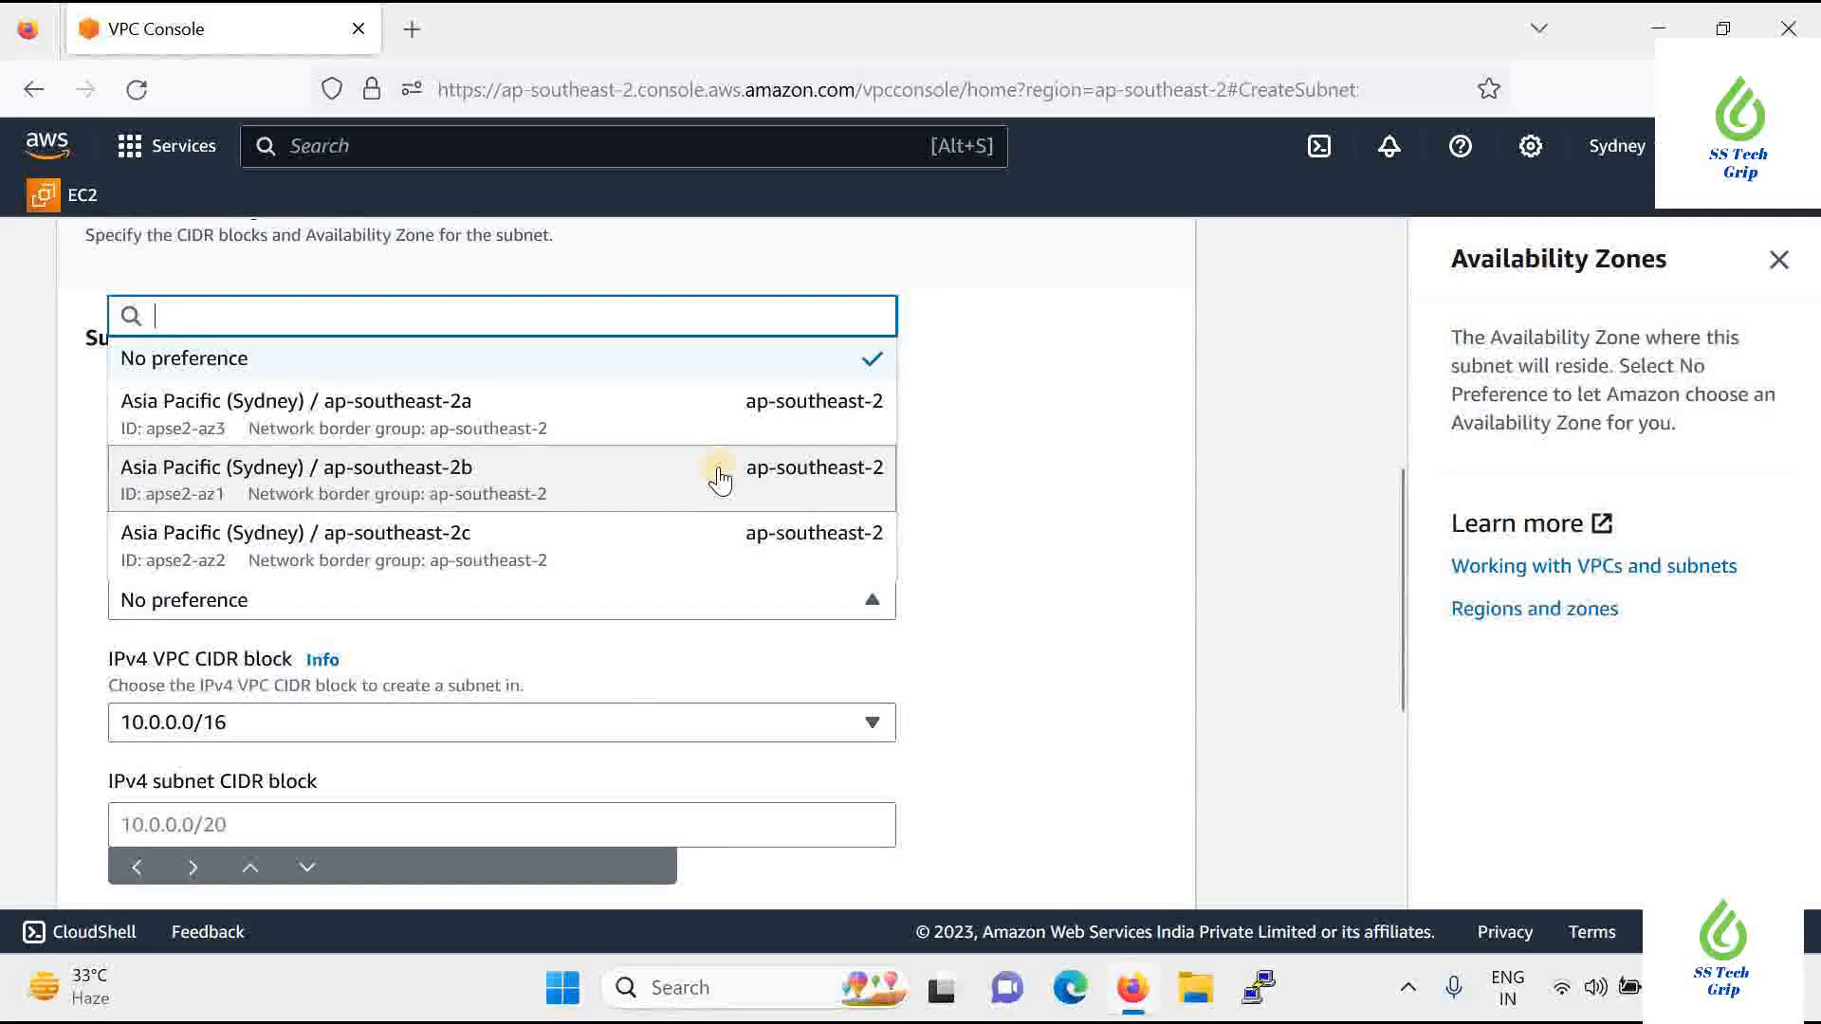
click(645, 432)
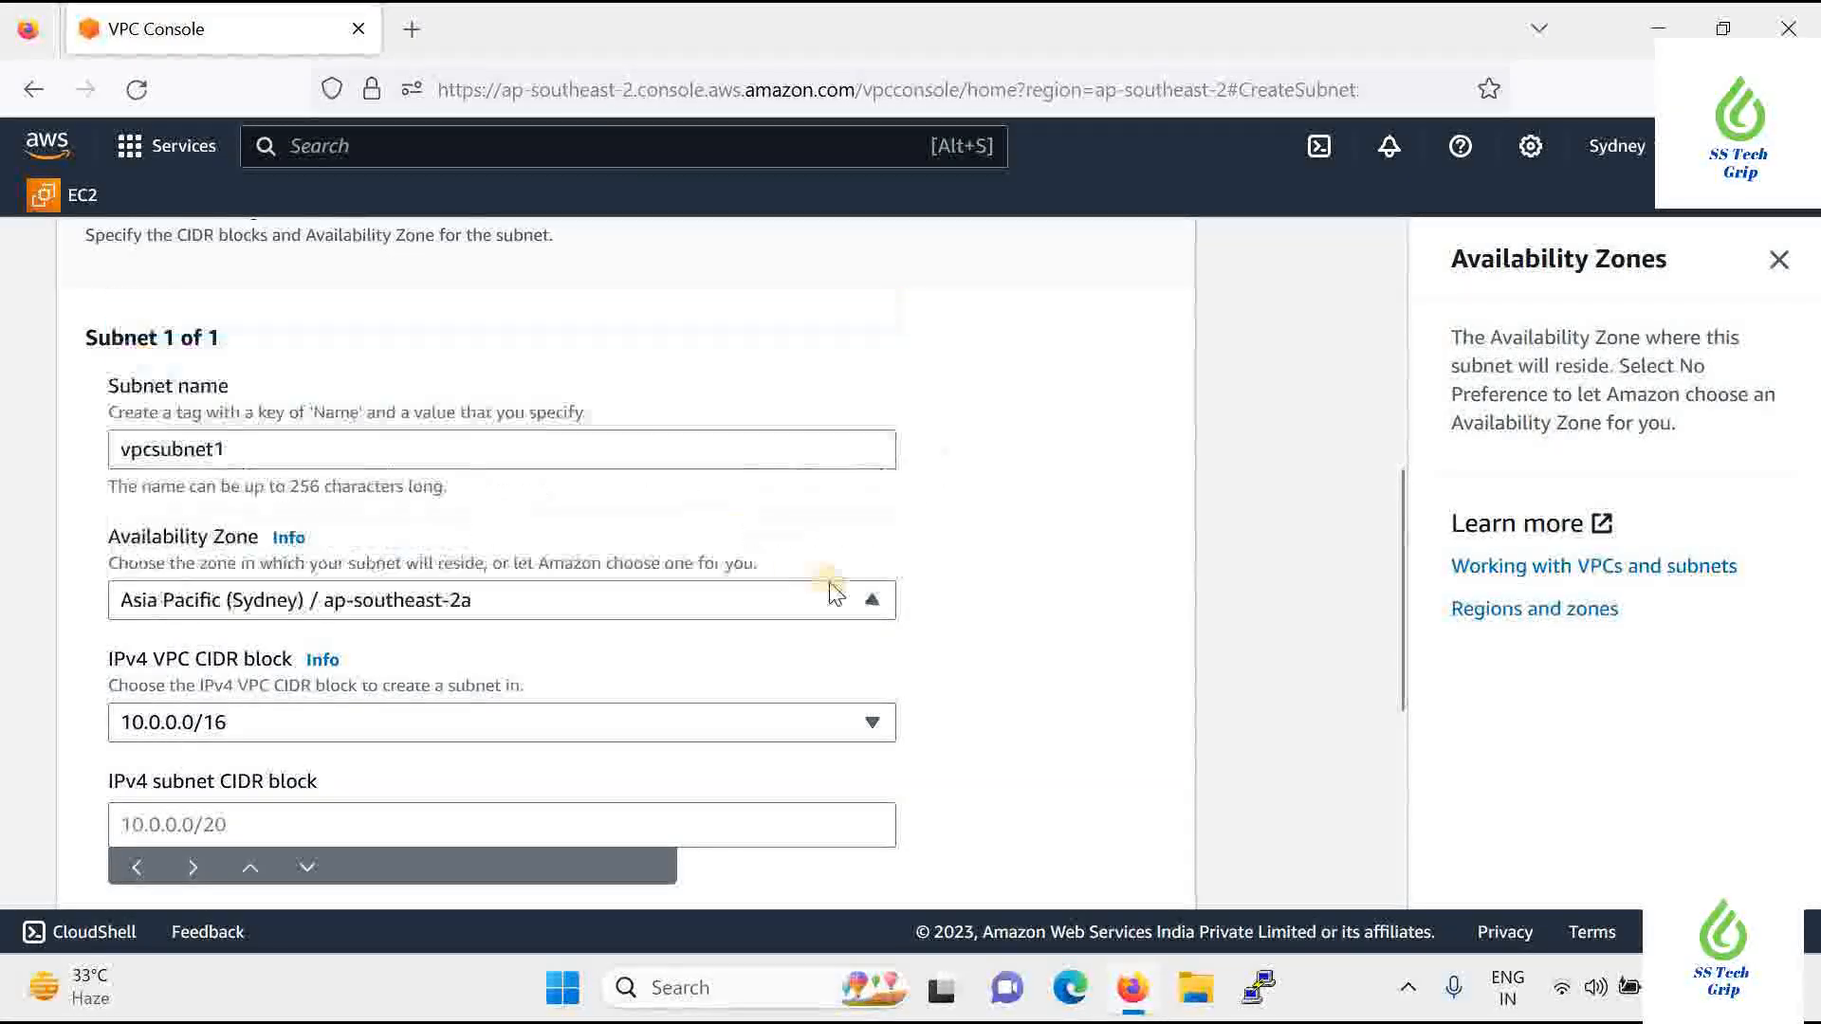
scroll(467, 406, down, 2)
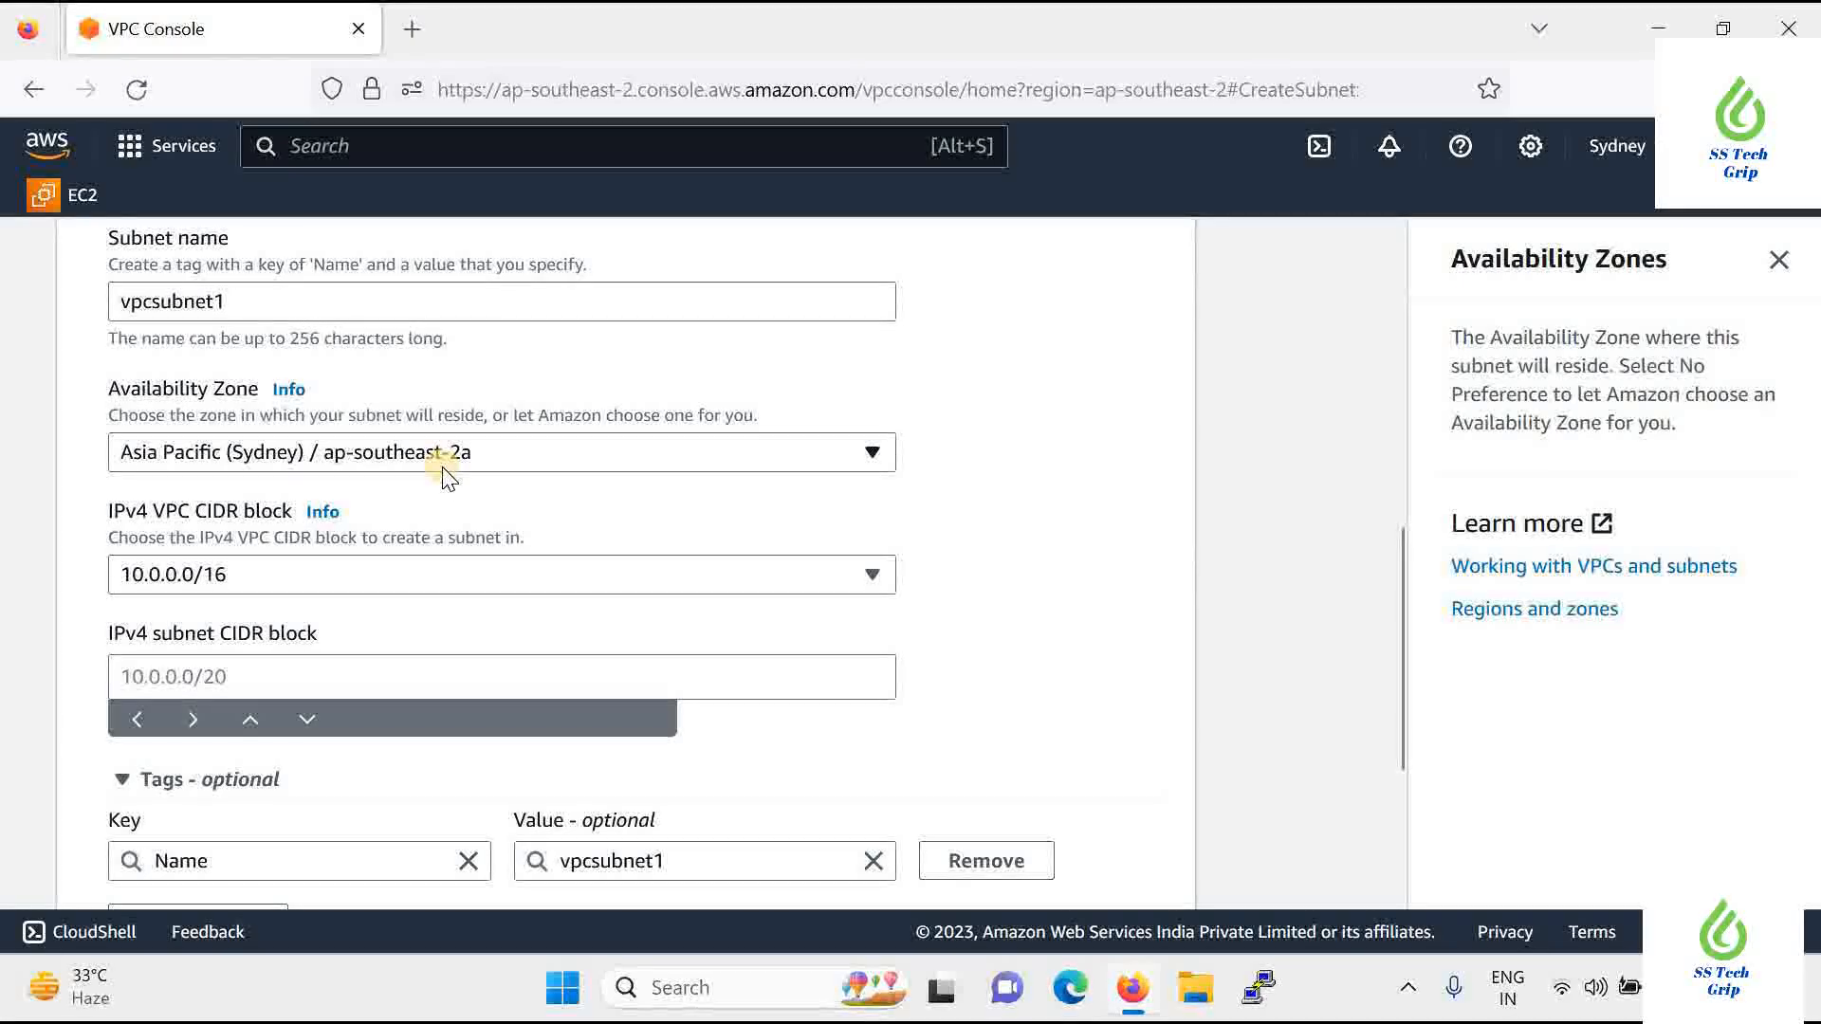
Check the IPv4 VPC CIDR block choices for vpcsubnet1 and keep 10.0.0.0/16 selected
scroll(379, 446, down, 2)
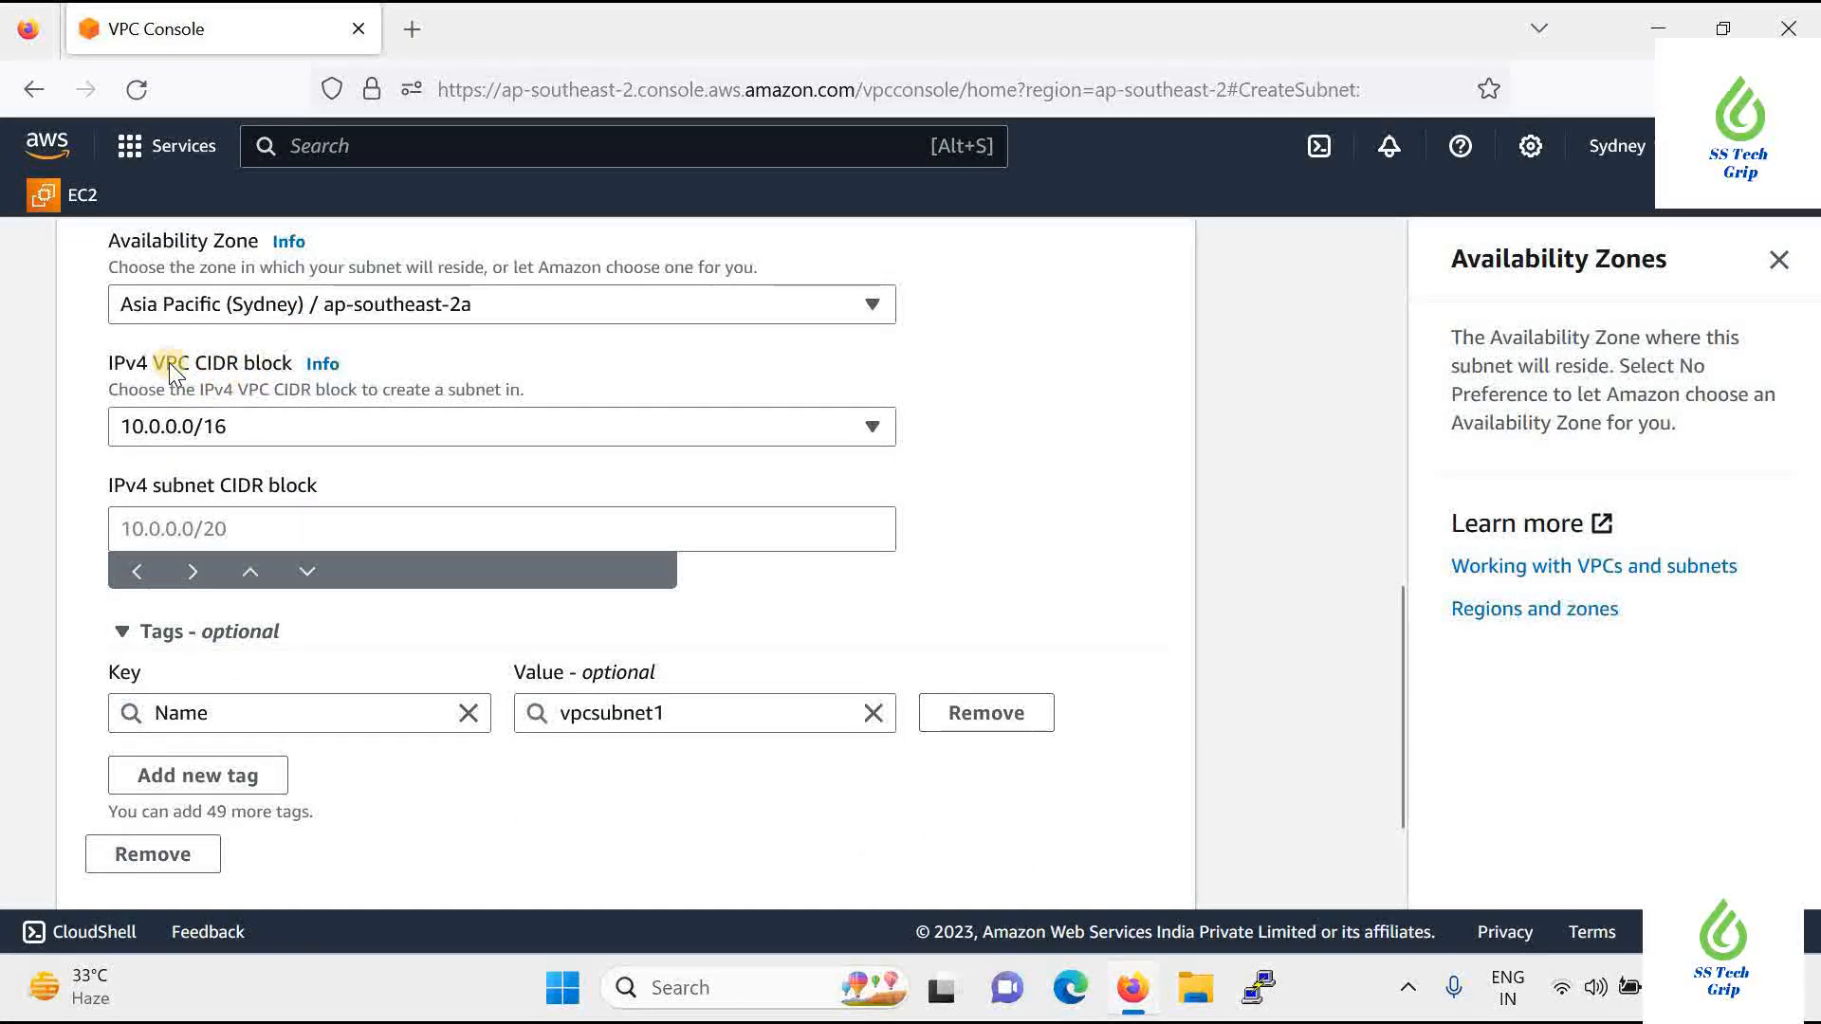
click(373, 423)
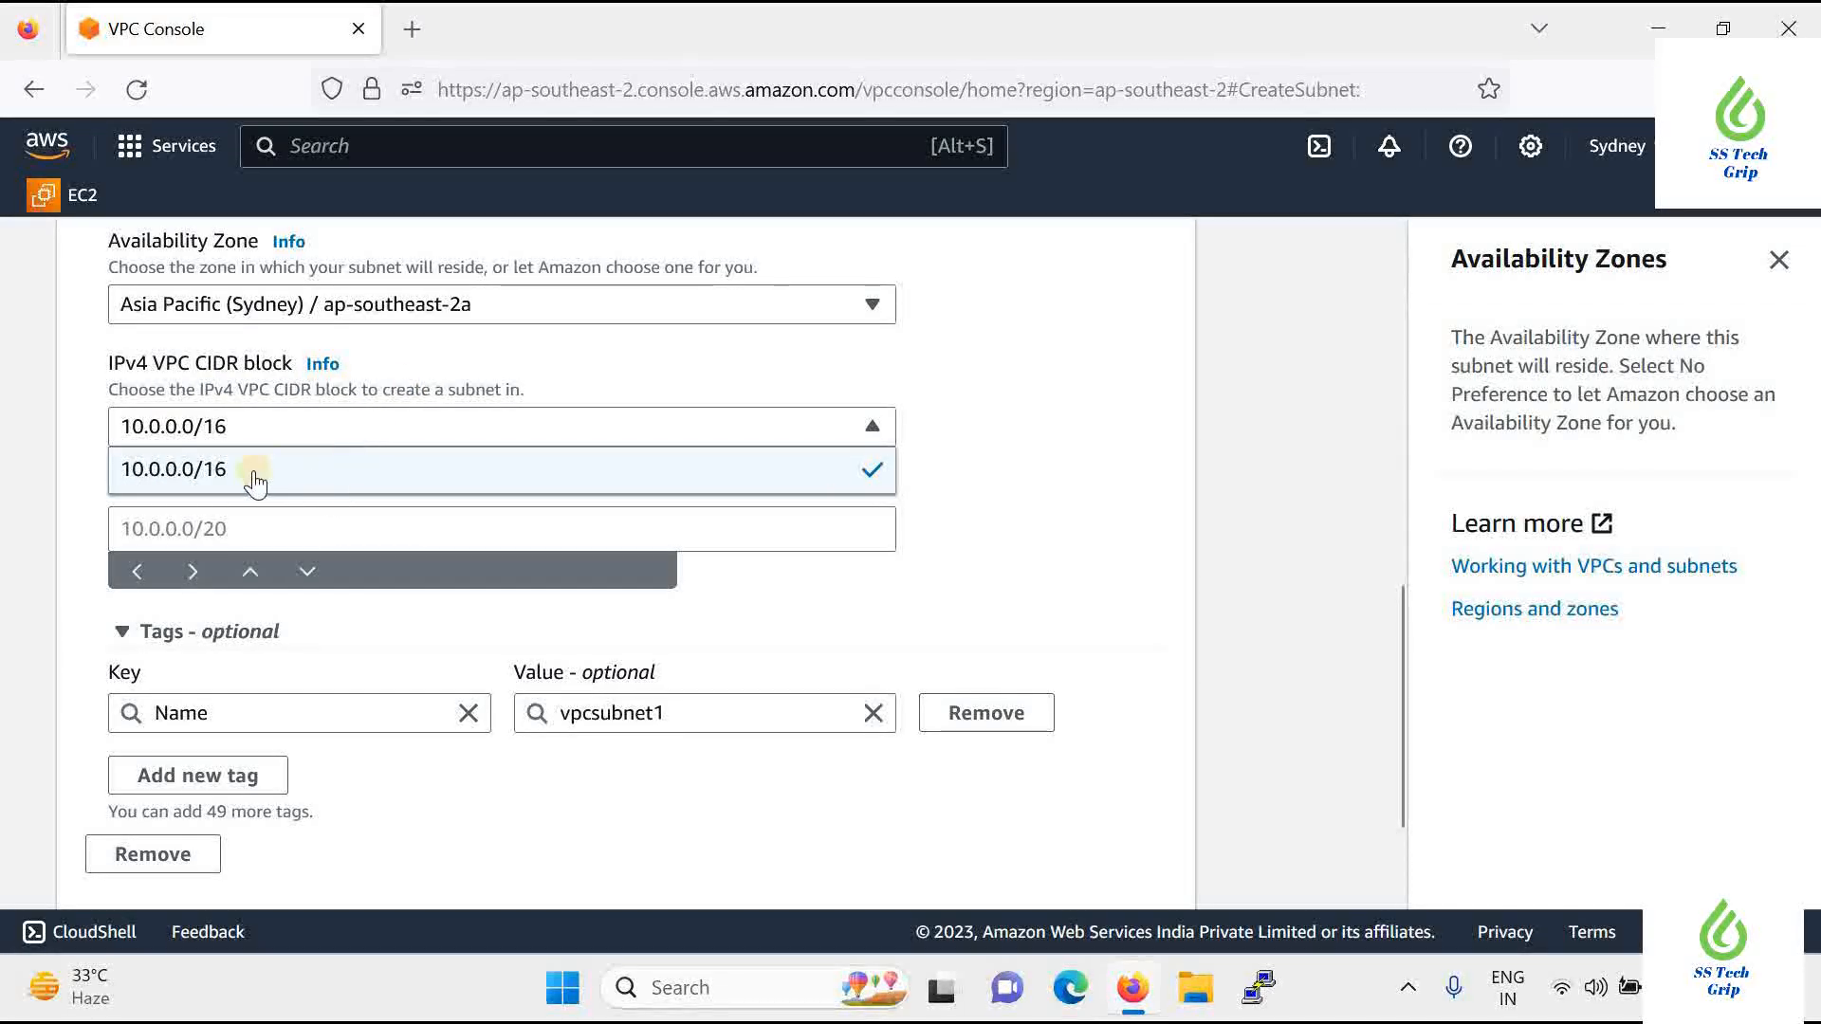
click(436, 453)
click(440, 425)
click(327, 476)
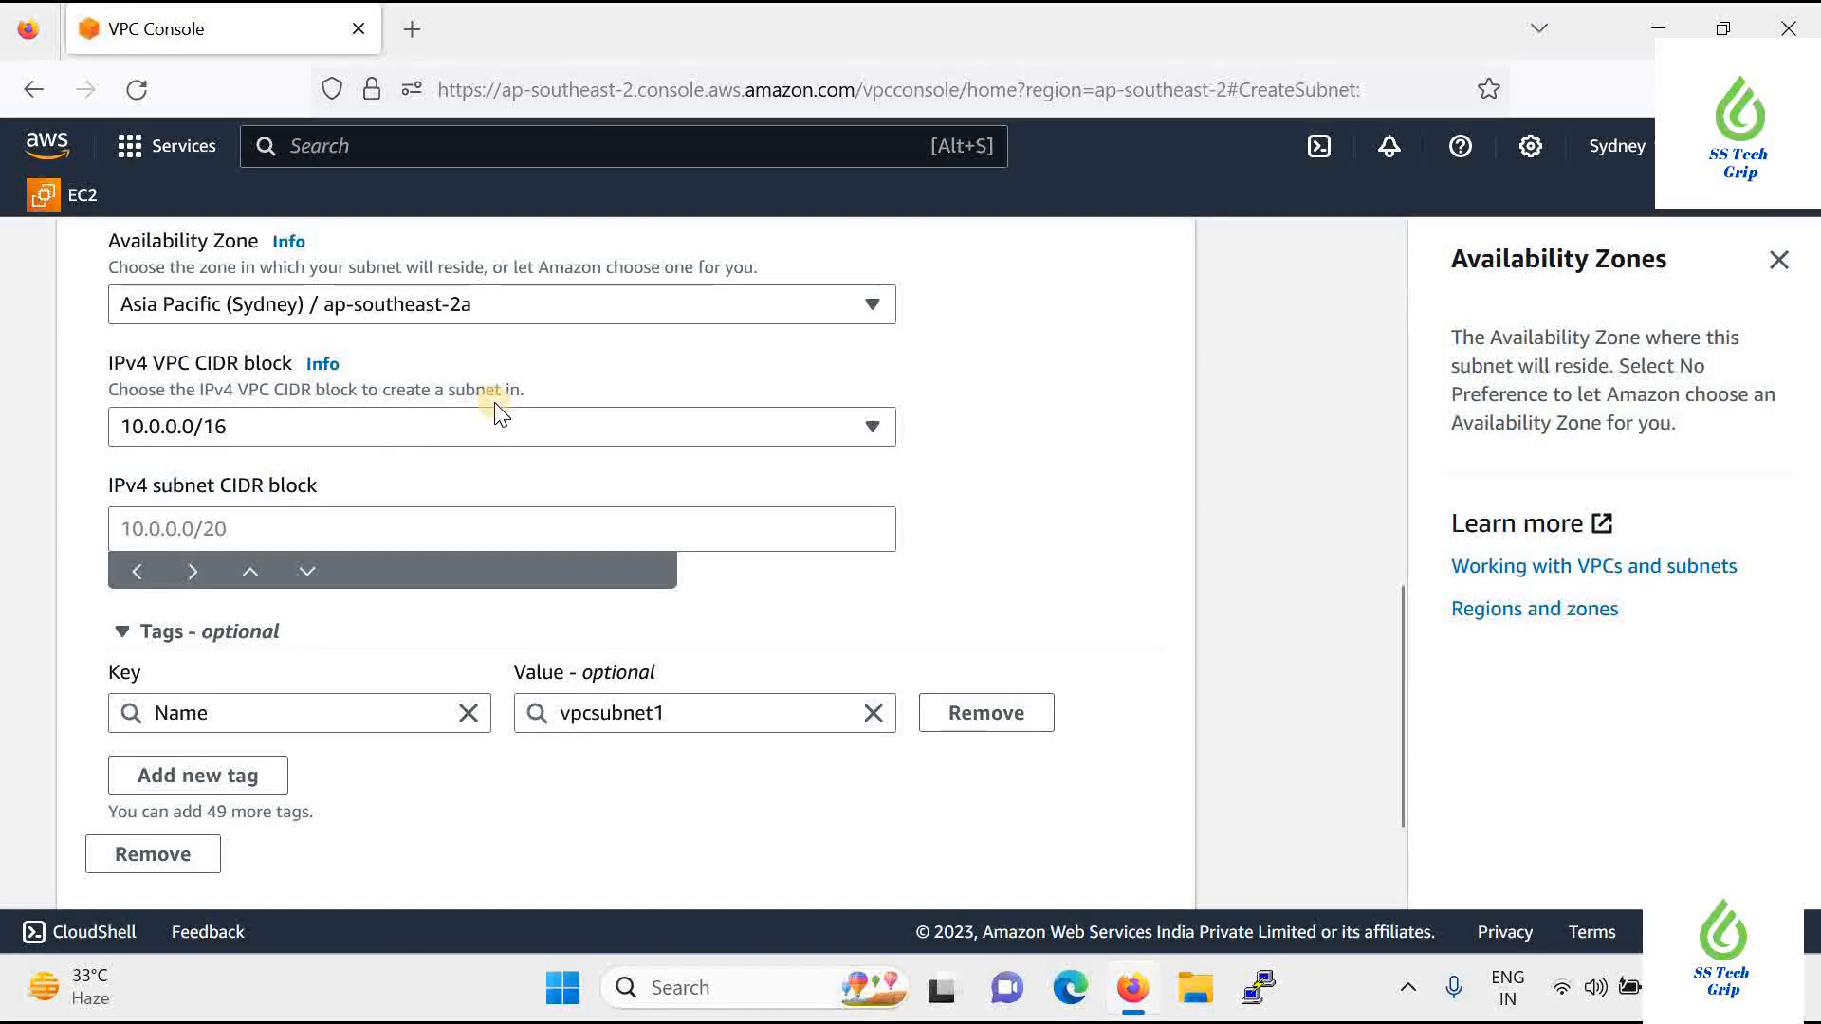
Set the IPv4 subnet CIDR block of vpcsubnet1 to 10.0.0.0/24 and check its number of IP addresses
scroll(285, 408, down, 2)
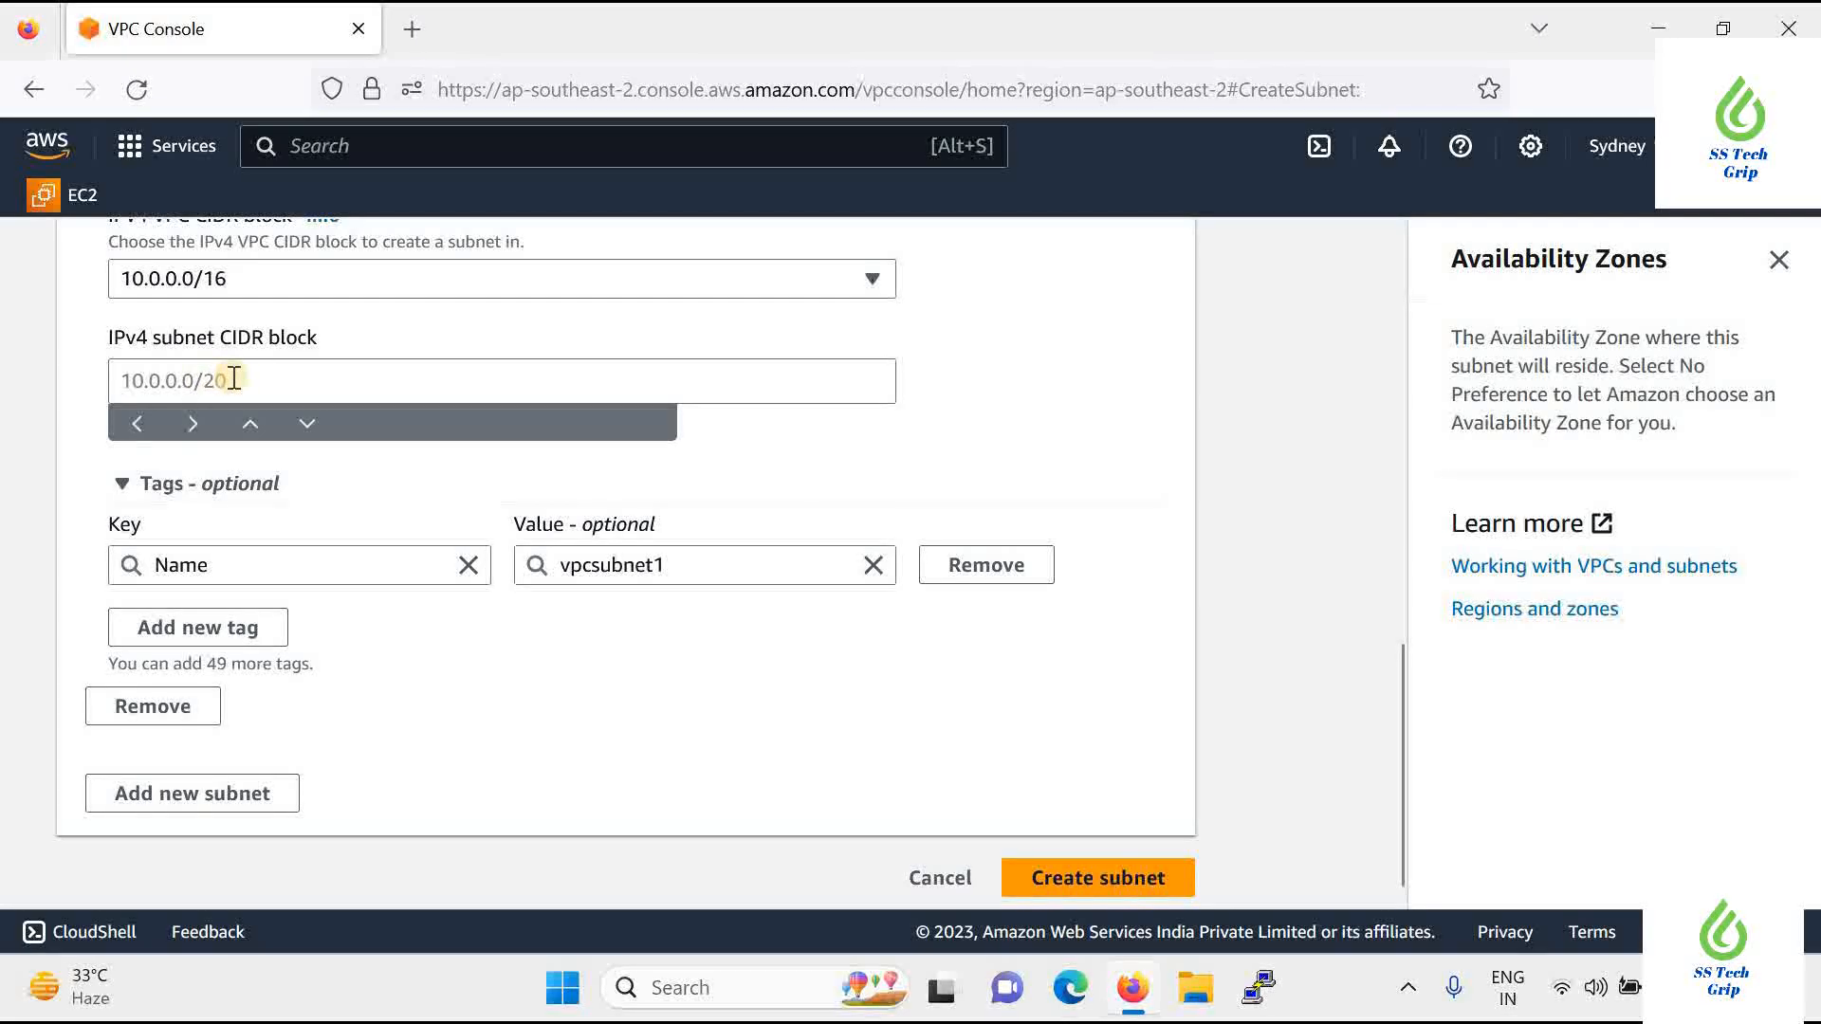
scroll(233, 380, up, 2)
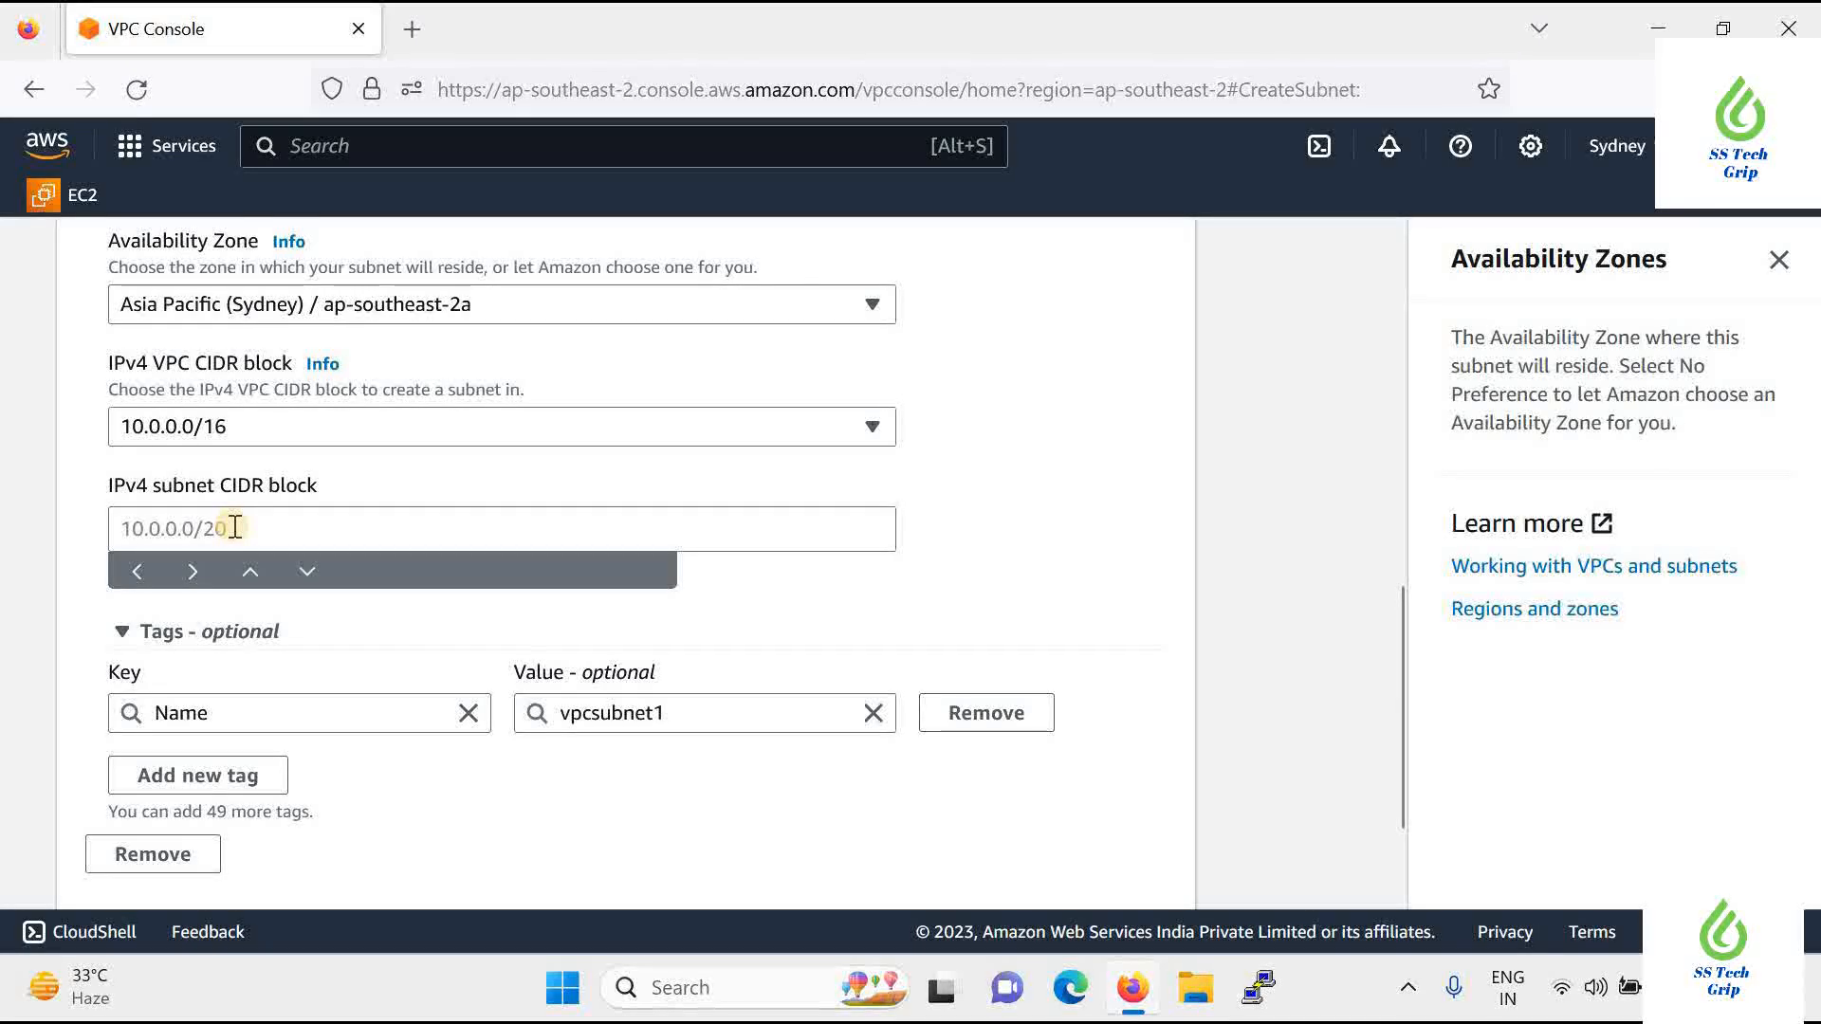
click(163, 528)
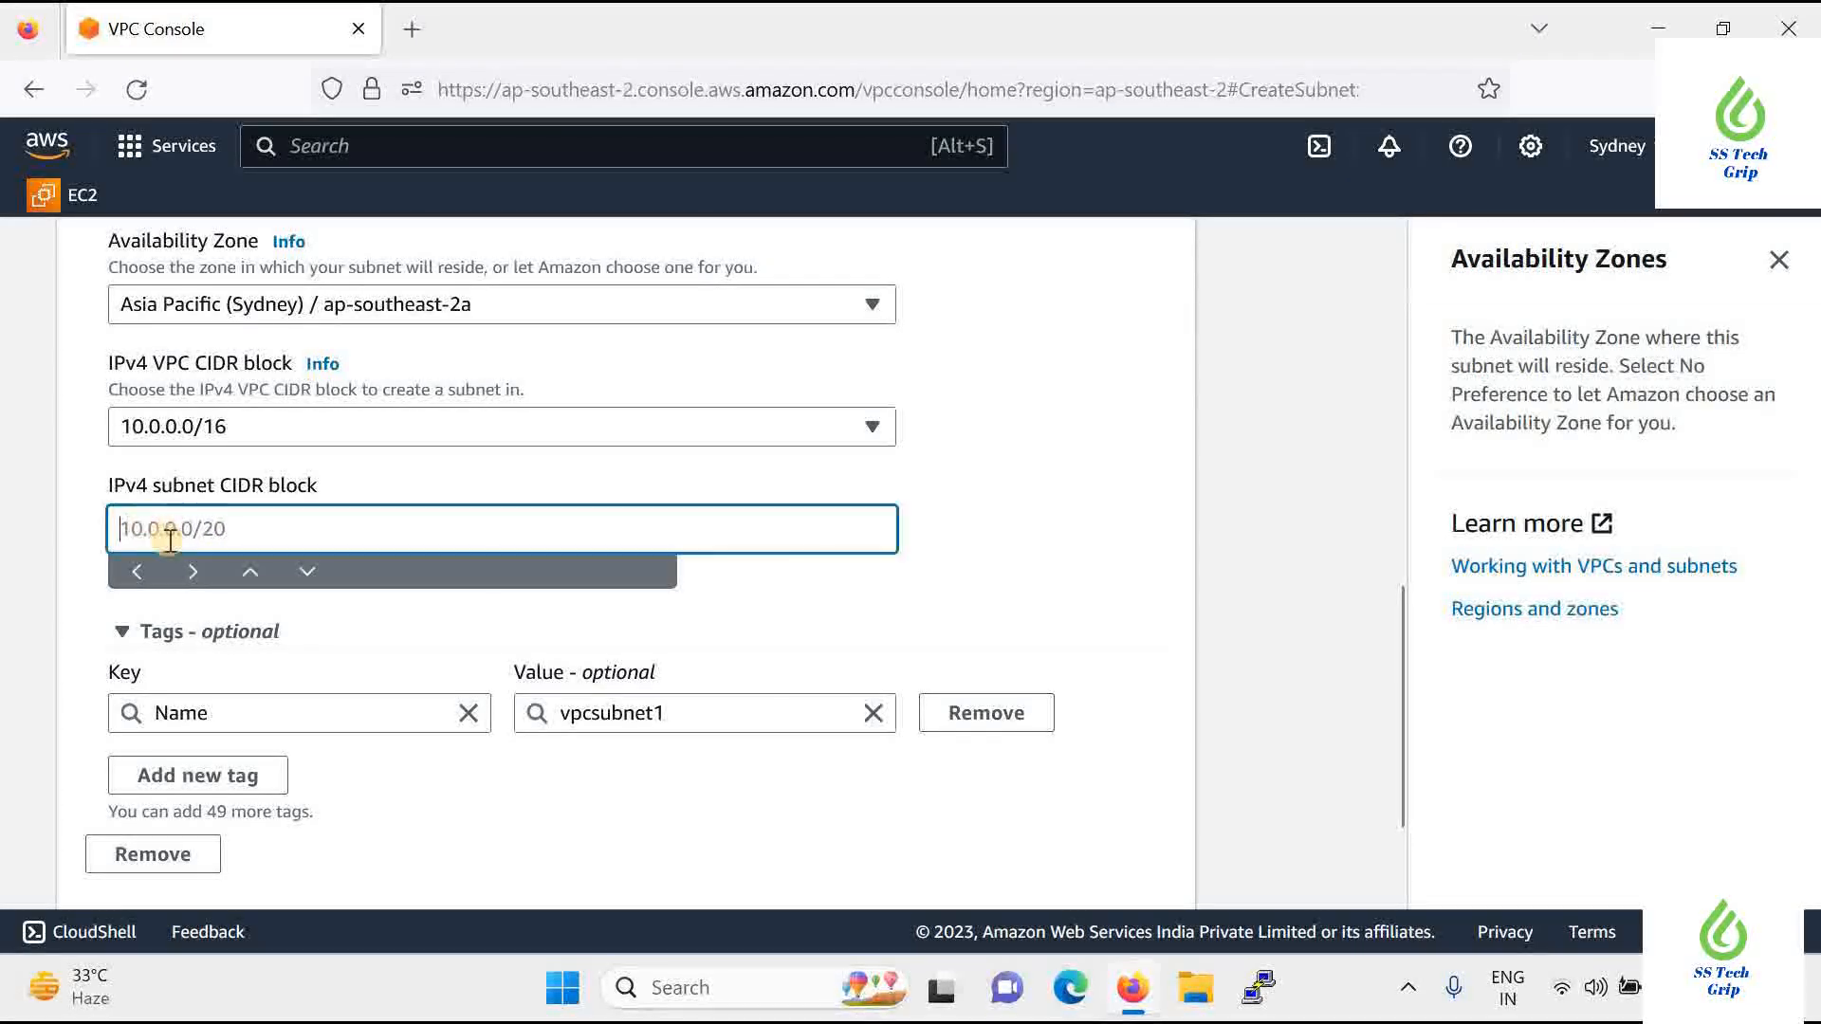
text(1)
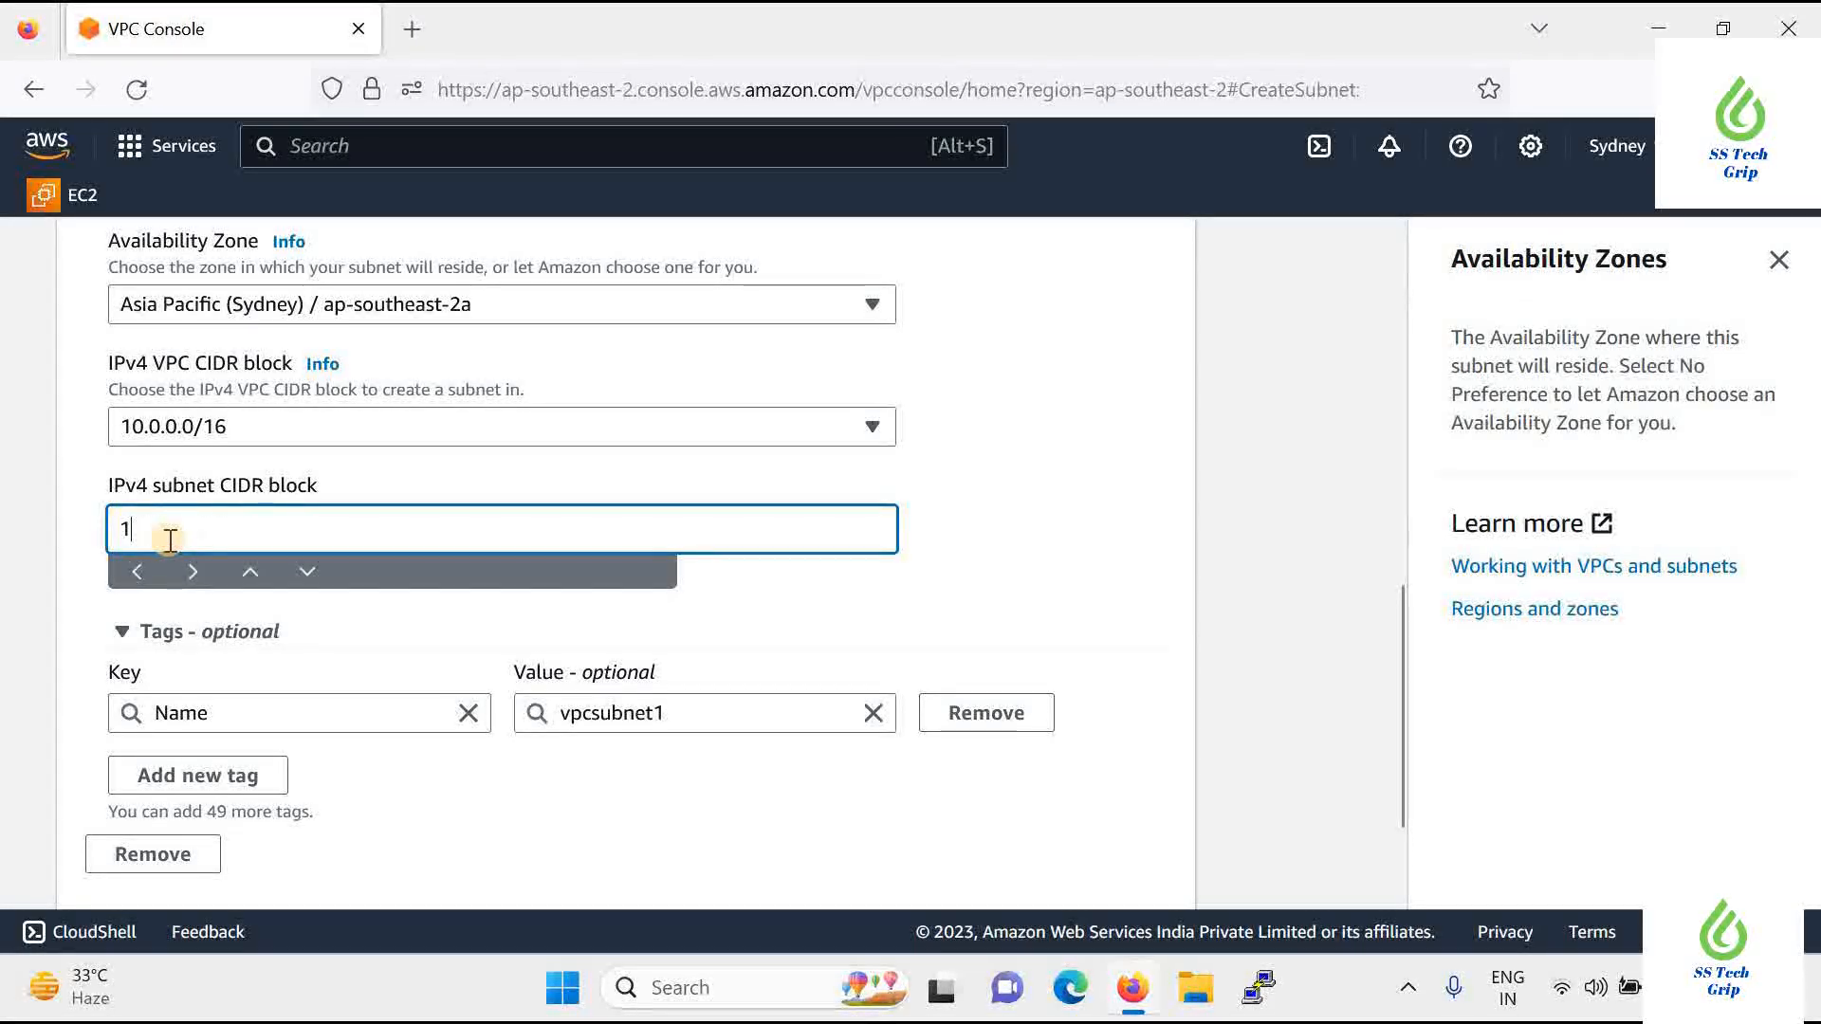
text(0.0.0)
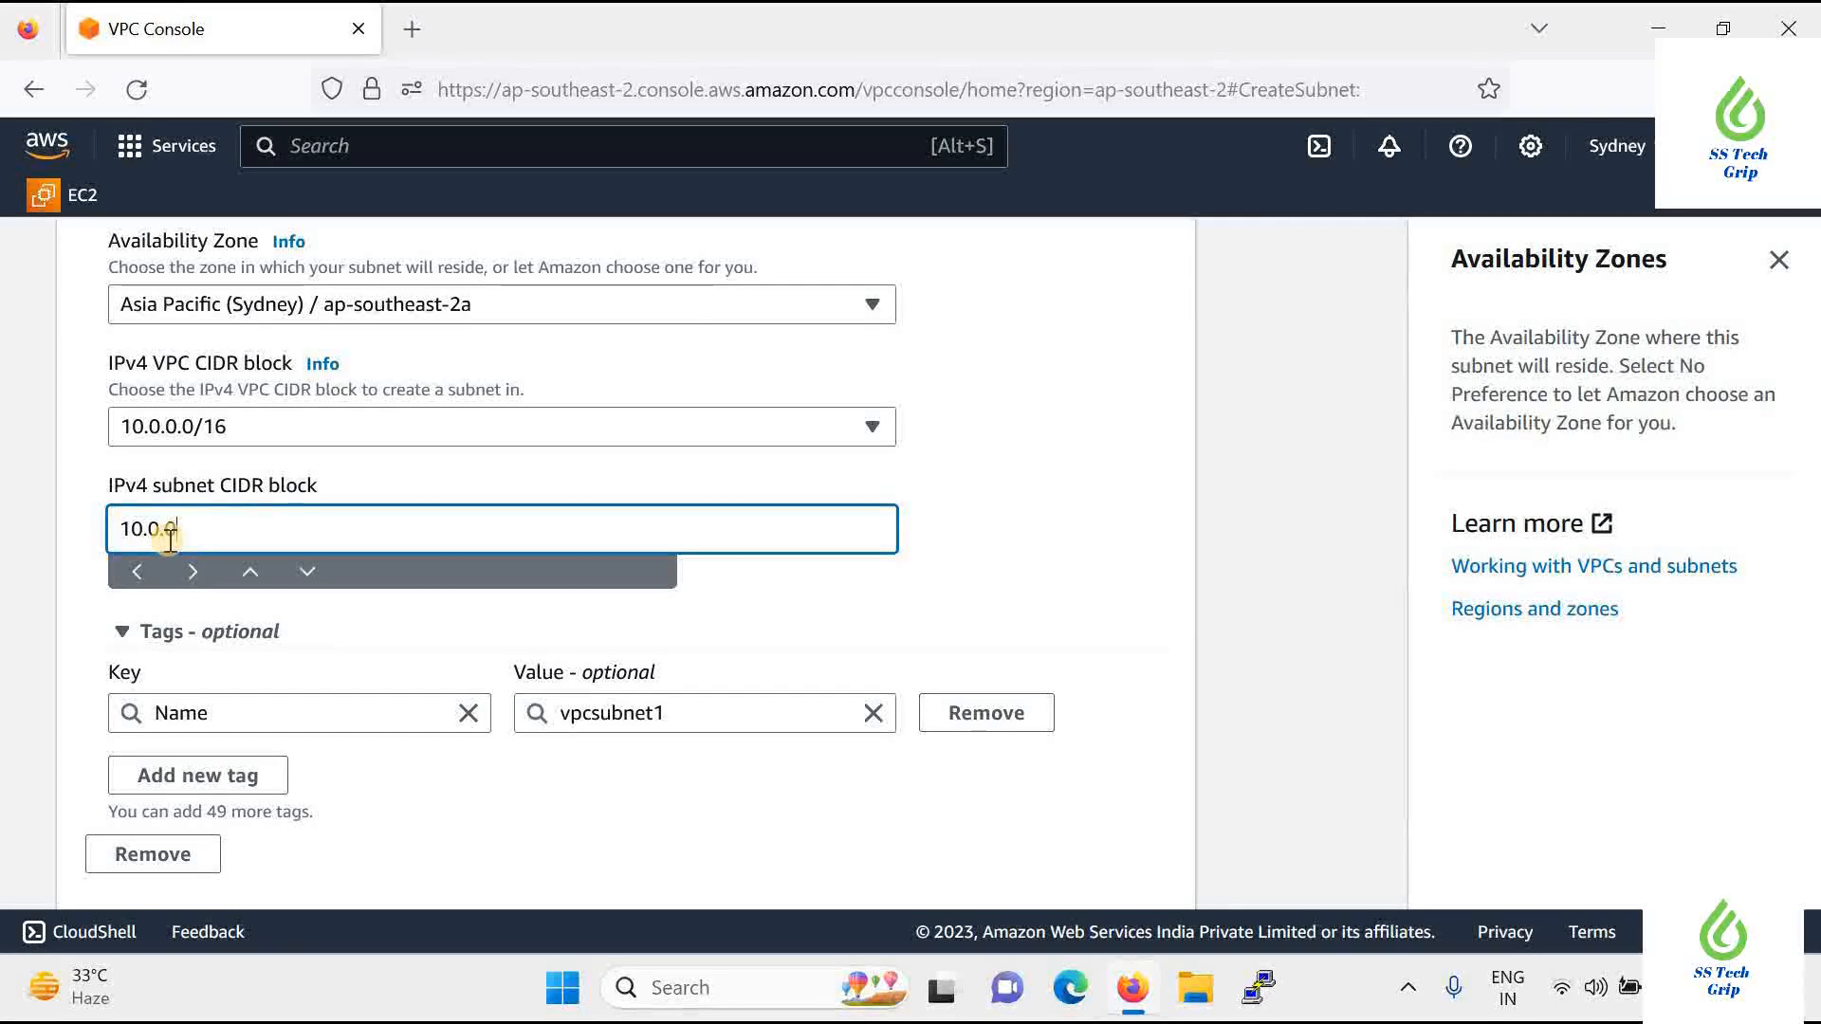
text(.0/24)
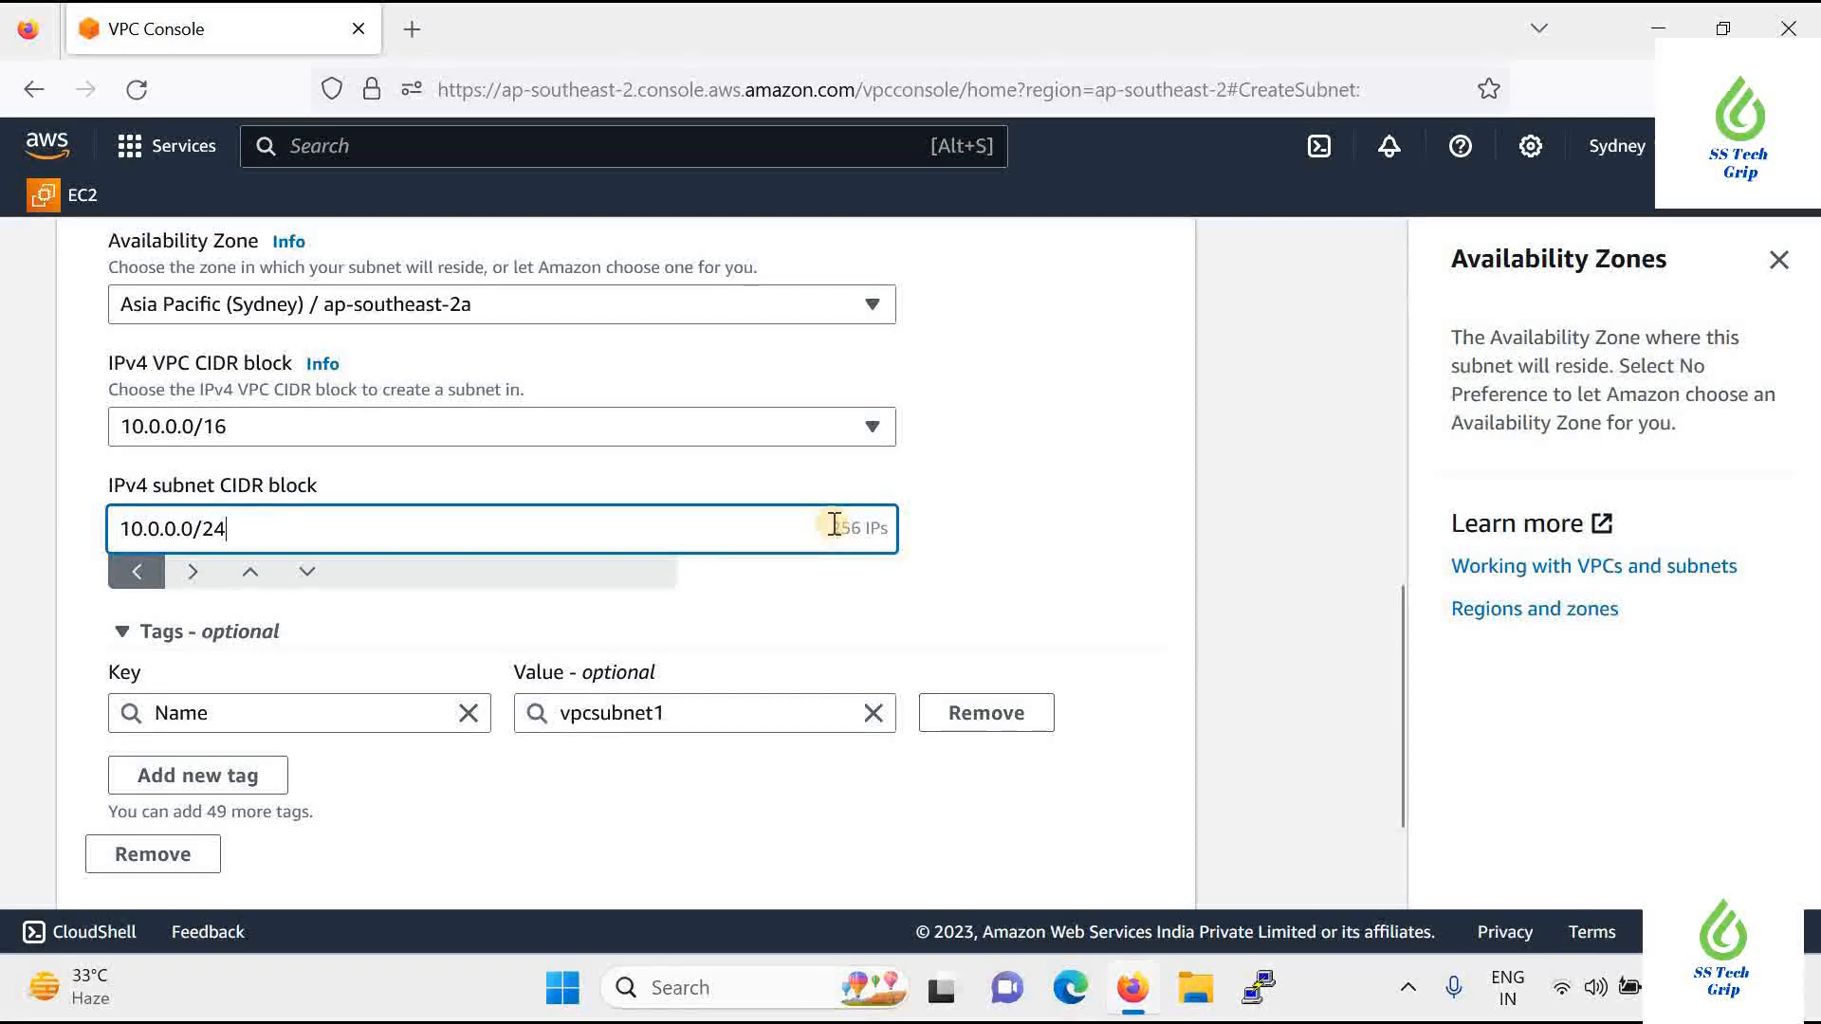
drag(831, 527, 847, 531)
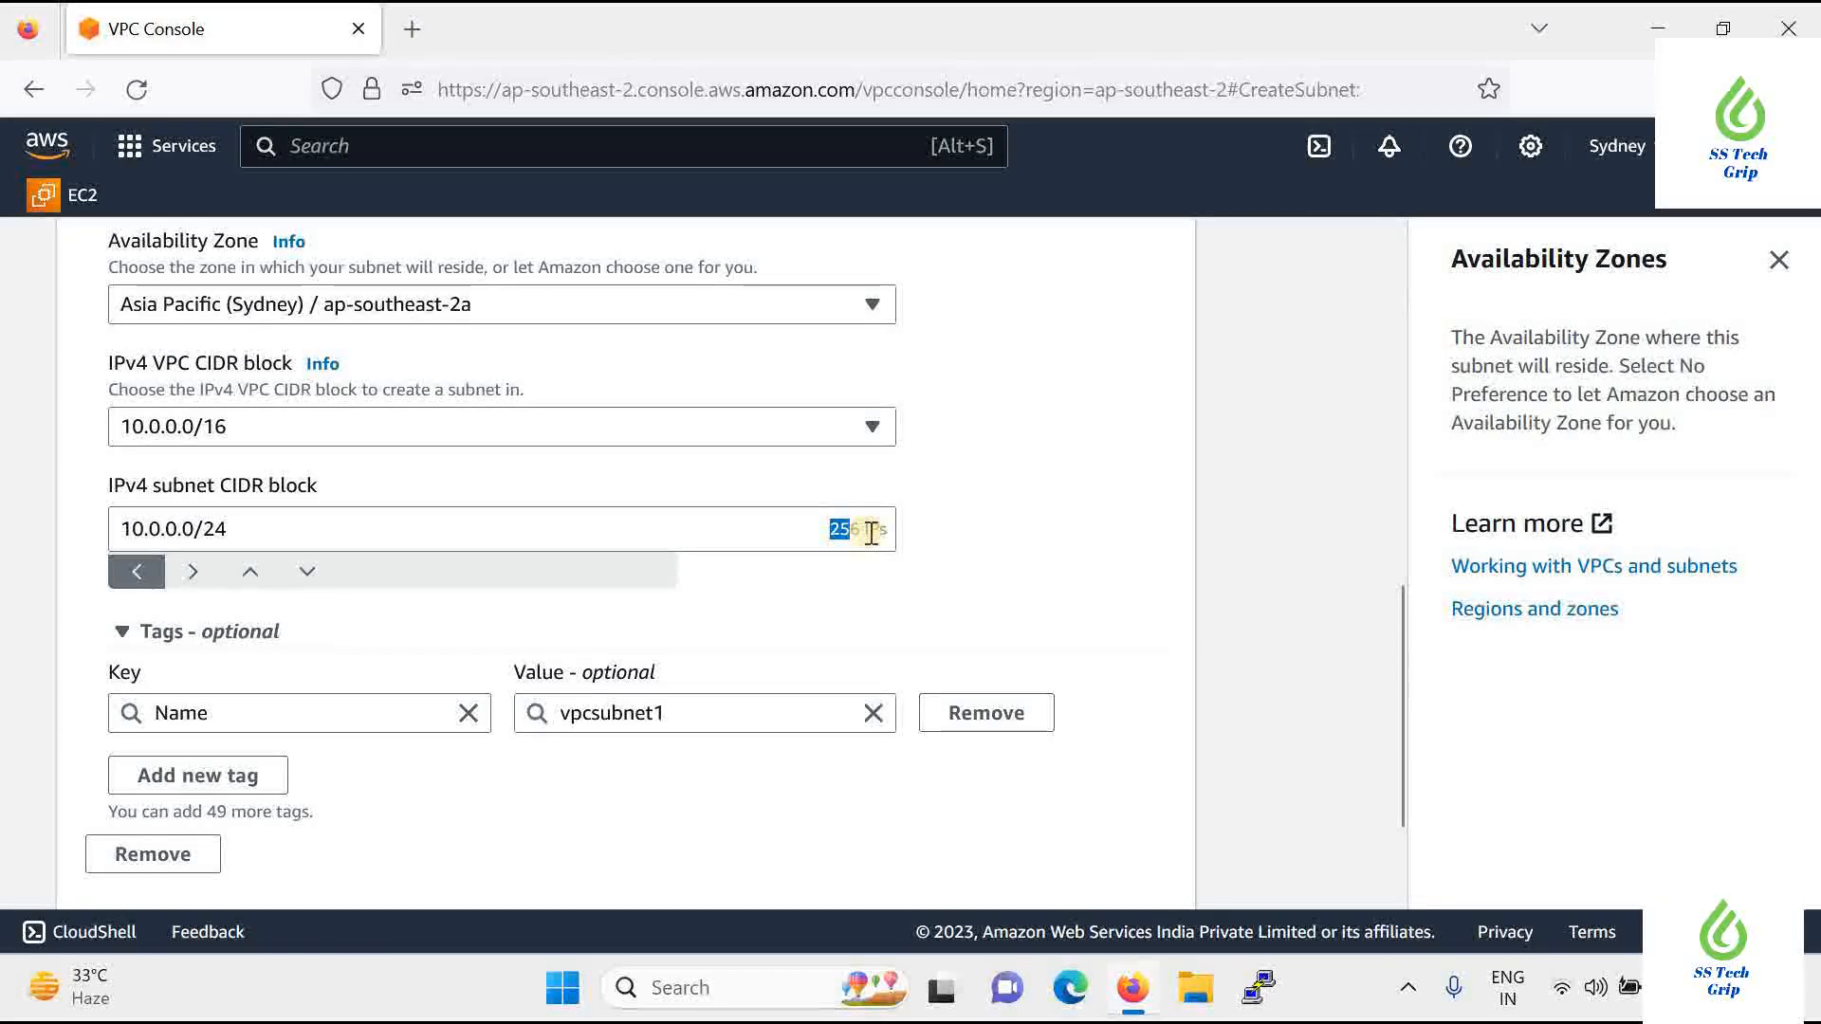
click(864, 526)
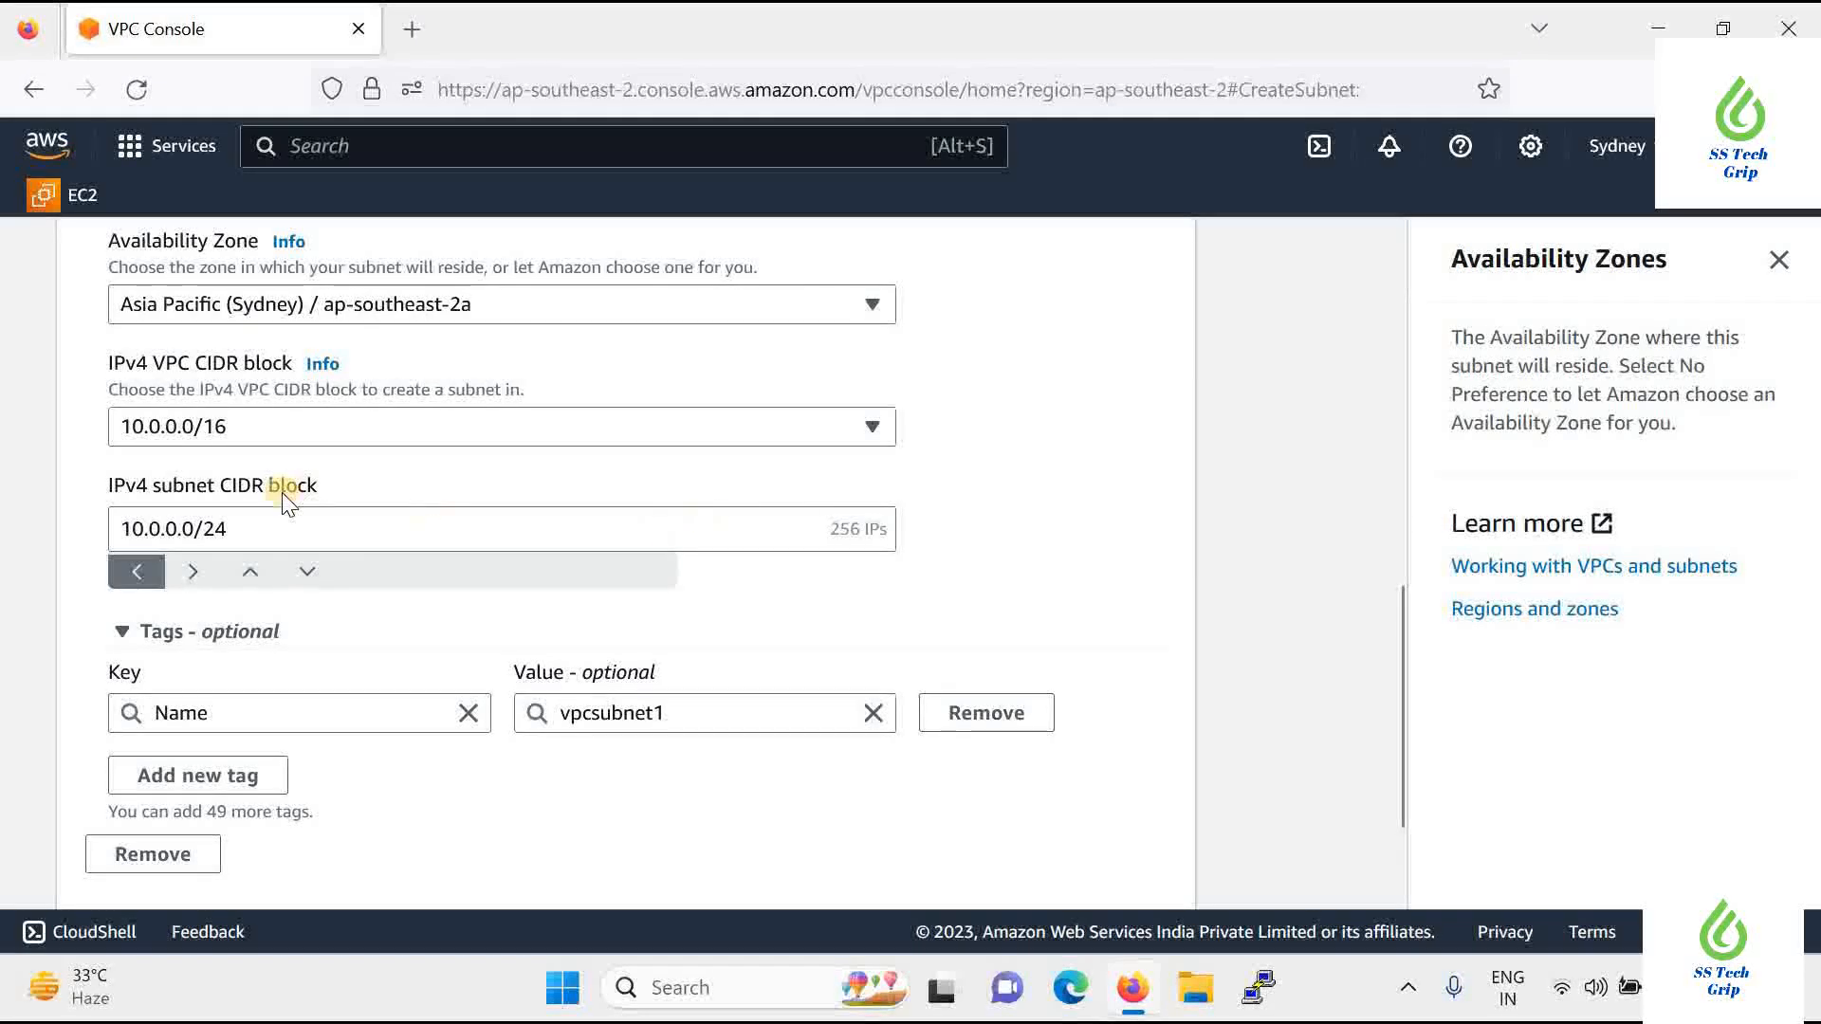
Try 10.0.0.0/23 as the IPv4 subnet CIDR block of vpcsubnet1 to compare address counts, and restore 10.0.0.0/24
click(290, 528)
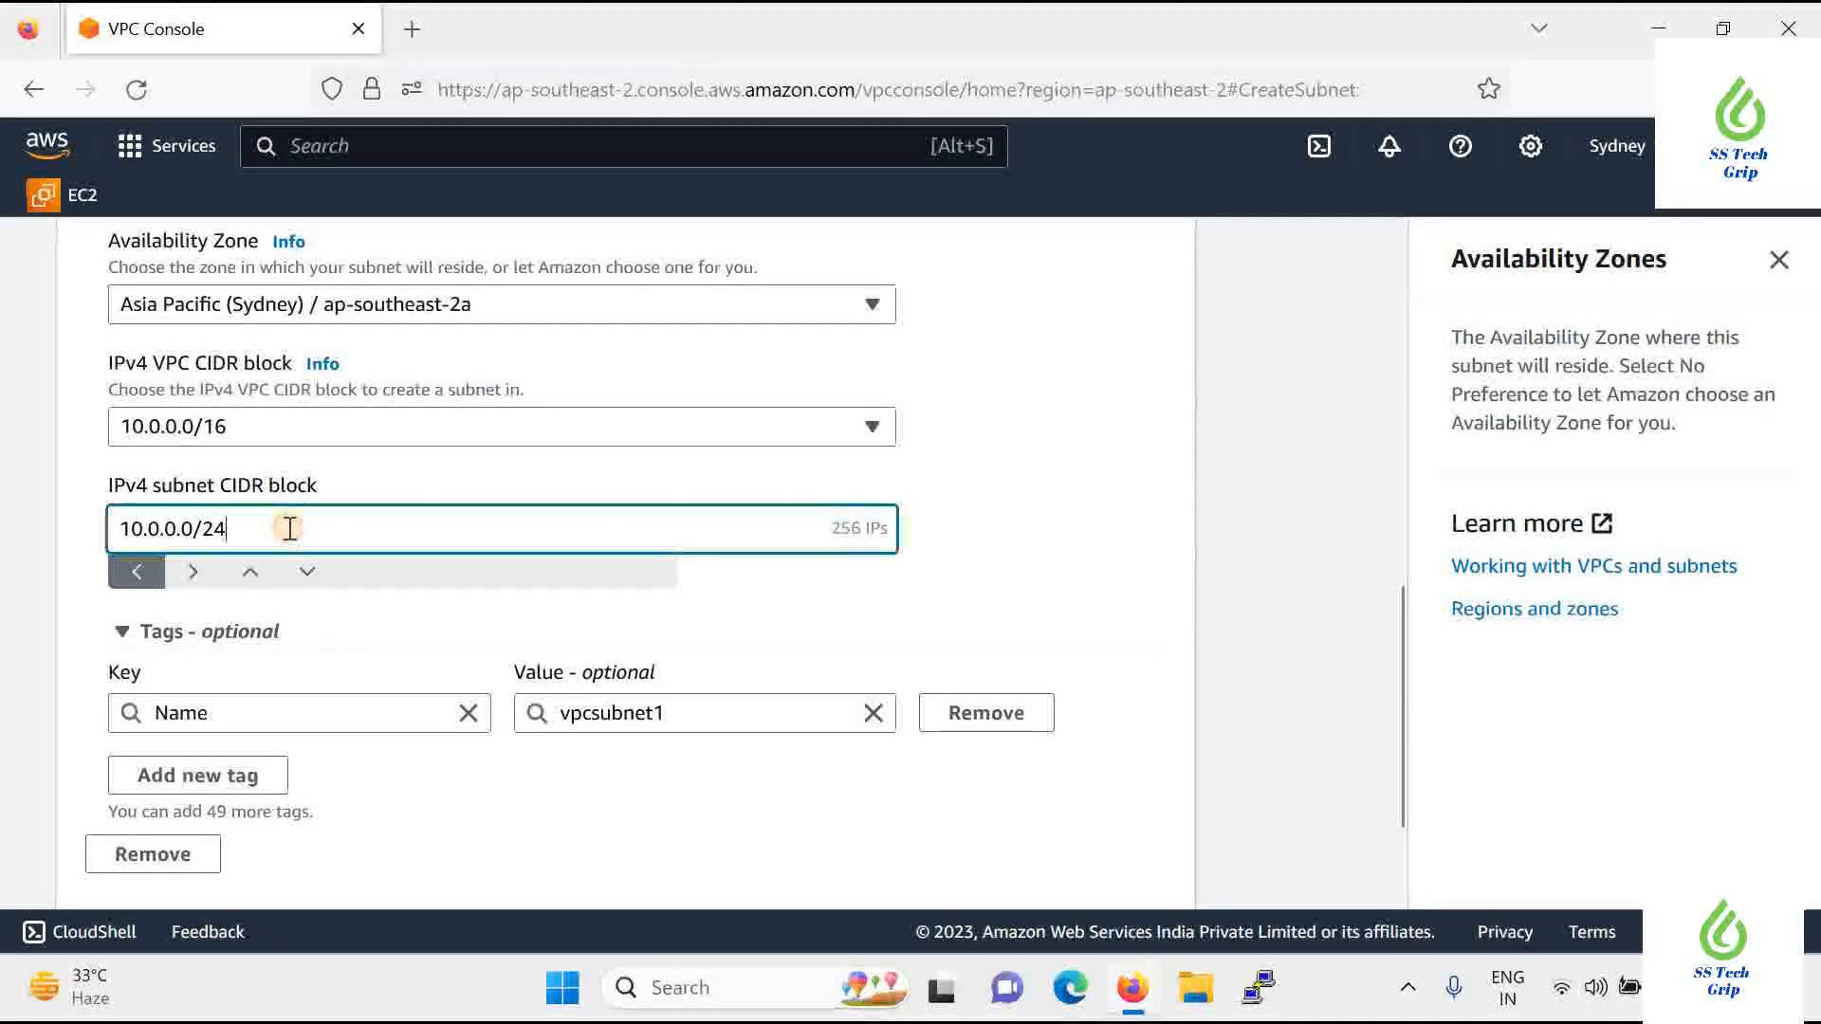
key(BackSpace)
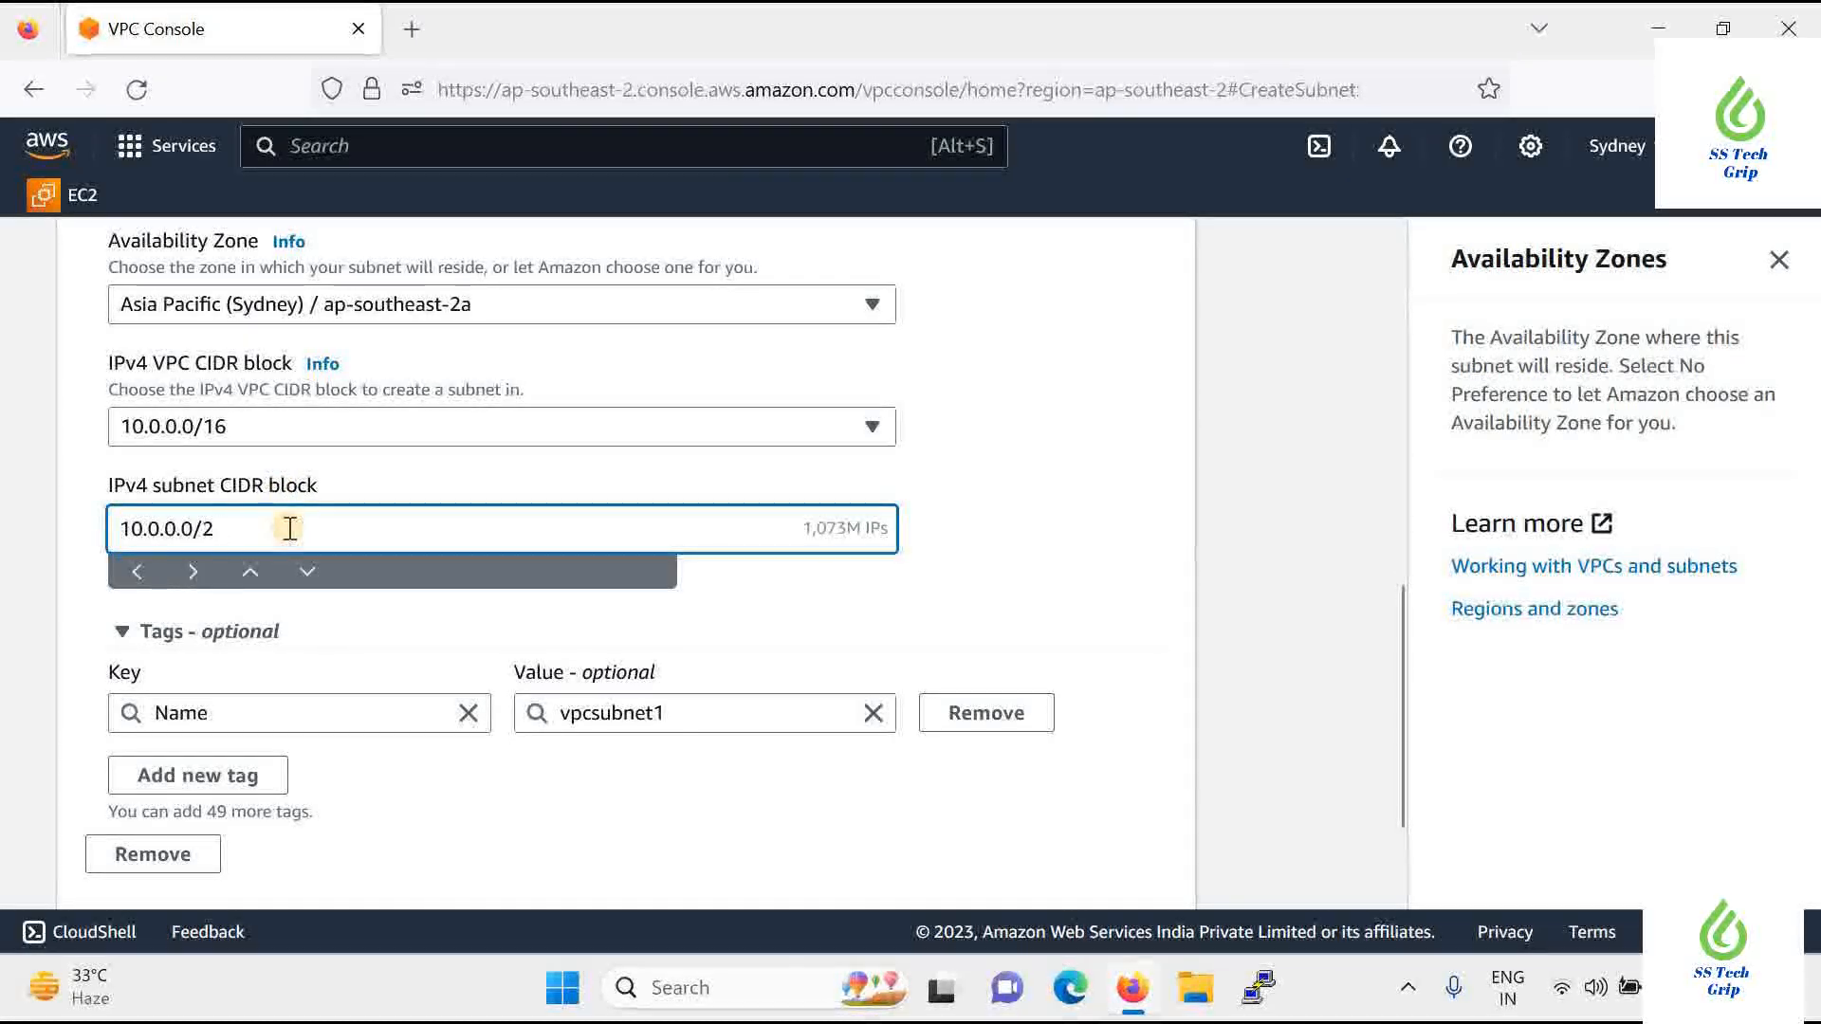
text(3)
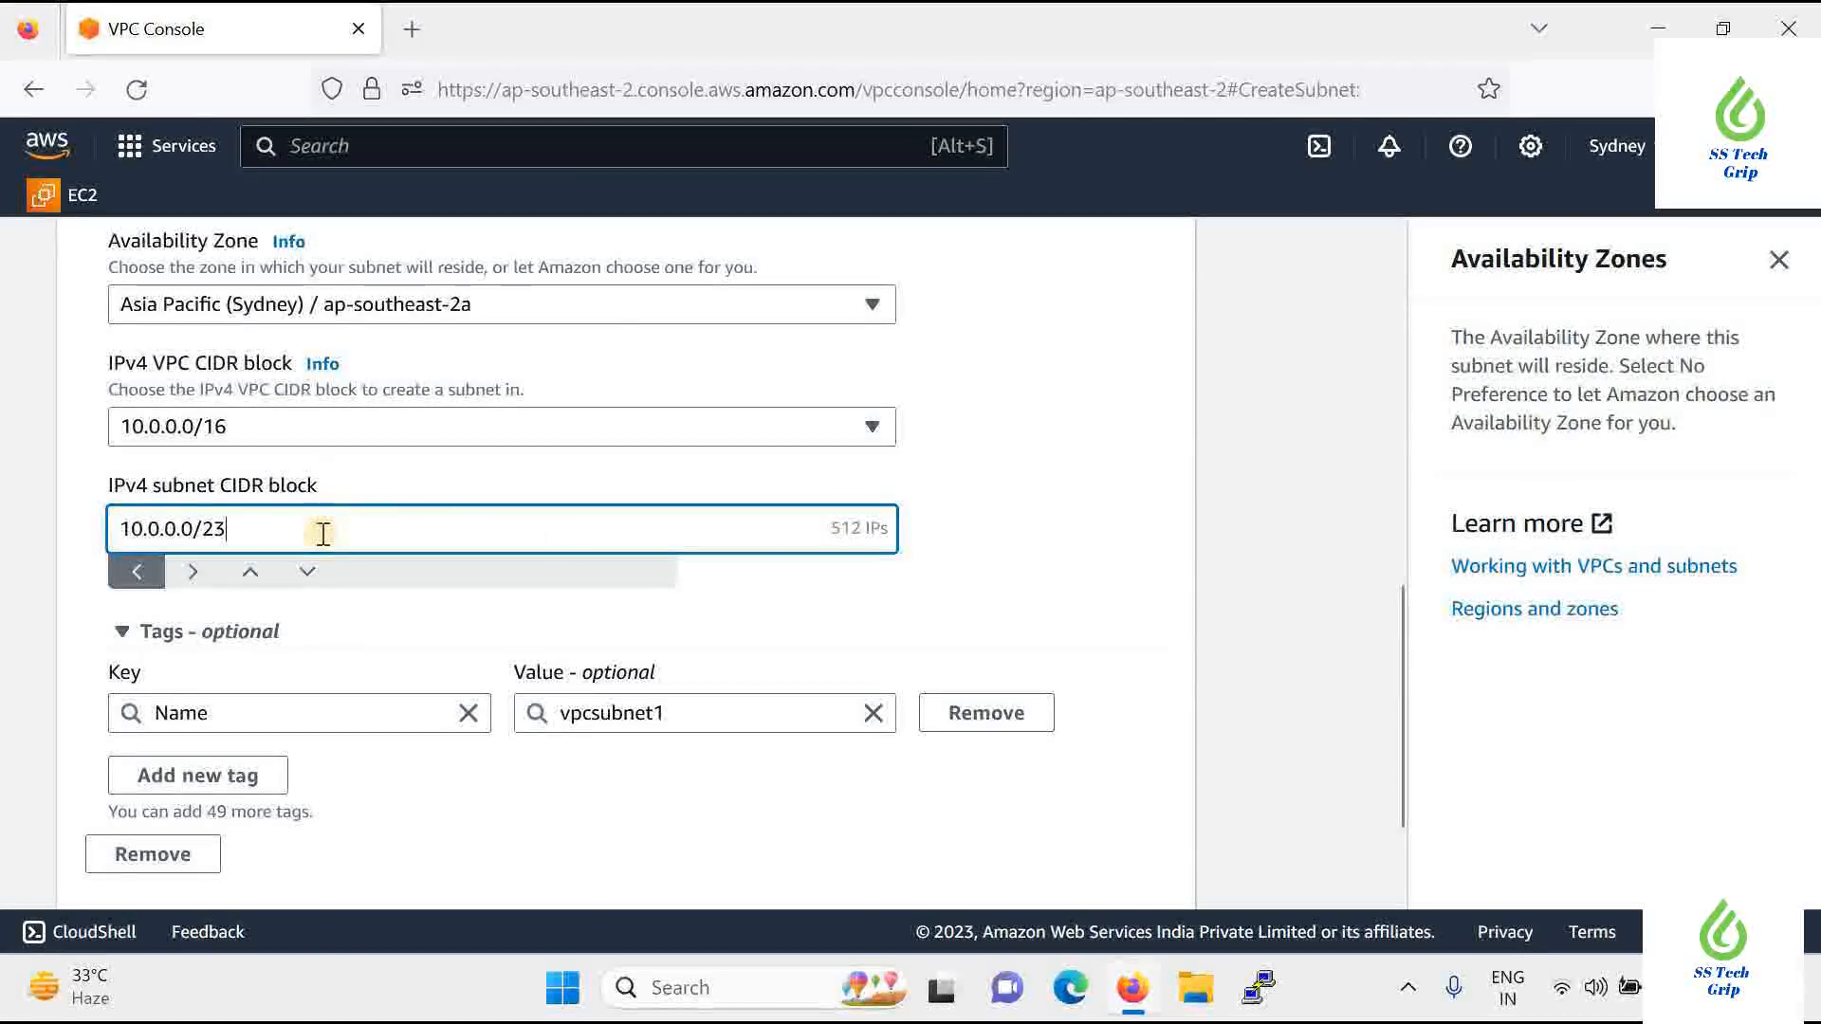
key(BackSpace)
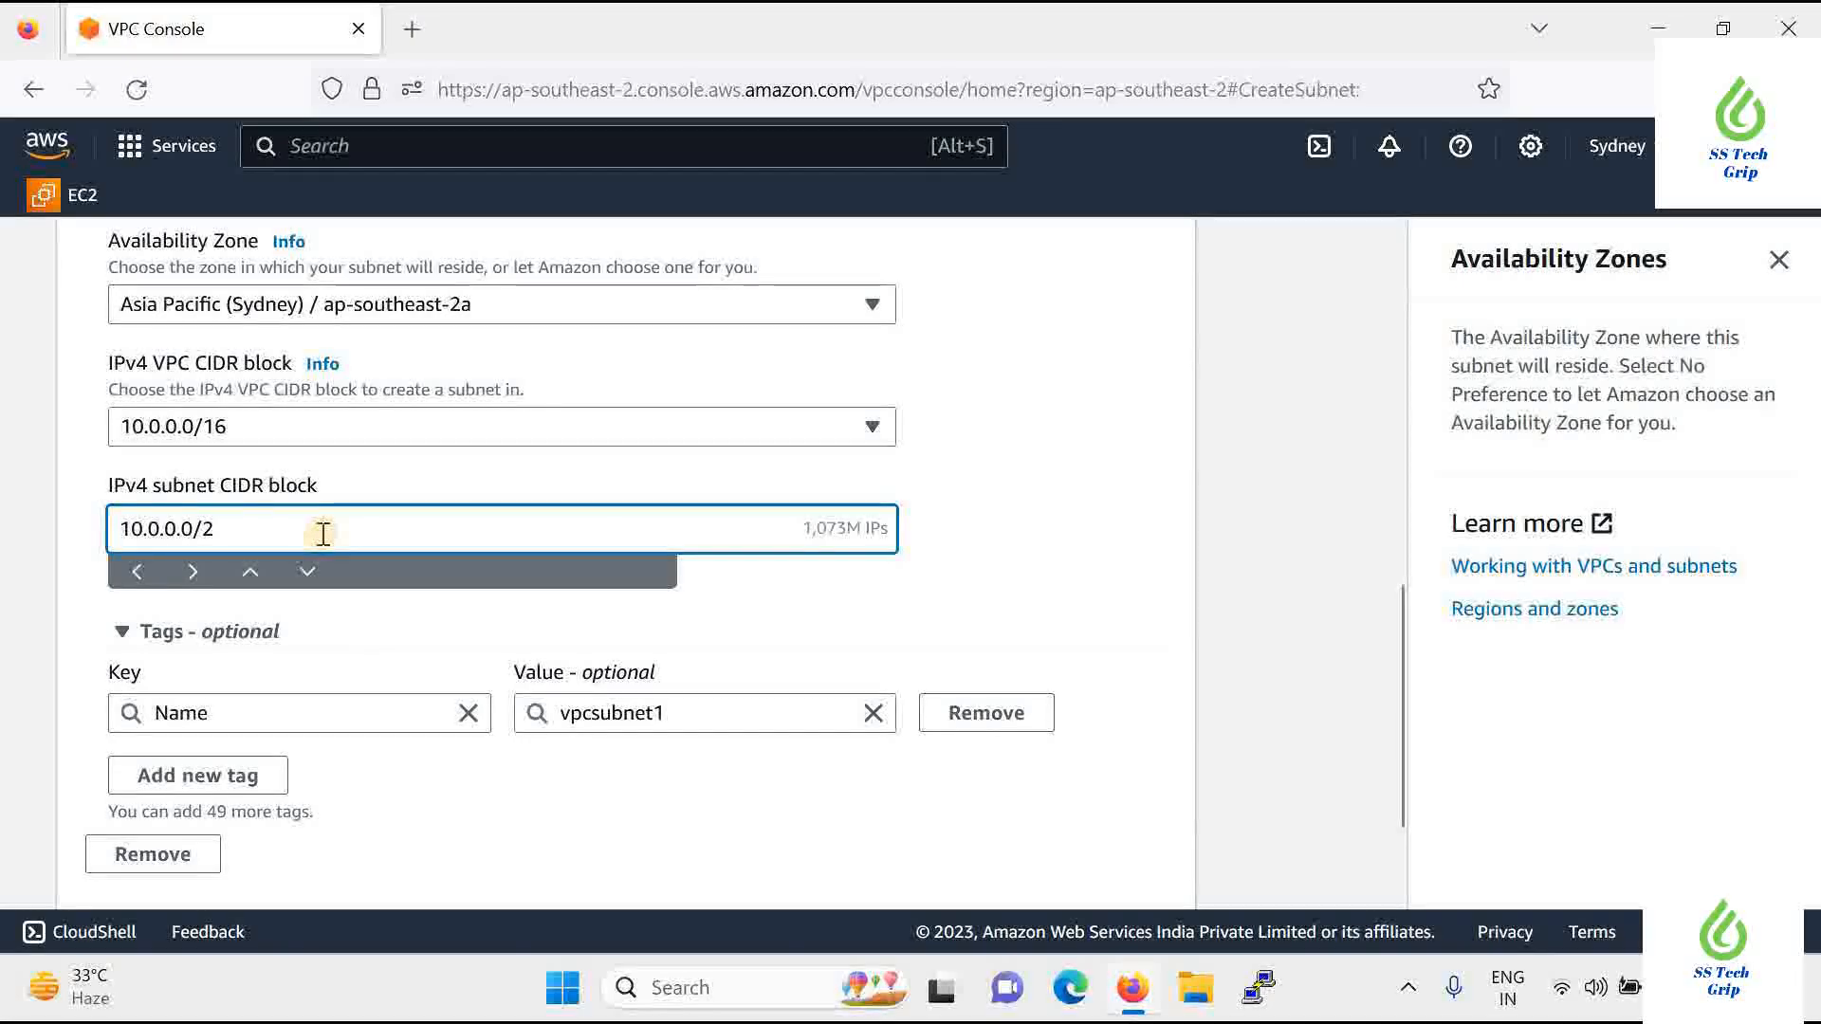
text(4)
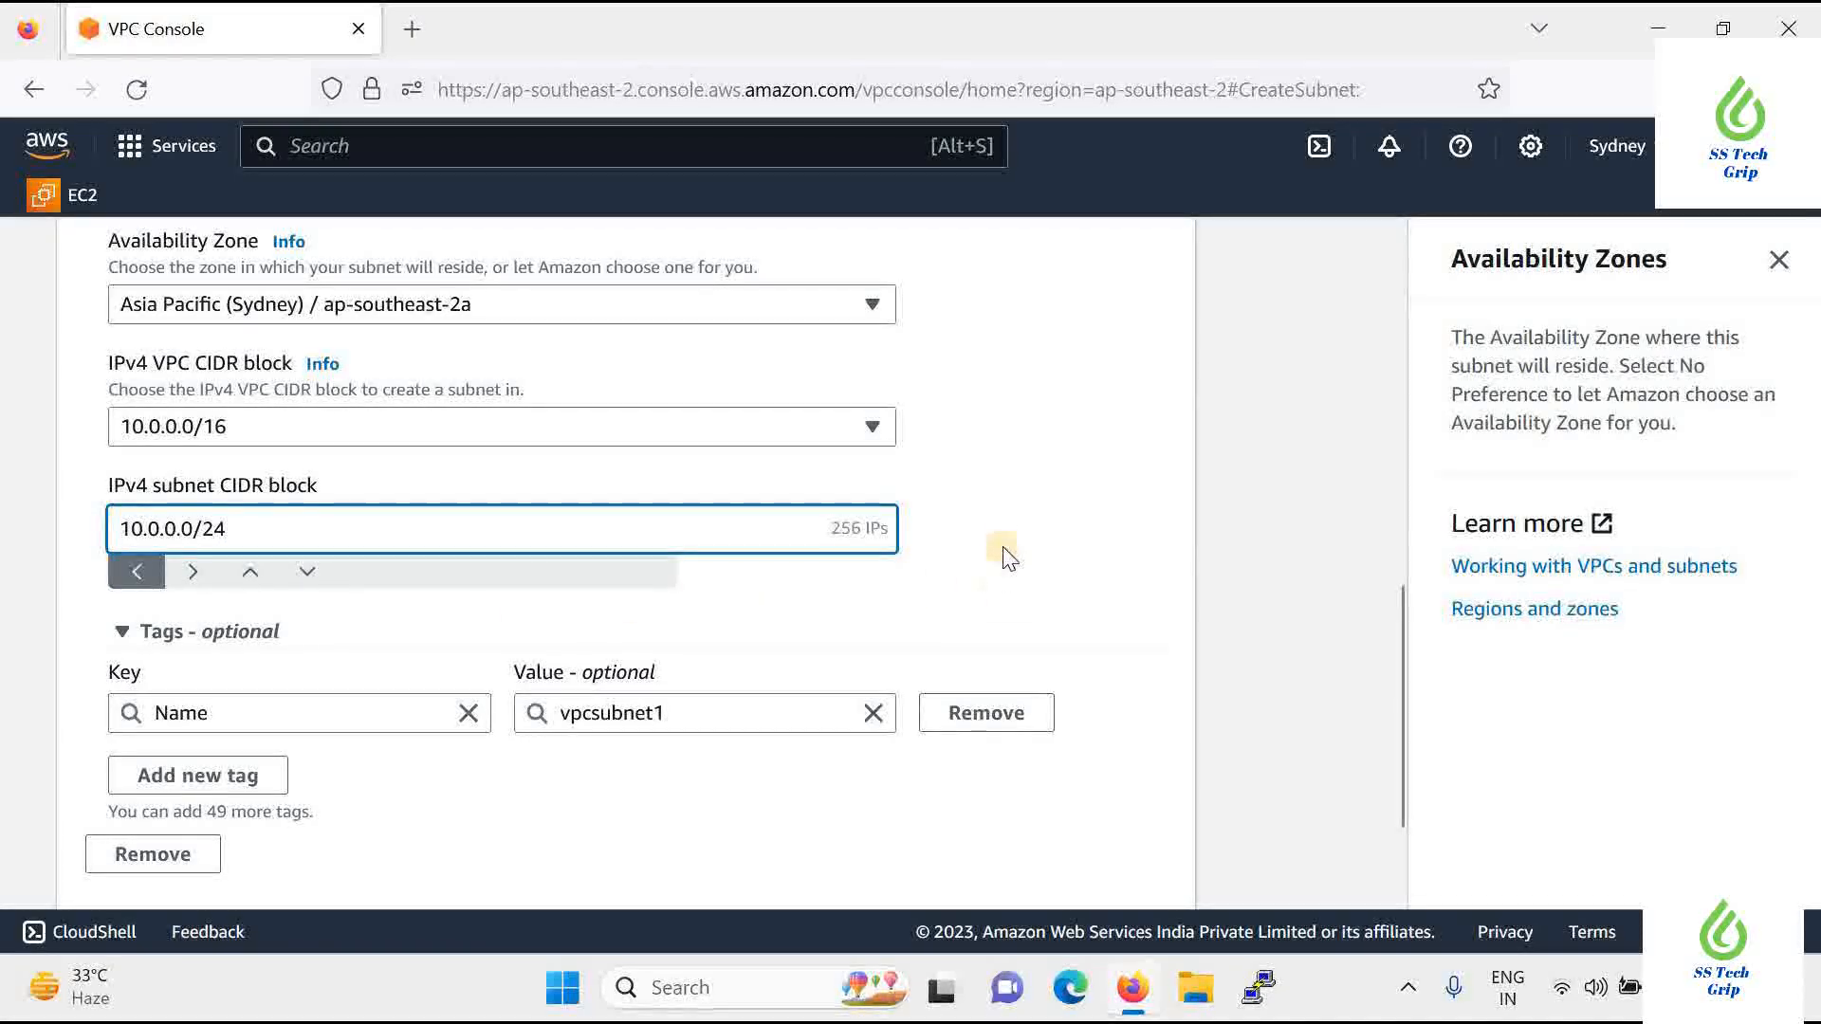
Add a second subnet to the same creation form and name it vpcsubnet2
scroll(528, 560, down, 2)
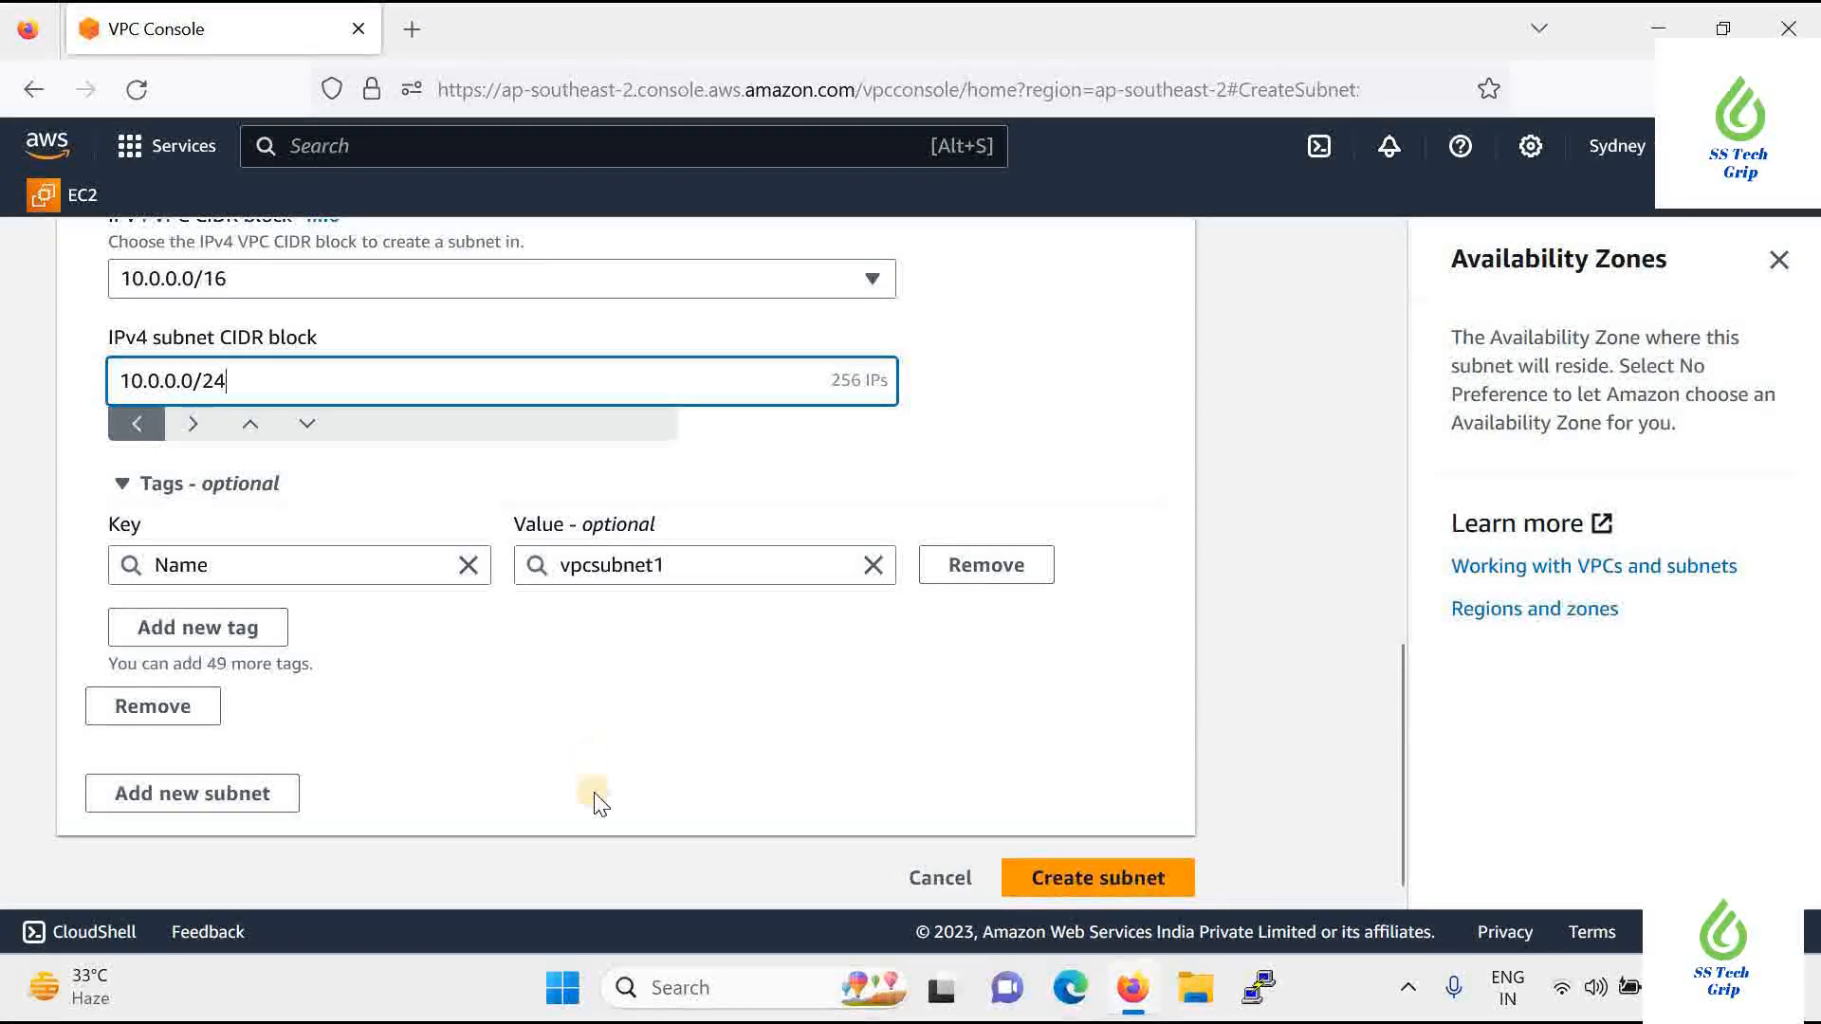
click(187, 808)
scroll(523, 776, down, 2)
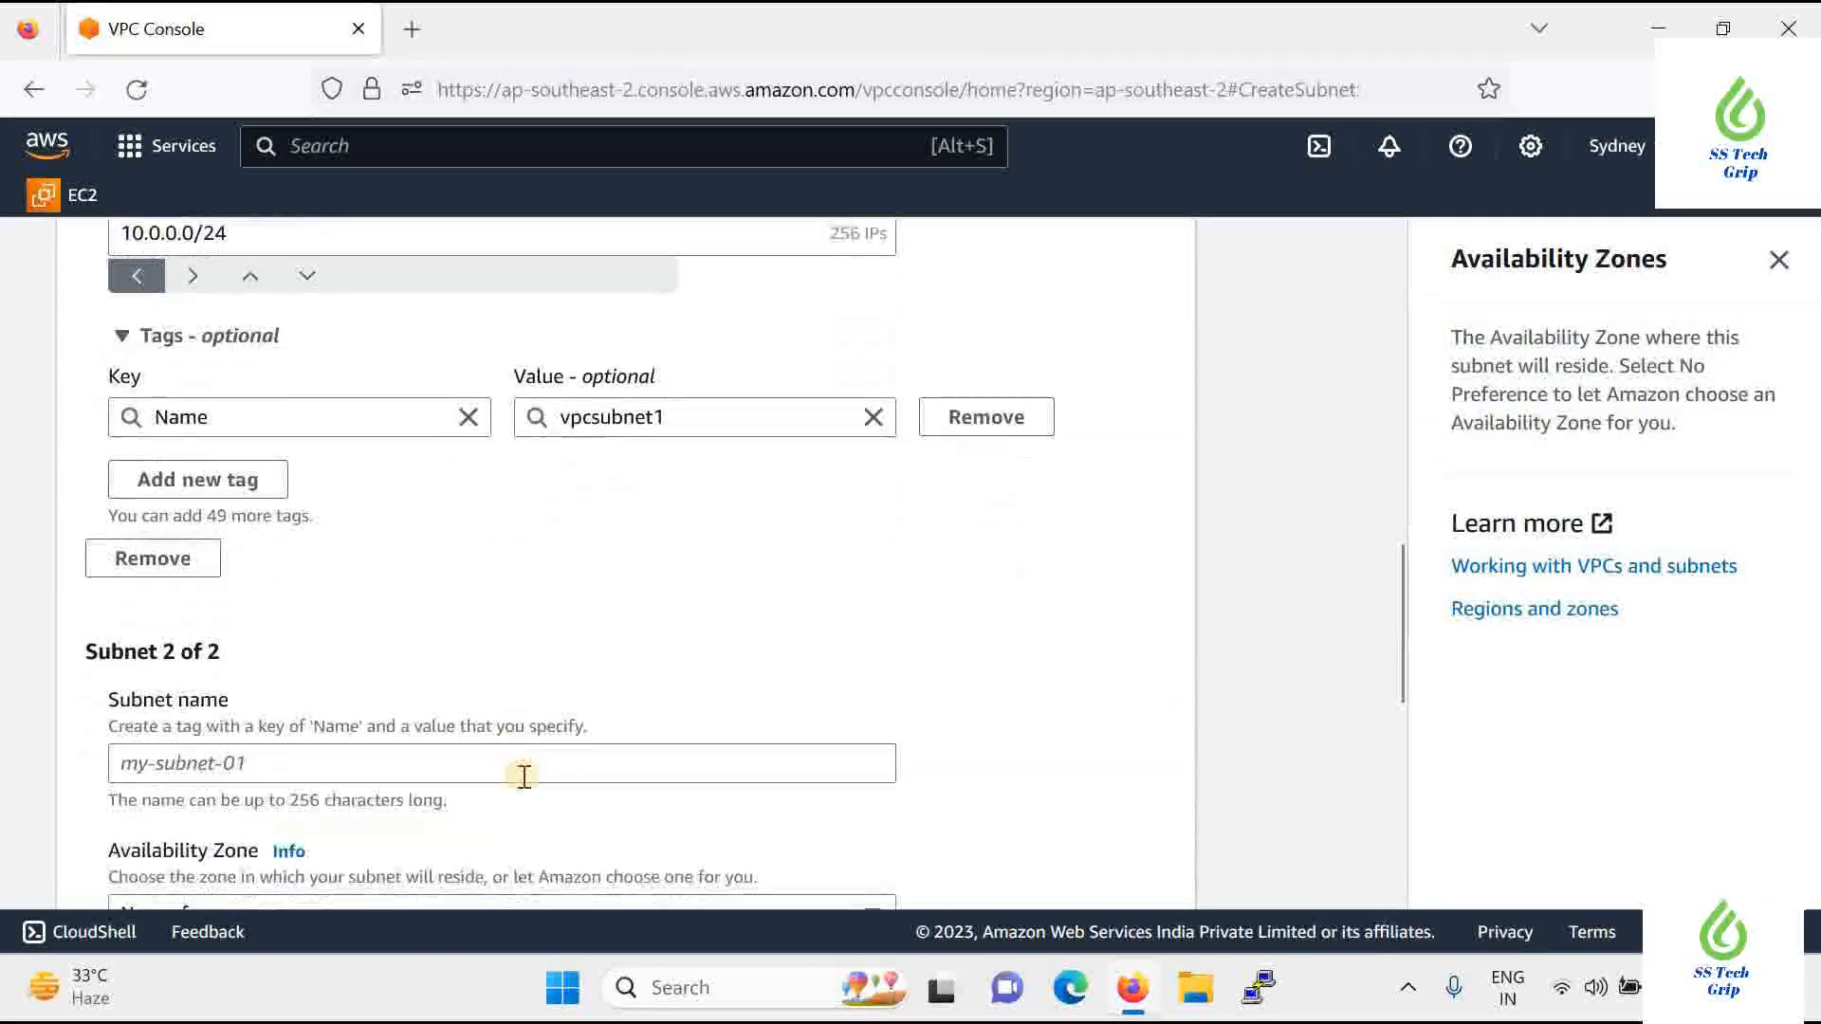
click(459, 762)
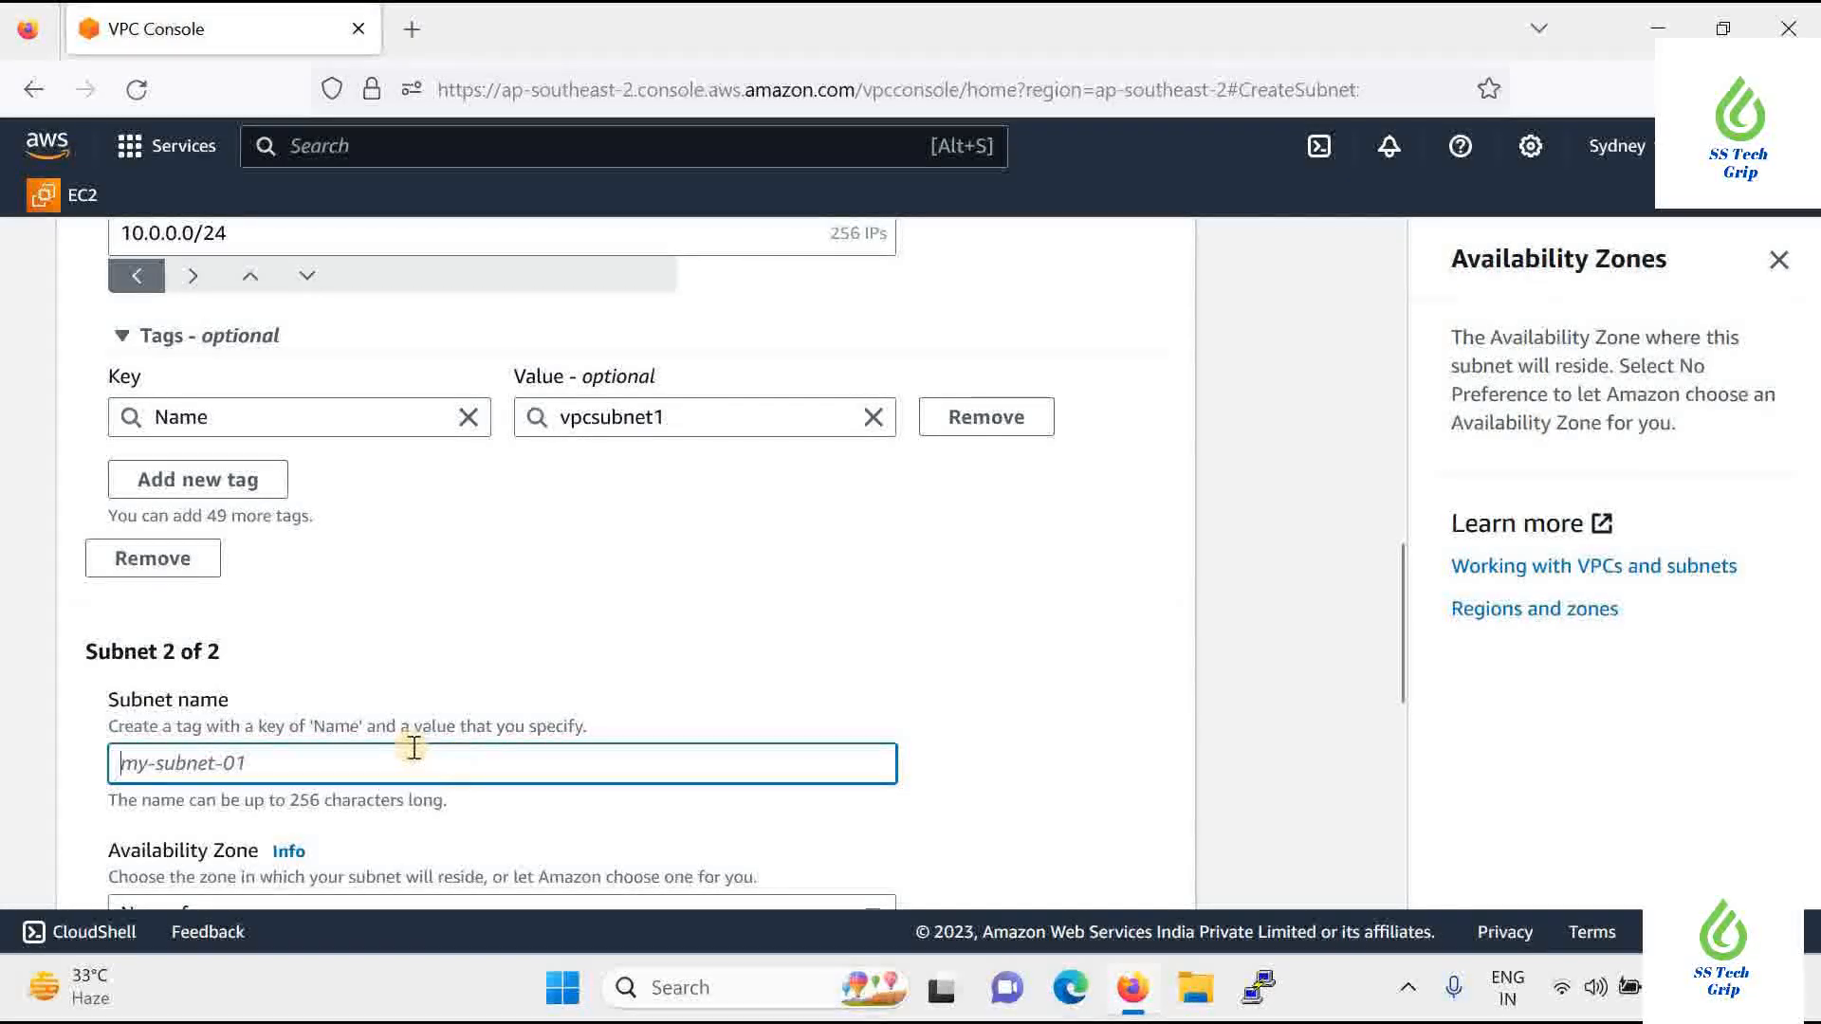
scroll(475, 677, up, 4)
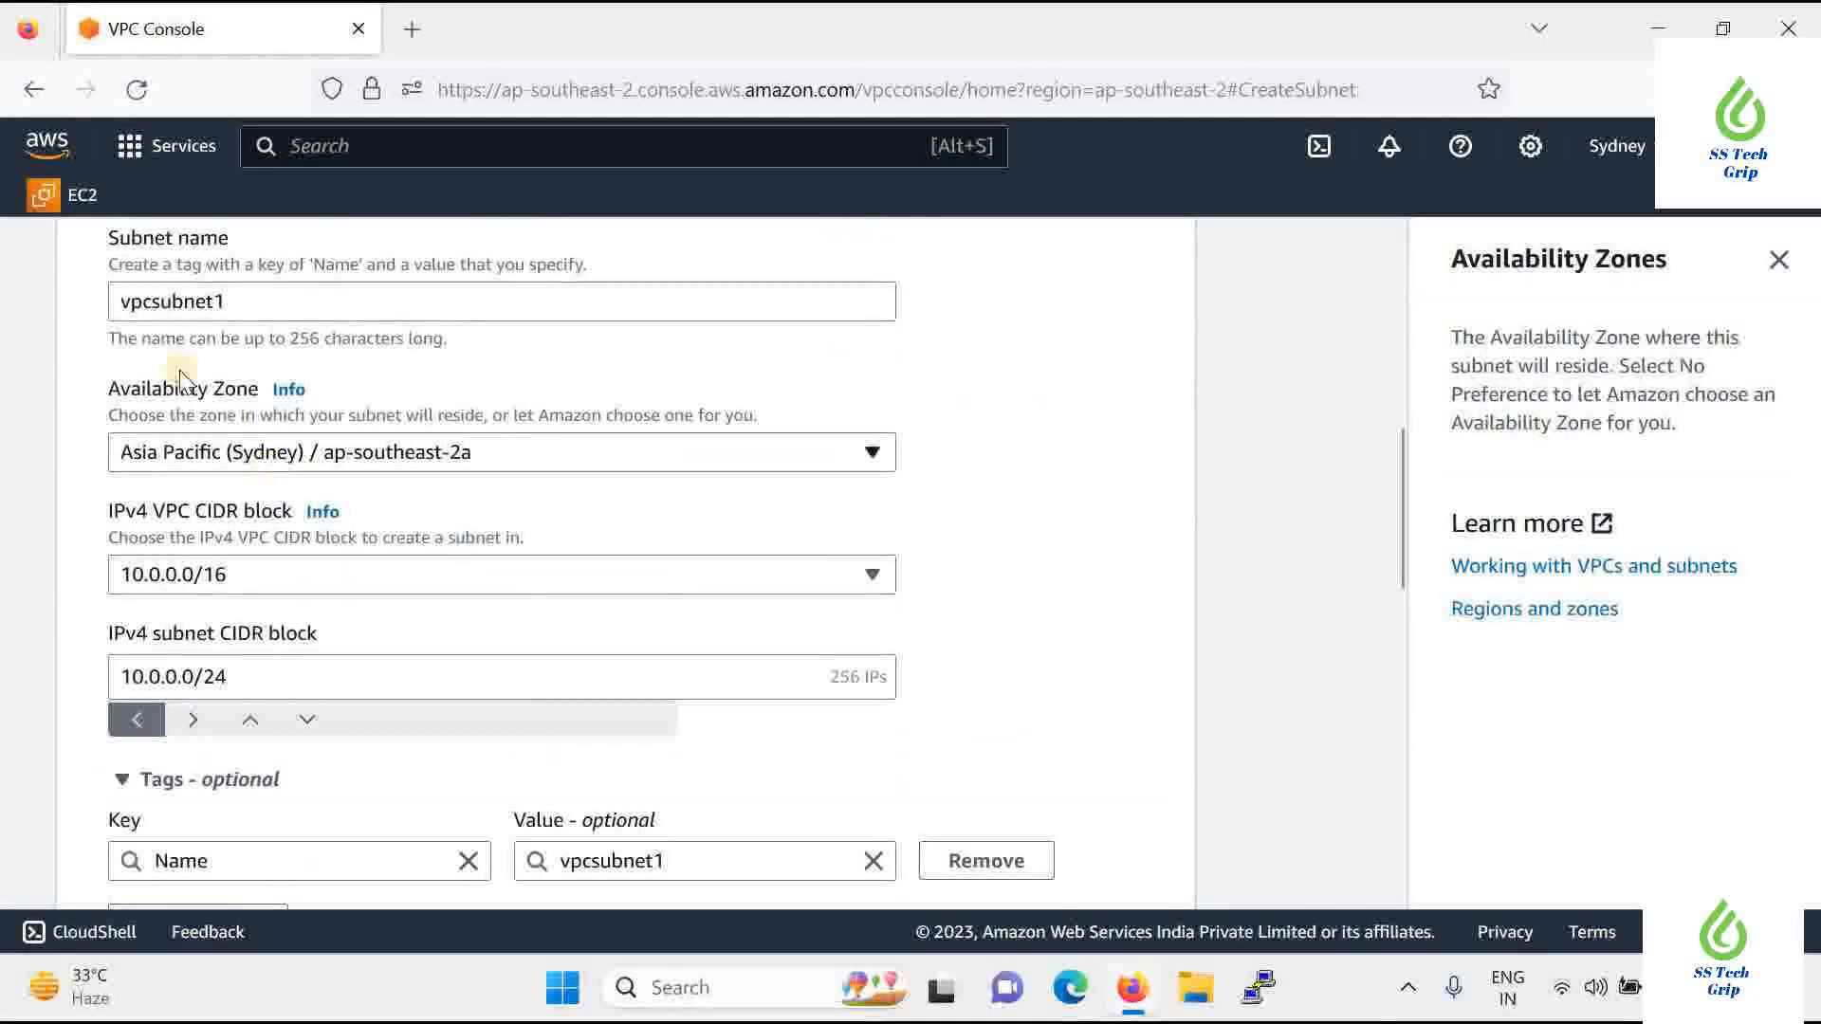
scroll(319, 580, down, 5)
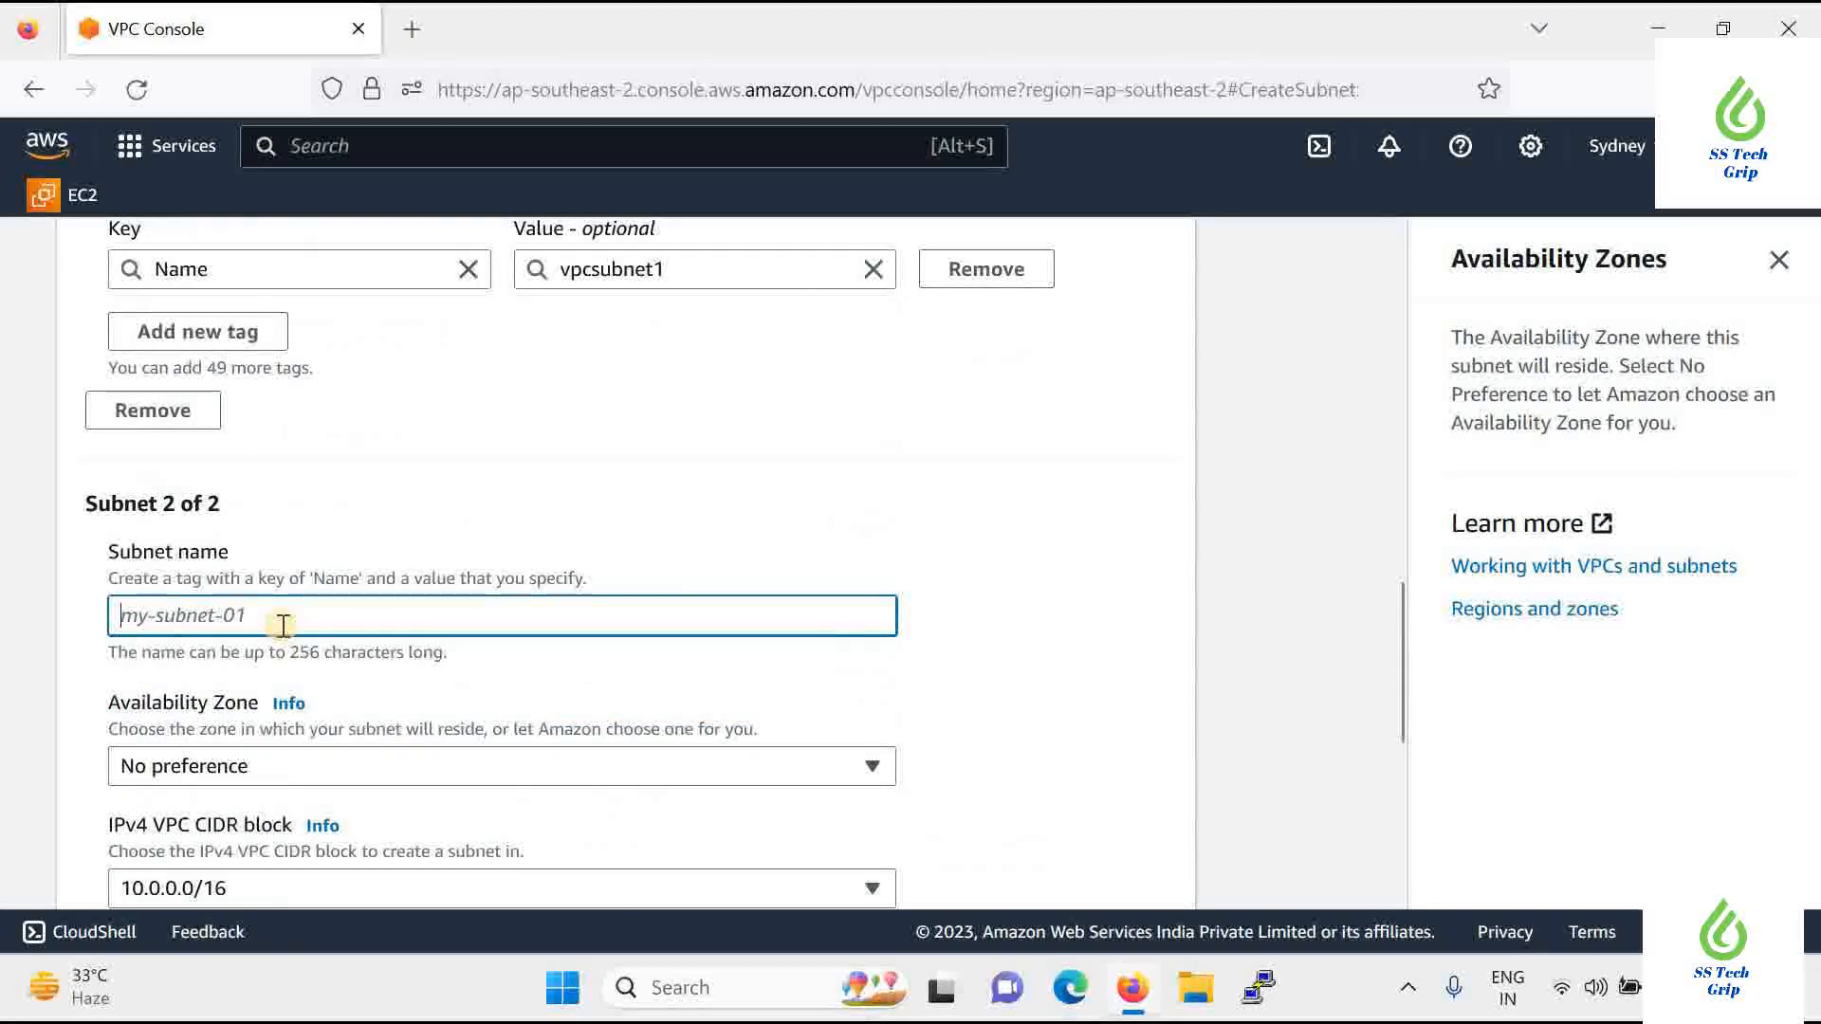
text(vpcsubnet)
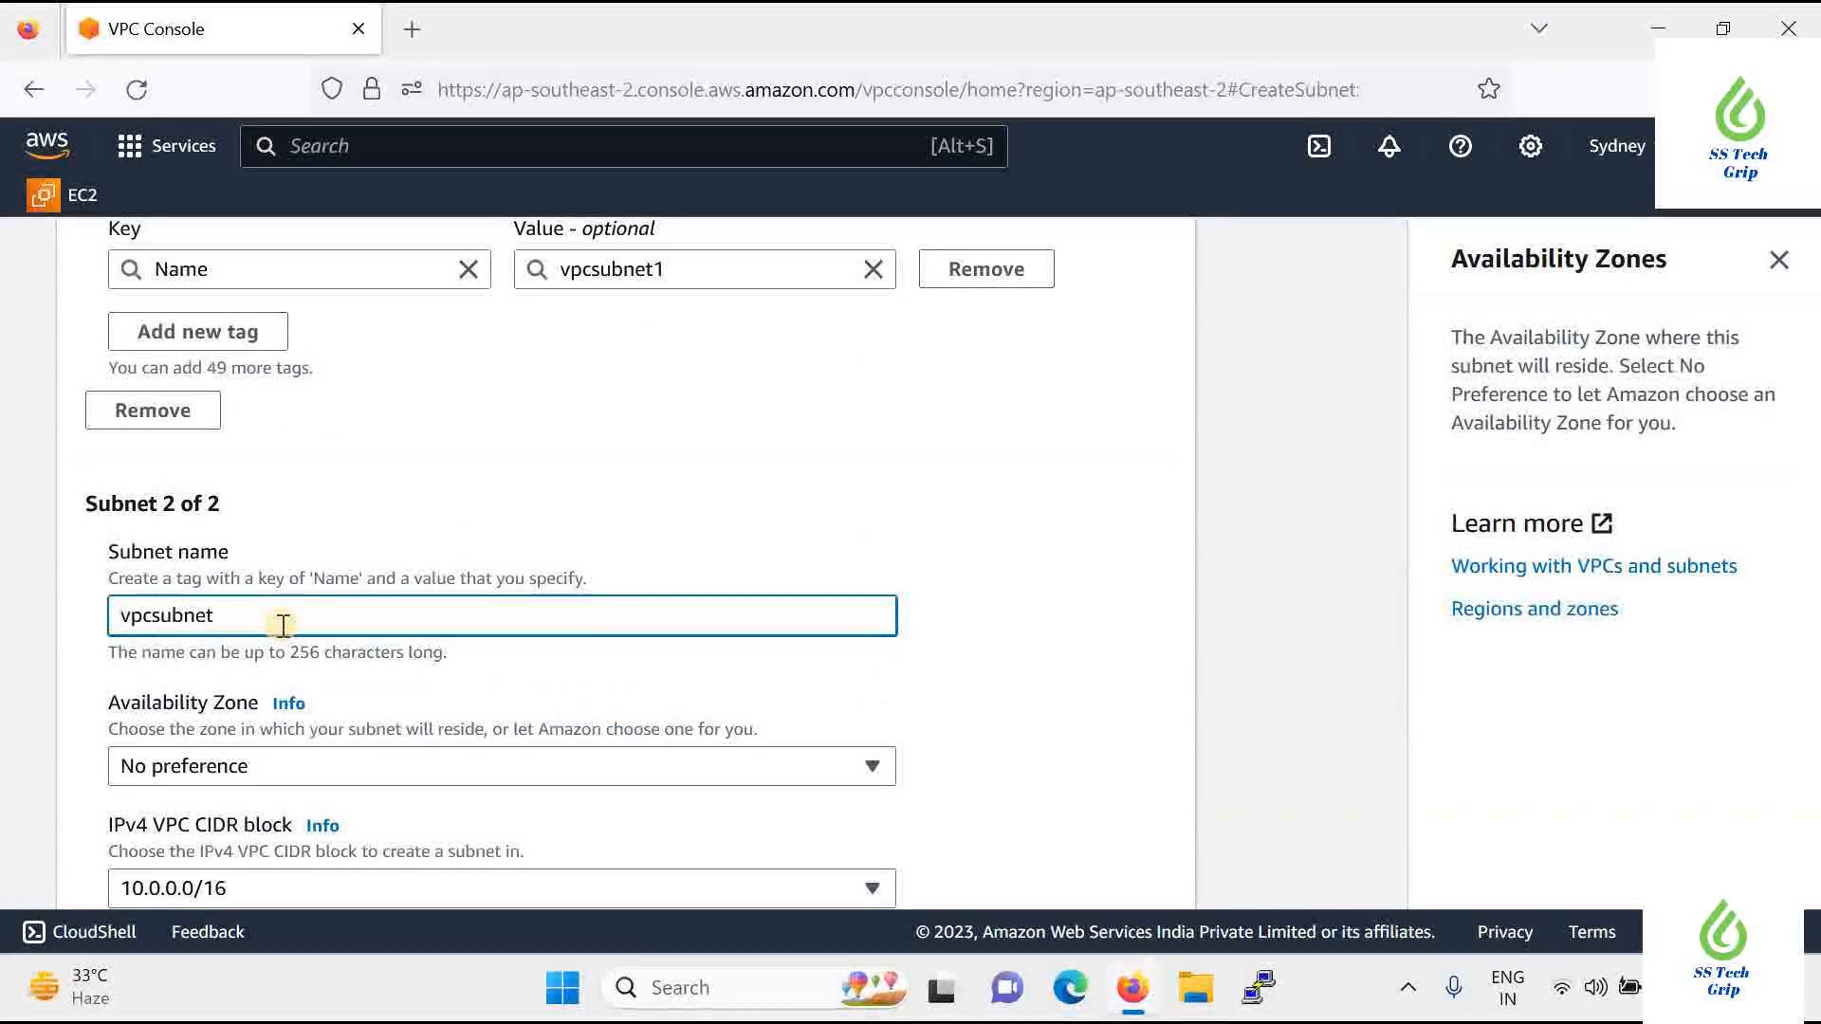
text(2)
Set the Availability Zone of vpcsubnet2 to Asia Pacific (Sydney) / ap-southeast-2a
scroll(434, 603, down, 1)
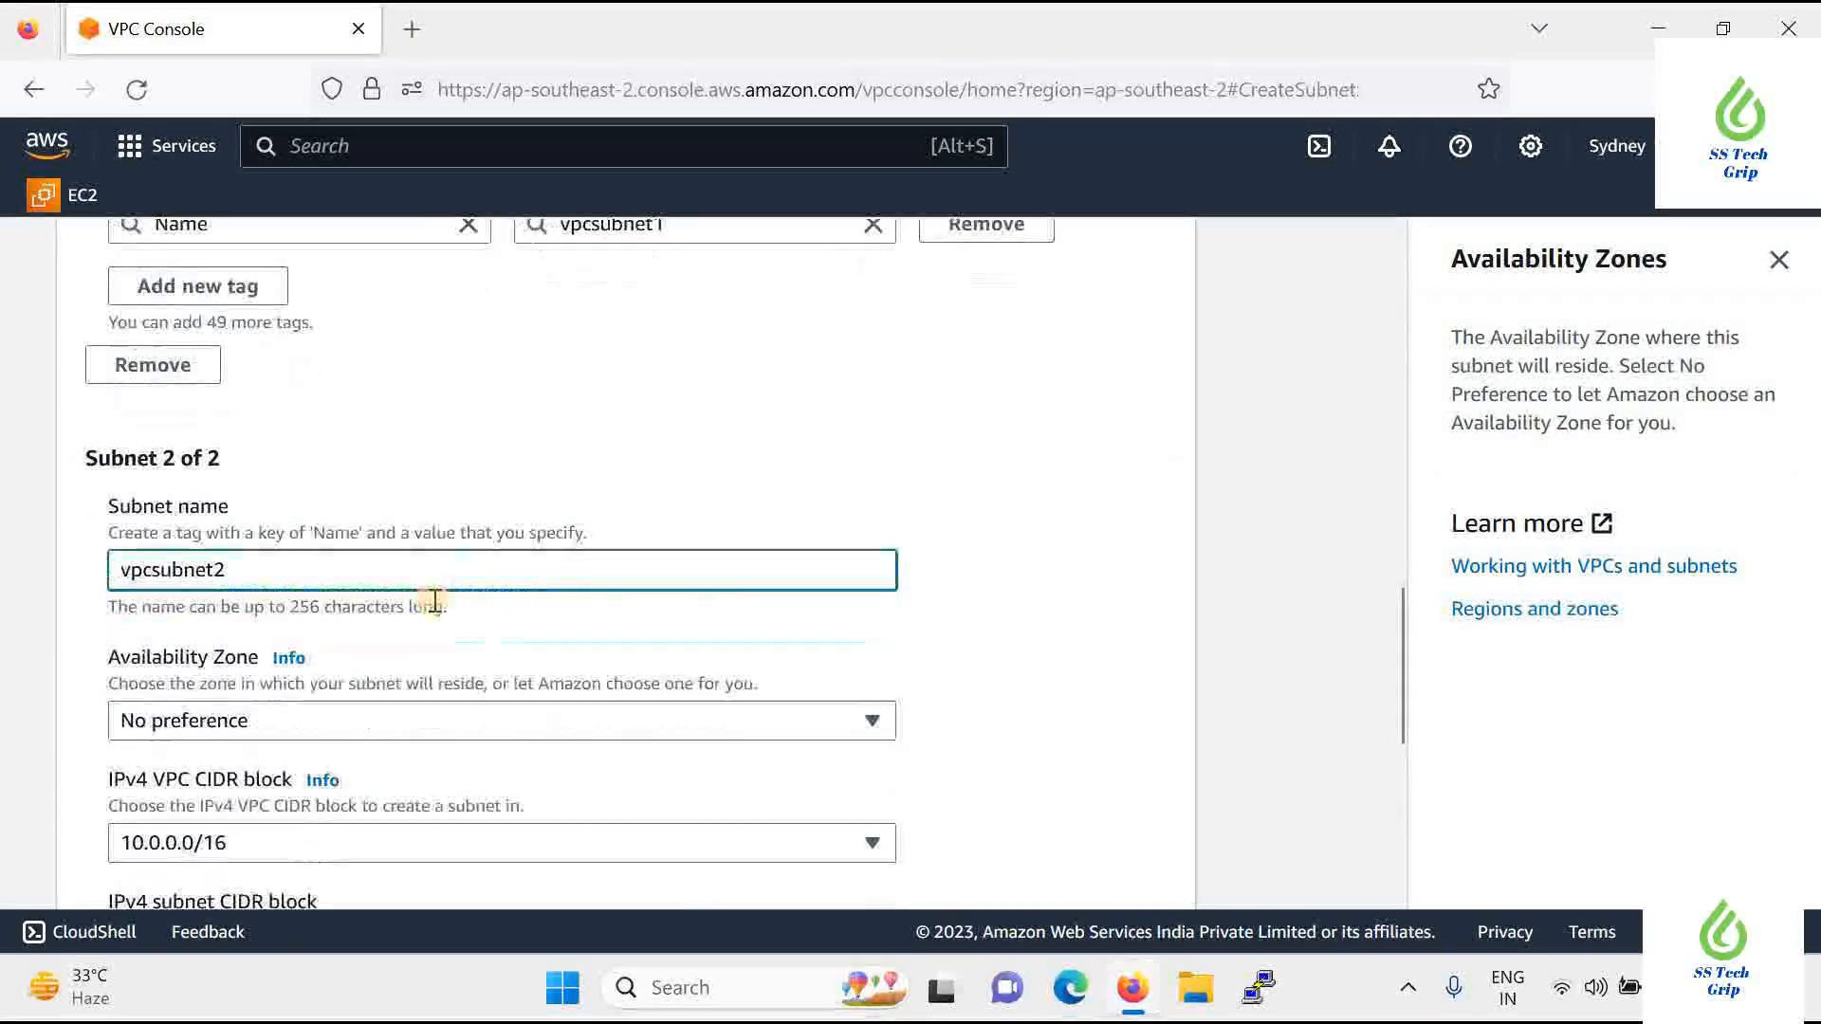
scroll(433, 602, down, 2)
click(411, 617)
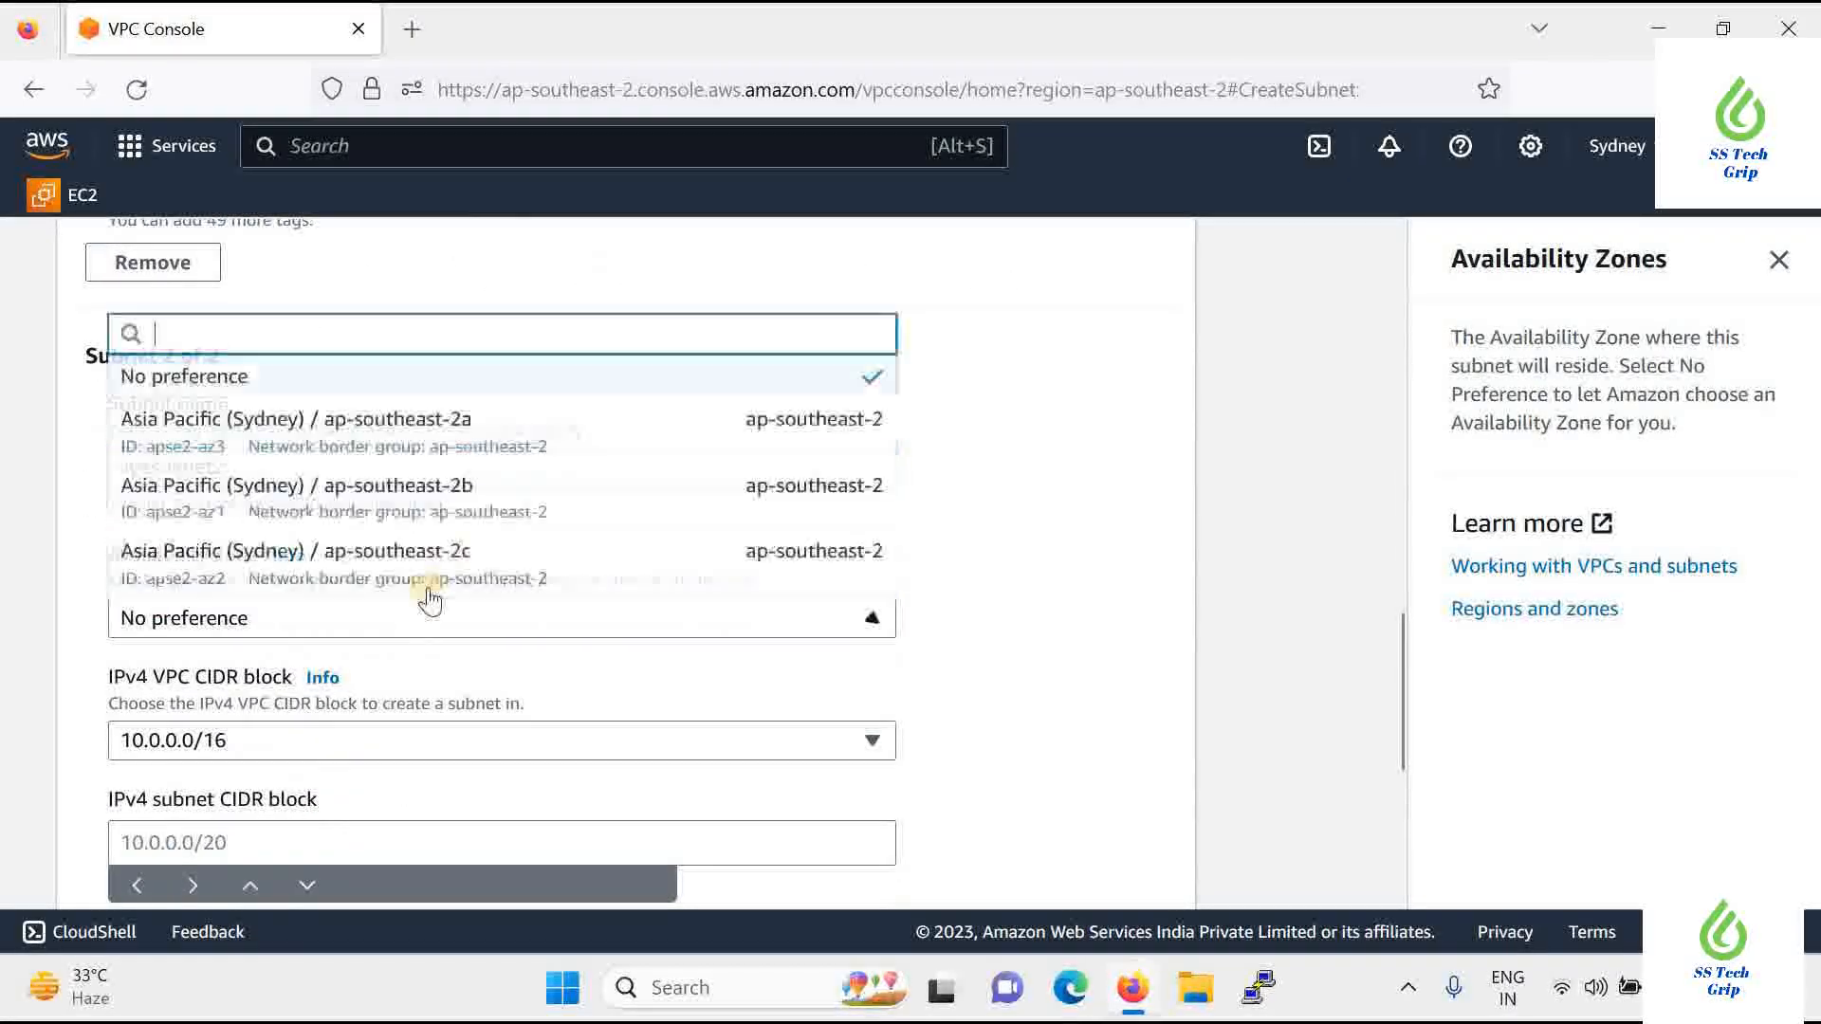
click(575, 435)
scroll(370, 607, down, 3)
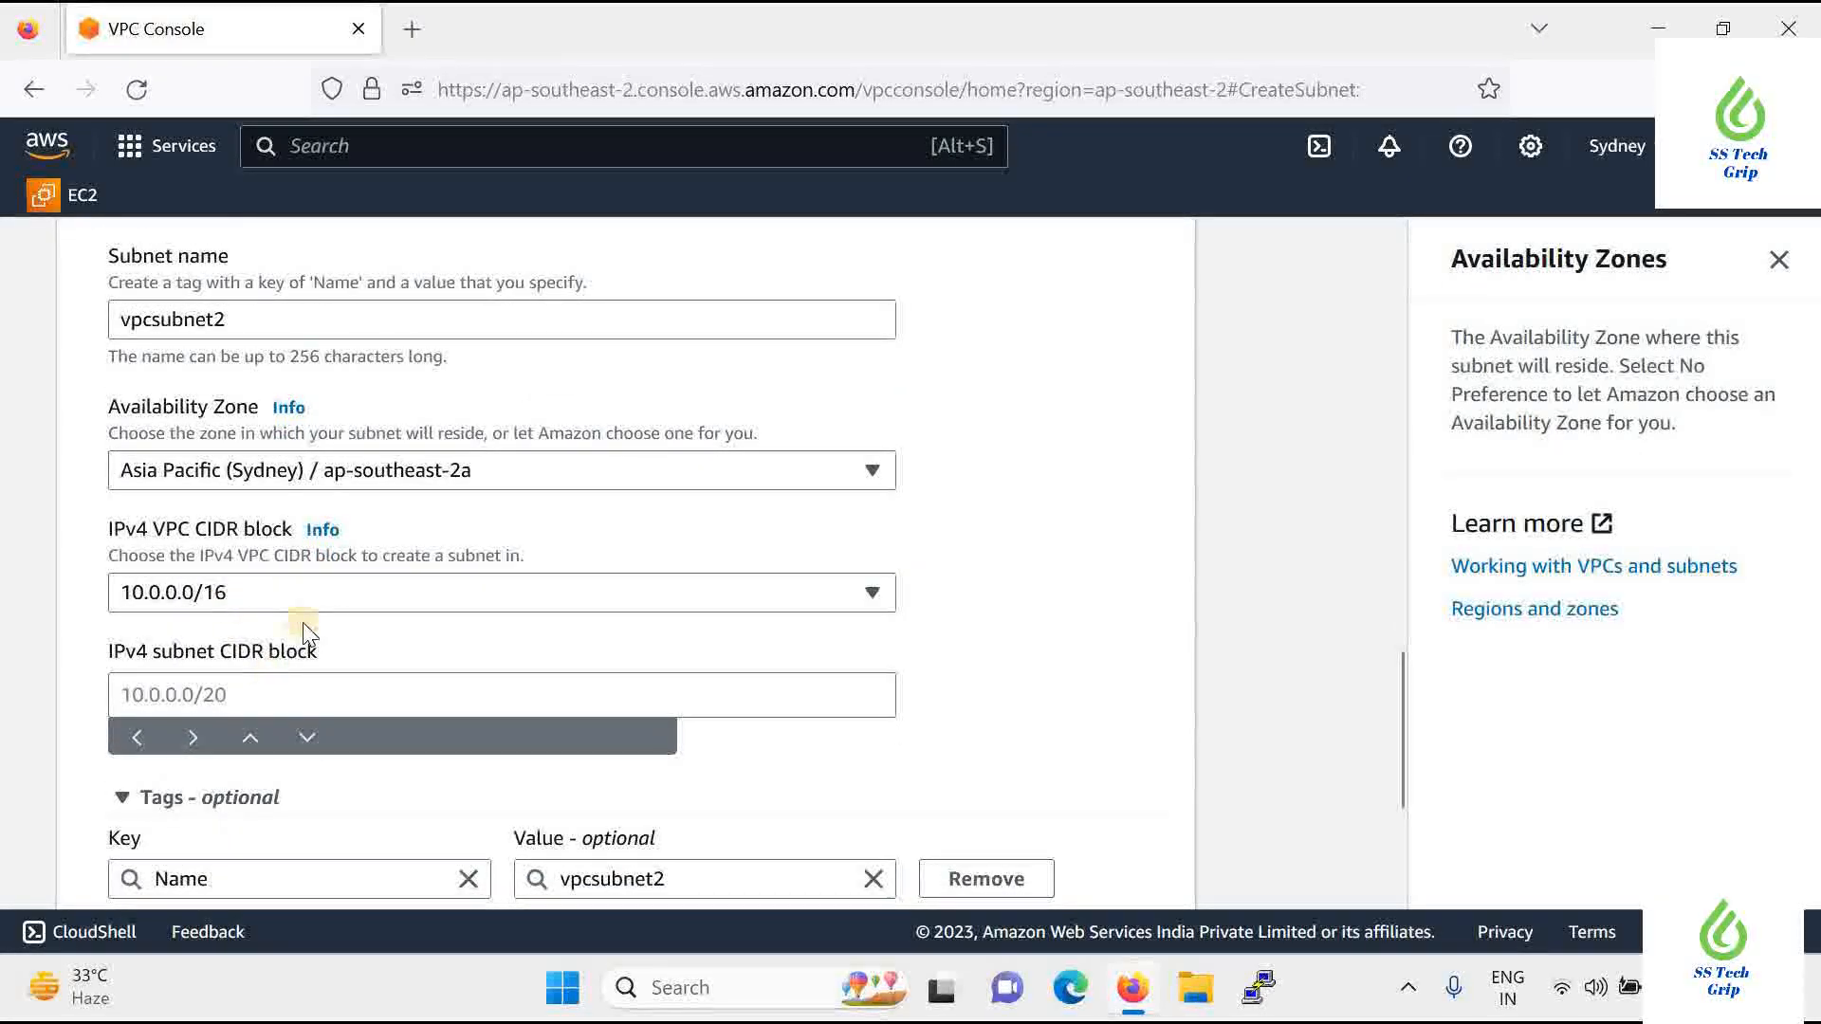
Review the IPv4 subnet CIDR block of vpcsubnet1 and set the IPv4 subnet CIDR block of vpcsubnet2 to 10.0.0.0/26
scroll(343, 555, up, 12)
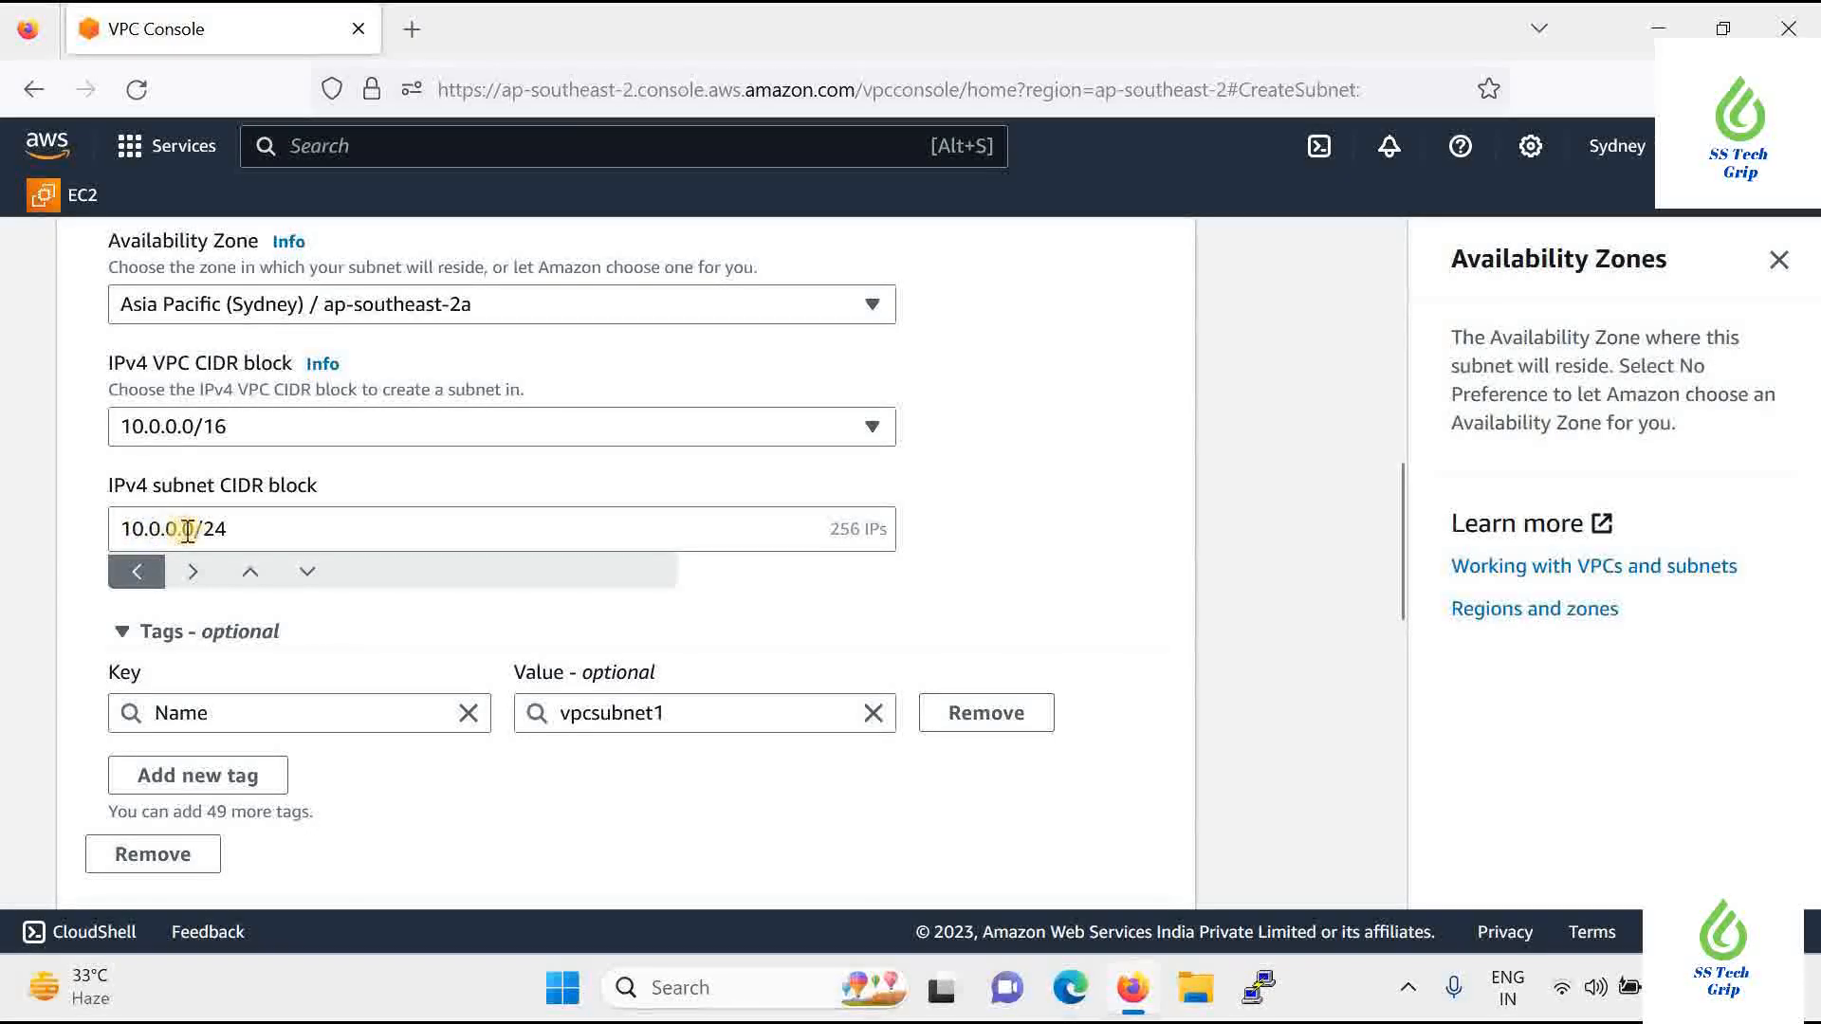
scroll(610, 629, down, 3)
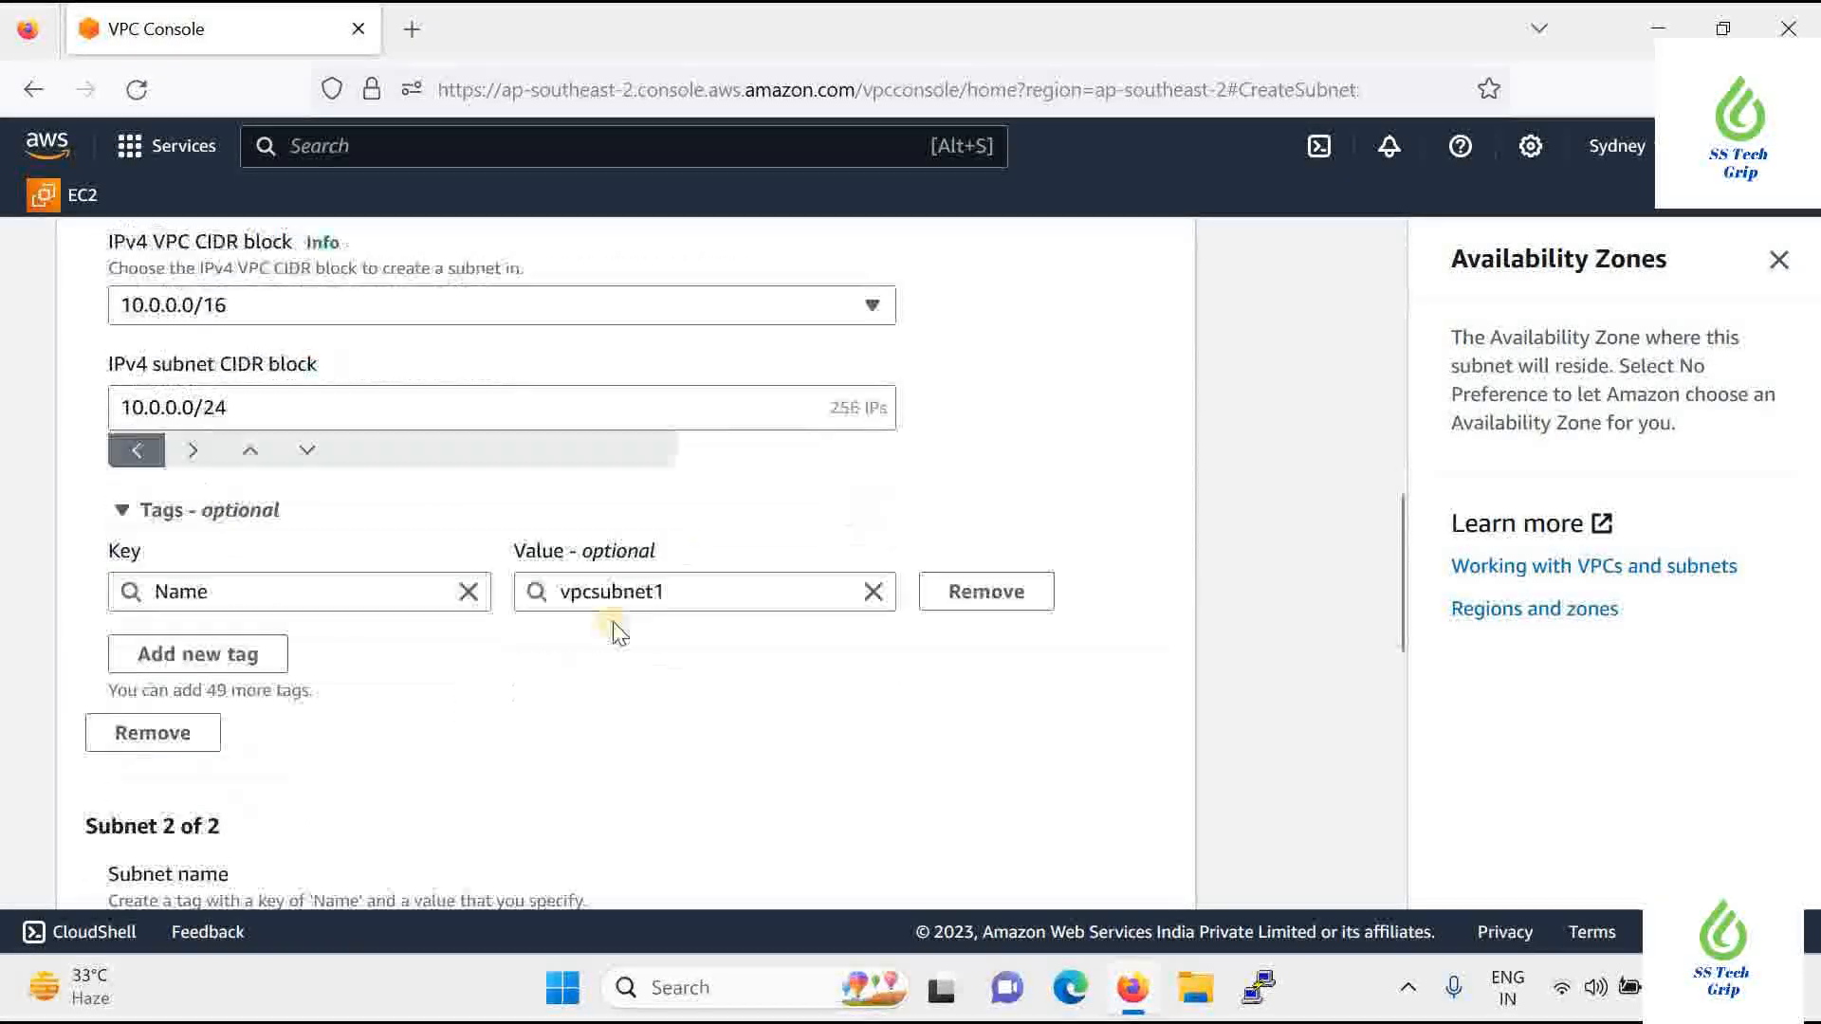
scroll(306, 729, down, 5)
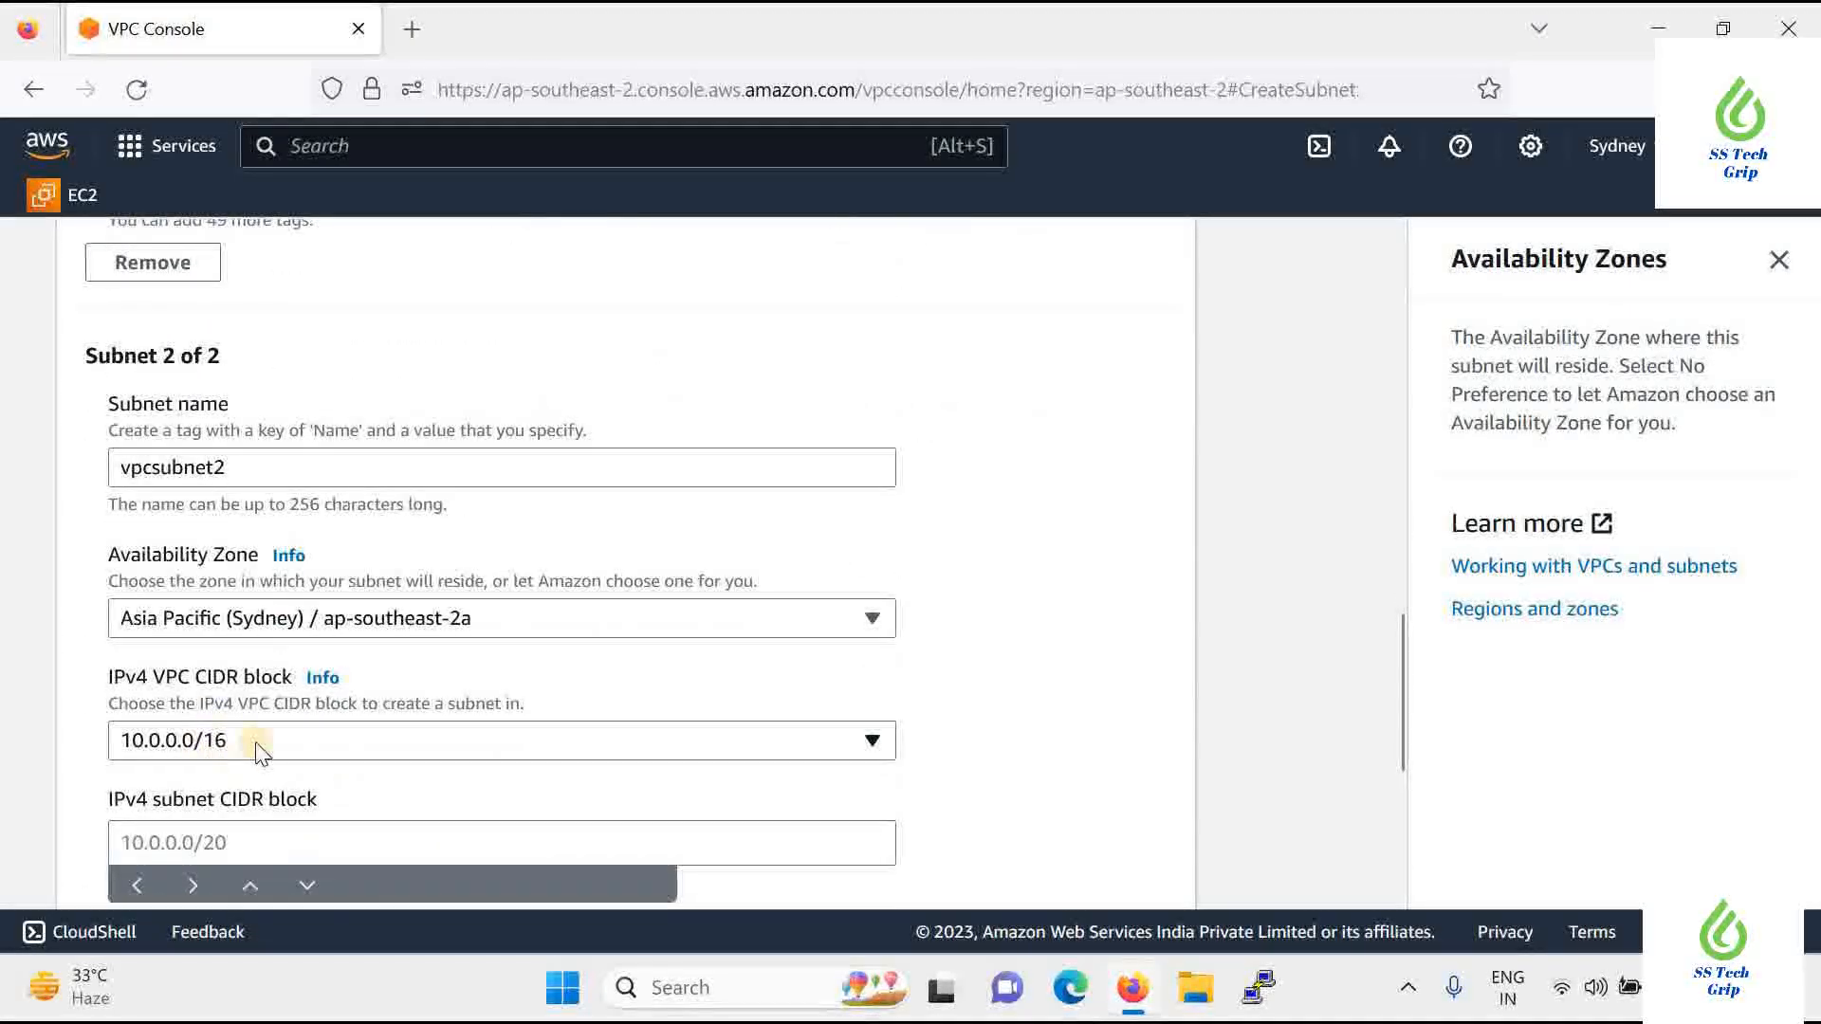
scroll(247, 745, down, 3)
click(184, 554)
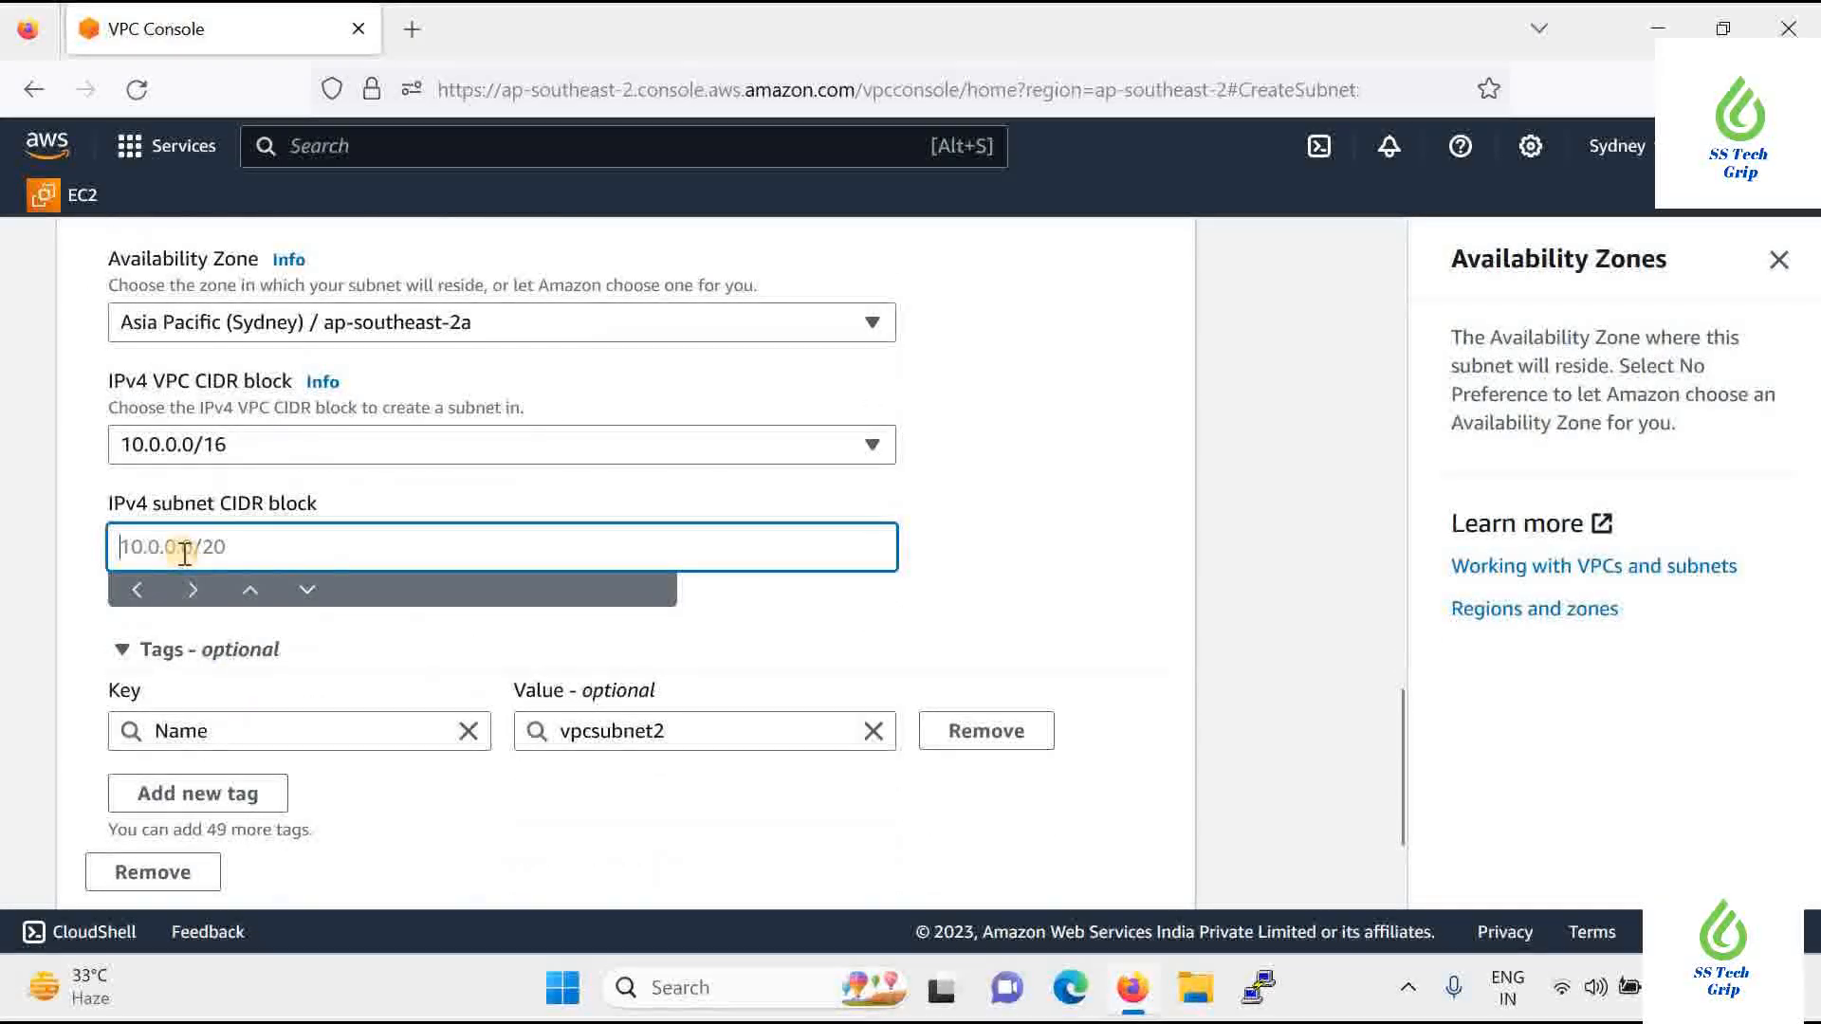
text(10.0)
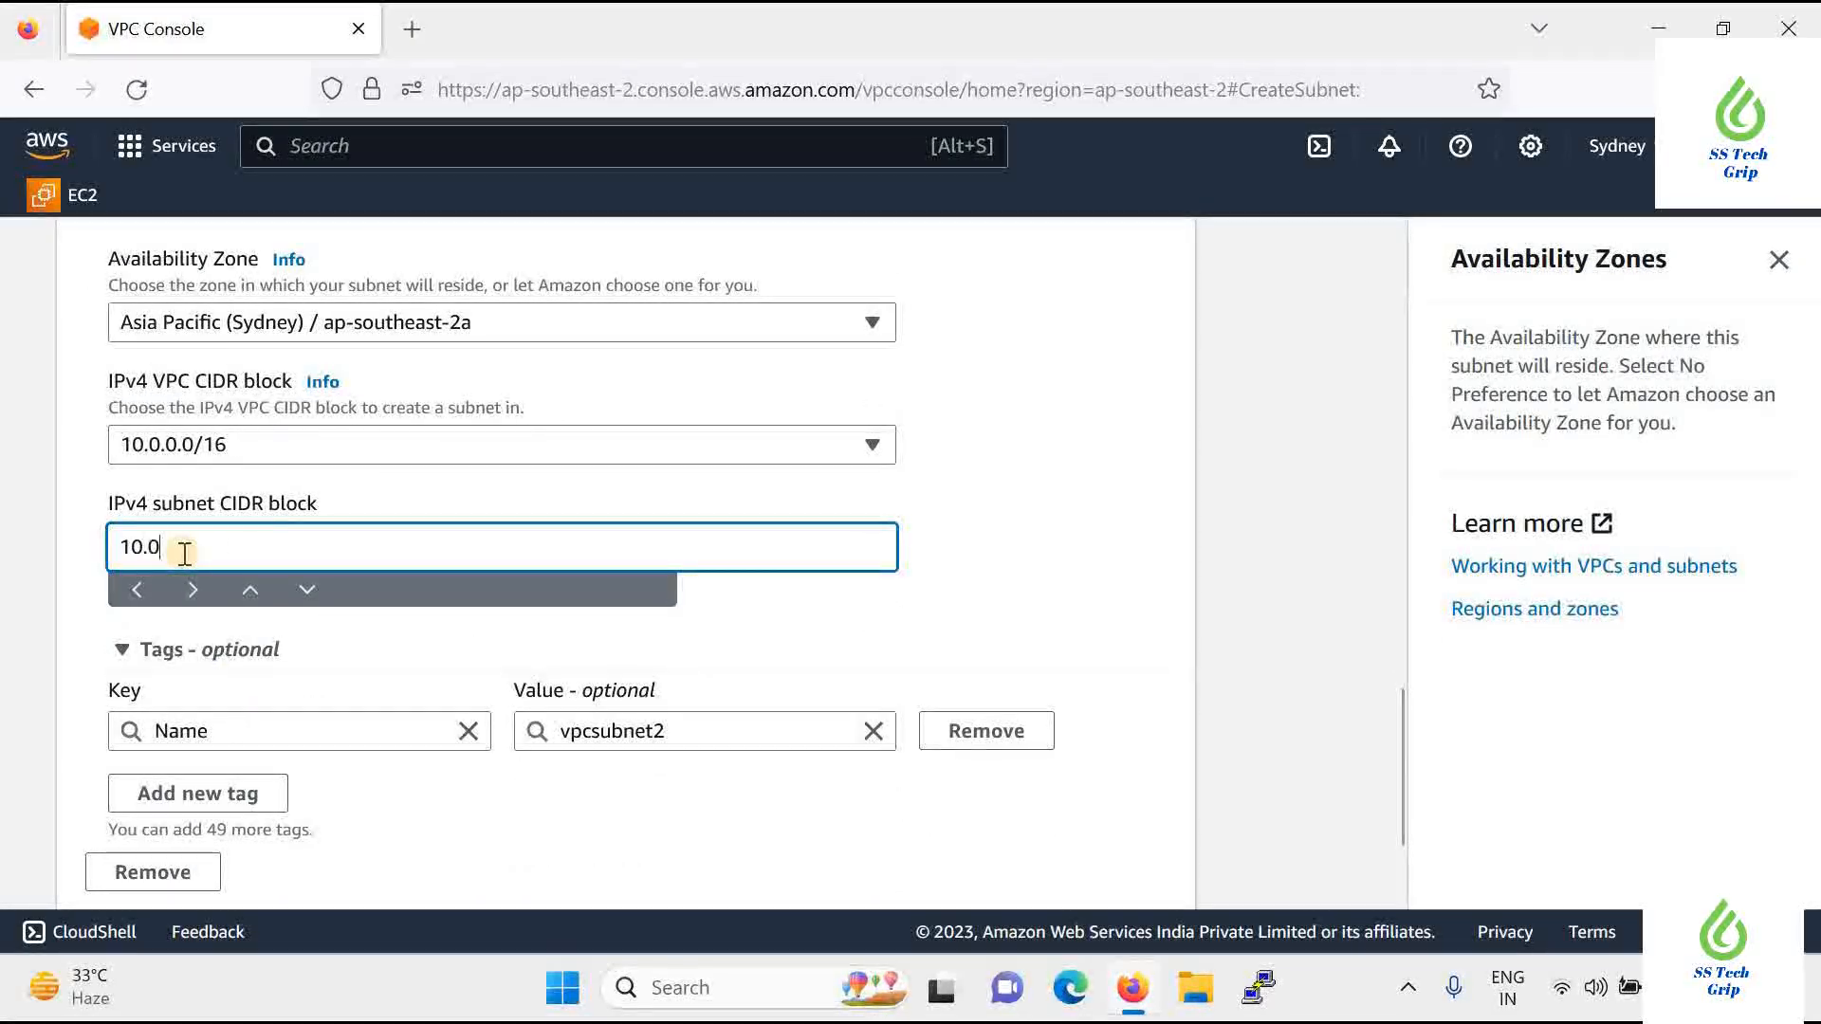
text(.0.0/26)
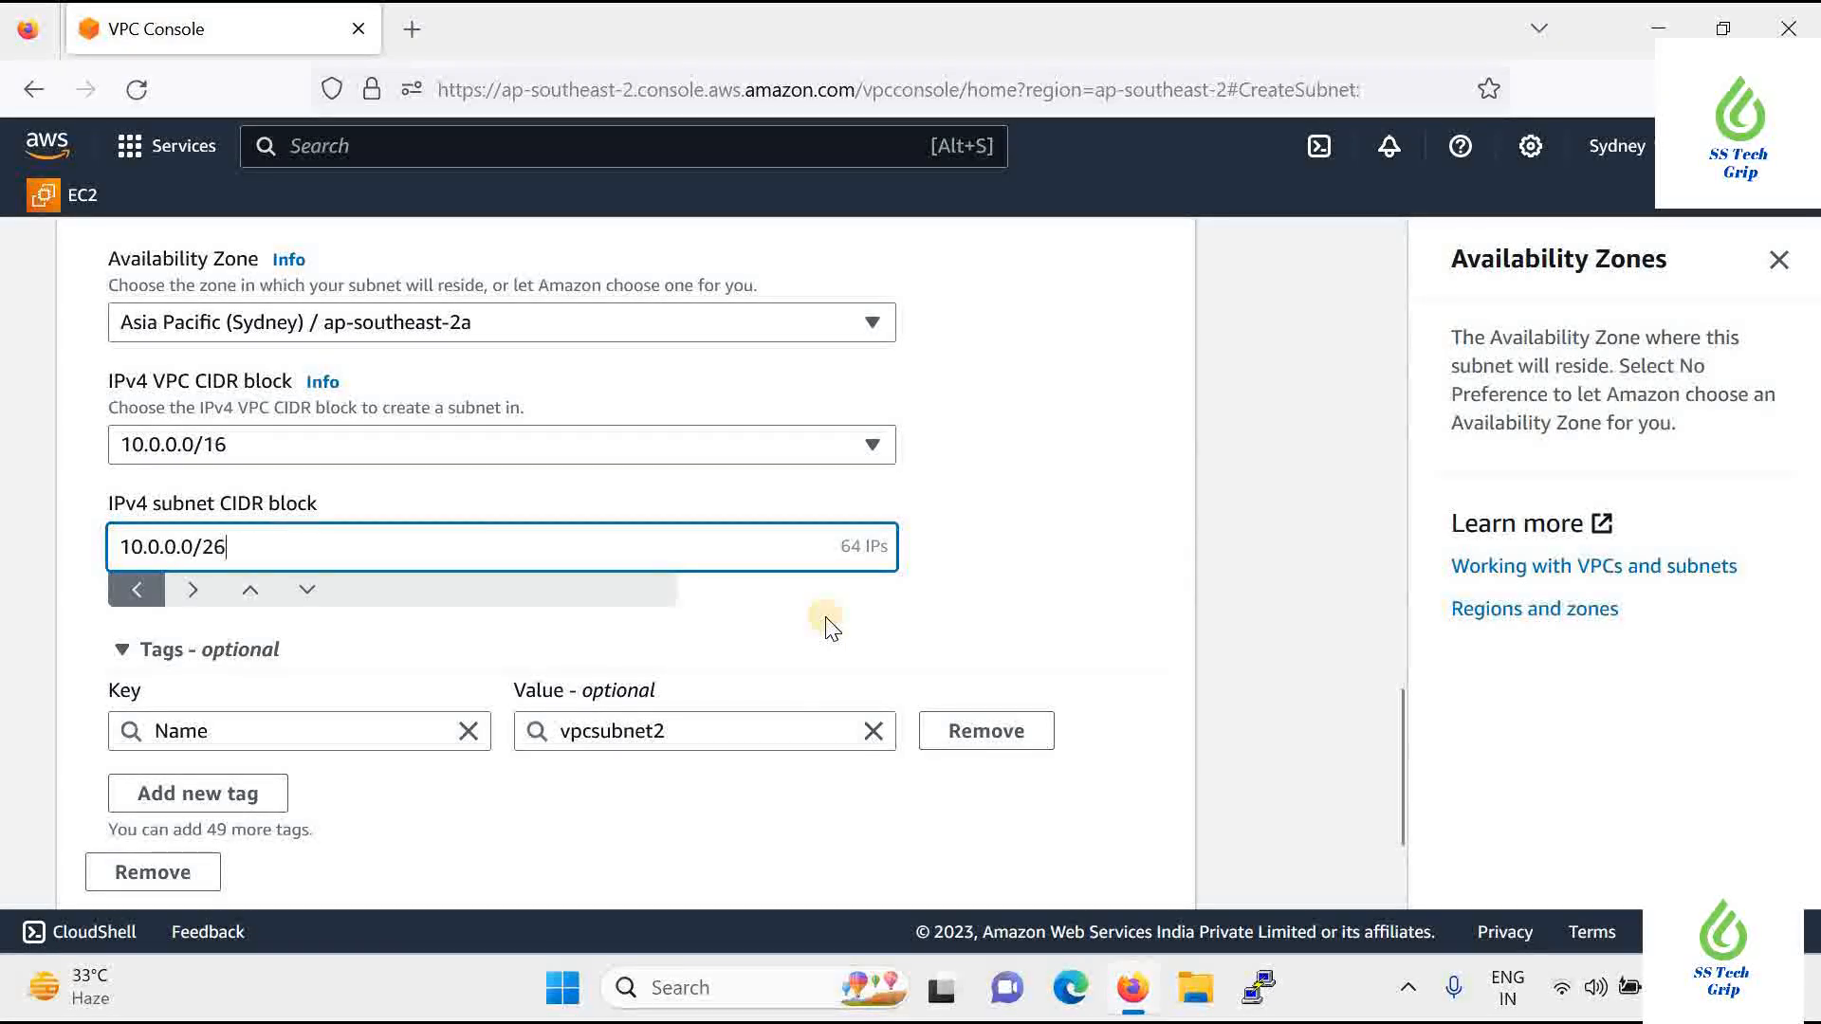
Try to create both subnets and compare the CIDR blocks of vpcsubnet1 and vpcsubnet2 in the form
scroll(822, 589, down, 2)
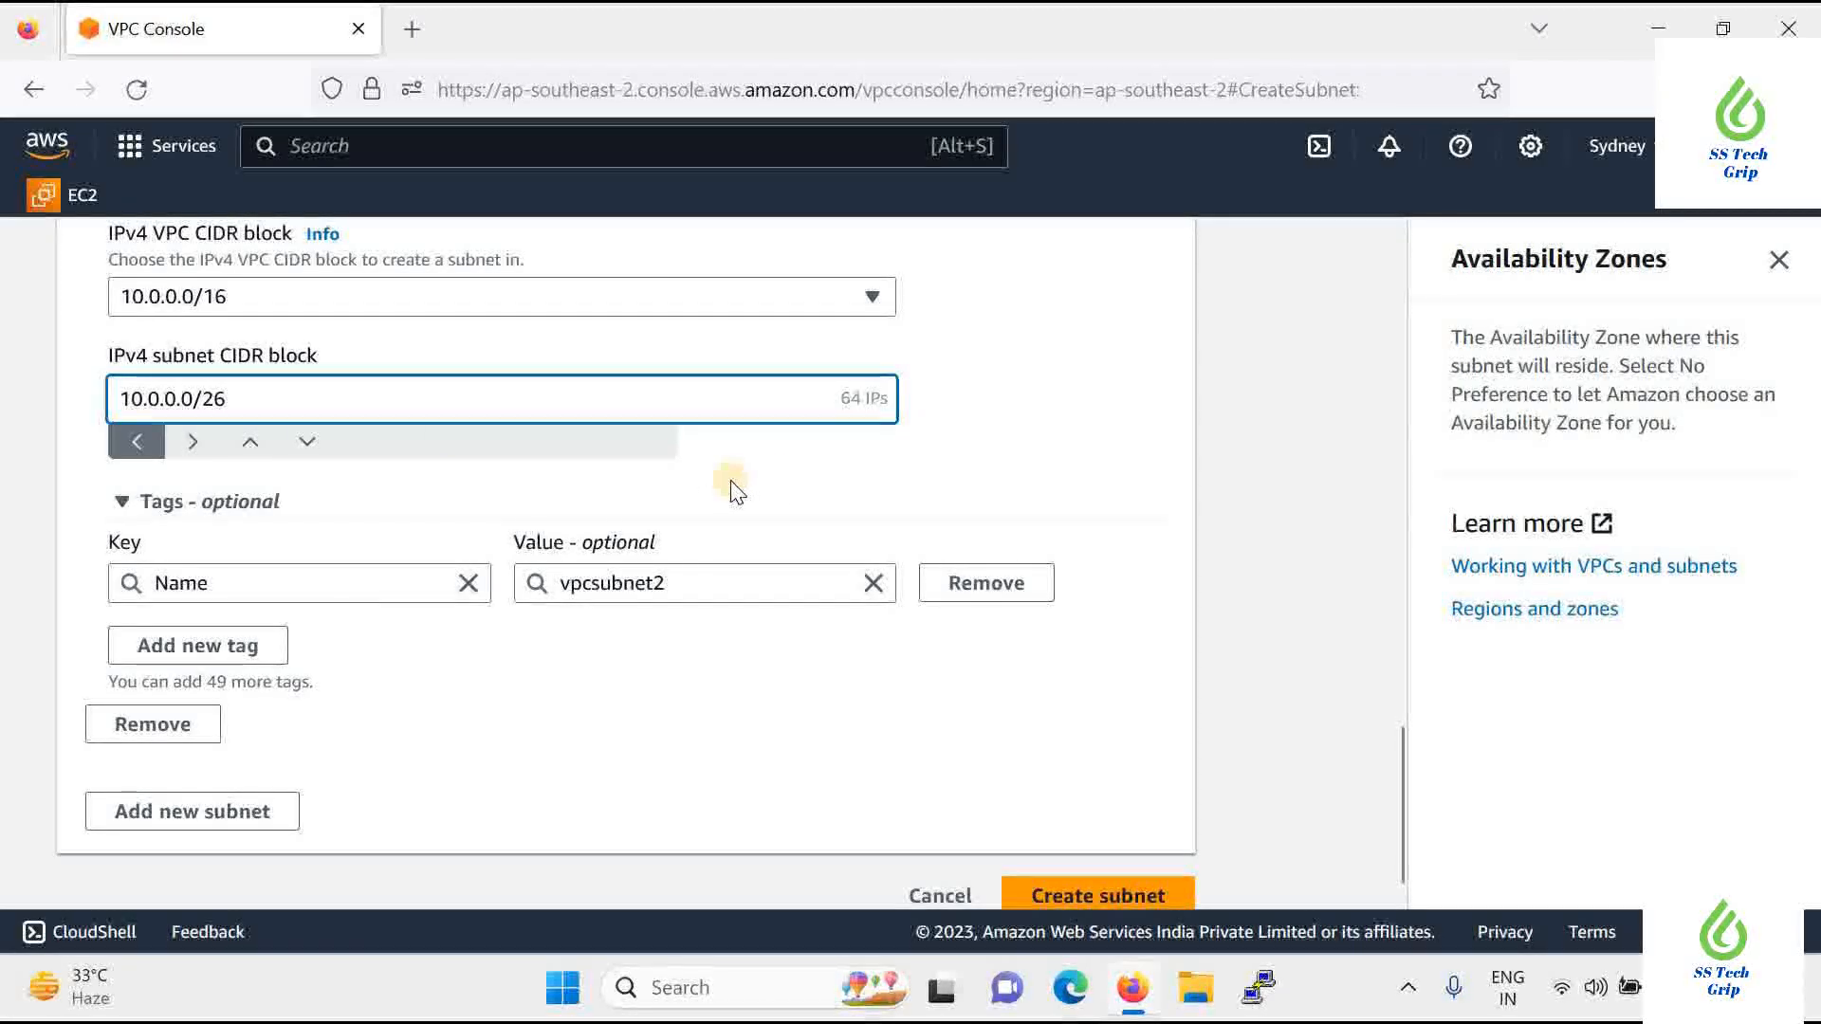
scroll(737, 489, up, 2)
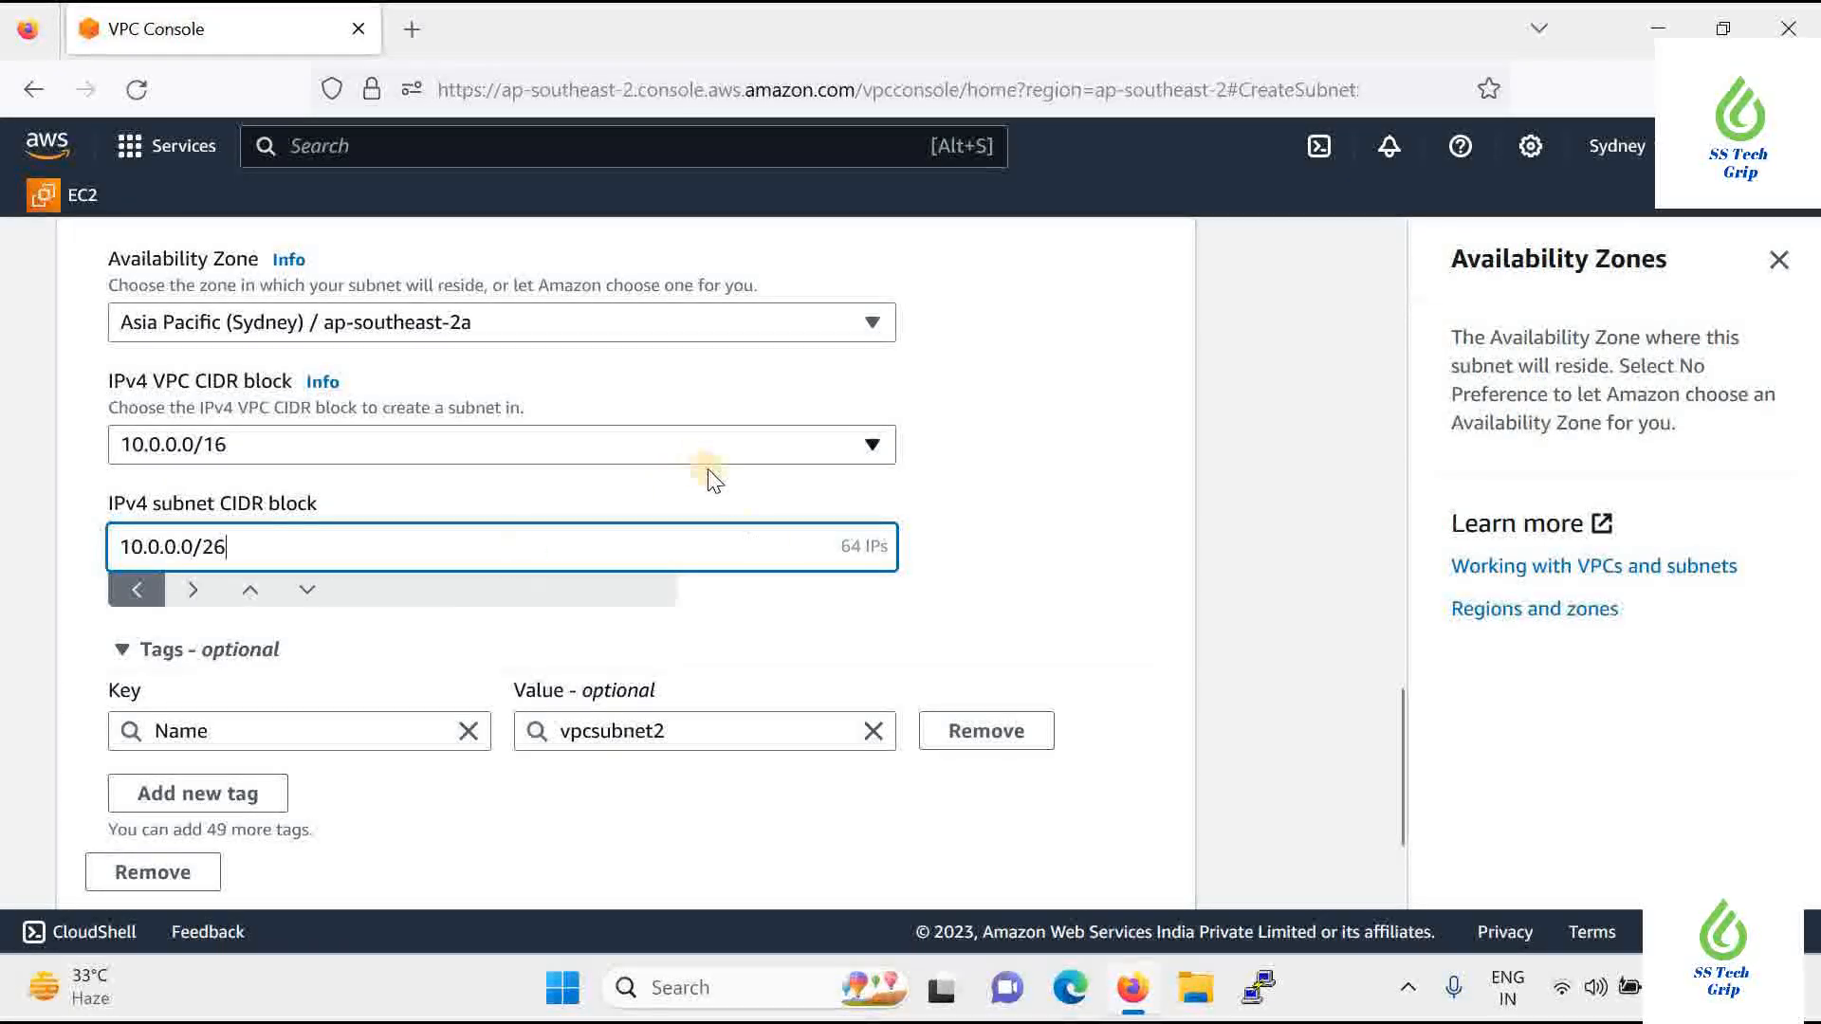
scroll(793, 684, down, 3)
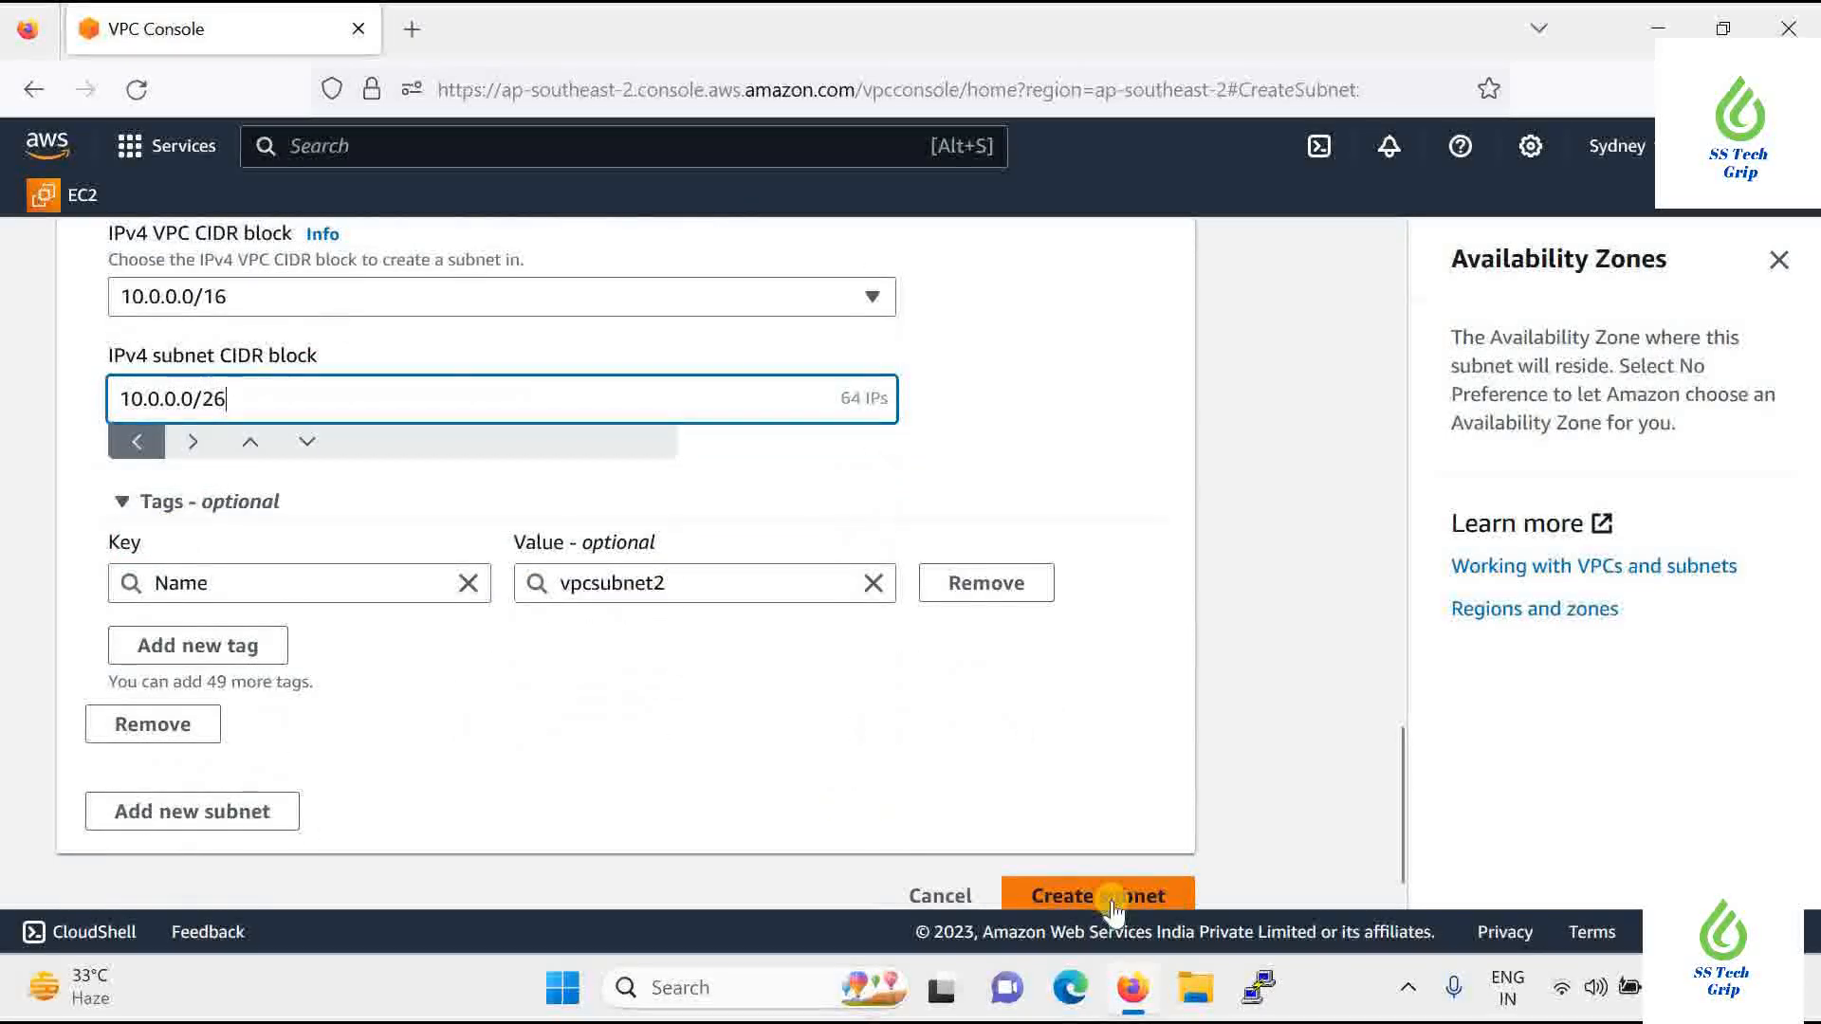
click(1112, 894)
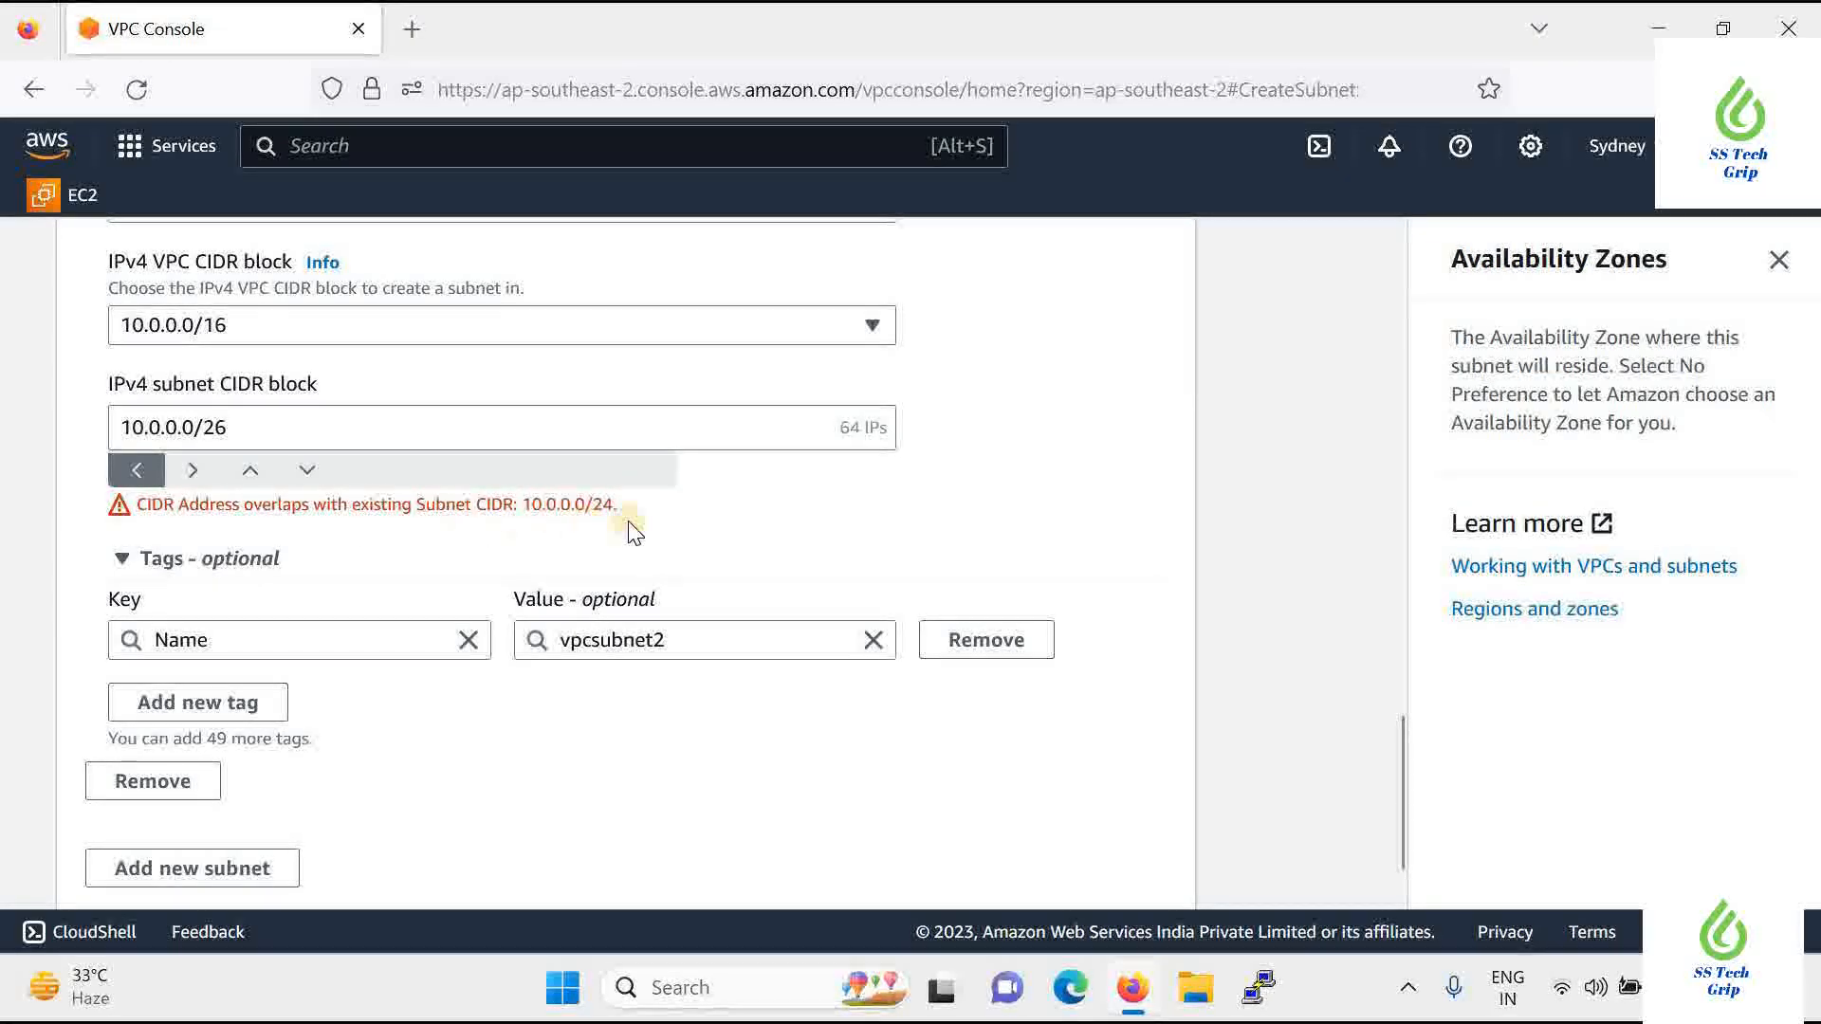
scroll(637, 531, up, 2)
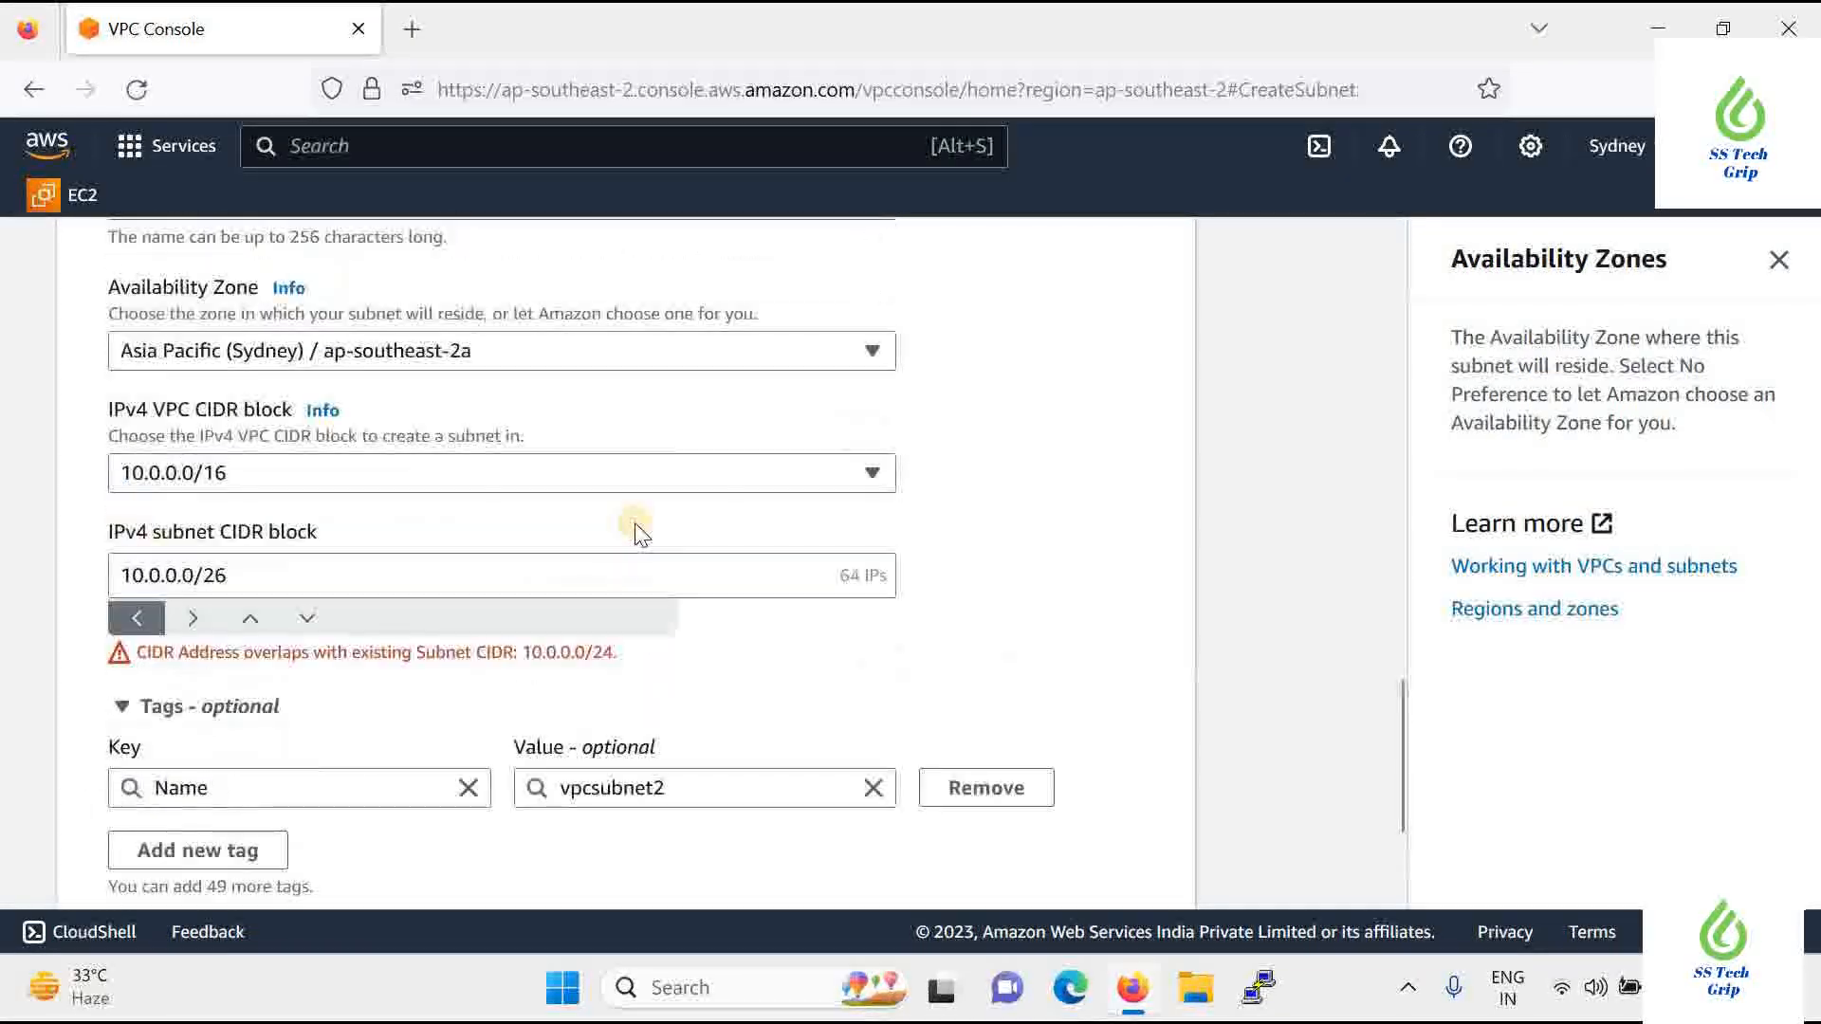
scroll(607, 526, up, 10)
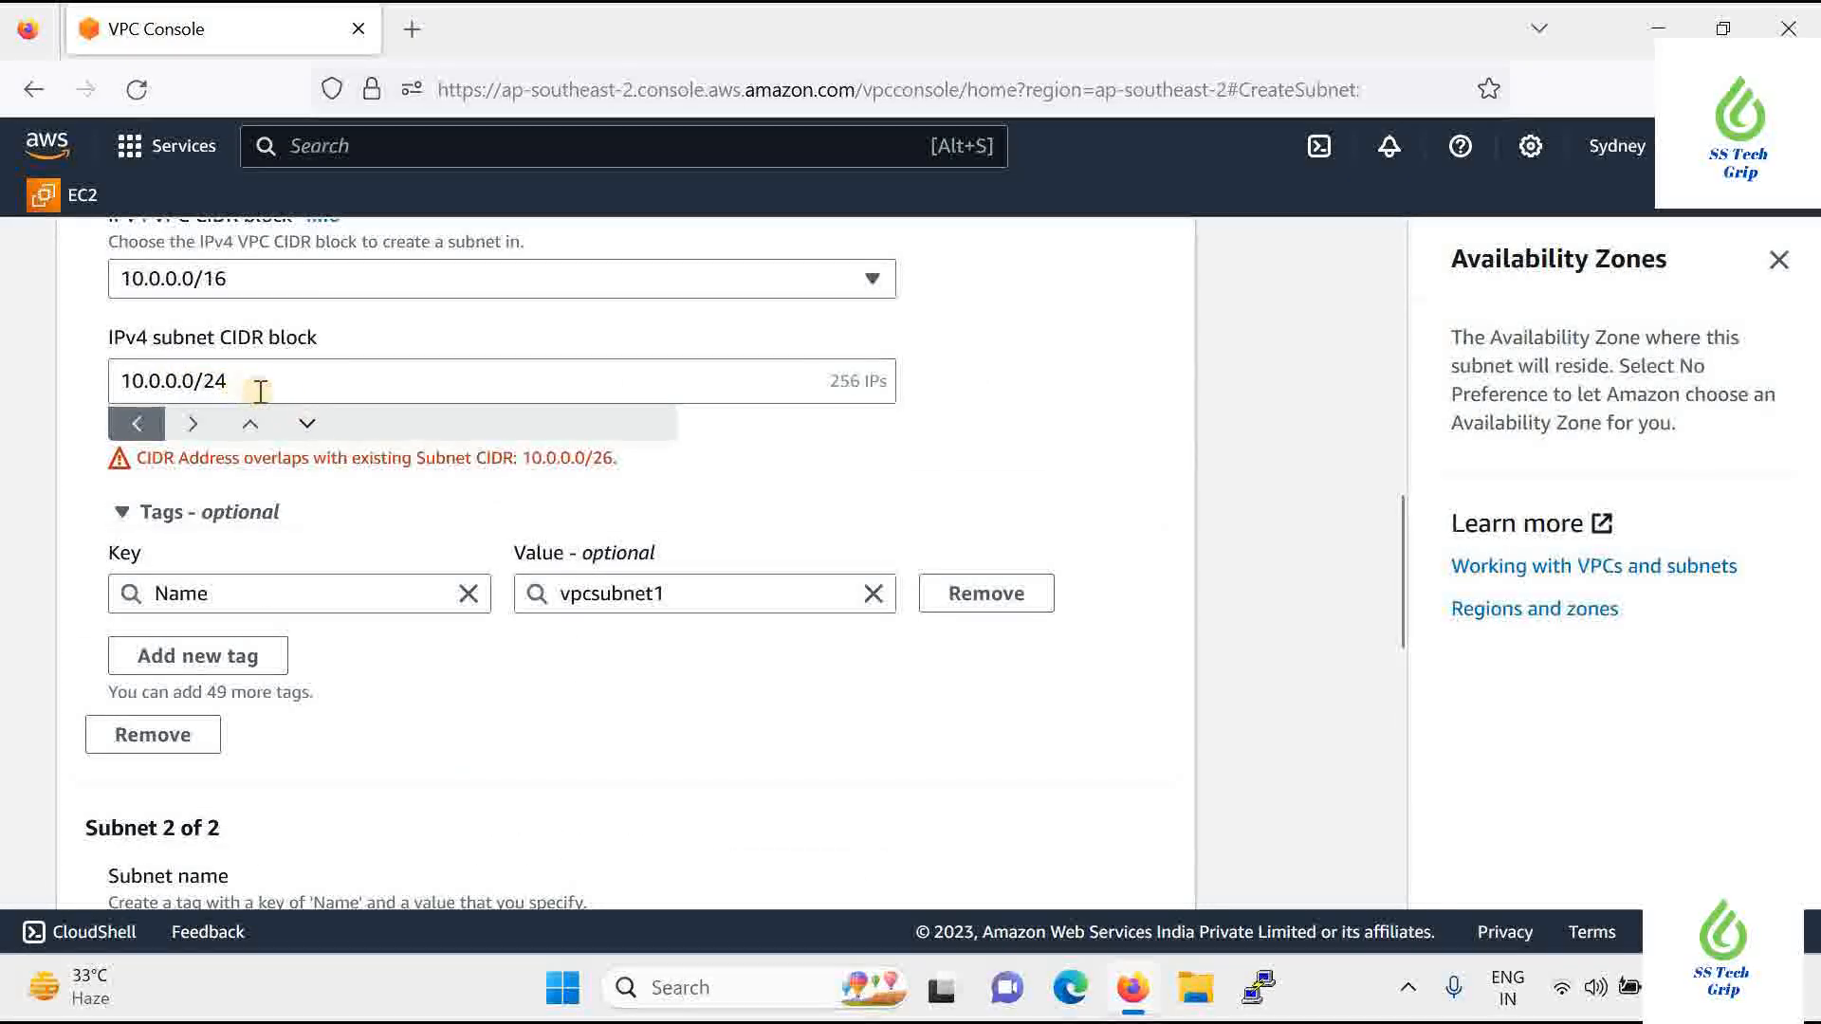
scroll(550, 512, down, 8)
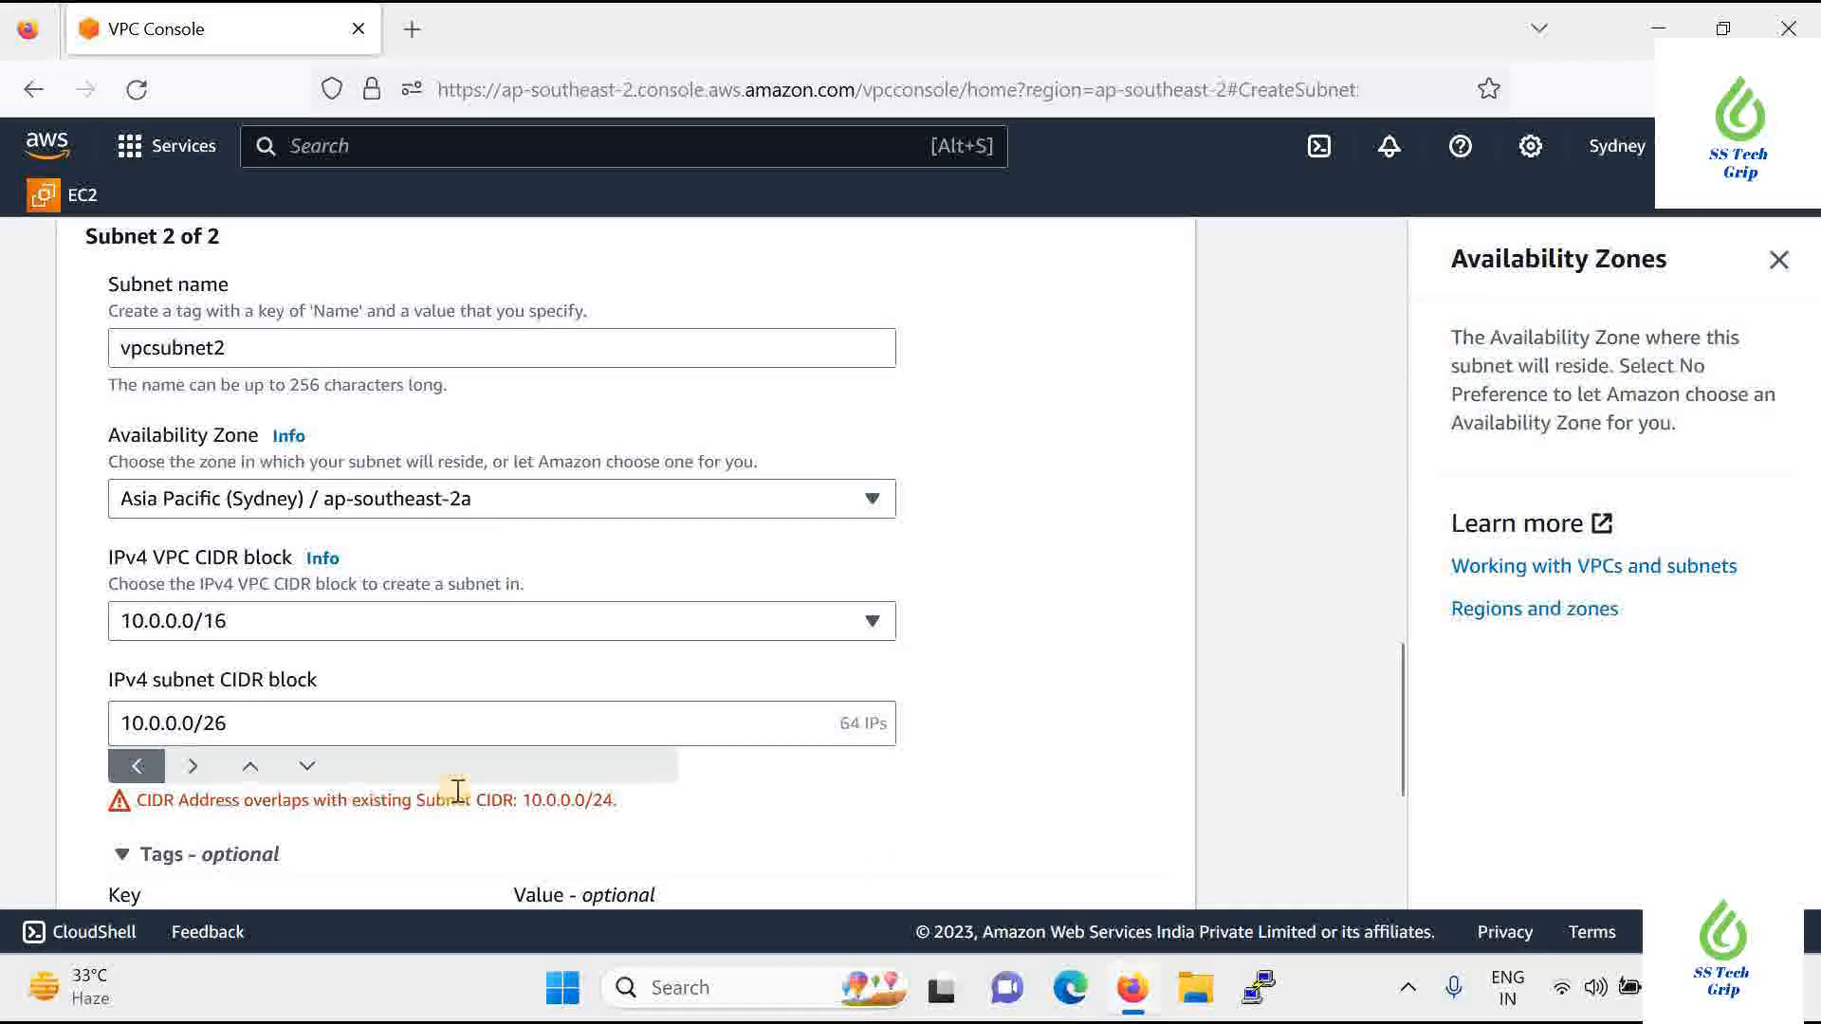
scroll(459, 802, down, 5)
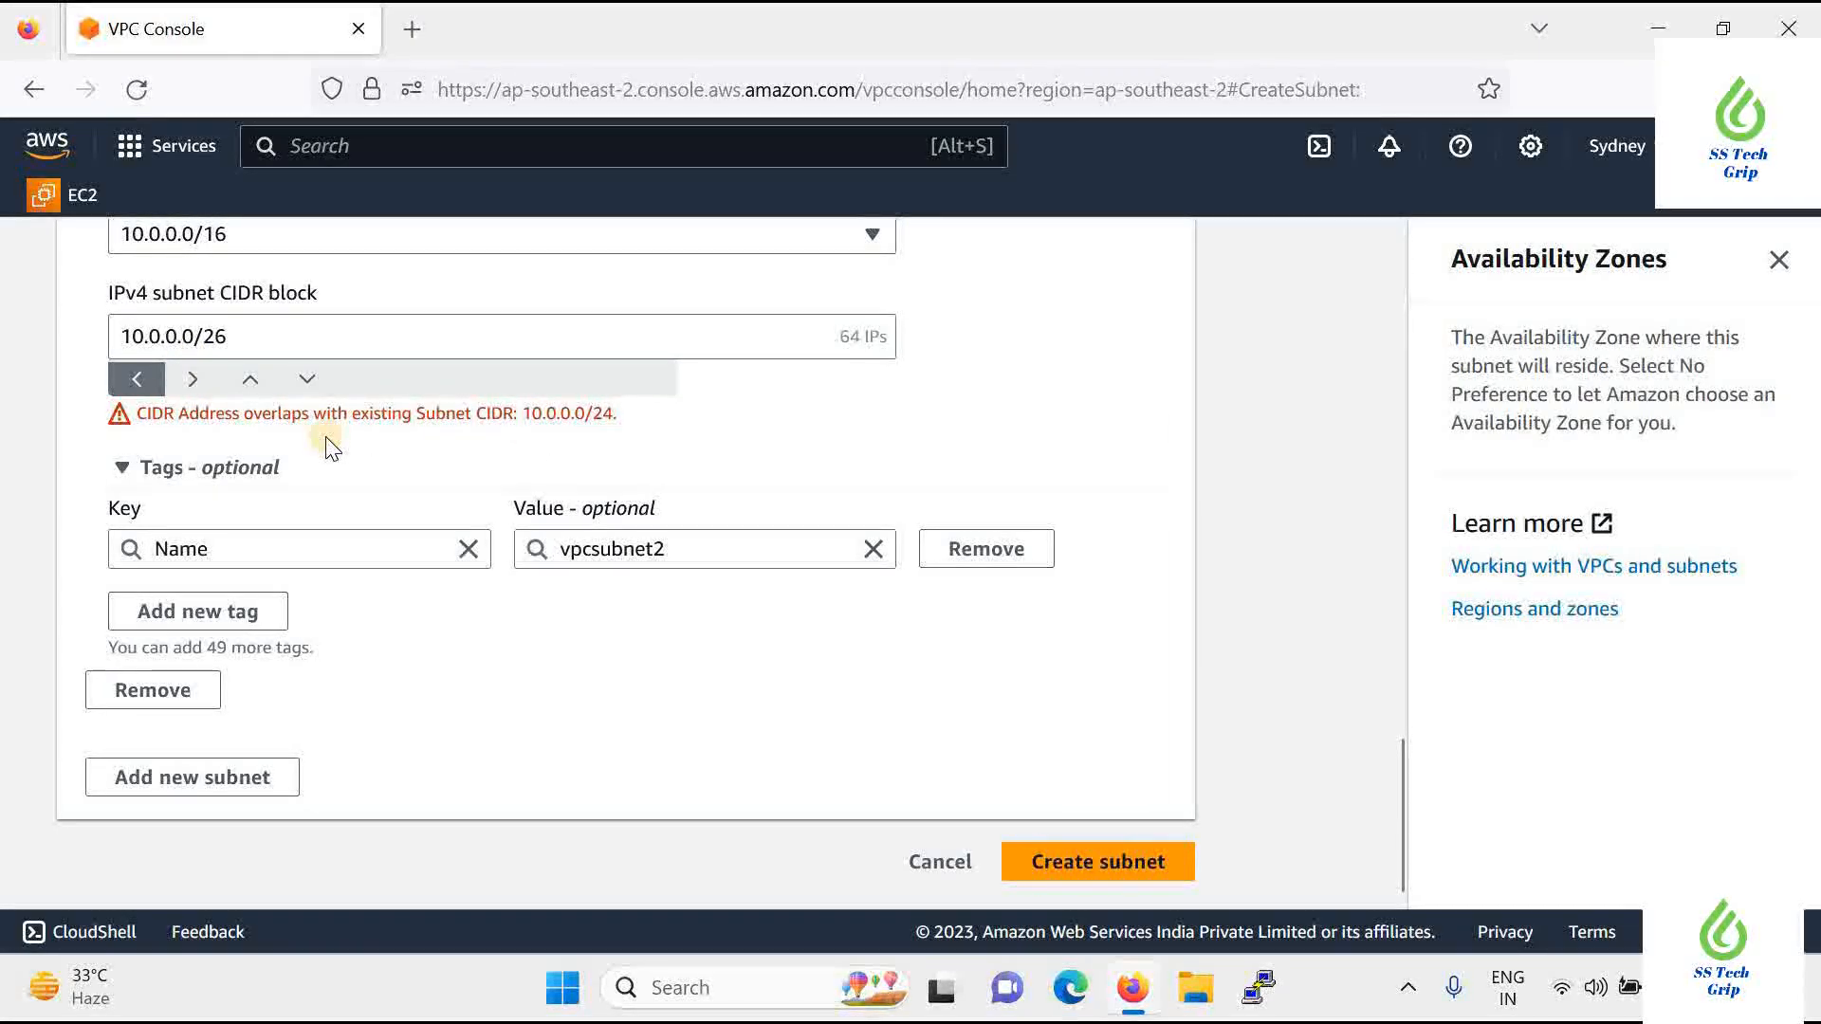
Shift the IPv4 subnet CIDR block of vpcsubnet2 forward to 10.0.2.64/26 and create both subnets
click(167, 341)
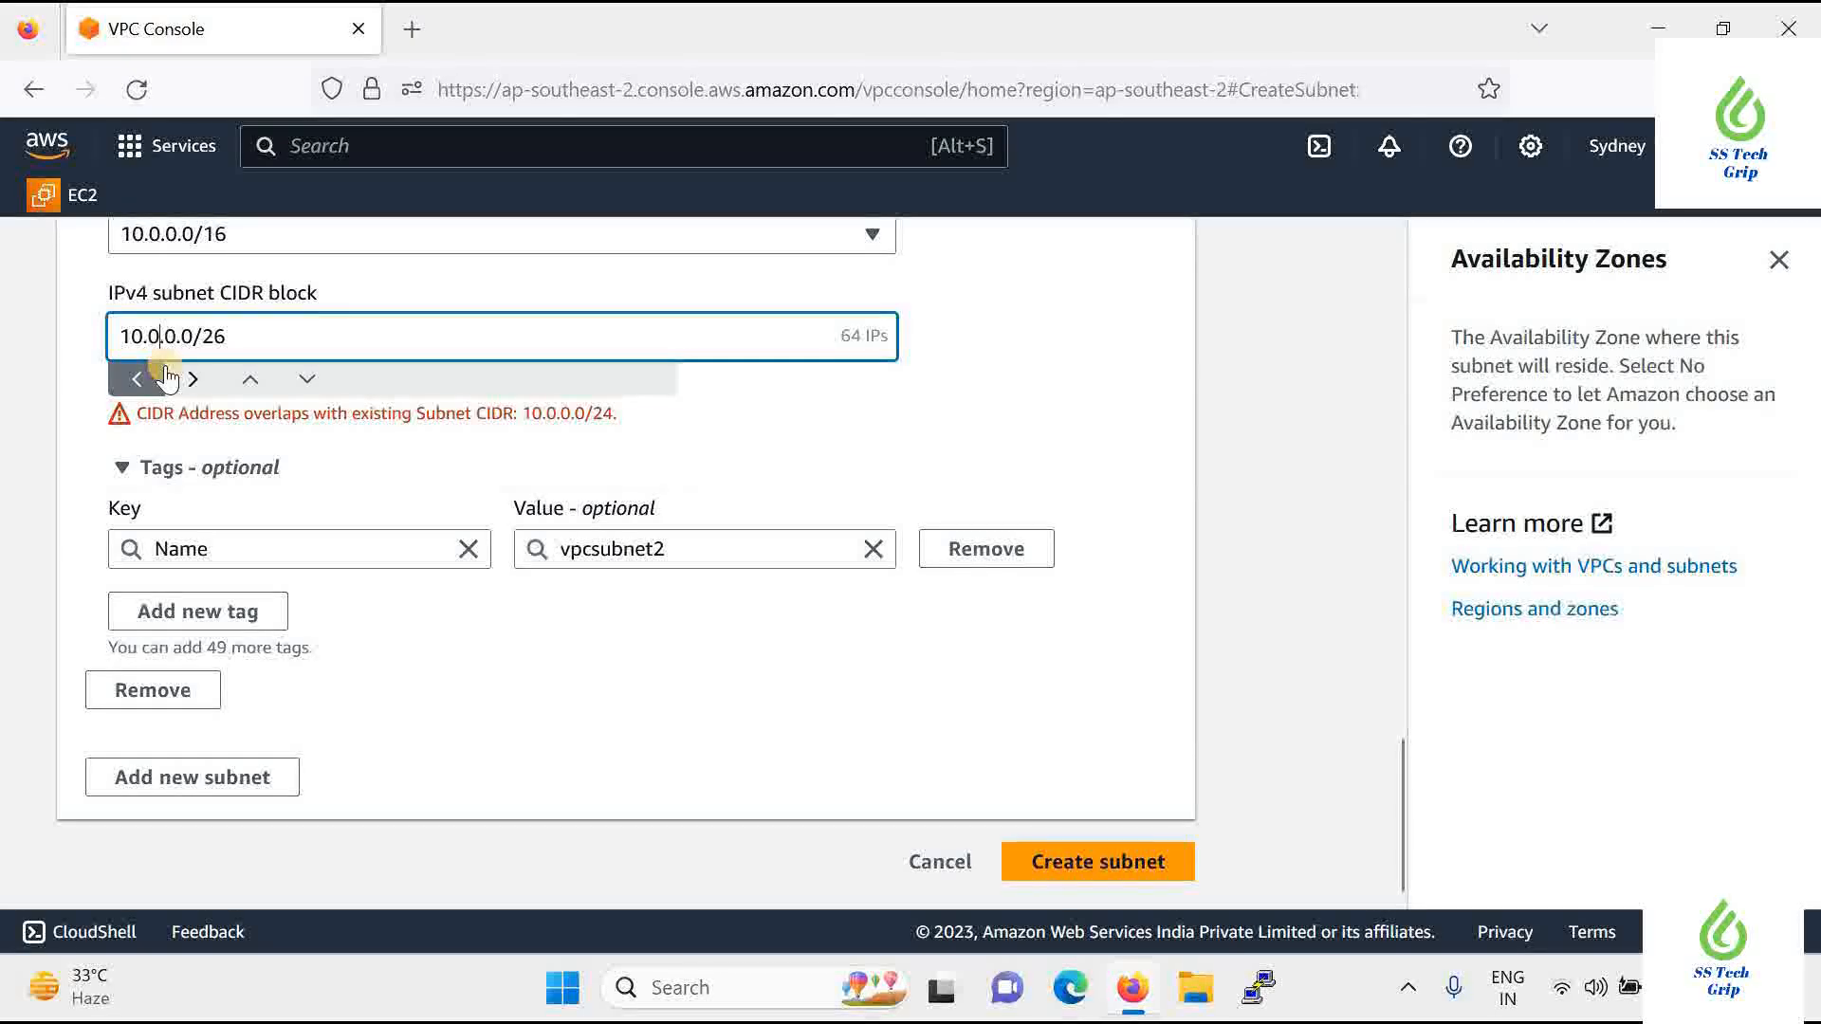
scroll(192, 356, up, 2)
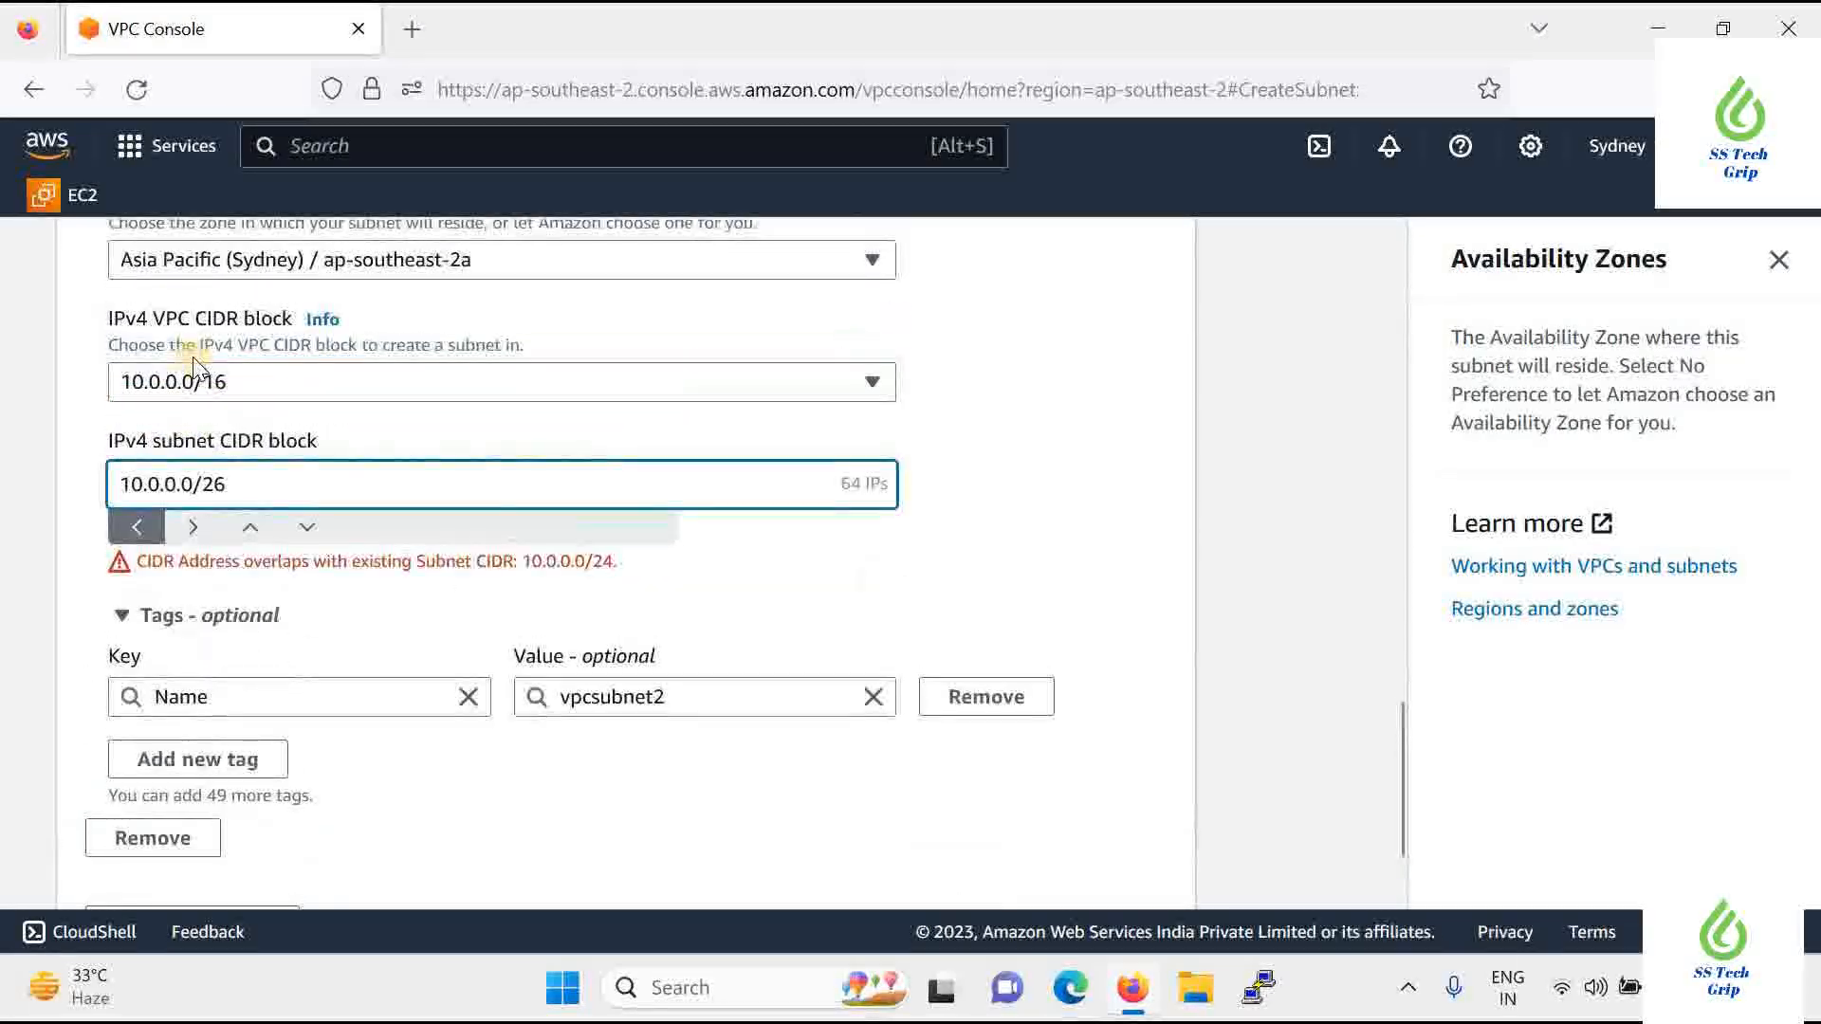
scroll(227, 346, down, 2)
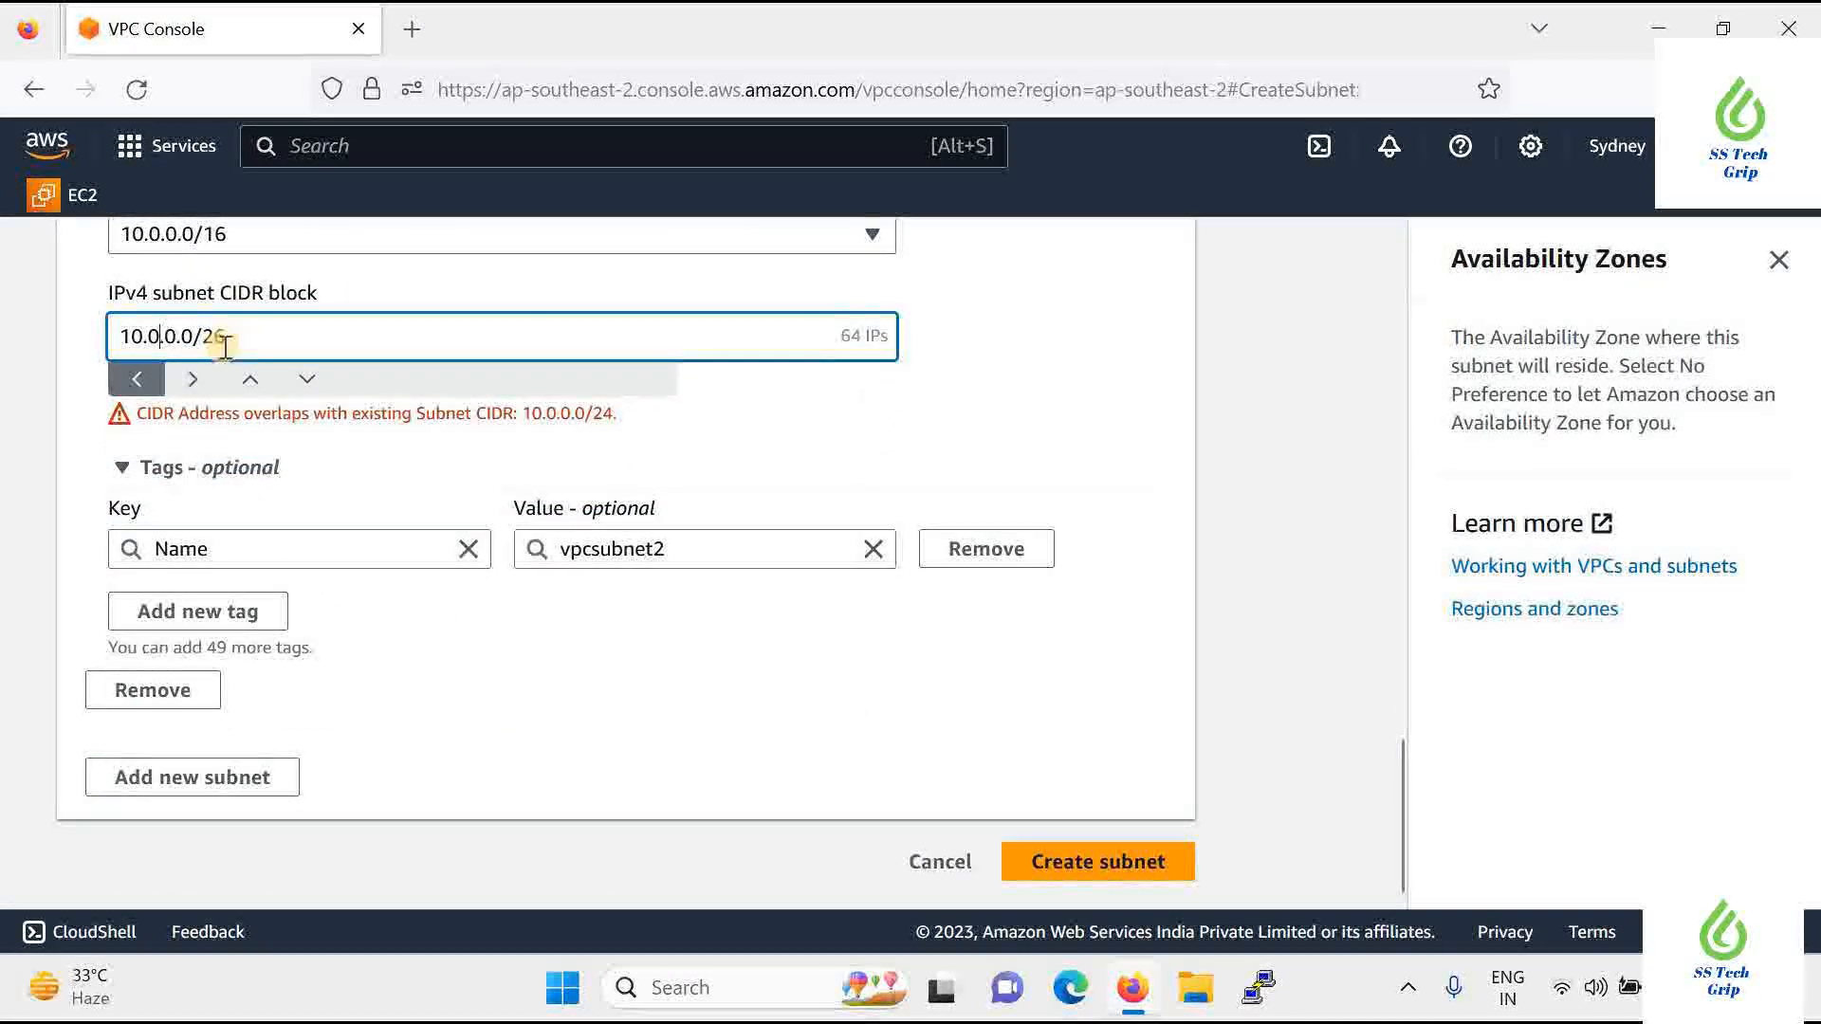
click(191, 381)
click(192, 381)
click(192, 381)
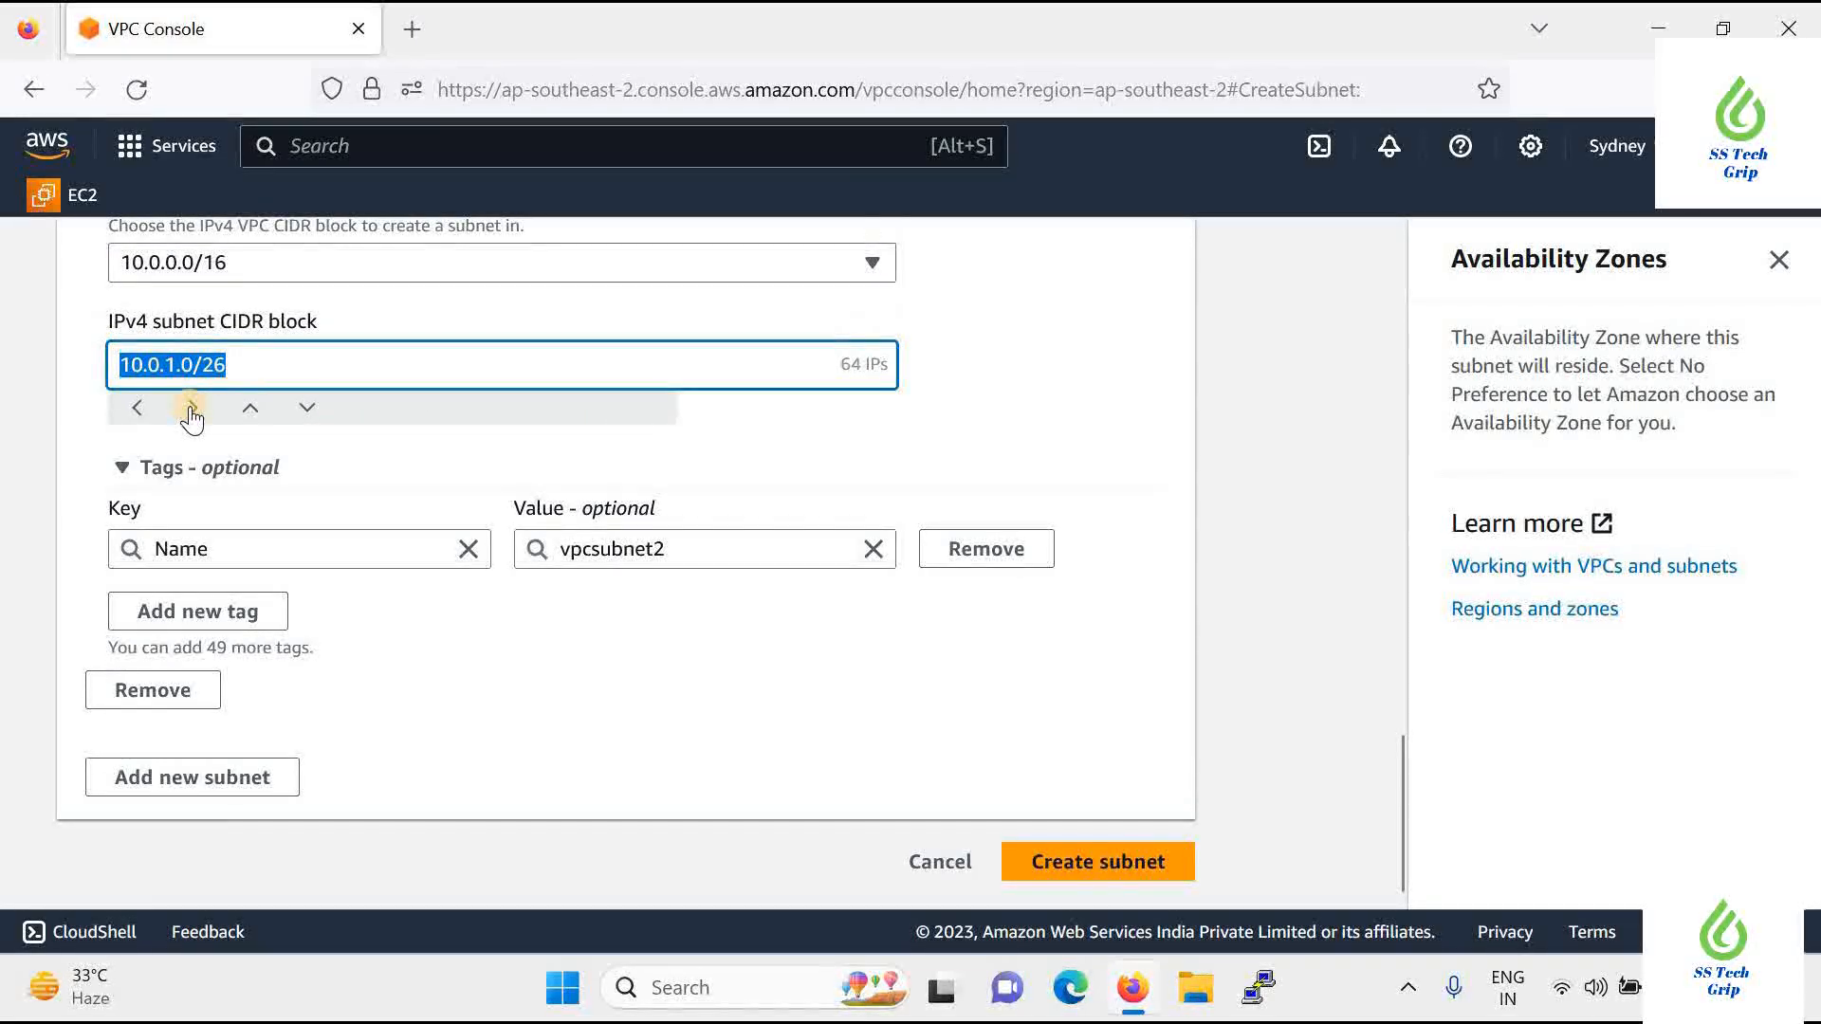
click(191, 409)
click(191, 410)
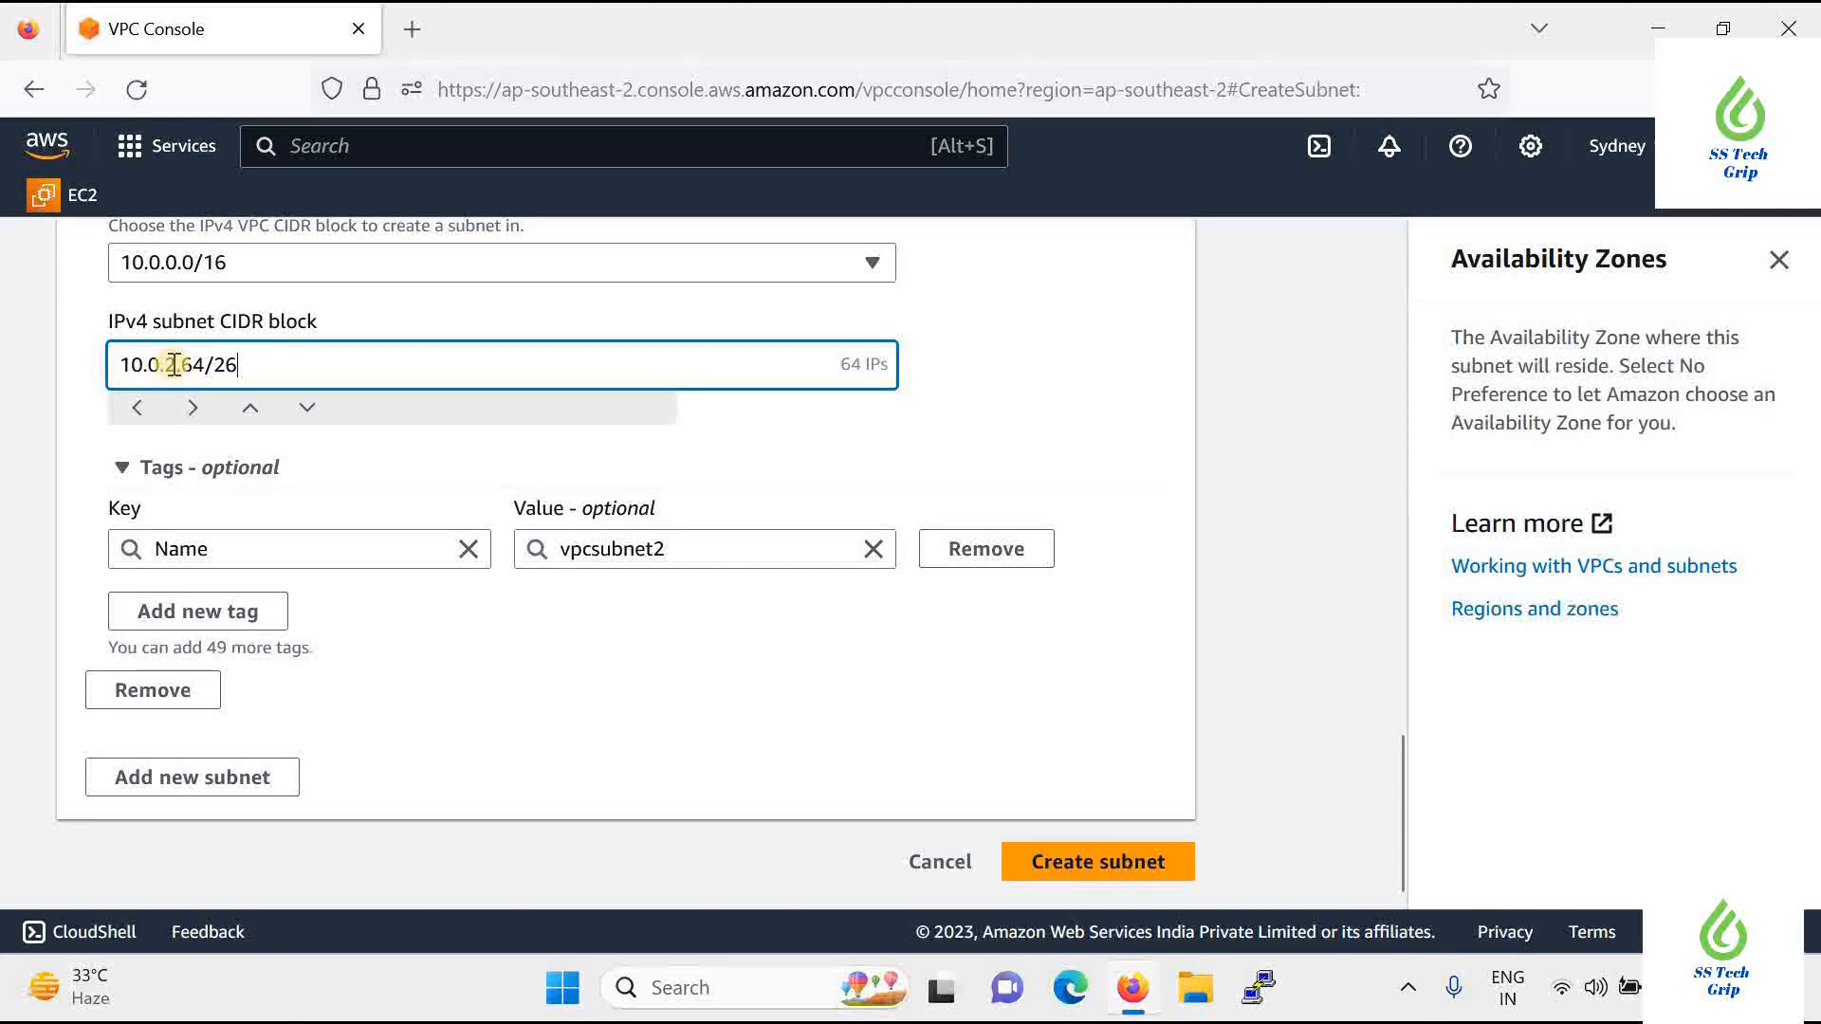
click(1069, 863)
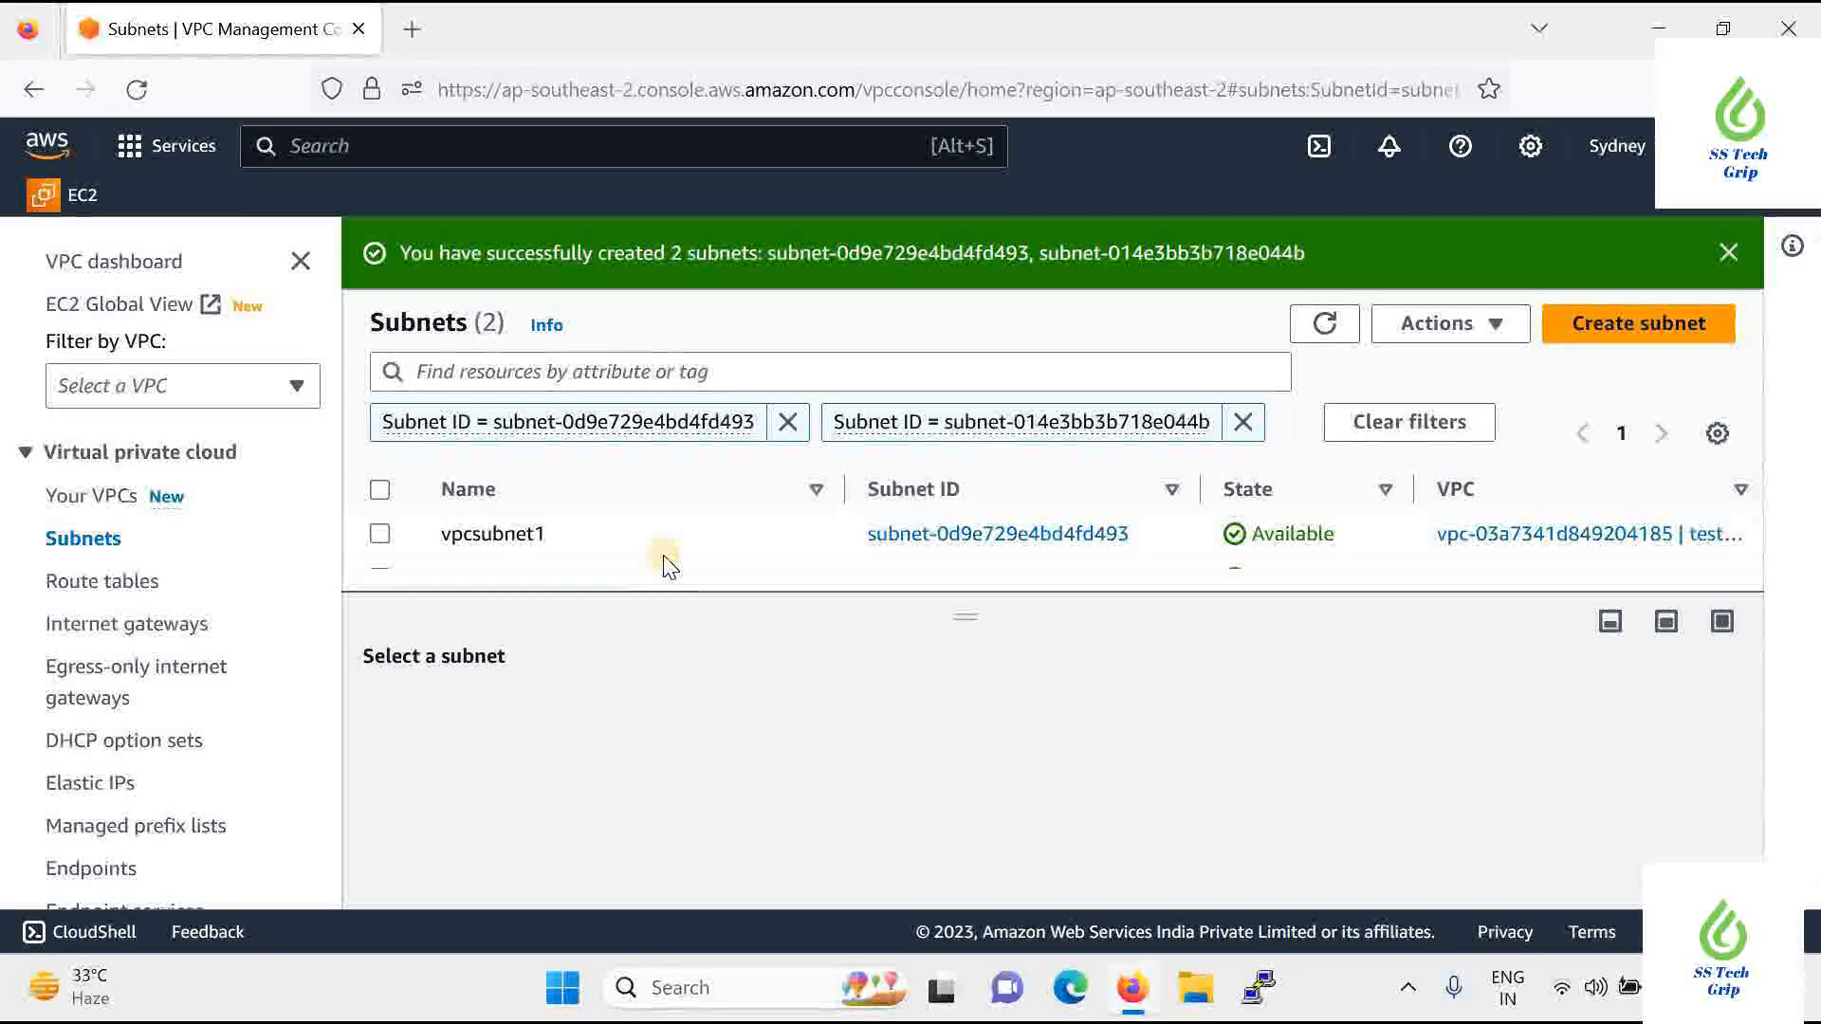
Remove both subnet ID filters from the subnet list and enlarge the list area to show all subnets
click(788, 426)
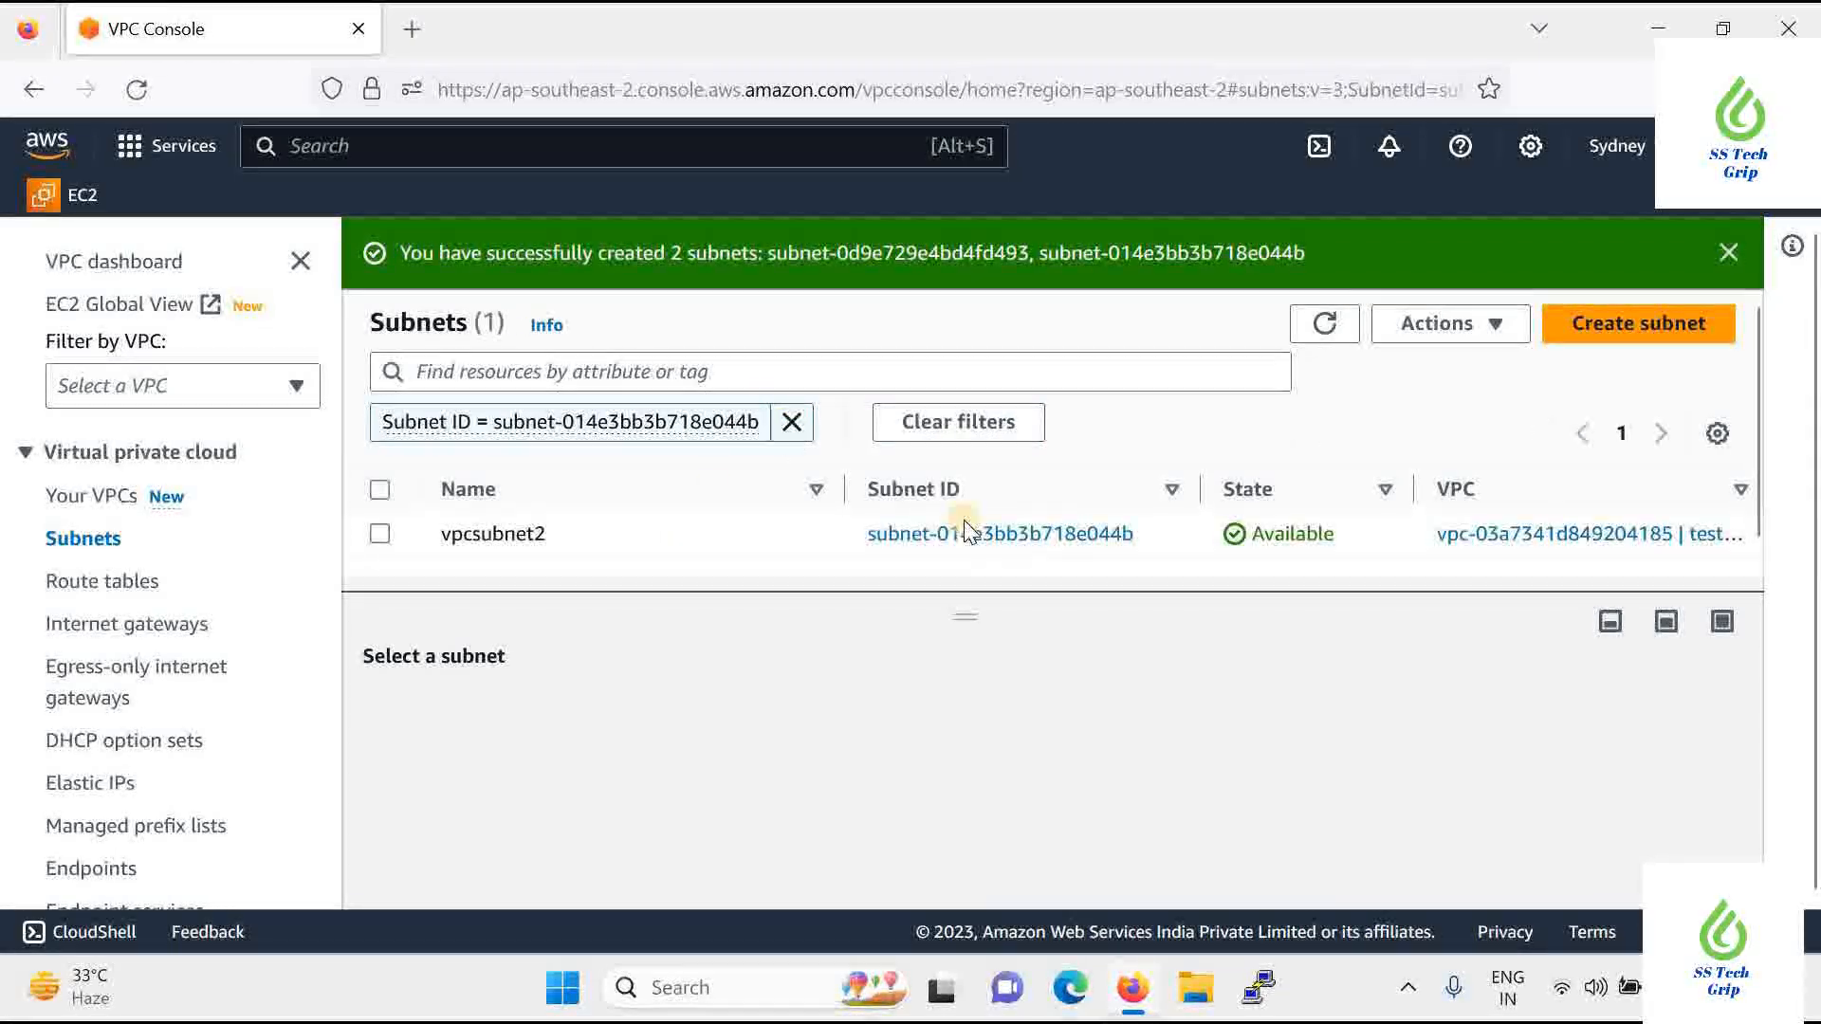
click(790, 423)
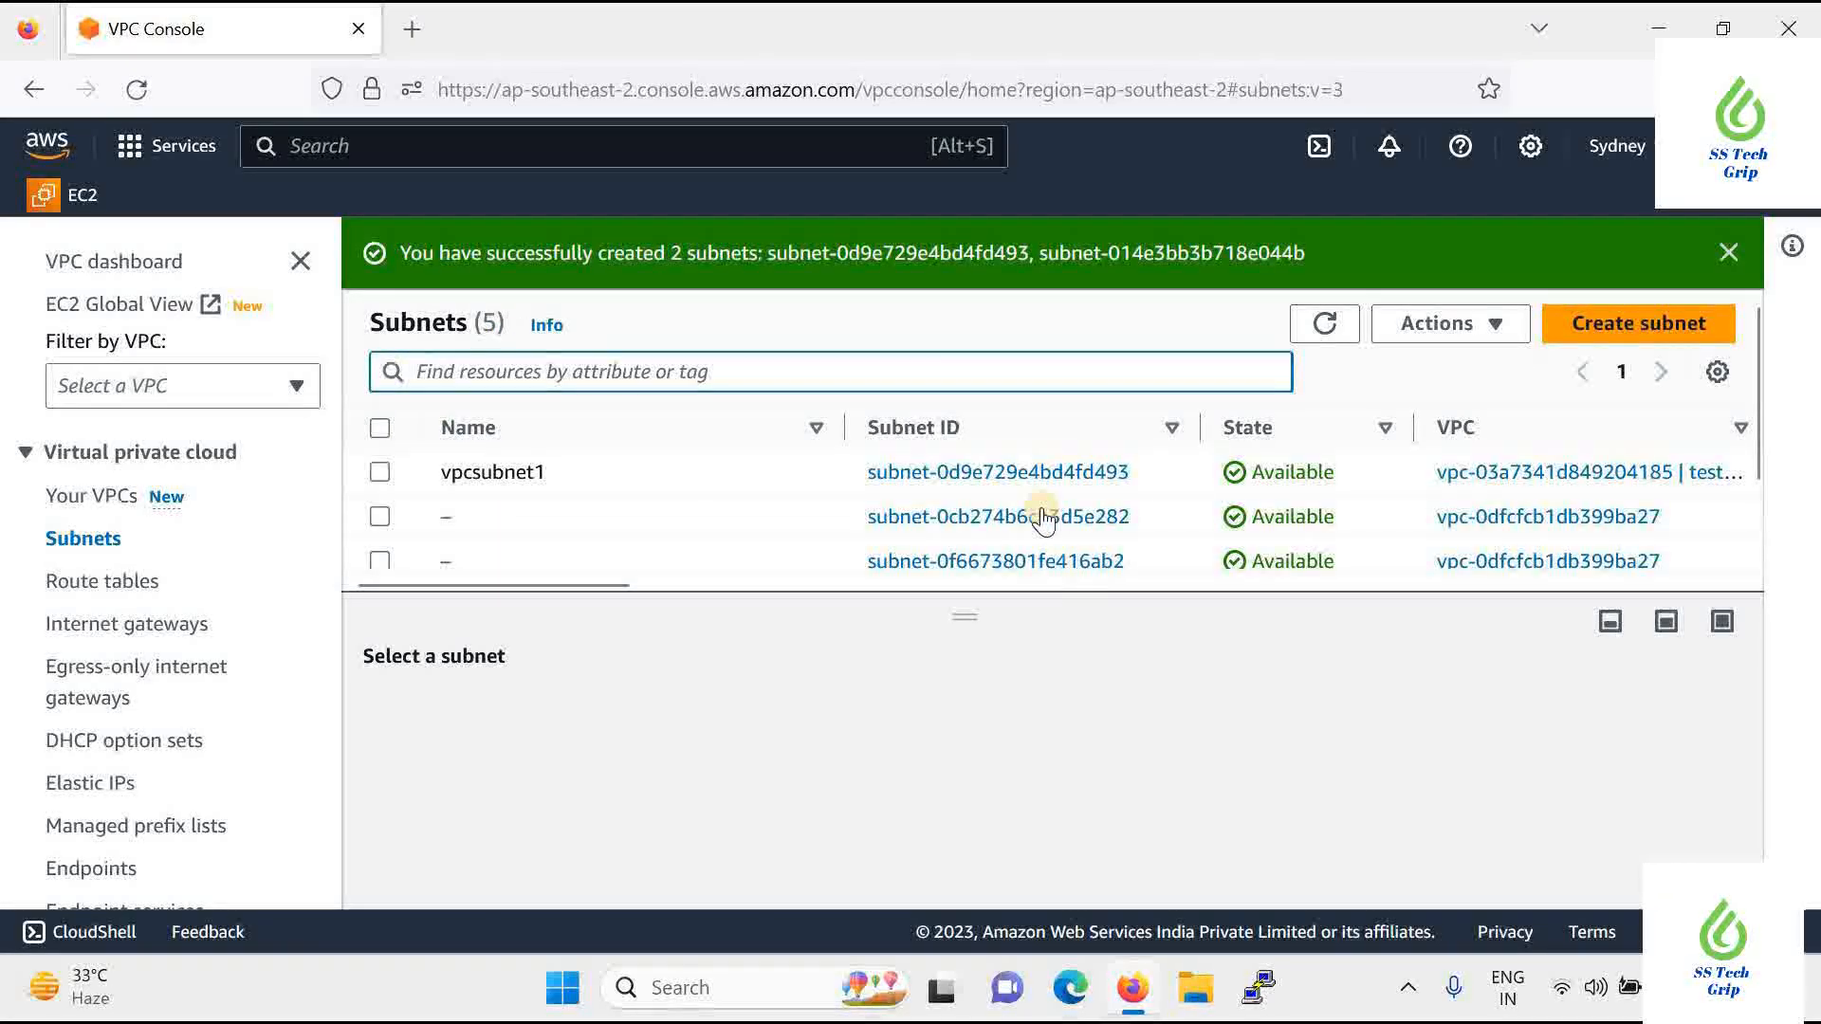
drag(969, 614, 942, 808)
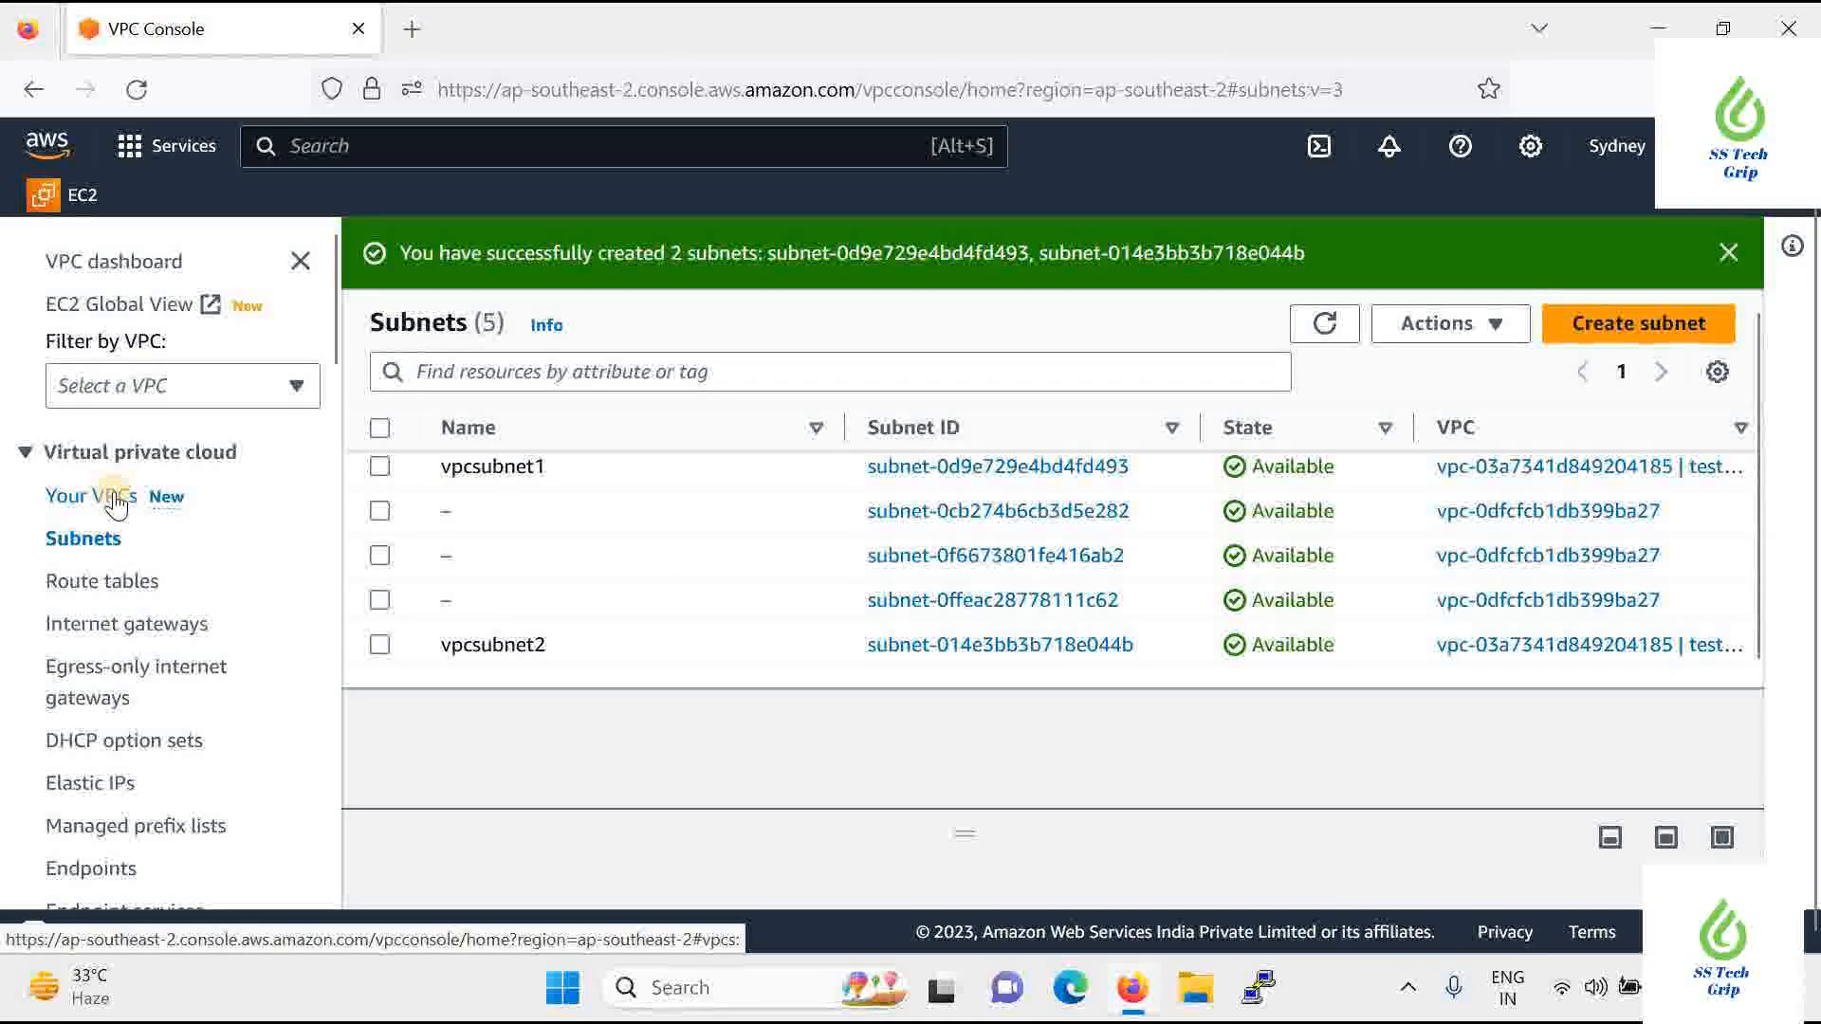
View the internet gateways, the VPC list with testvpc, and the subnet list again
click(130, 626)
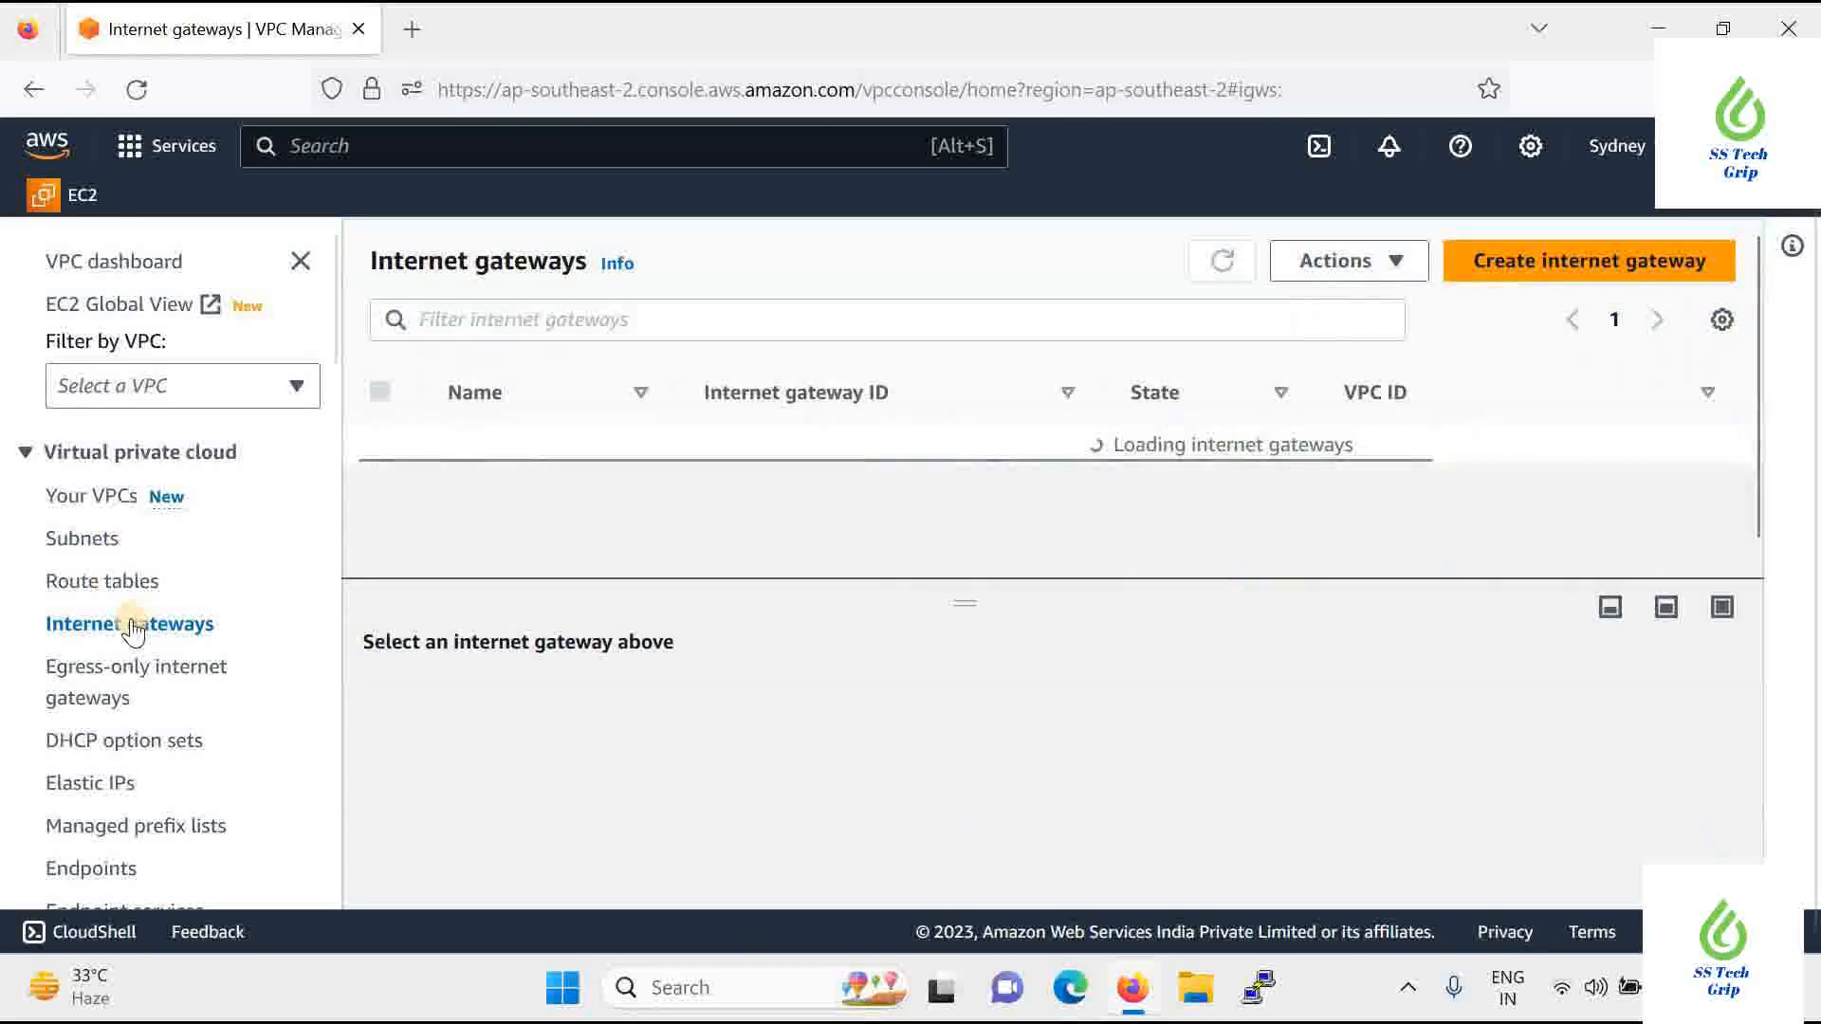
click(76, 503)
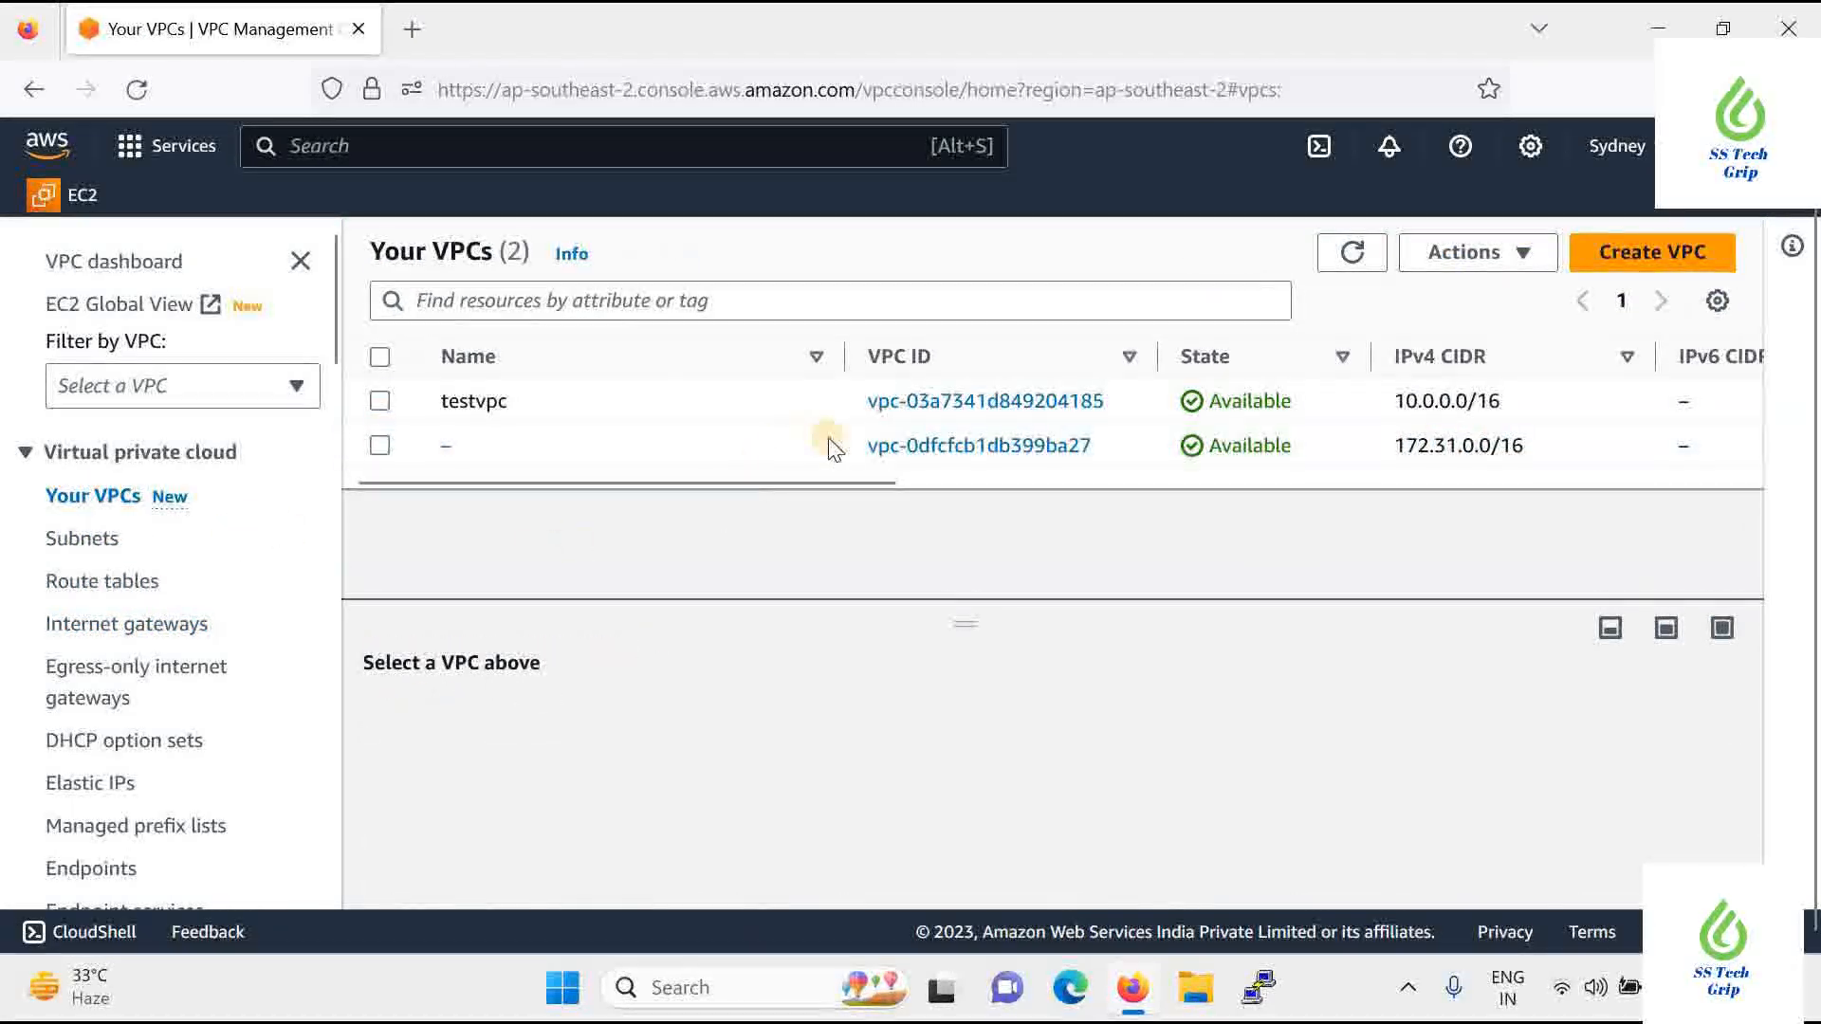
click(102, 533)
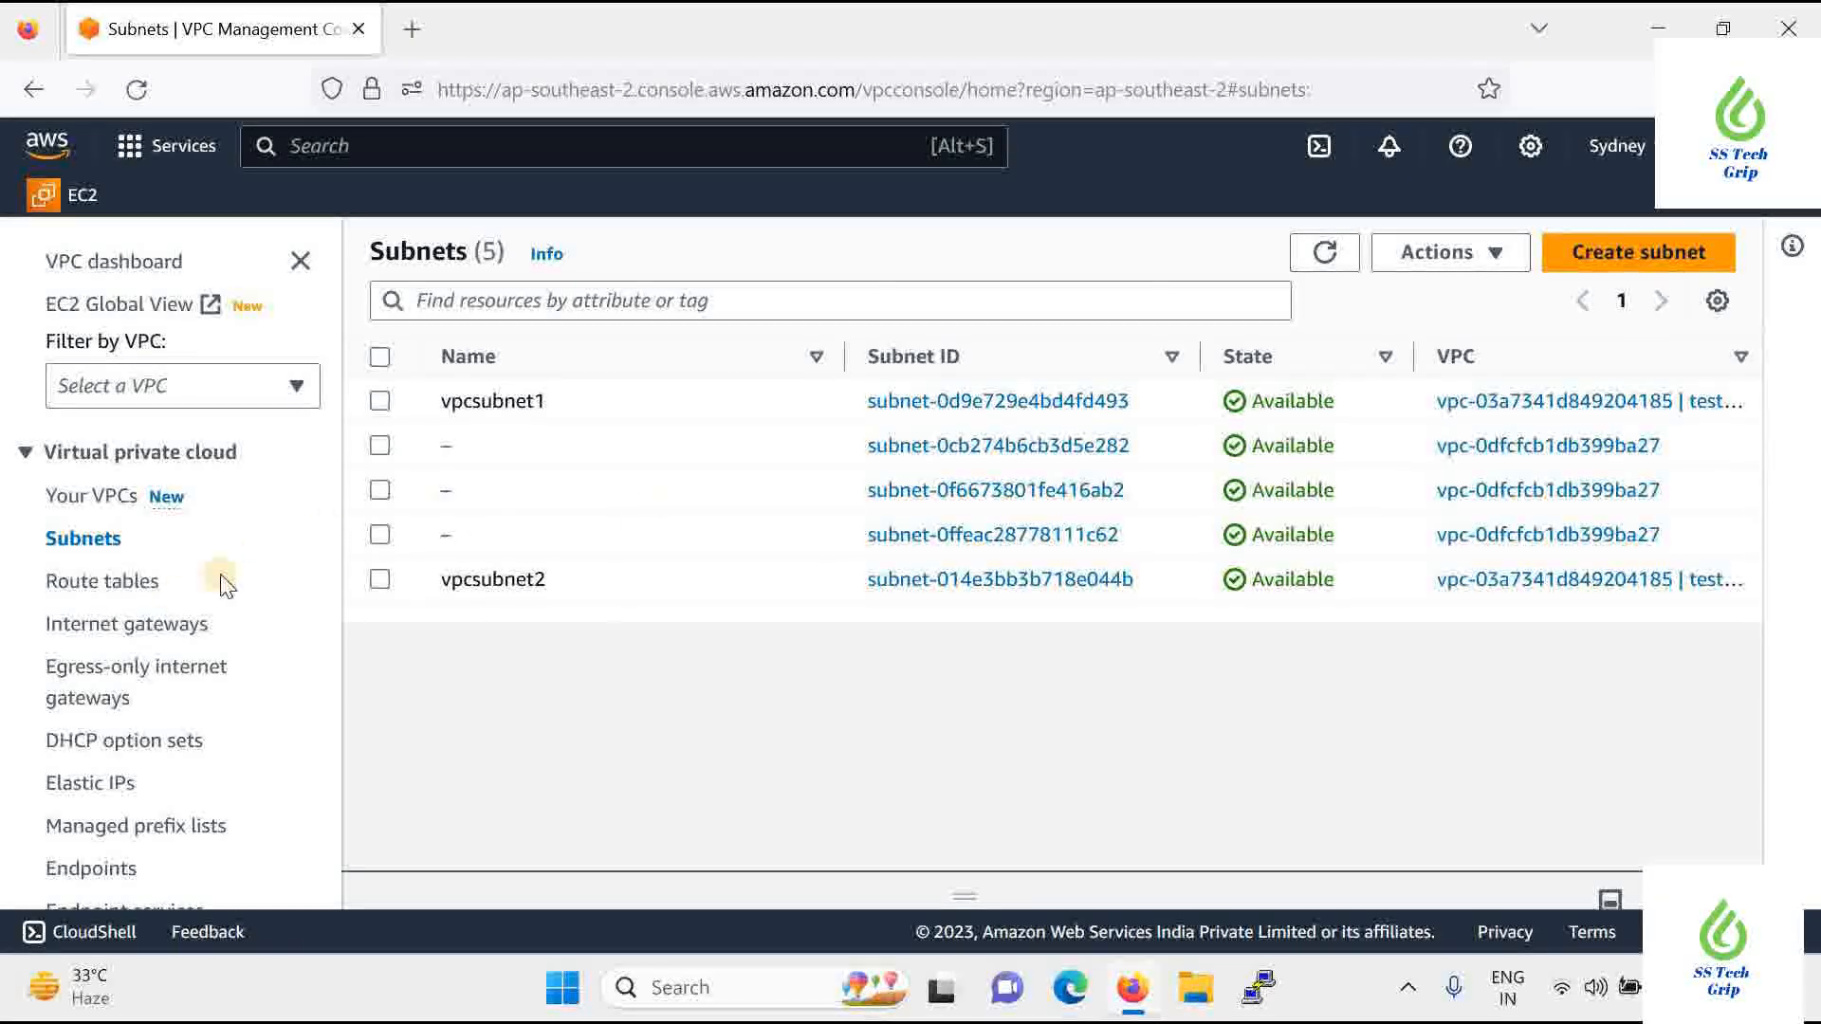
Search for ec2, open the EC2 service and list its running instances
click(548, 145)
text(vpc)
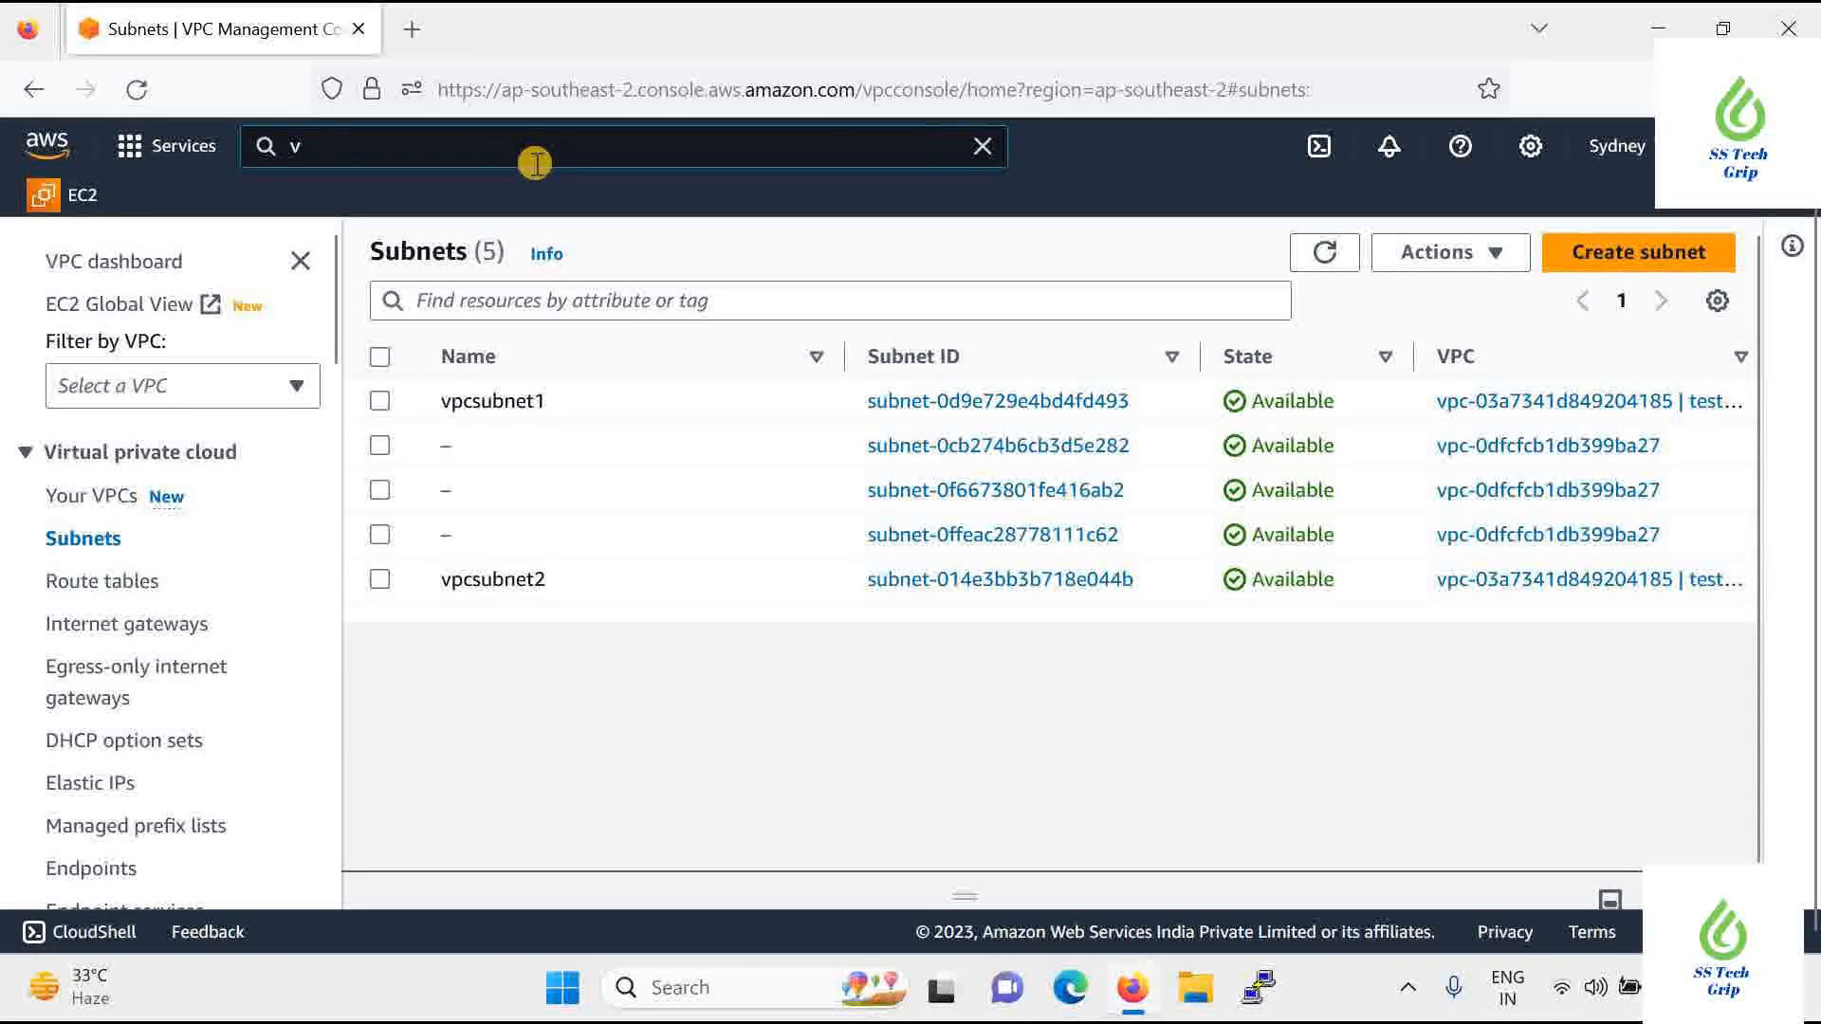
key(BackSpace)
key(BackSpace)
key(BackSpace)
text(ec2)
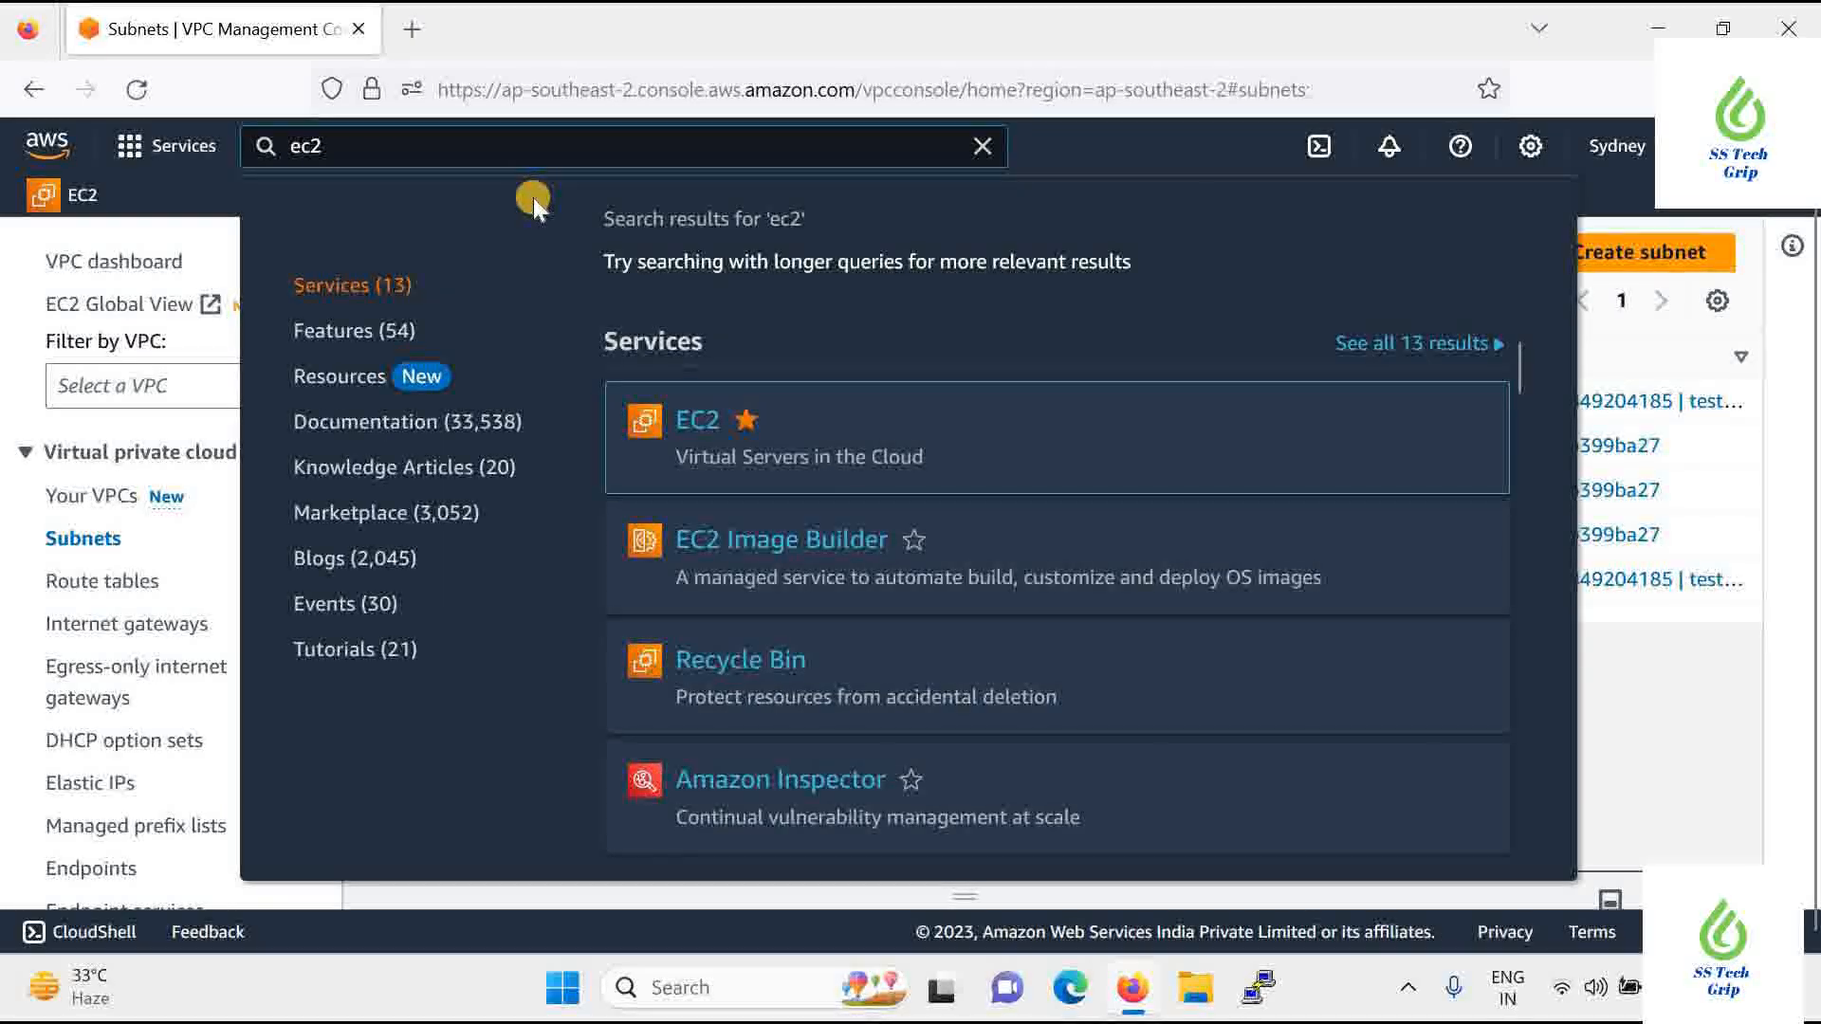
key(Return)
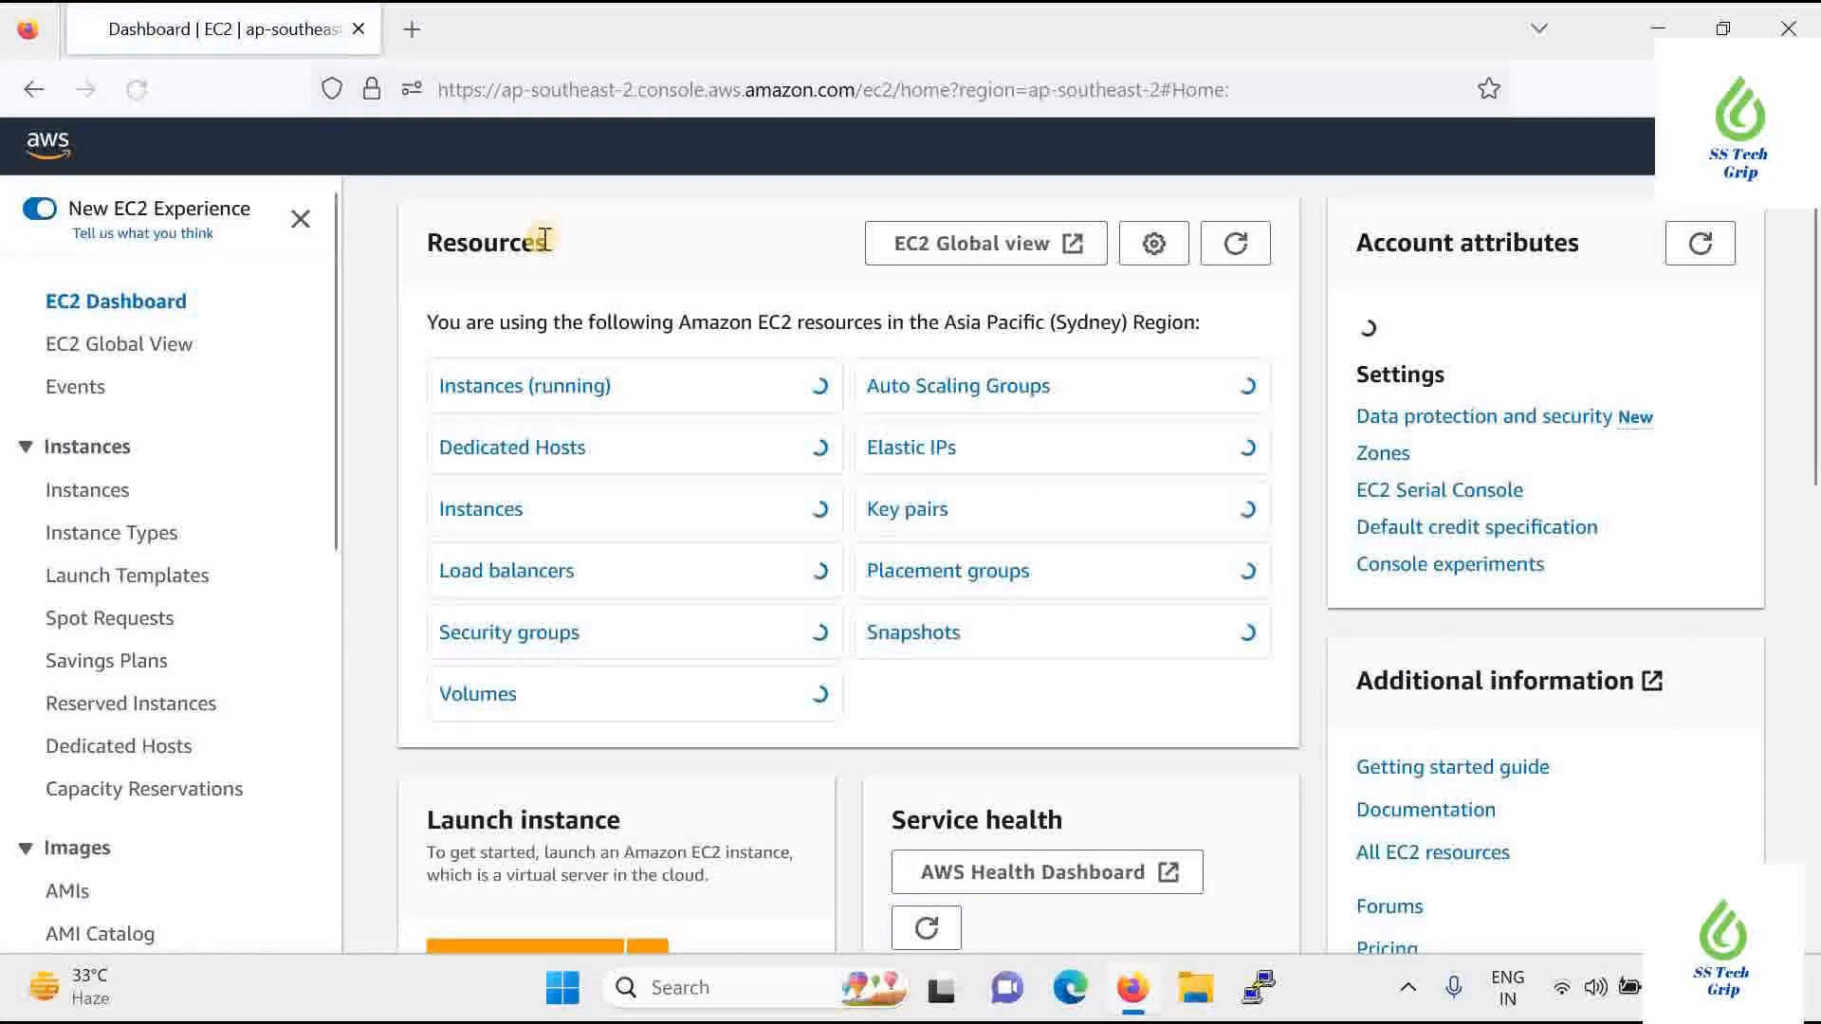
click(529, 441)
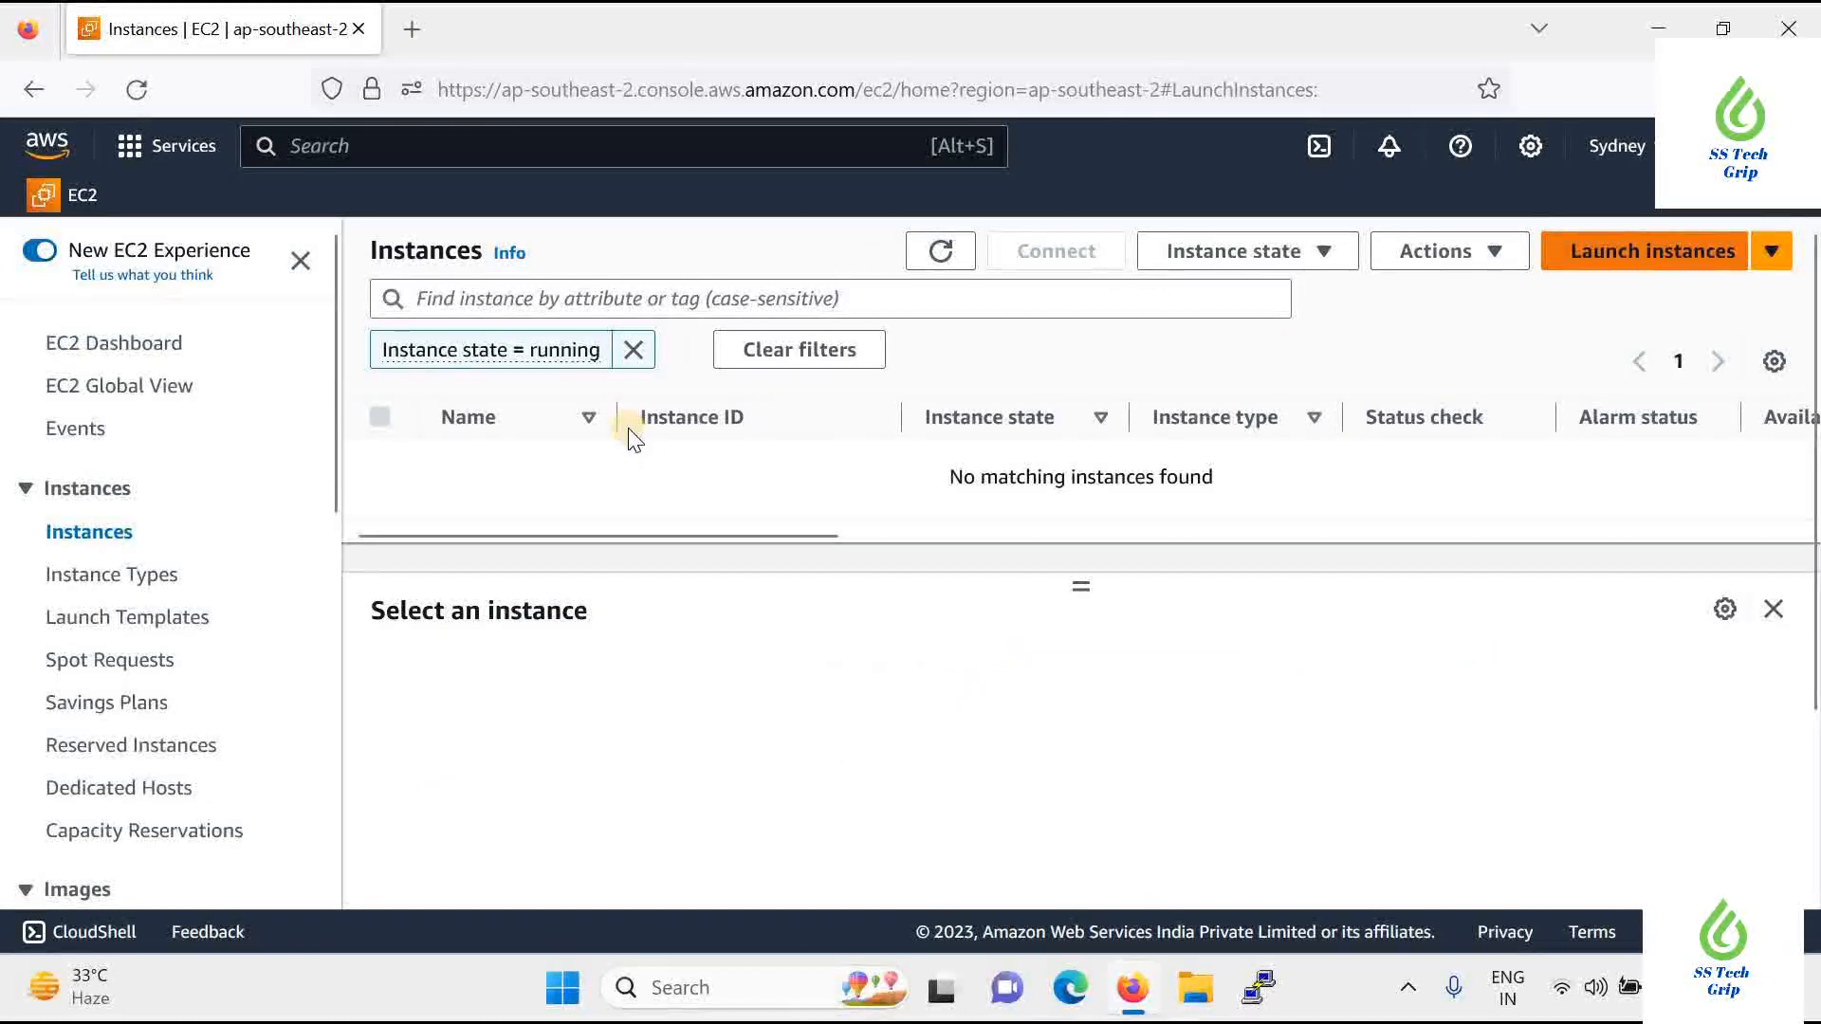
Start launching a new instance named myvpsvm with the Ubuntu Server 22.04 LTS (HVM), SSD Volume Type image
click(363, 643)
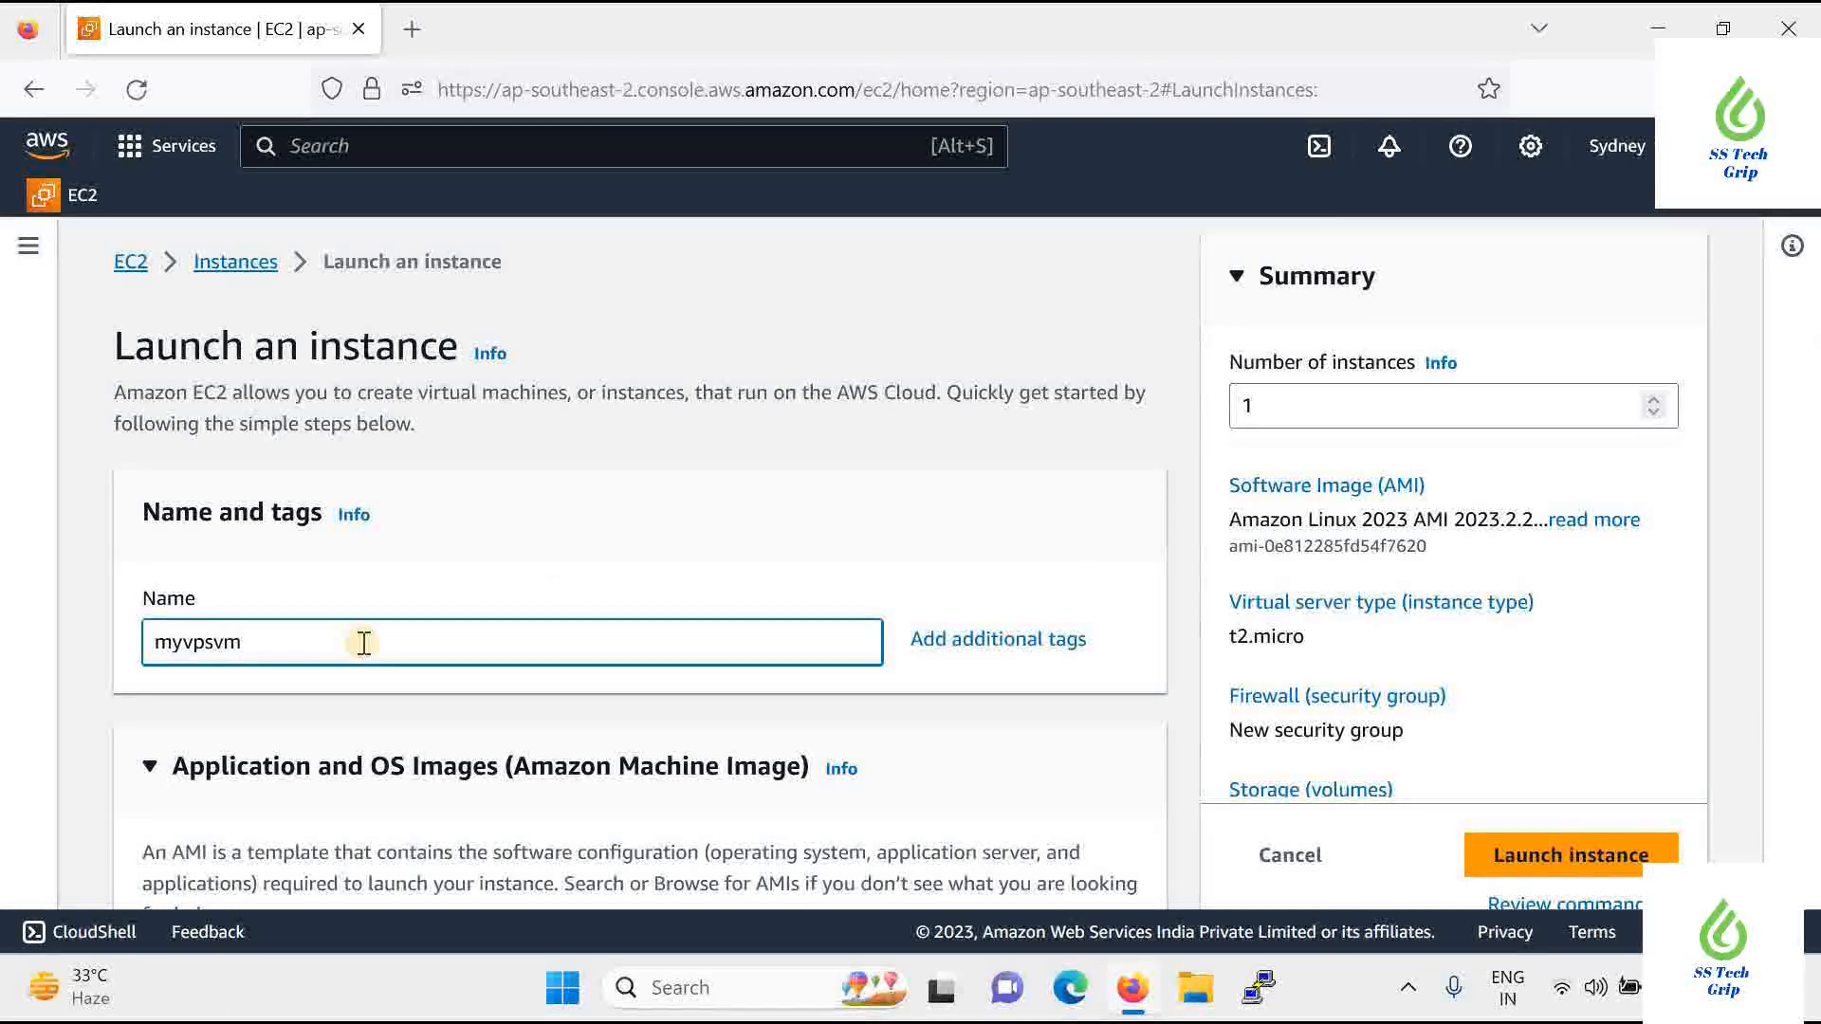
scroll(563, 559, down, 2)
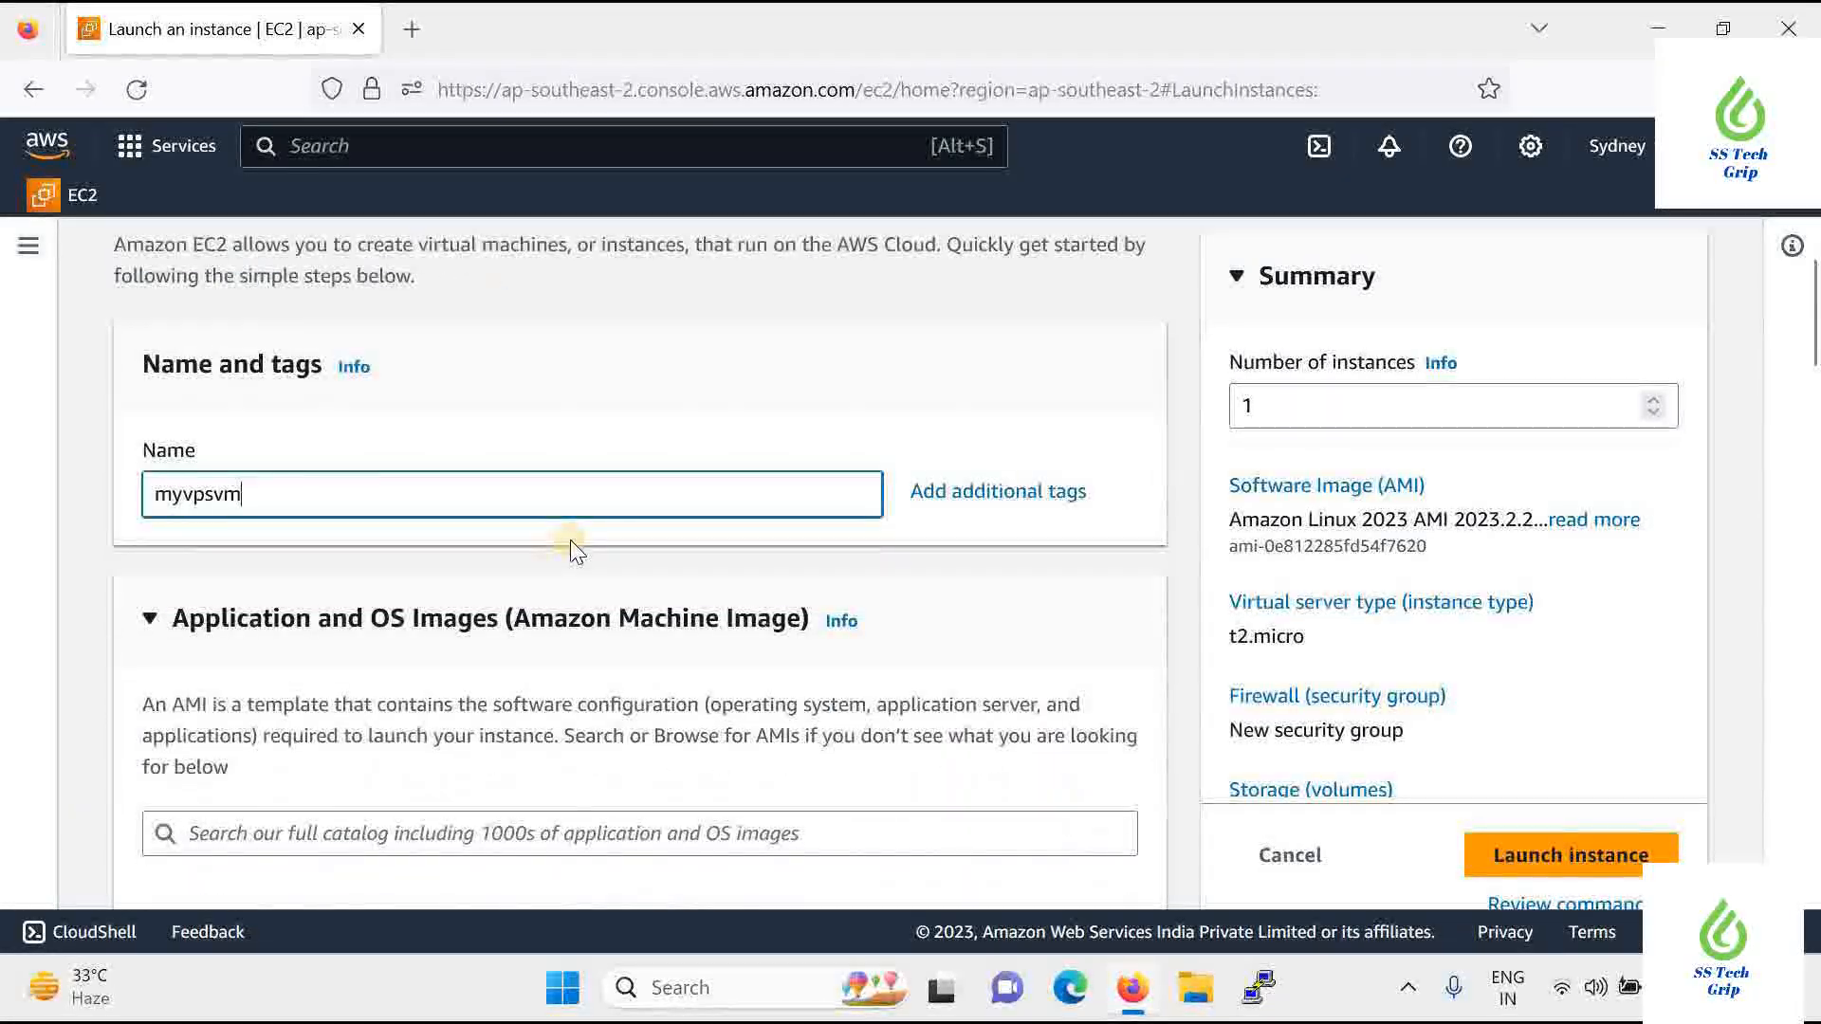
scroll(564, 545, down, 3)
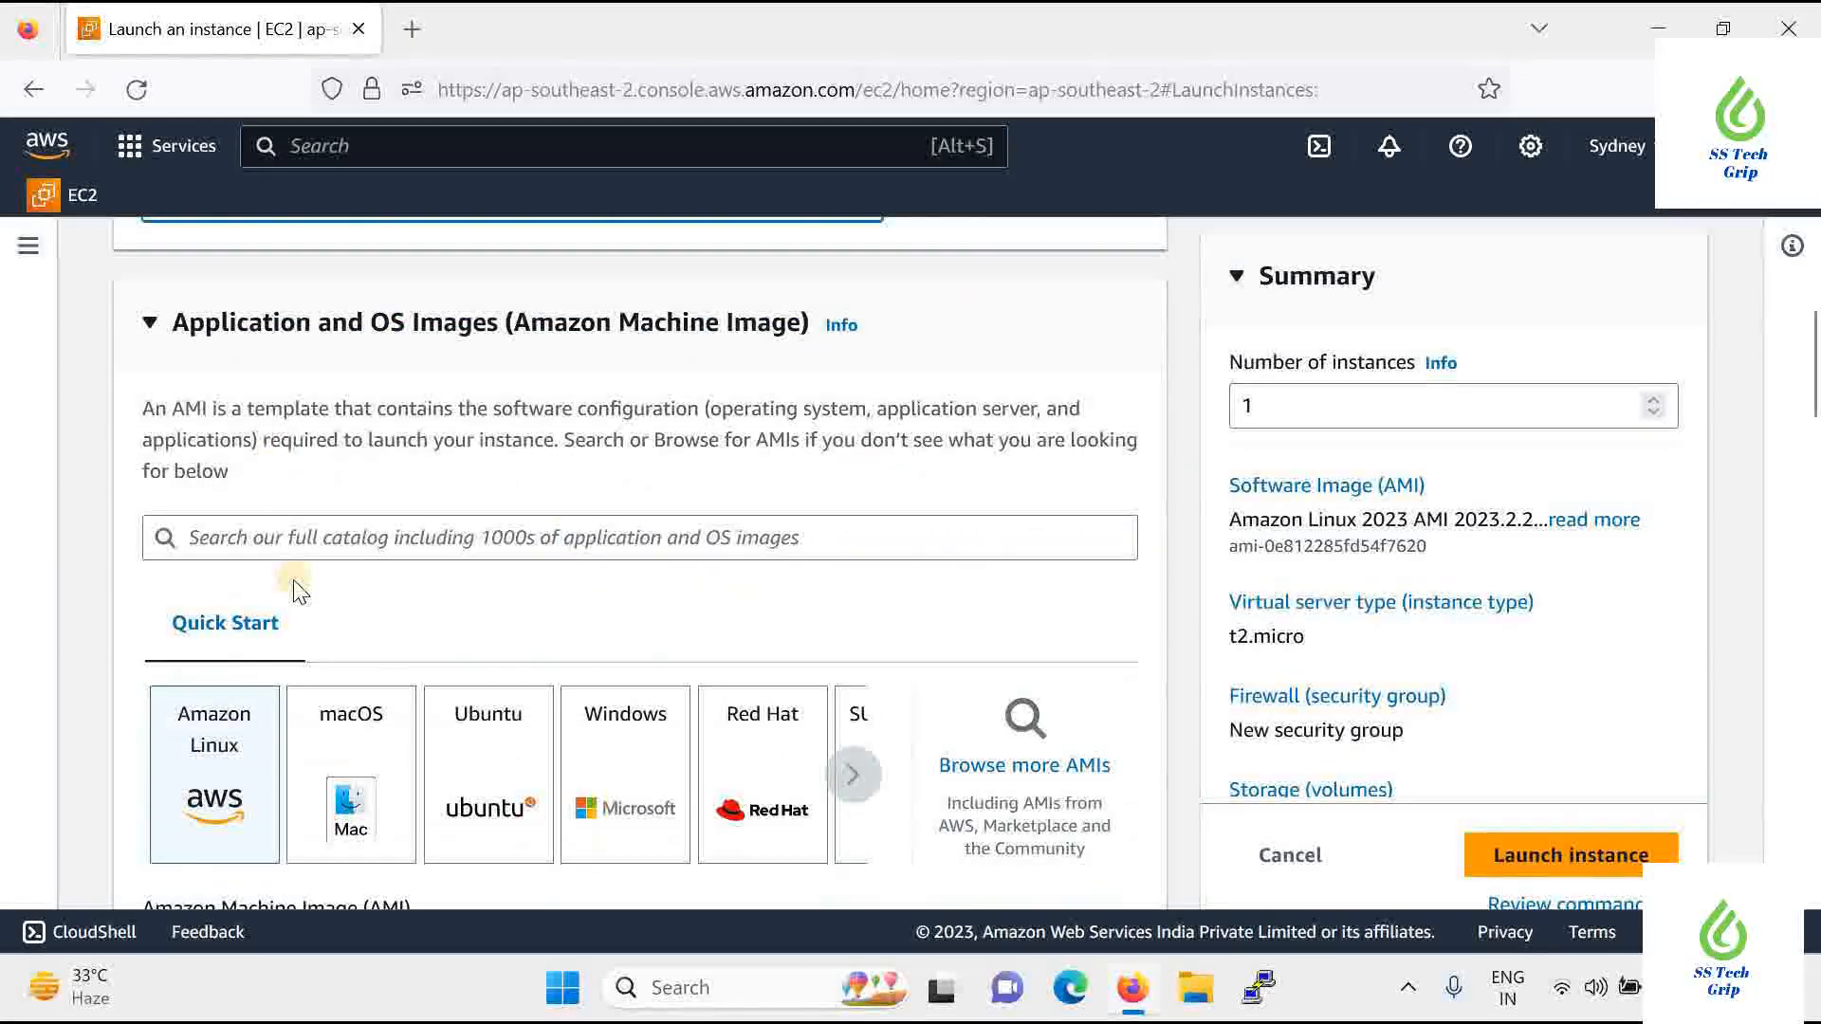
scroll(508, 626, down, 2)
click(502, 622)
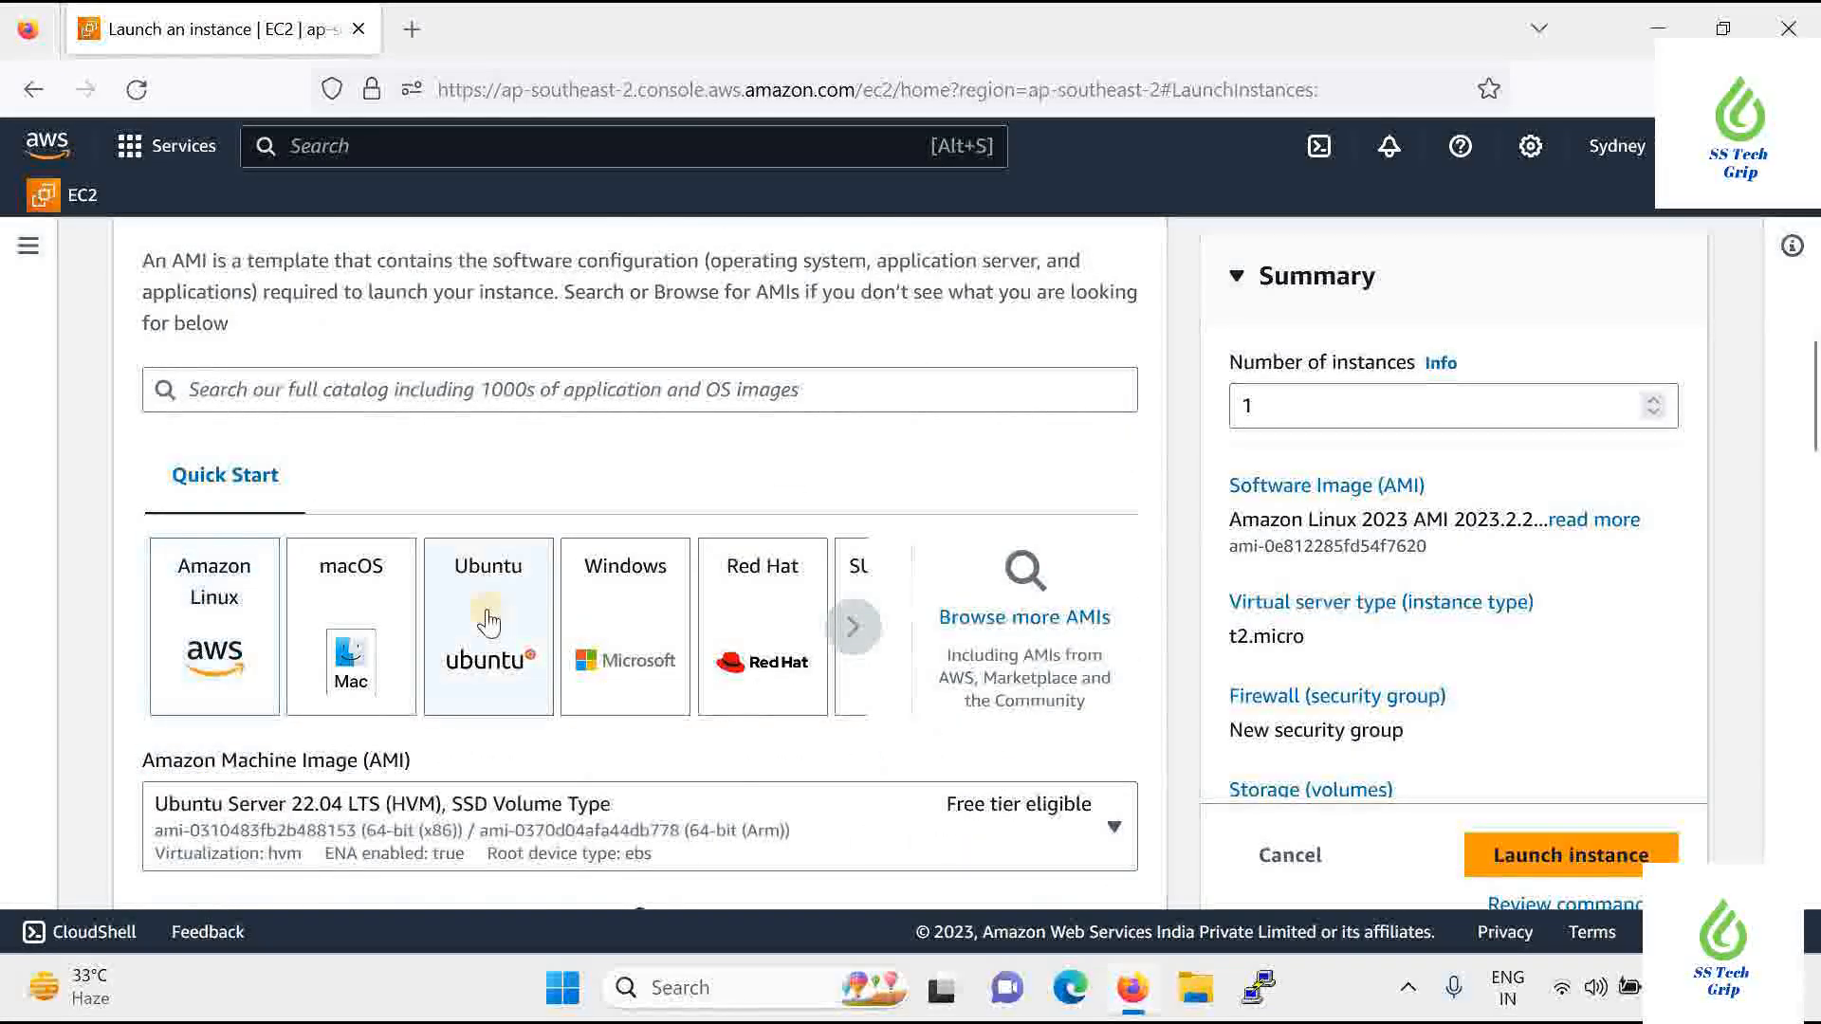
scroll(489, 619, down, 5)
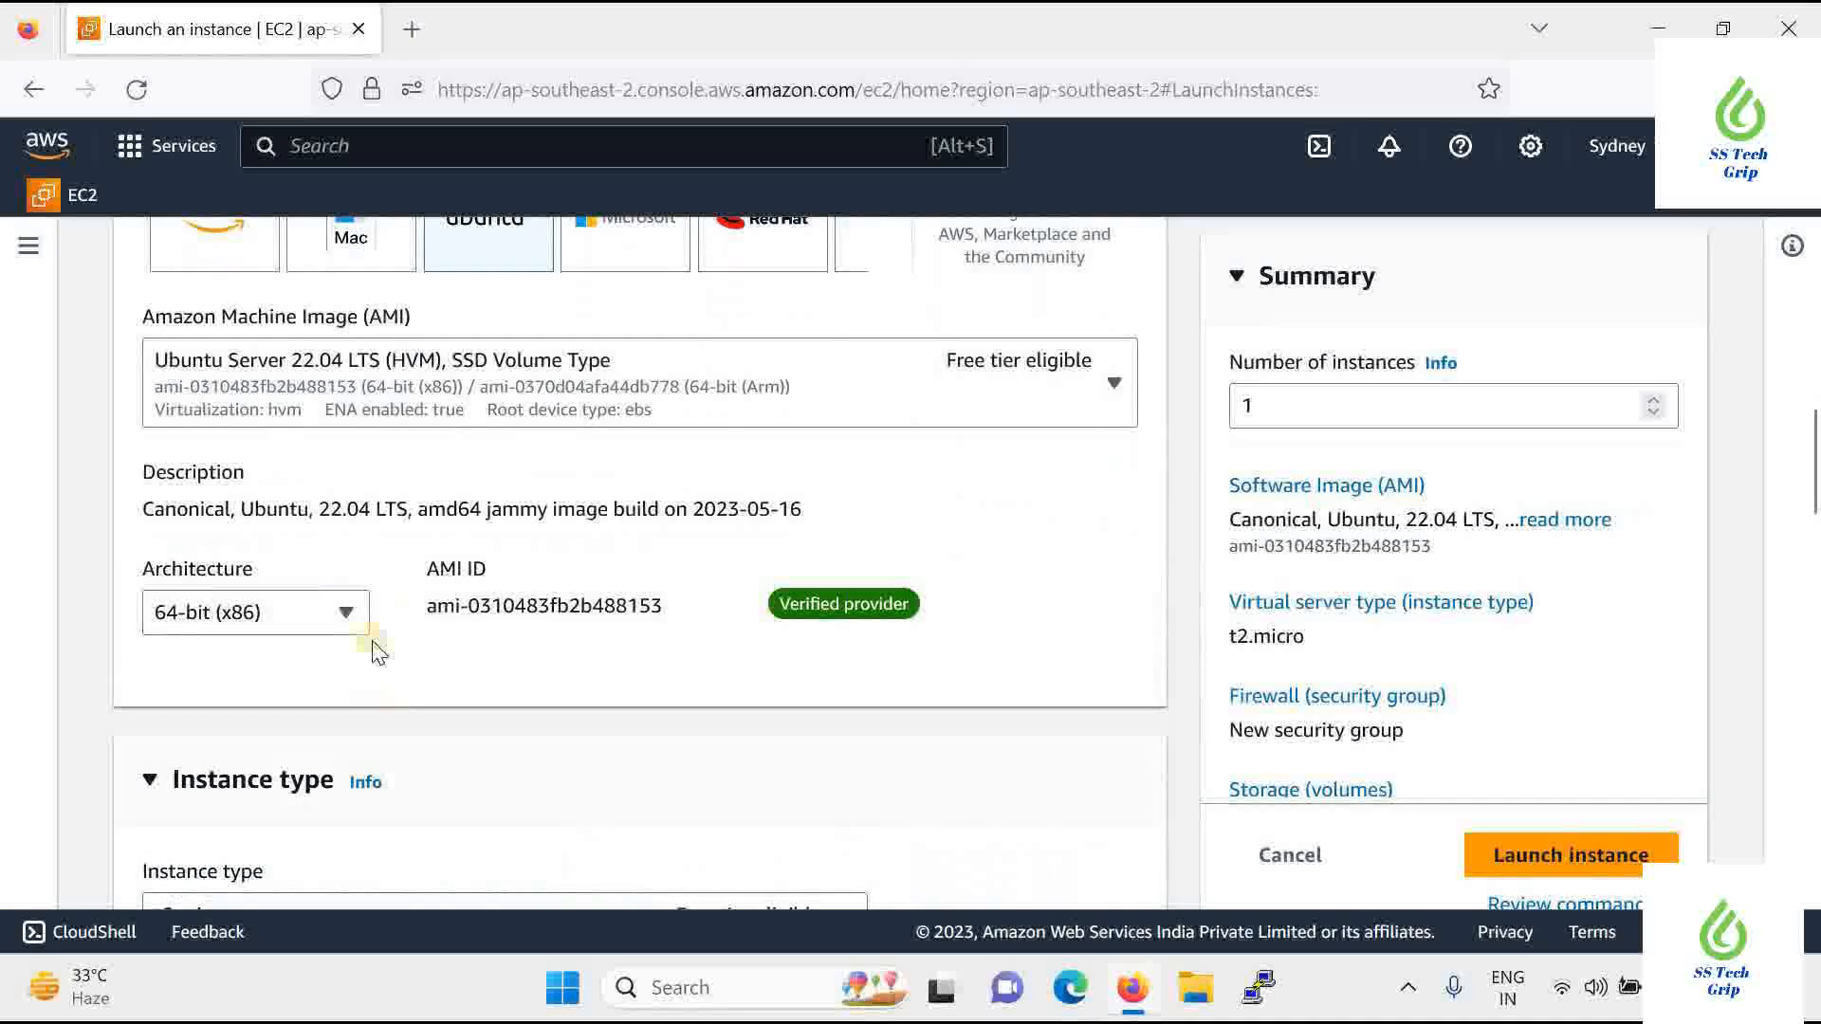
Keep the t2.micro instance type and choose the existing key pair test1 for login
scroll(531, 607, down, 5)
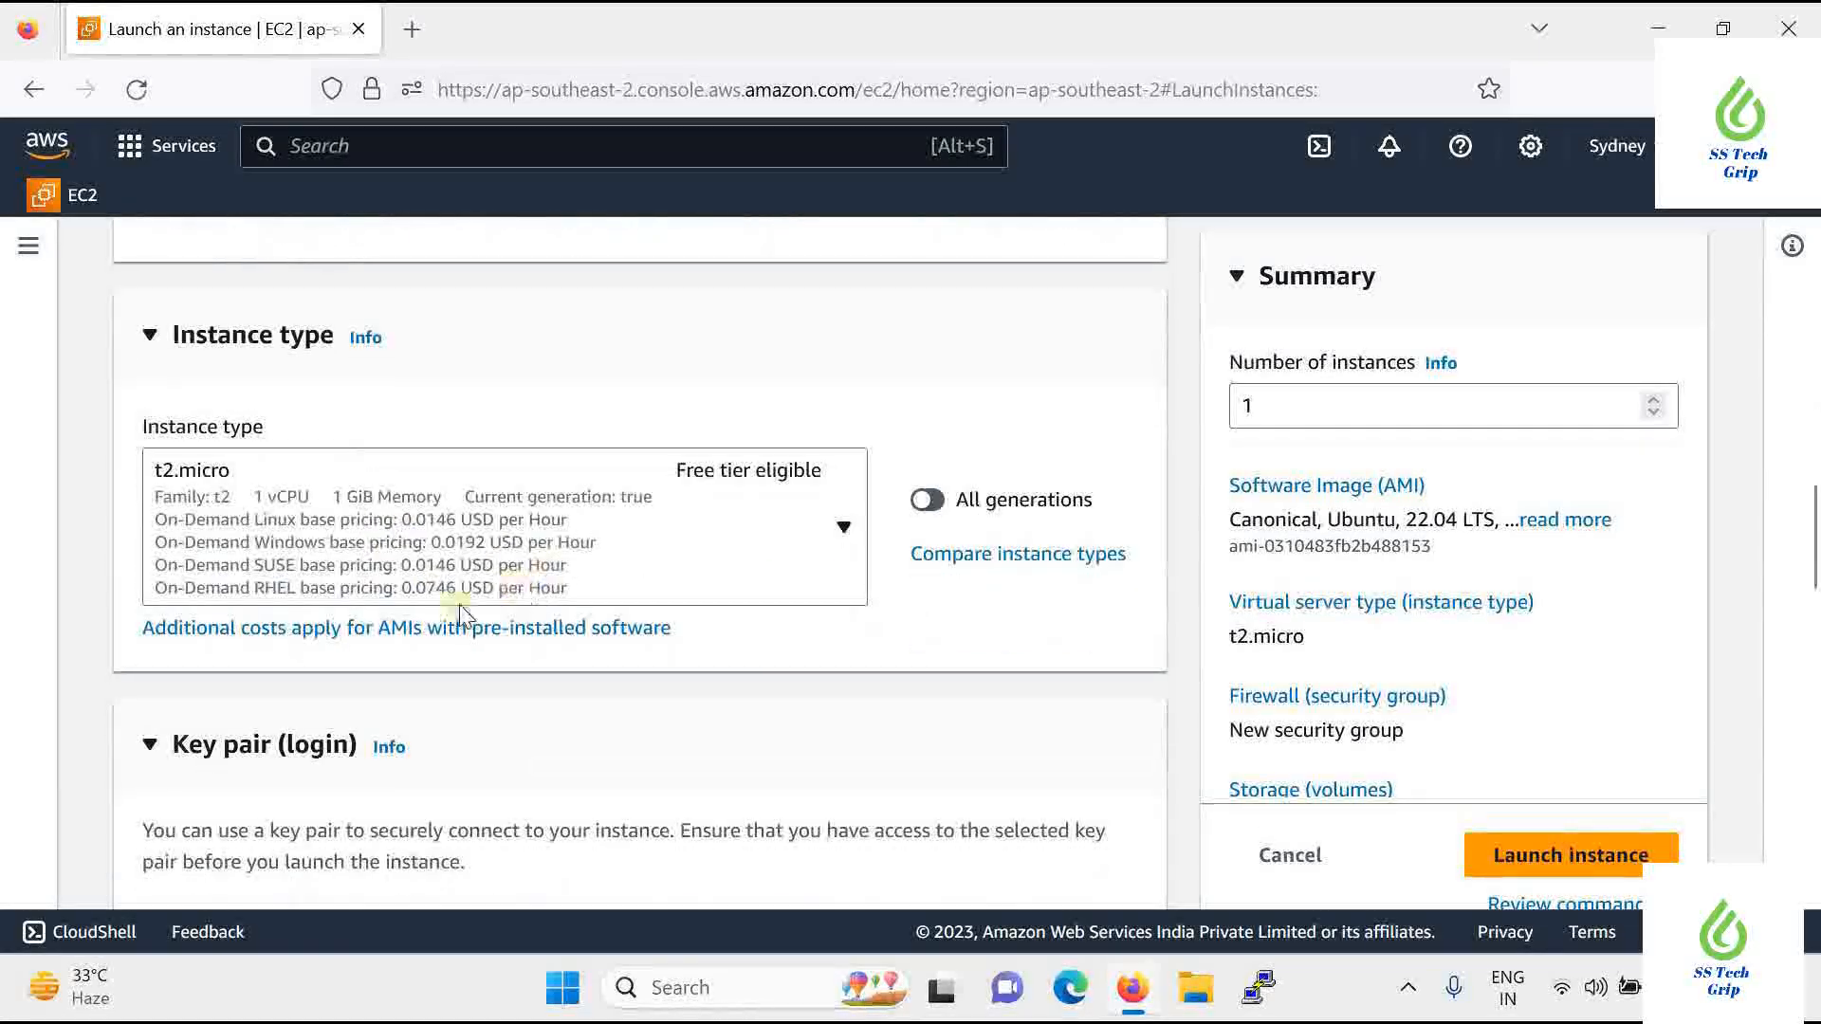
scroll(468, 617, down, 3)
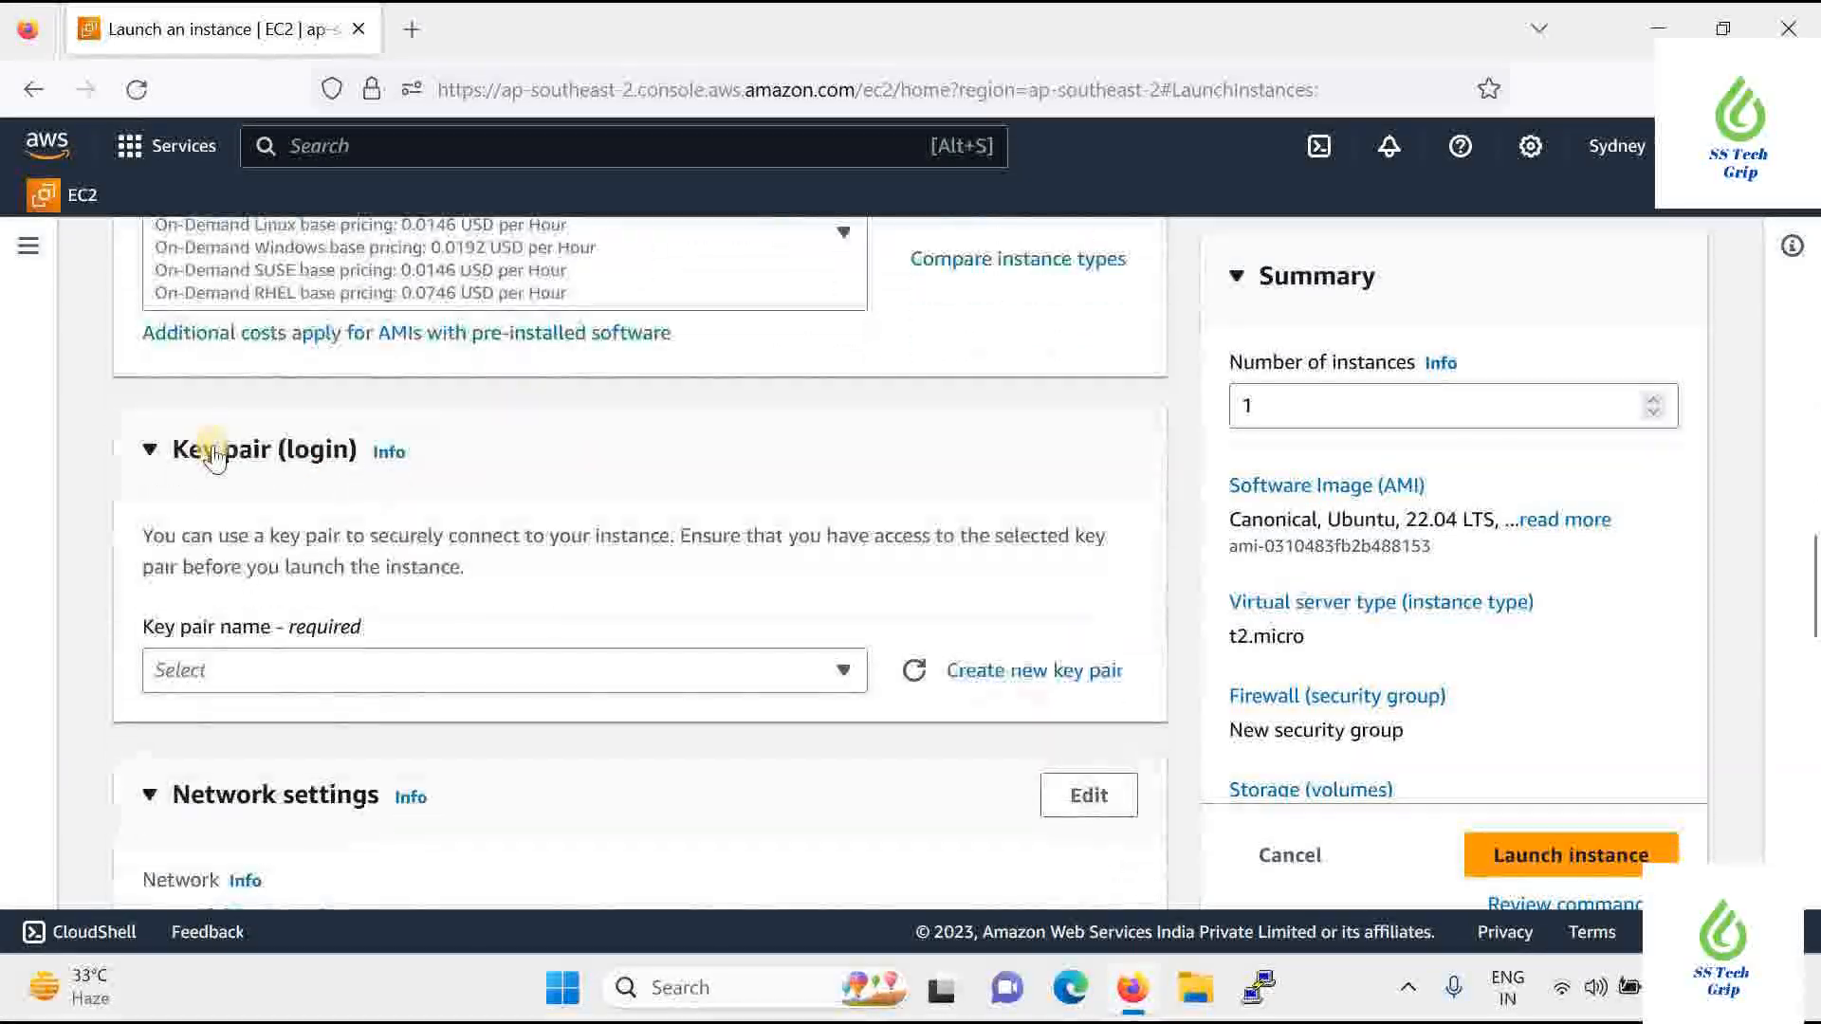
click(346, 681)
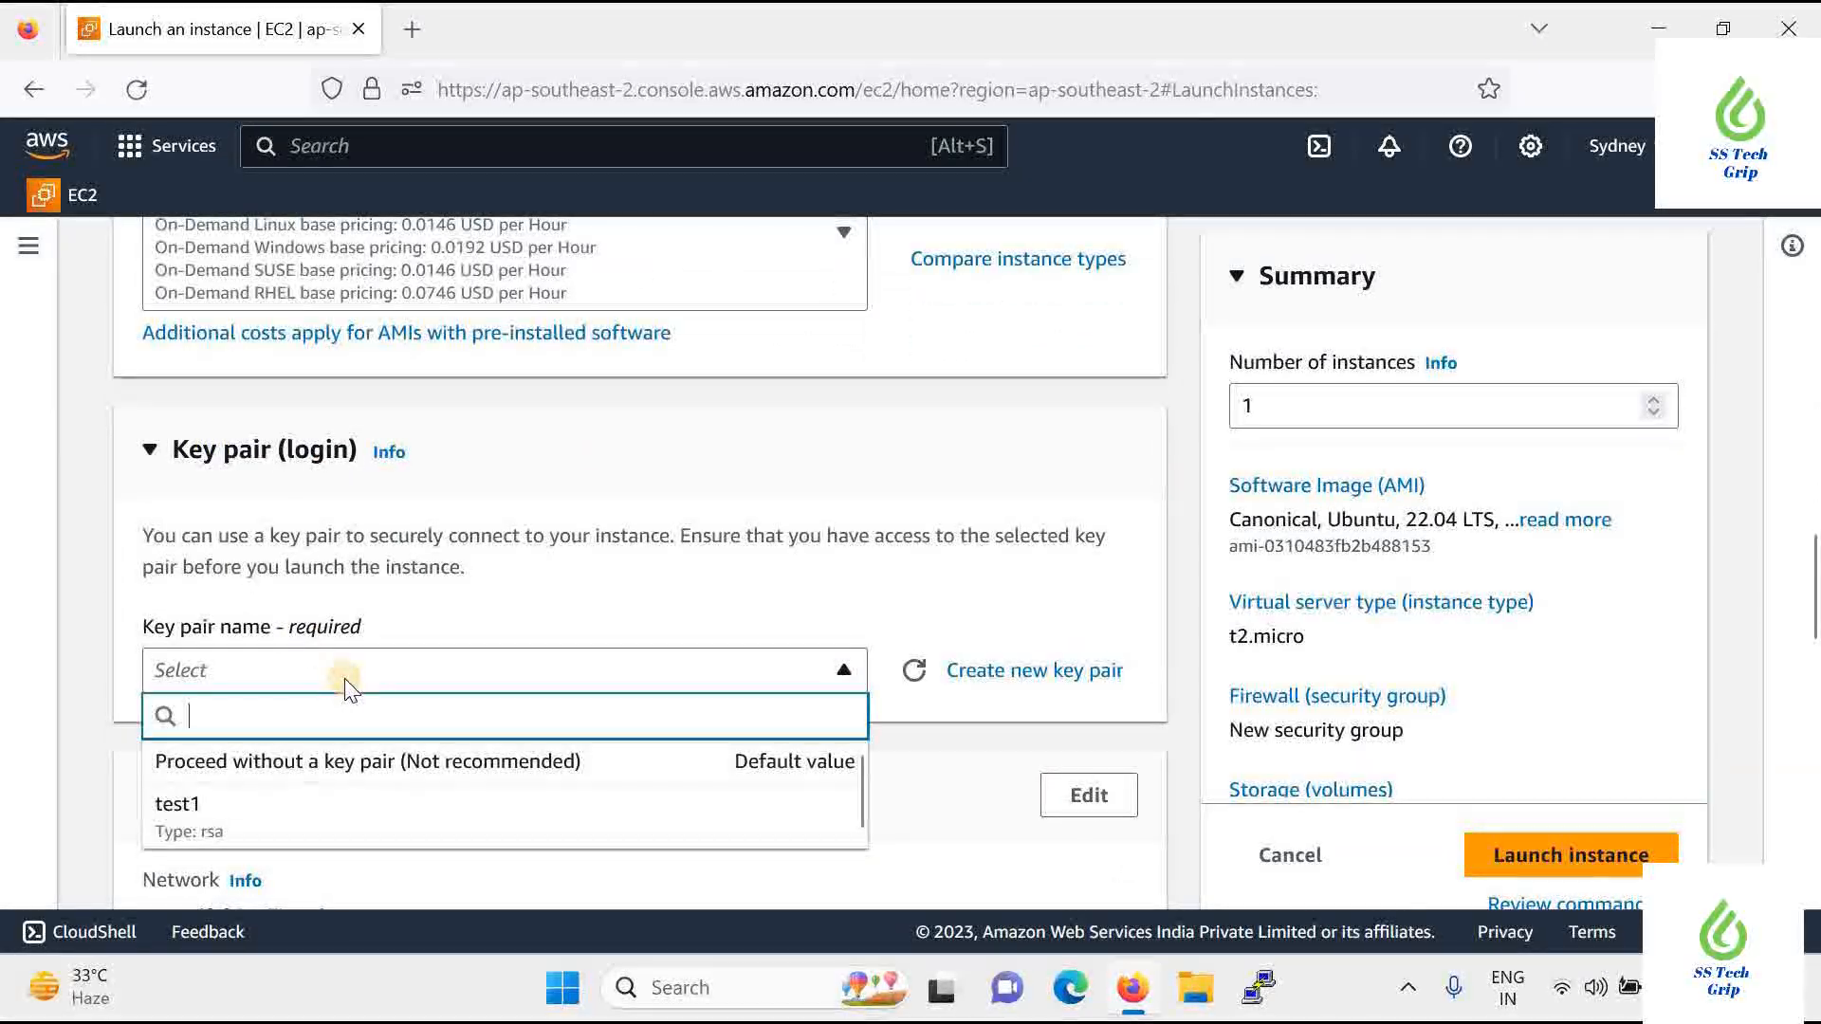
click(265, 821)
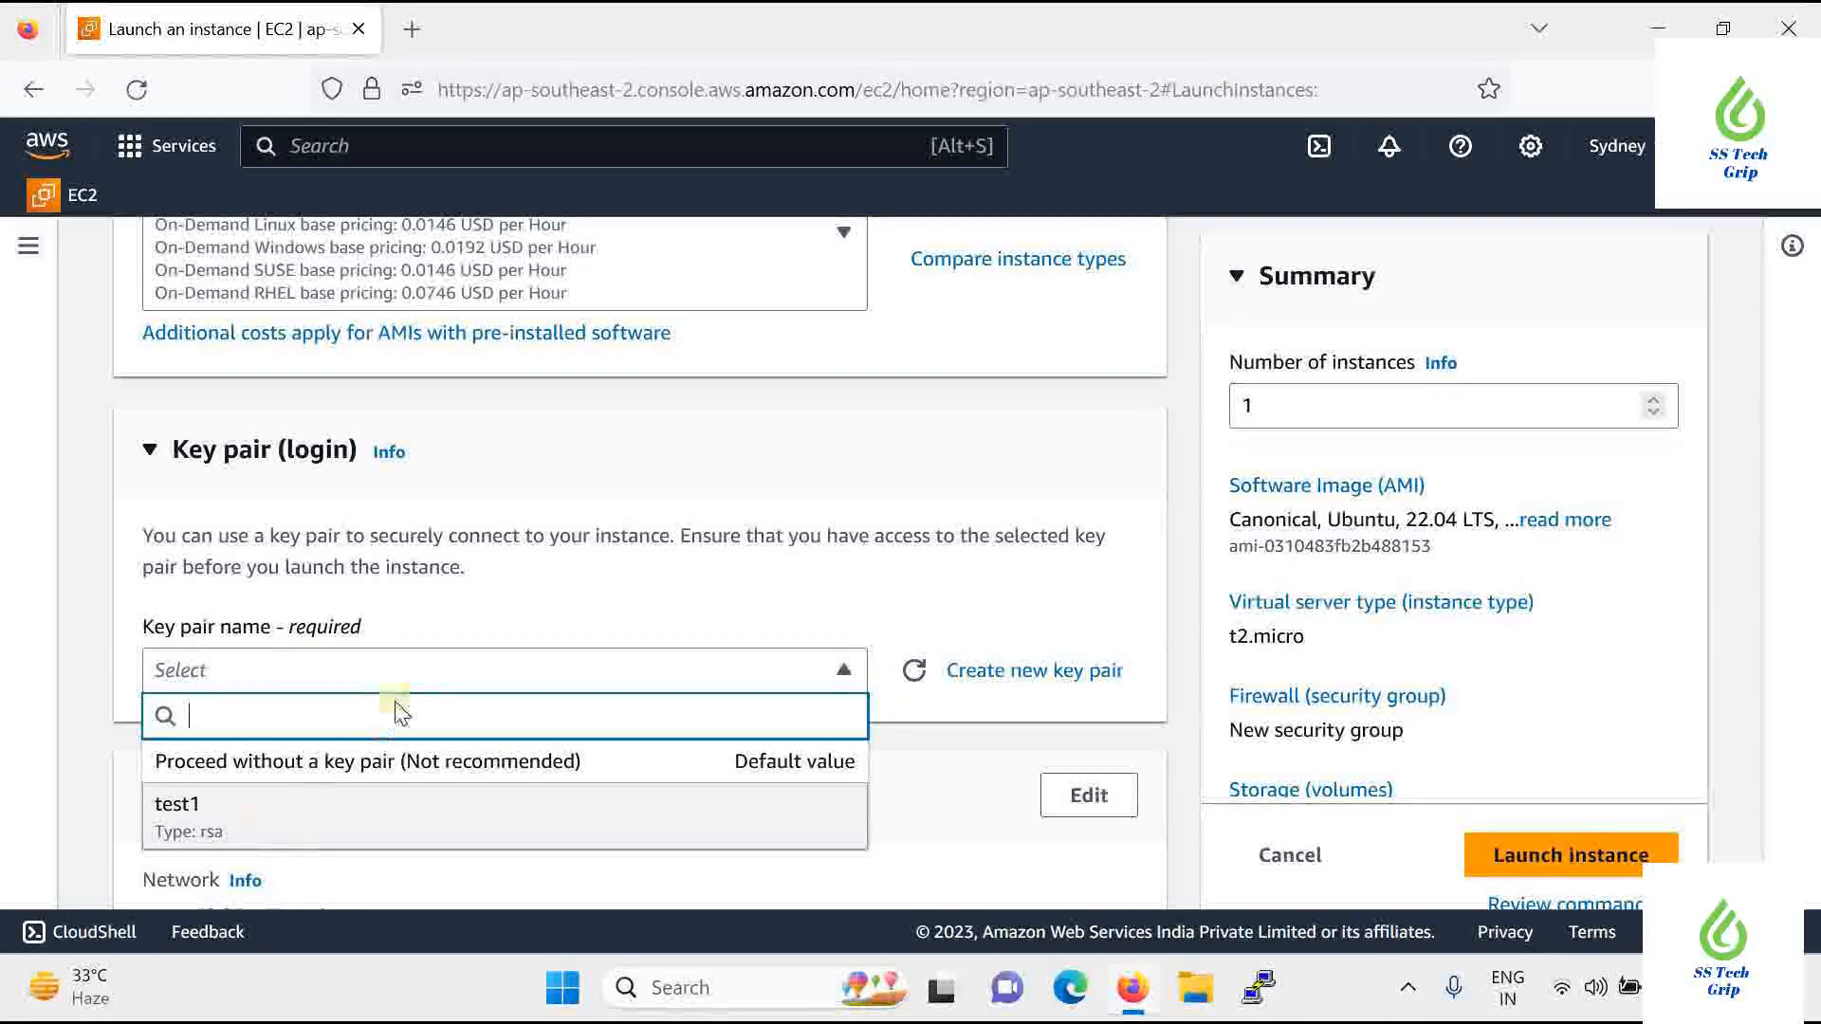
Edit the instance's network settings and choose testvpc (10.0.0.0/16) as its VPC
scroll(407, 651, down, 3)
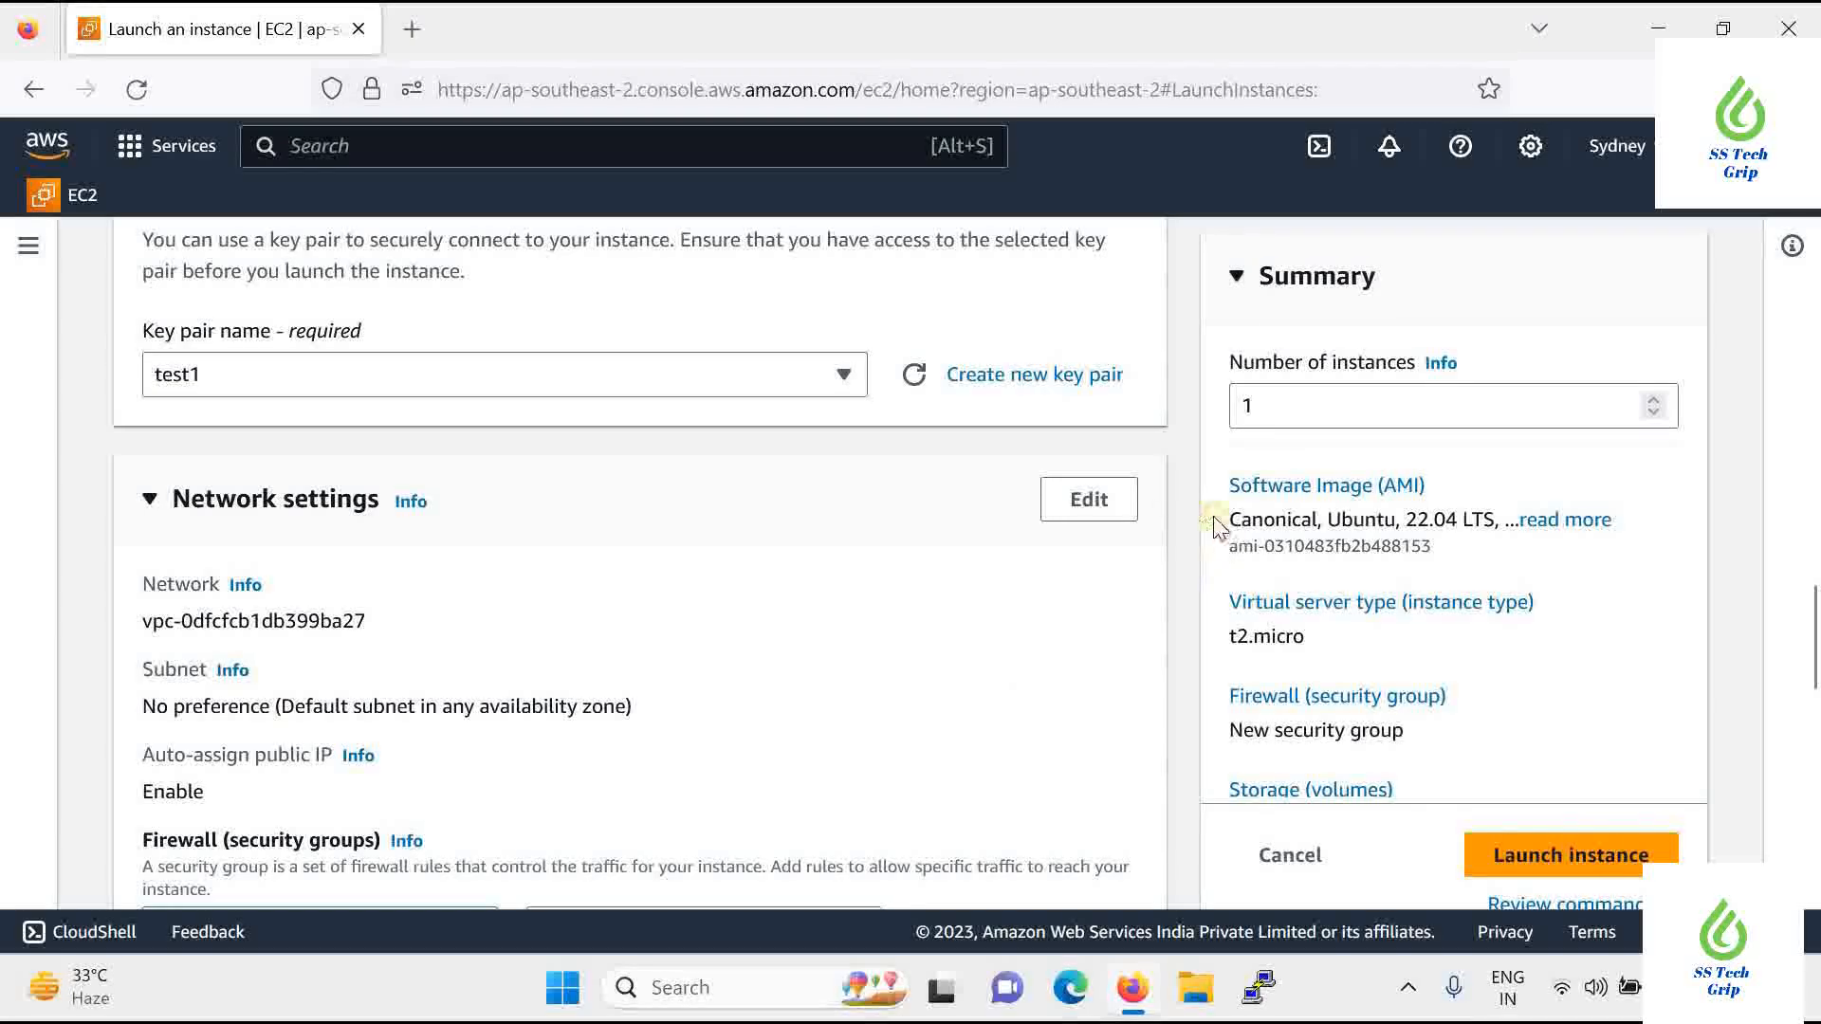
click(1091, 501)
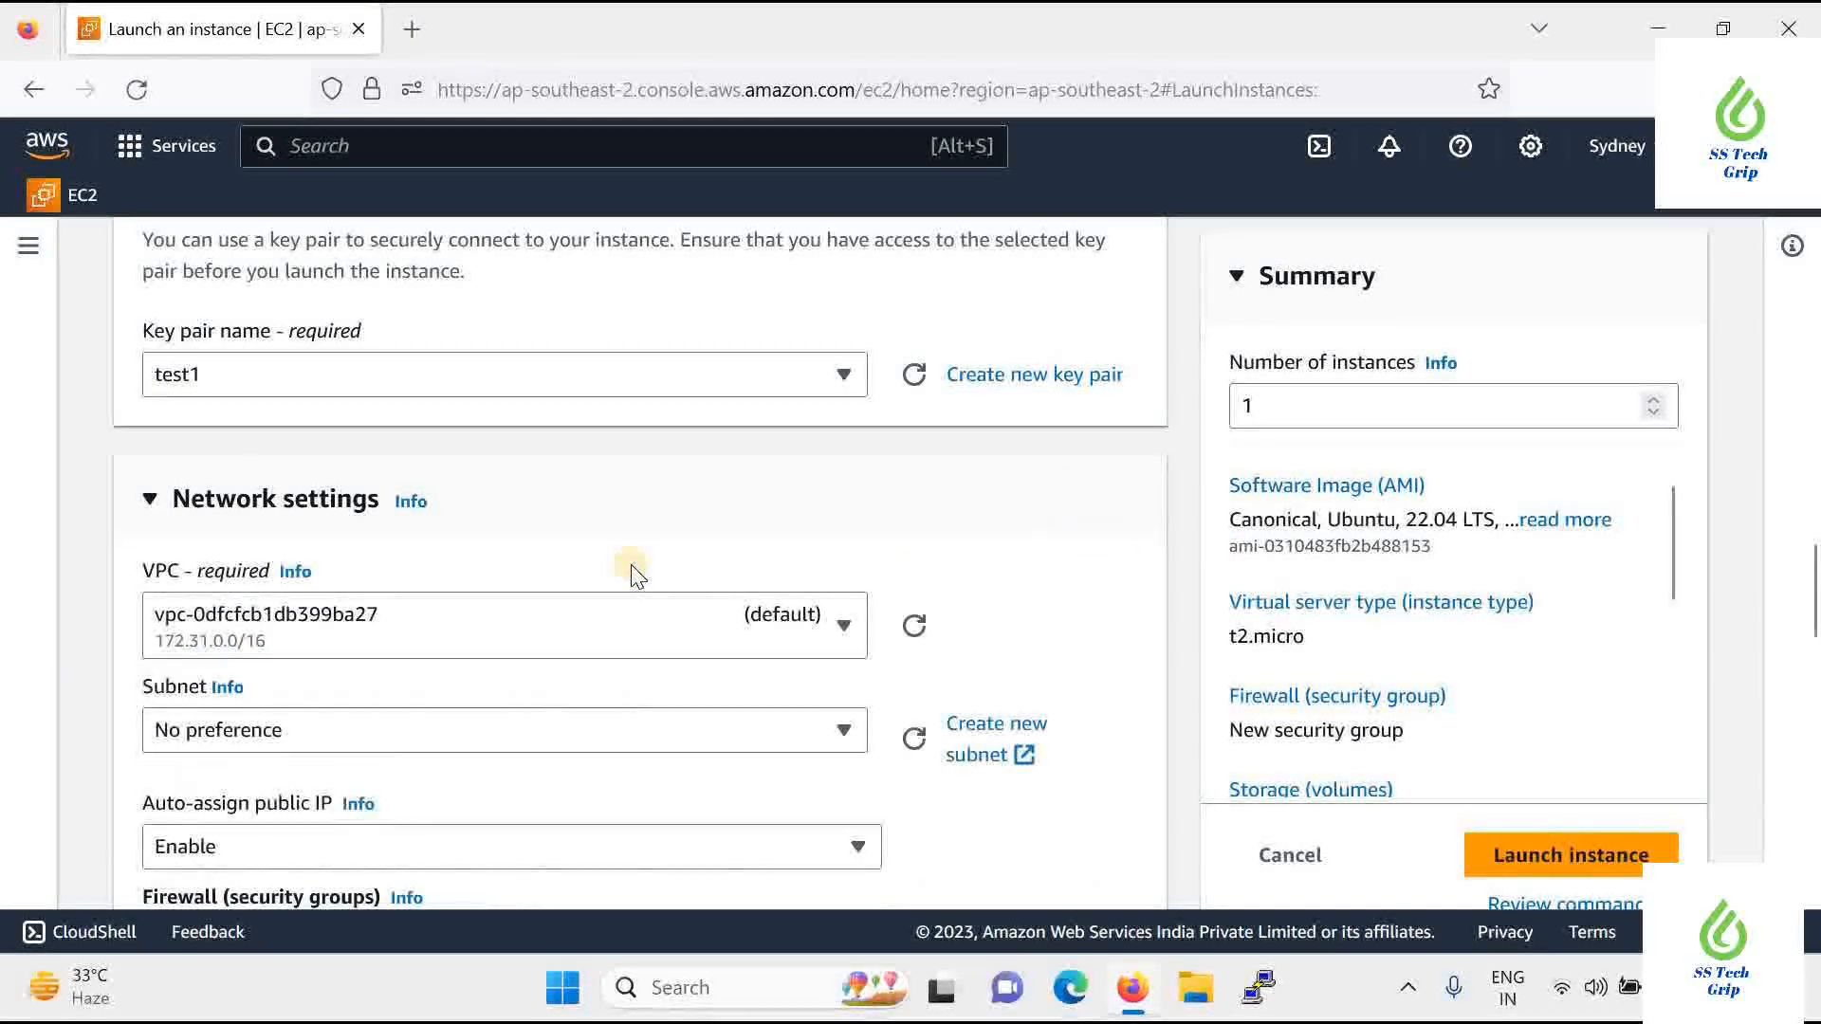
scroll(632, 570, down, 1)
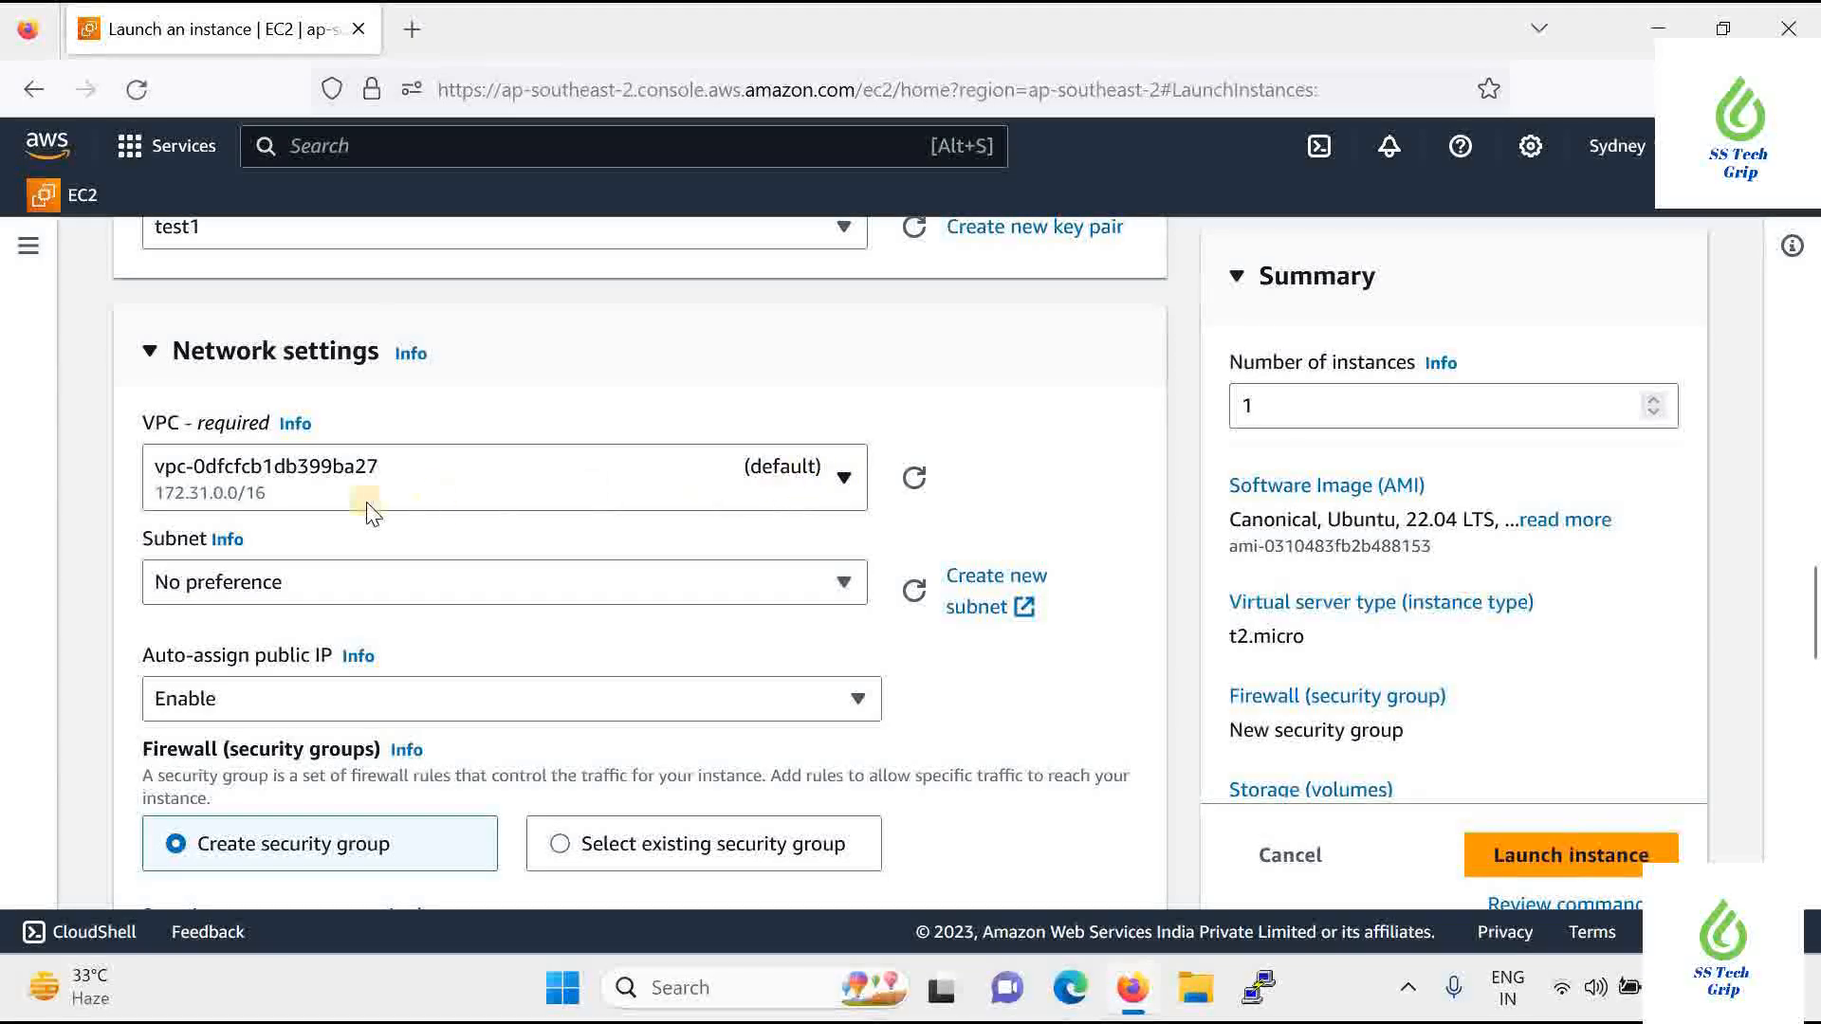
click(840, 477)
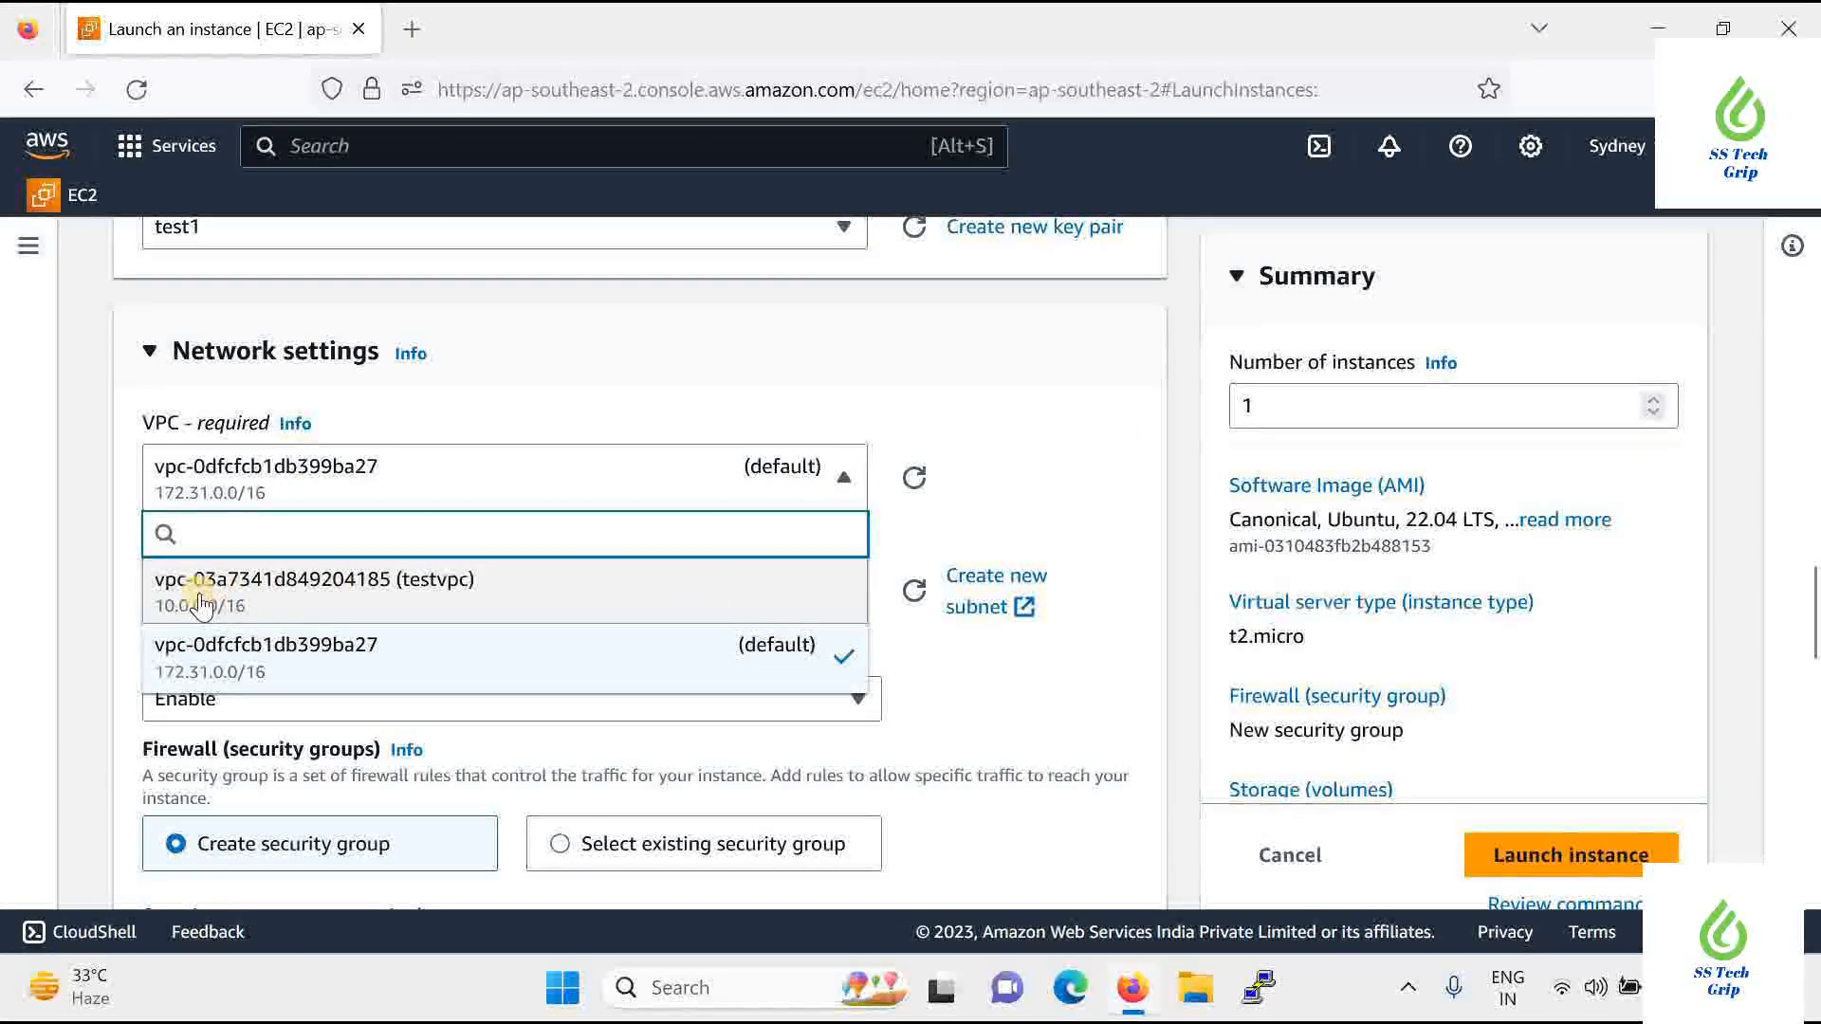
click(493, 595)
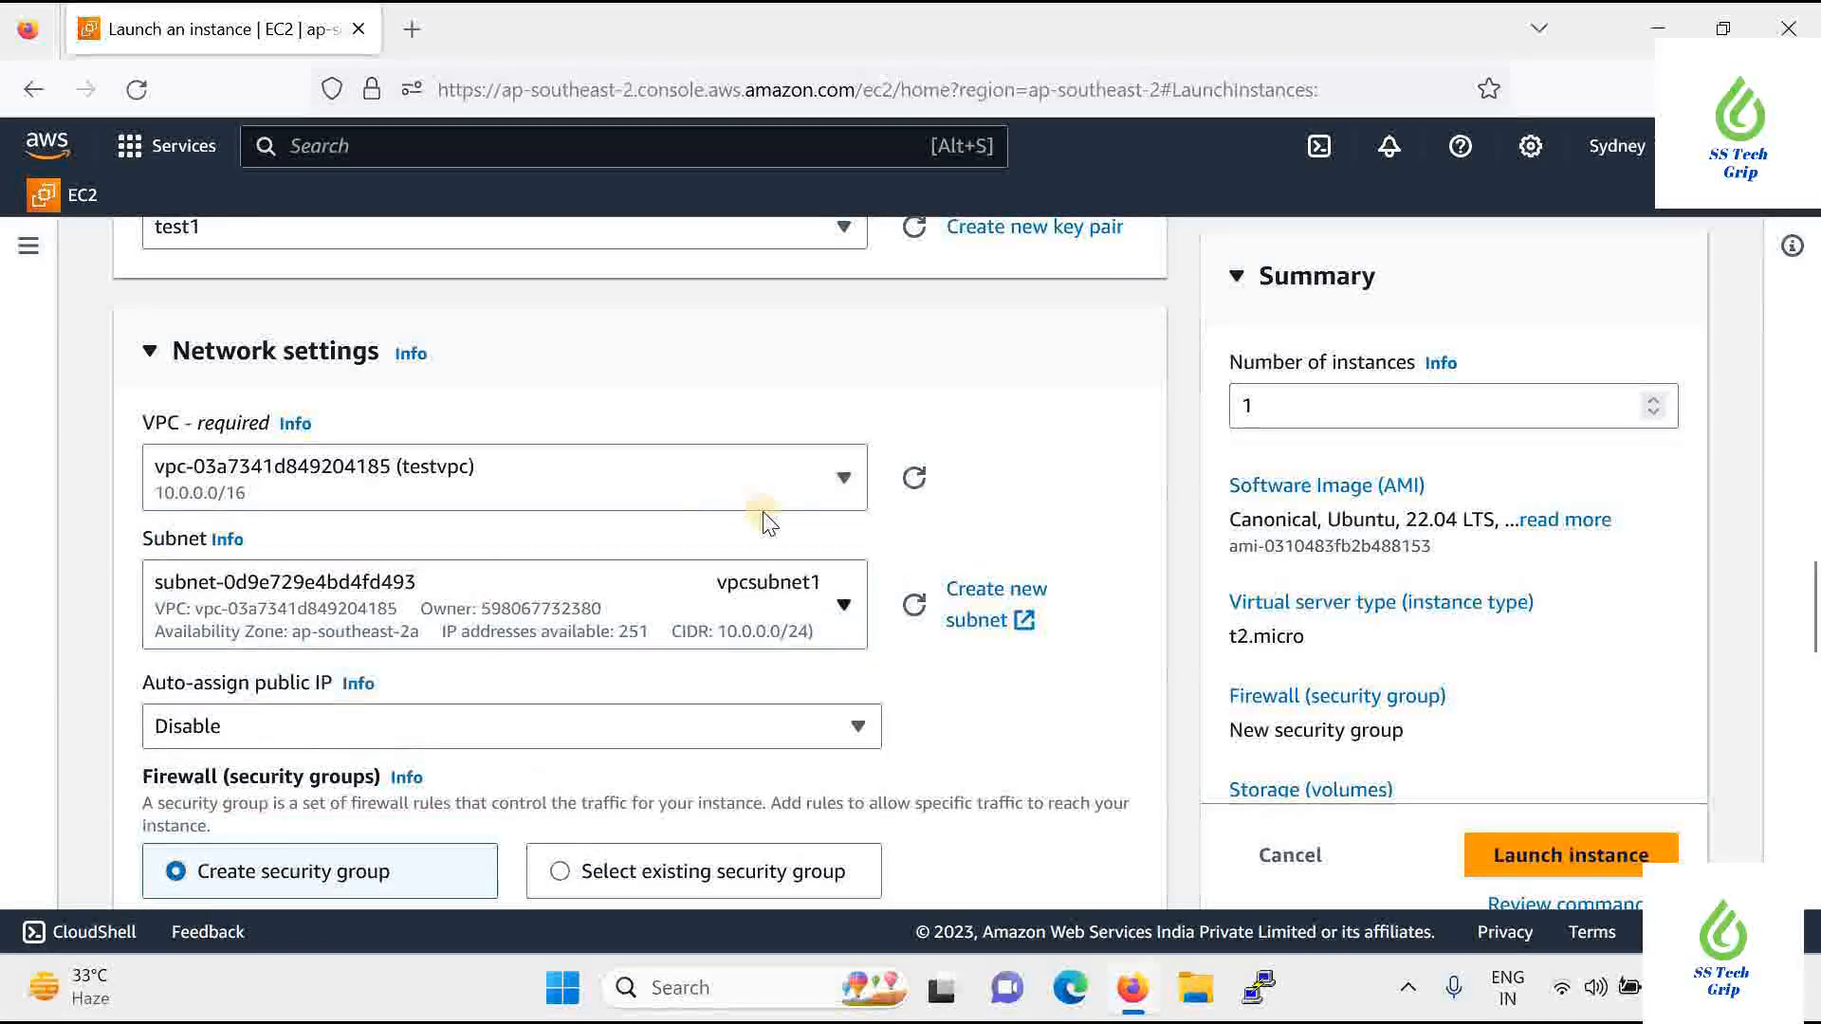
Try enabling auto-assign public IP for the instance and set it back to Disable
scroll(497, 628, down, 3)
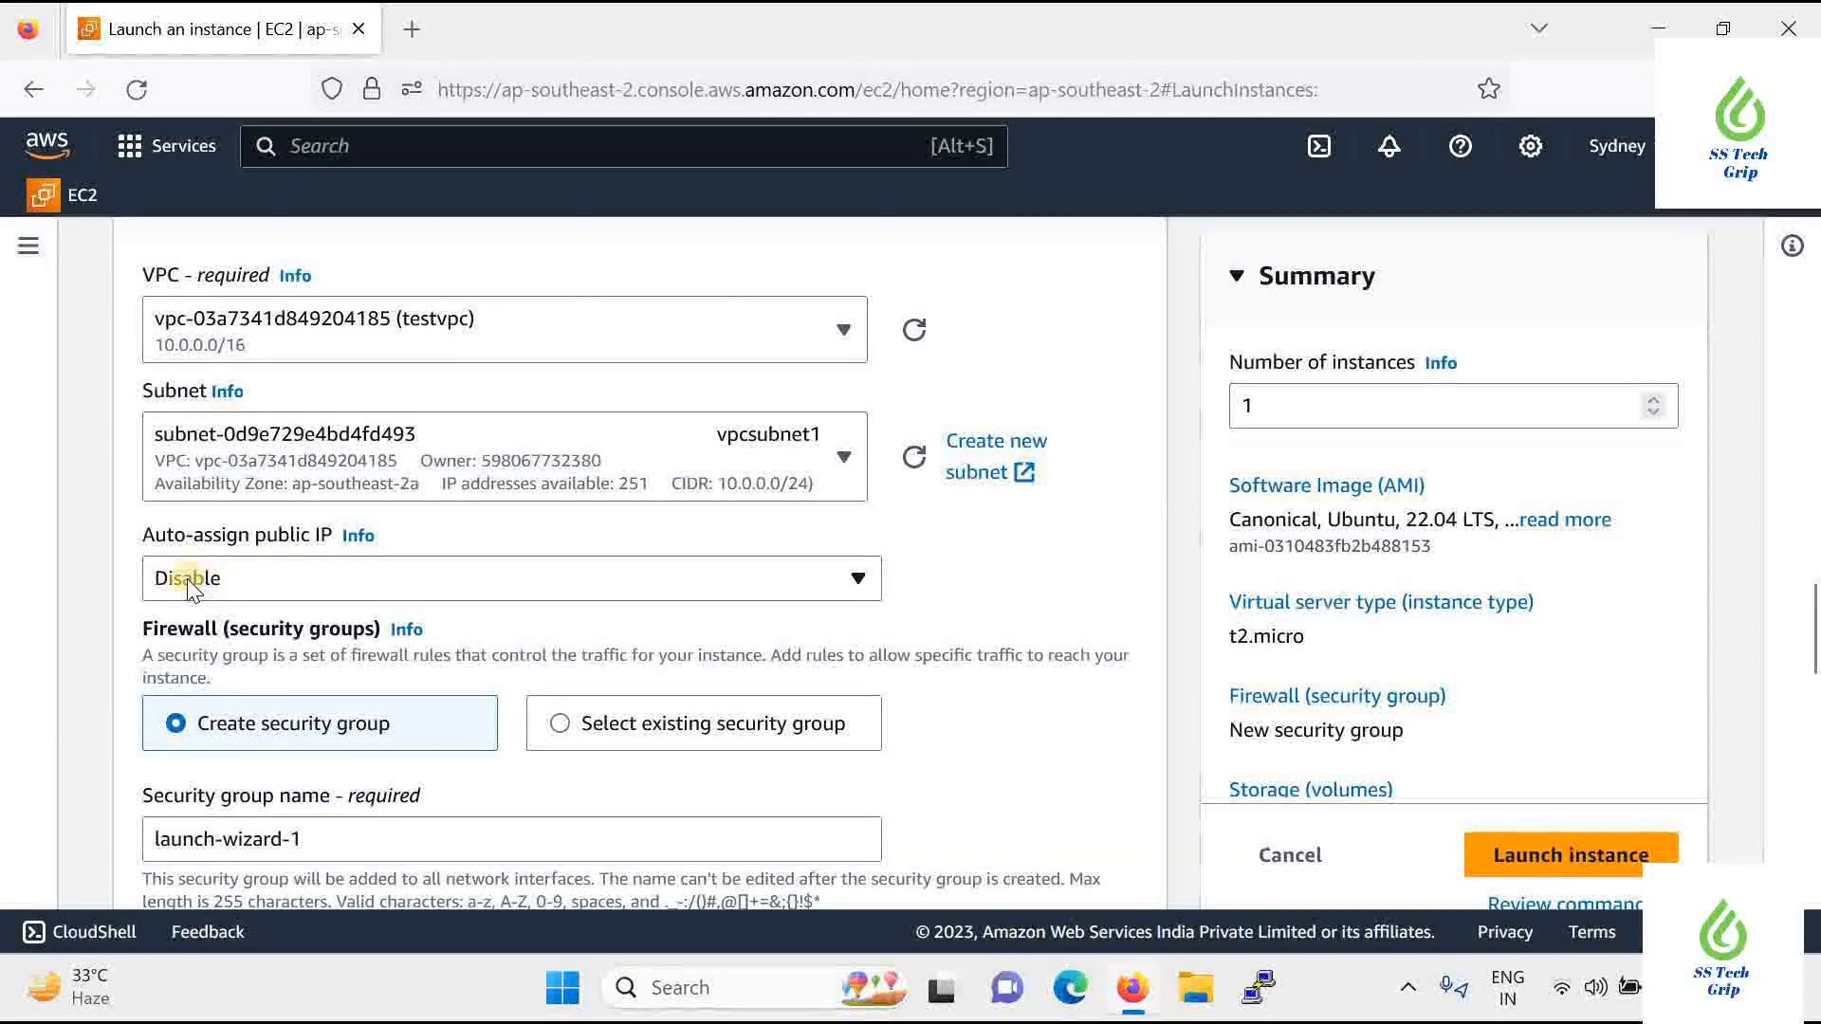
click(256, 580)
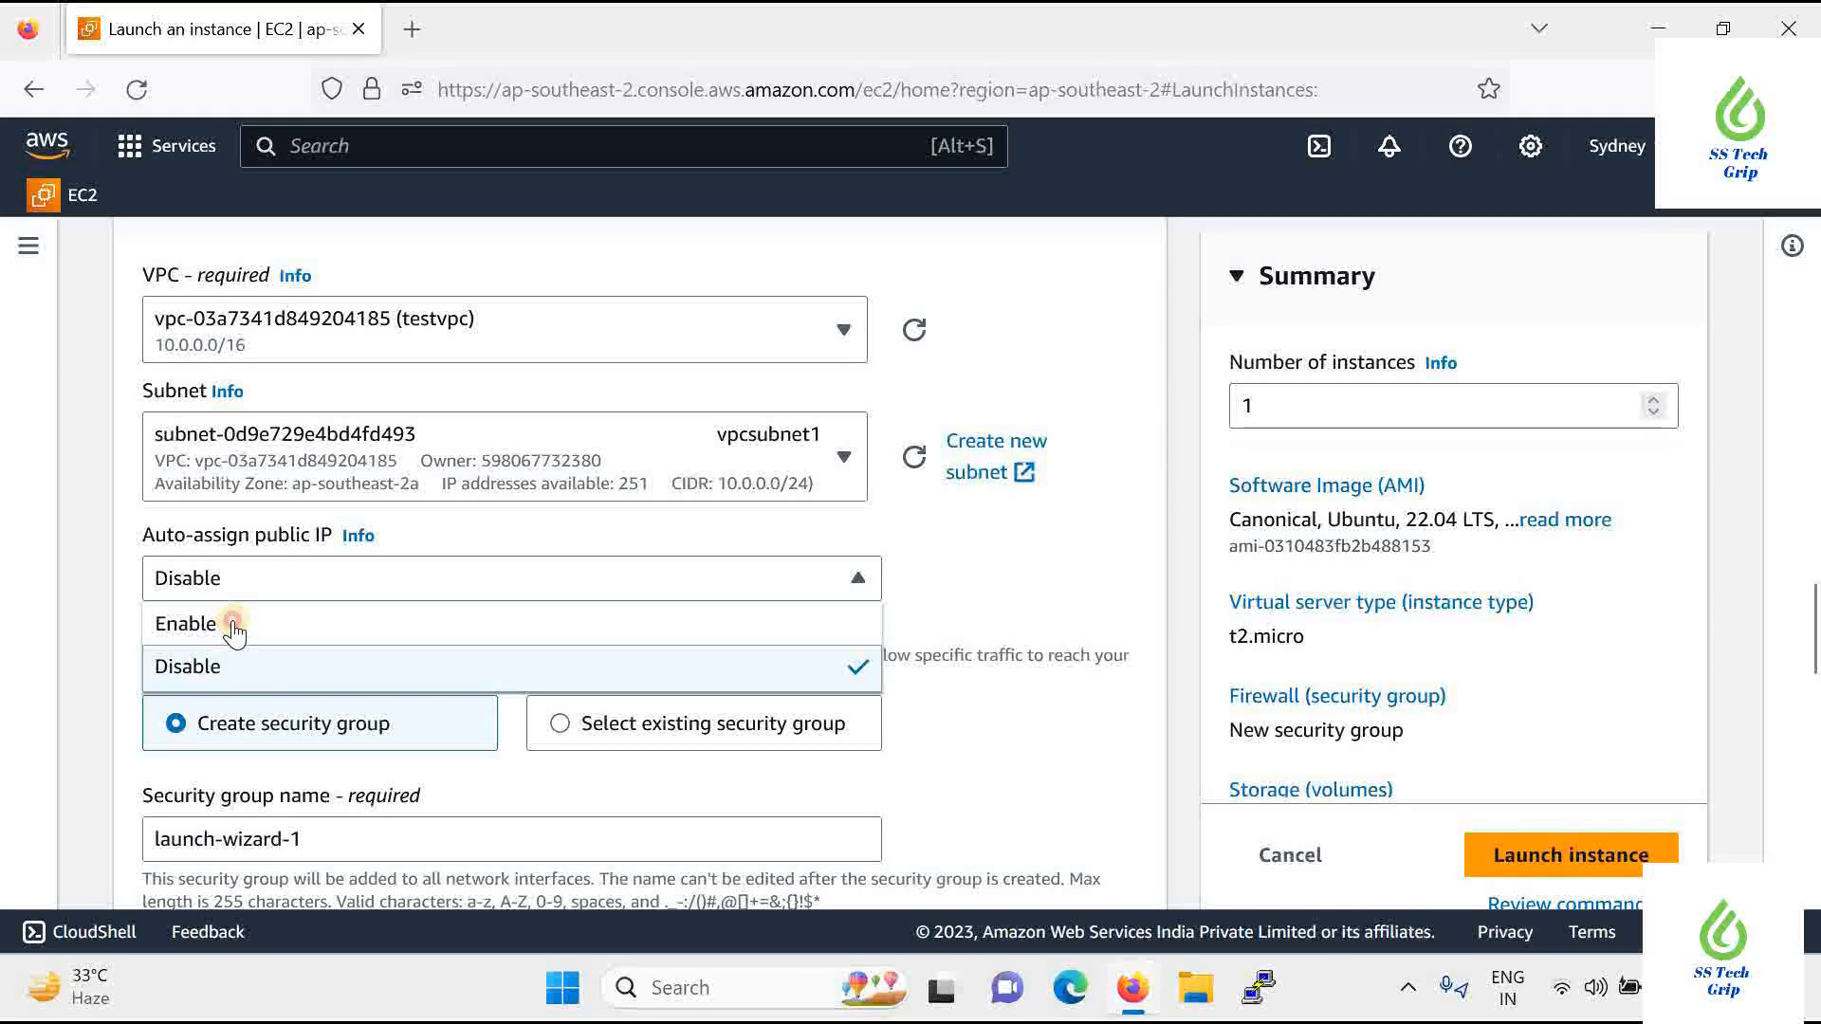
click(233, 626)
click(275, 574)
click(223, 668)
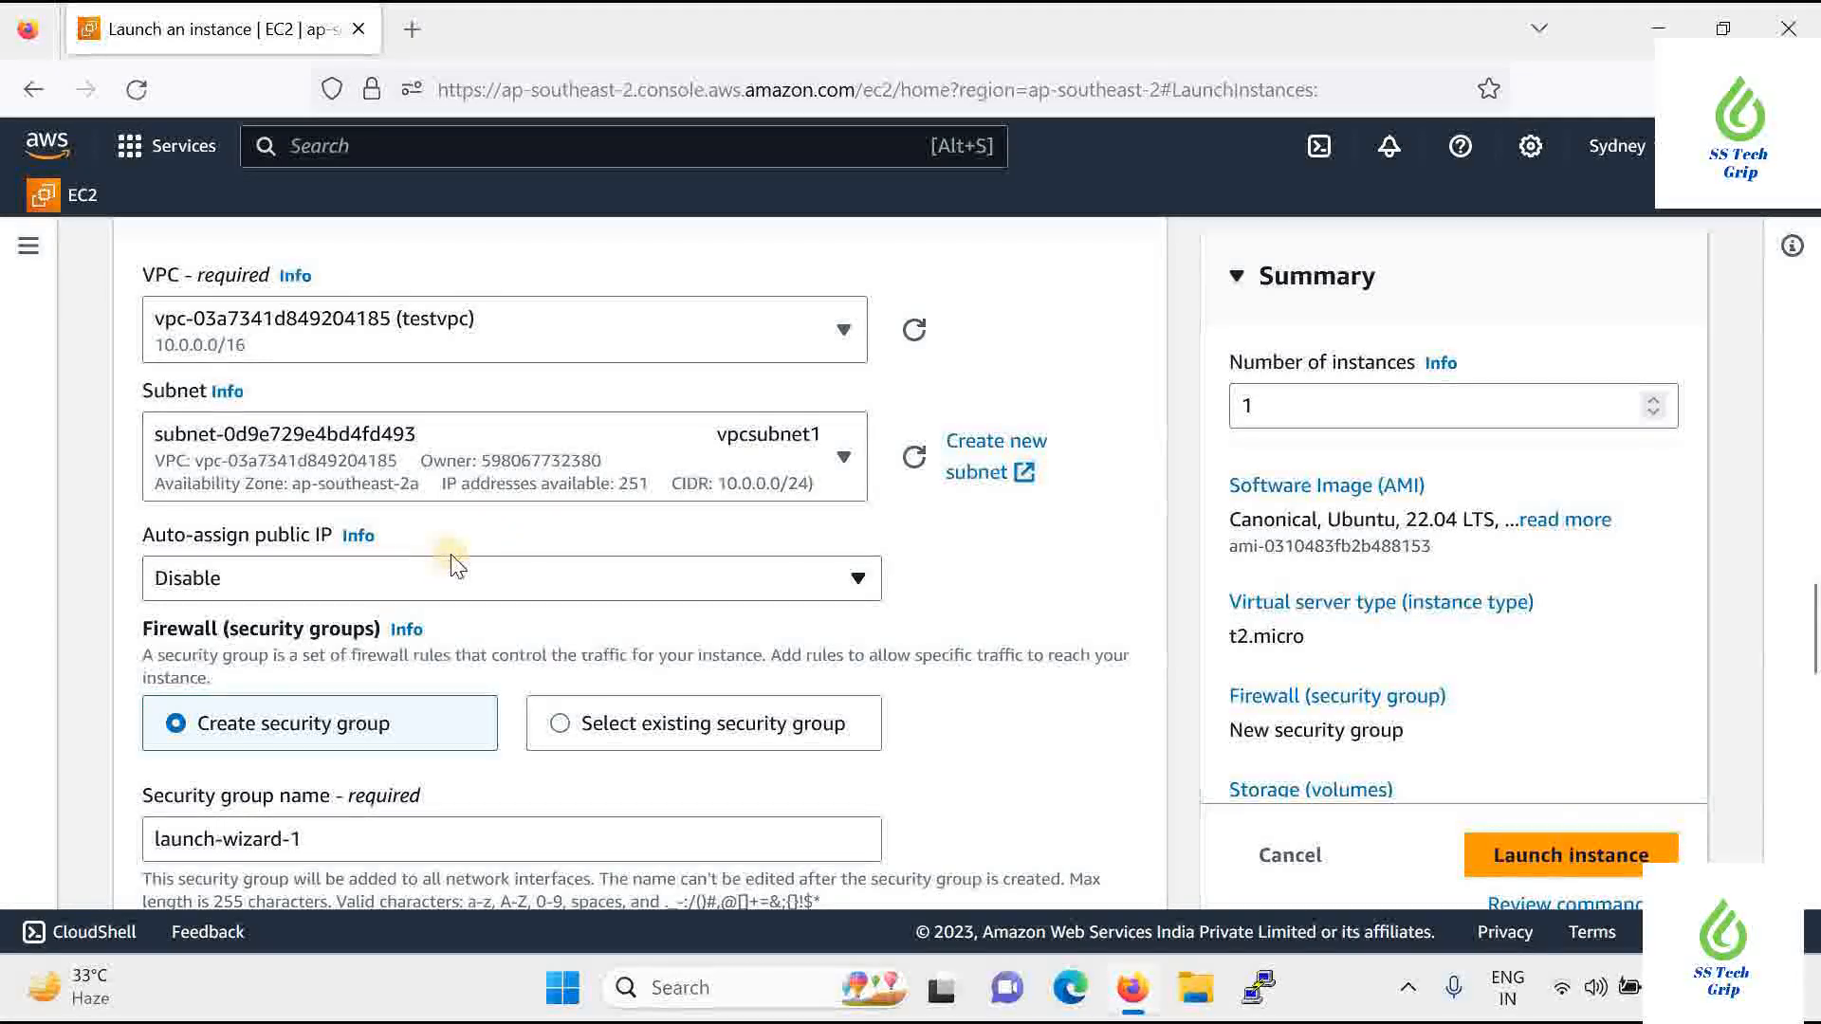
Search the web for aws in a new browser tab and open the AWS console home from the official site
scroll(452, 564, up, 10)
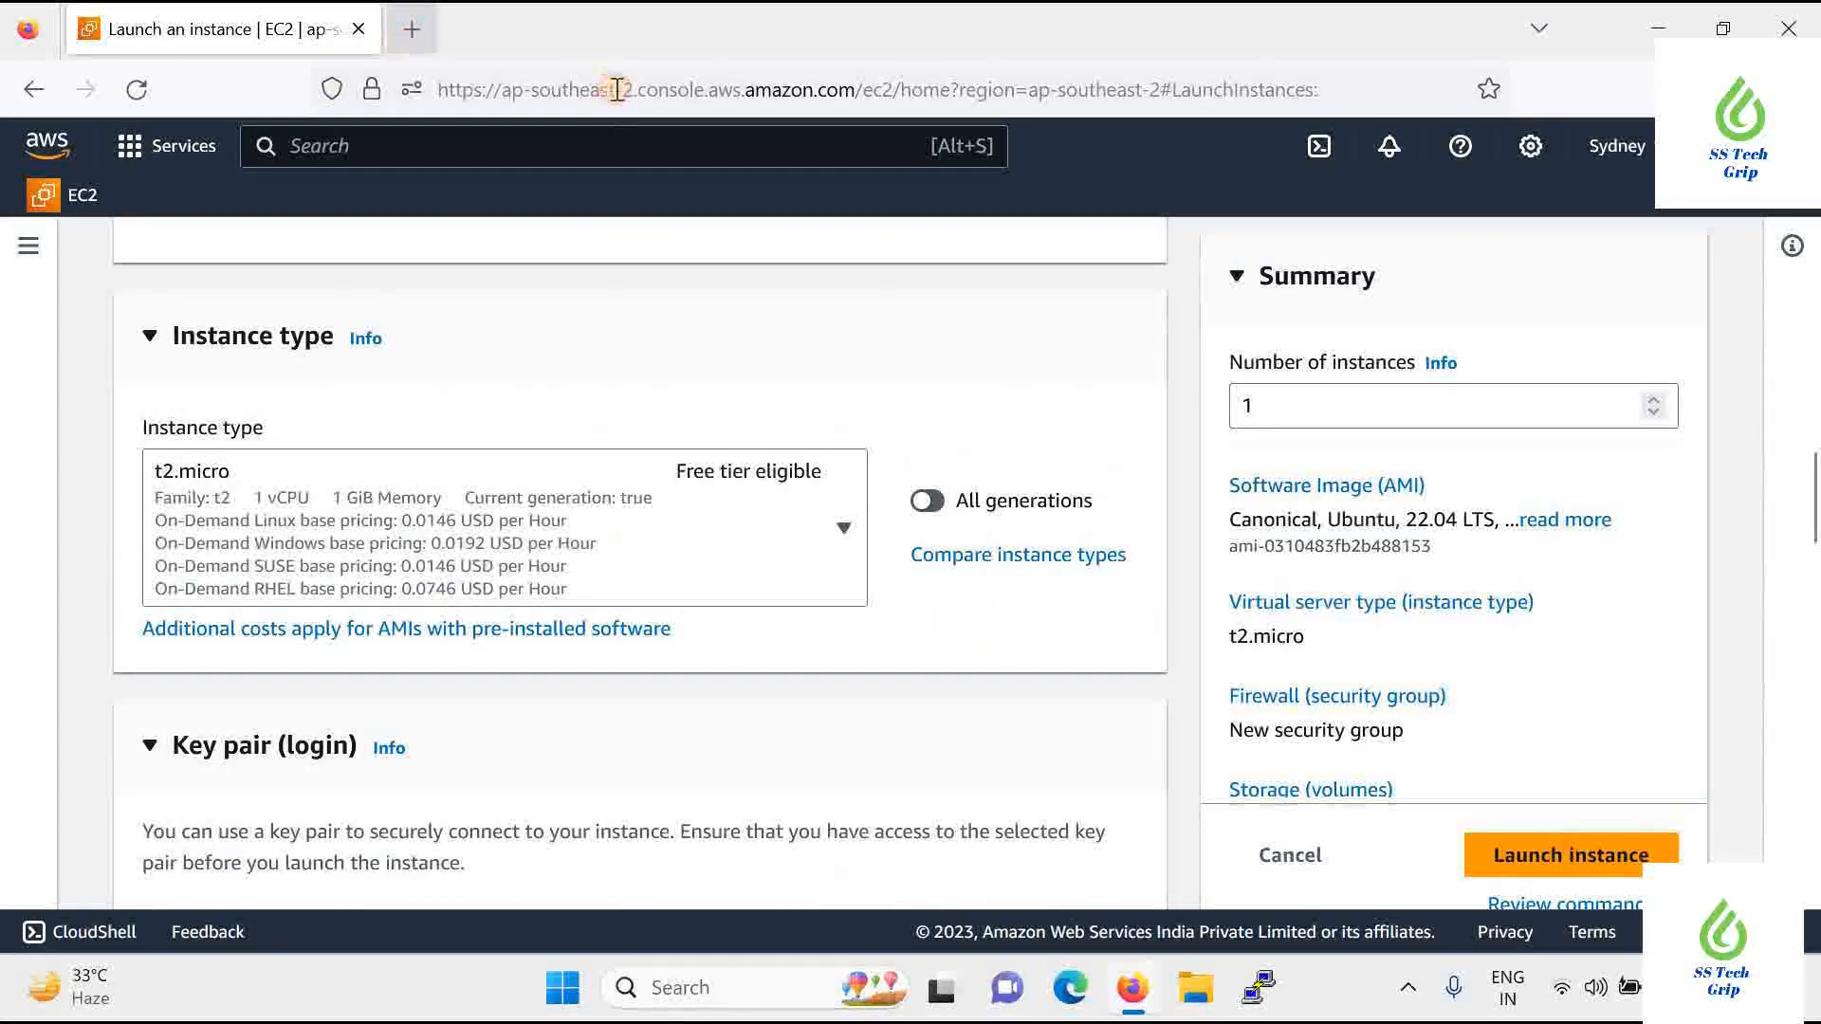
key(ctrl+t)
text(aws)
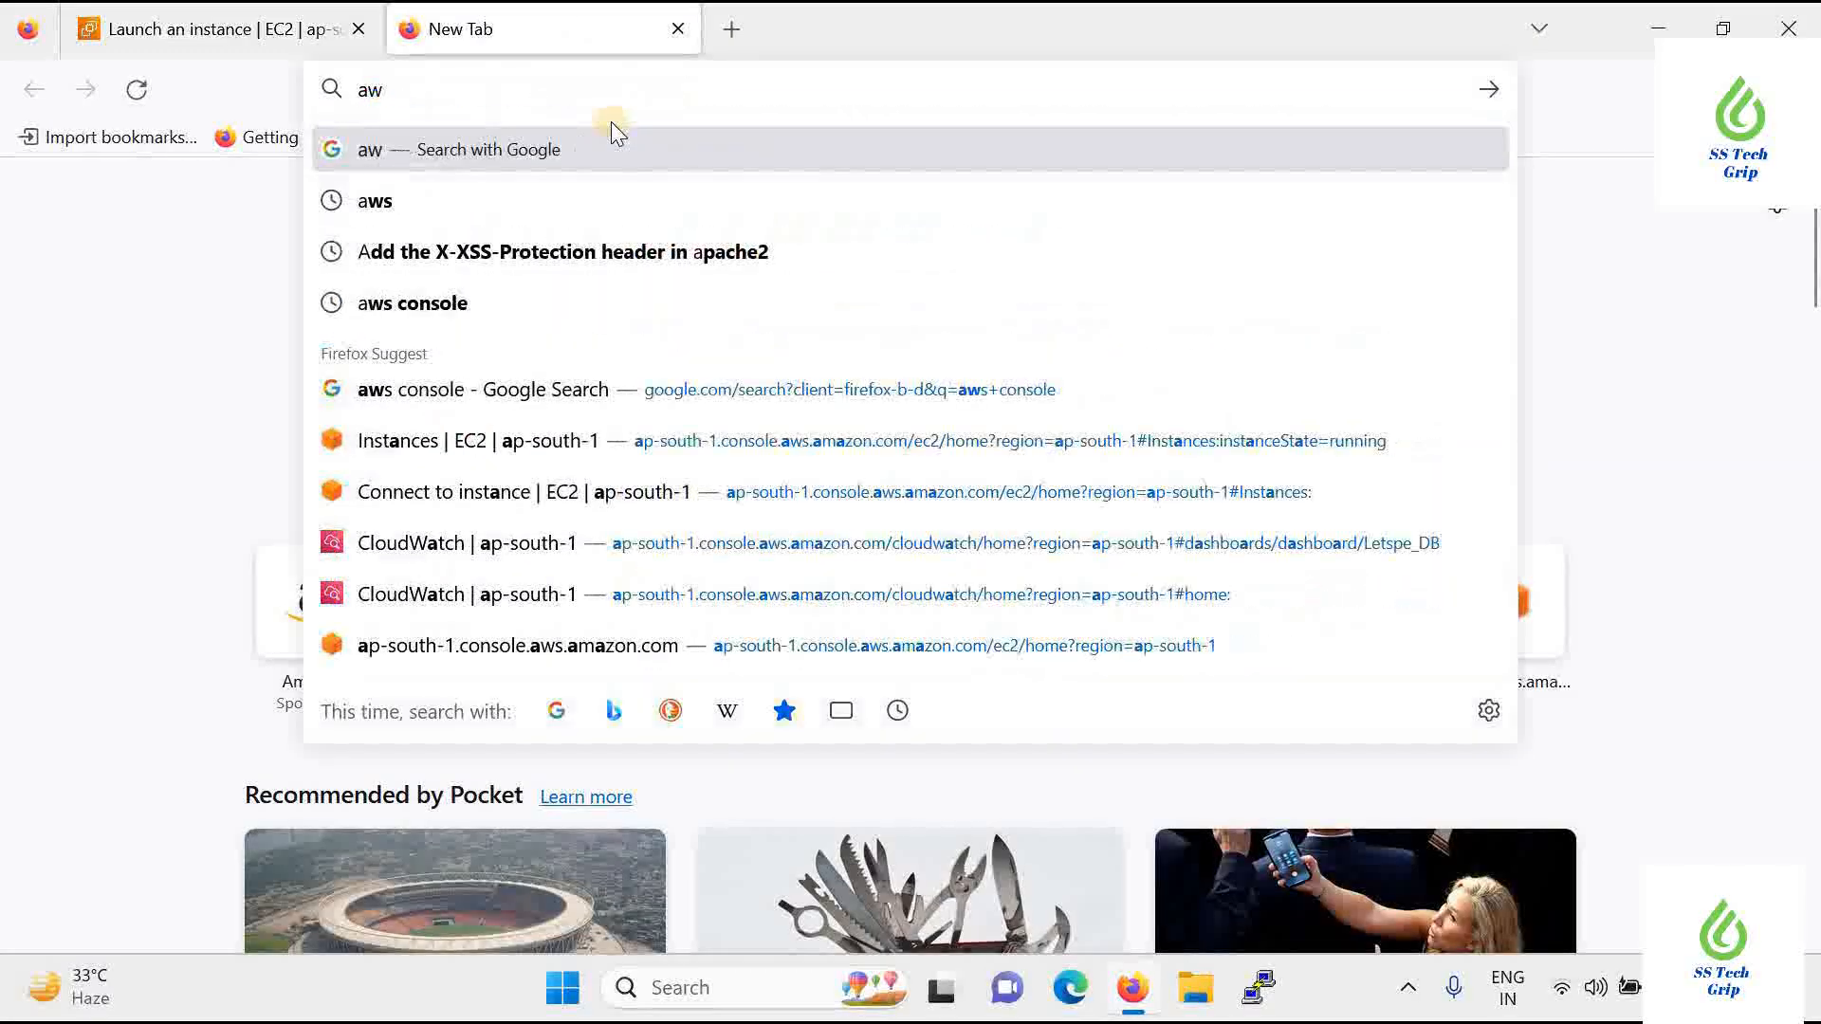
key(Return)
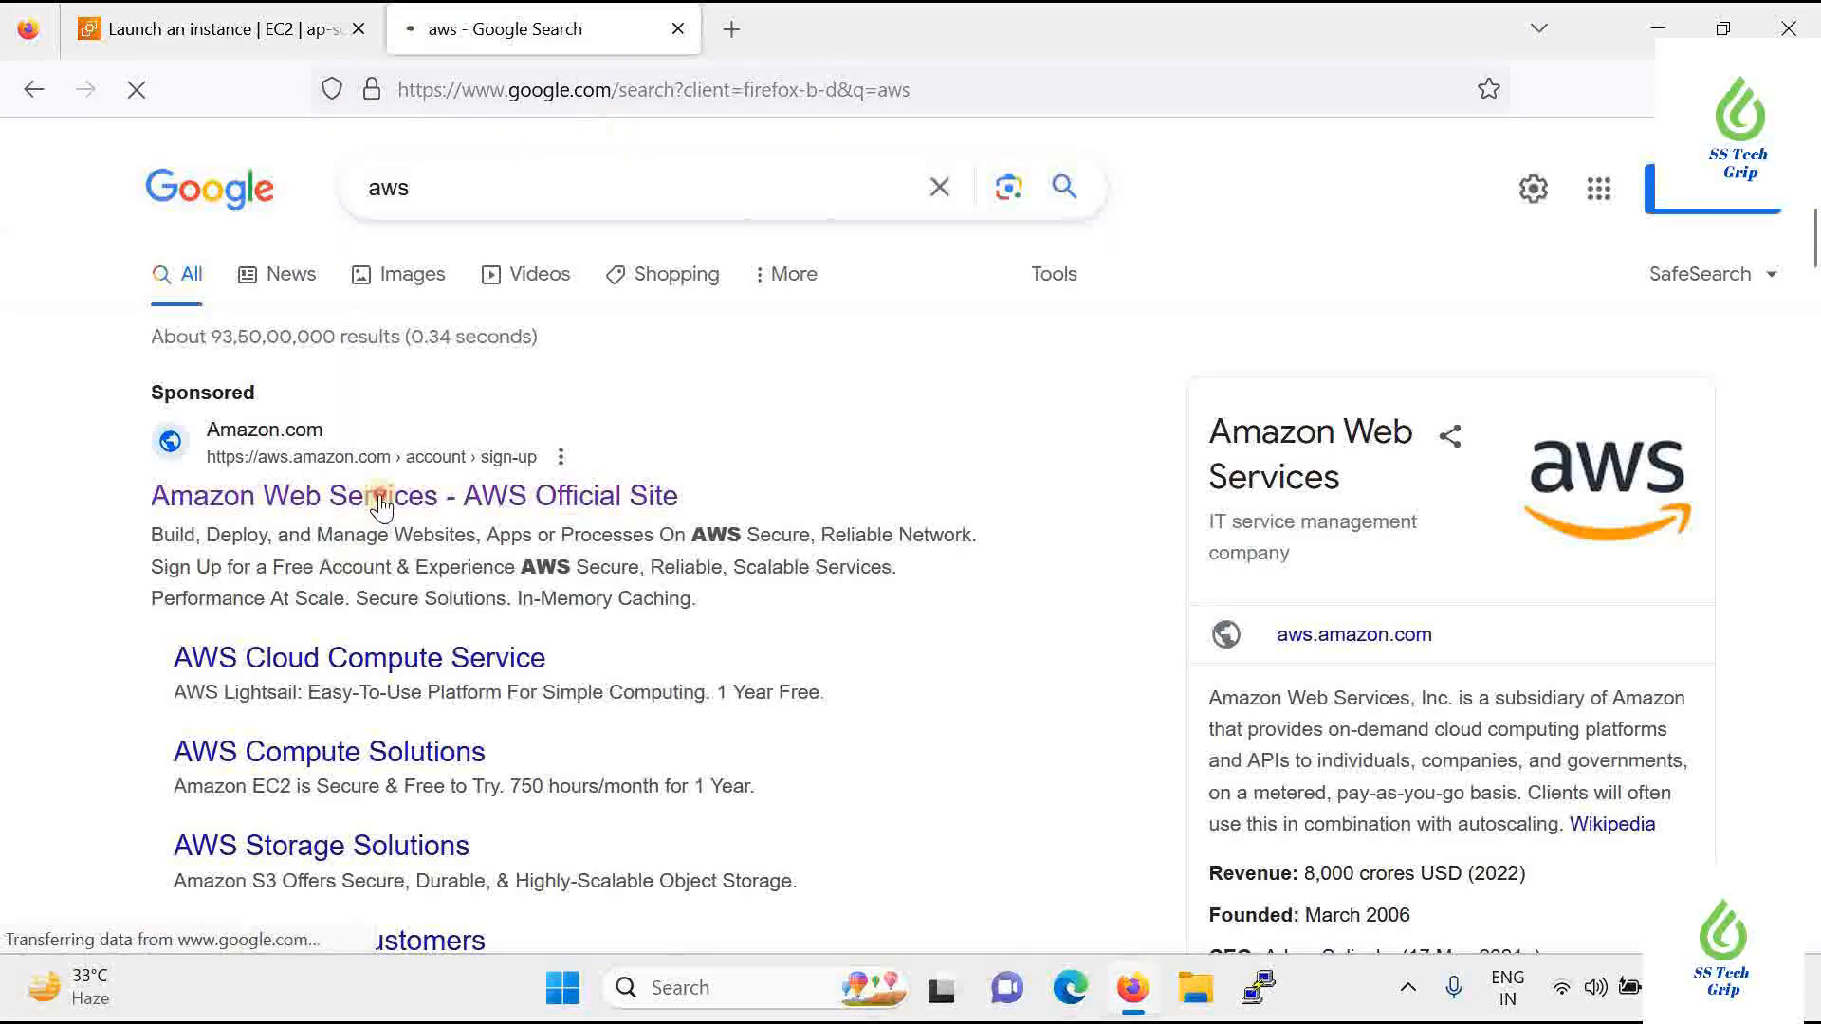
click(256, 495)
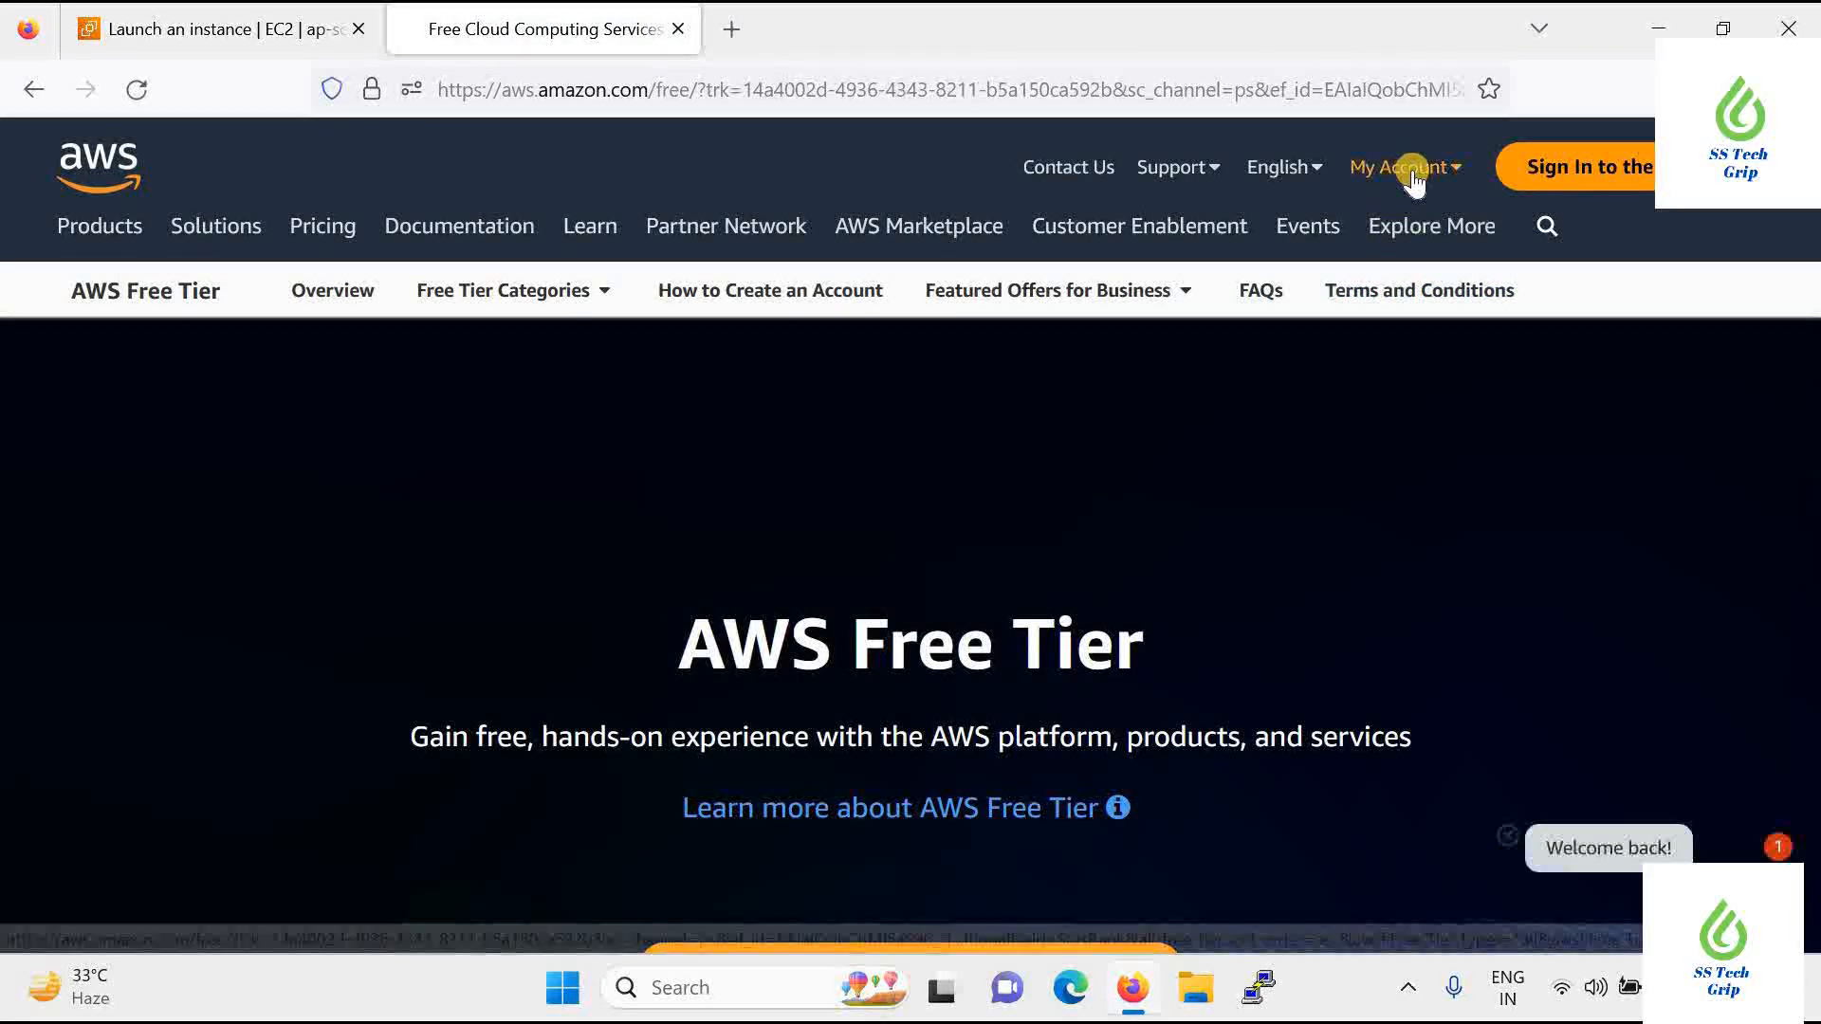
click(1411, 171)
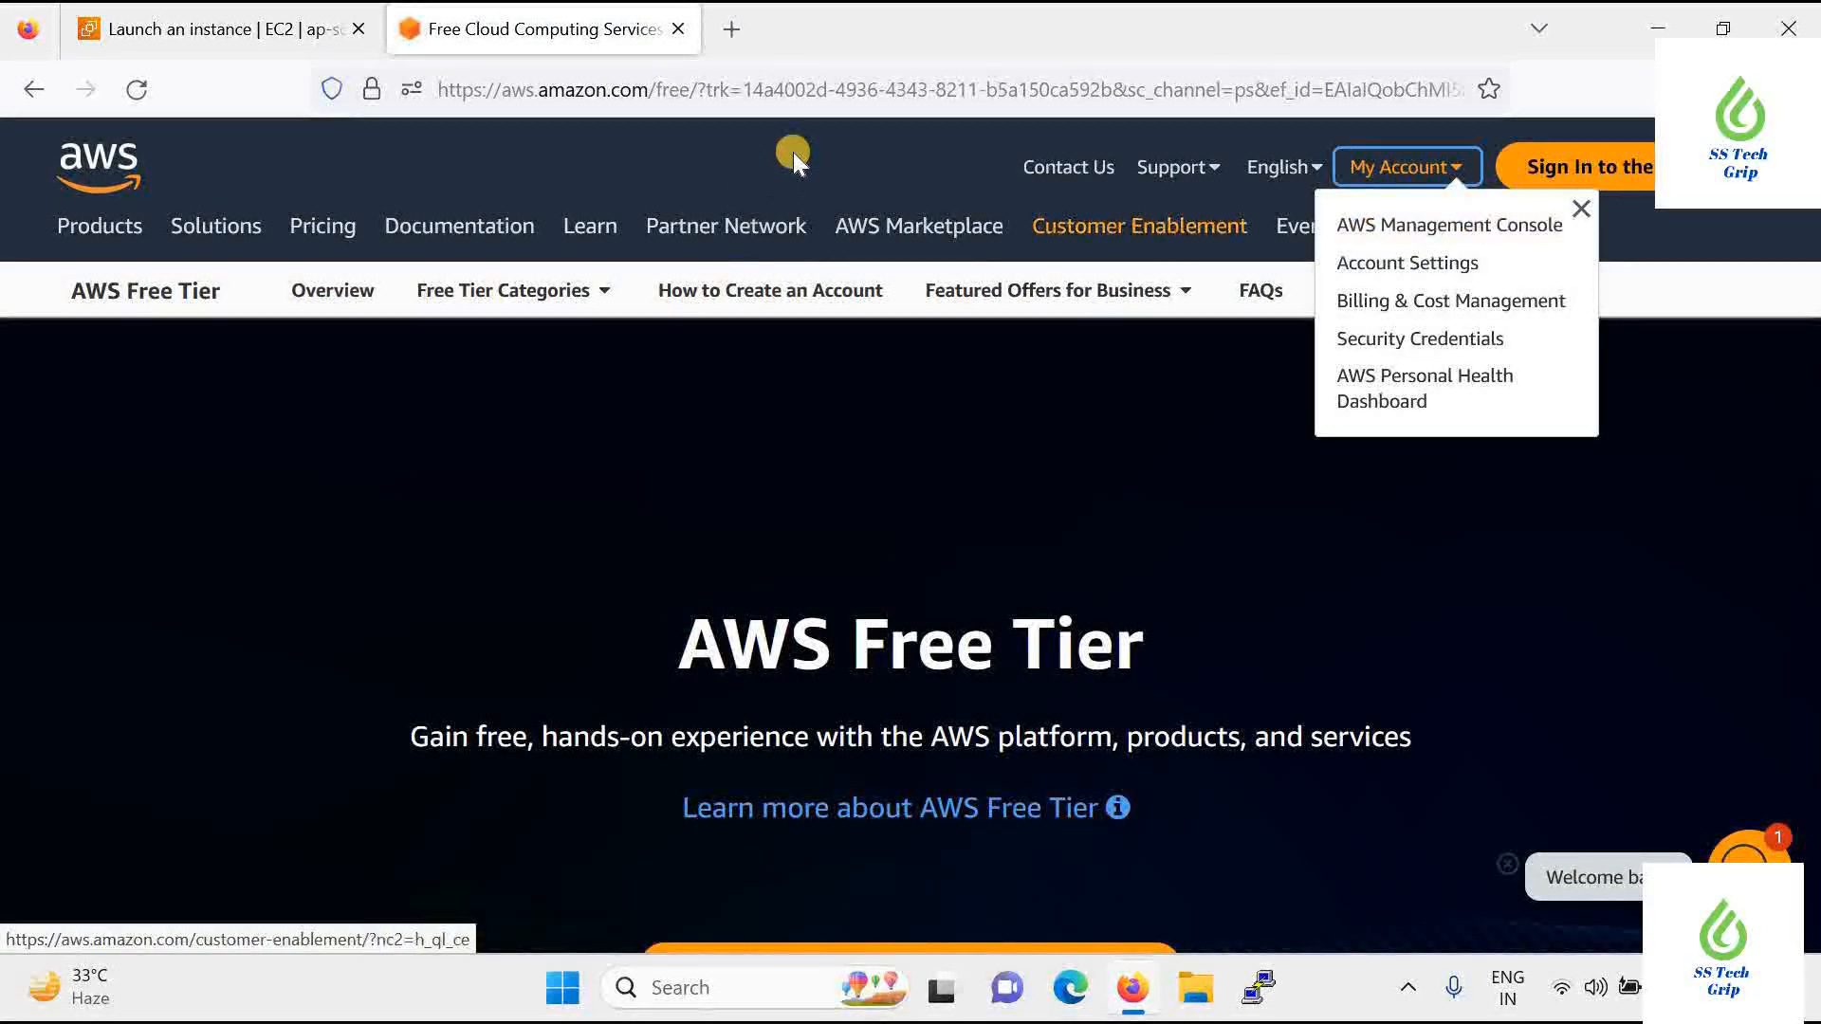
mouse_move(1388, 172)
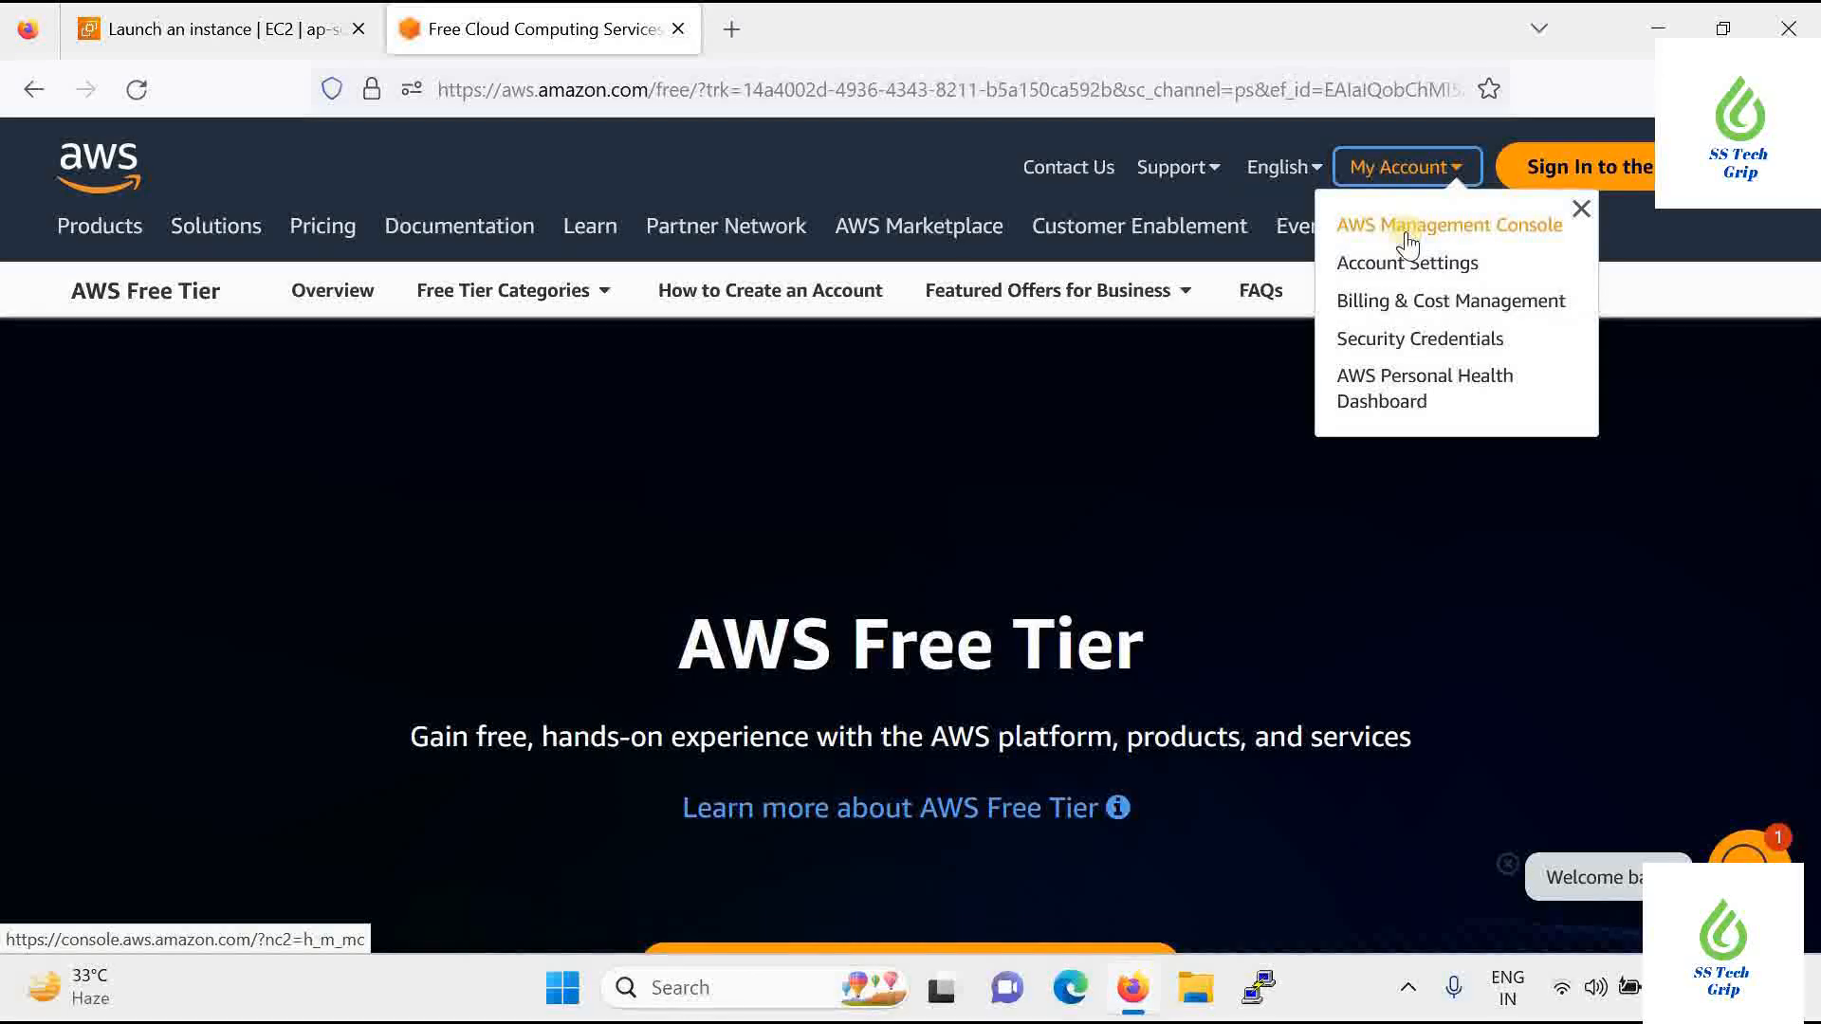
click(1658, 174)
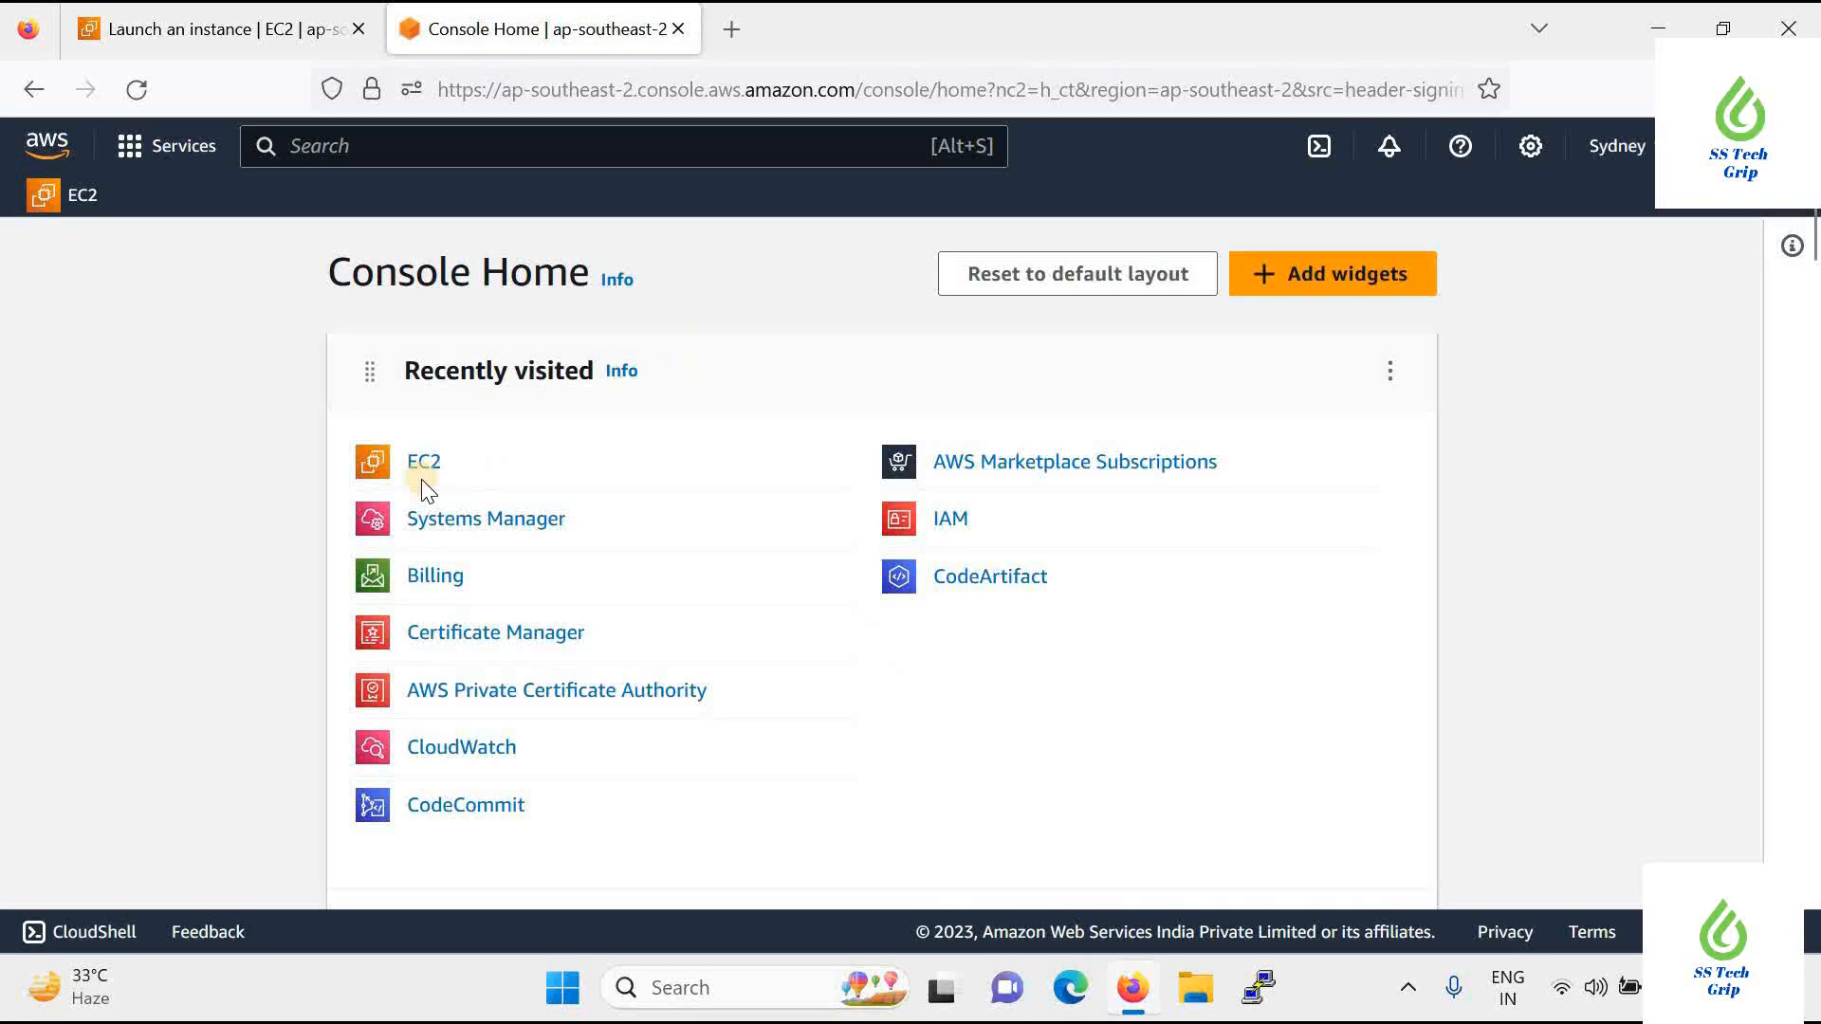
Open the EC2 dashboard in the second browser tab, search the services for vpc and open the VPC console
click(424, 464)
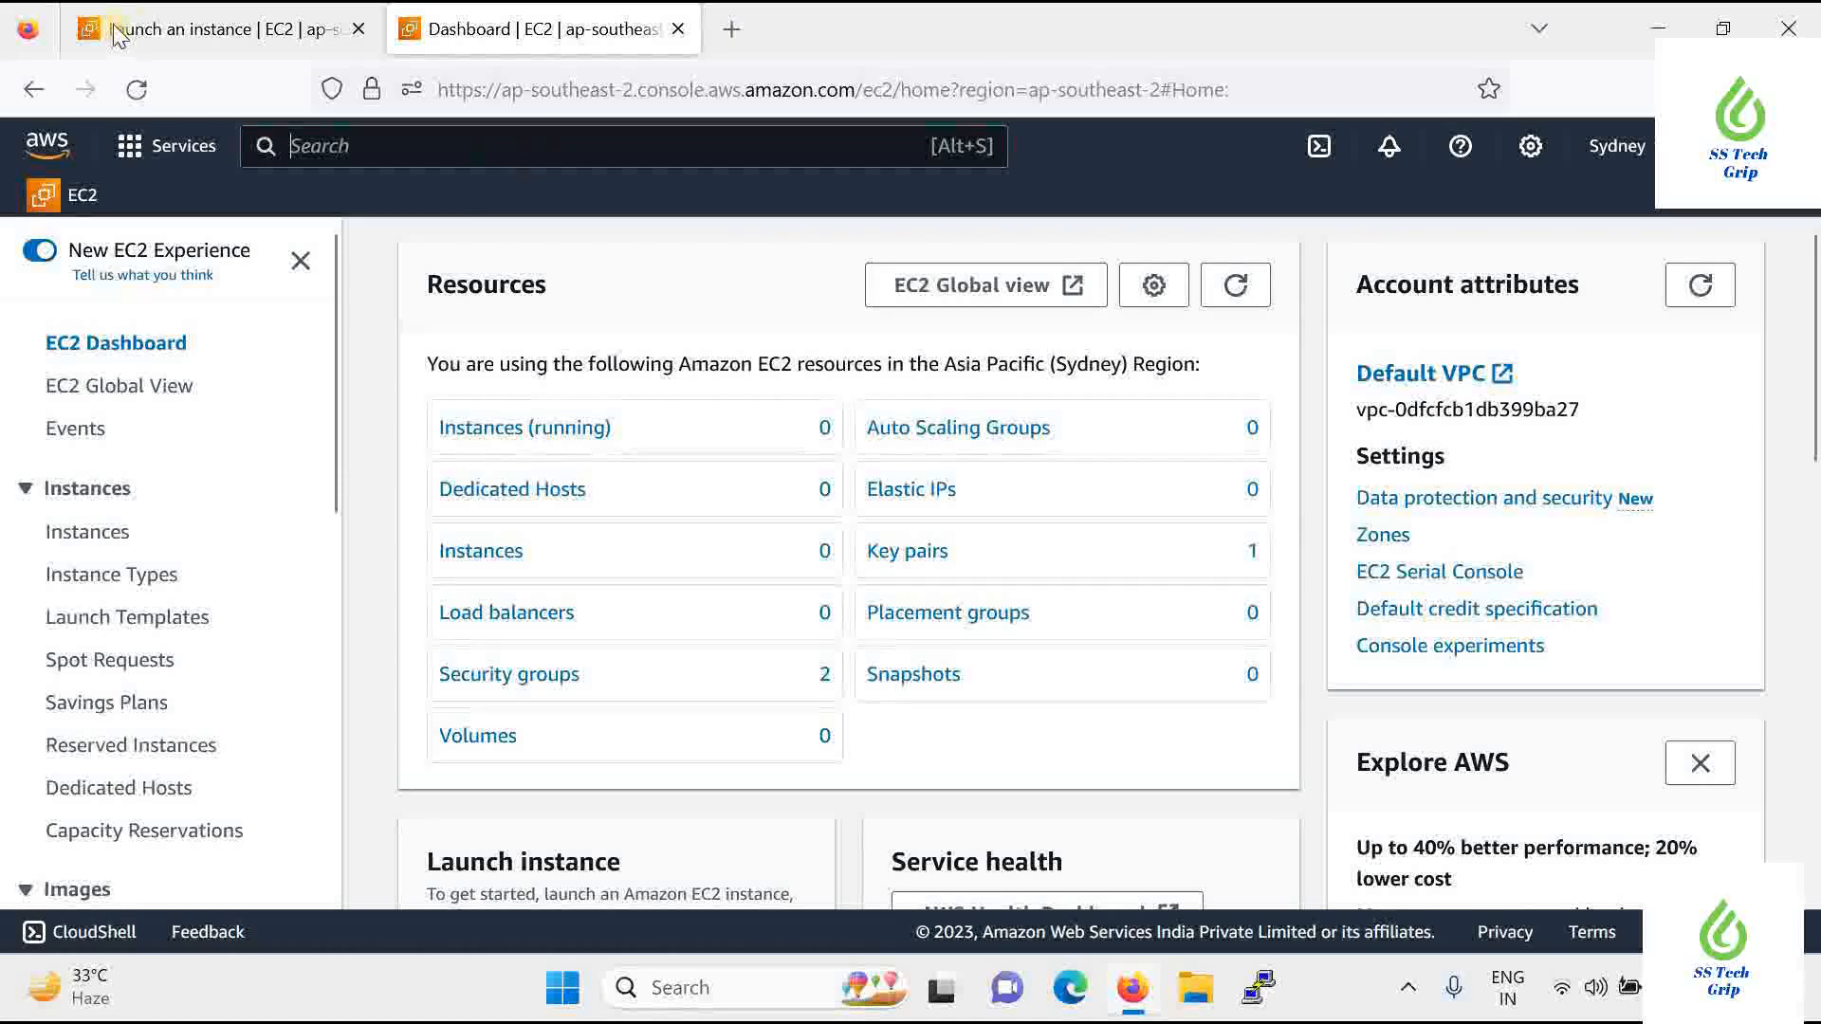
click(225, 29)
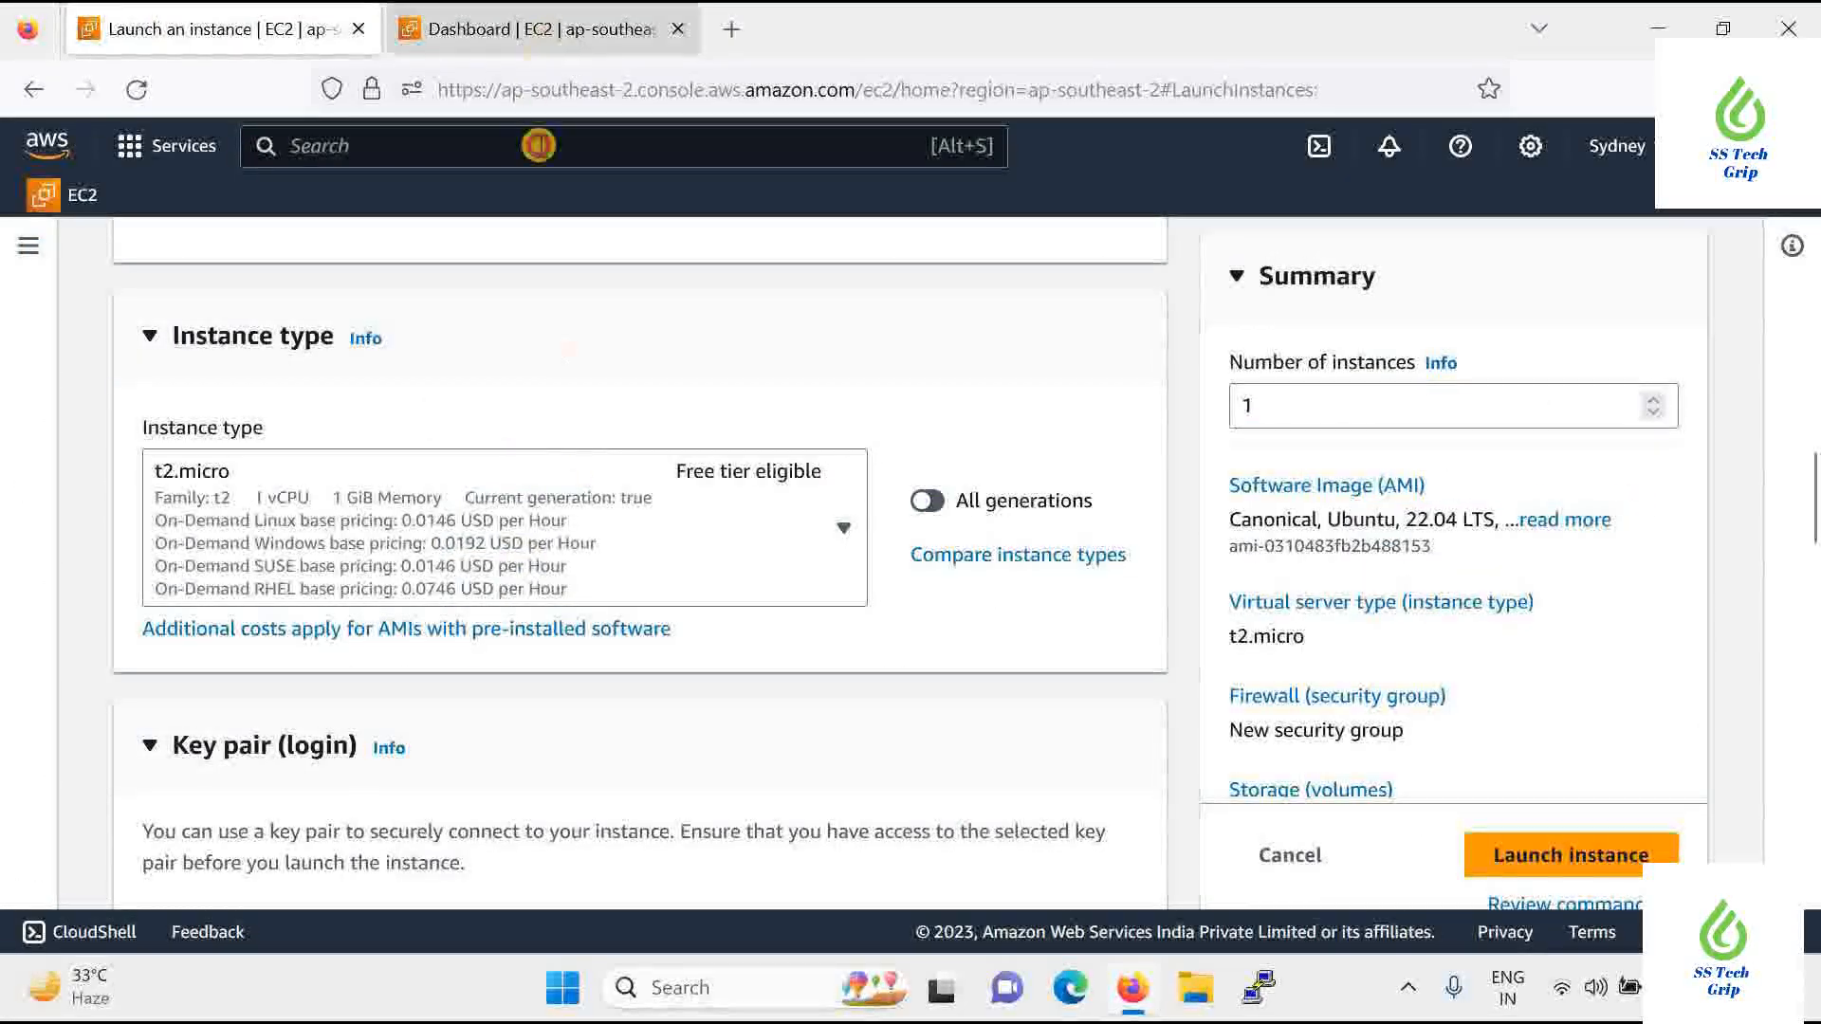
click(550, 38)
click(584, 149)
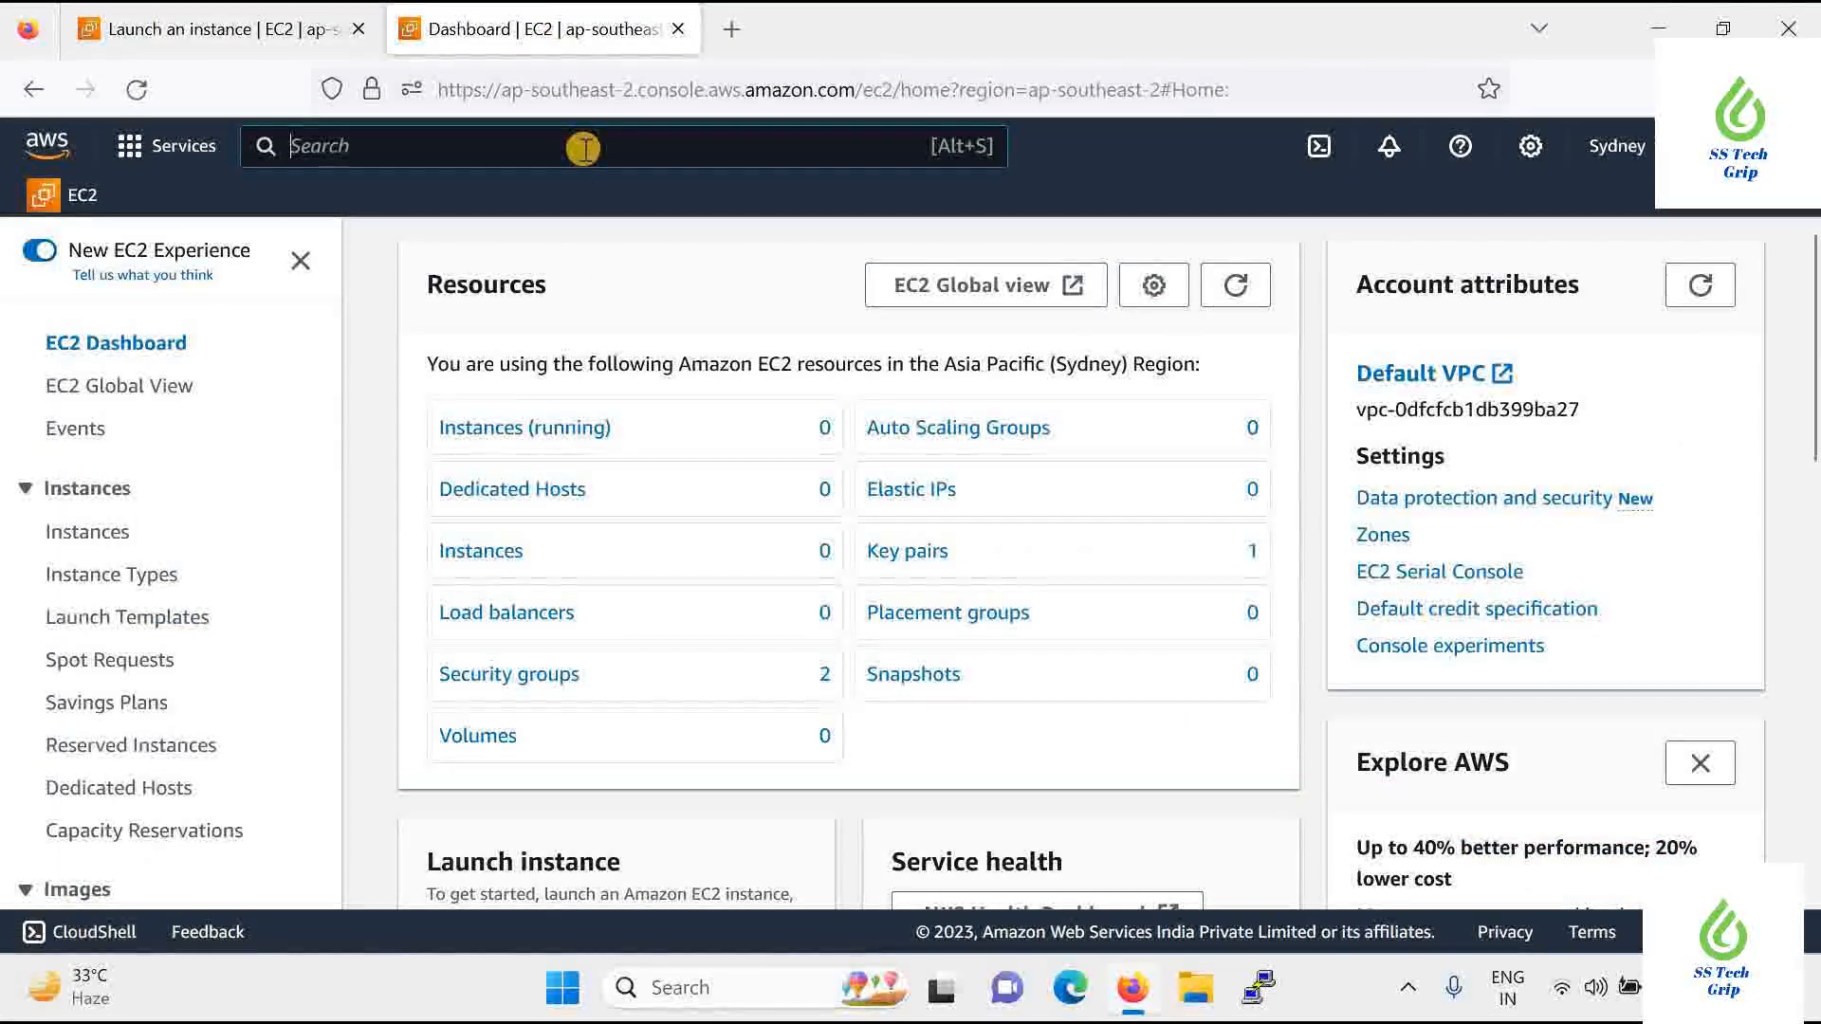
text(vpv)
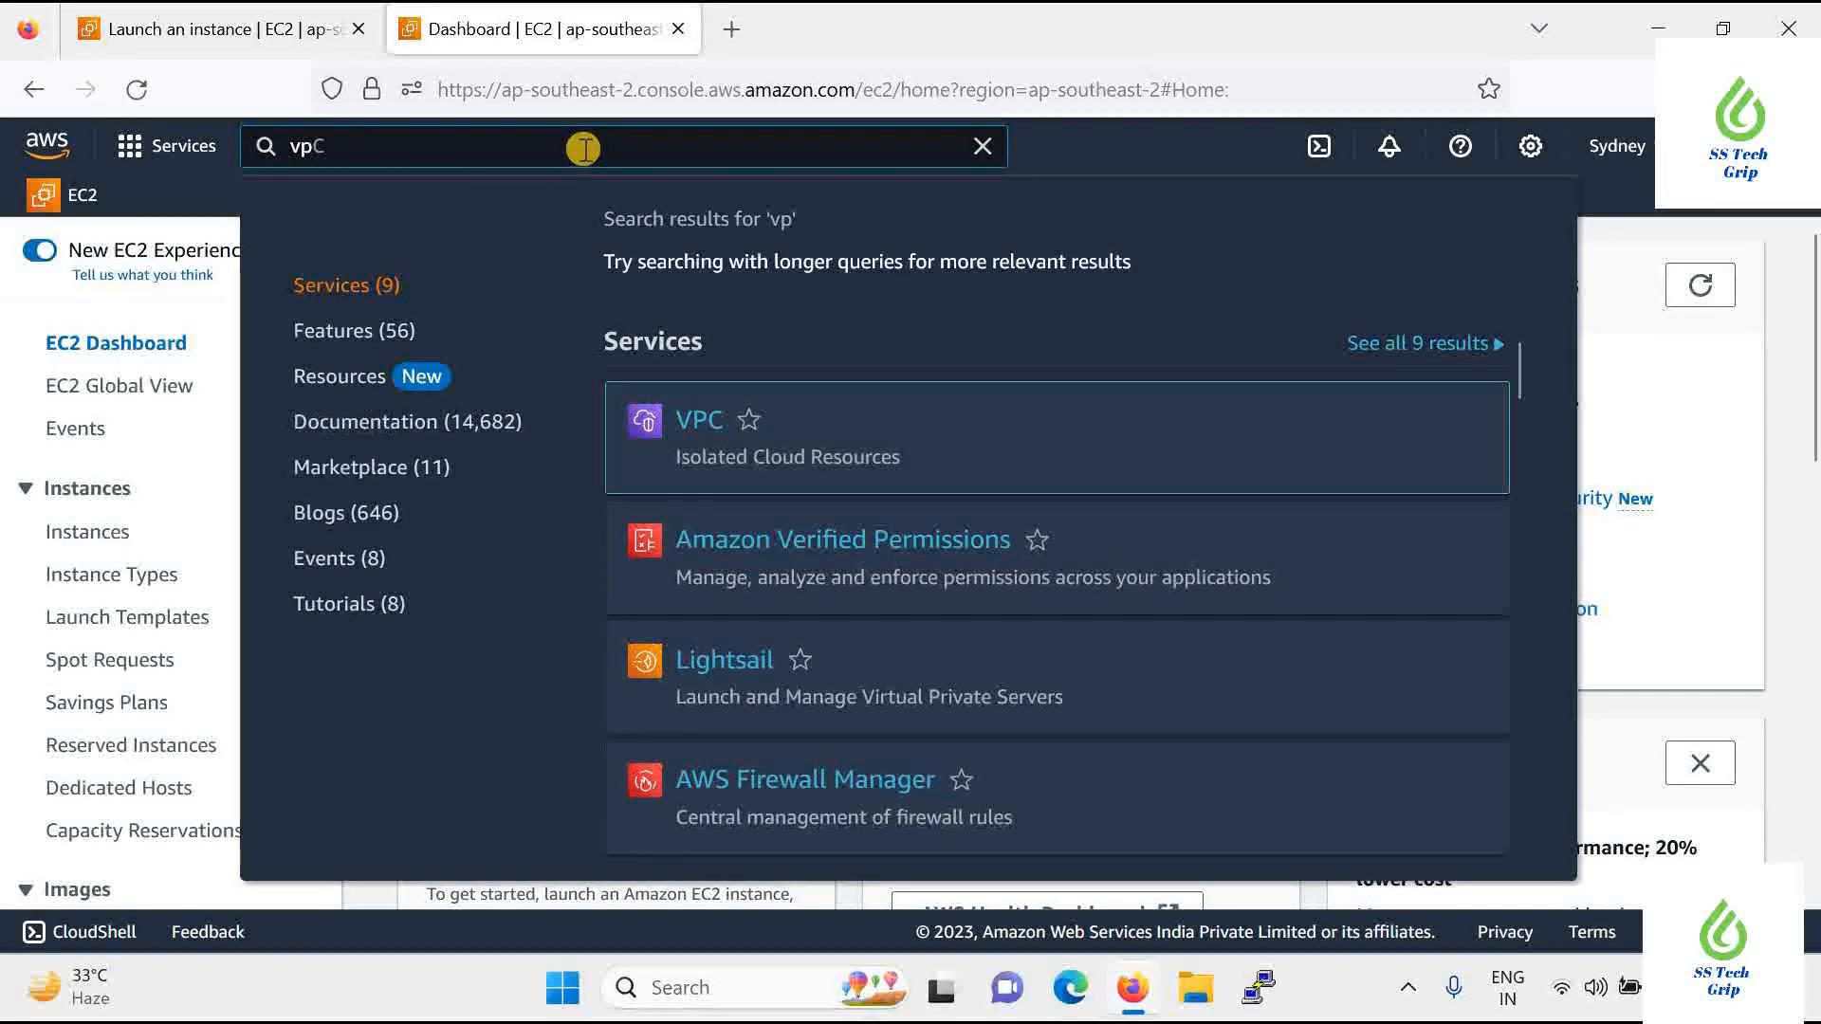
key(BackSpace)
text(c)
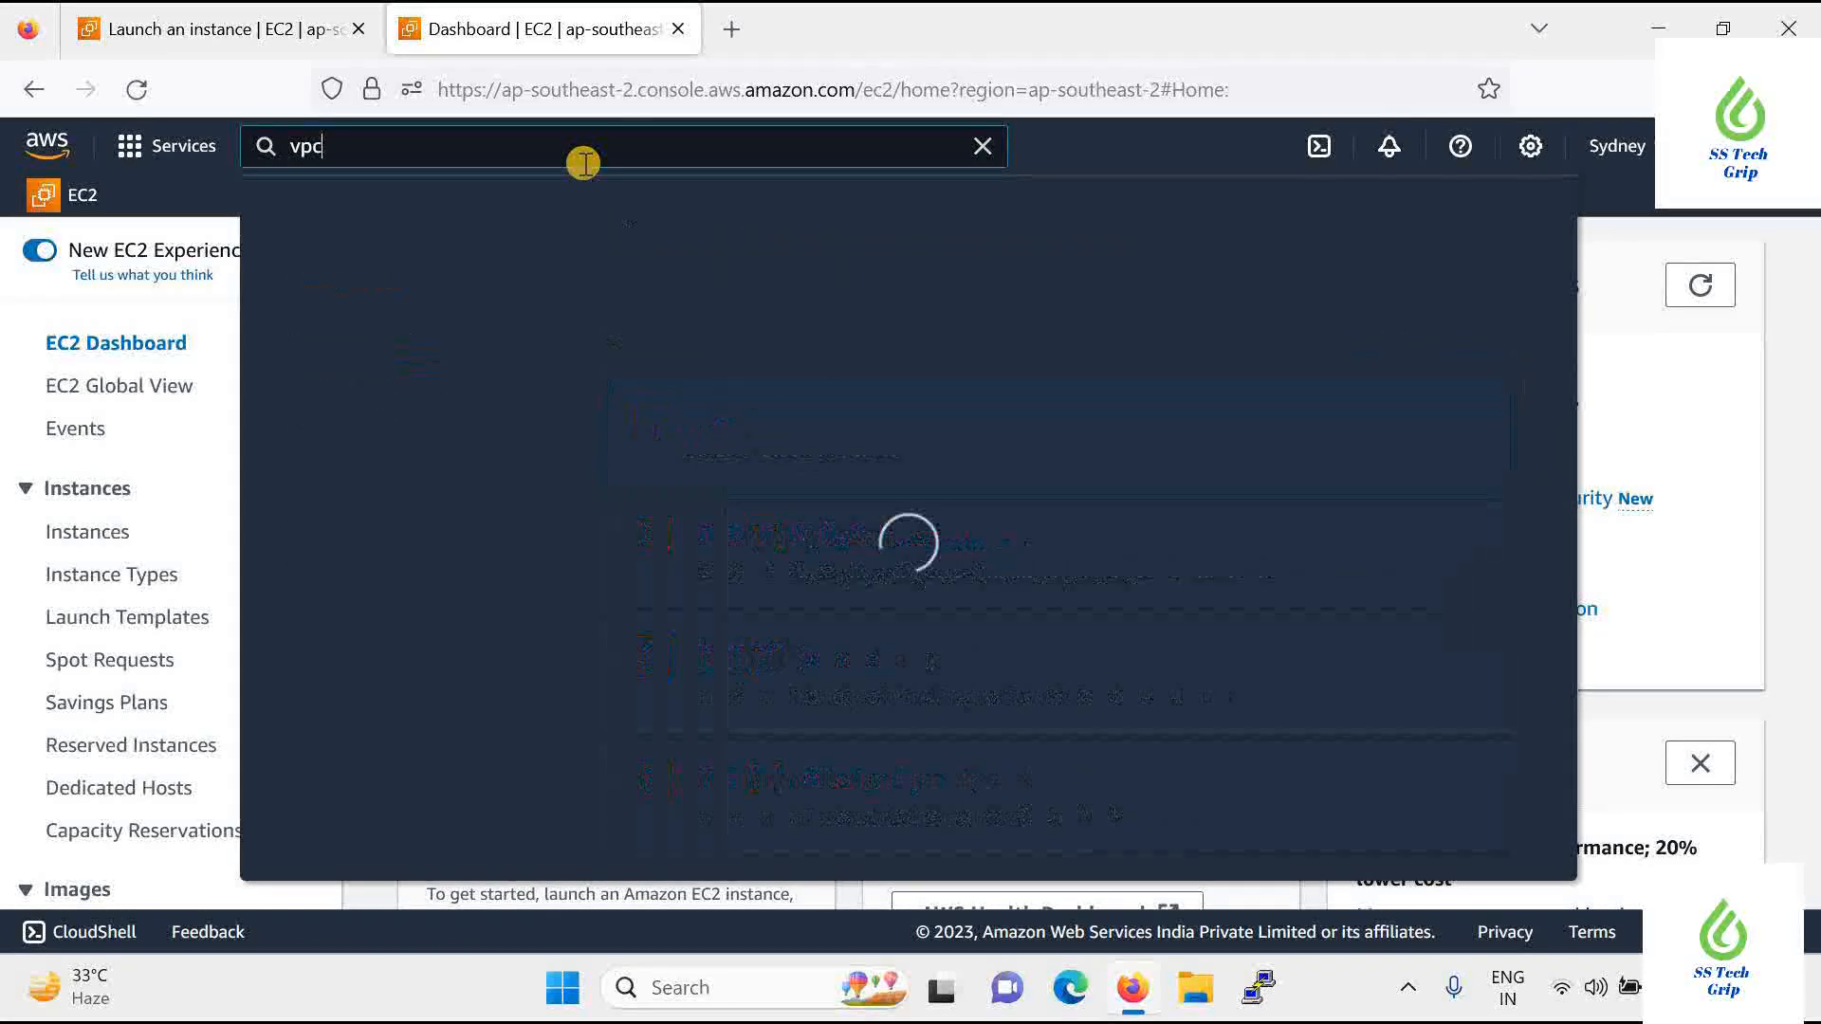
key(Return)
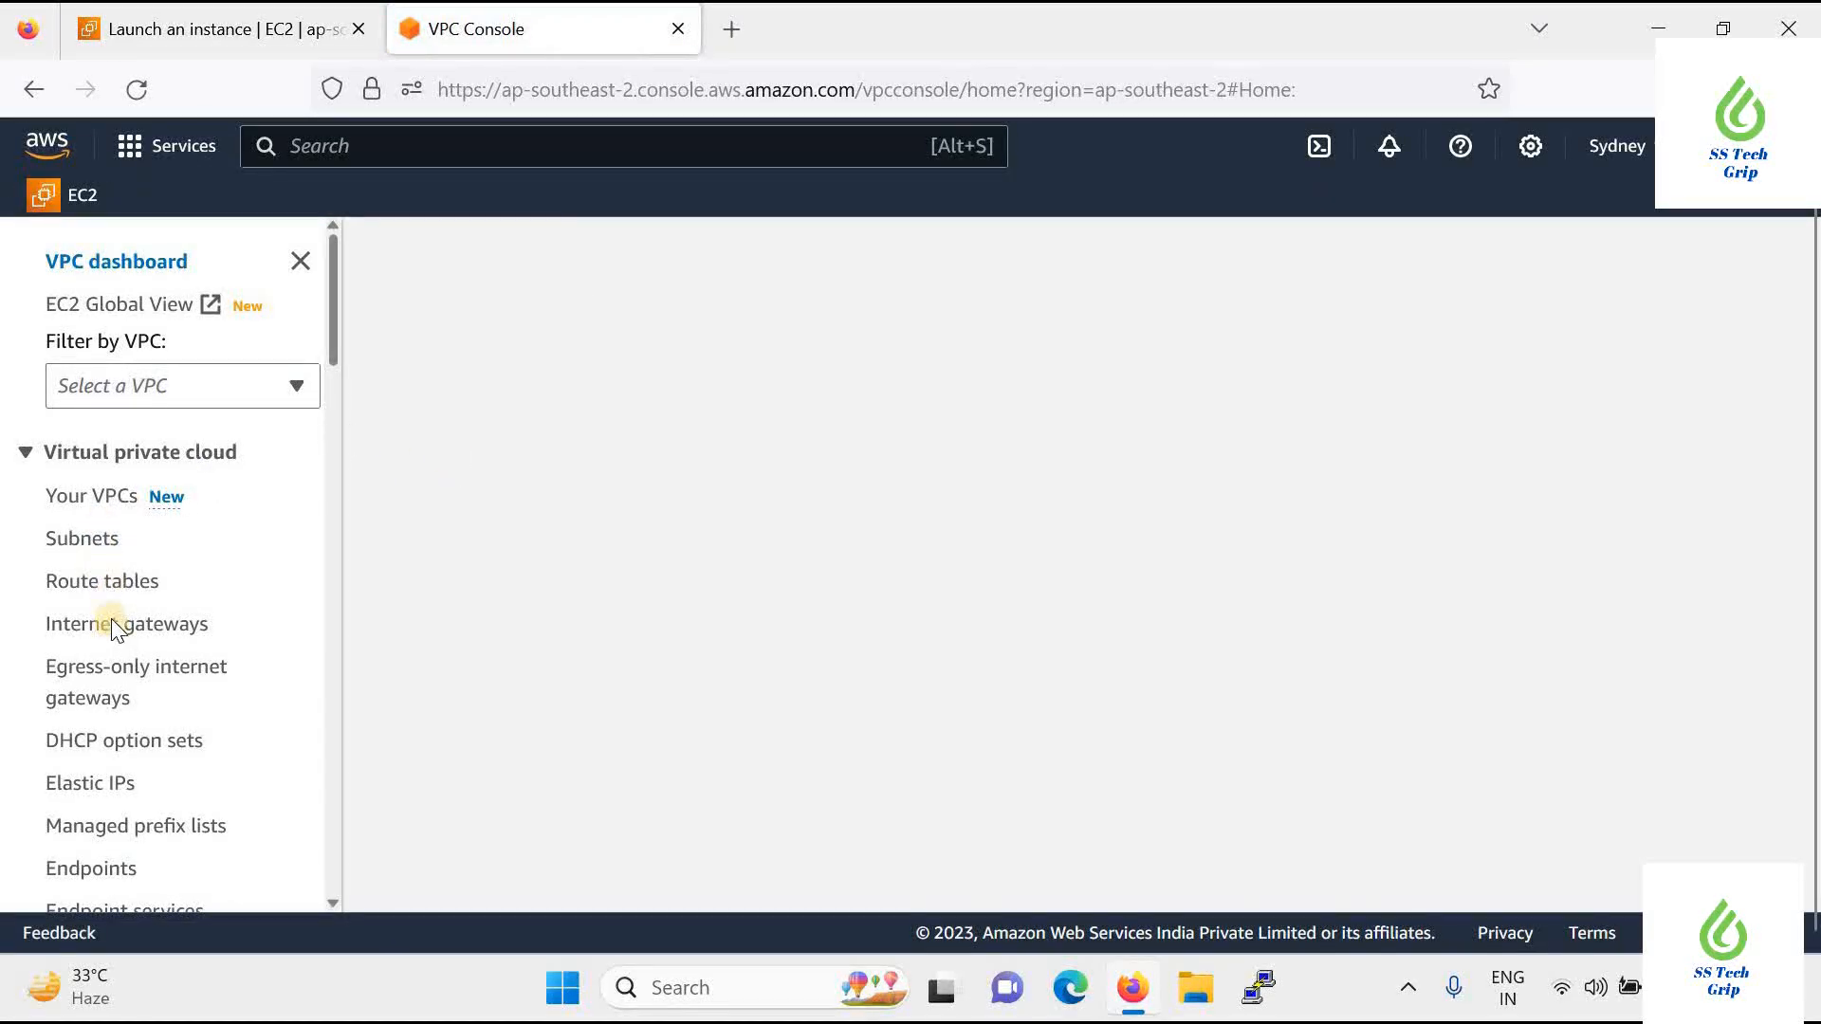
Select vpcsubnet1 in the subnet list and open its subnet settings for editing
click(84, 547)
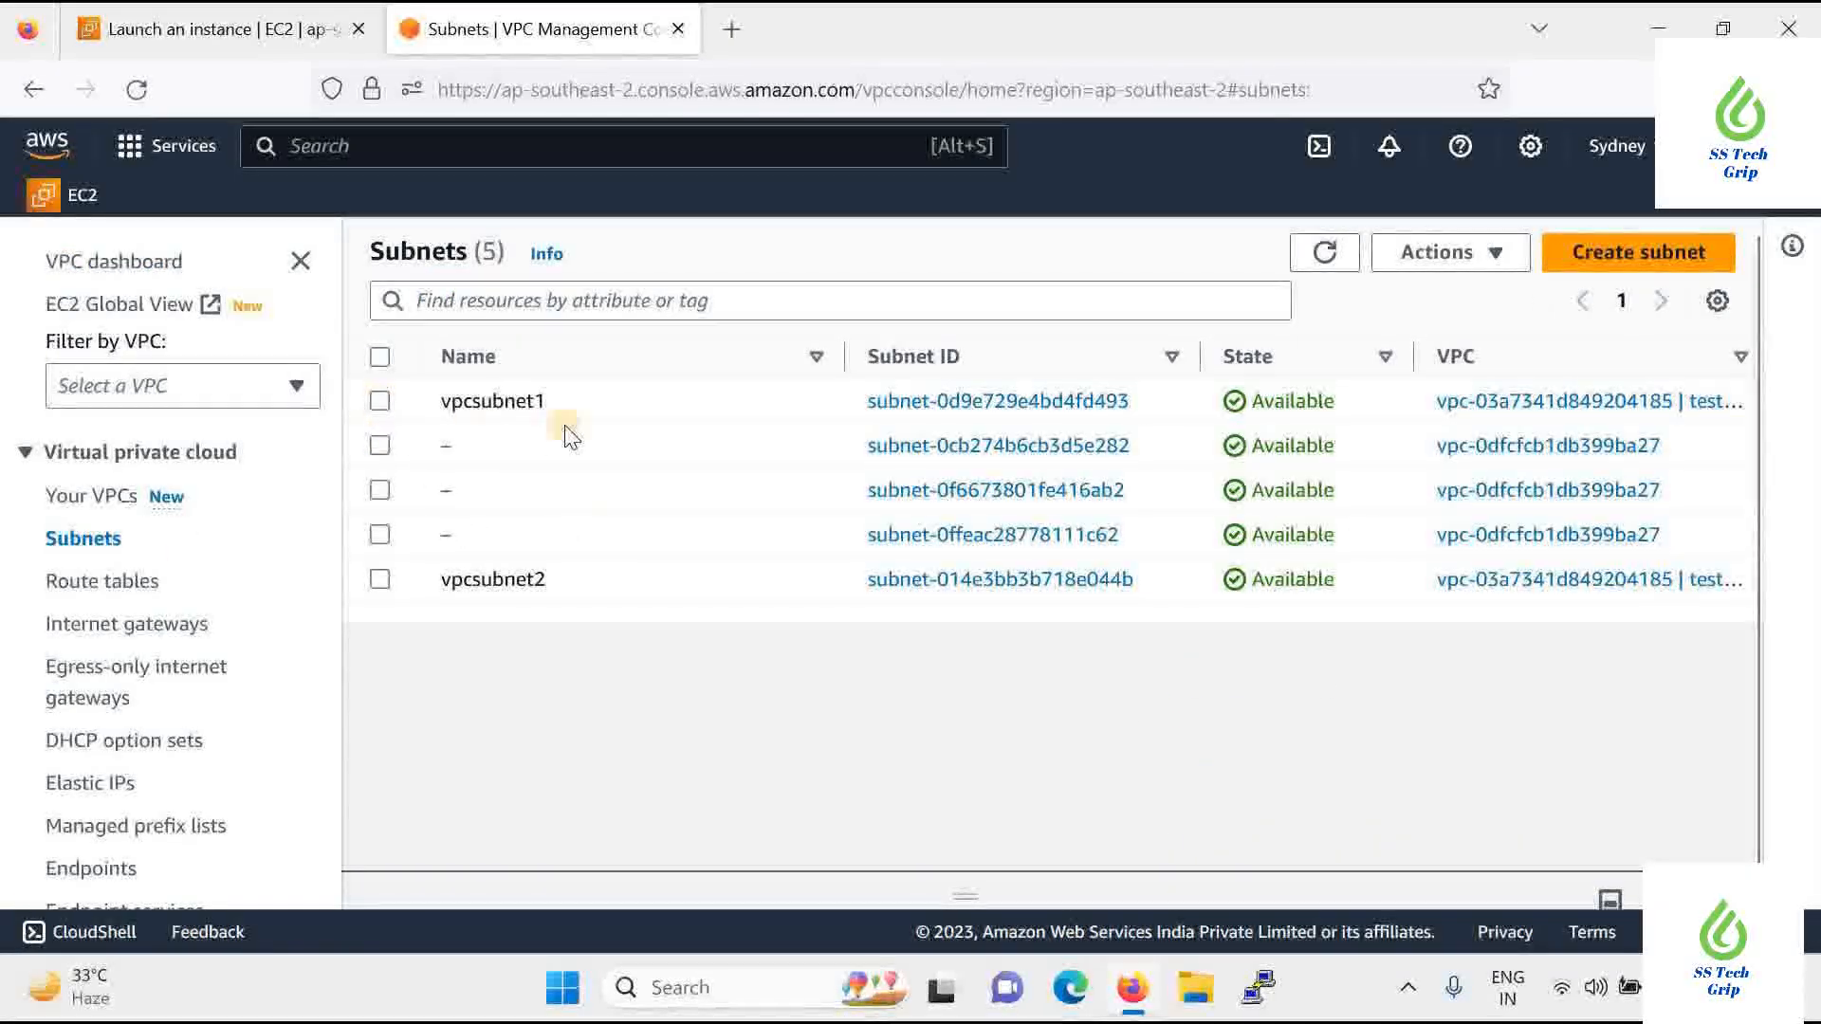
click(479, 403)
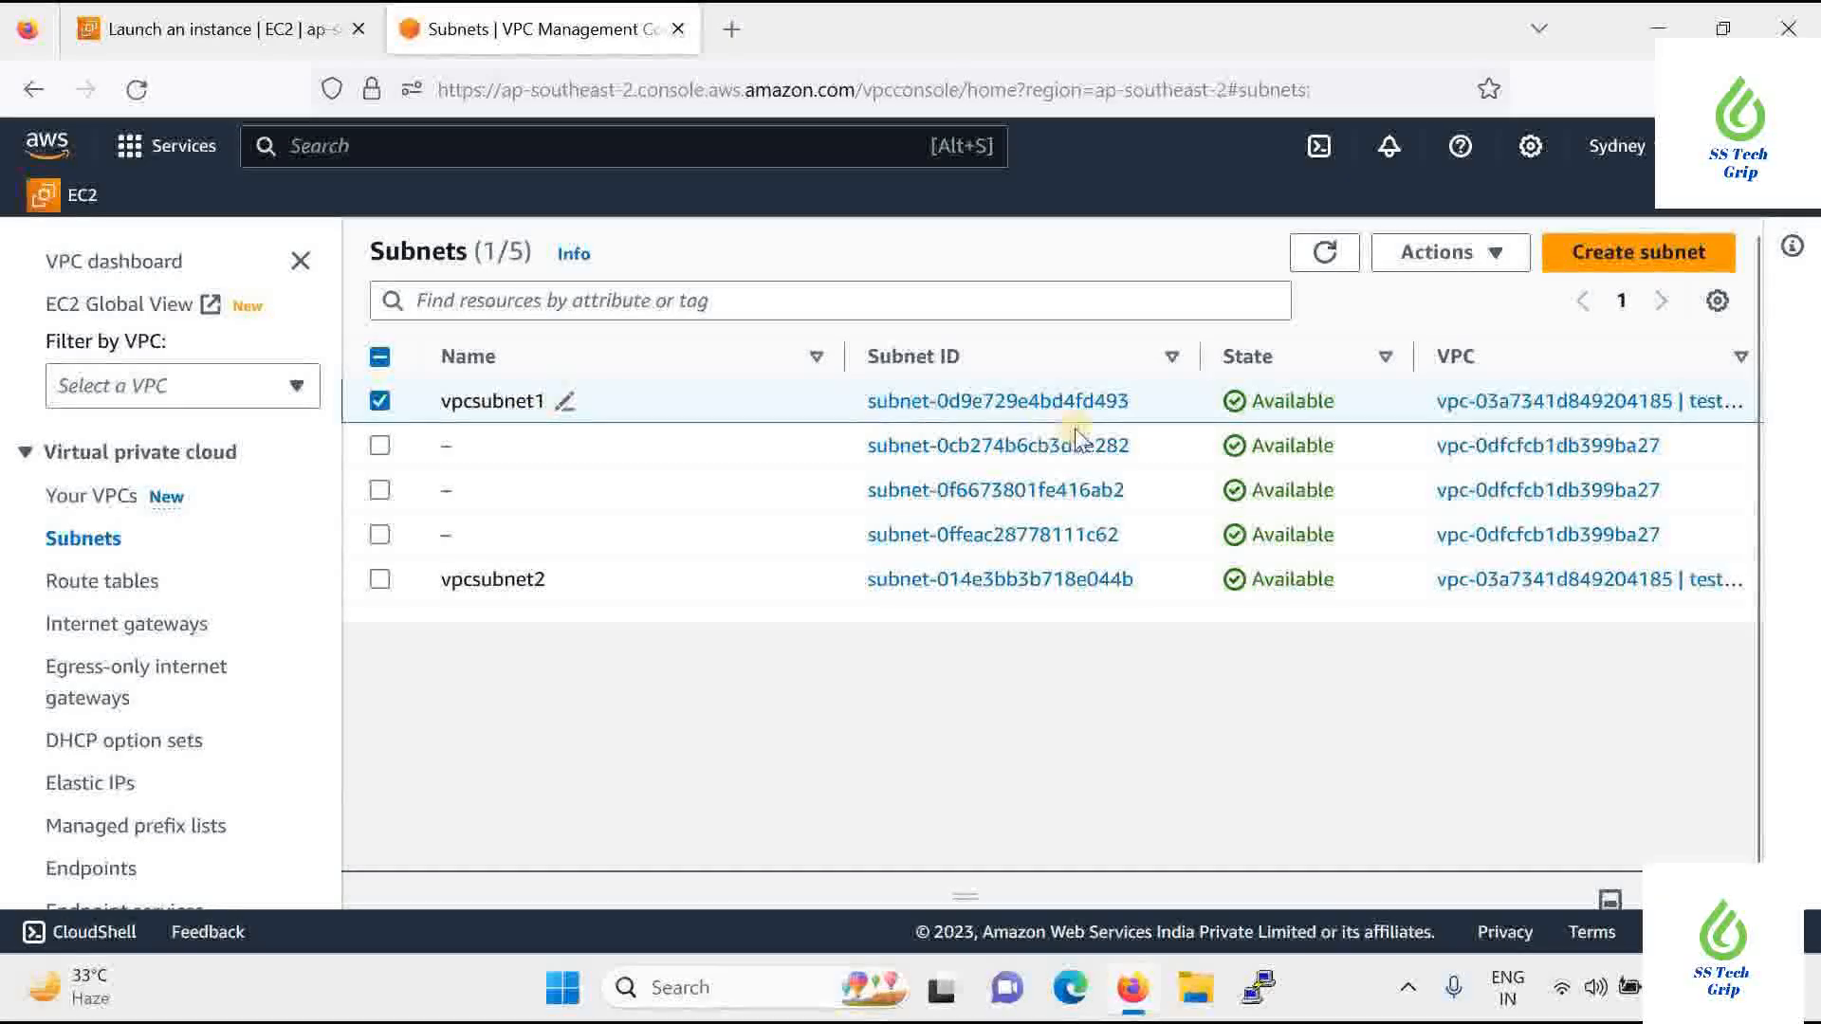
click(1468, 258)
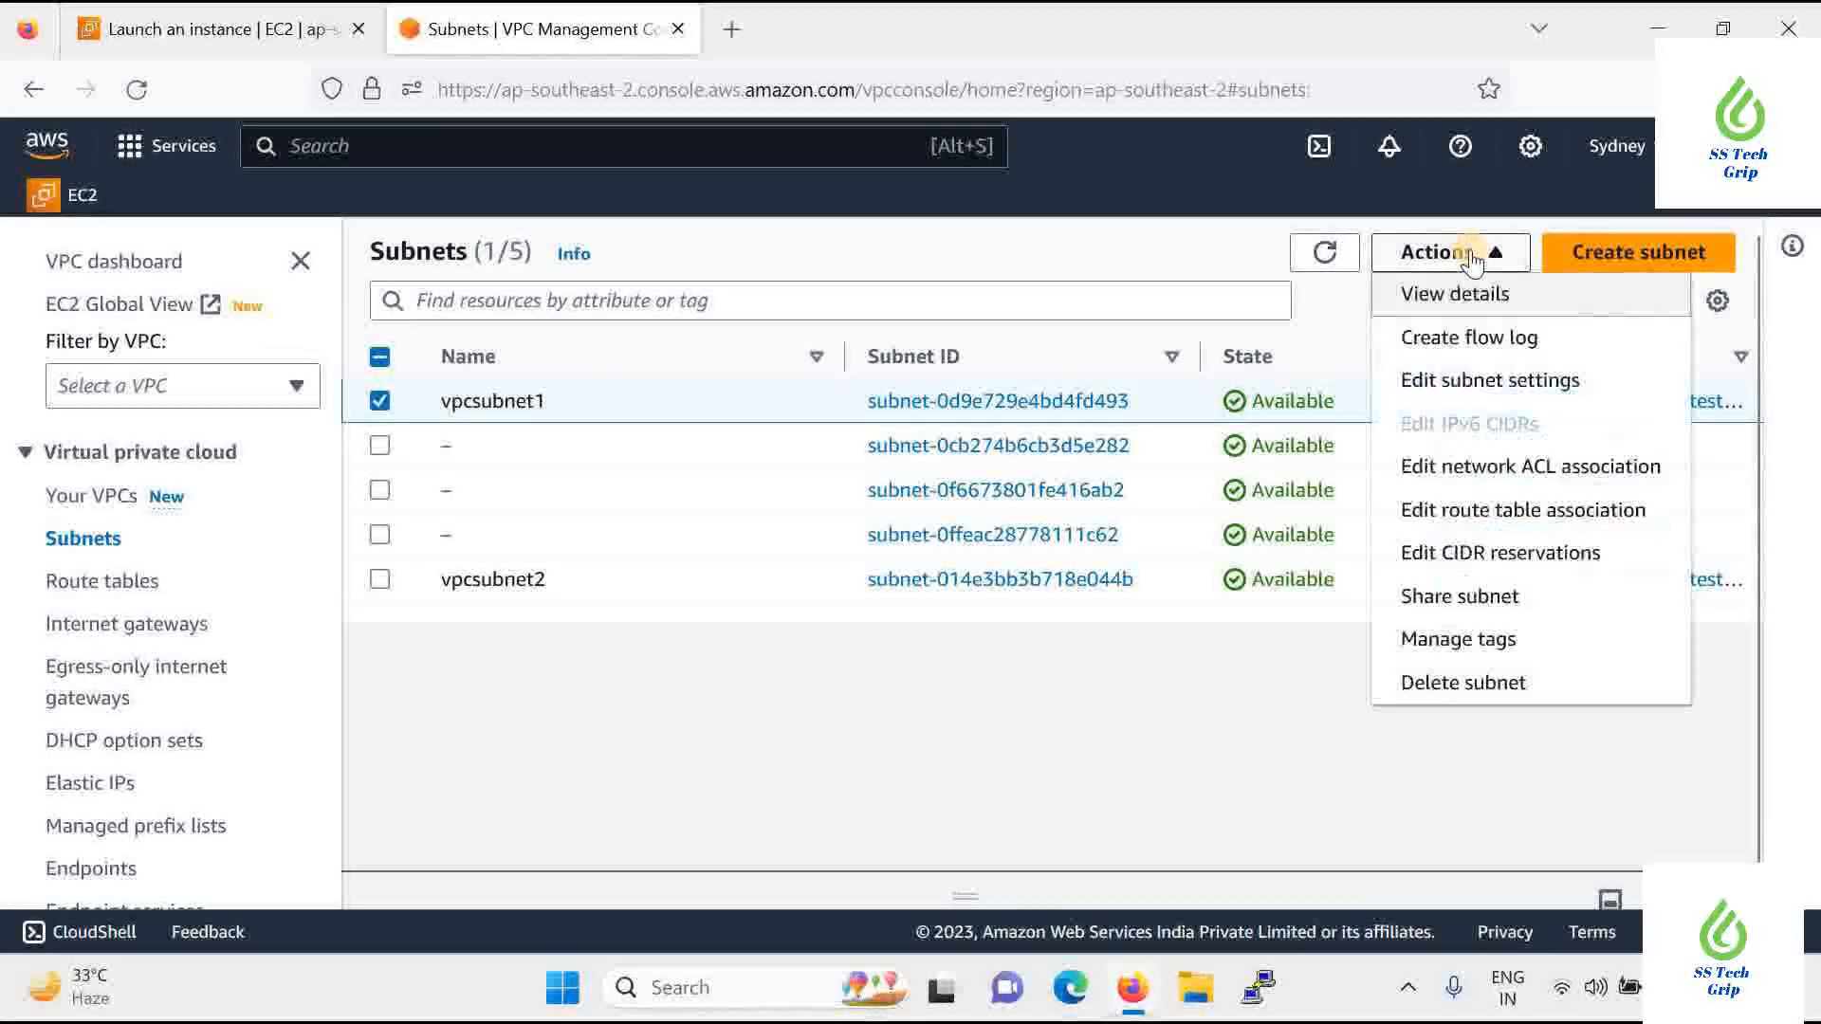
click(1487, 380)
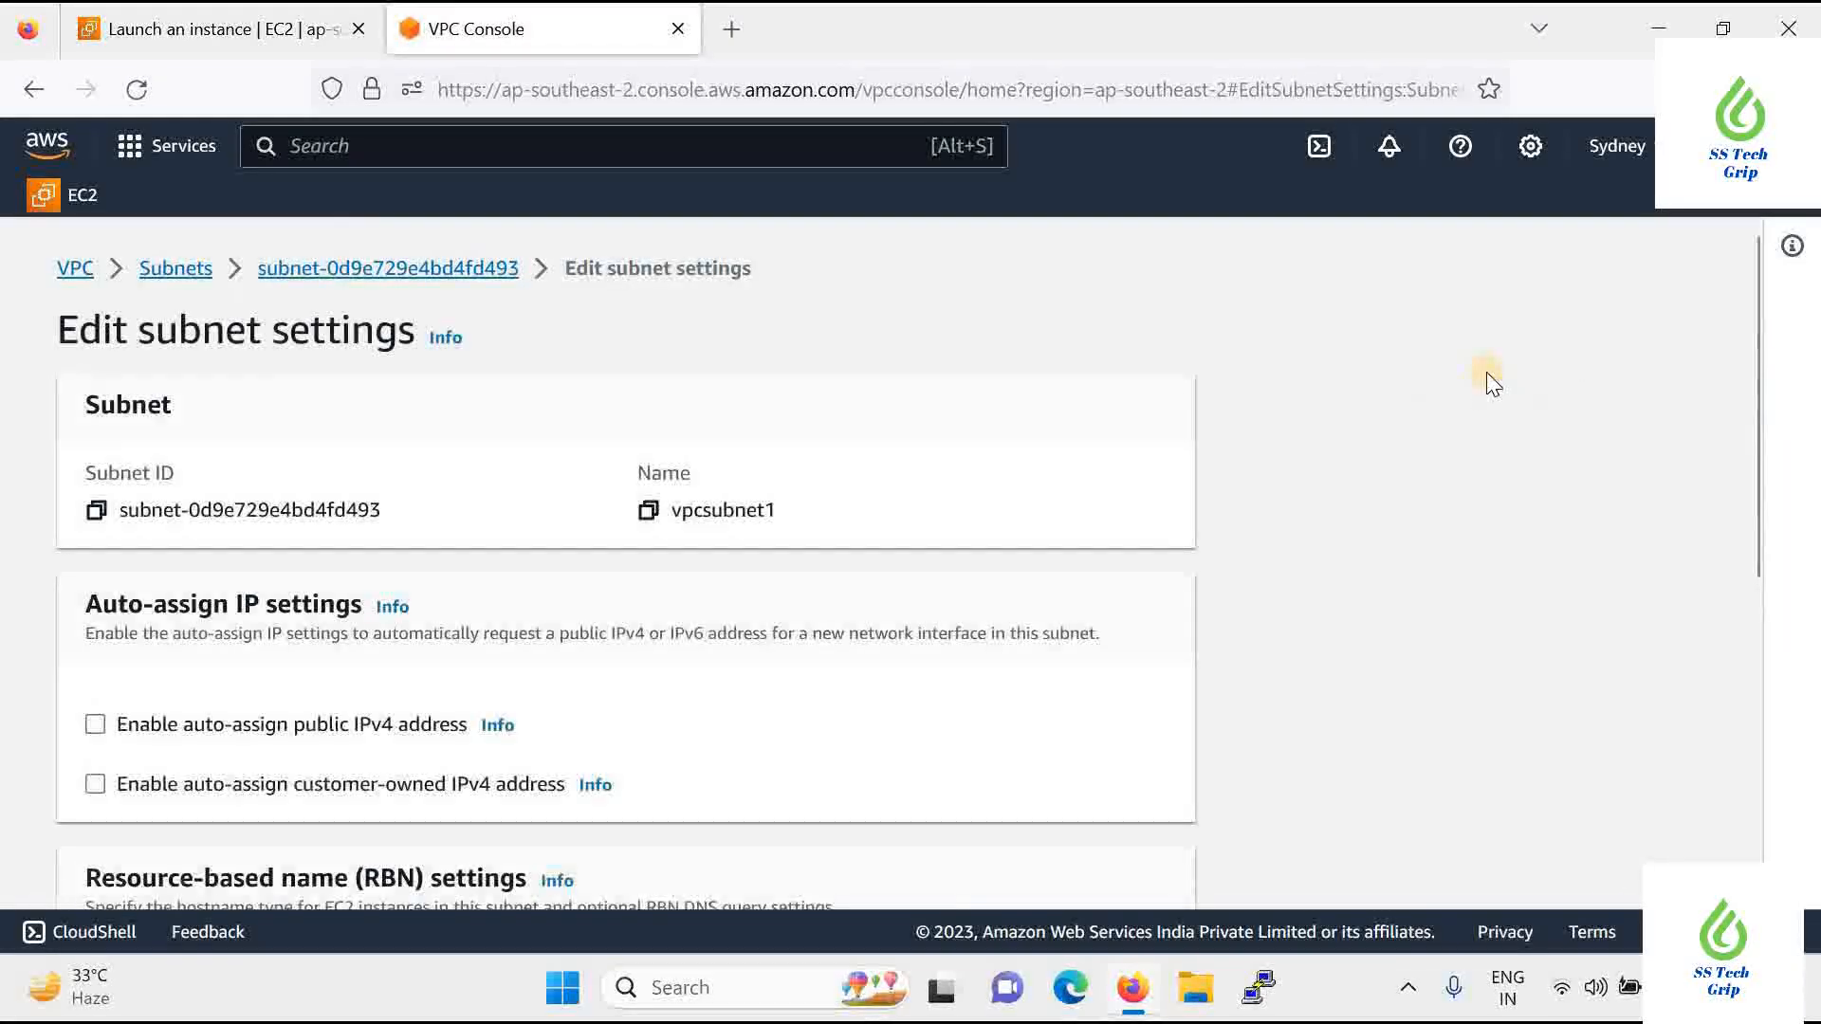
Enable auto-assign public IPv4 address for vpcsubnet1 and save the subnet settings
scroll(830, 691, down, 3)
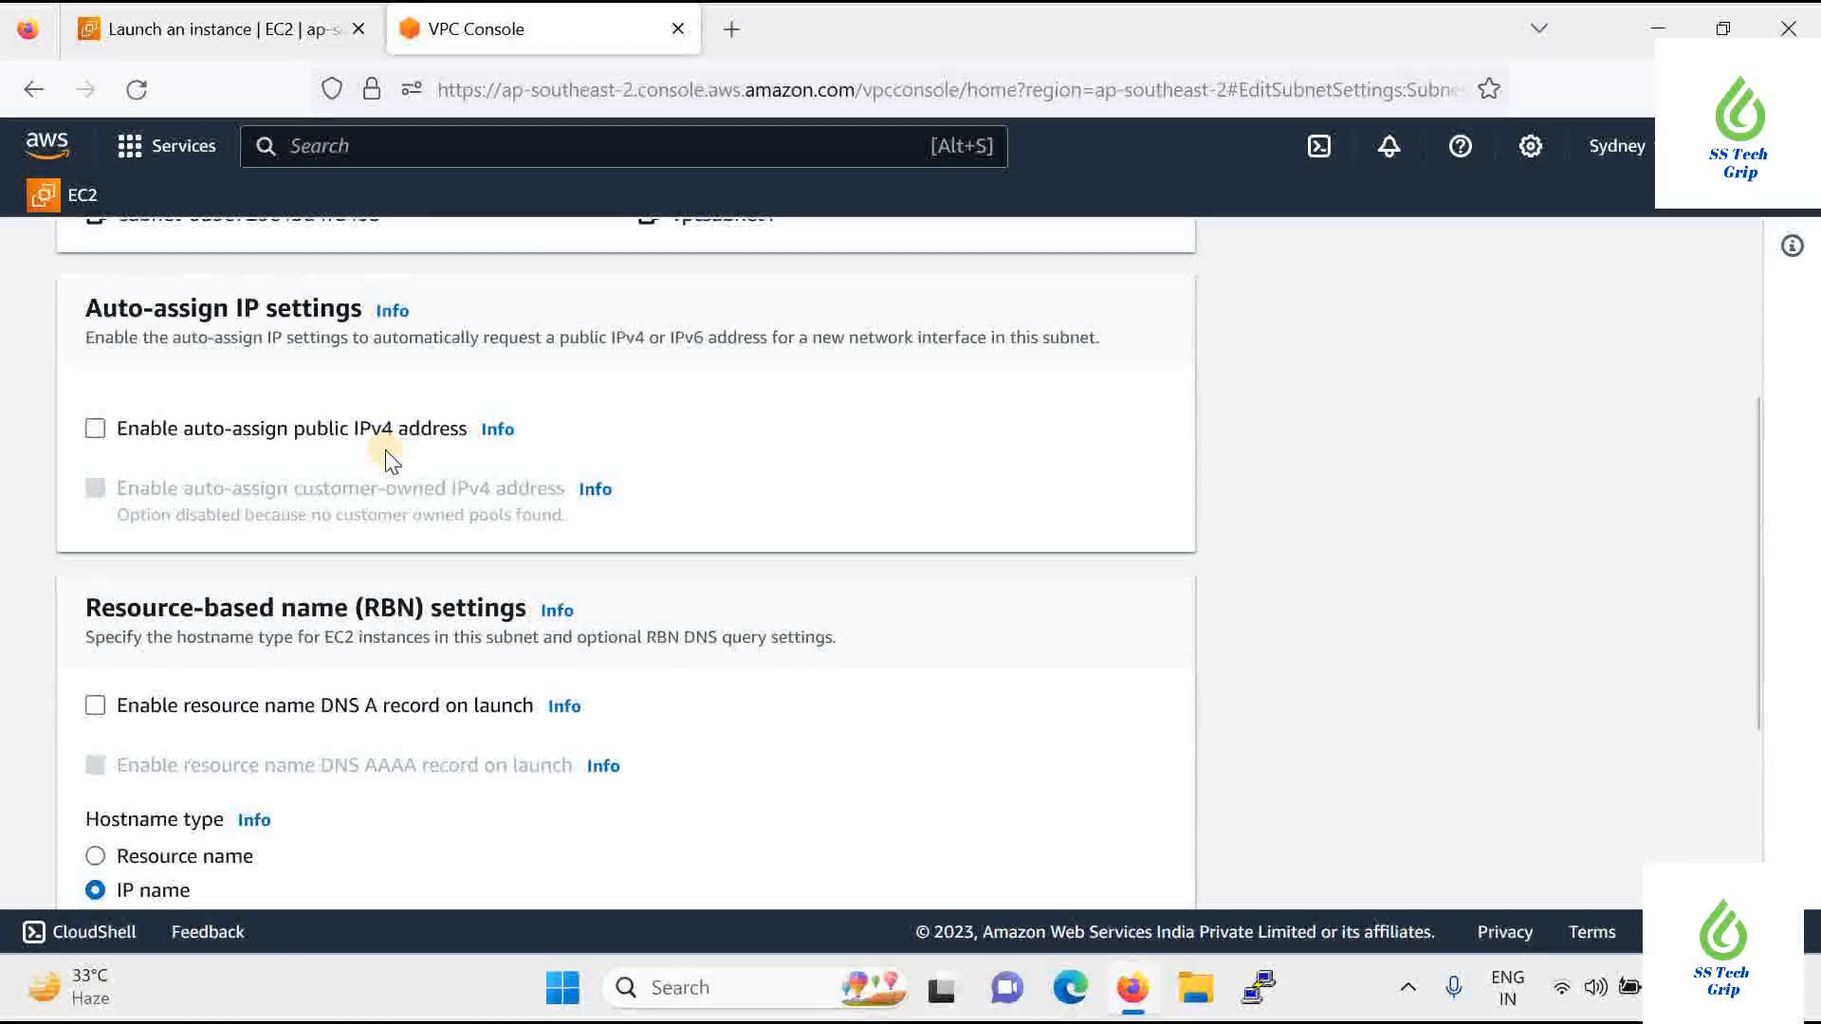
scroll(285, 513, up, 2)
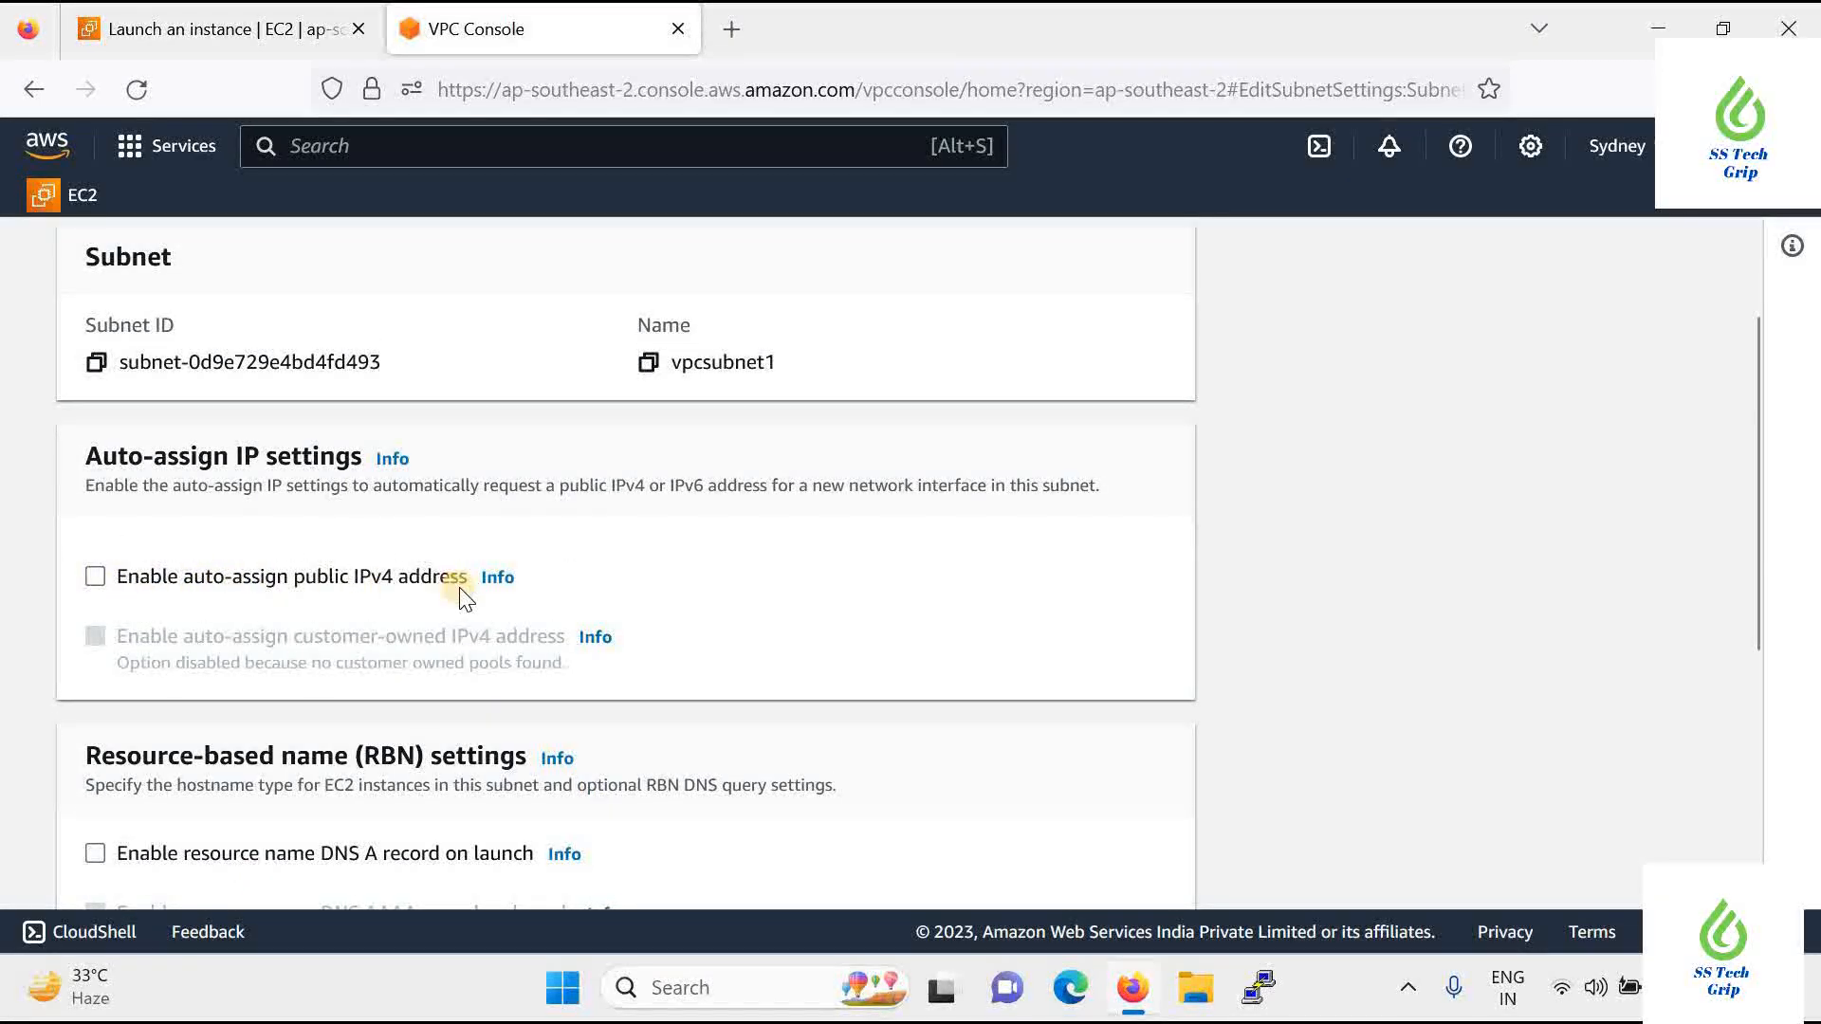
click(97, 579)
scroll(781, 559, down, 5)
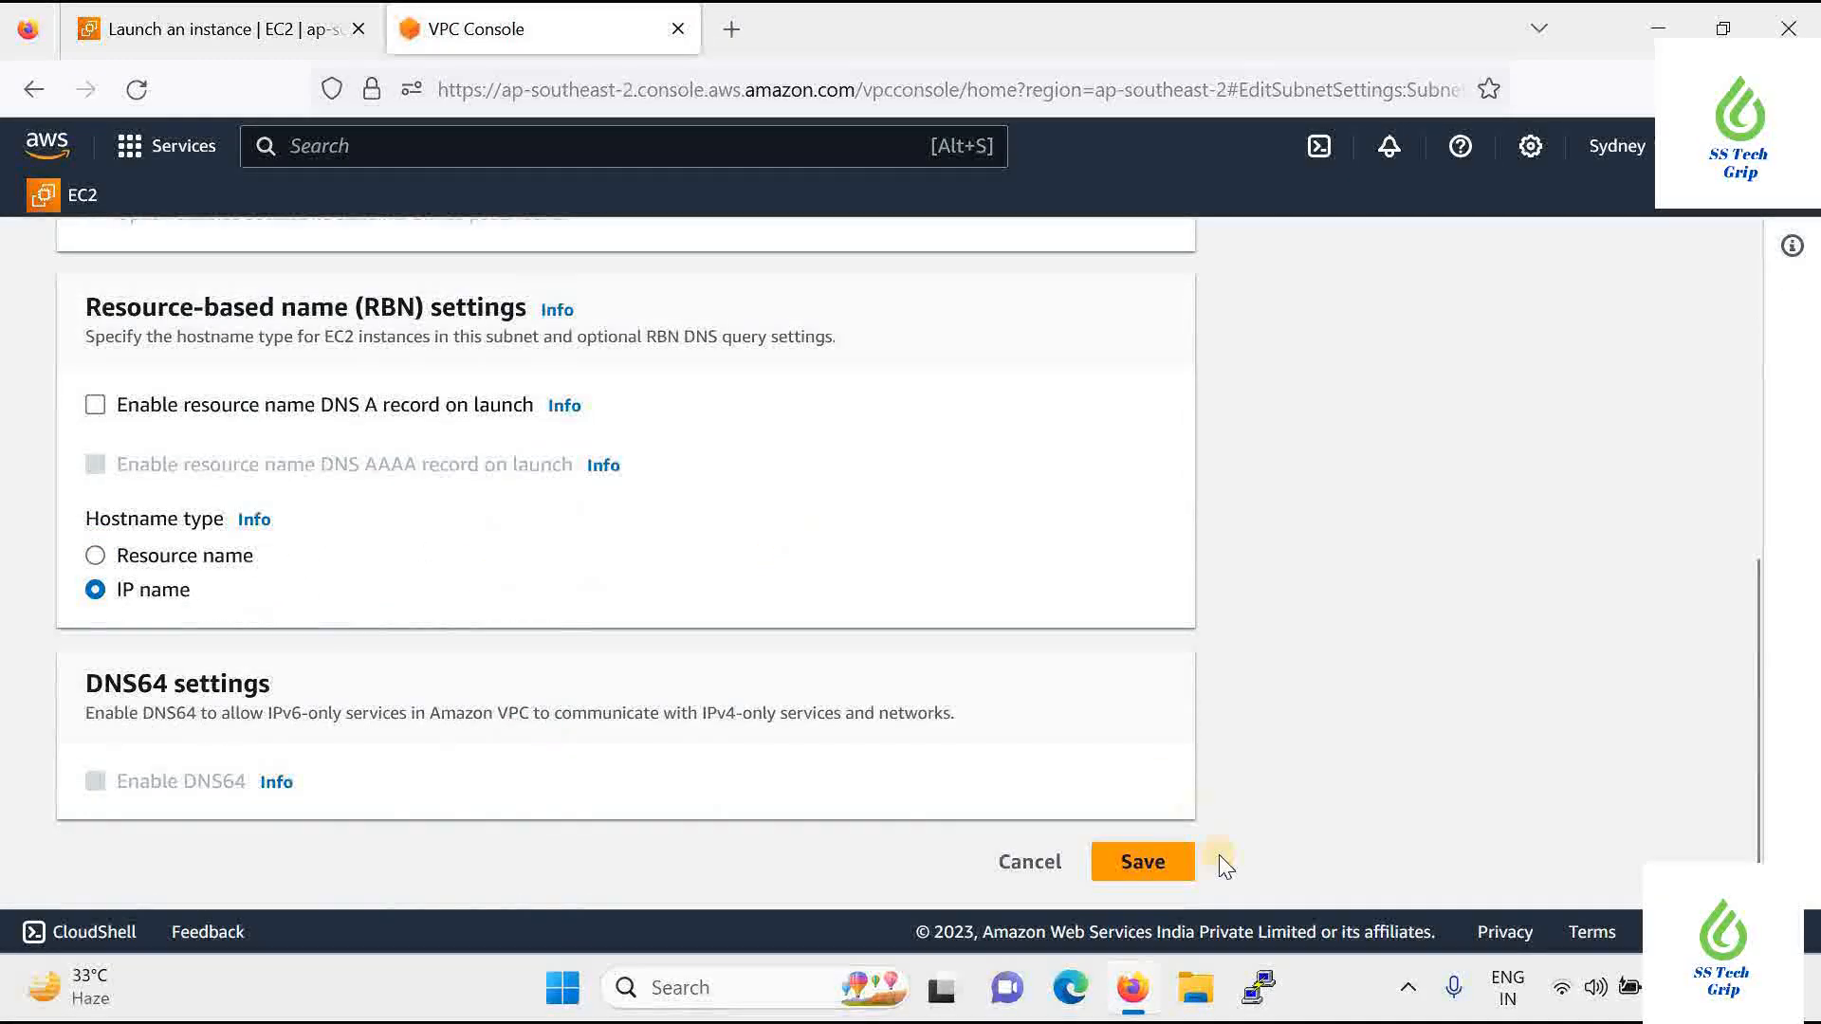
click(1145, 863)
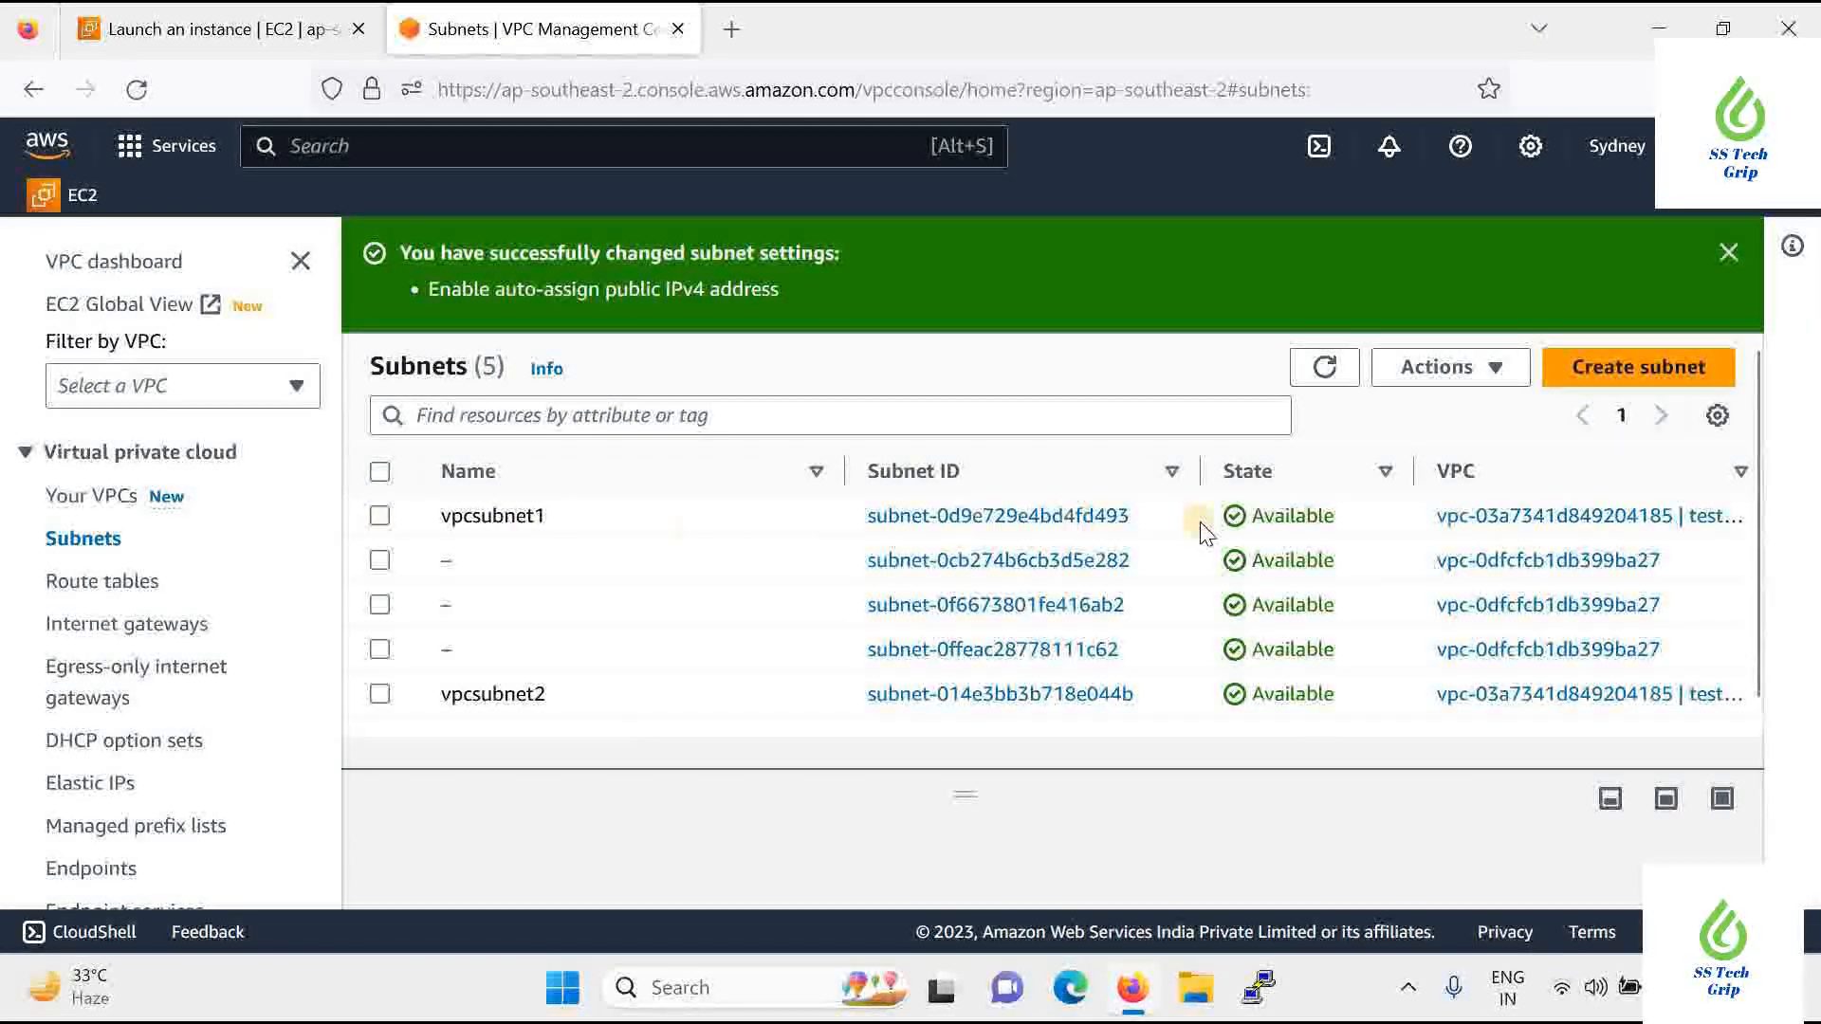
Return to the instance launch form, reload it and name the new instance vpcvm
click(169, 22)
click(133, 100)
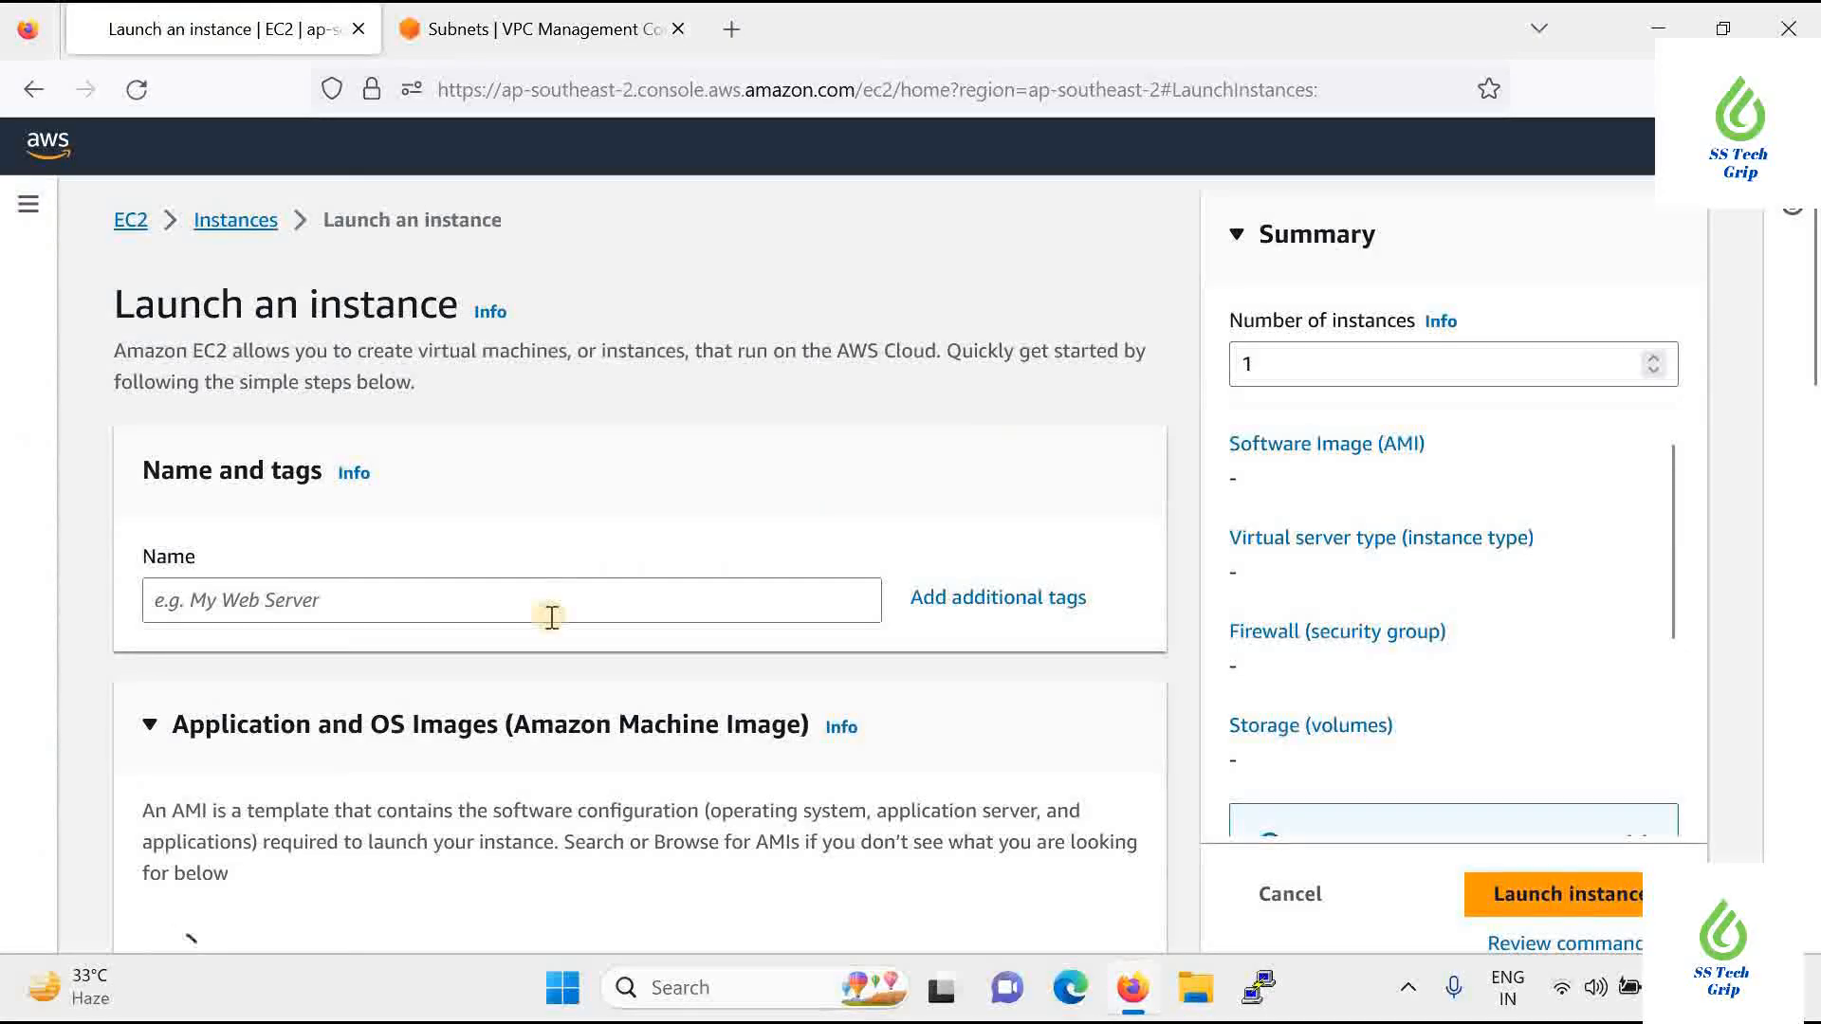
click(552, 603)
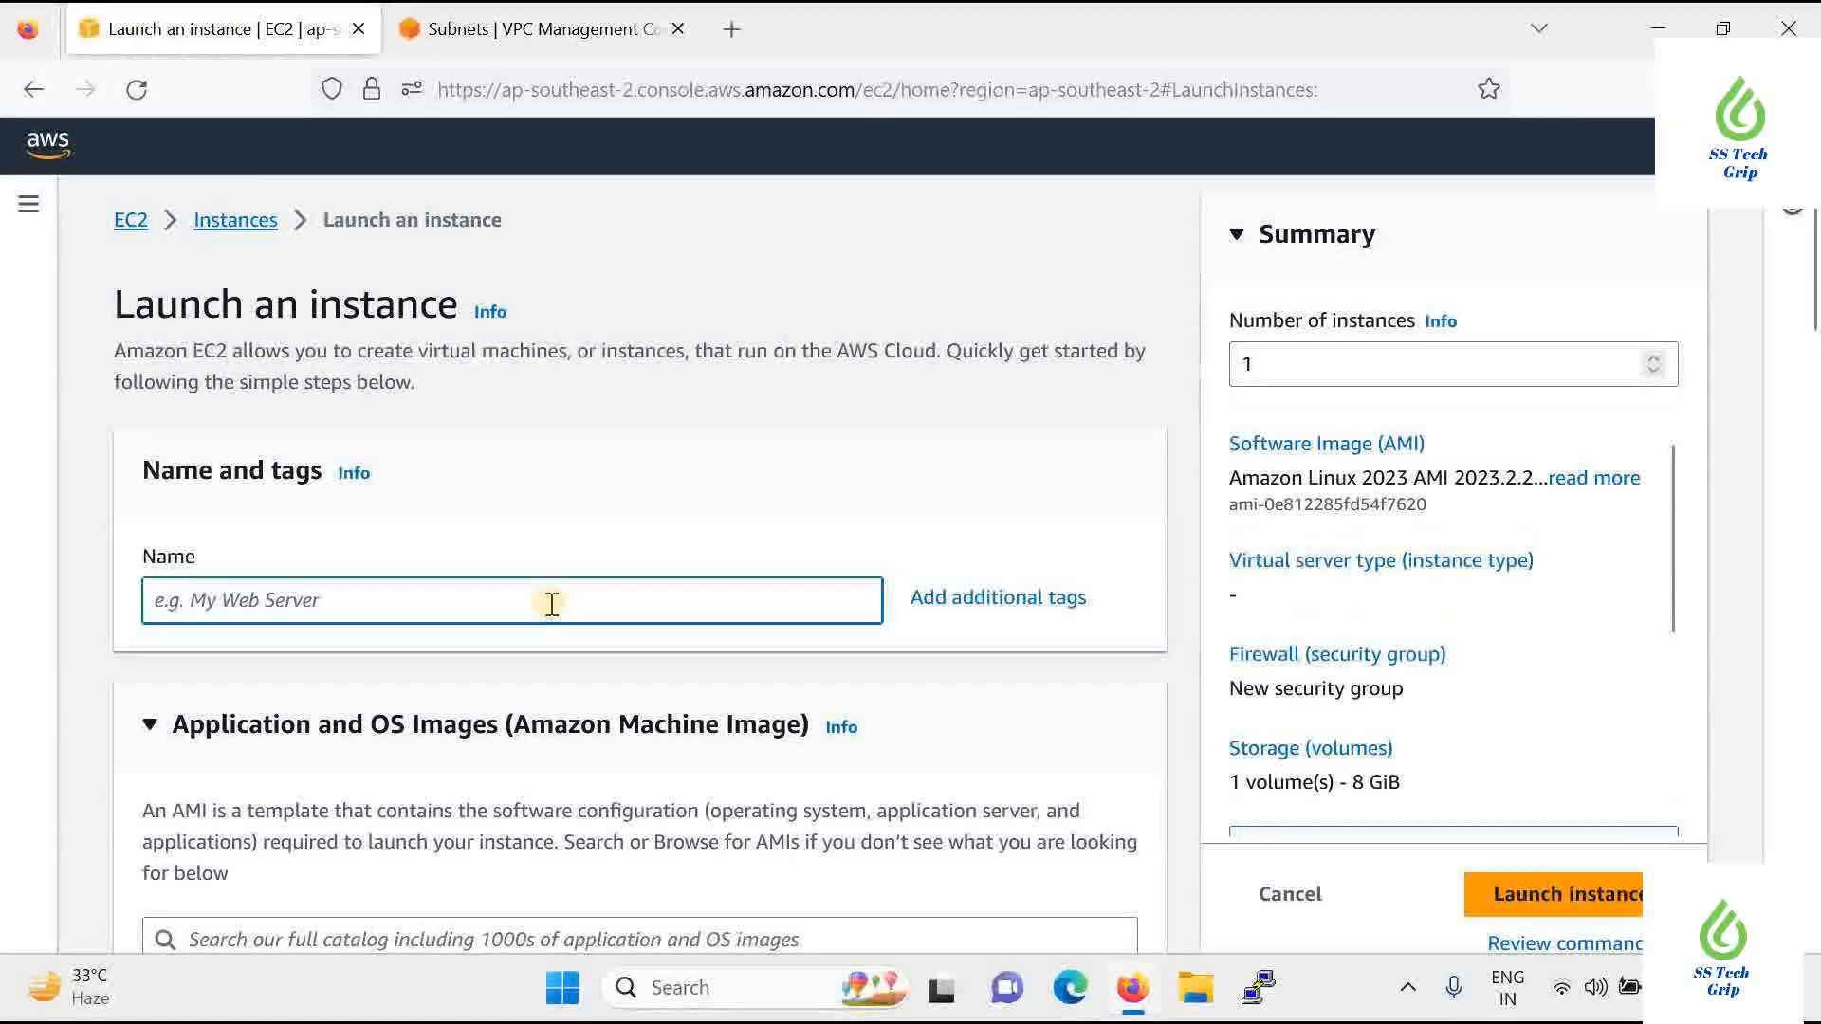
text(vpcvm)
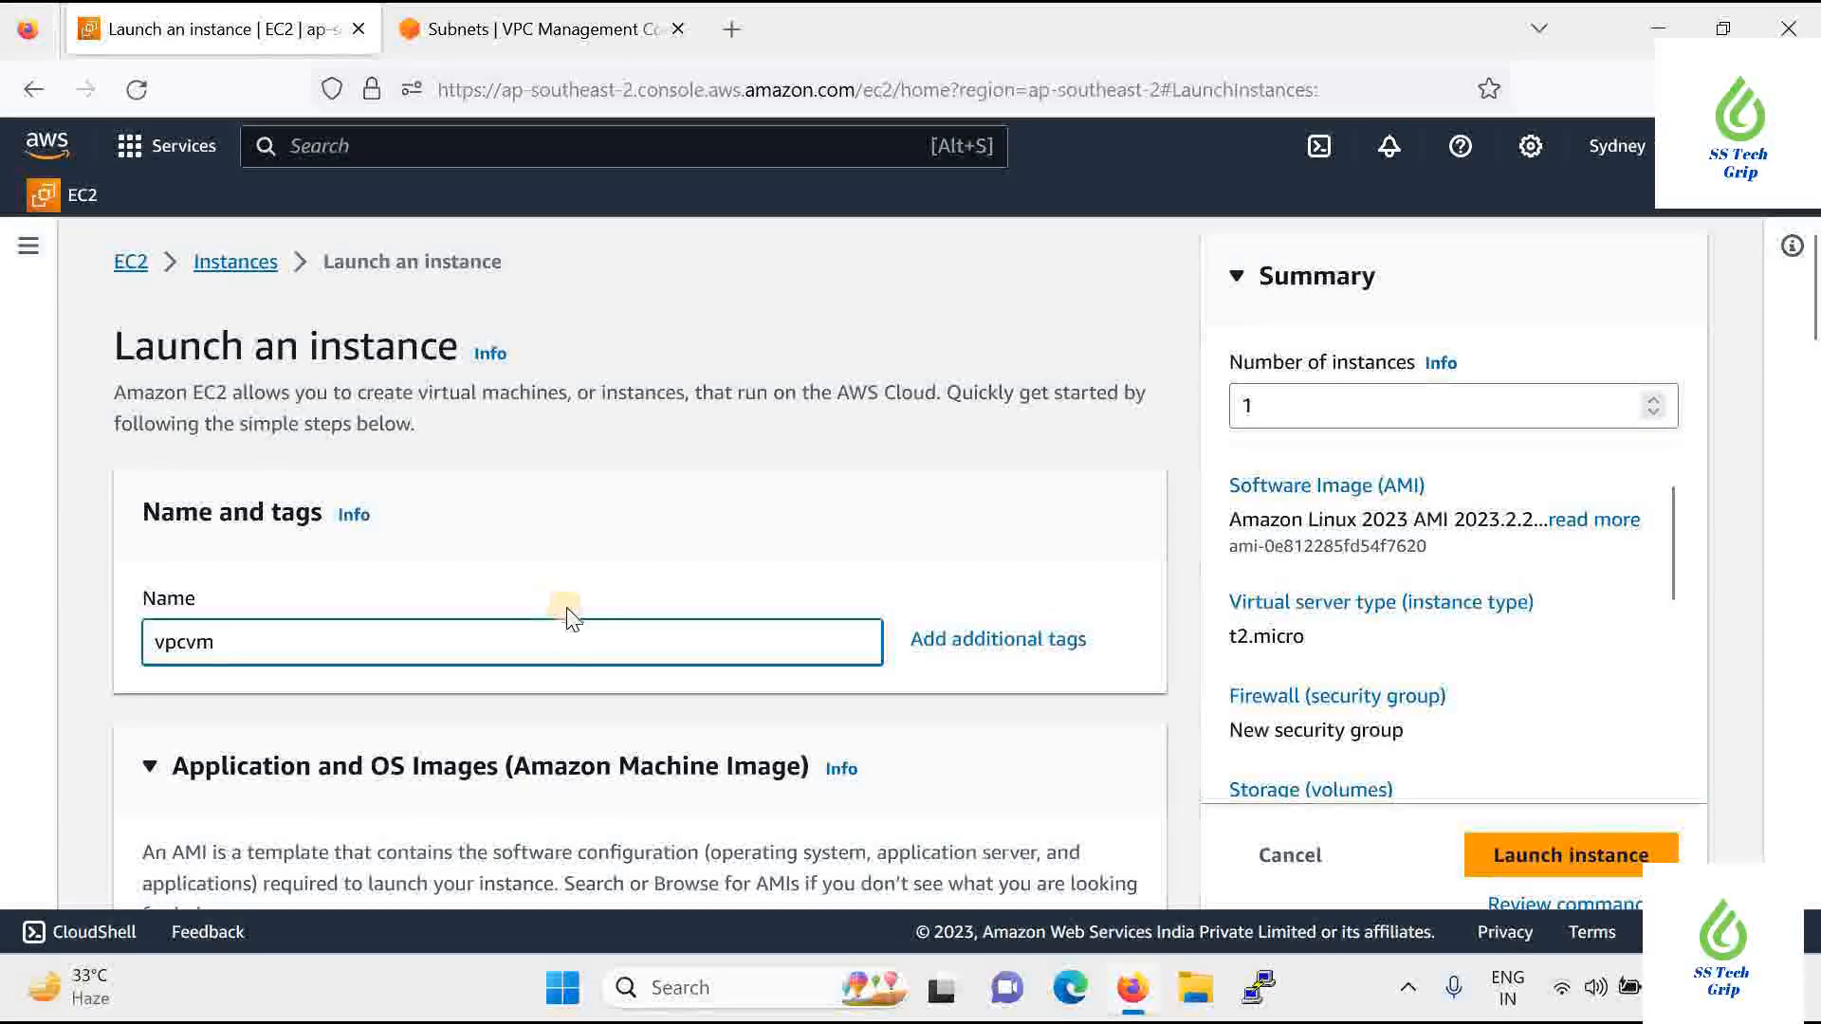
Choose Ubuntu as the operating system image for the vpcvm instance
scroll(579, 596, down, 3)
scroll(581, 595, down, 2)
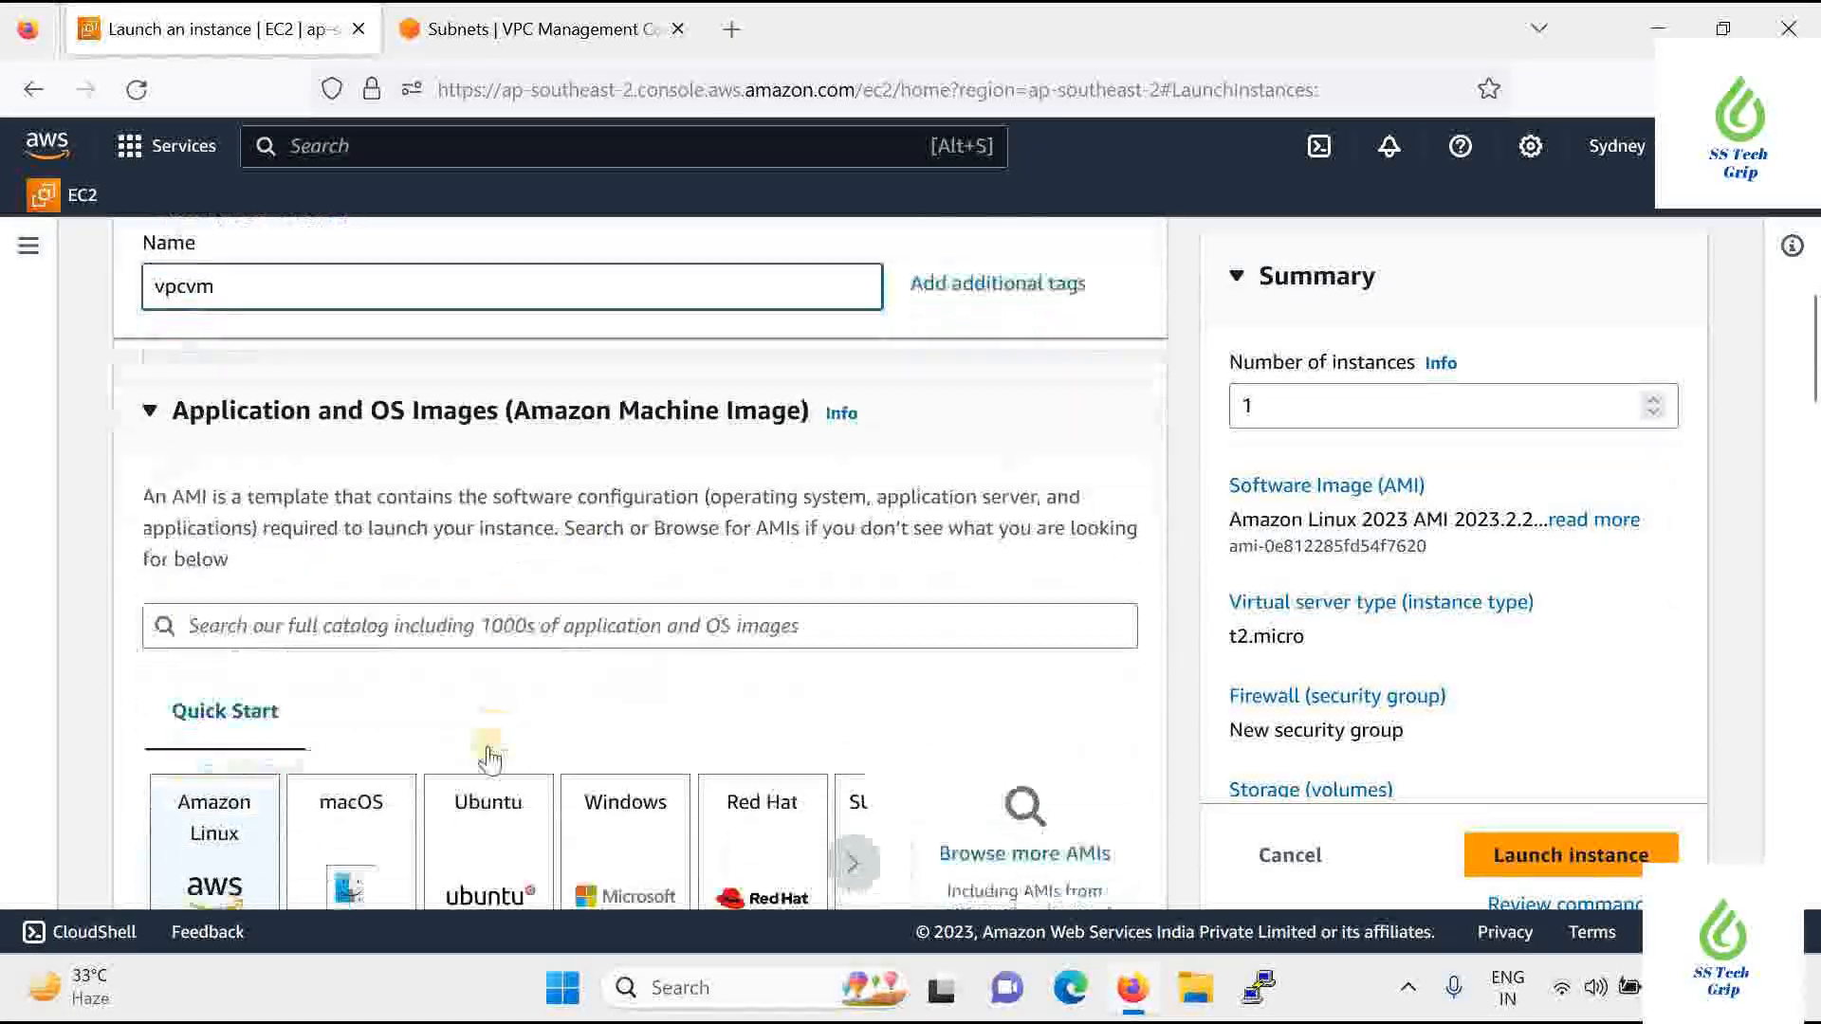
click(496, 731)
scroll(584, 583, down, 5)
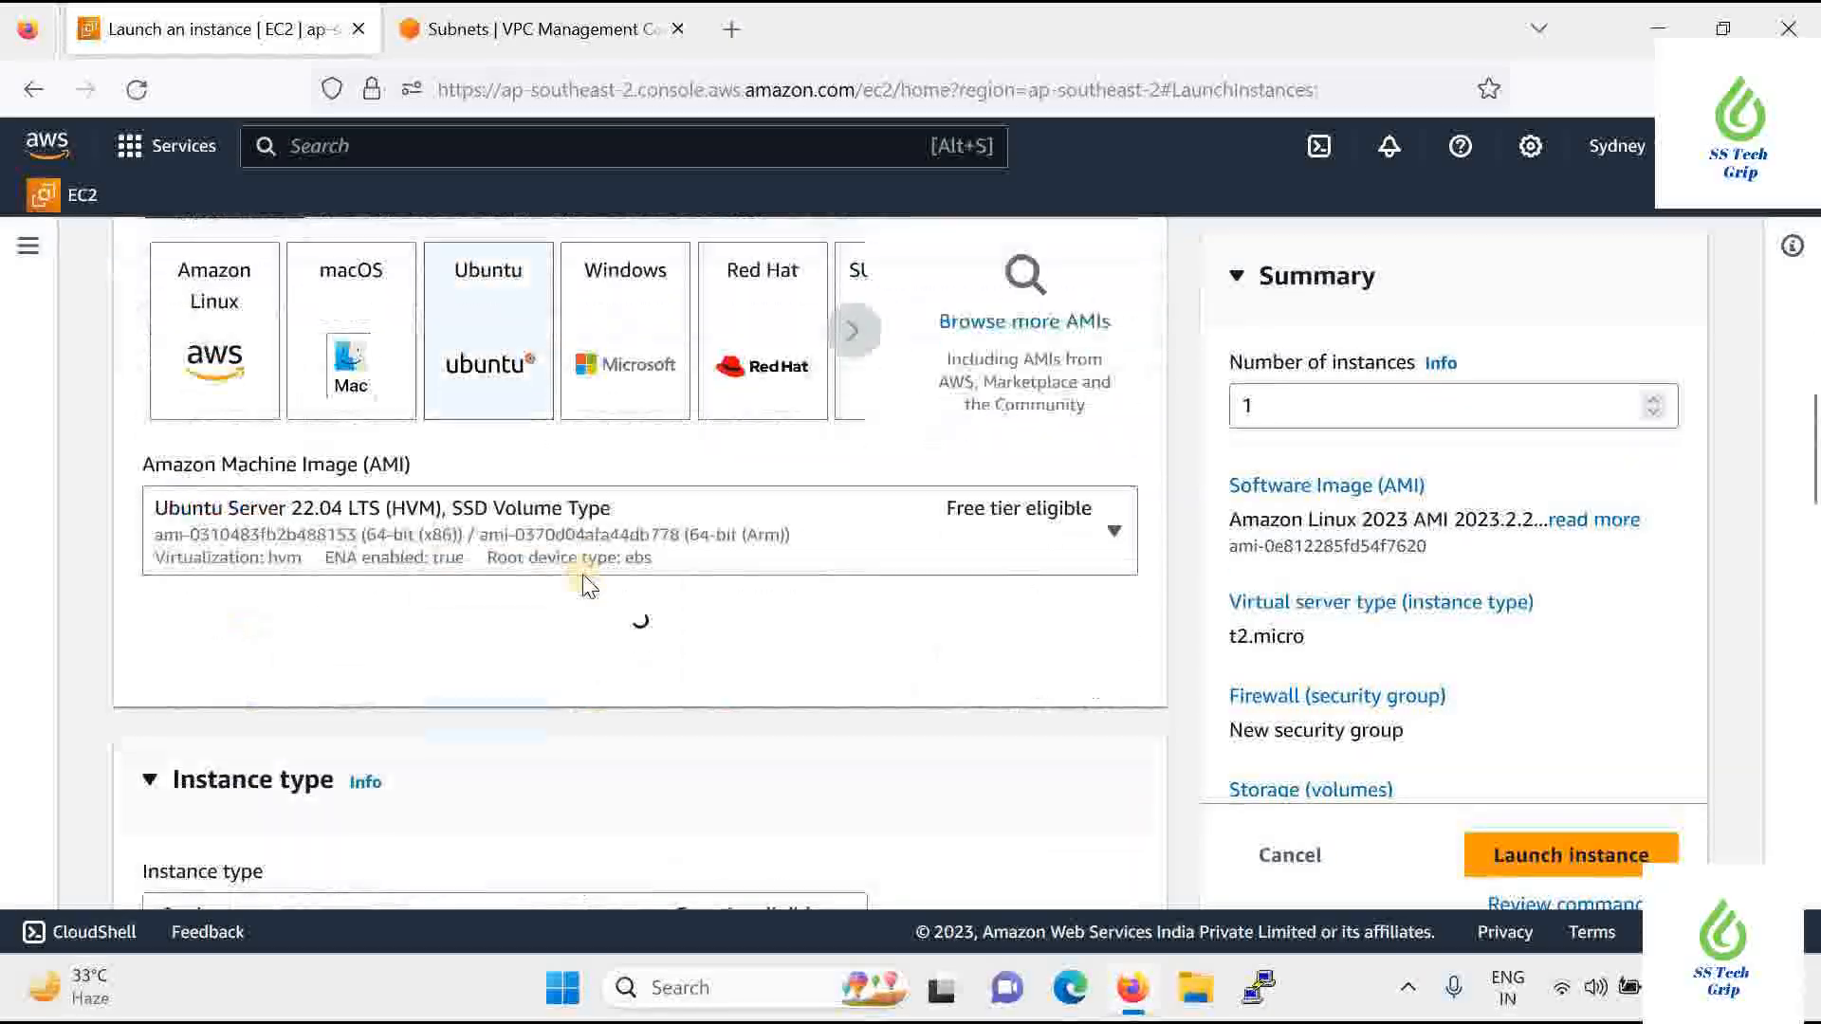
Select the existing test1 key pair for logging in to the instance
scroll(564, 593, down, 2)
scroll(559, 598, down, 4)
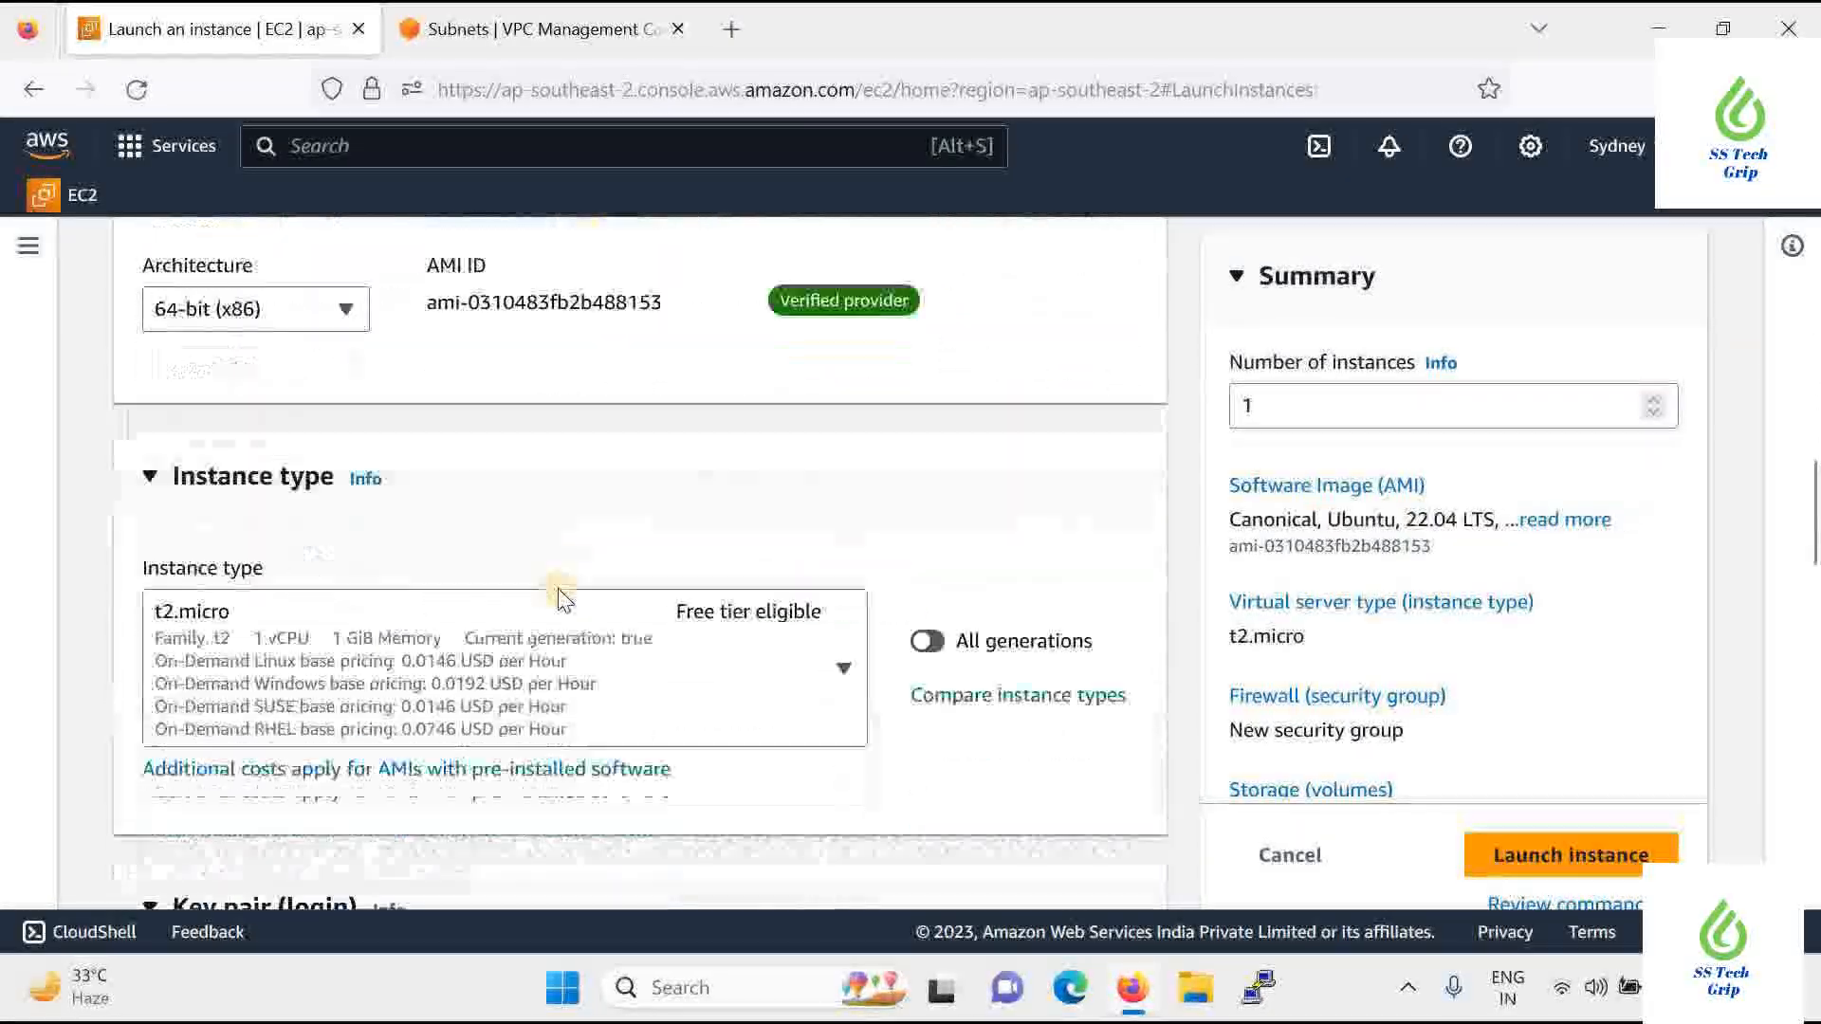
scroll(483, 593, down, 3)
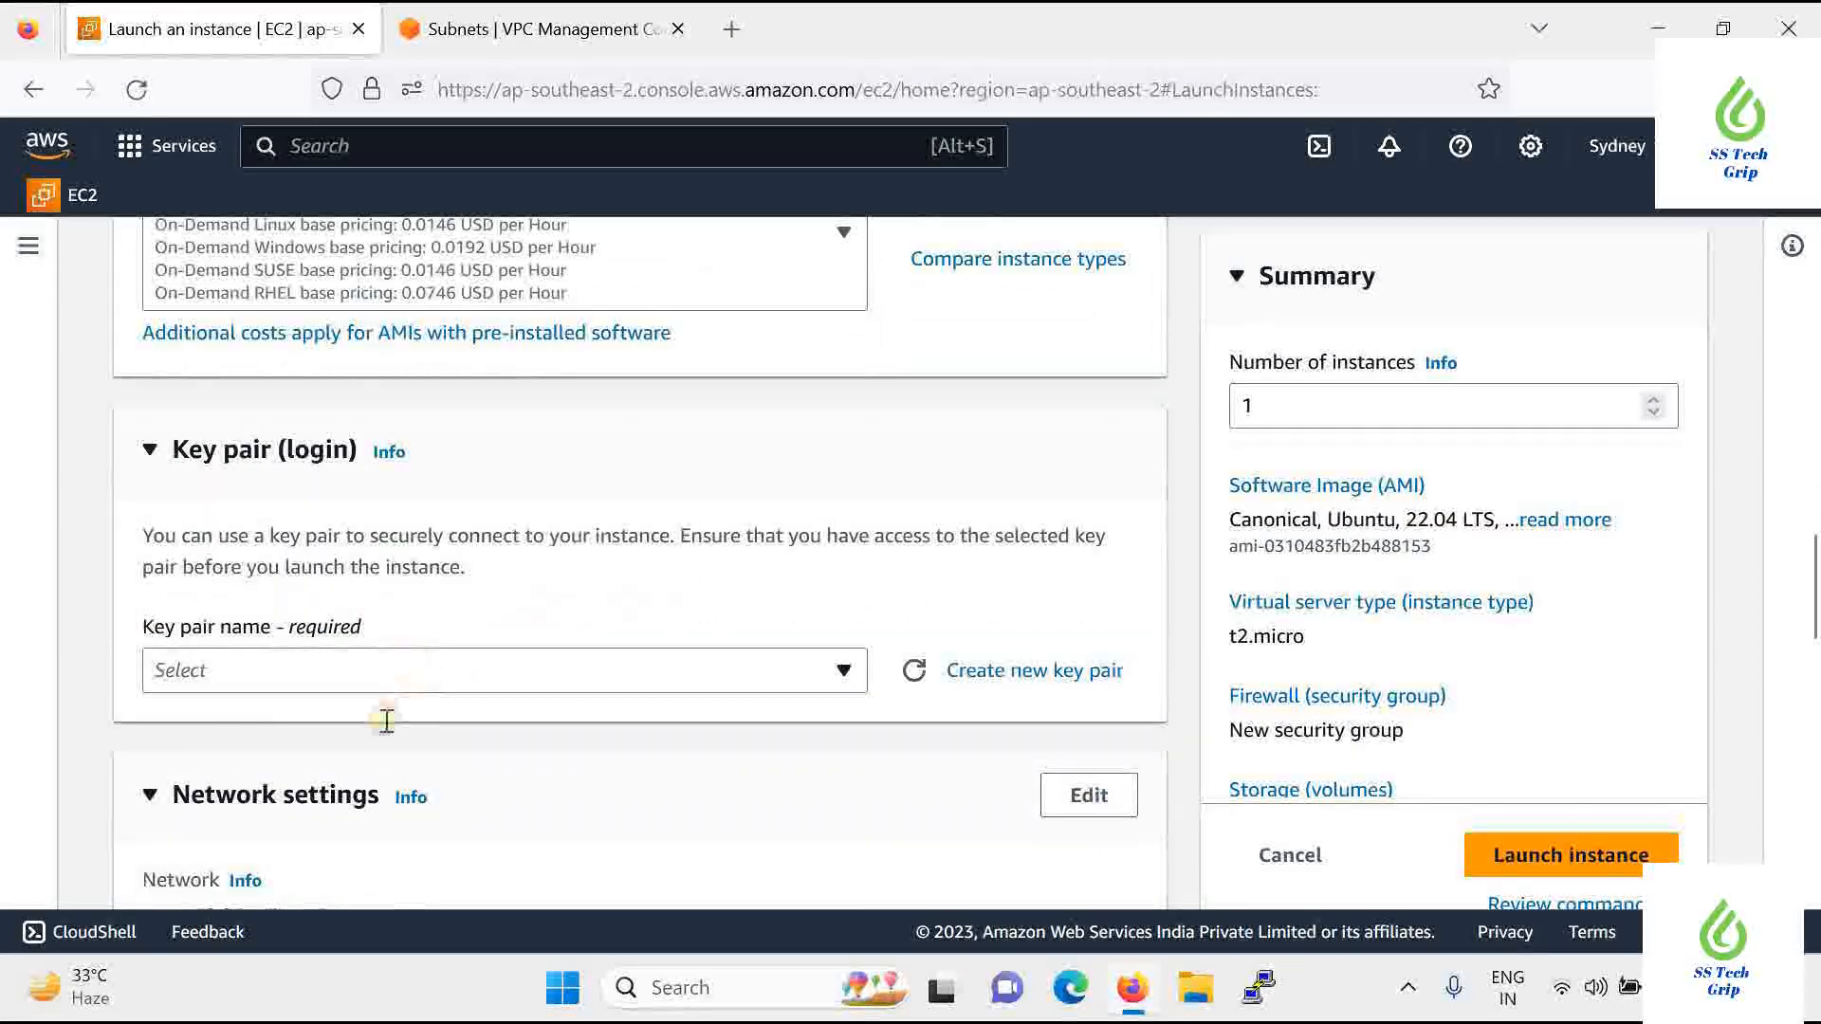
click(380, 685)
scroll(691, 575, down, 4)
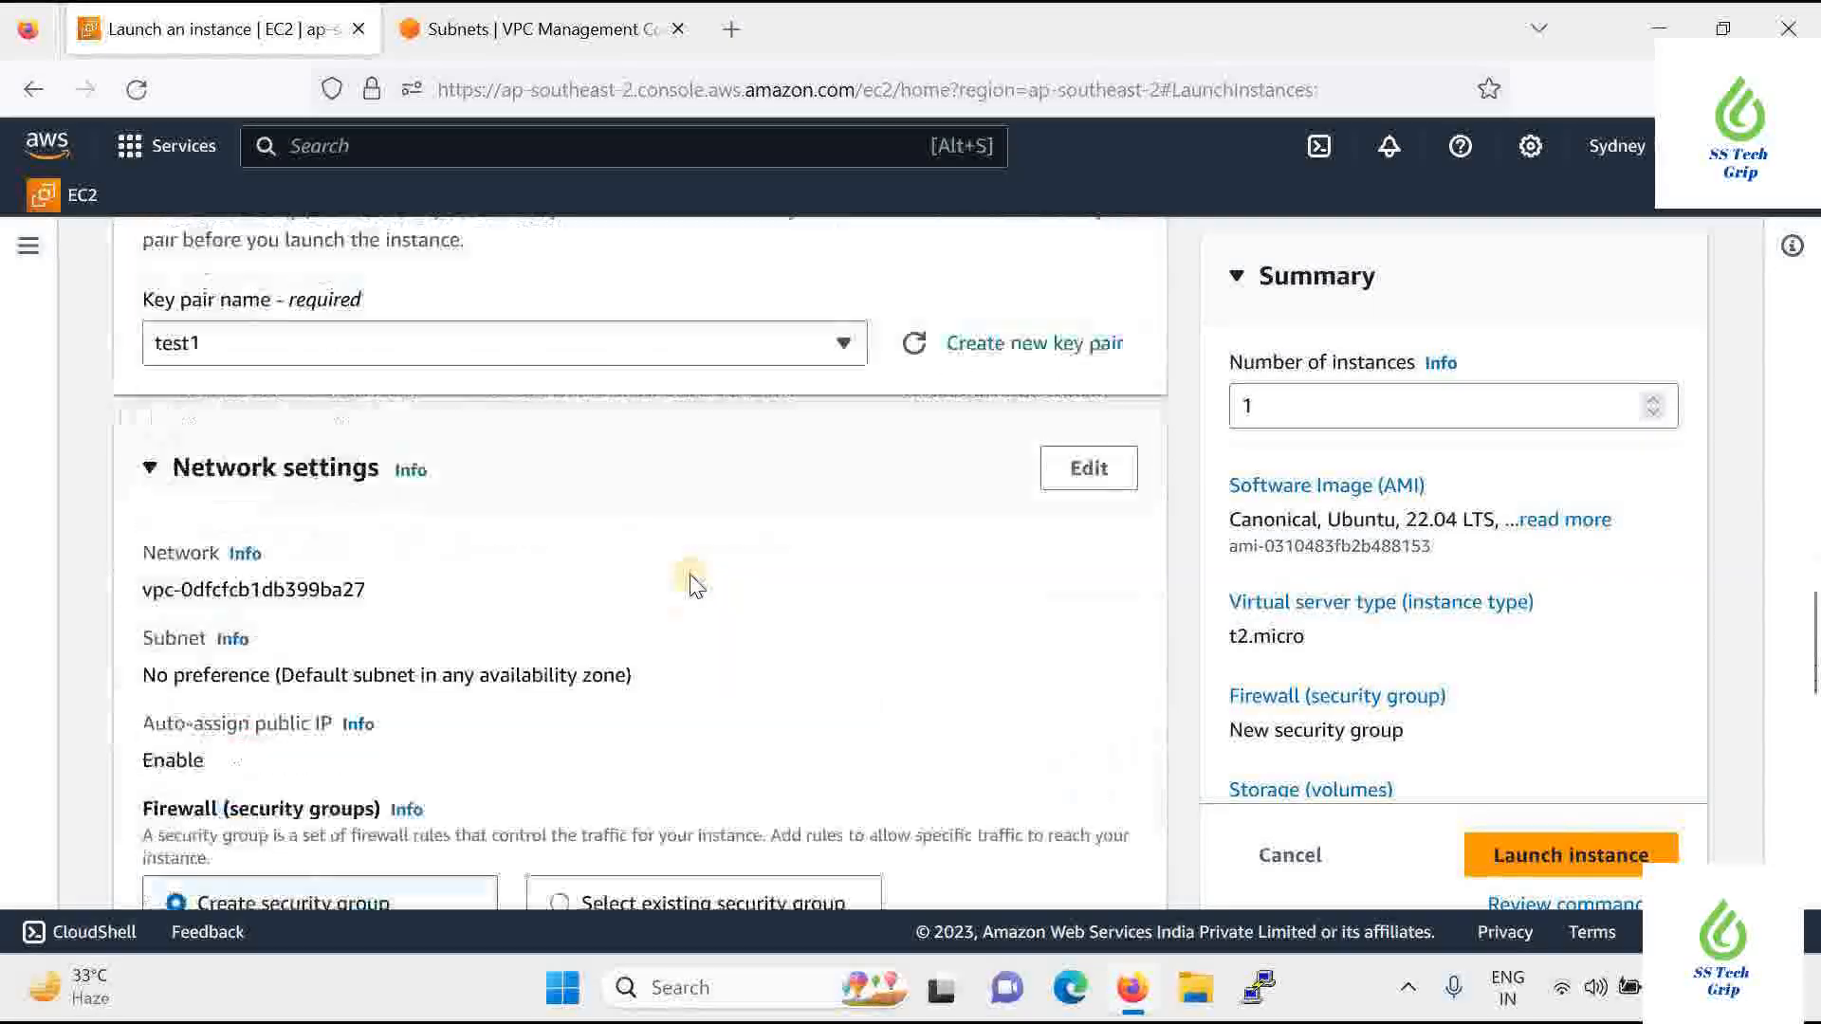
Open the network settings for editing and set the instance's VPC to testvpc
scroll(691, 576, up, 2)
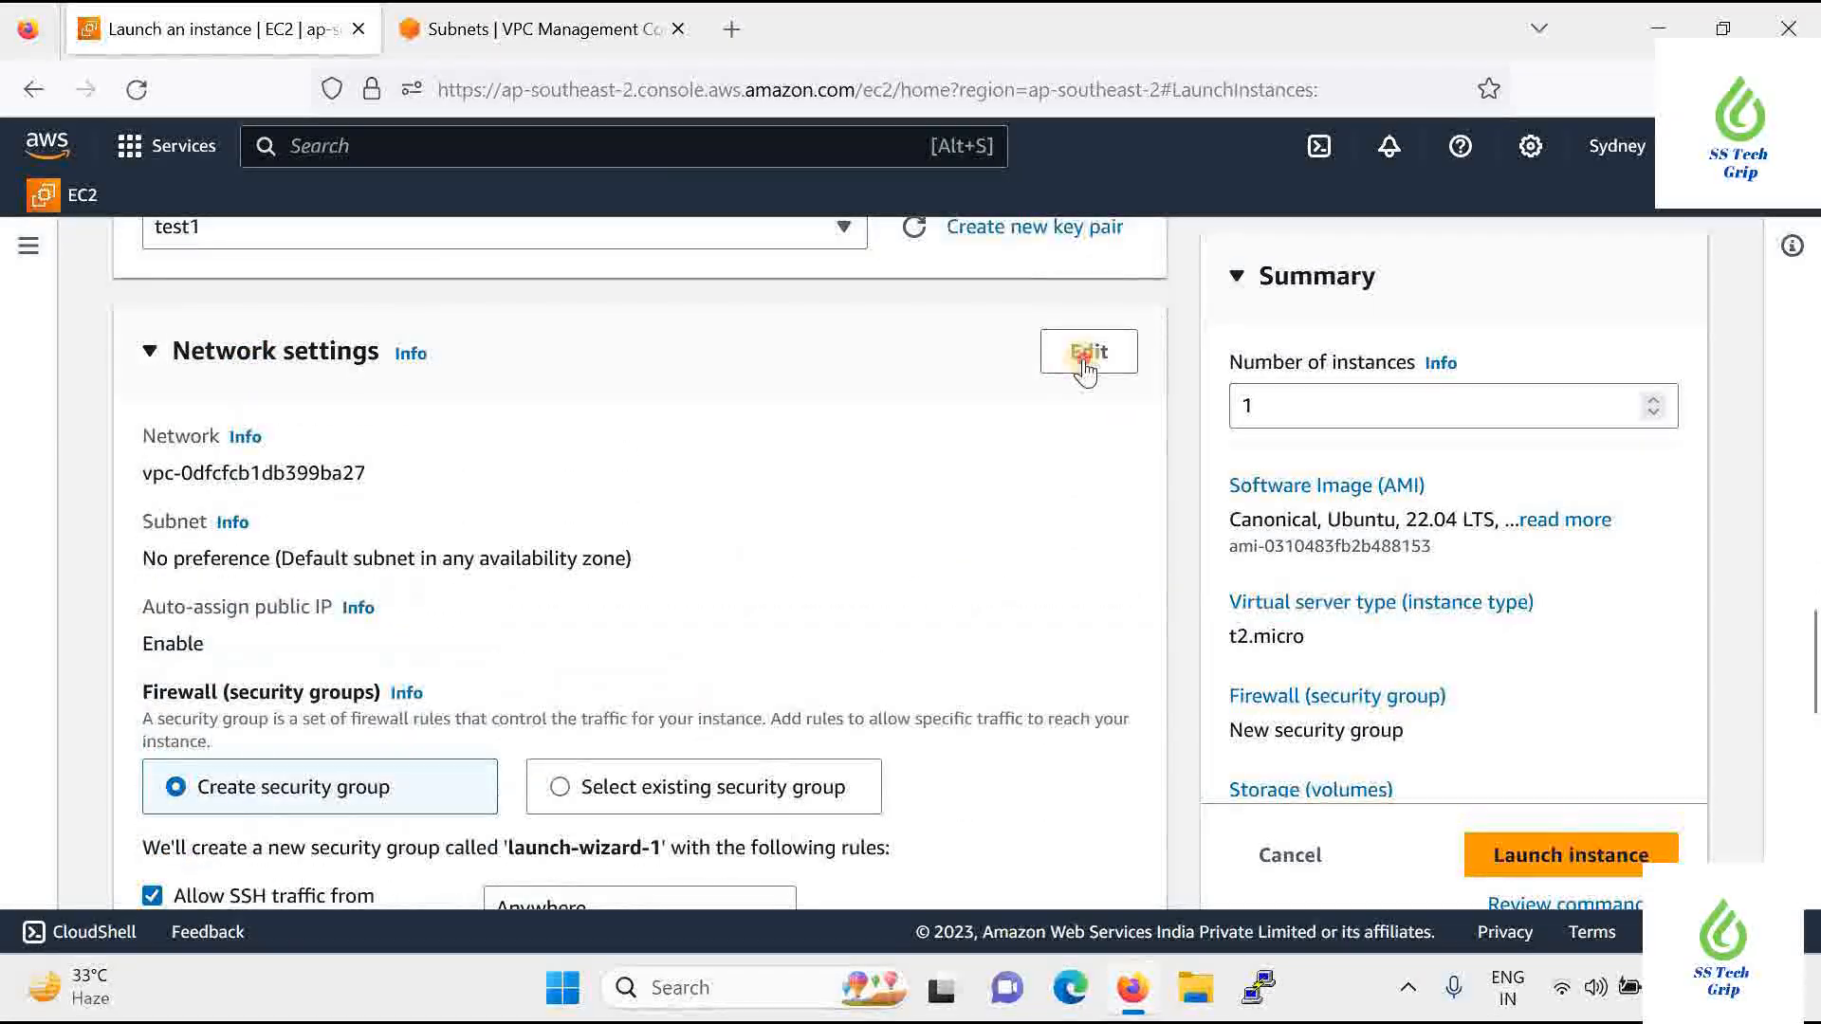
click(1084, 365)
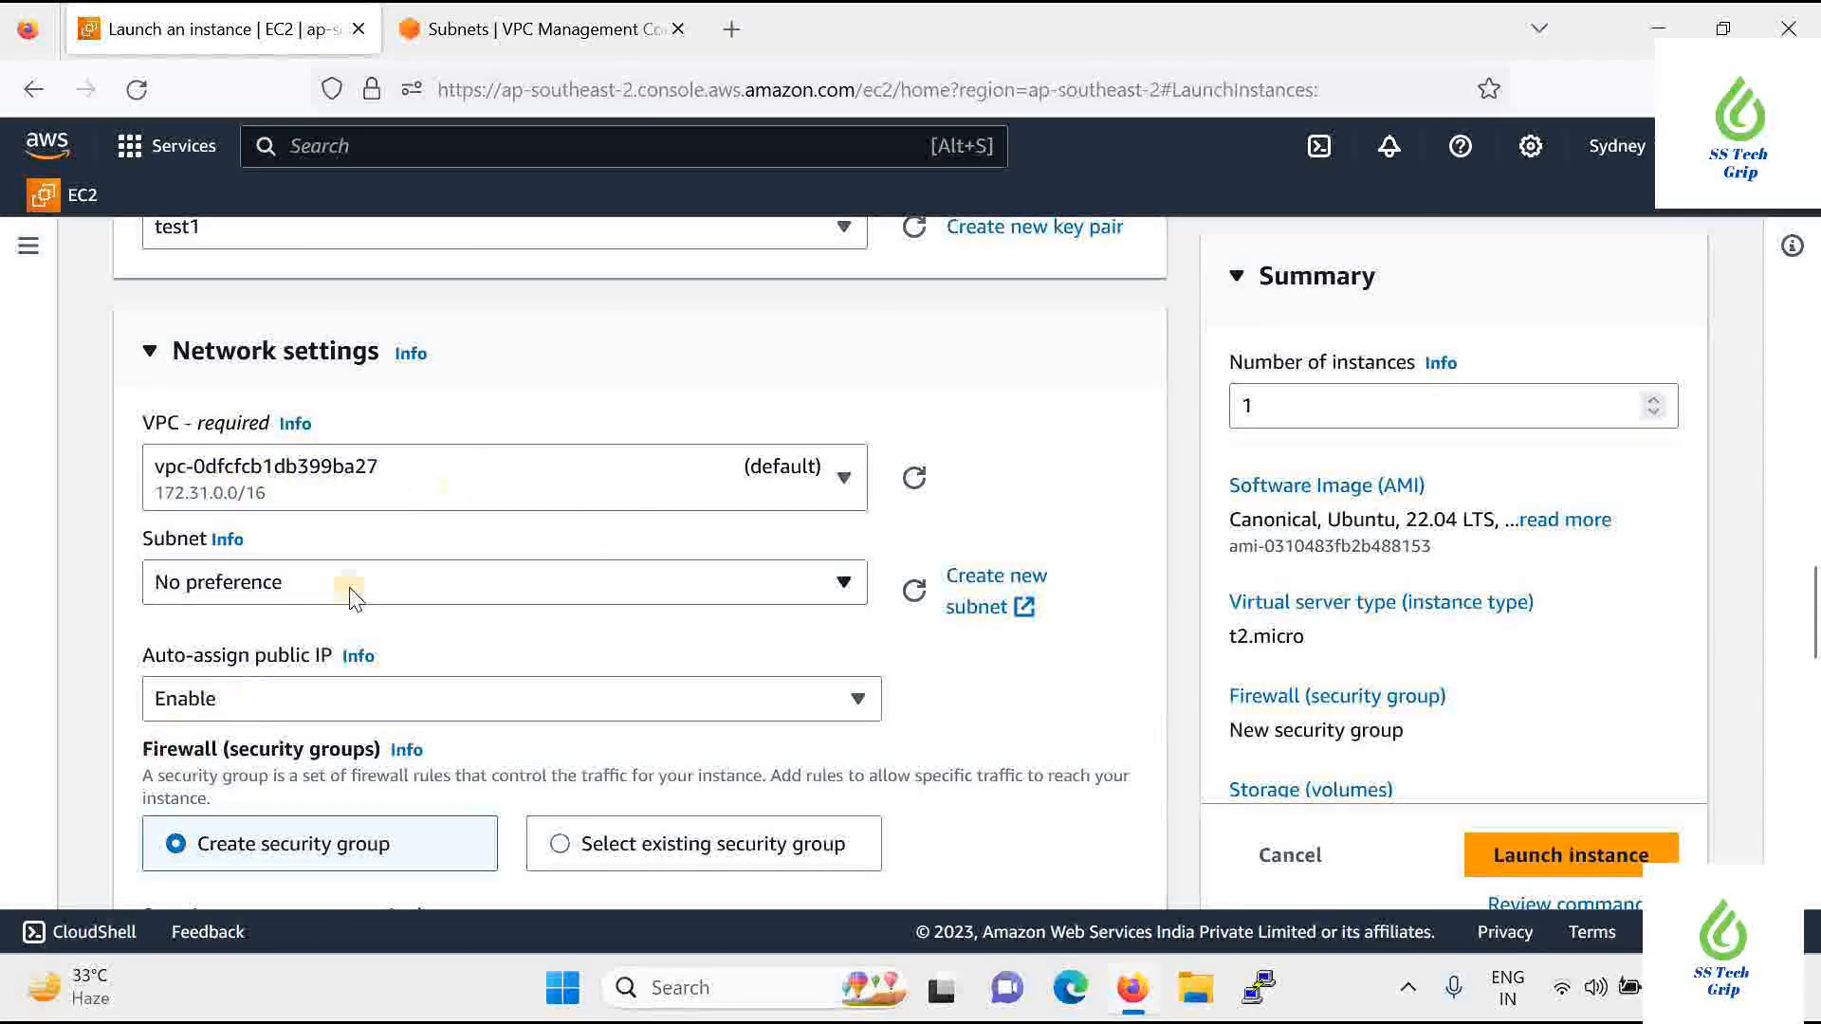
click(432, 491)
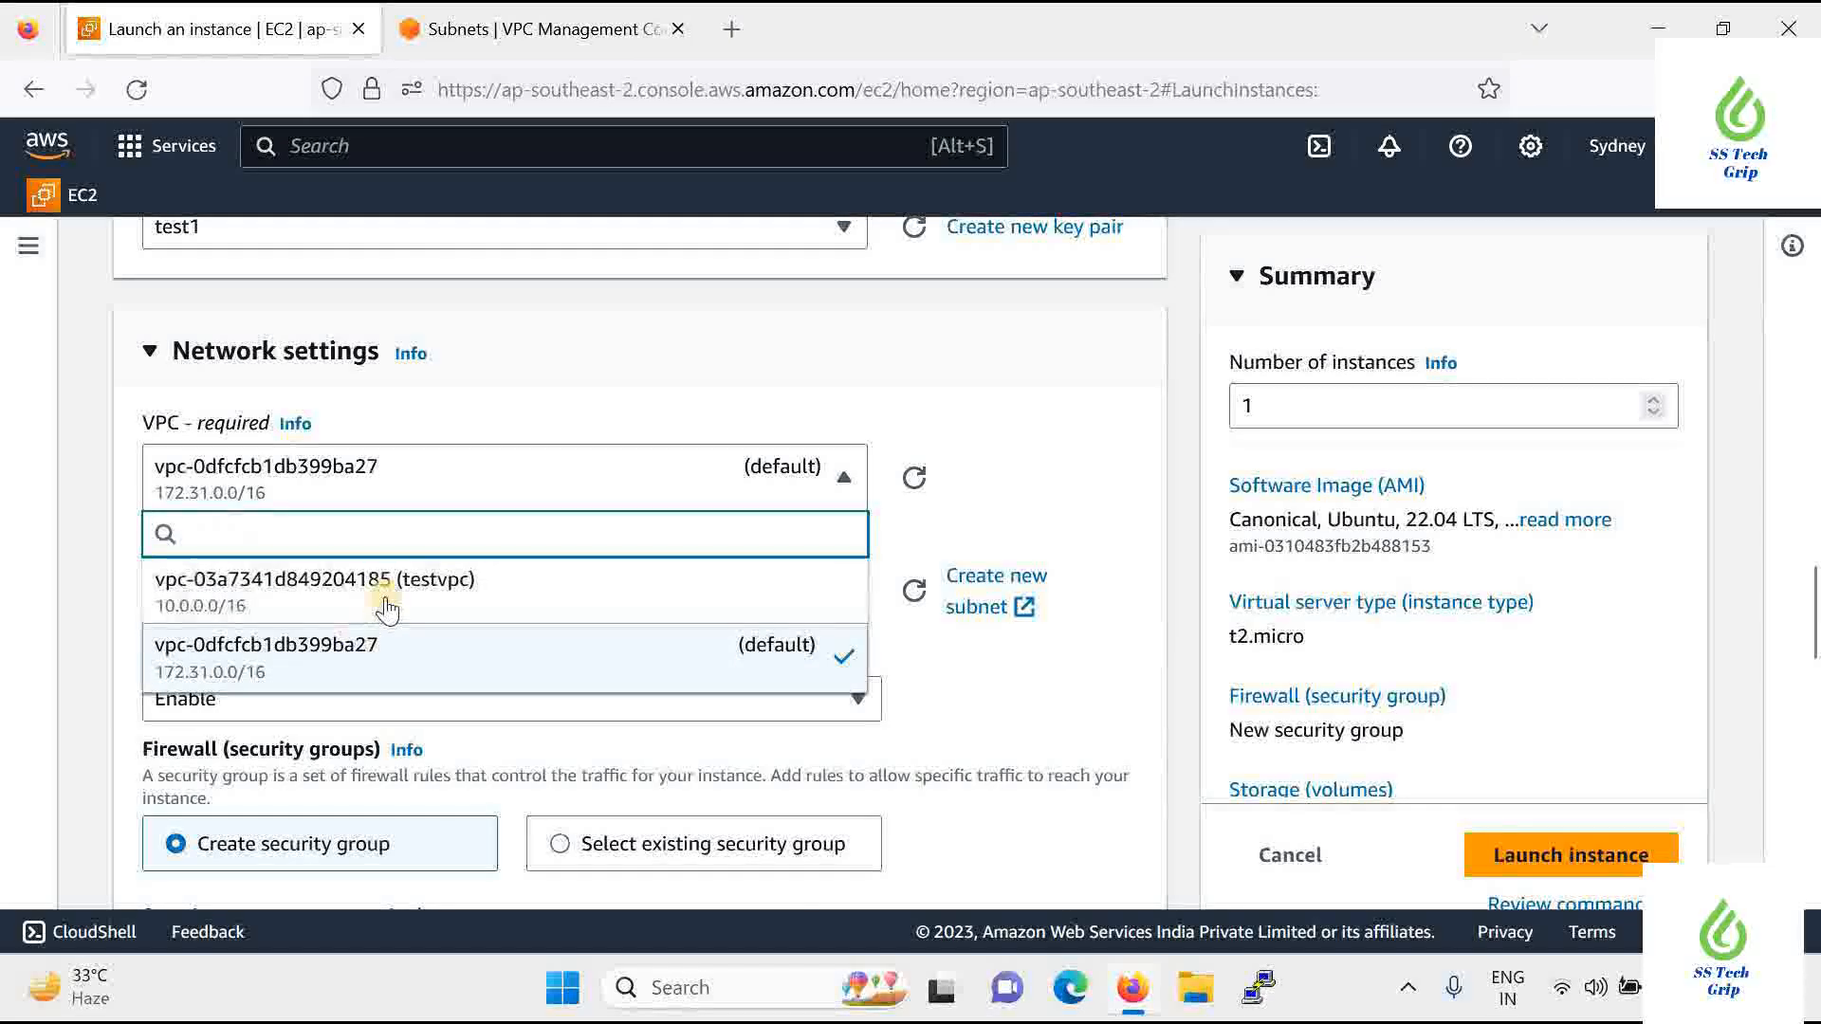
click(385, 595)
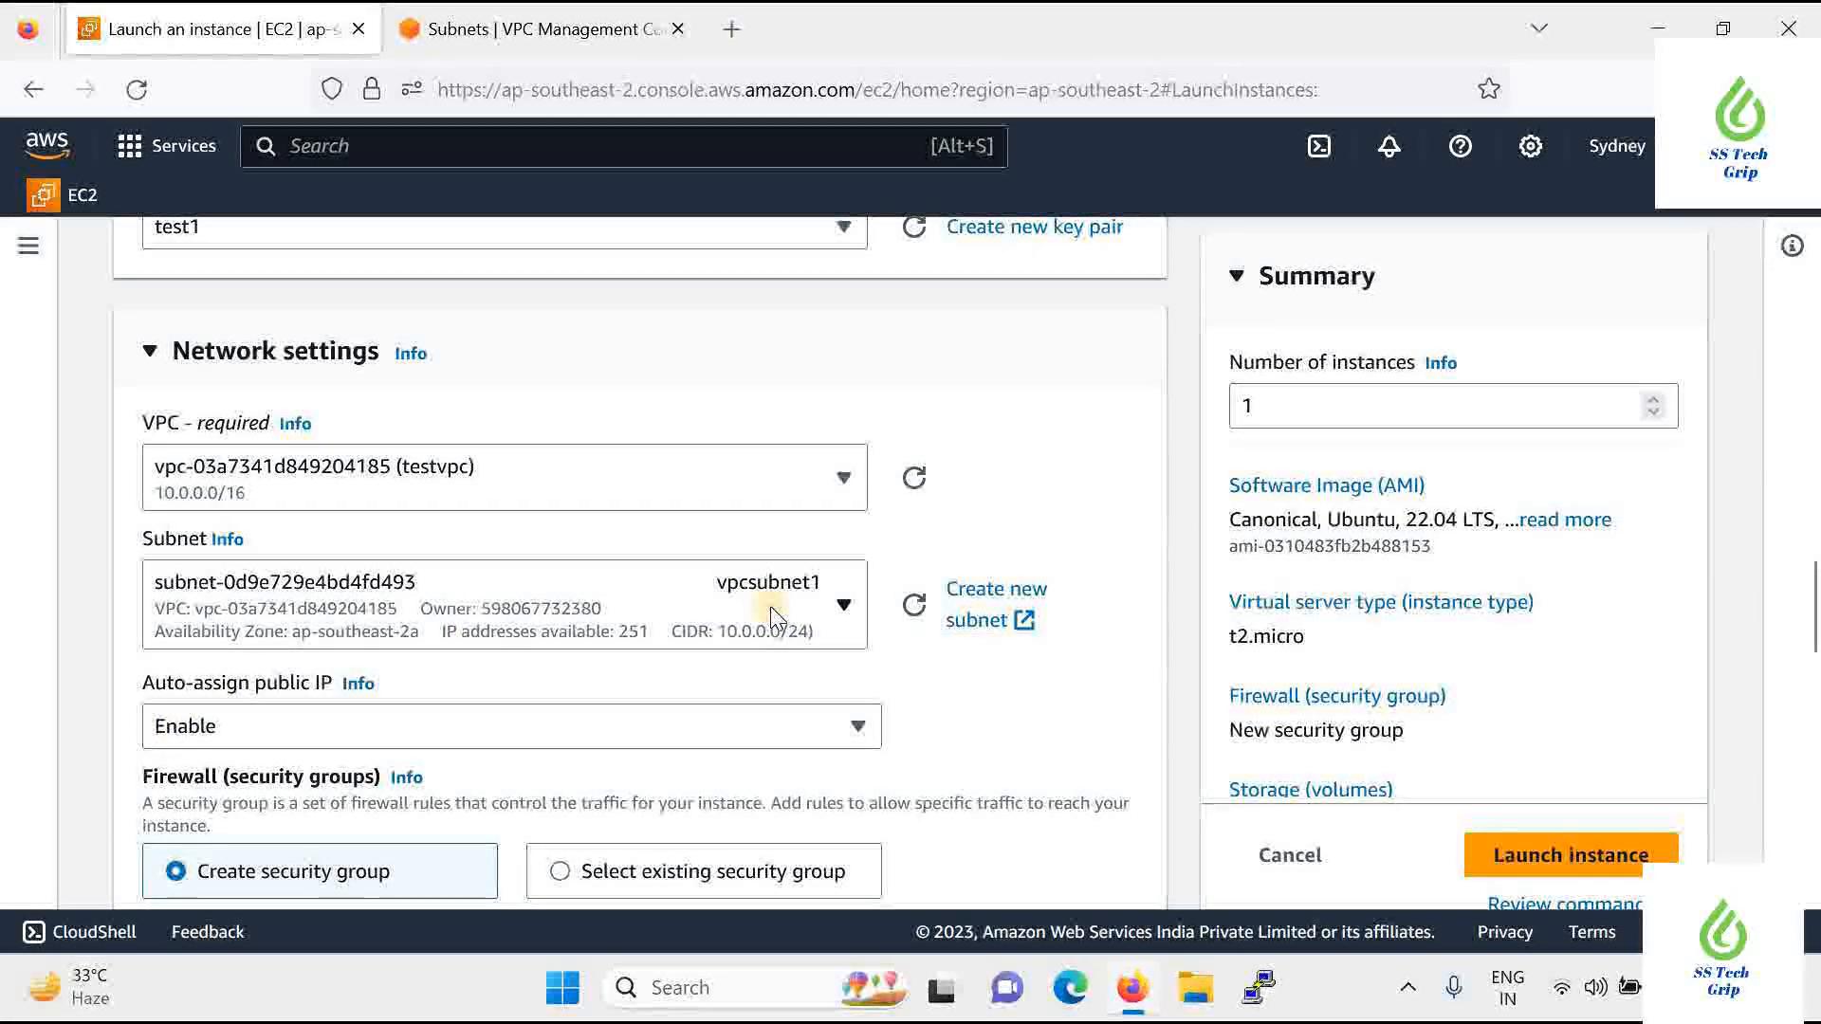
Switch the instance's subnet between vpcsubnet2 and vpcsubnet1 to compare their auto-assign public IP settings, ending on vpcsubnet1
click(749, 628)
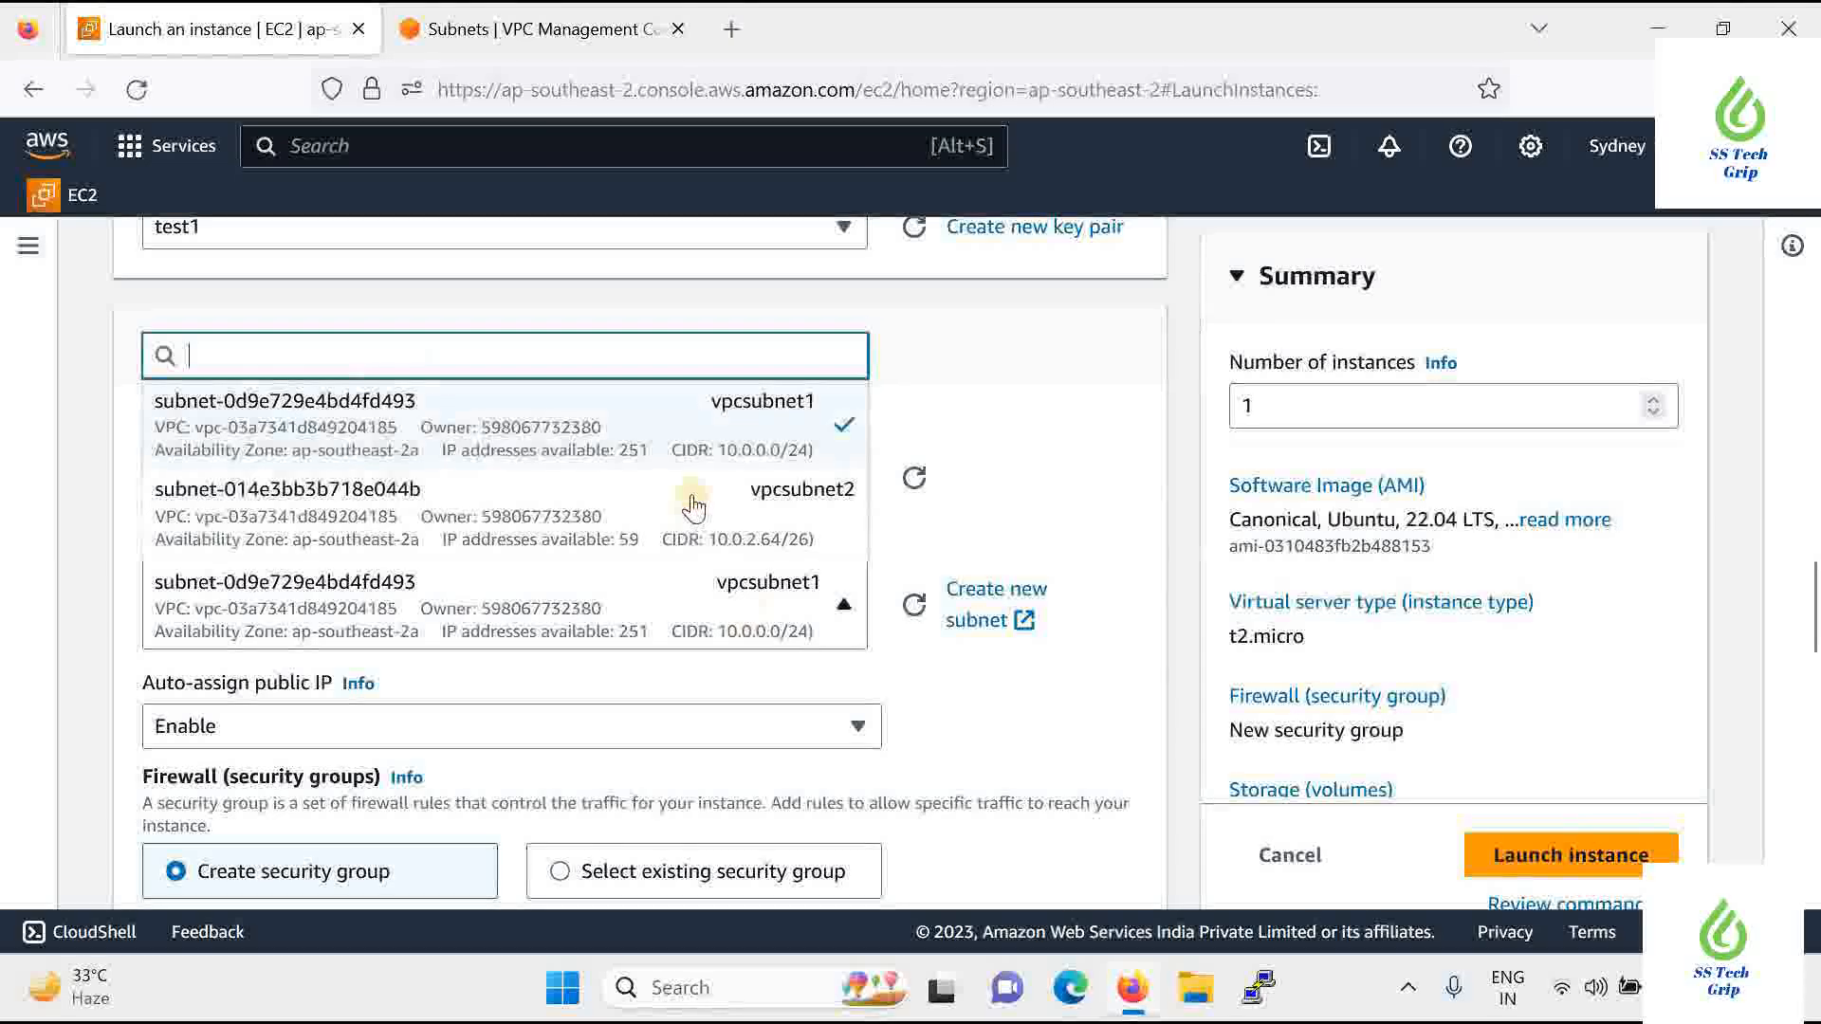
click(691, 504)
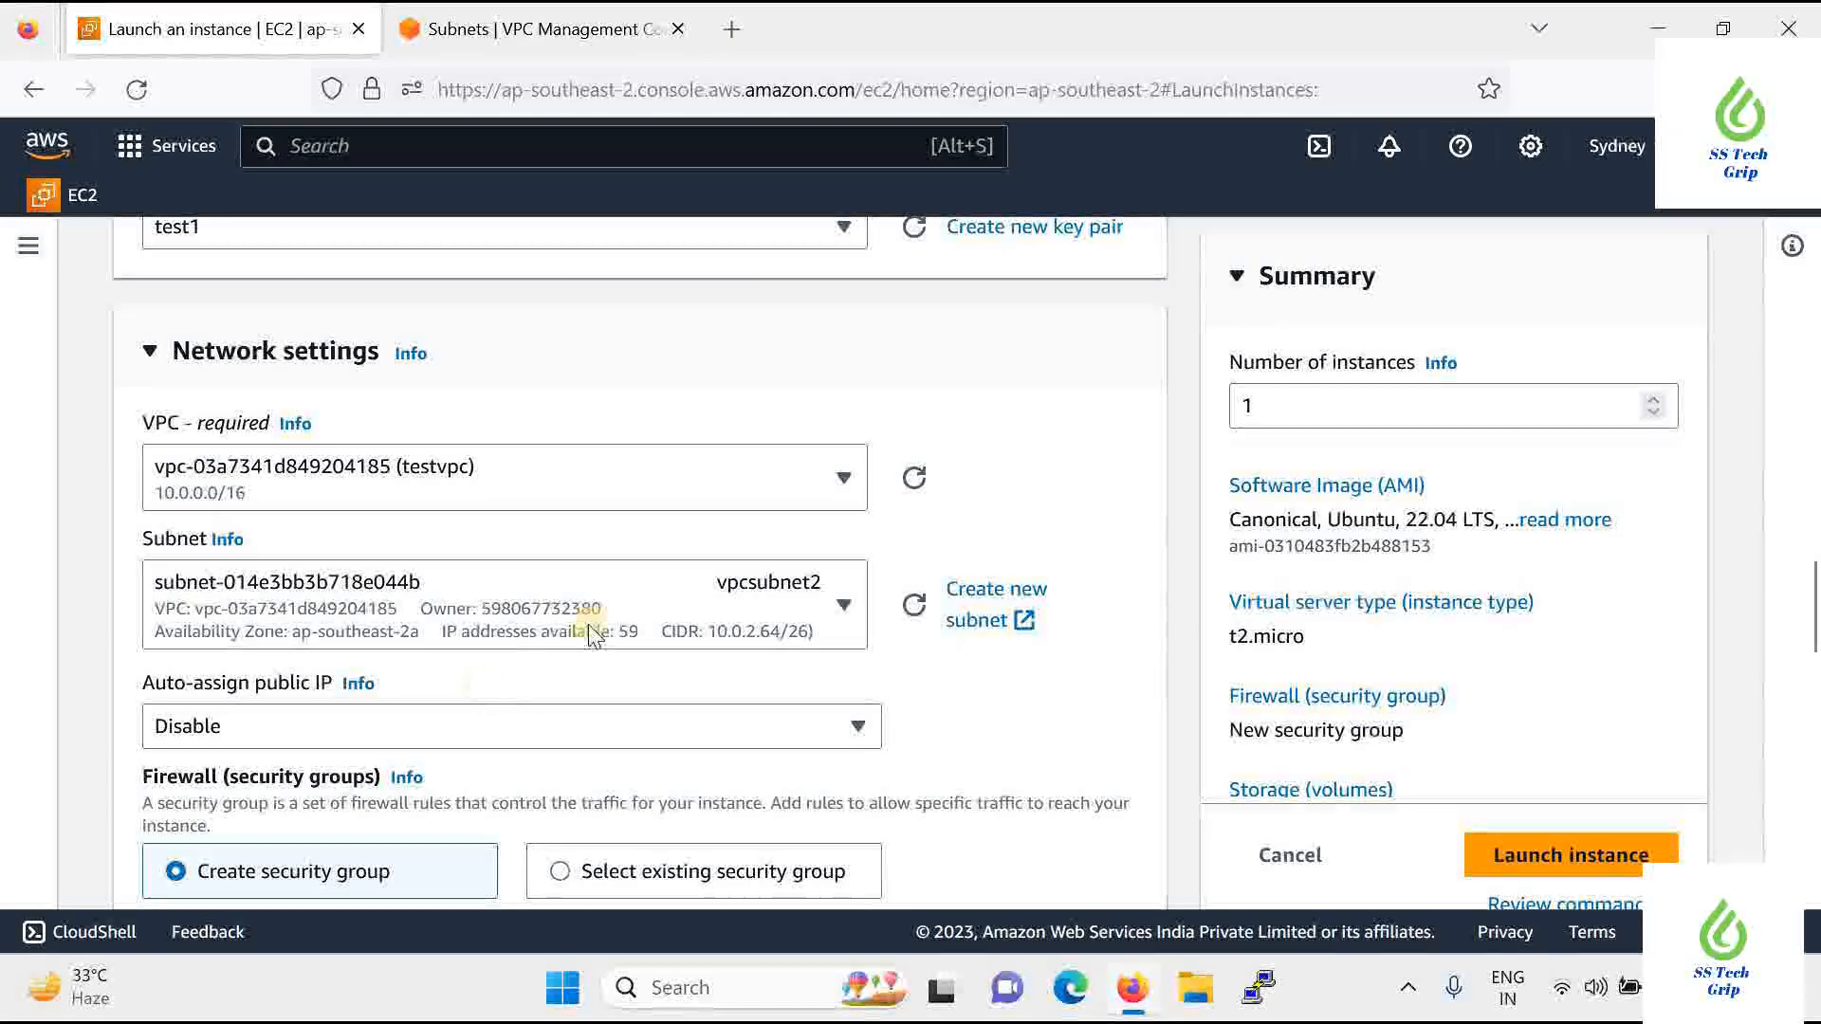
click(614, 626)
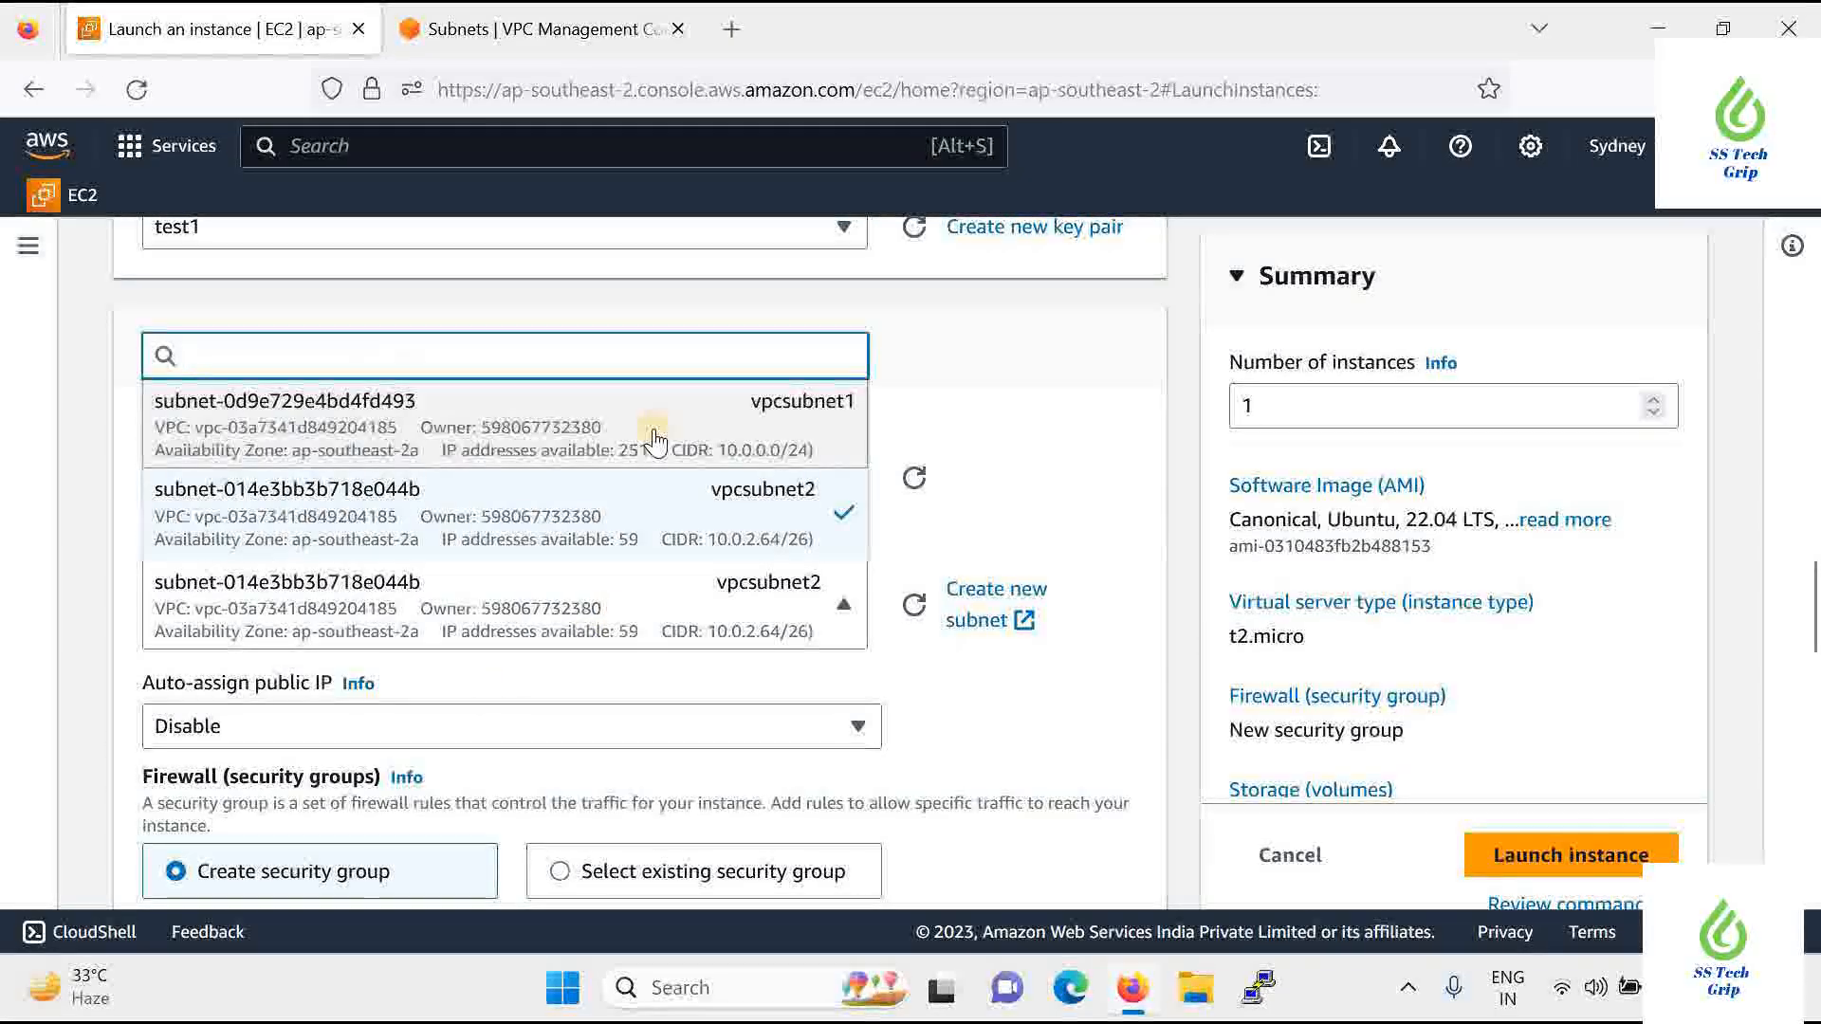
click(655, 439)
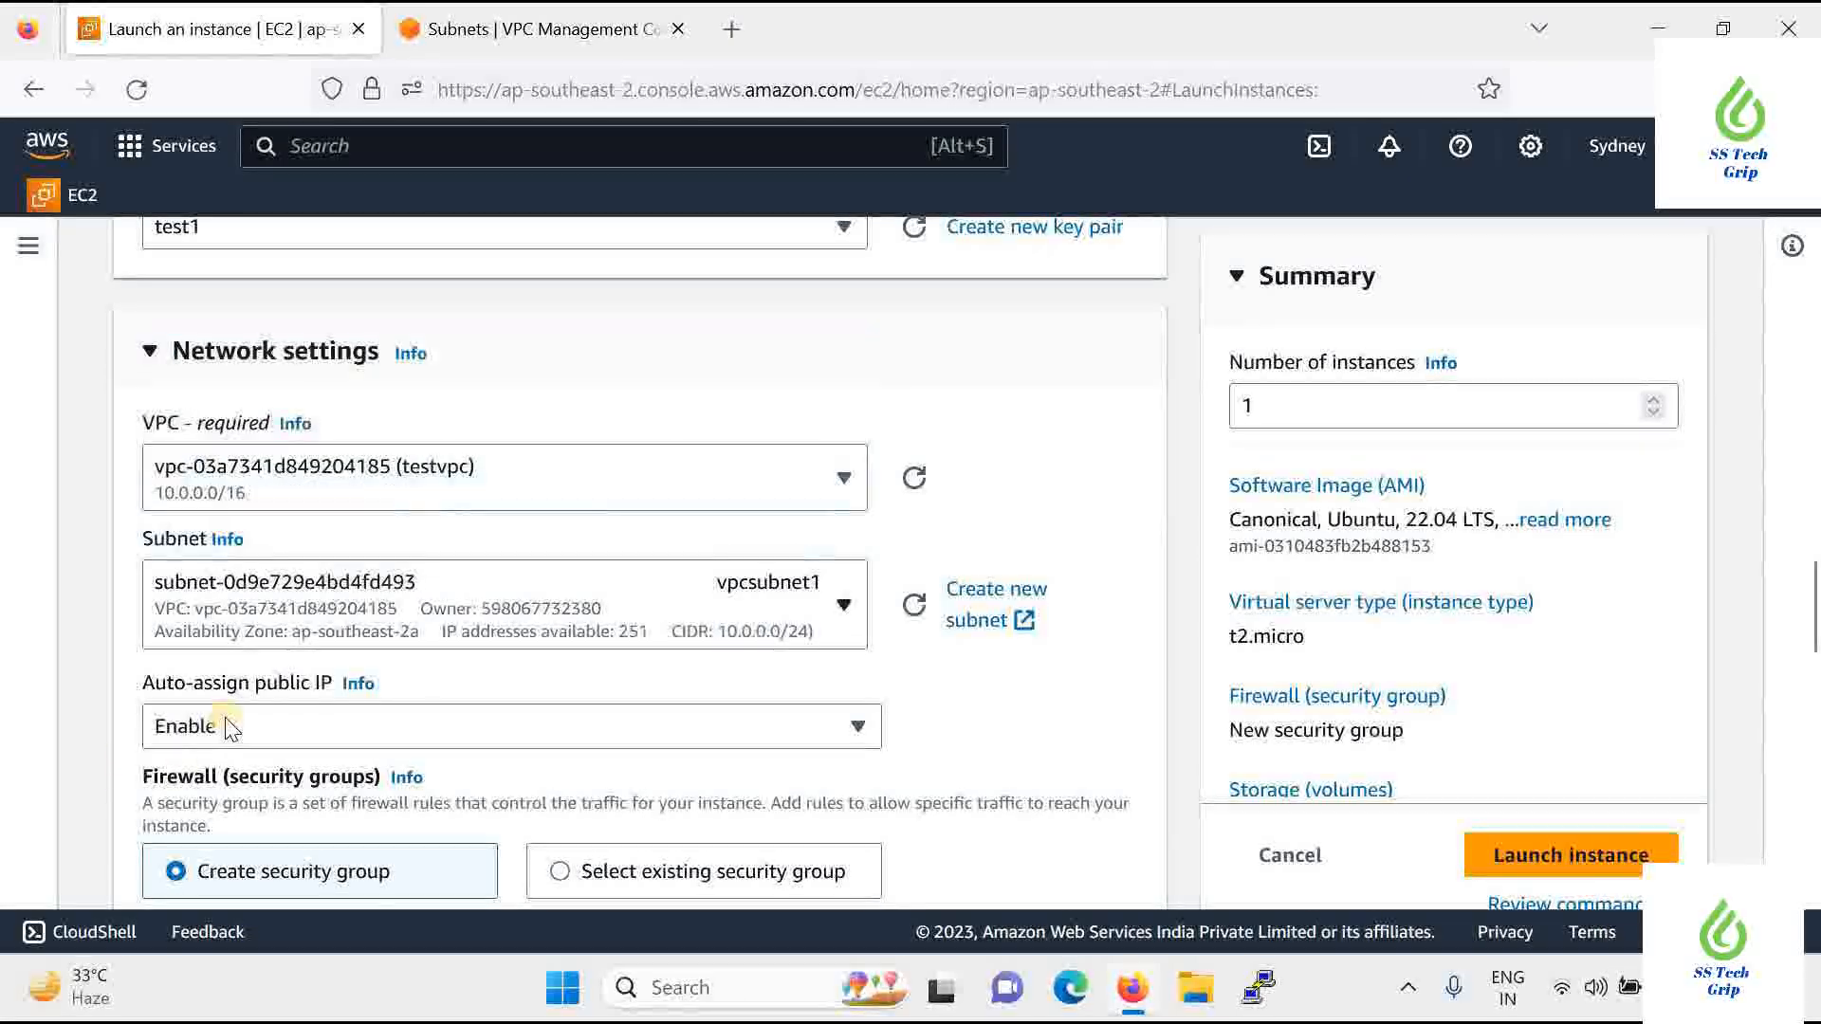
click(689, 612)
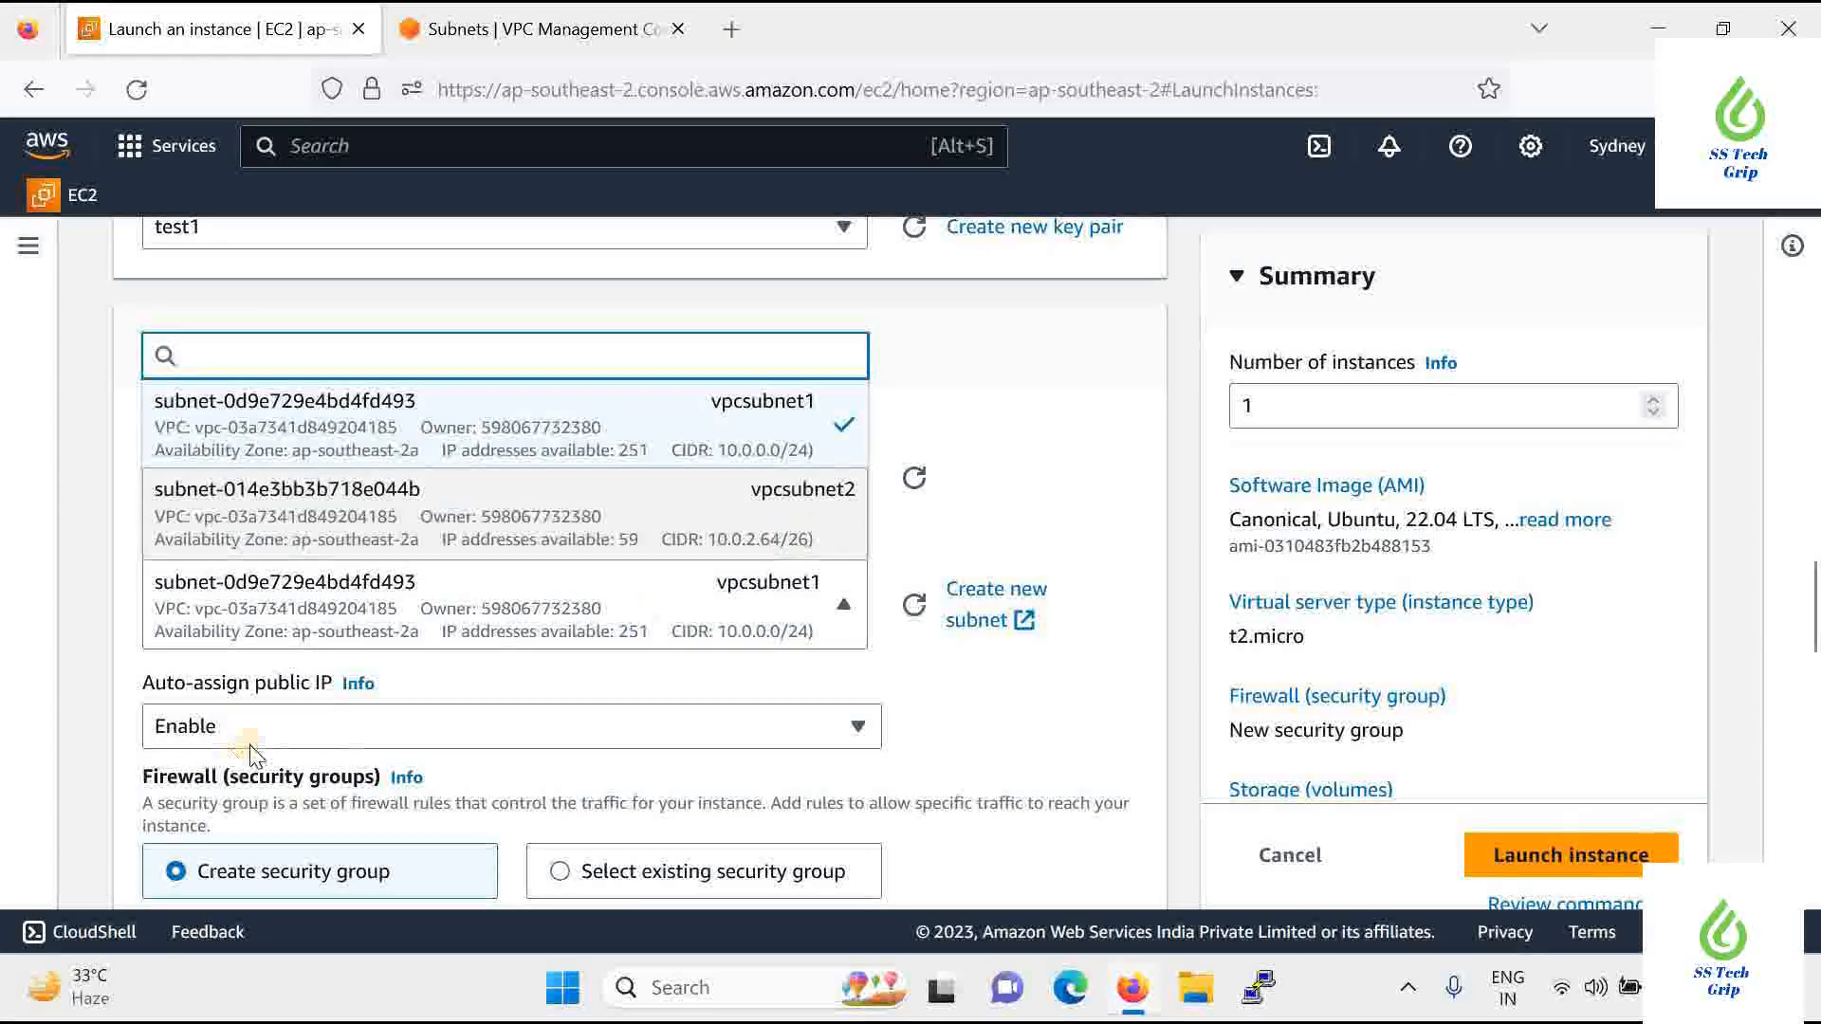
click(800, 528)
click(720, 581)
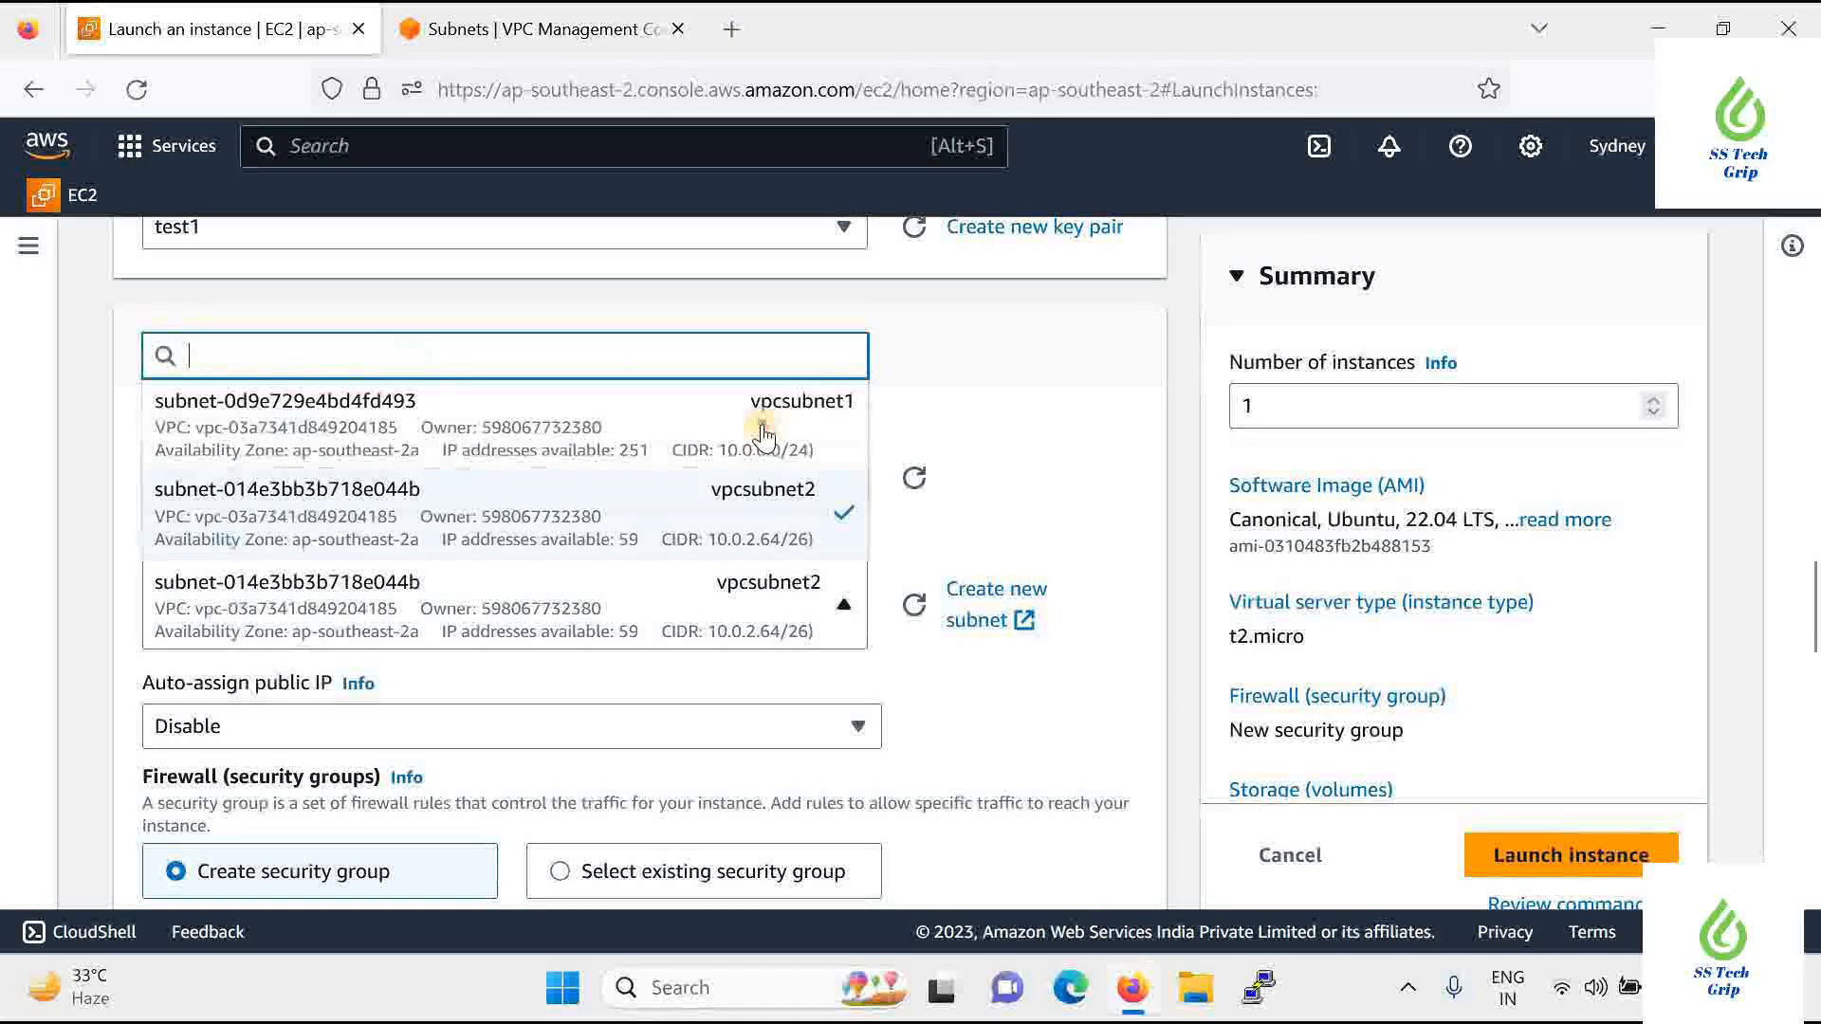
click(761, 423)
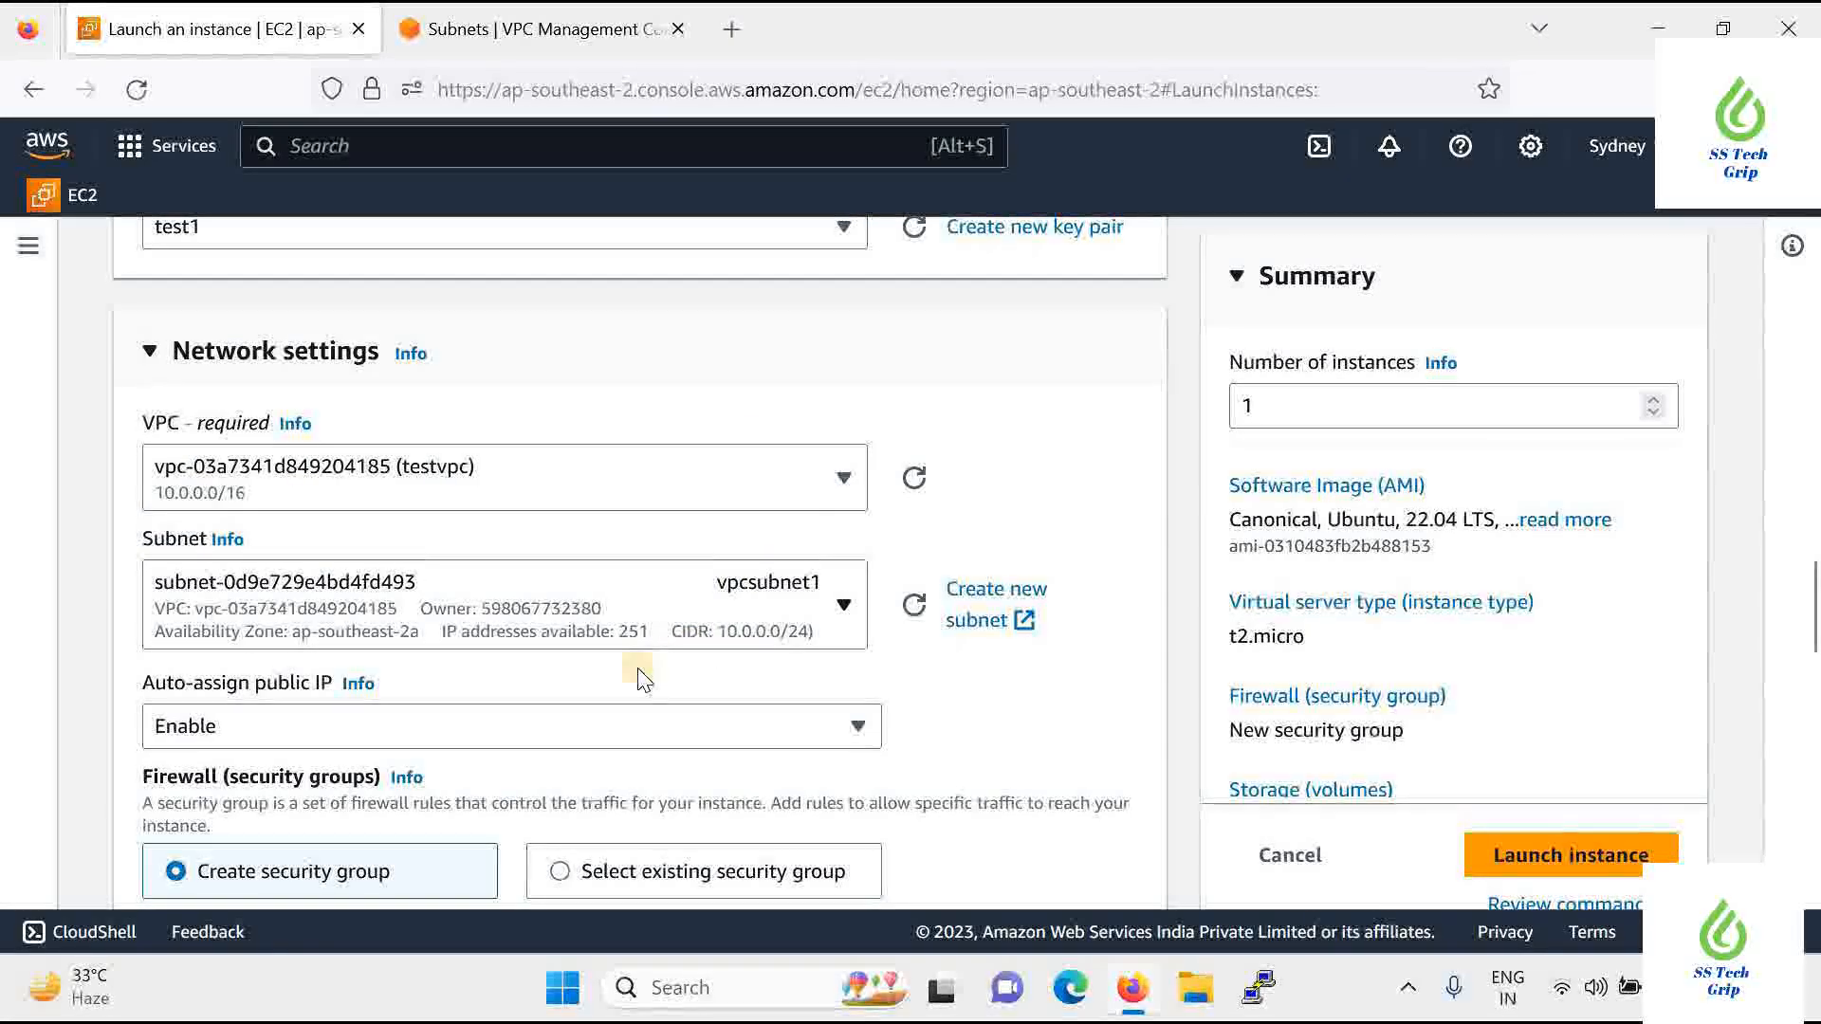
Go through the auto-assign public IP options and leave Enable selected
scroll(638, 675, down, 2)
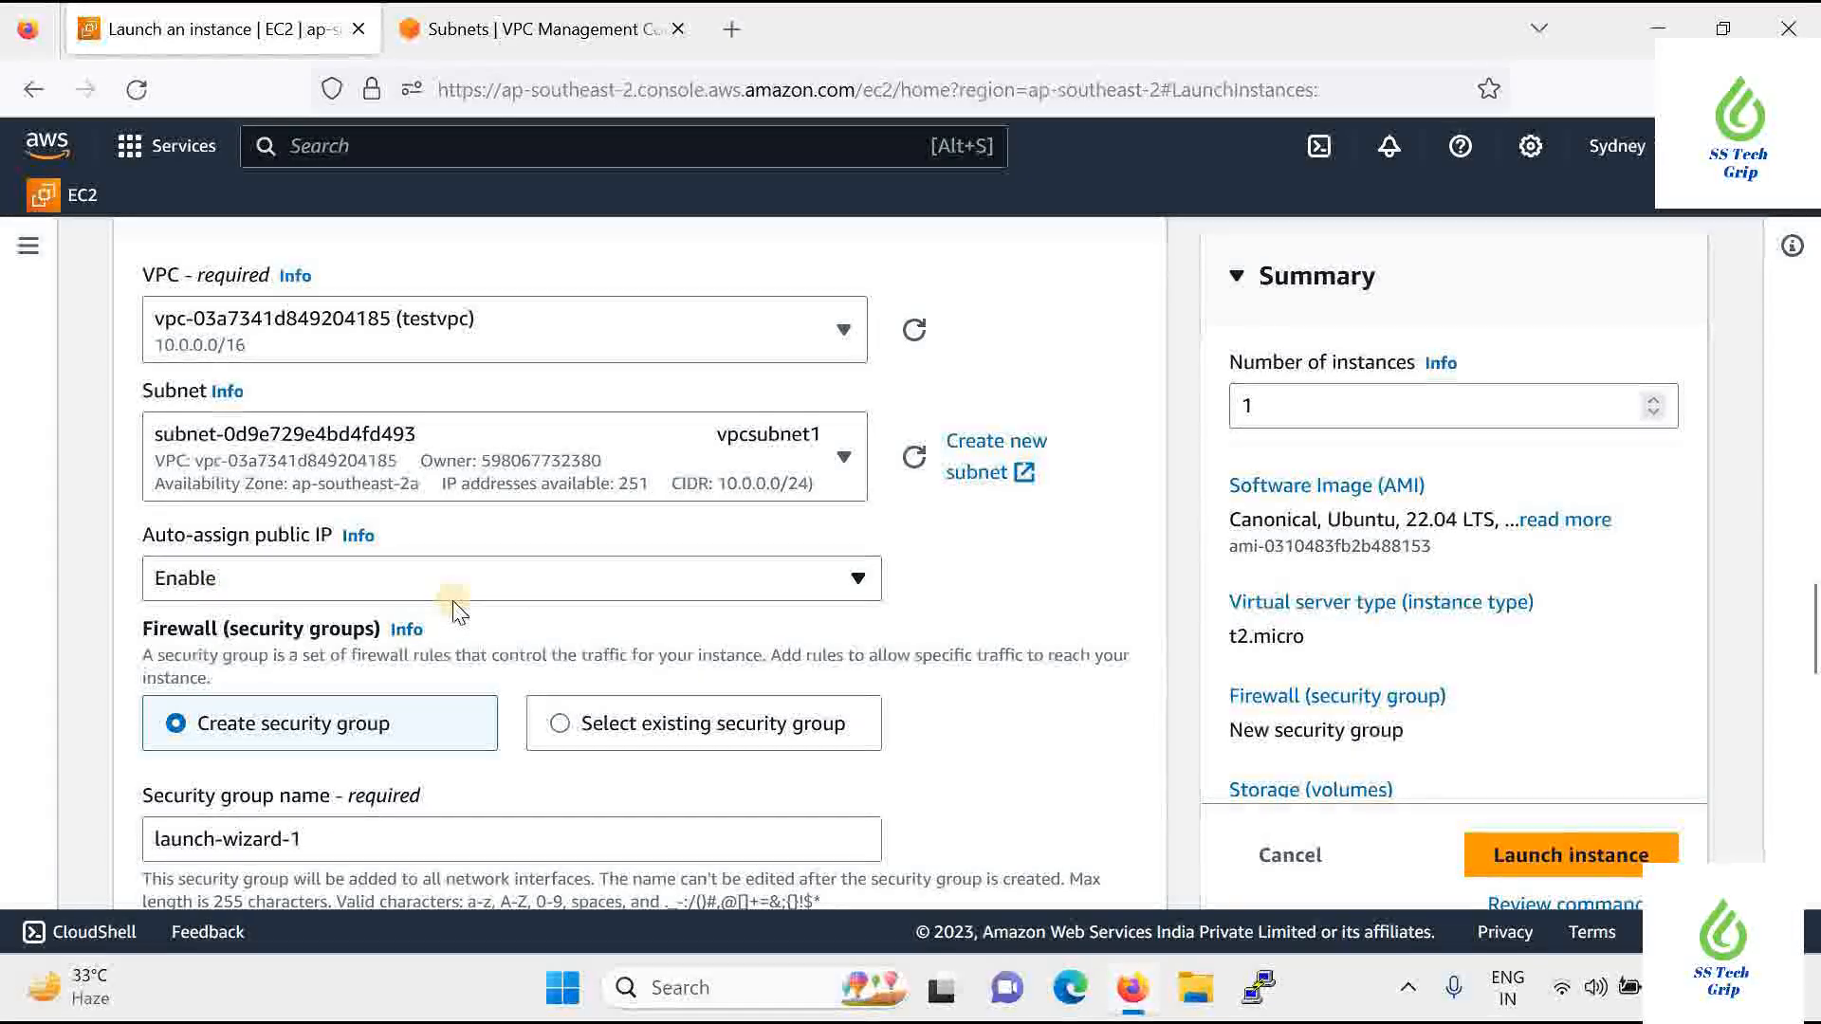
click(470, 581)
click(342, 664)
click(477, 575)
click(411, 623)
Switch the firewall to an existing security group, check the available groups and return to creating a new security group
scroll(319, 586, down, 2)
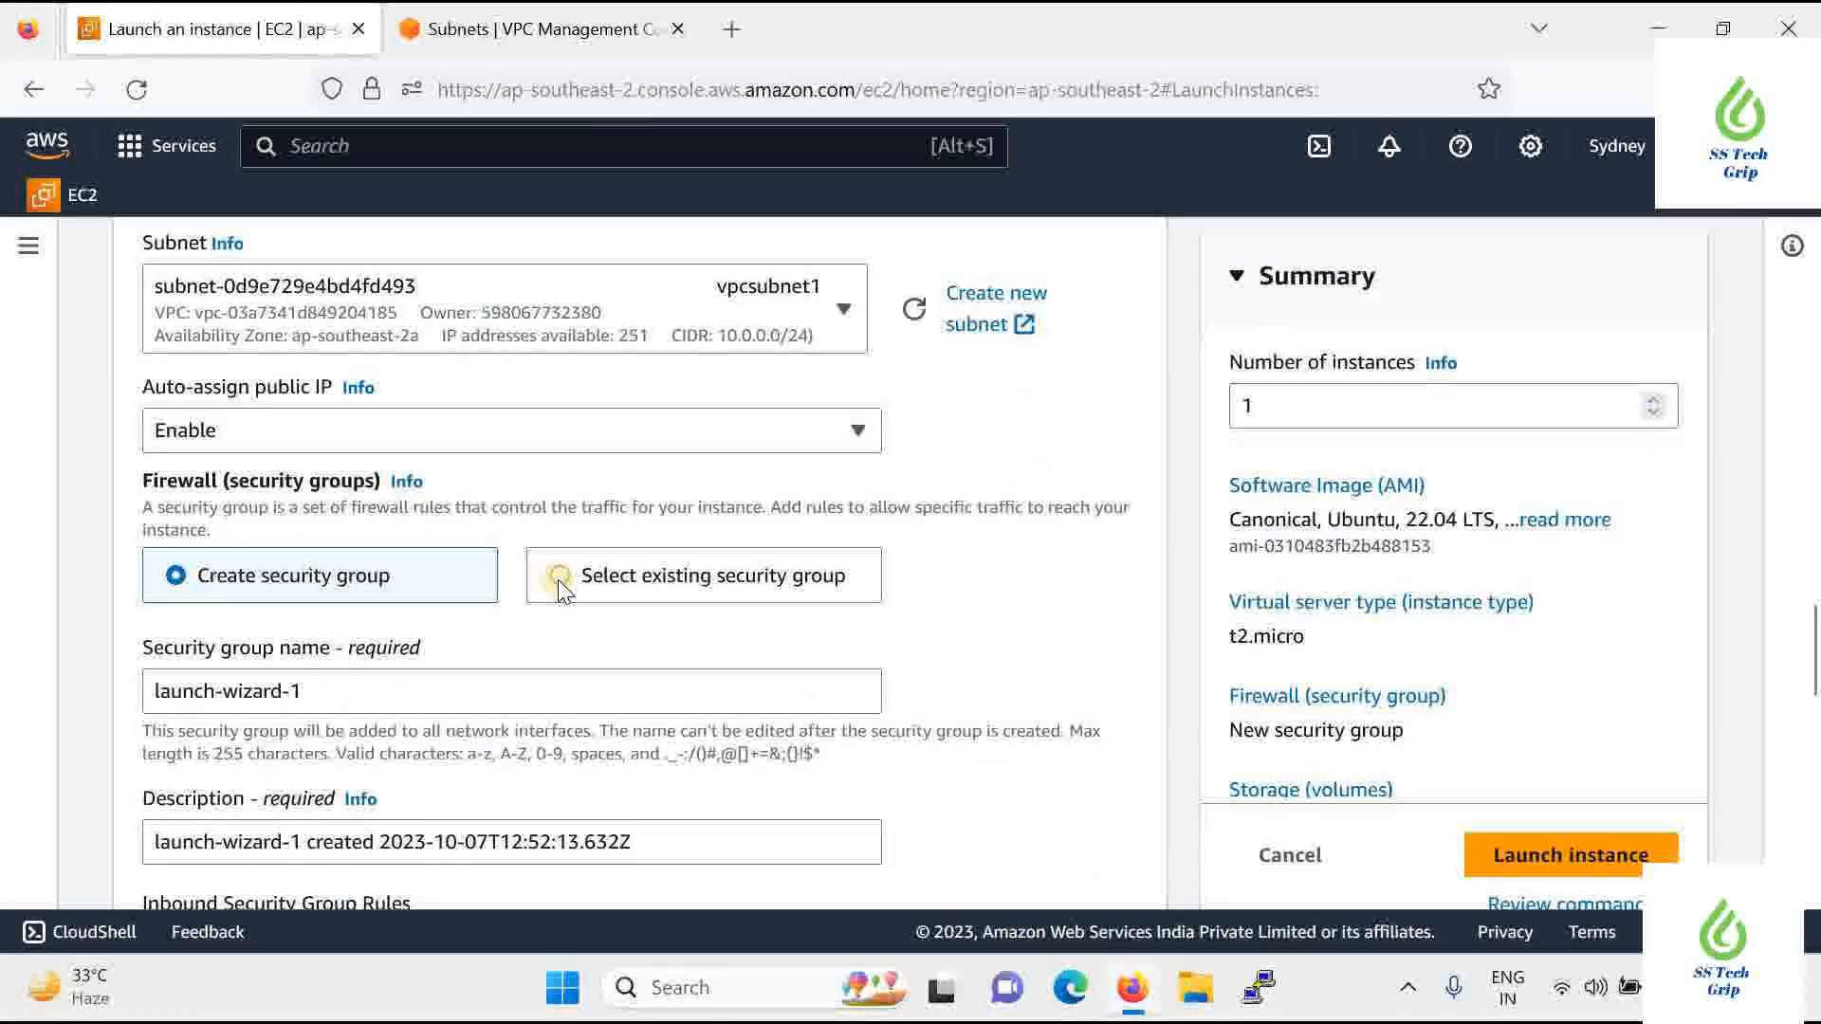
click(643, 580)
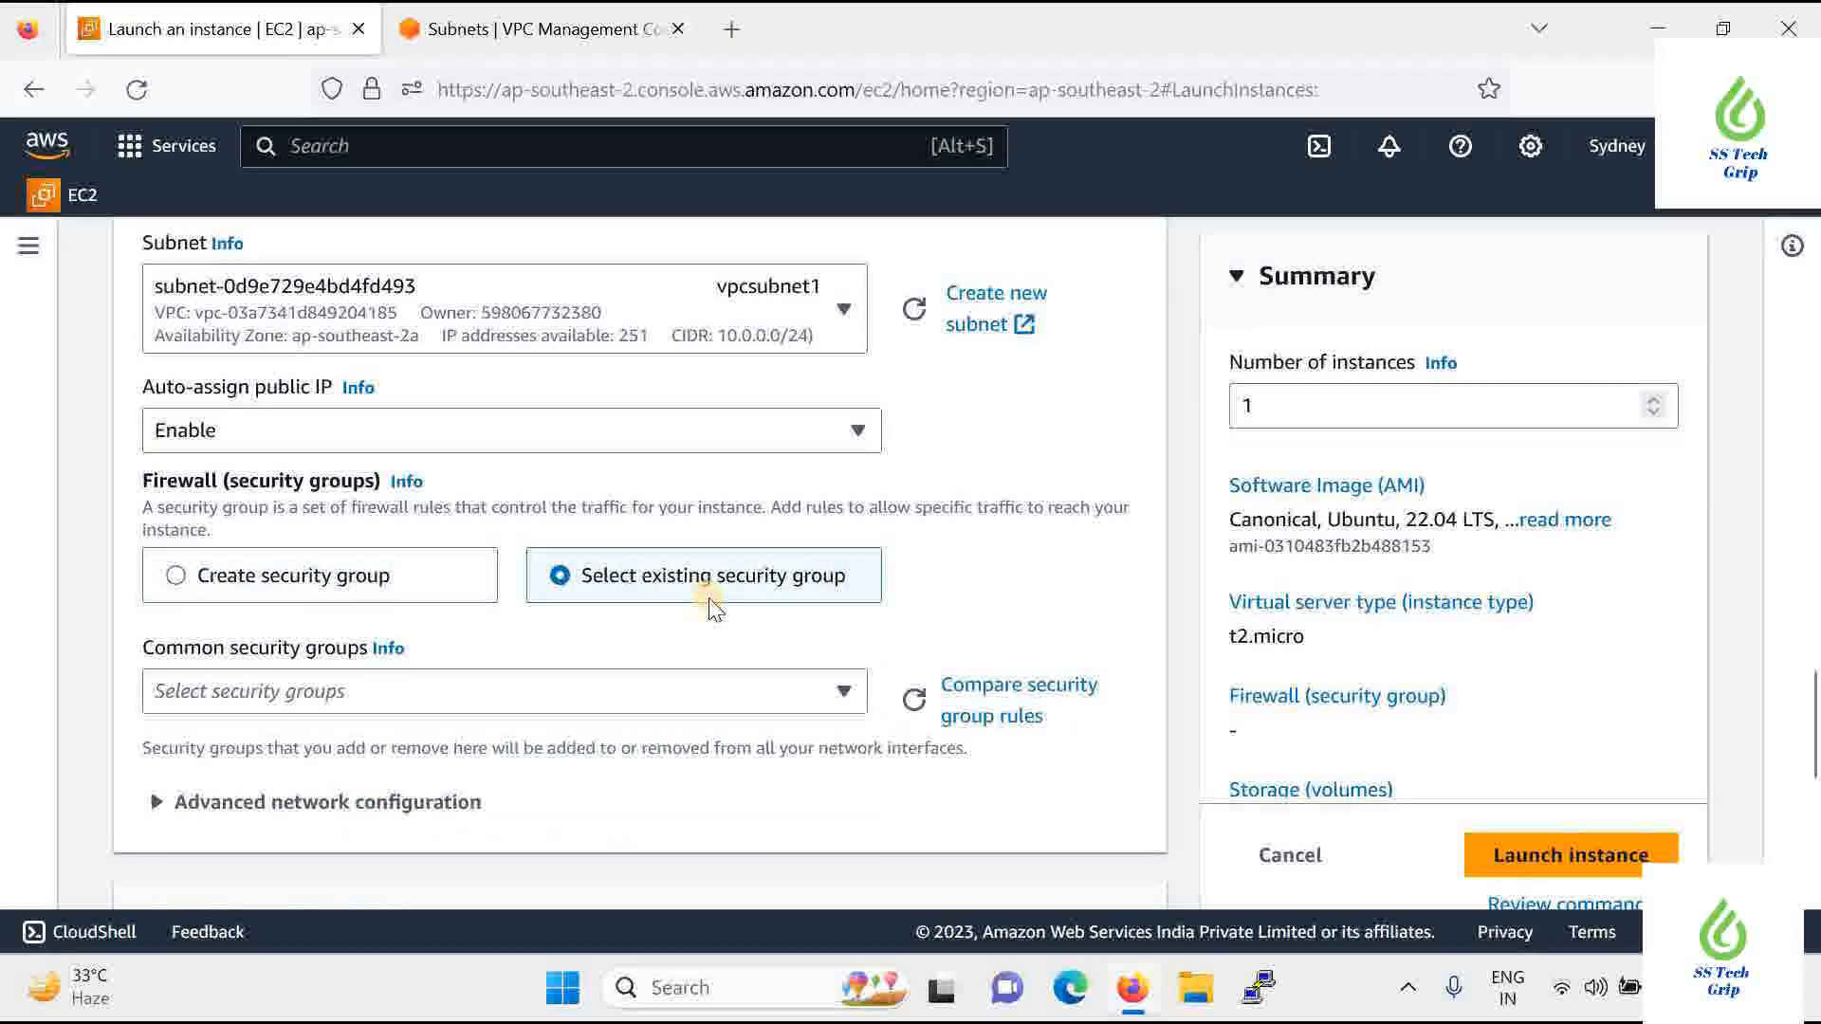
scroll(711, 597, down, 2)
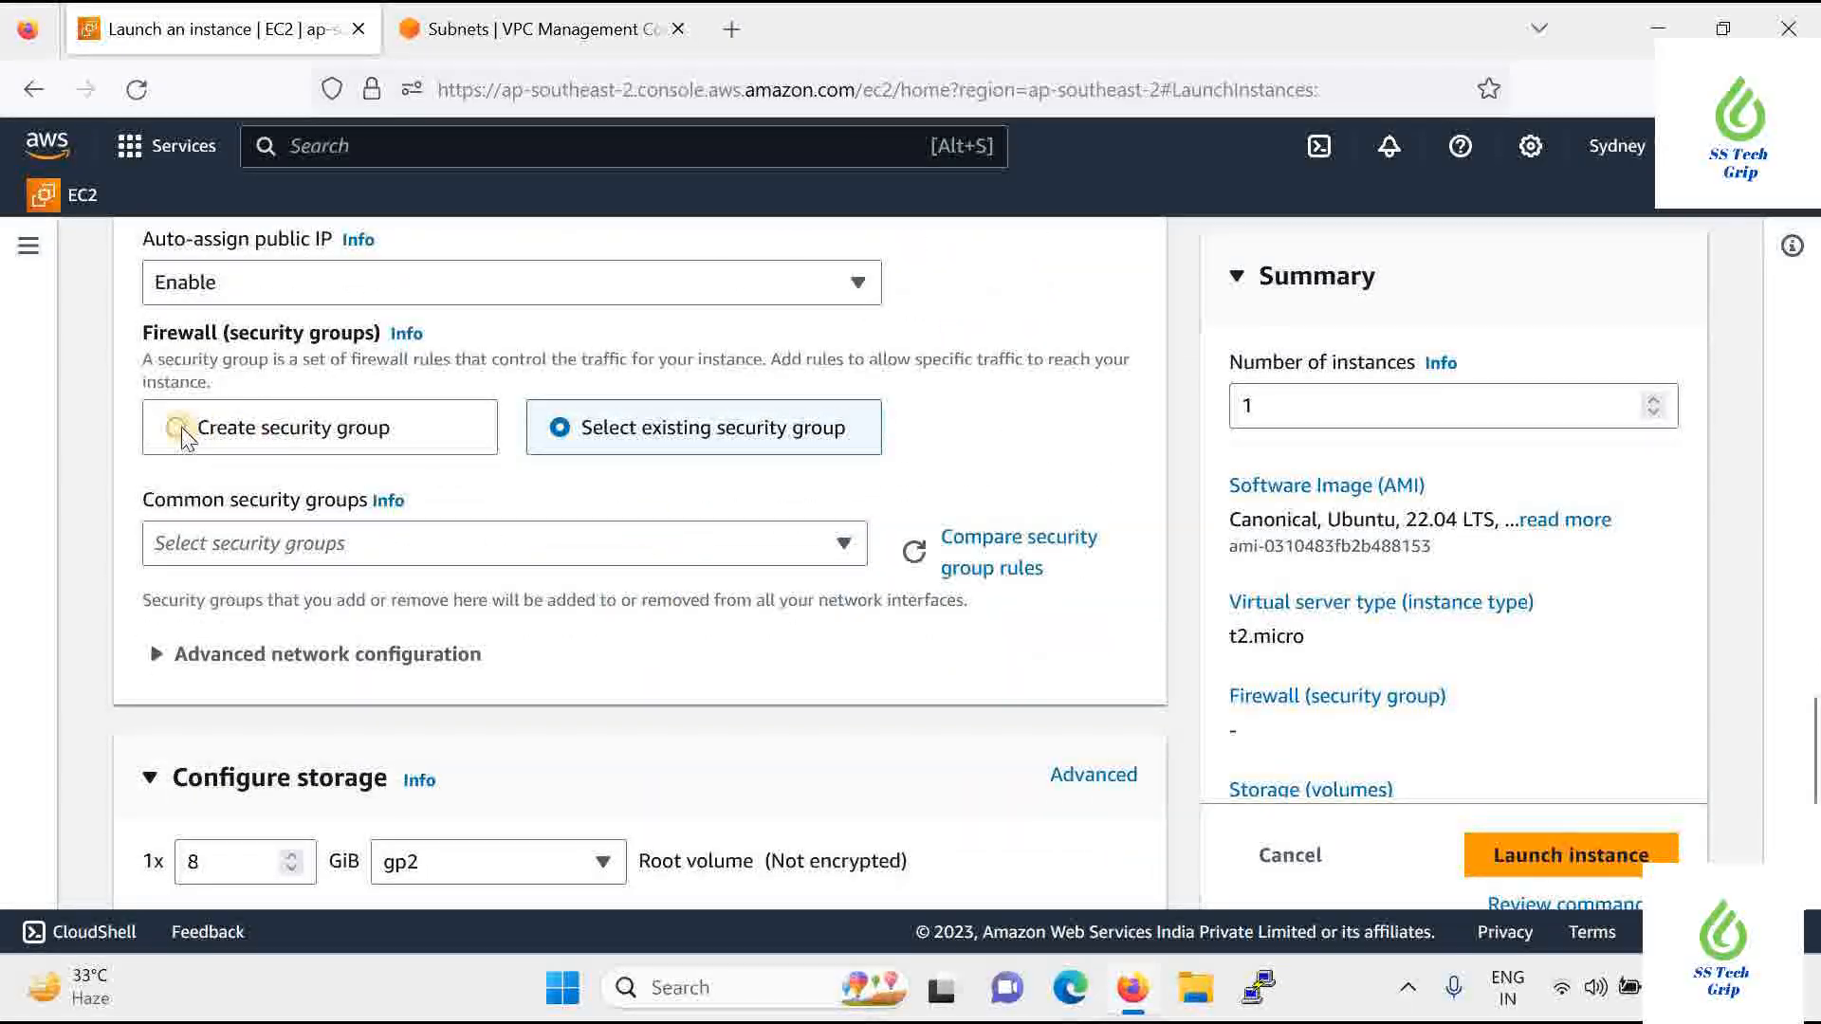
click(242, 545)
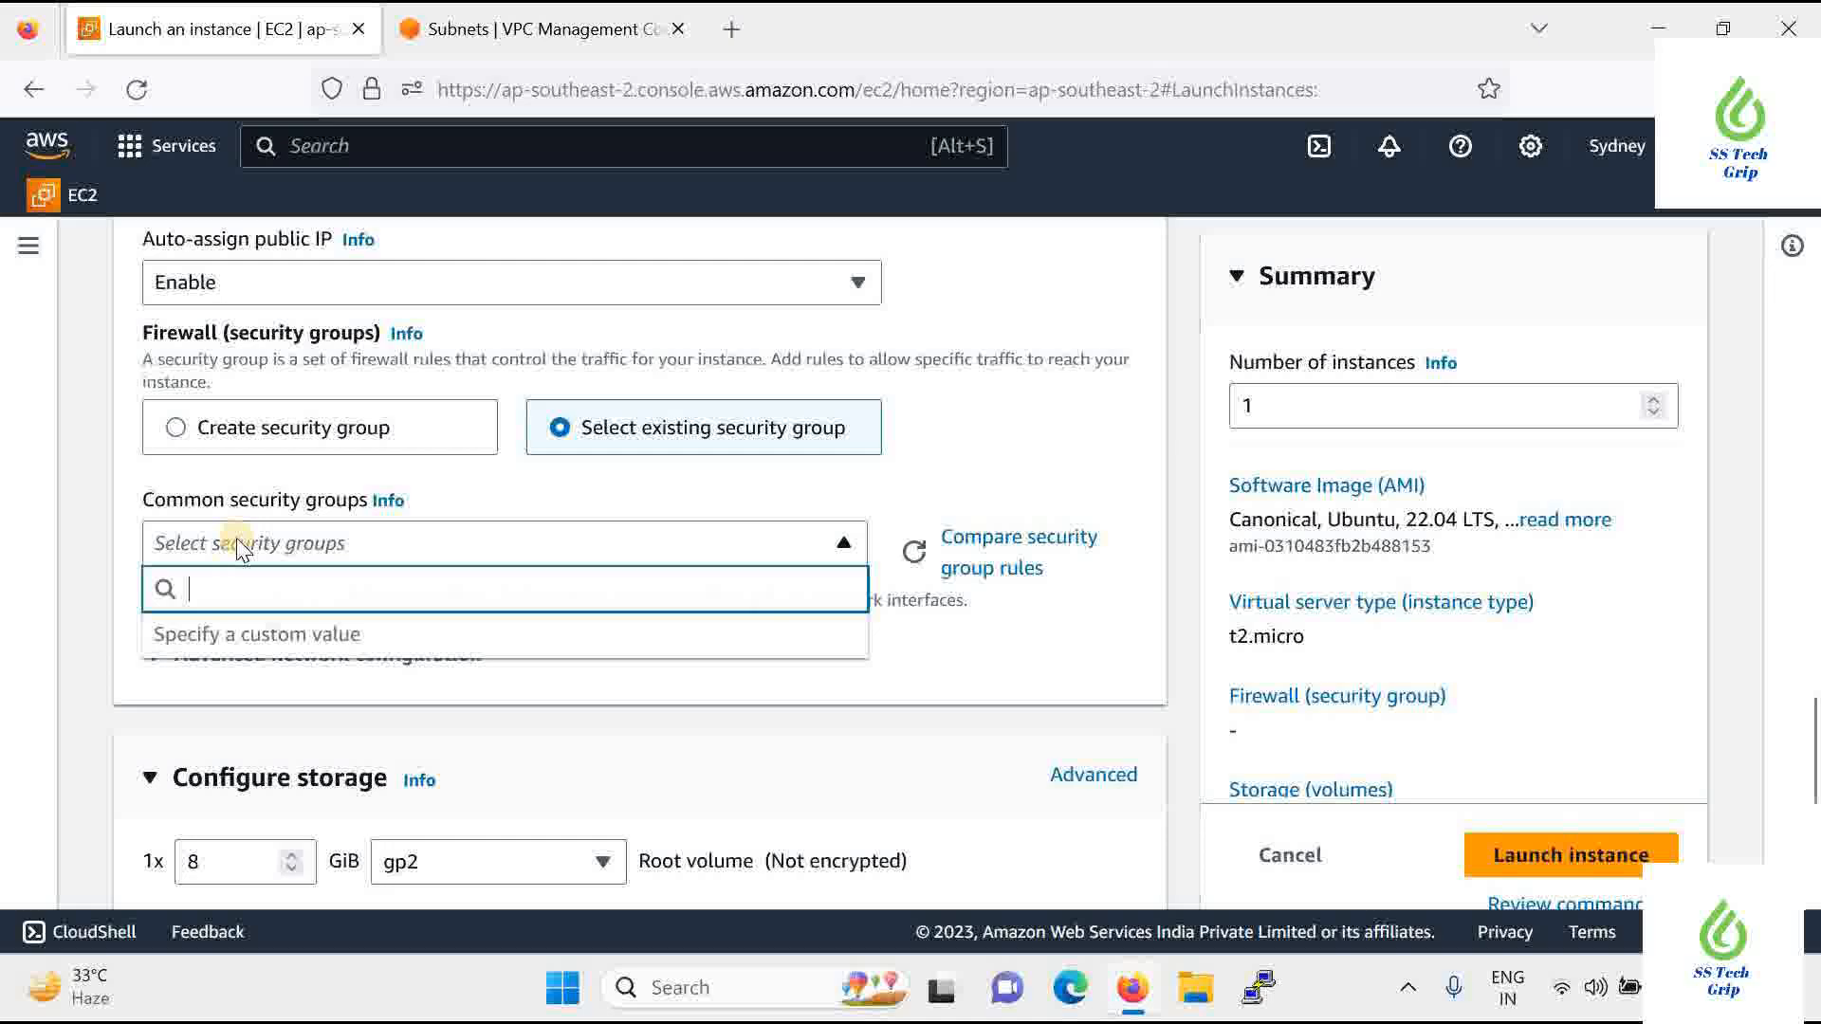
click(595, 498)
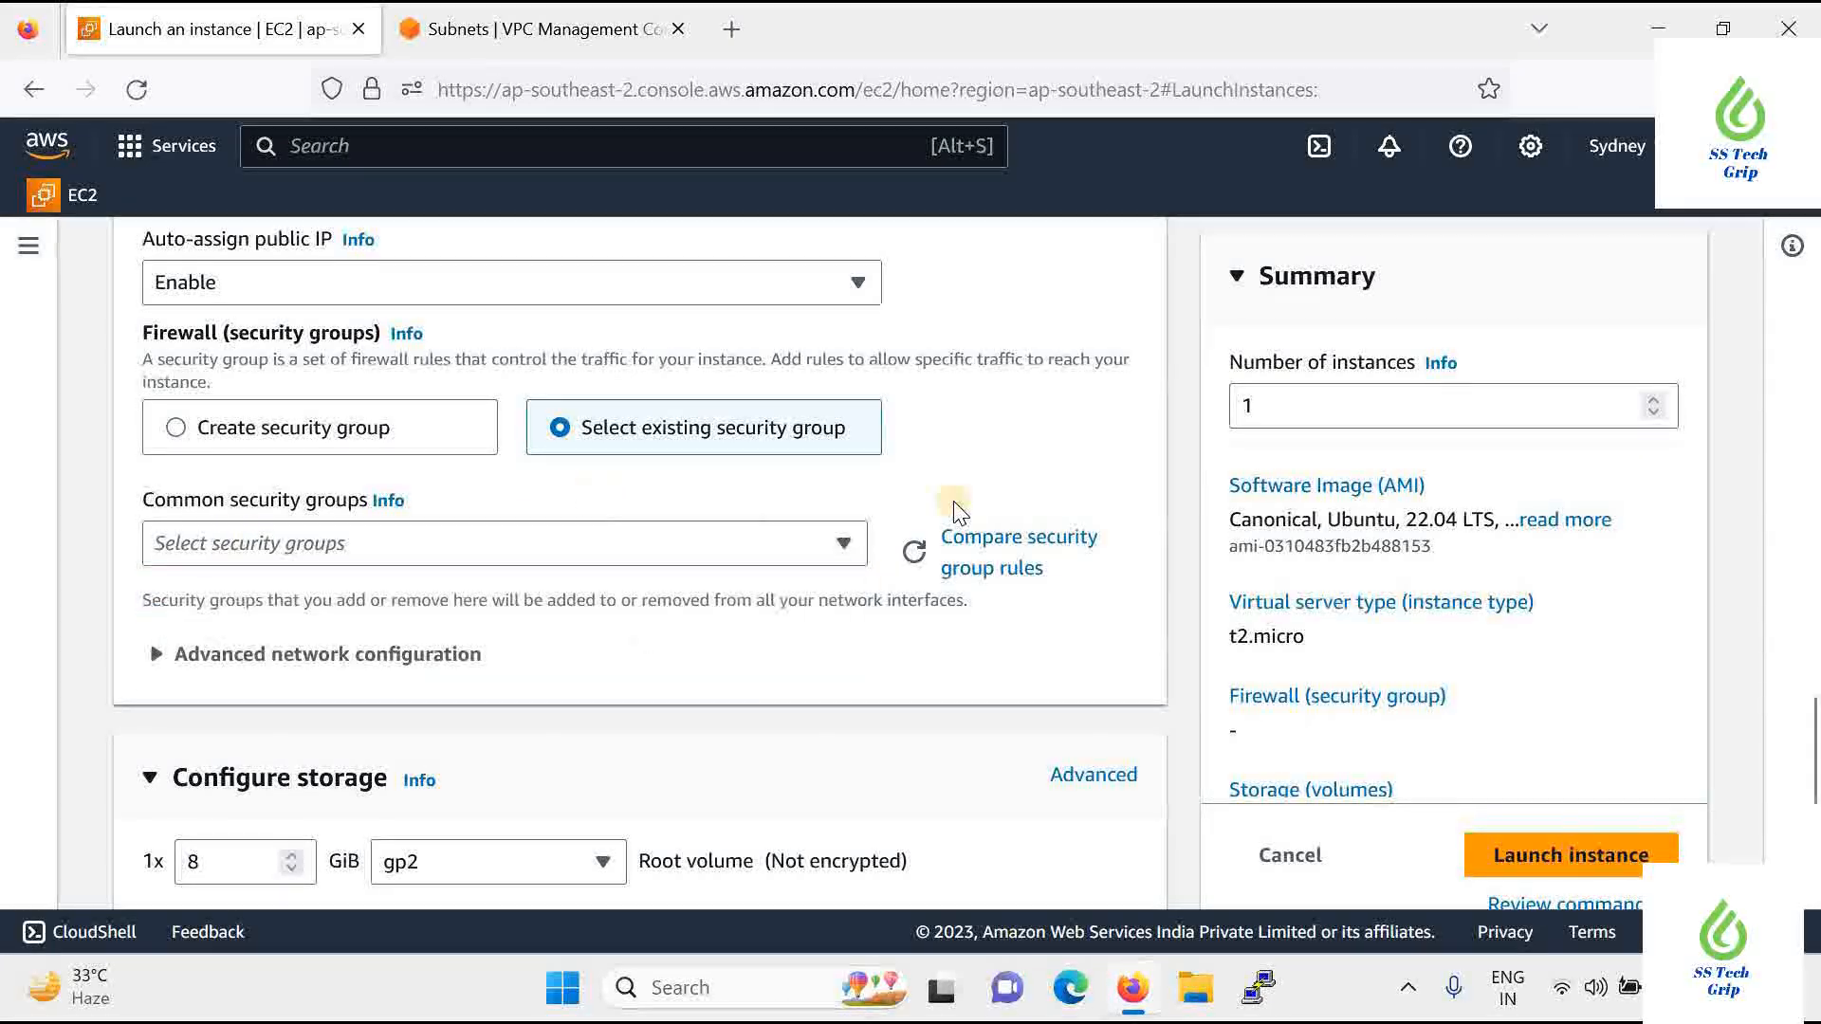
click(175, 428)
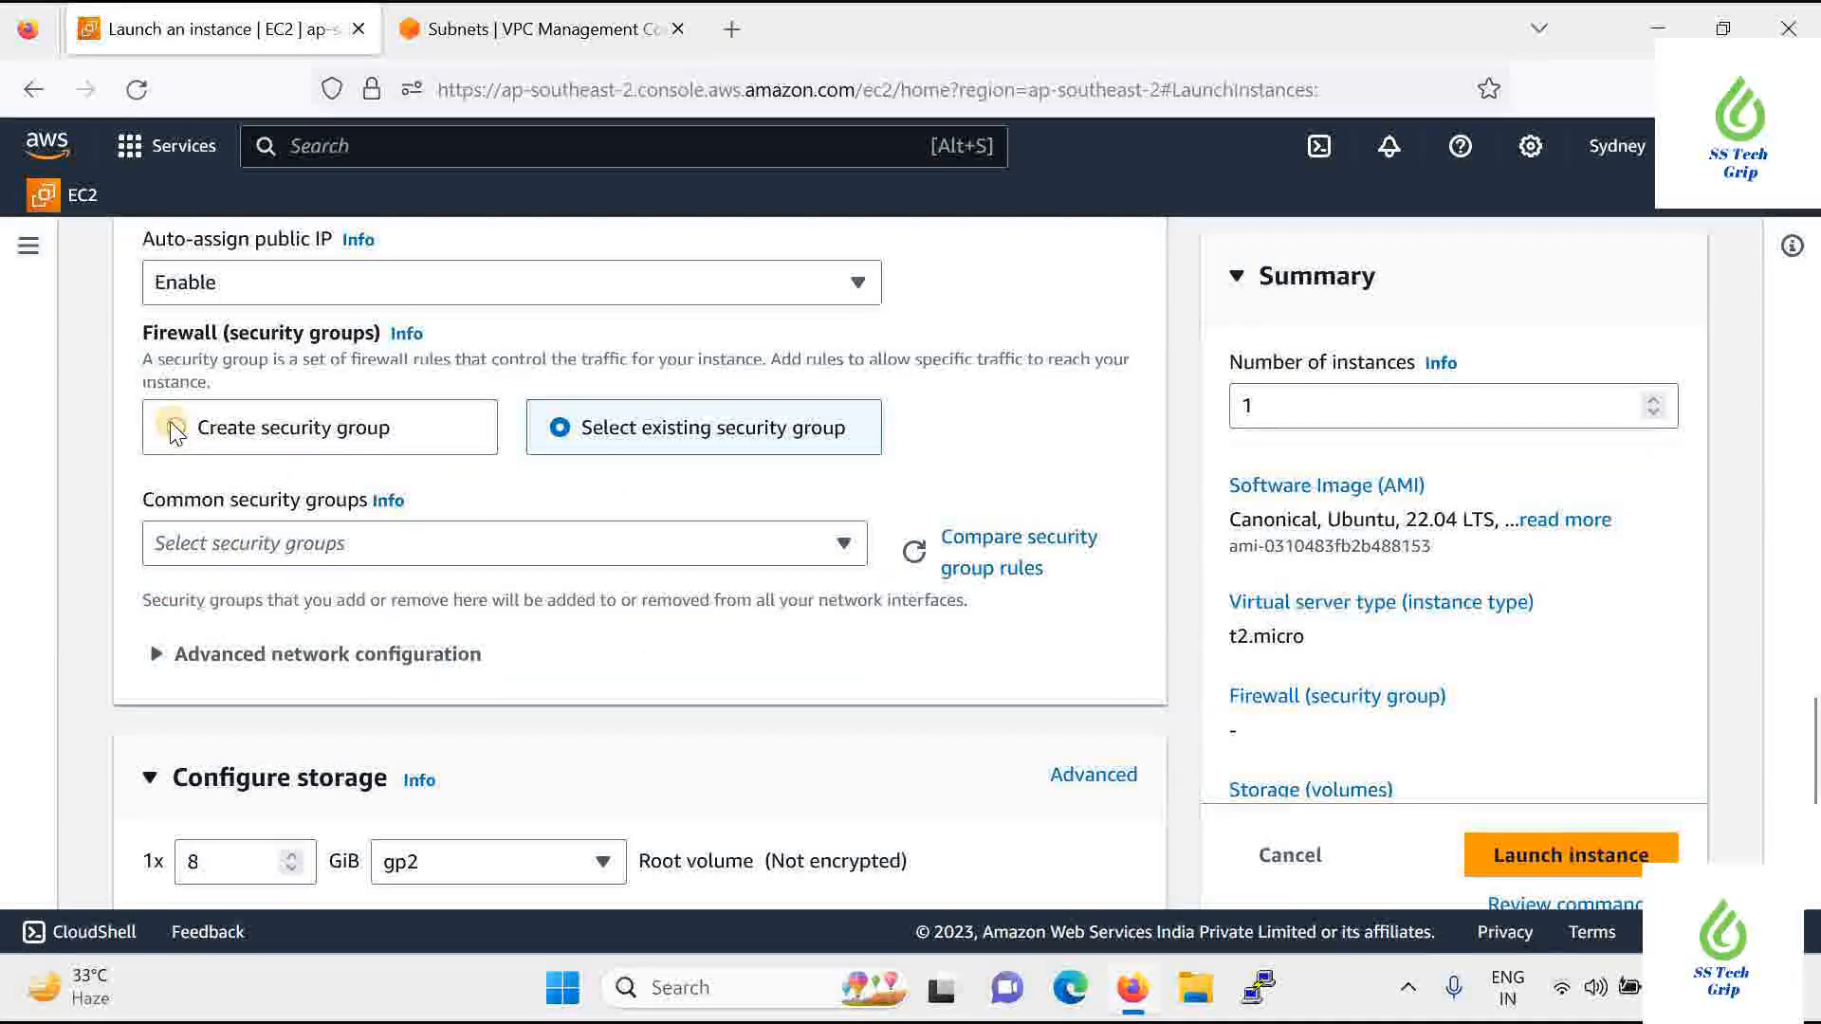
click(173, 427)
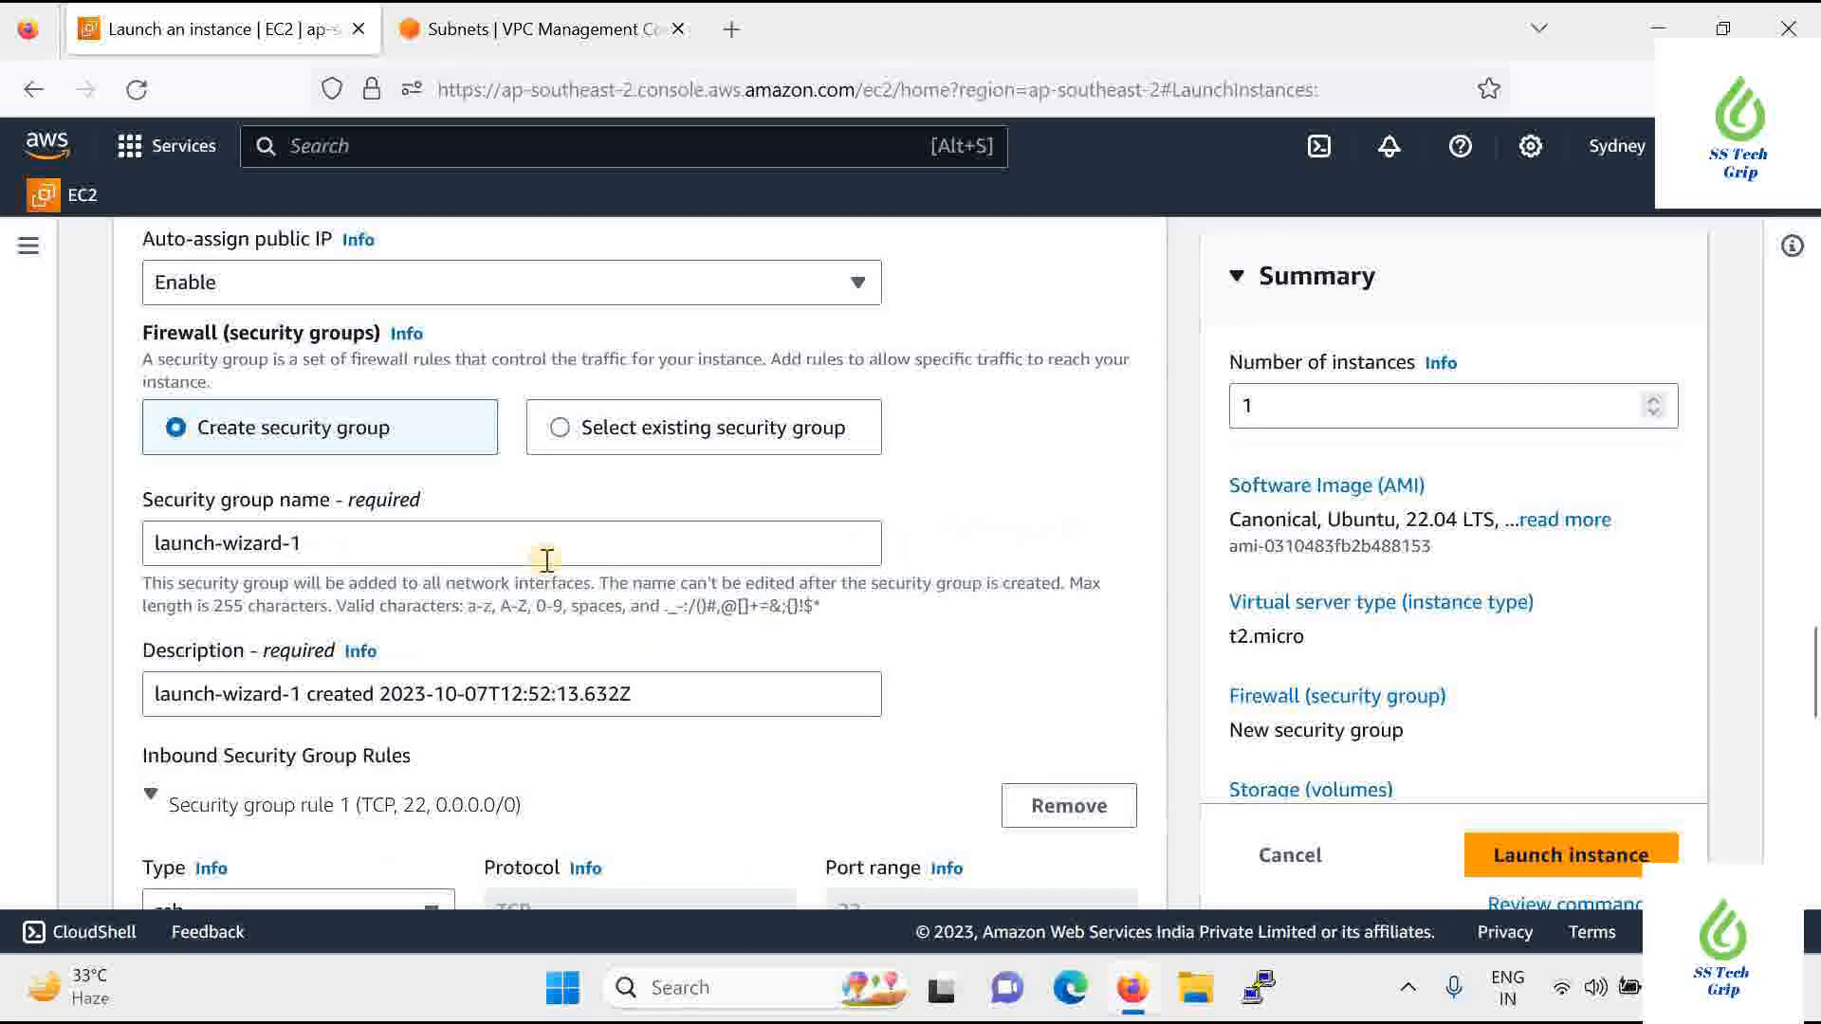
Review the new security group's inbound rule, the storage configuration, the key pair and the VPC and subnet settings
scroll(541, 548, down, 3)
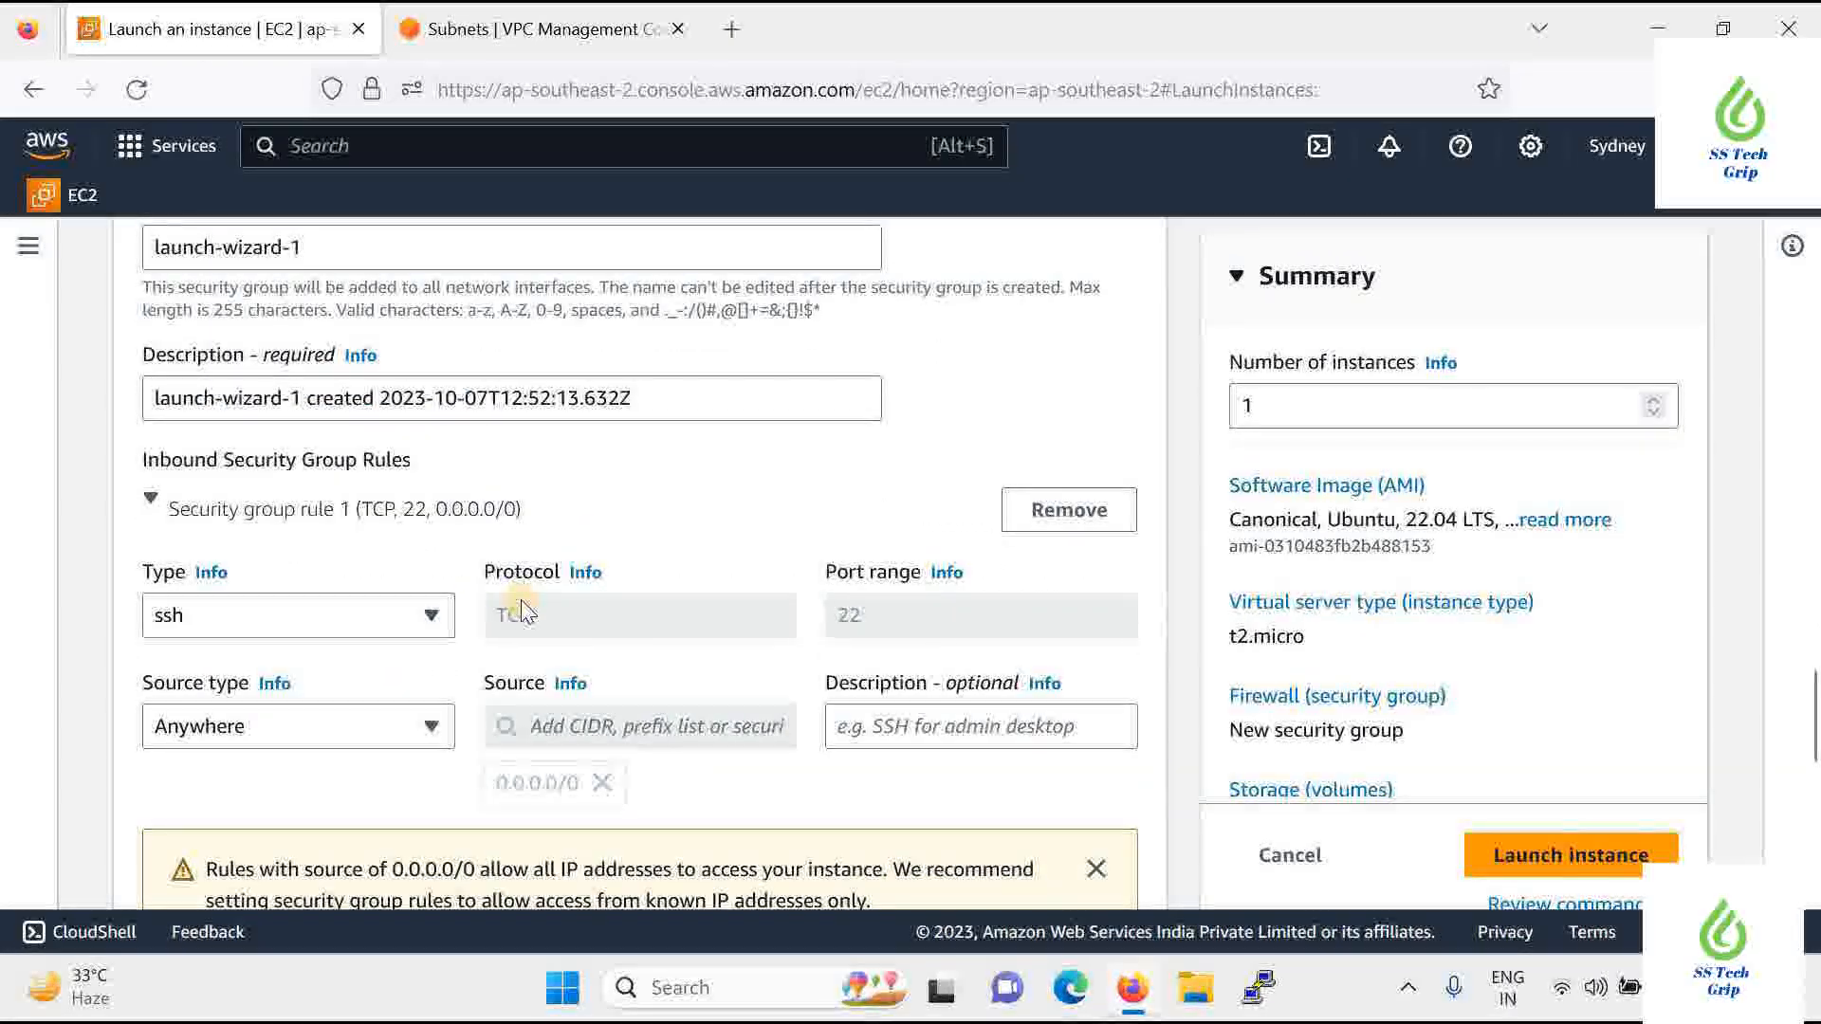
scroll(318, 688, down, 3)
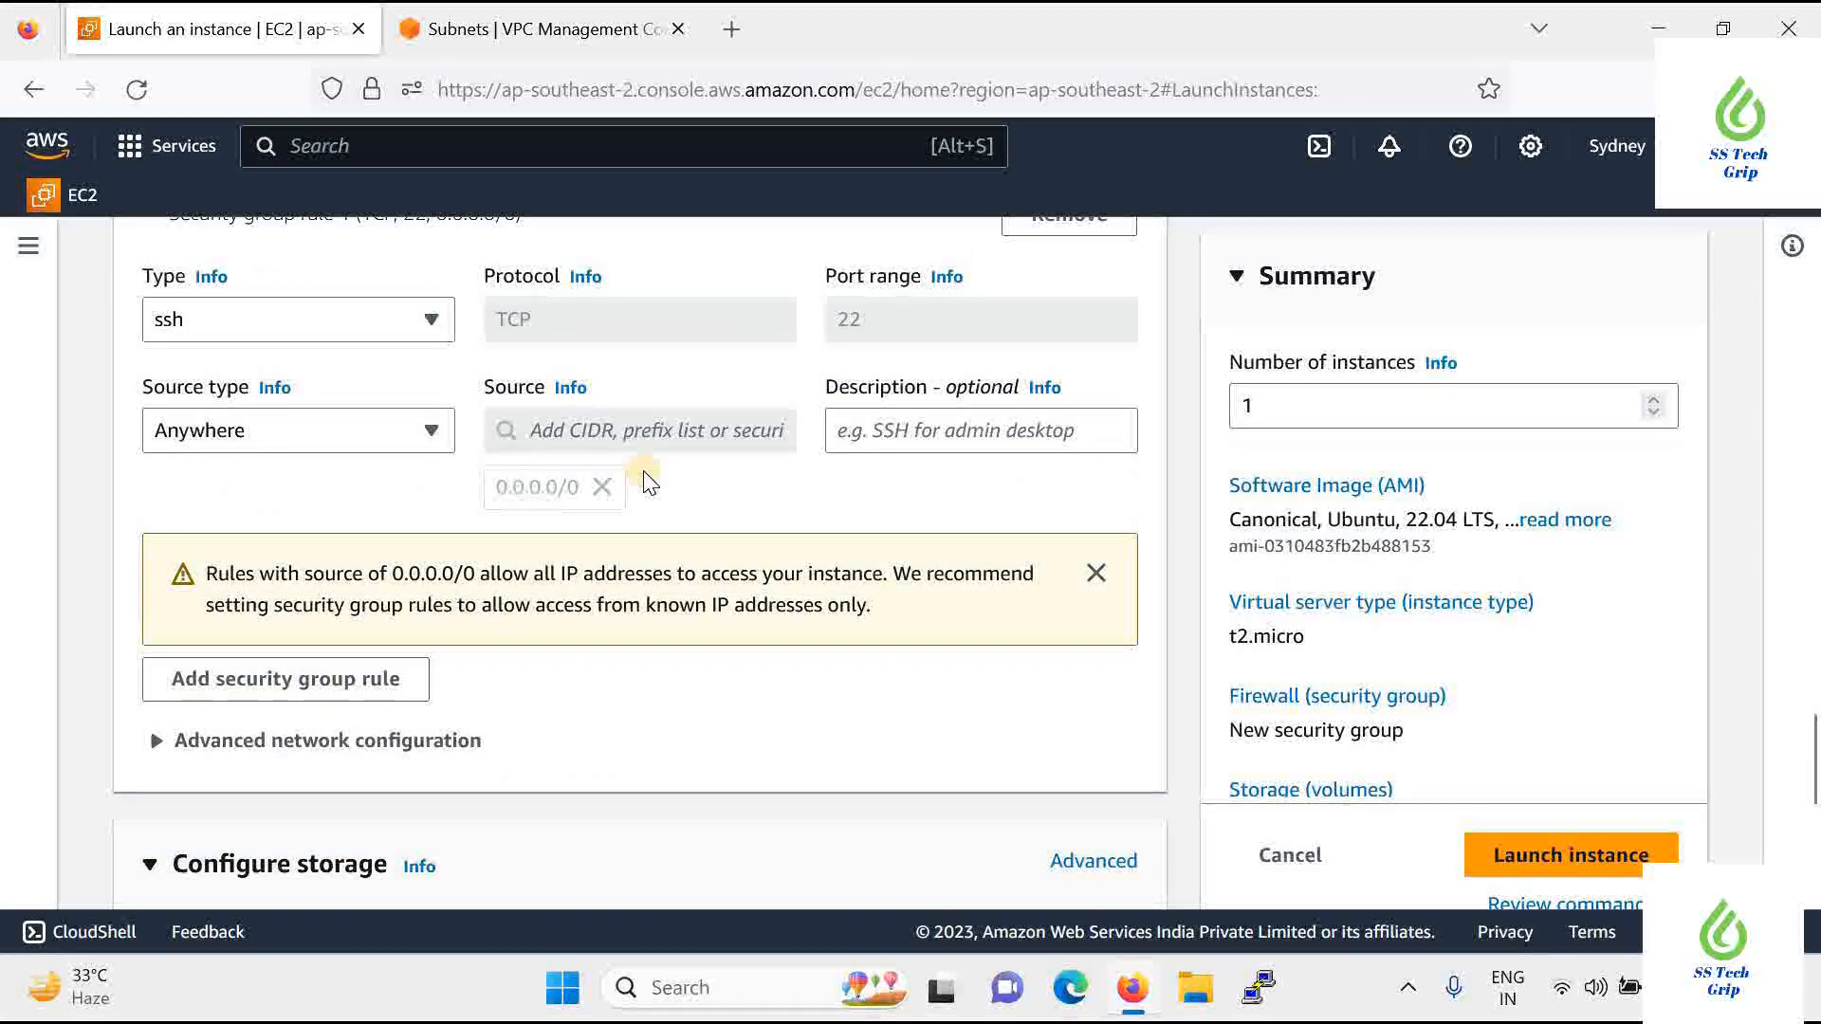
scroll(645, 479, up, 2)
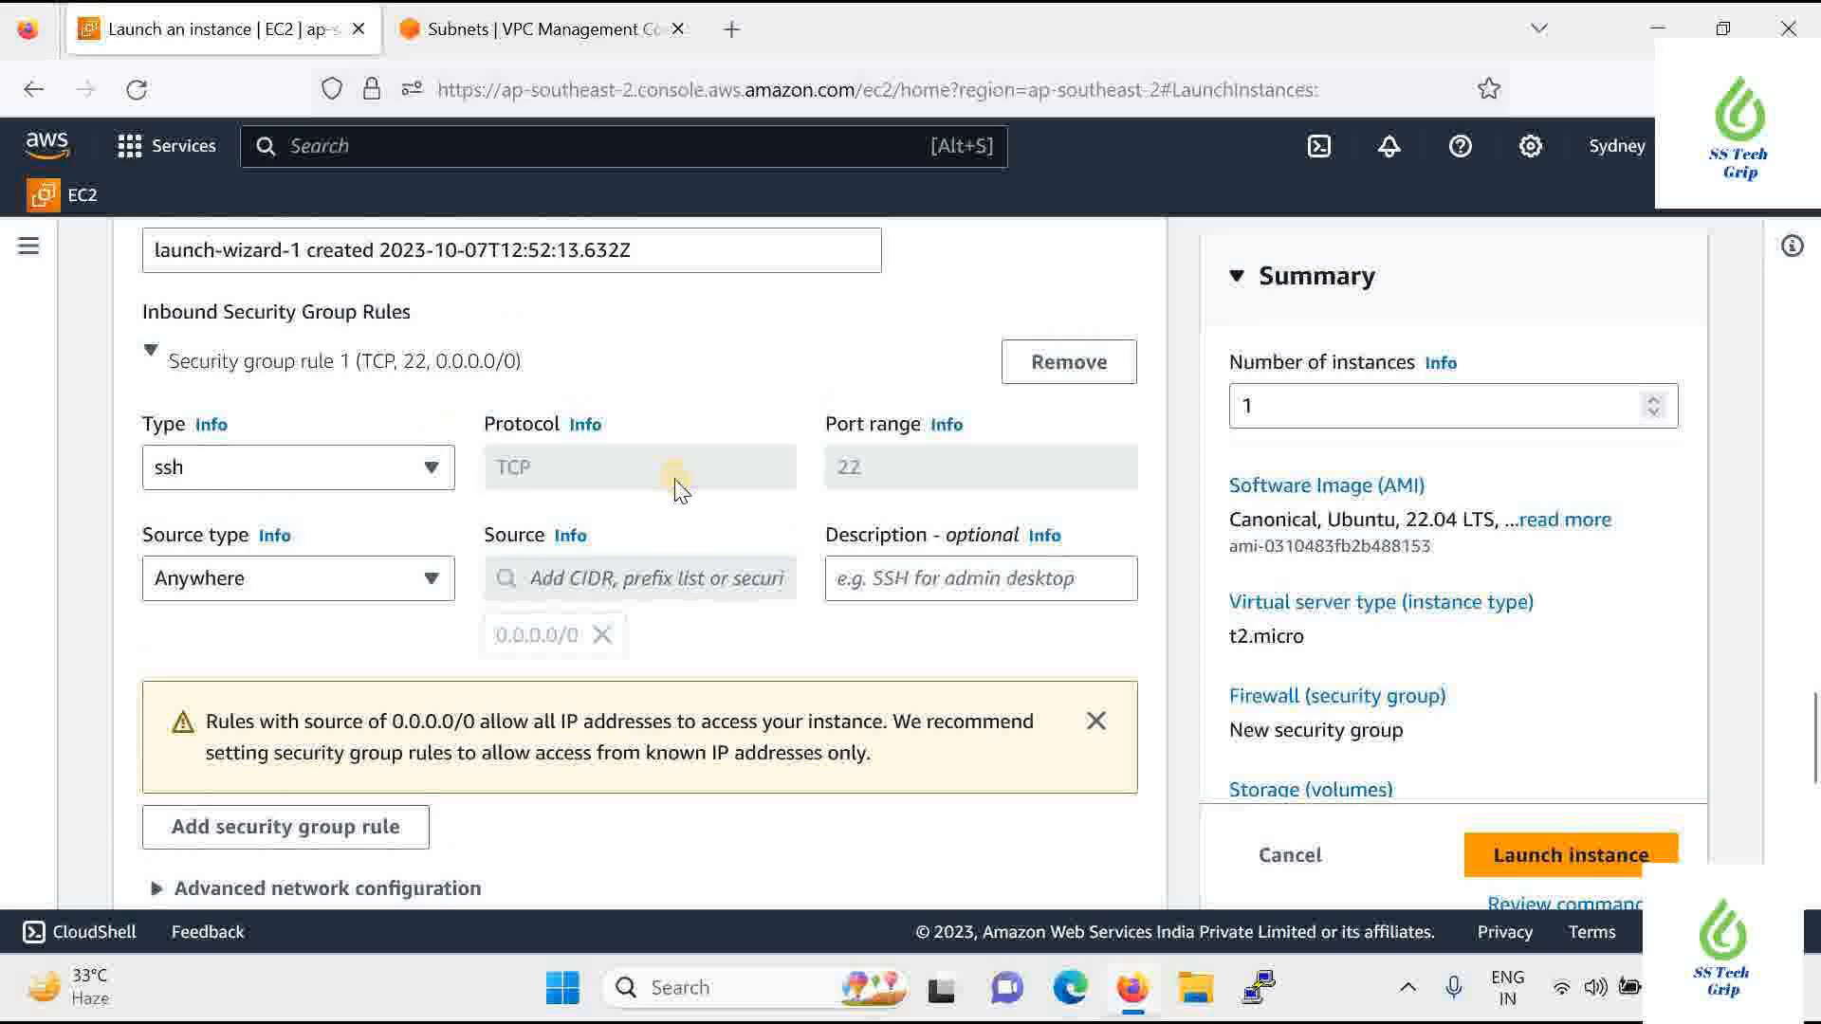
scroll(664, 456, down, 2)
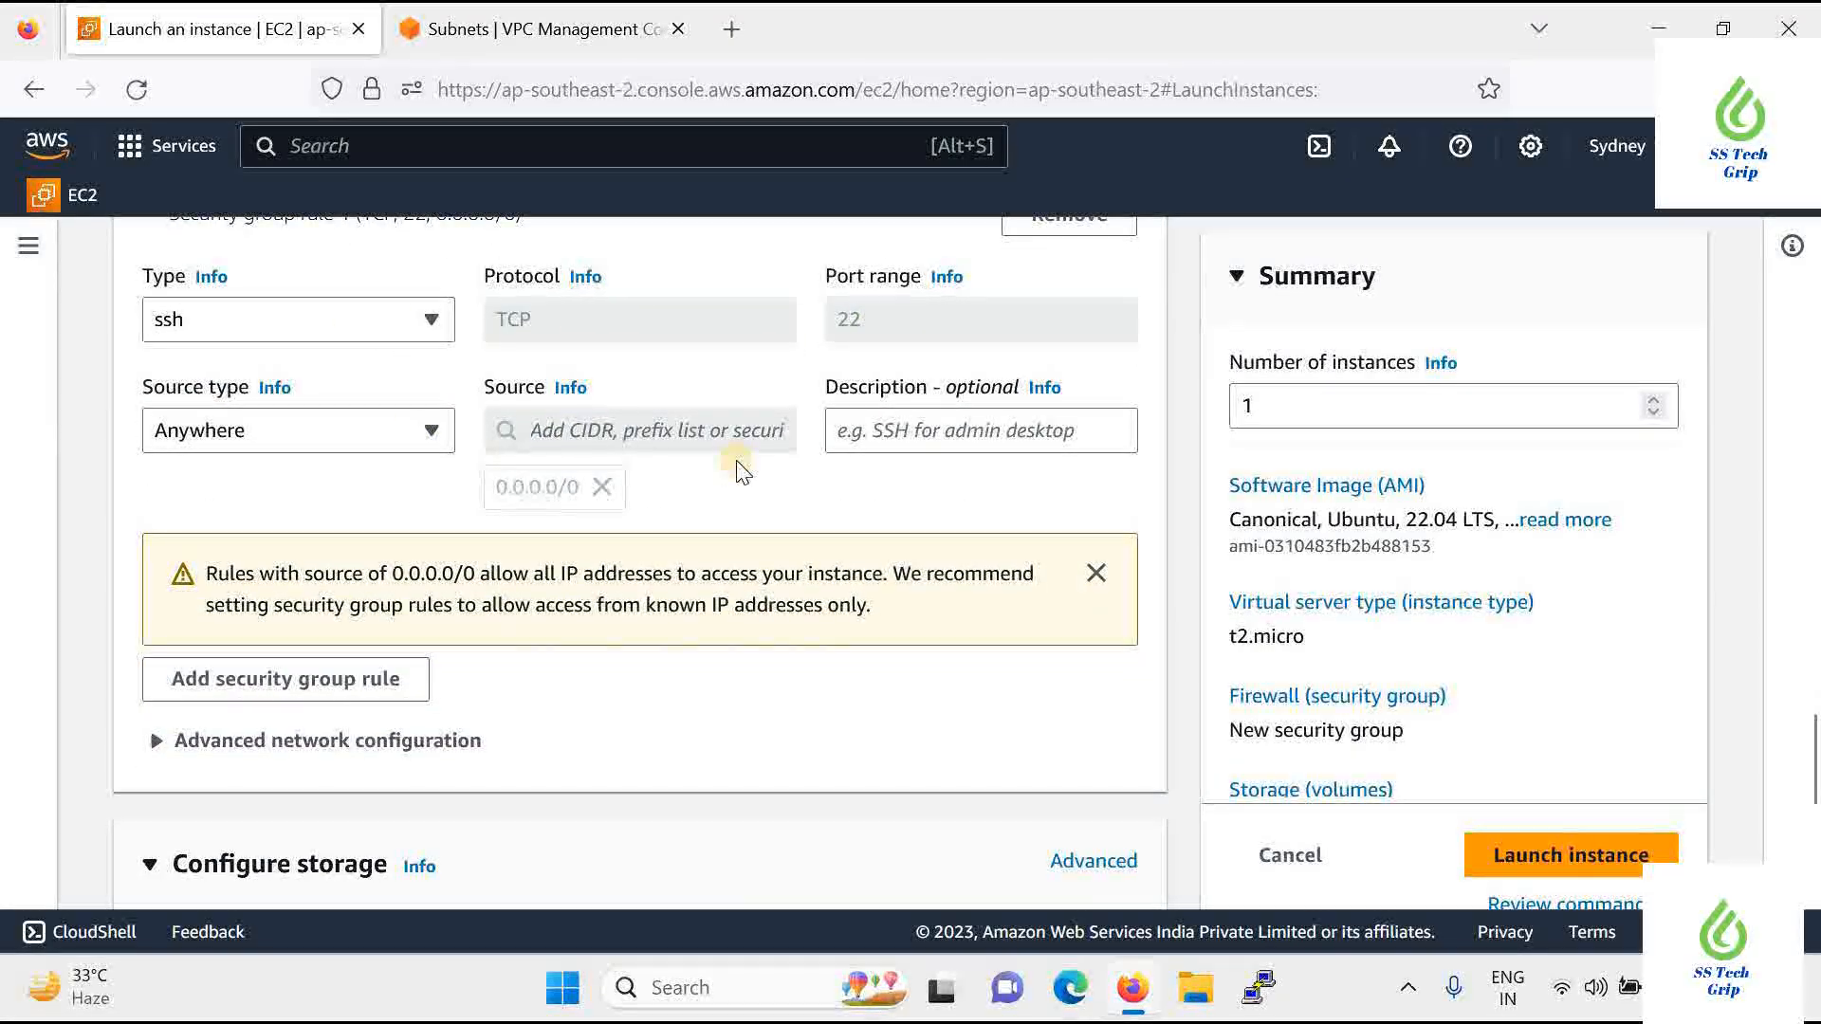
scroll(736, 468, down, 5)
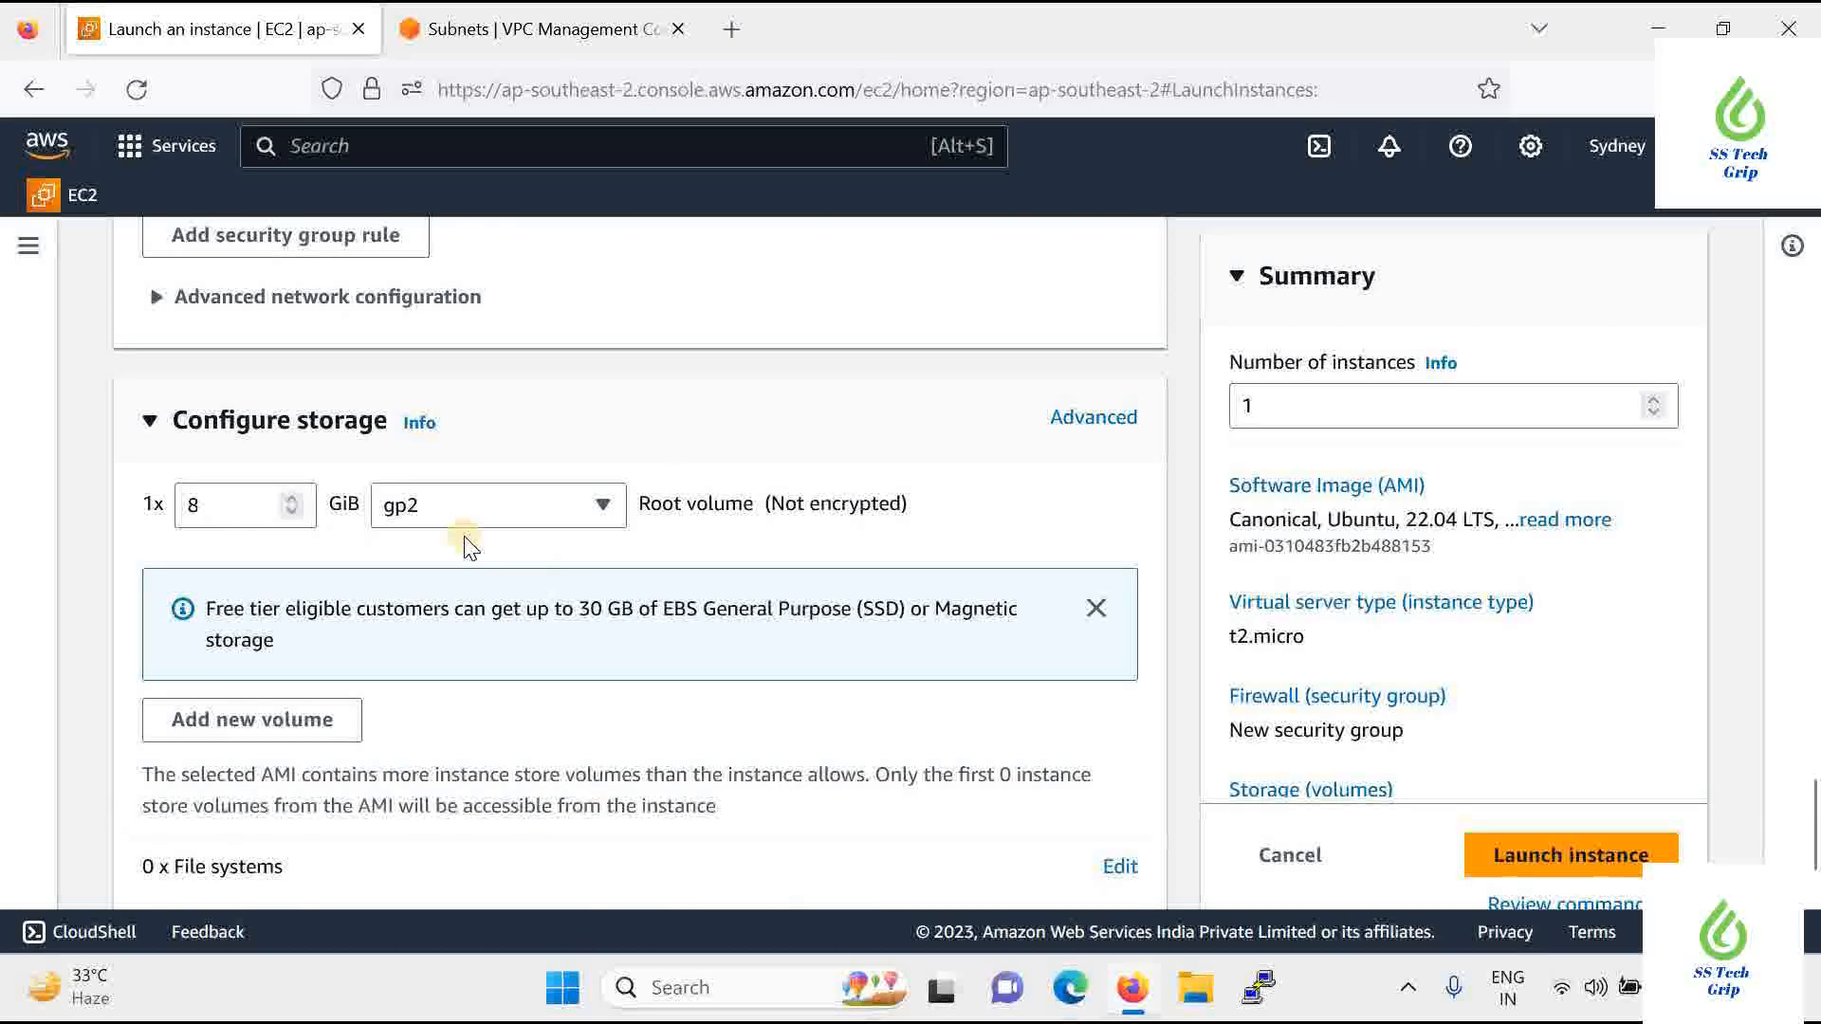
scroll(464, 545, down, 2)
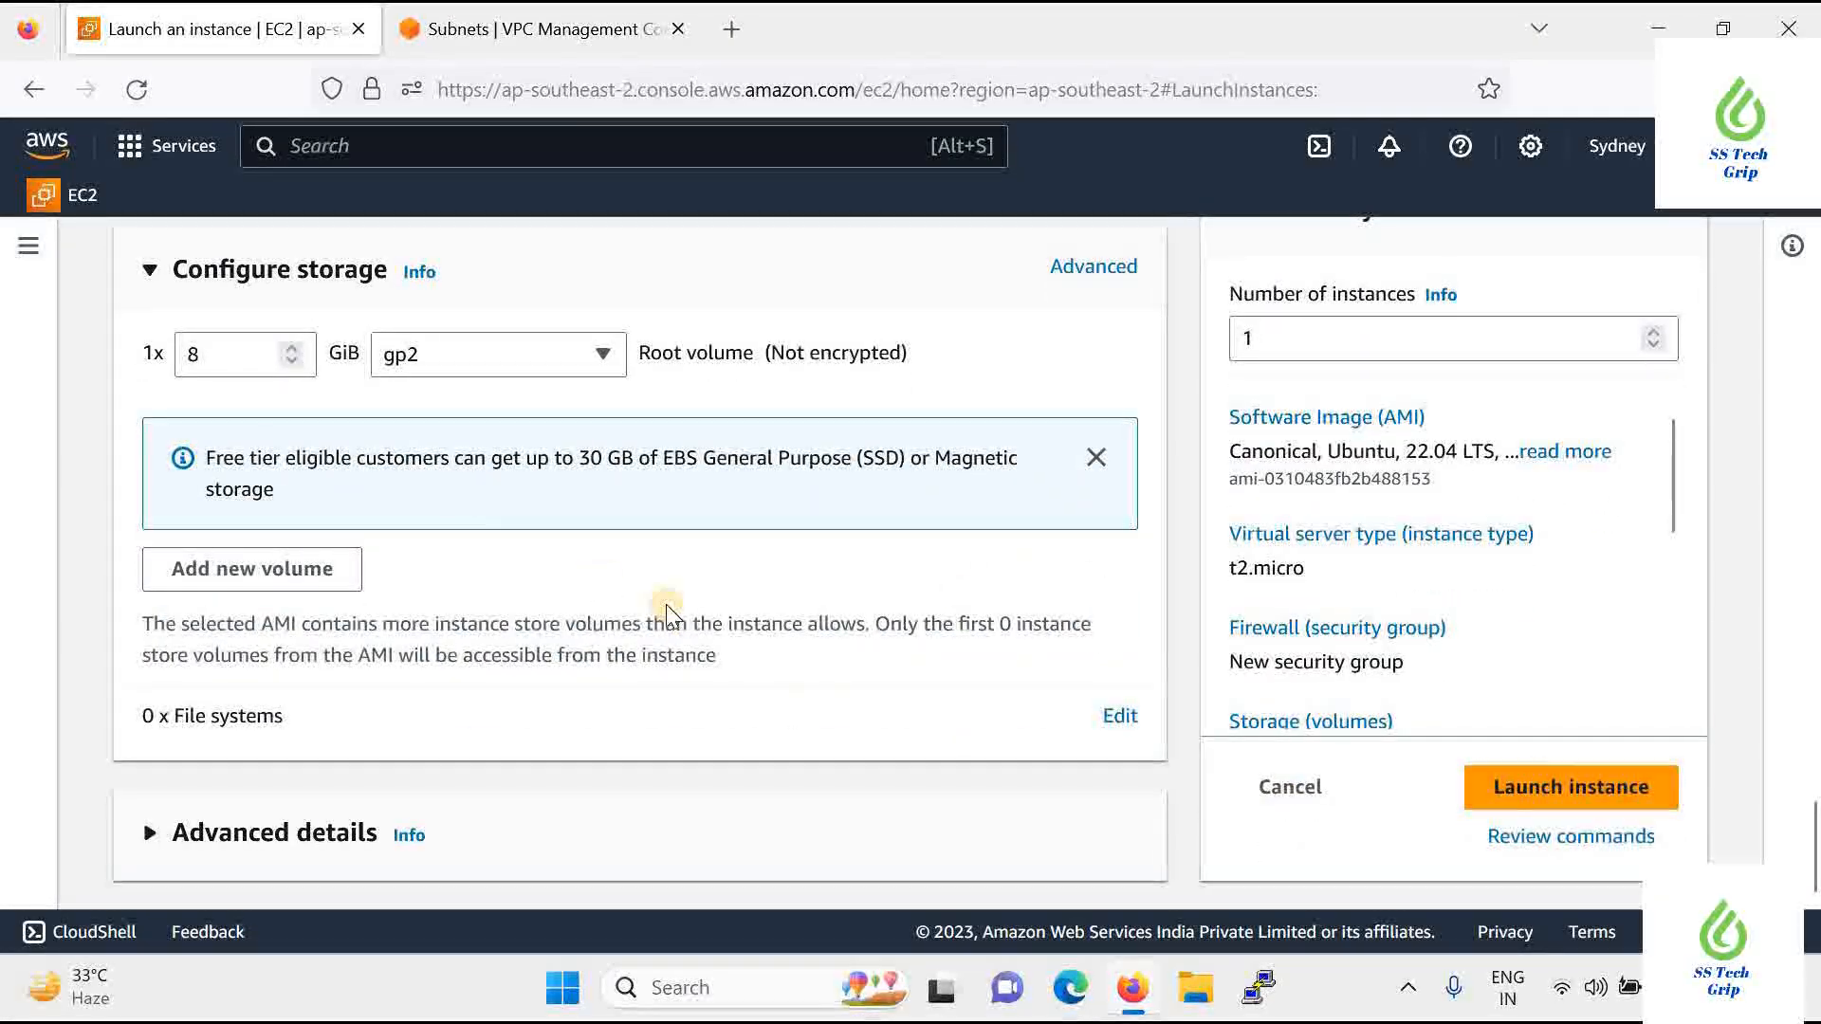
scroll(671, 607, up, 15)
scroll(667, 617, up, 3)
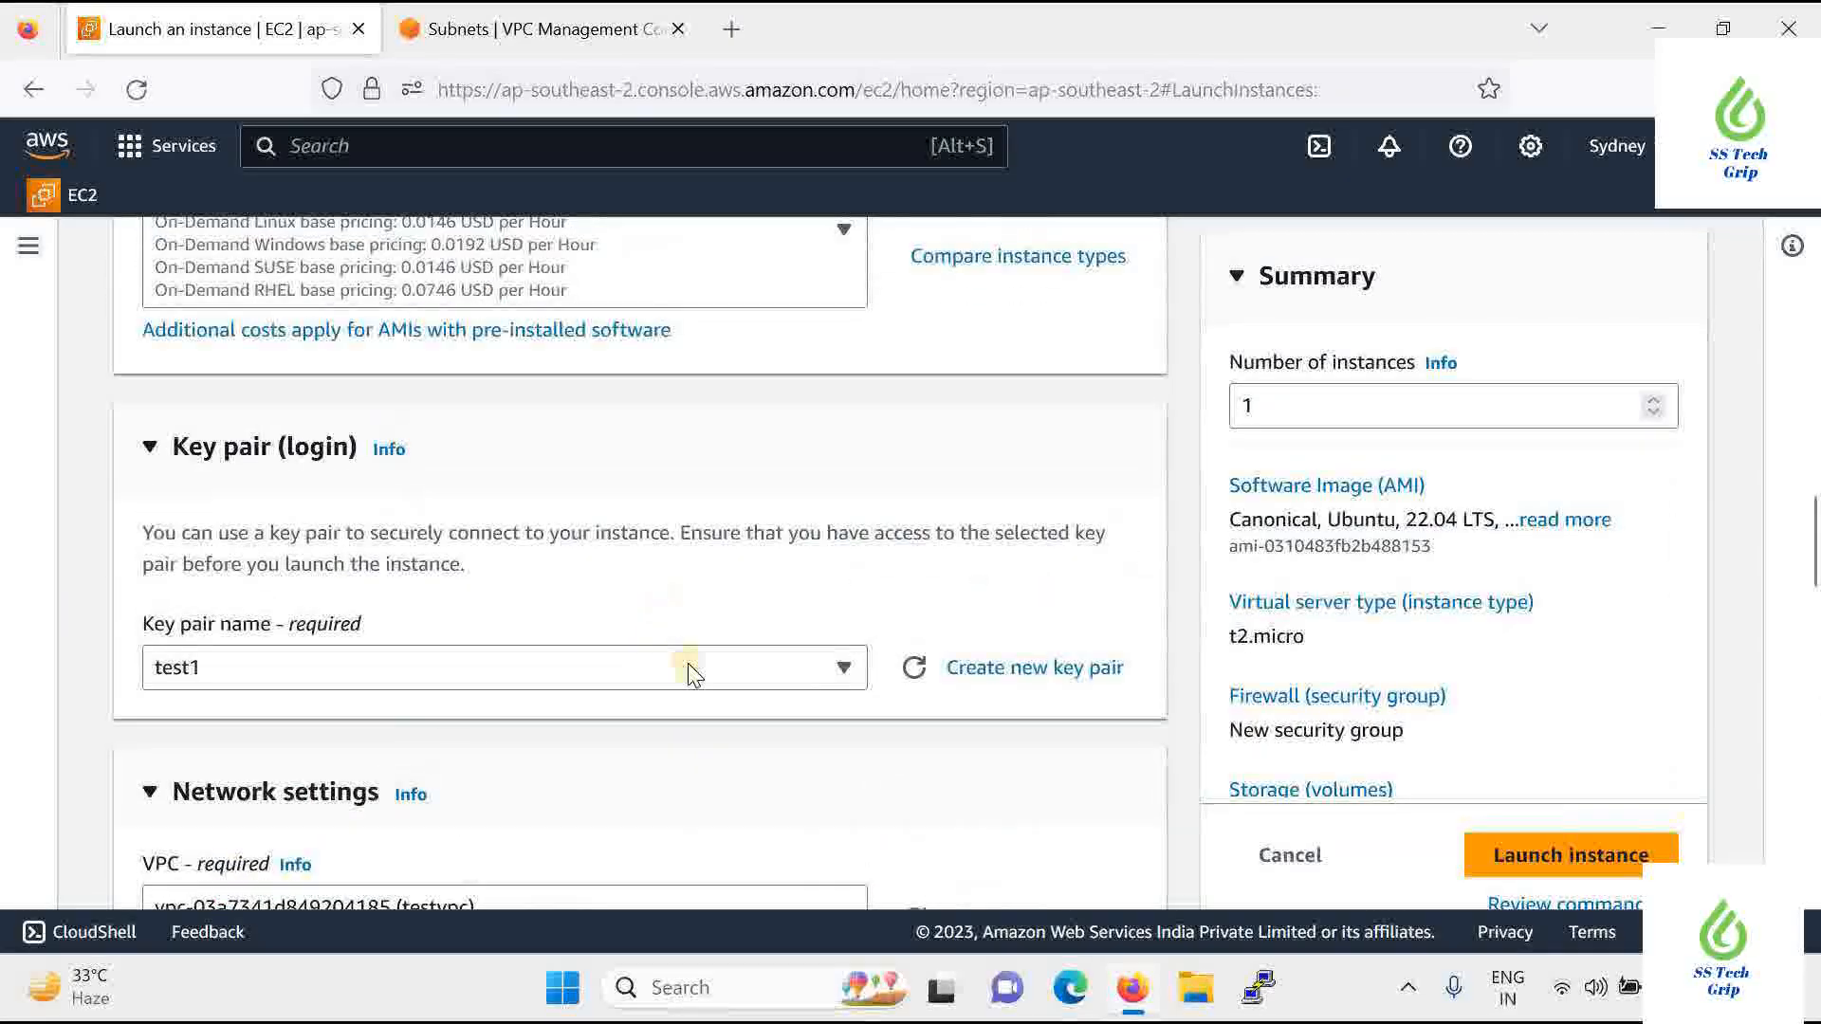
scroll(692, 675, down, 5)
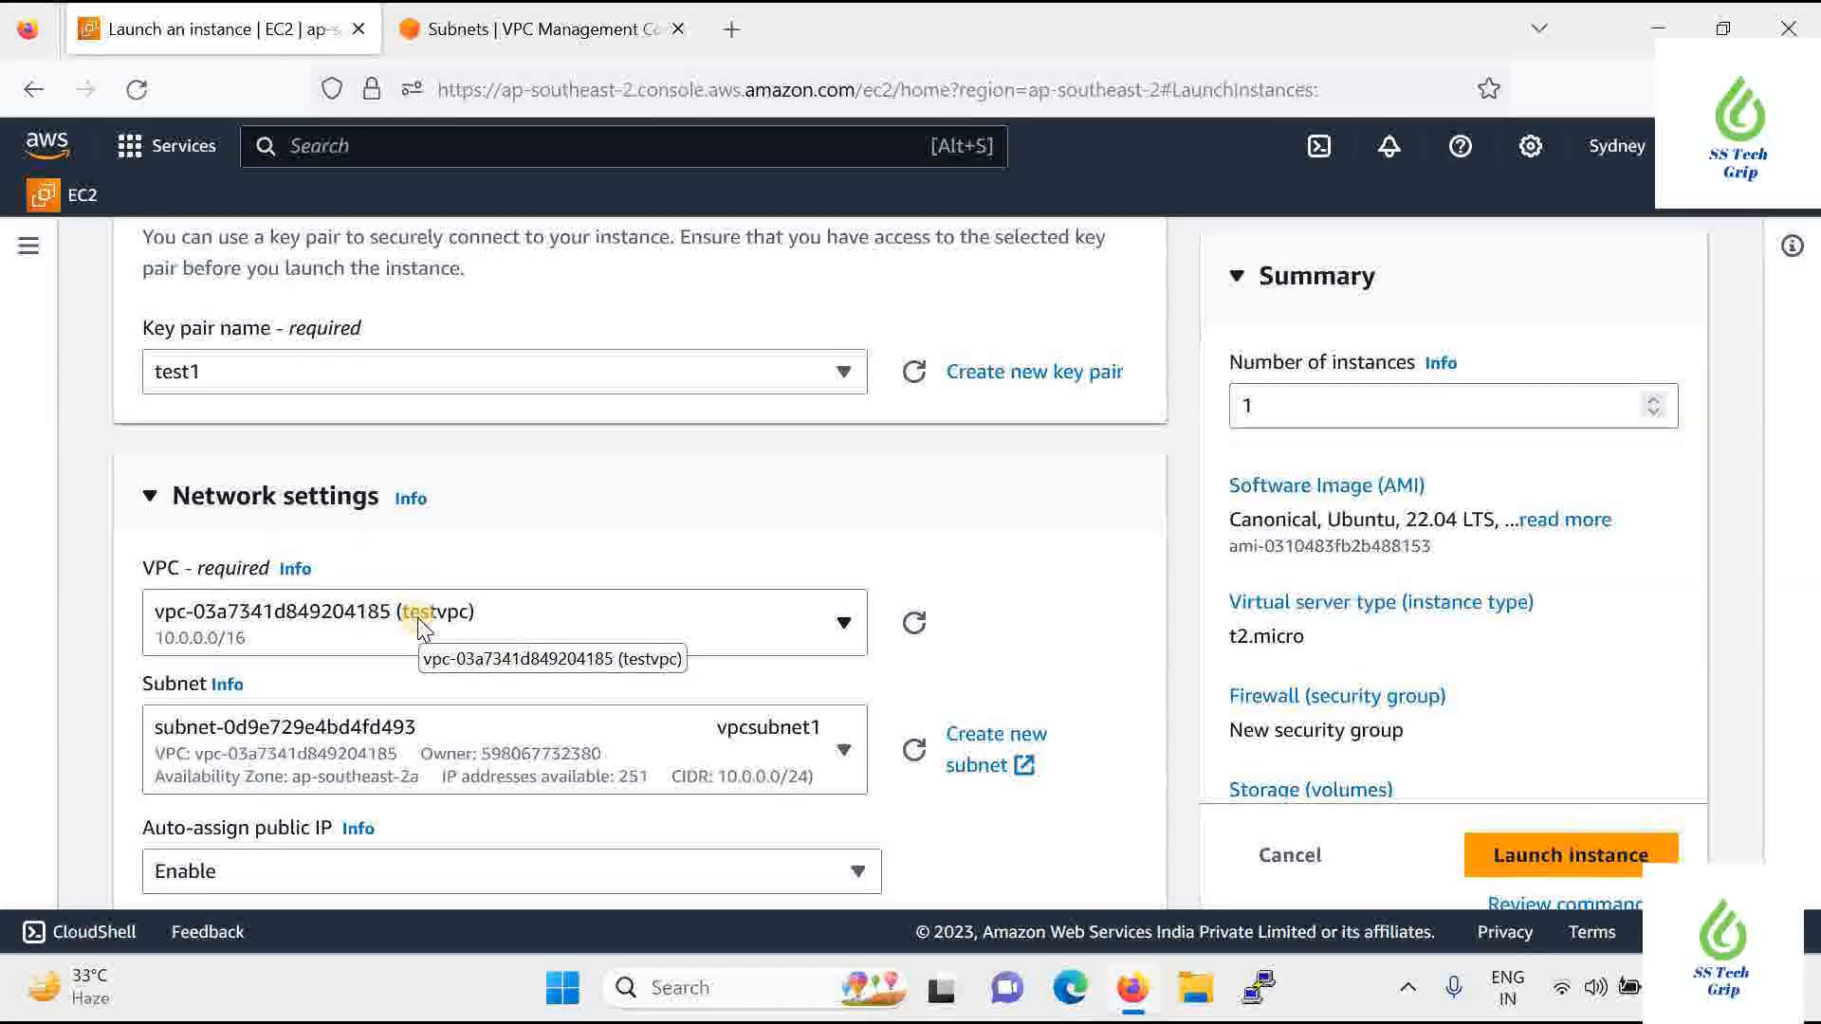
Launch the instance with the reviewed settings and open the list of running EC2 instances
scroll(564, 610, down, 10)
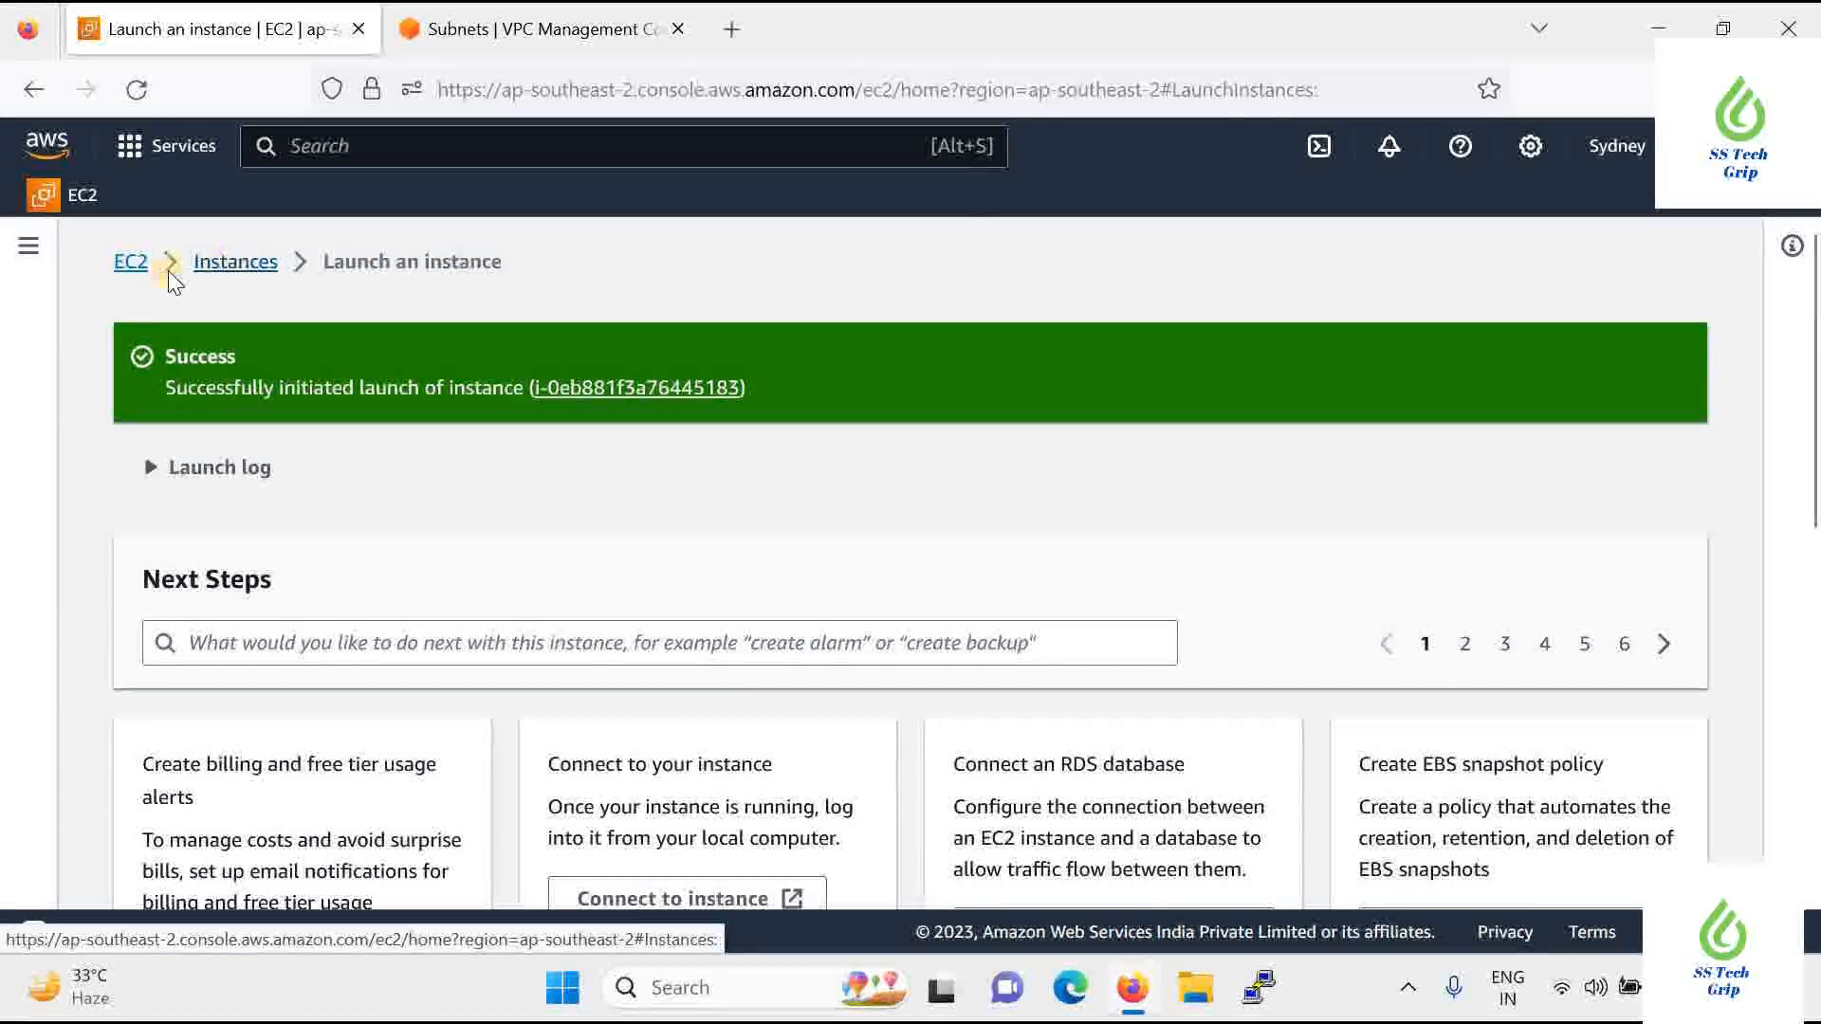
click(142, 270)
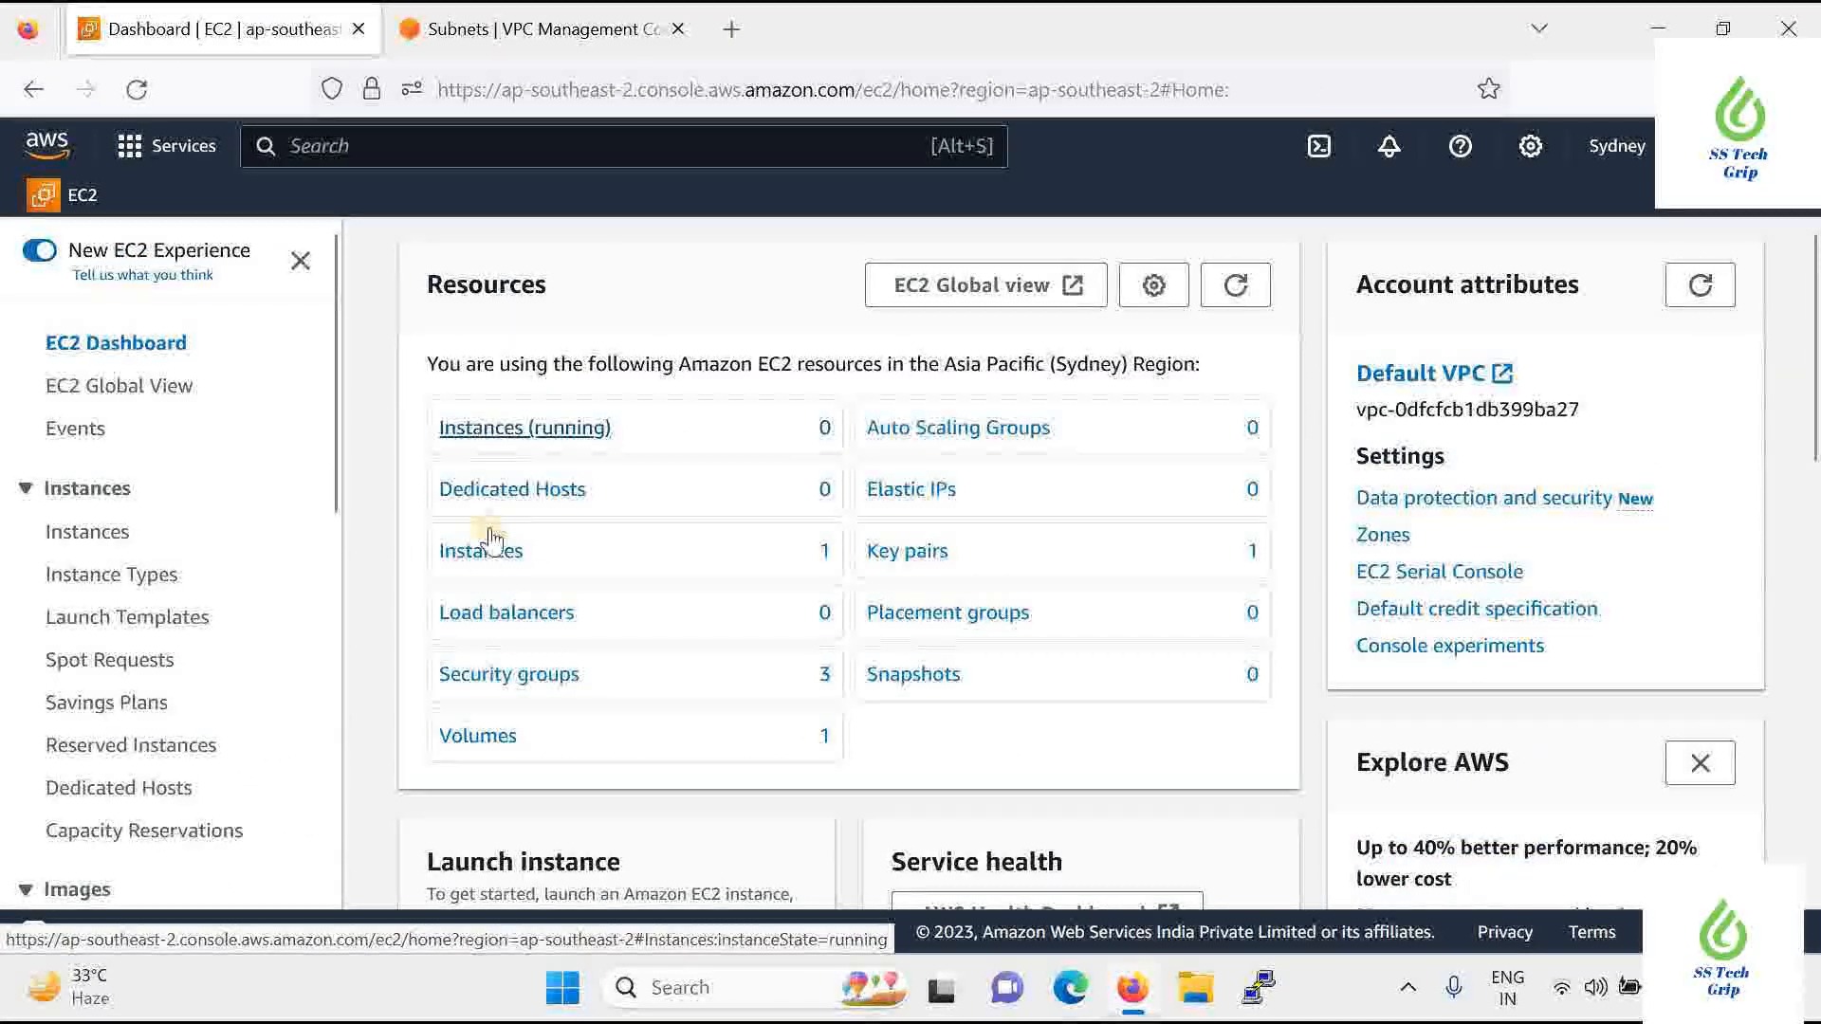
click(138, 91)
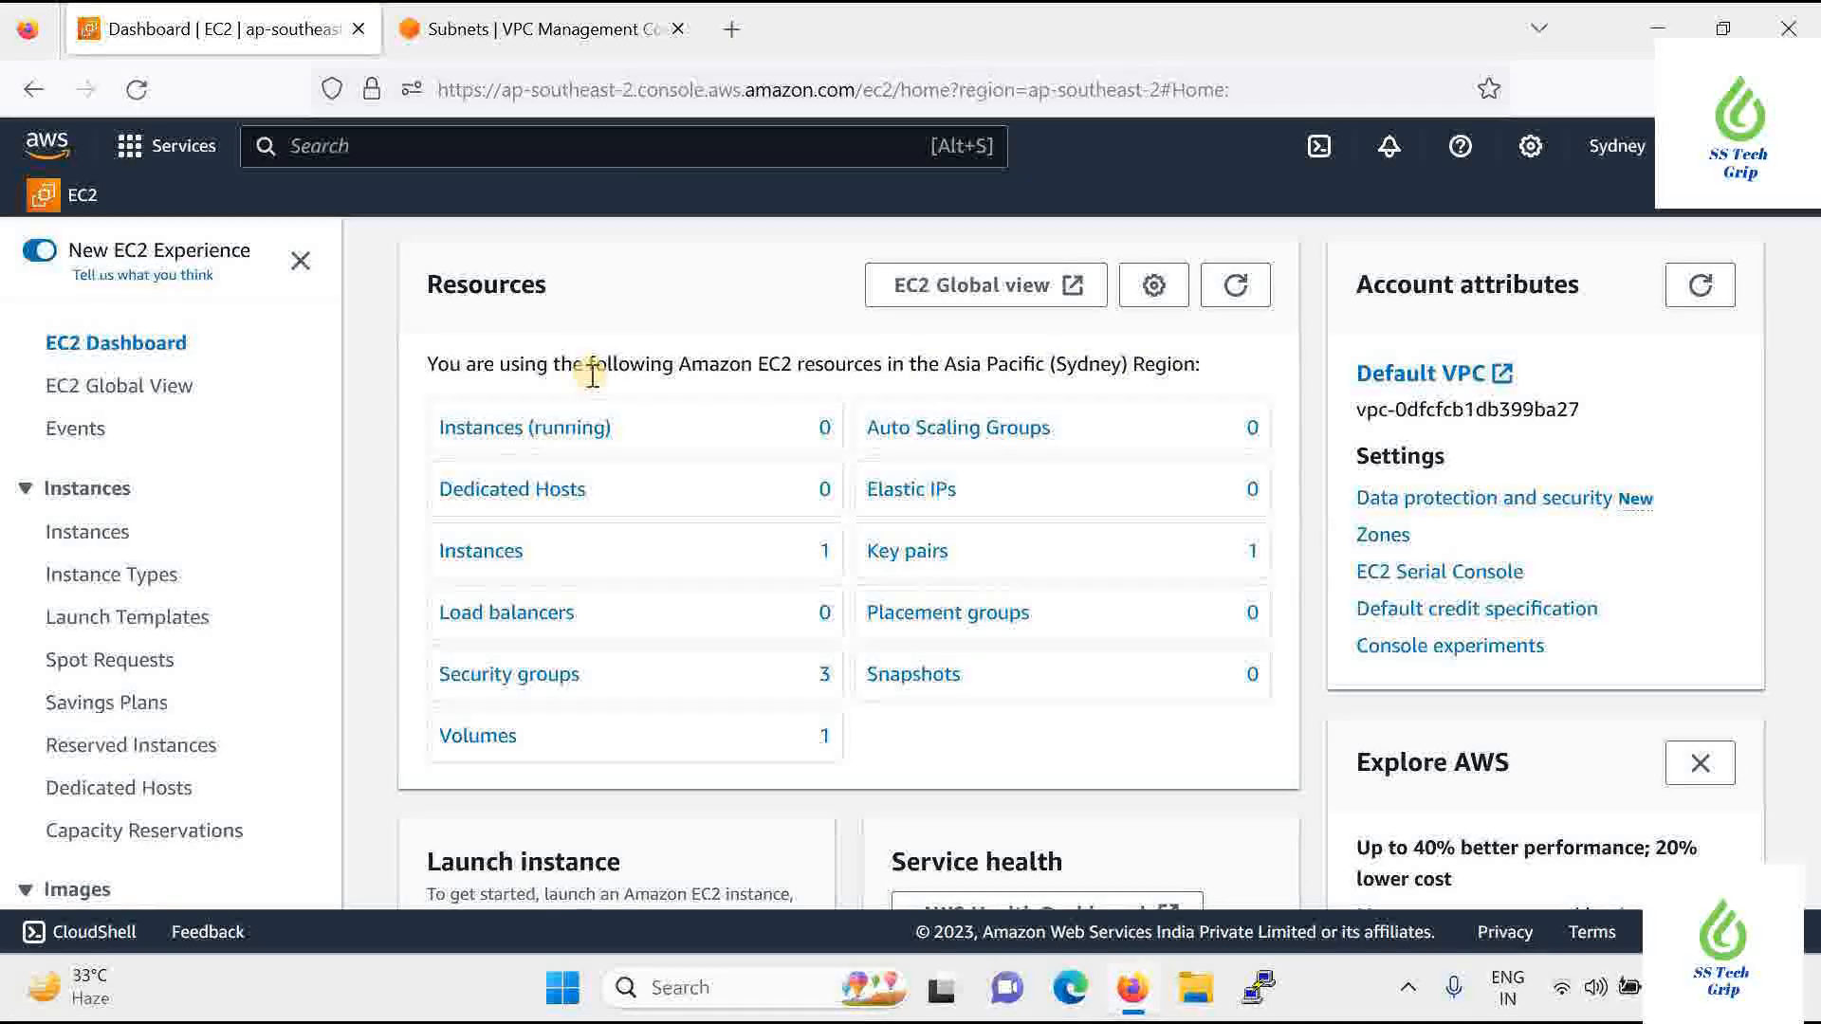
click(491, 444)
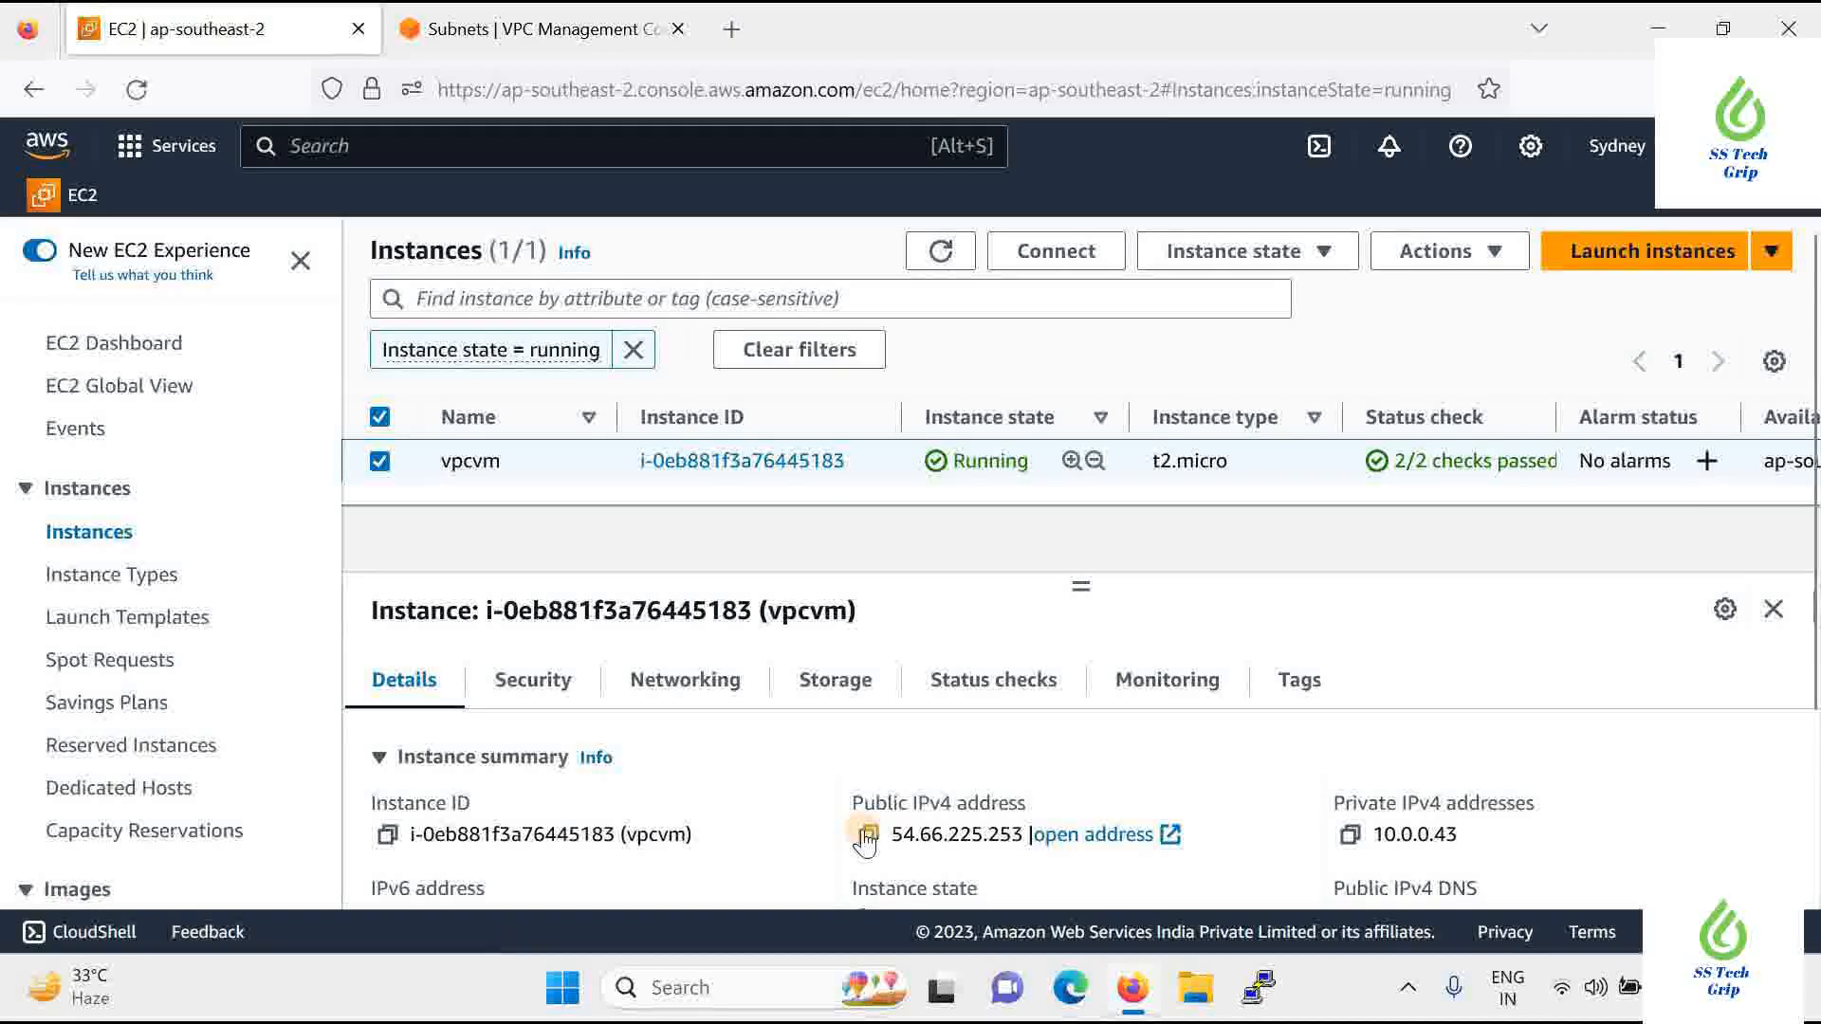
Copy vpcvm's public IPv4 address, switch to PuTTY and enter it as the host name for an SSH connection
click(867, 835)
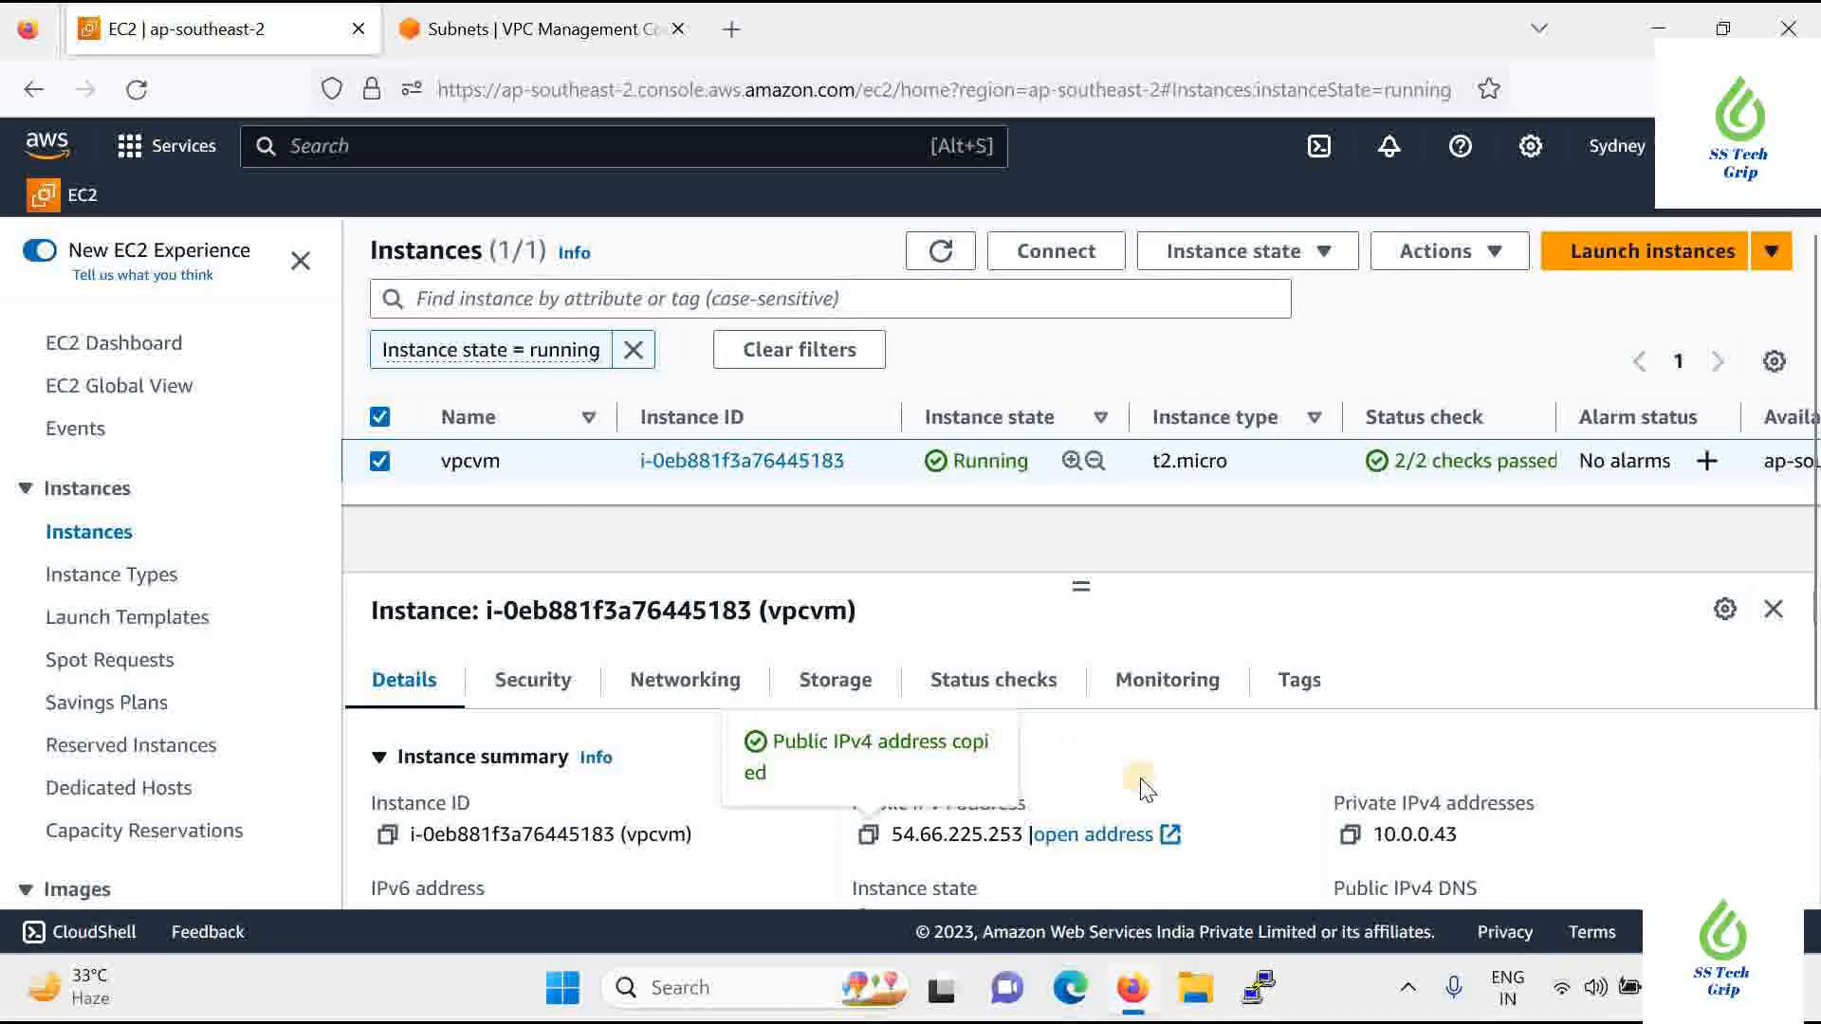
click(1262, 991)
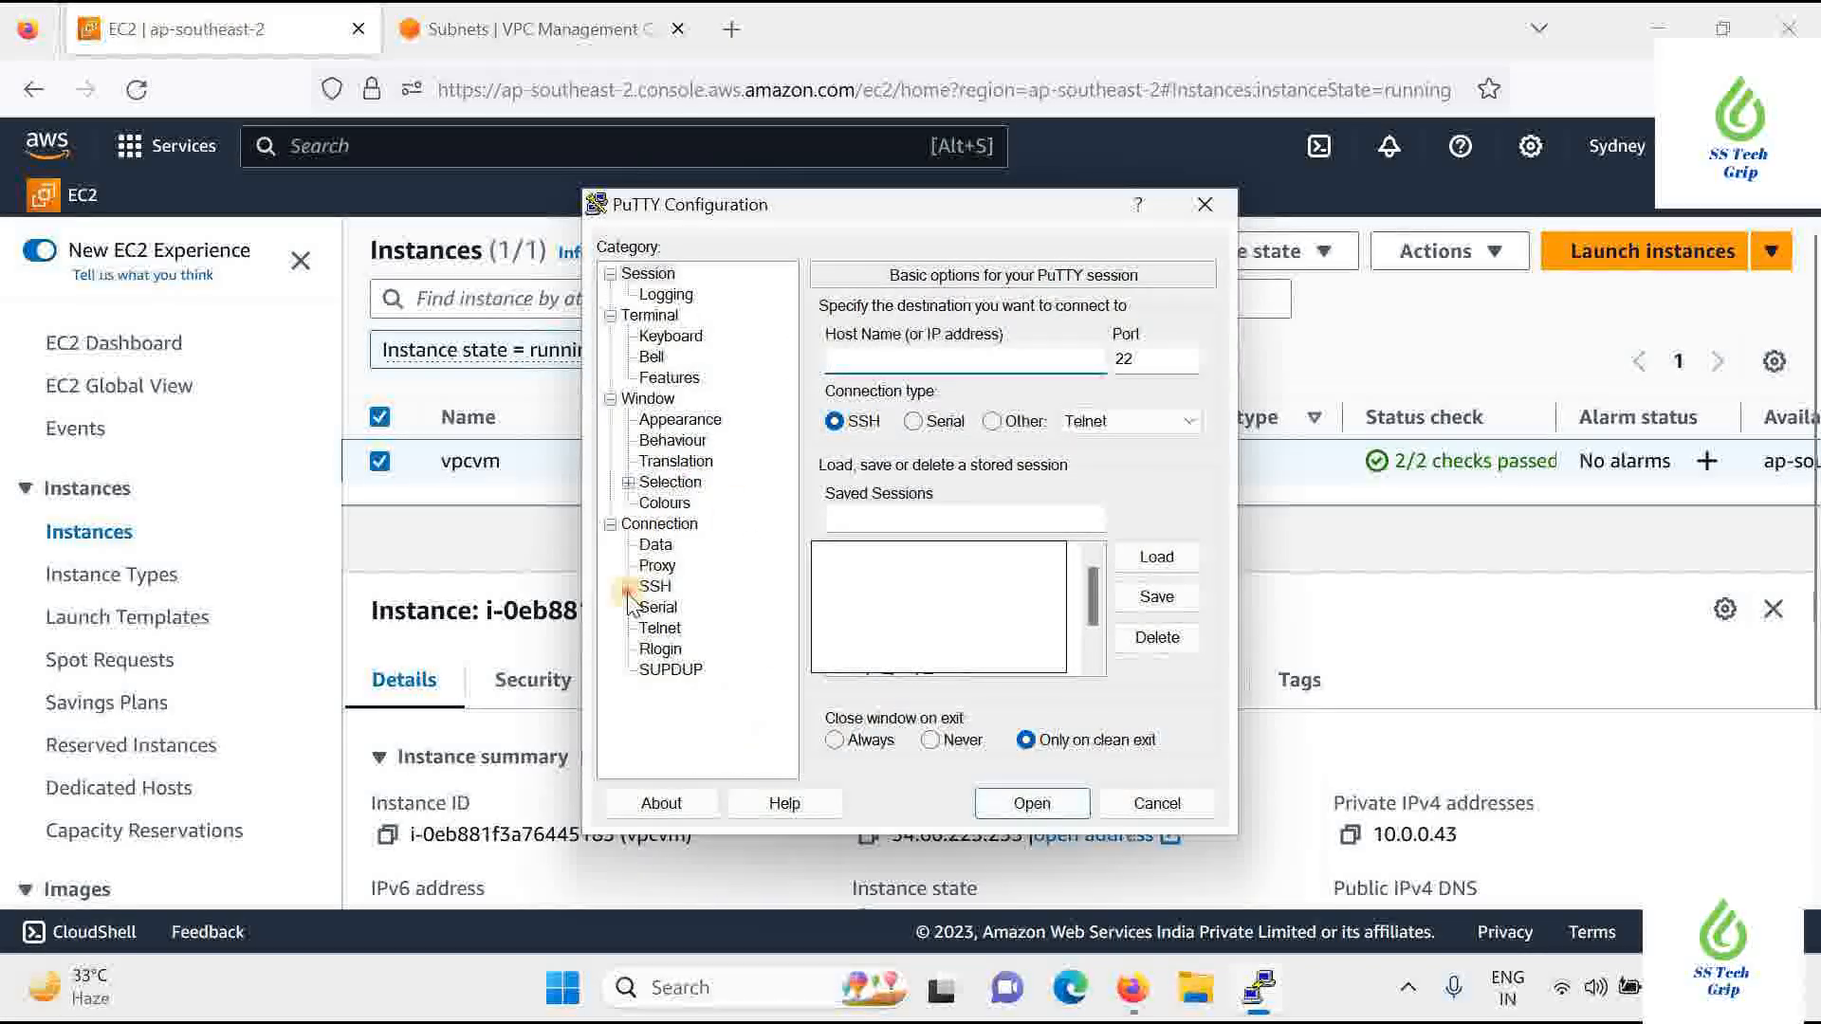
click(896, 357)
key(ctrl+v)
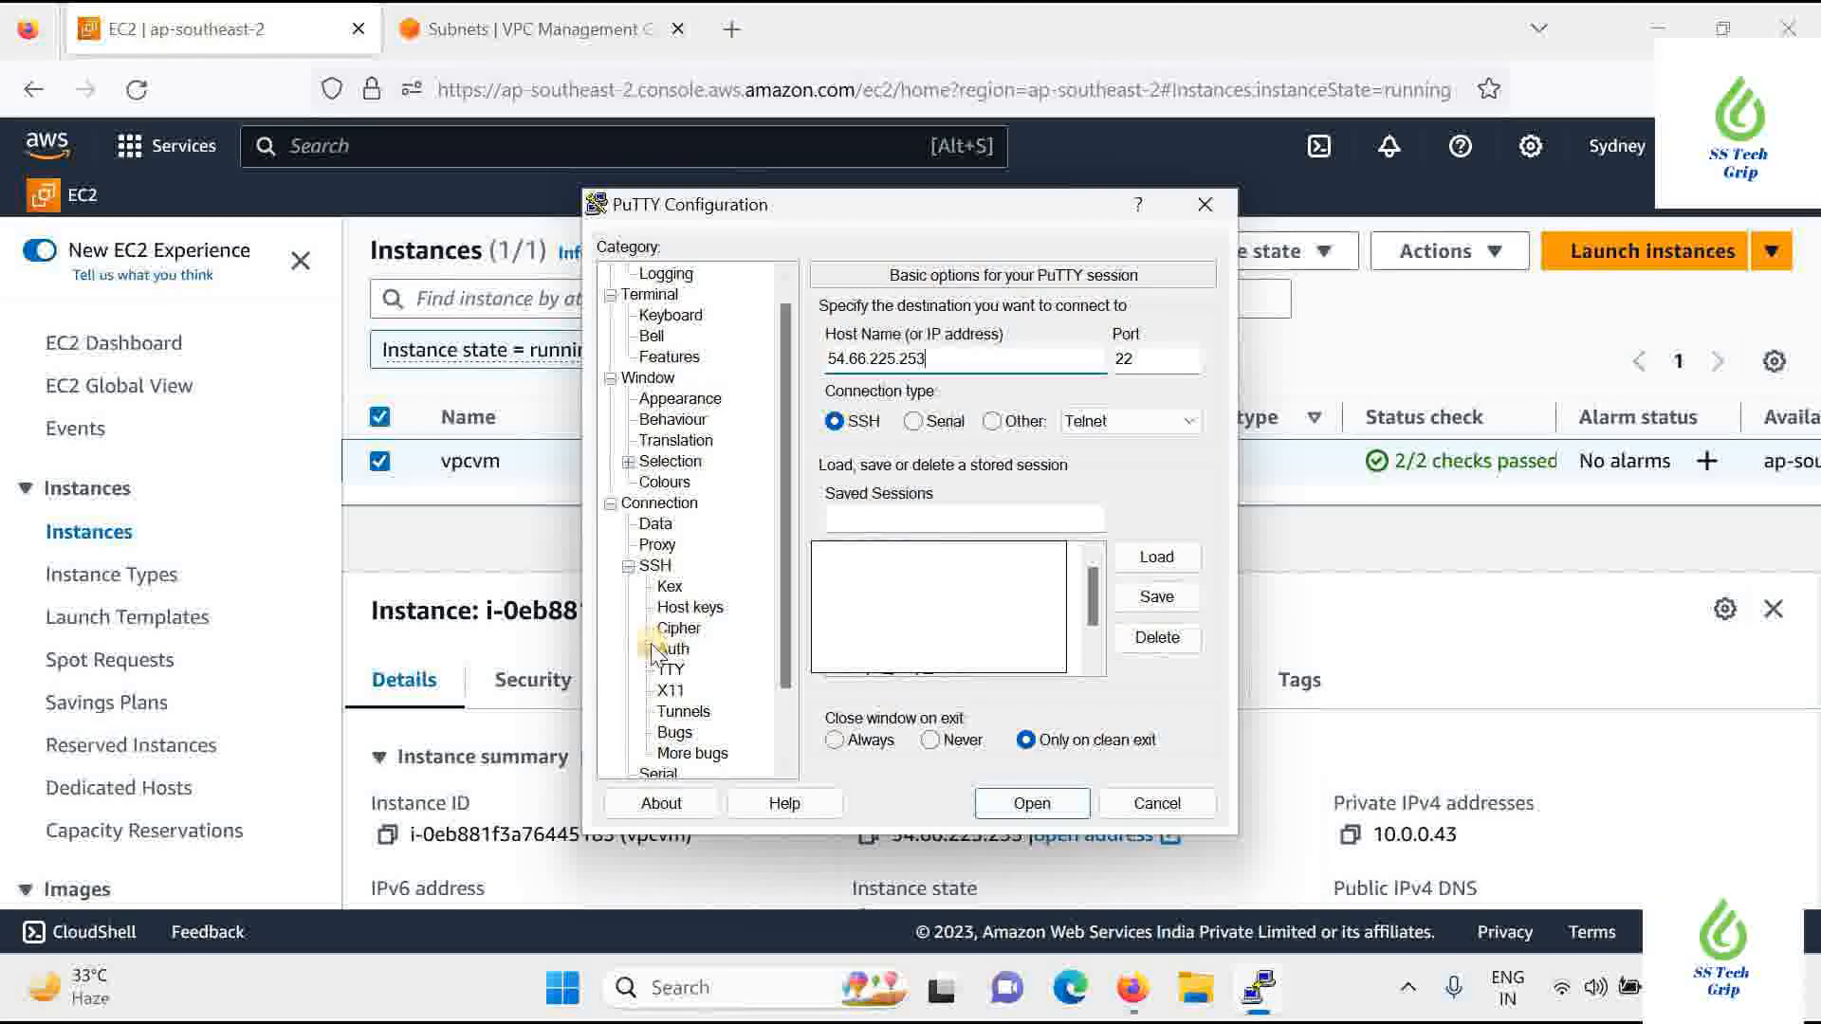
Set test1.ppk as the private key file for SSH authentication in the session's credentials
click(724, 671)
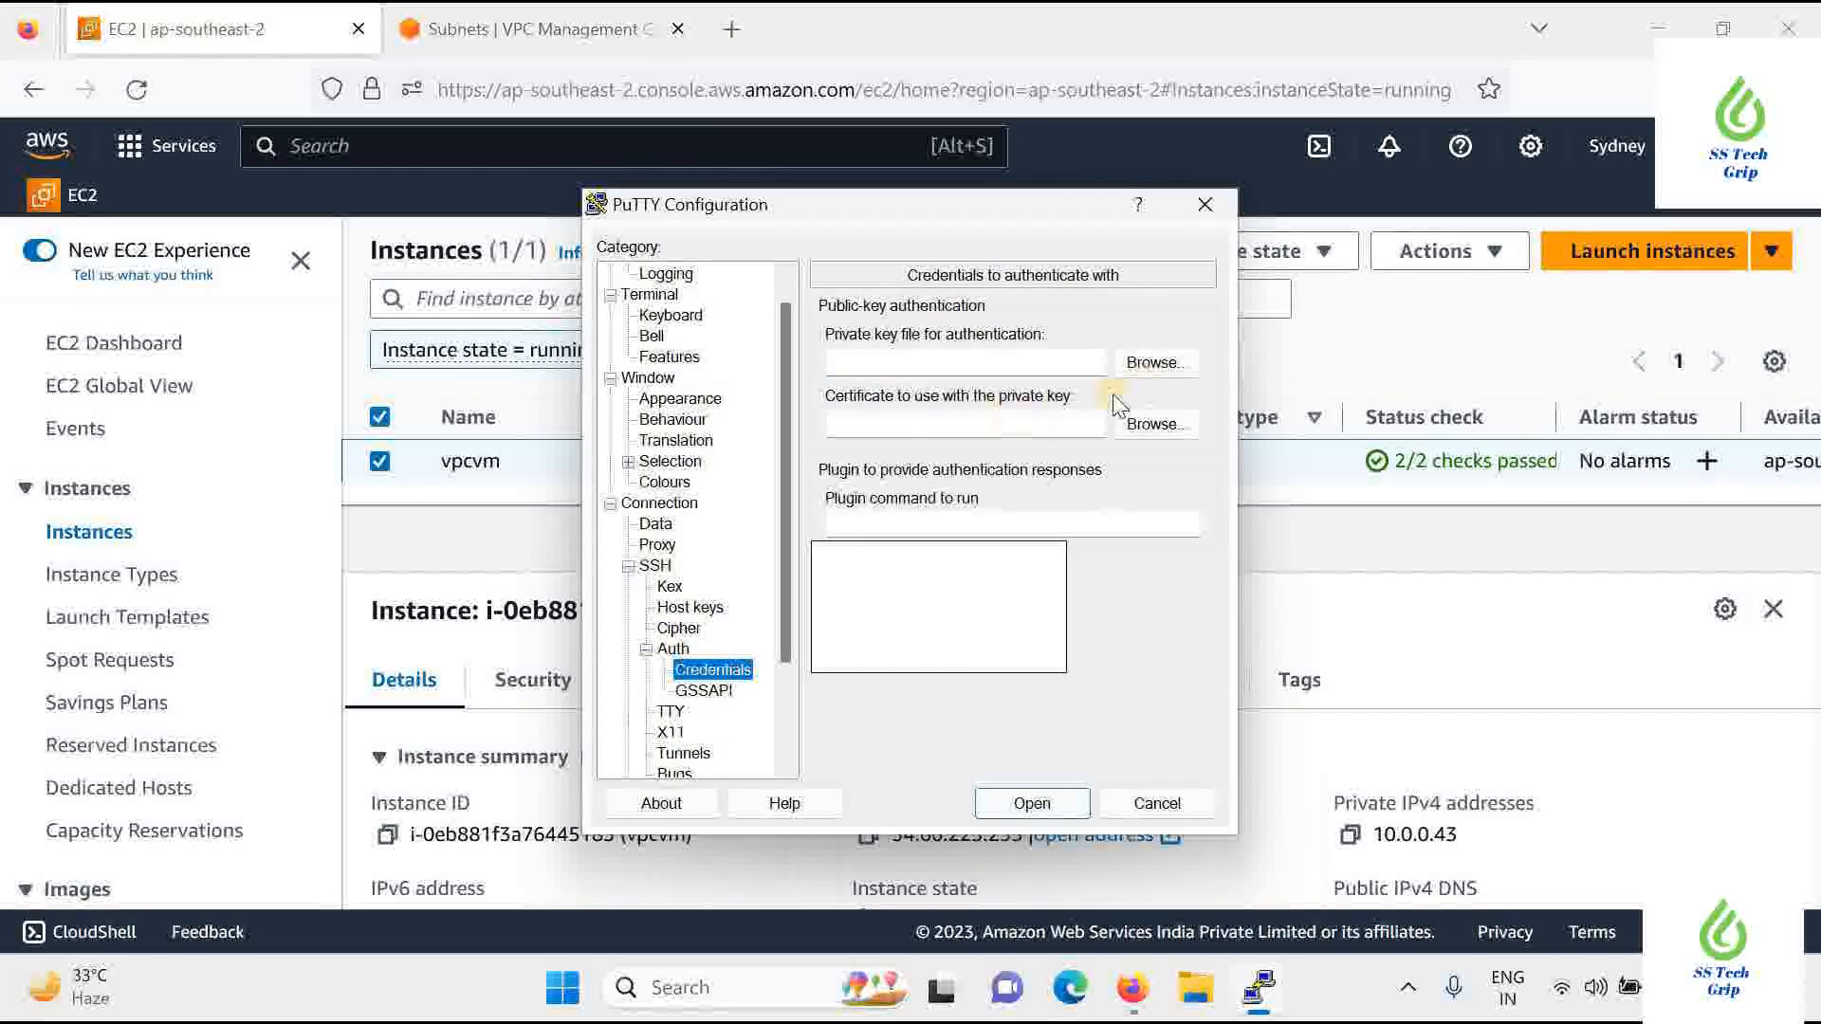
click(1145, 362)
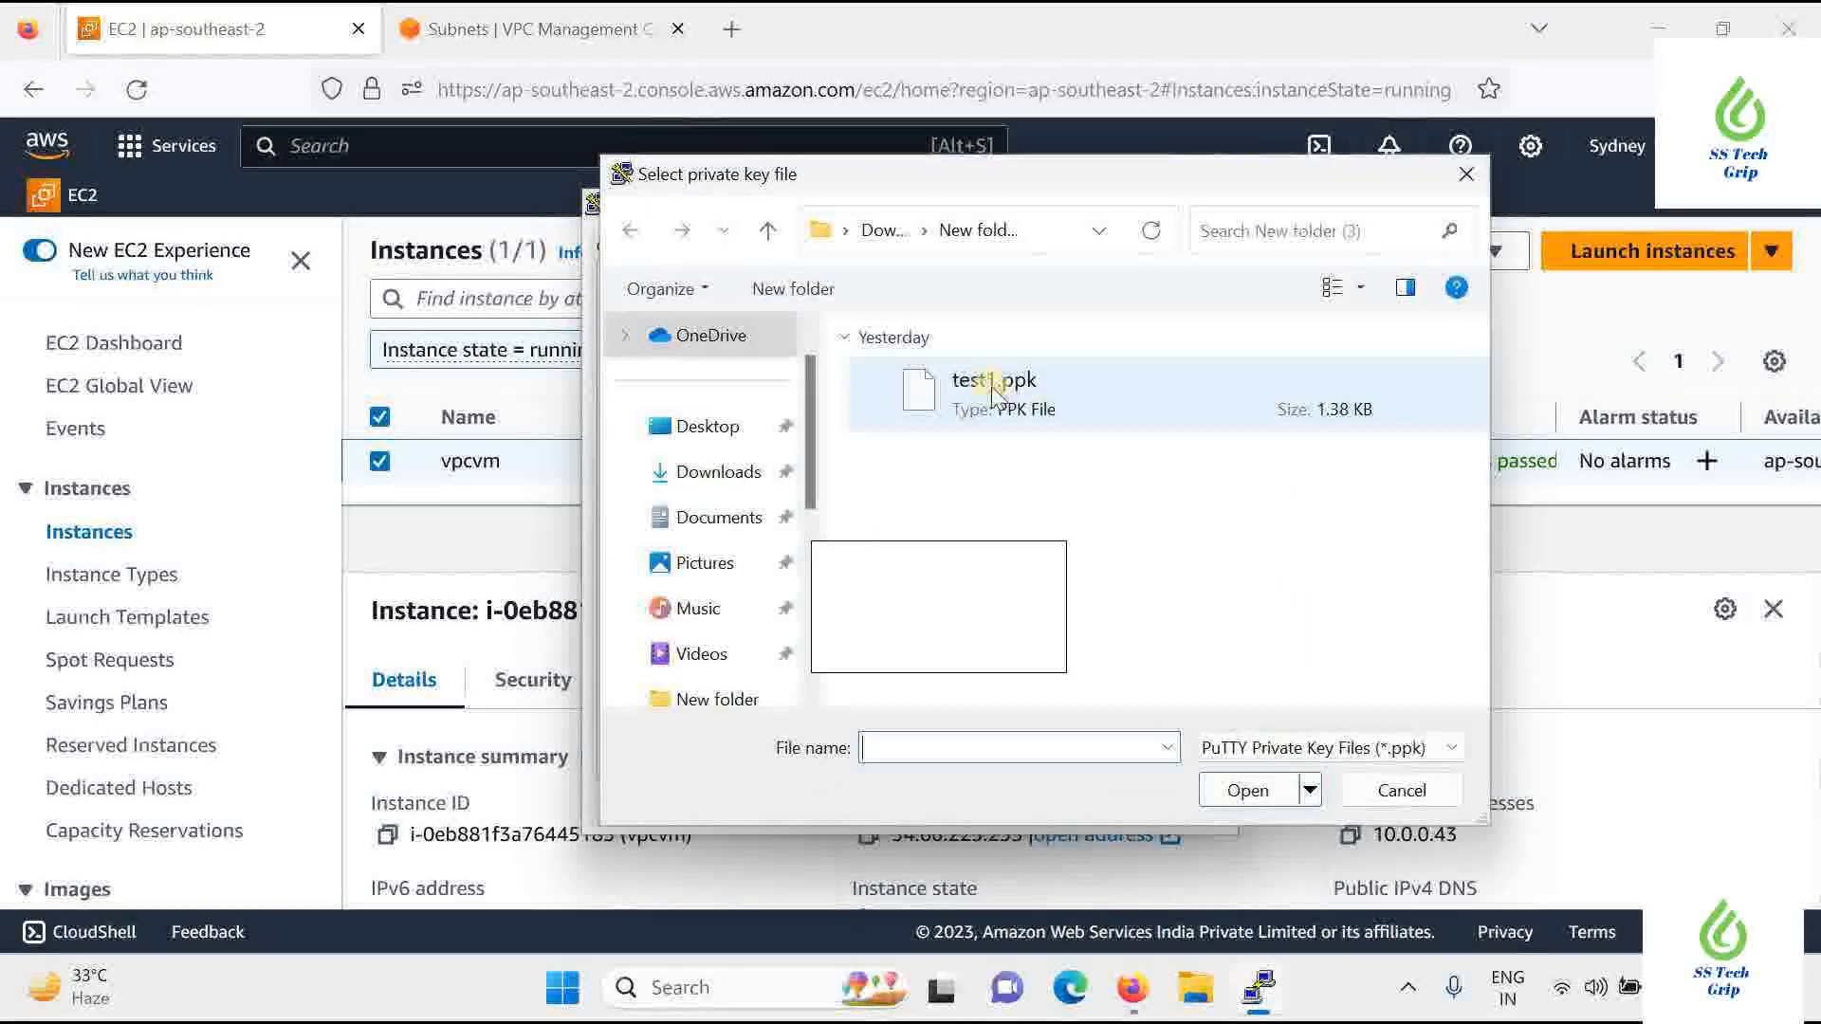
click(992, 383)
click(1248, 791)
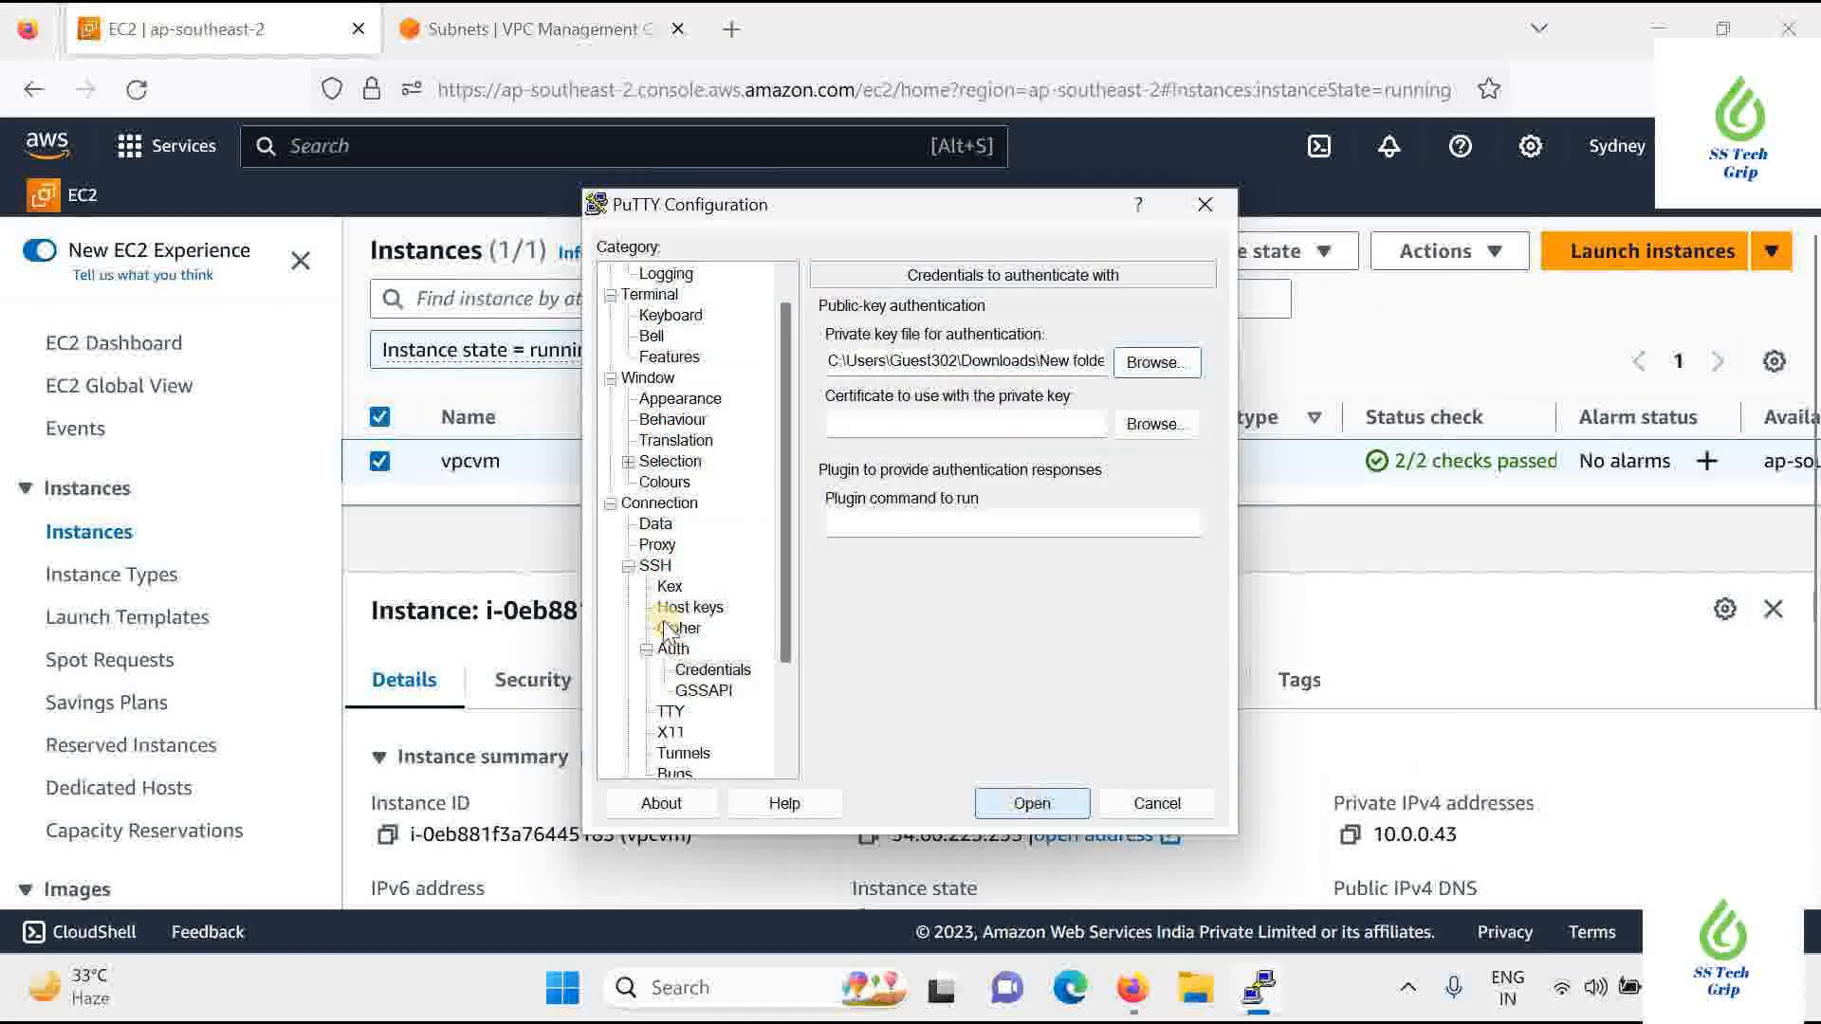
Try to open the SSH session to vpcvm and minimize the terminal window
click(1032, 802)
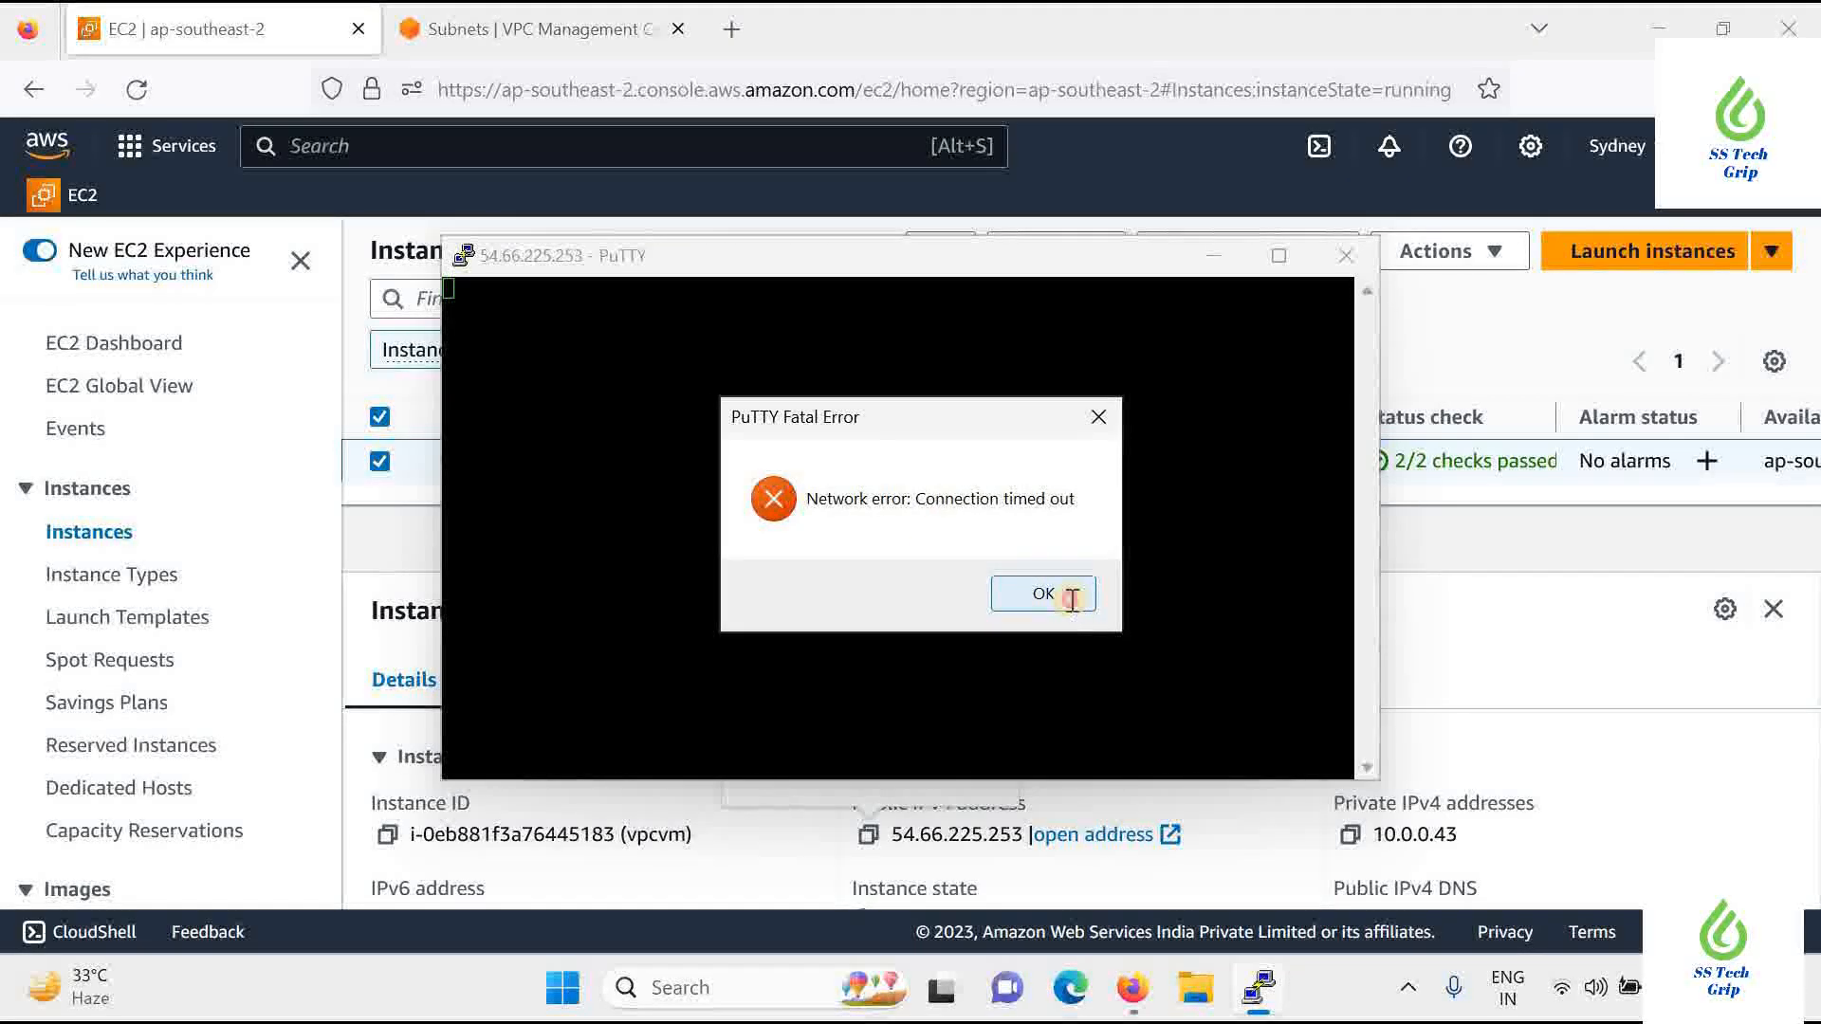
key(Return)
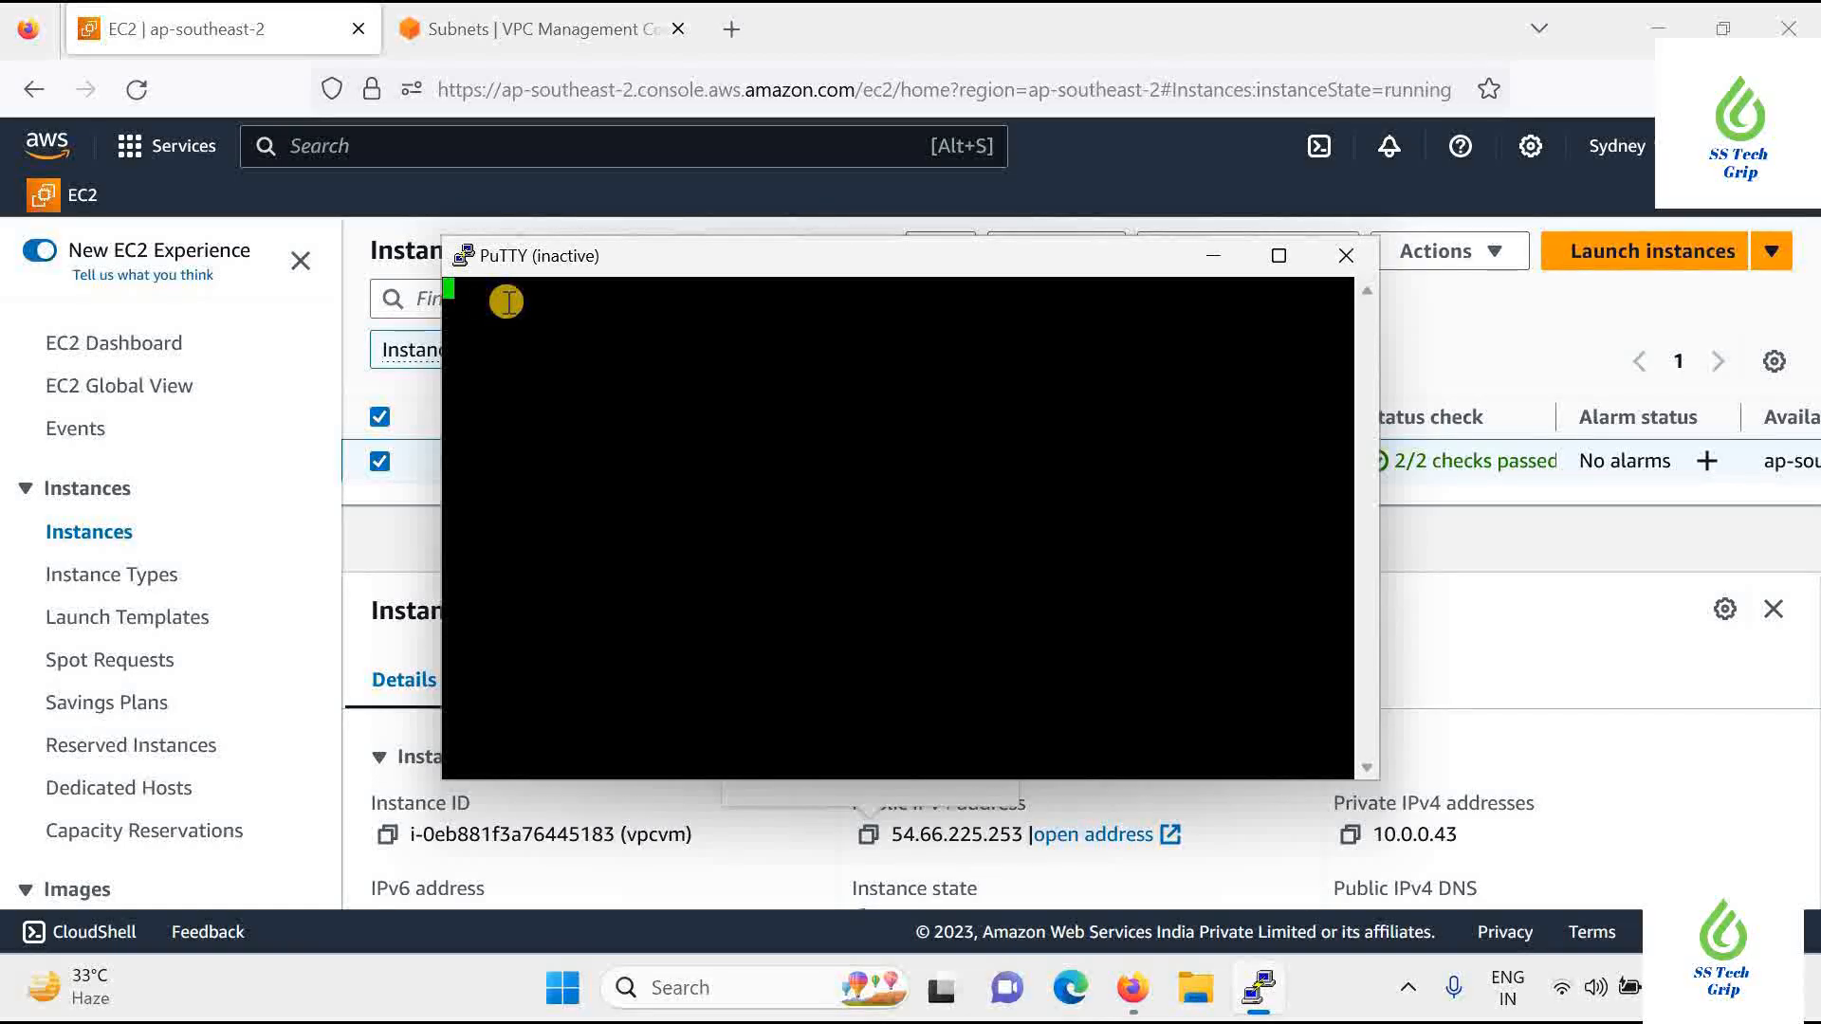
click(1211, 254)
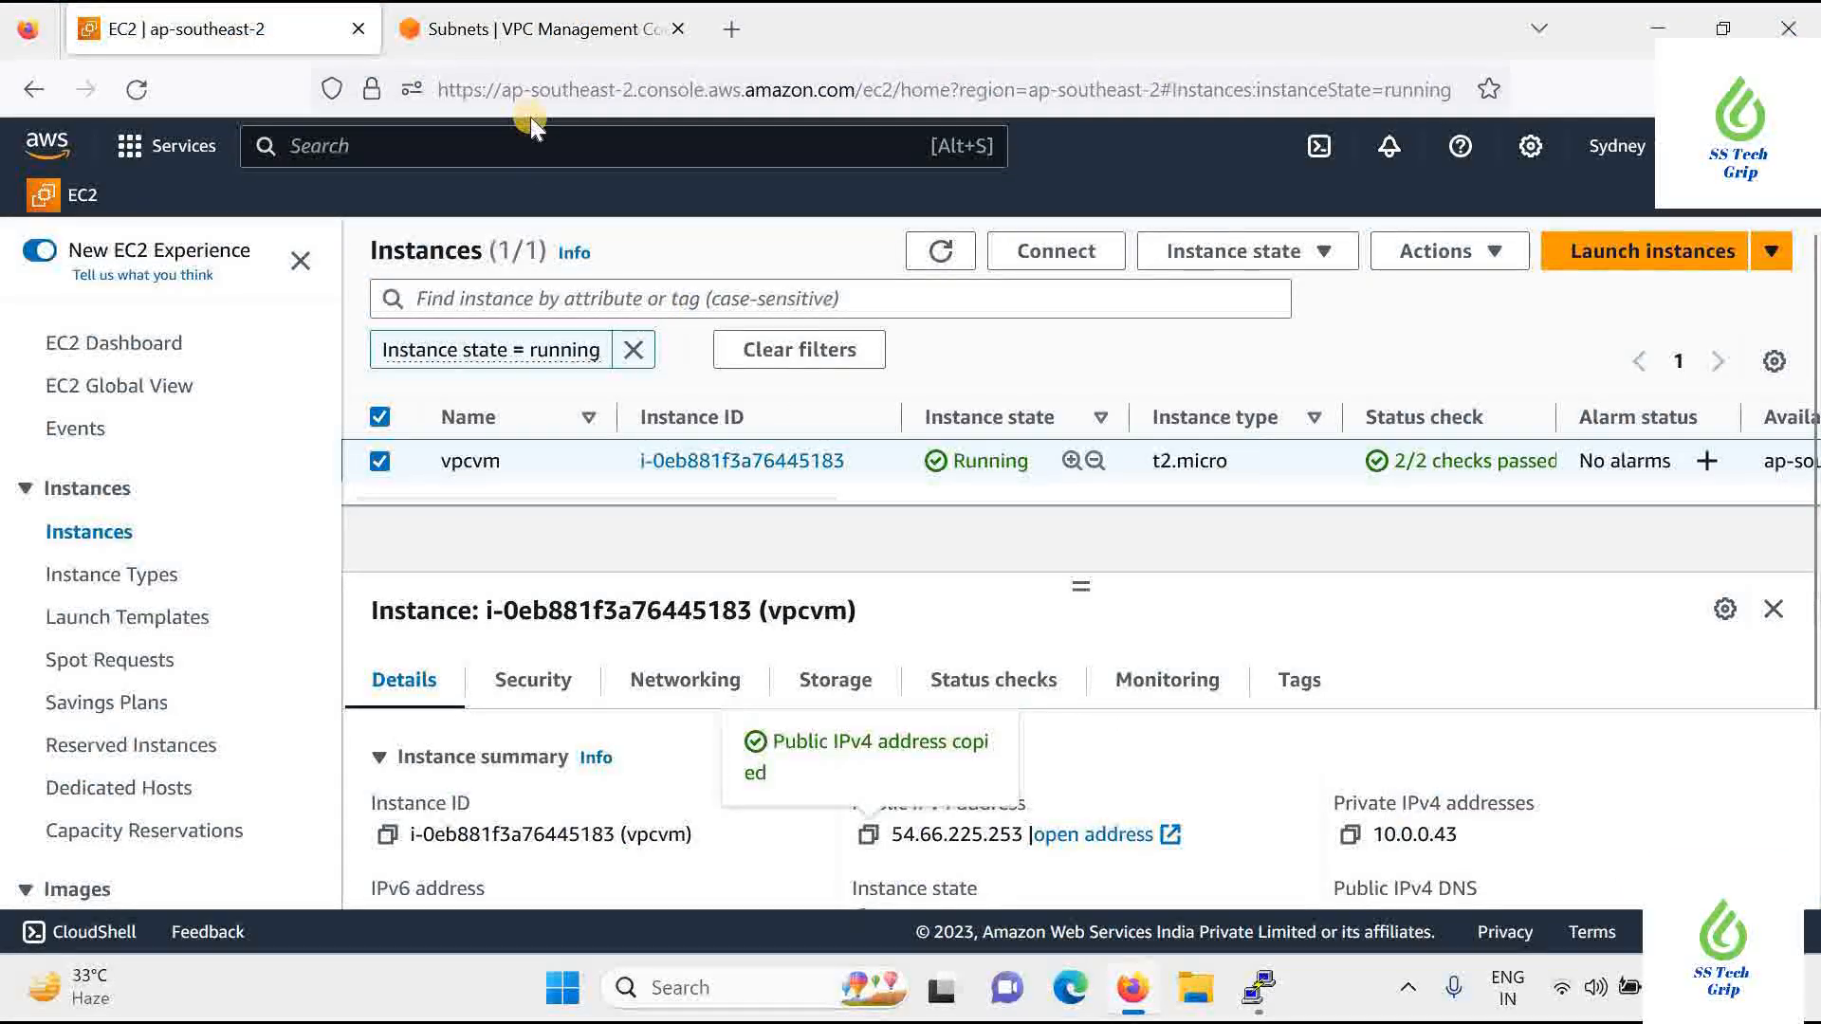
Switch to the VPC console and create an internet gateway with the name tag testvpcIGW
click(563, 43)
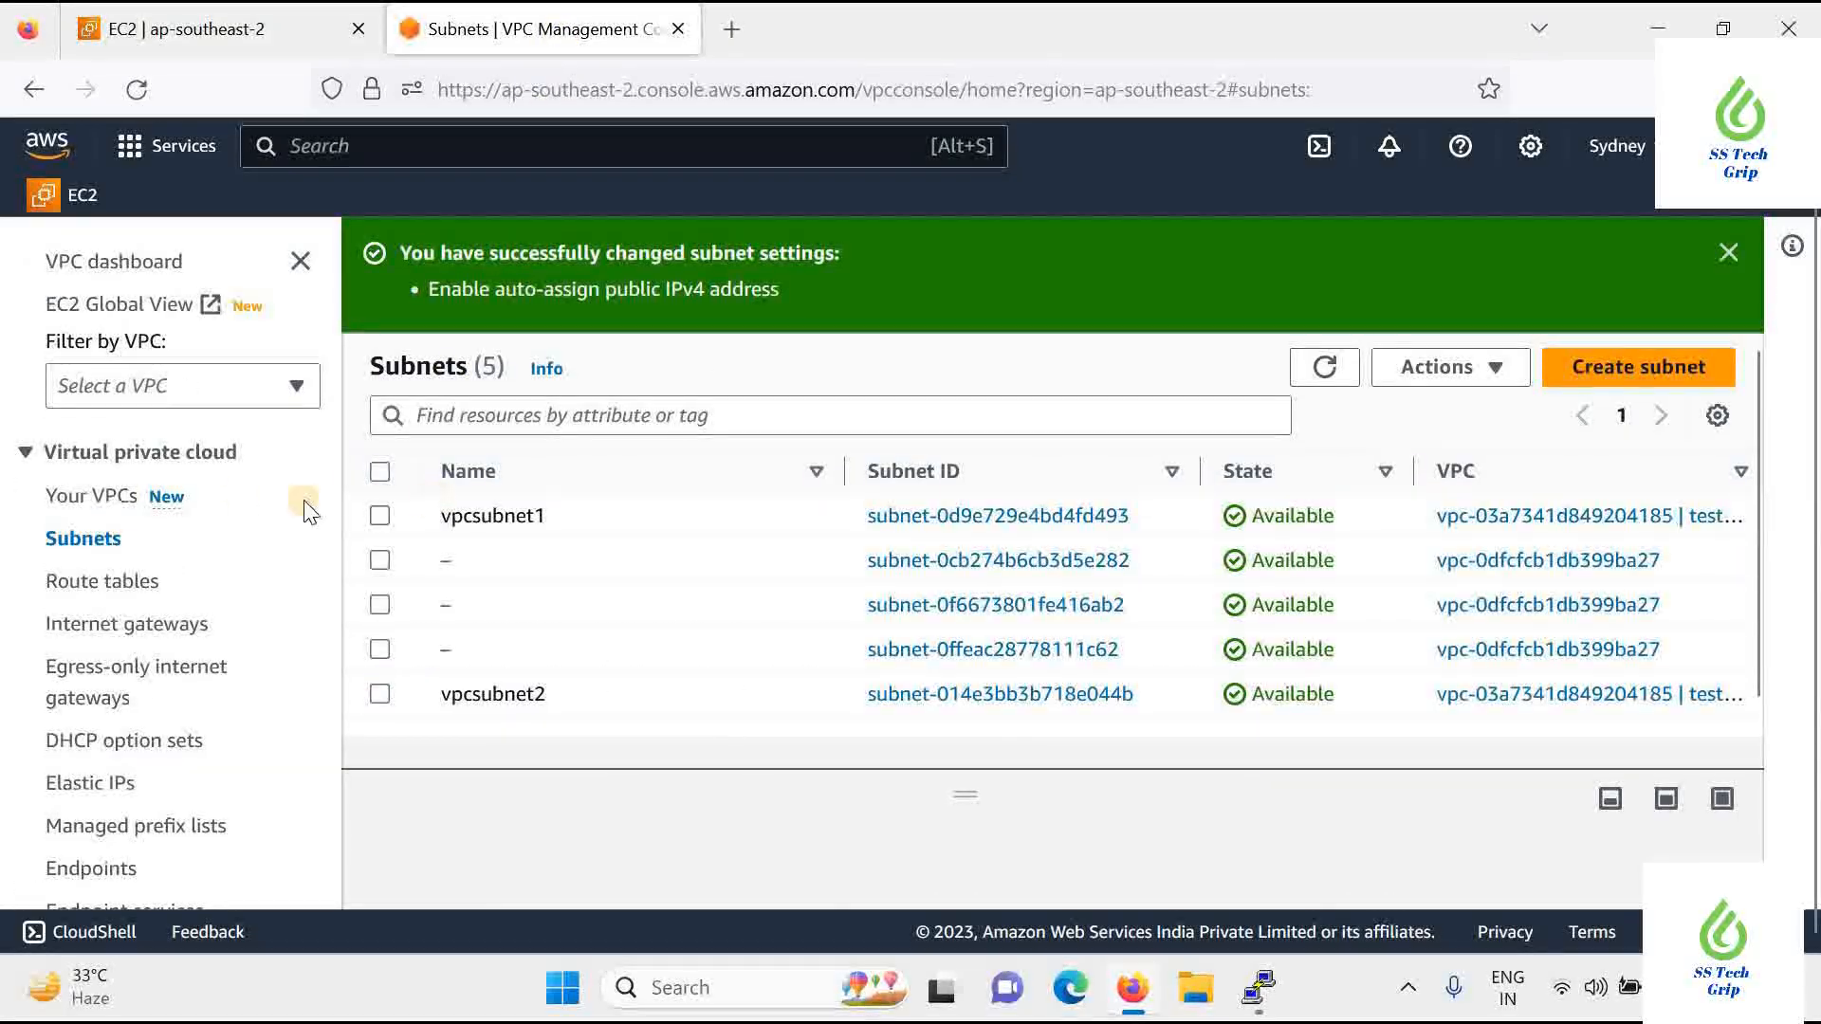
click(190, 628)
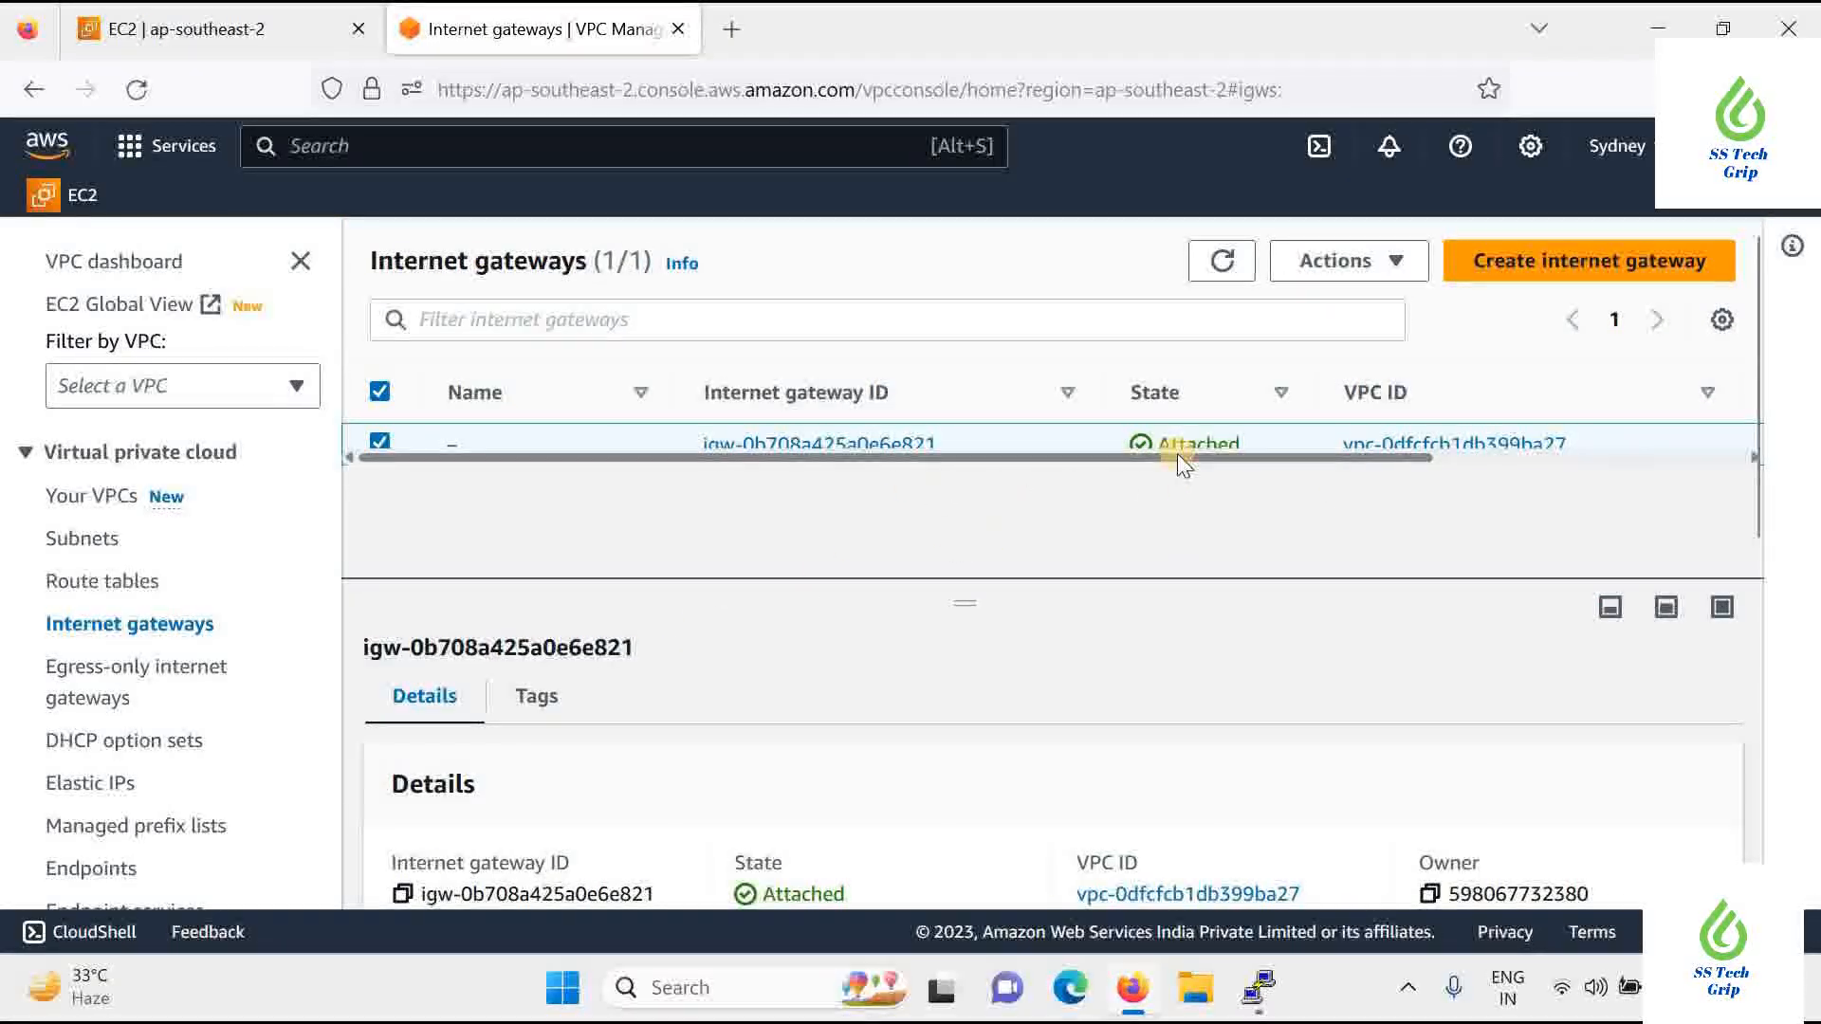
scroll(753, 532, right, 2)
scroll(714, 532, left, 2)
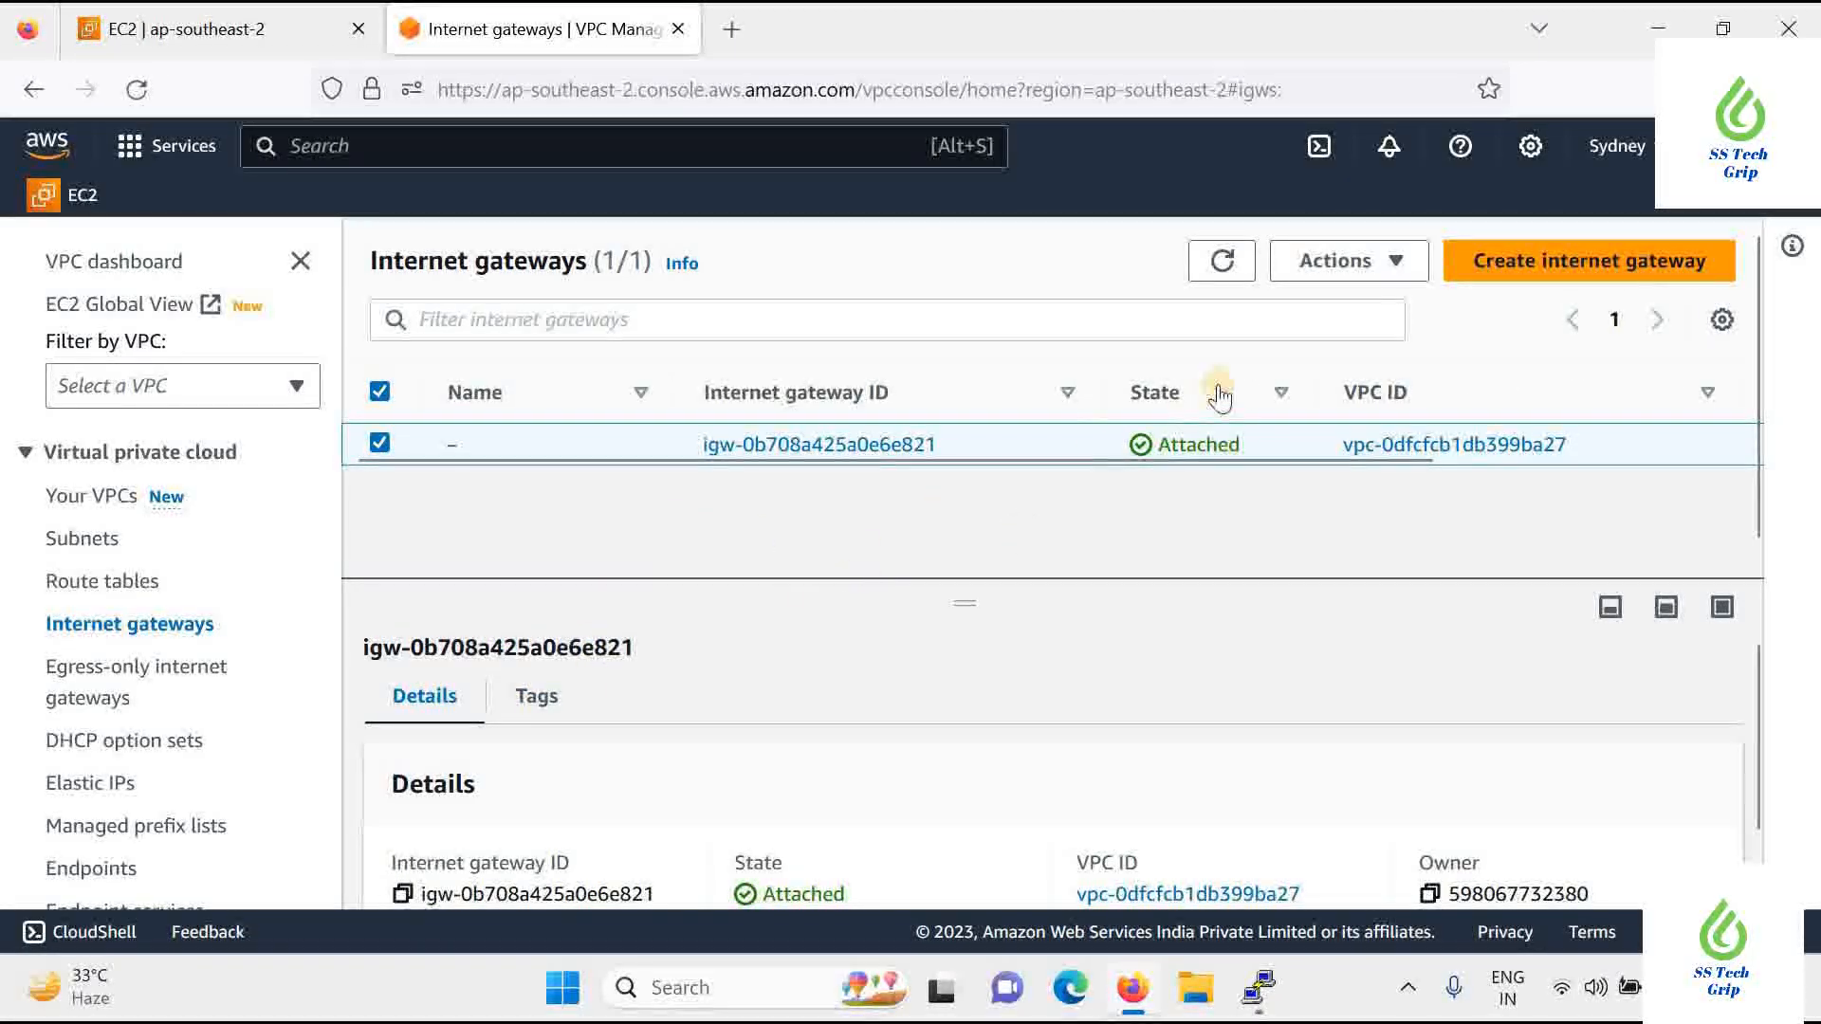
click(1462, 276)
click(702, 606)
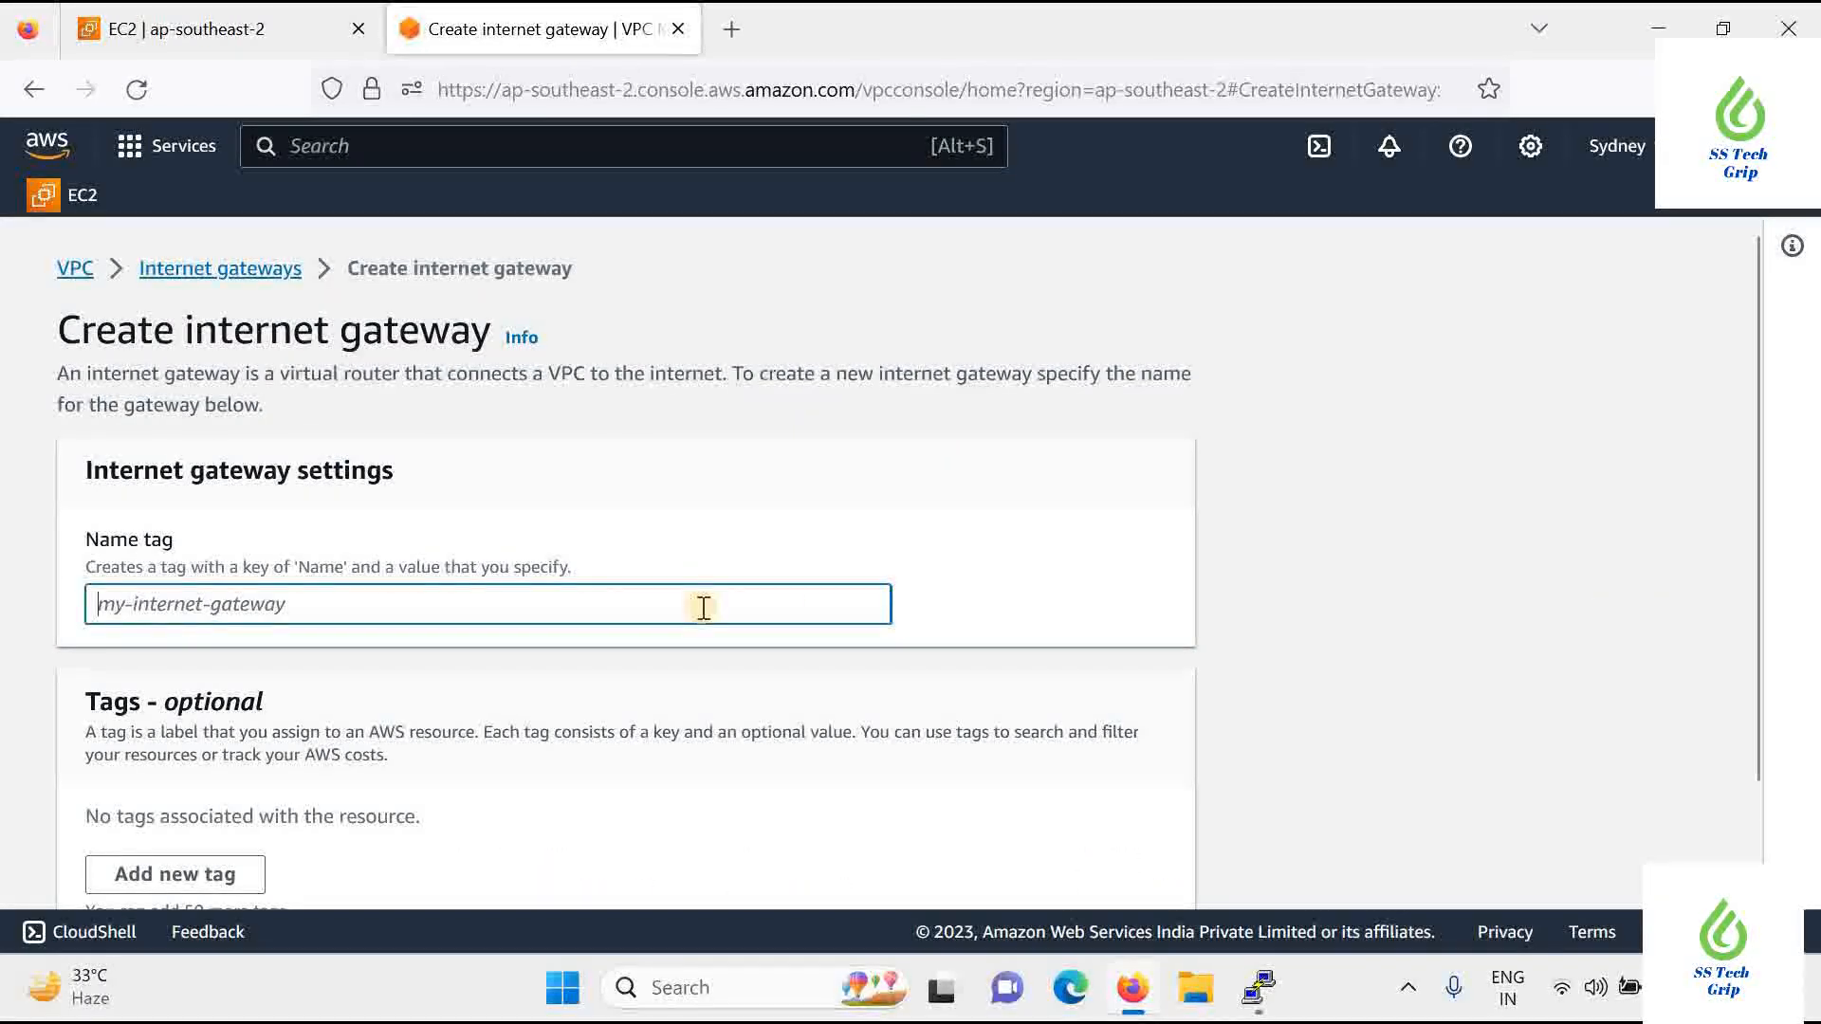
text(testvpc)
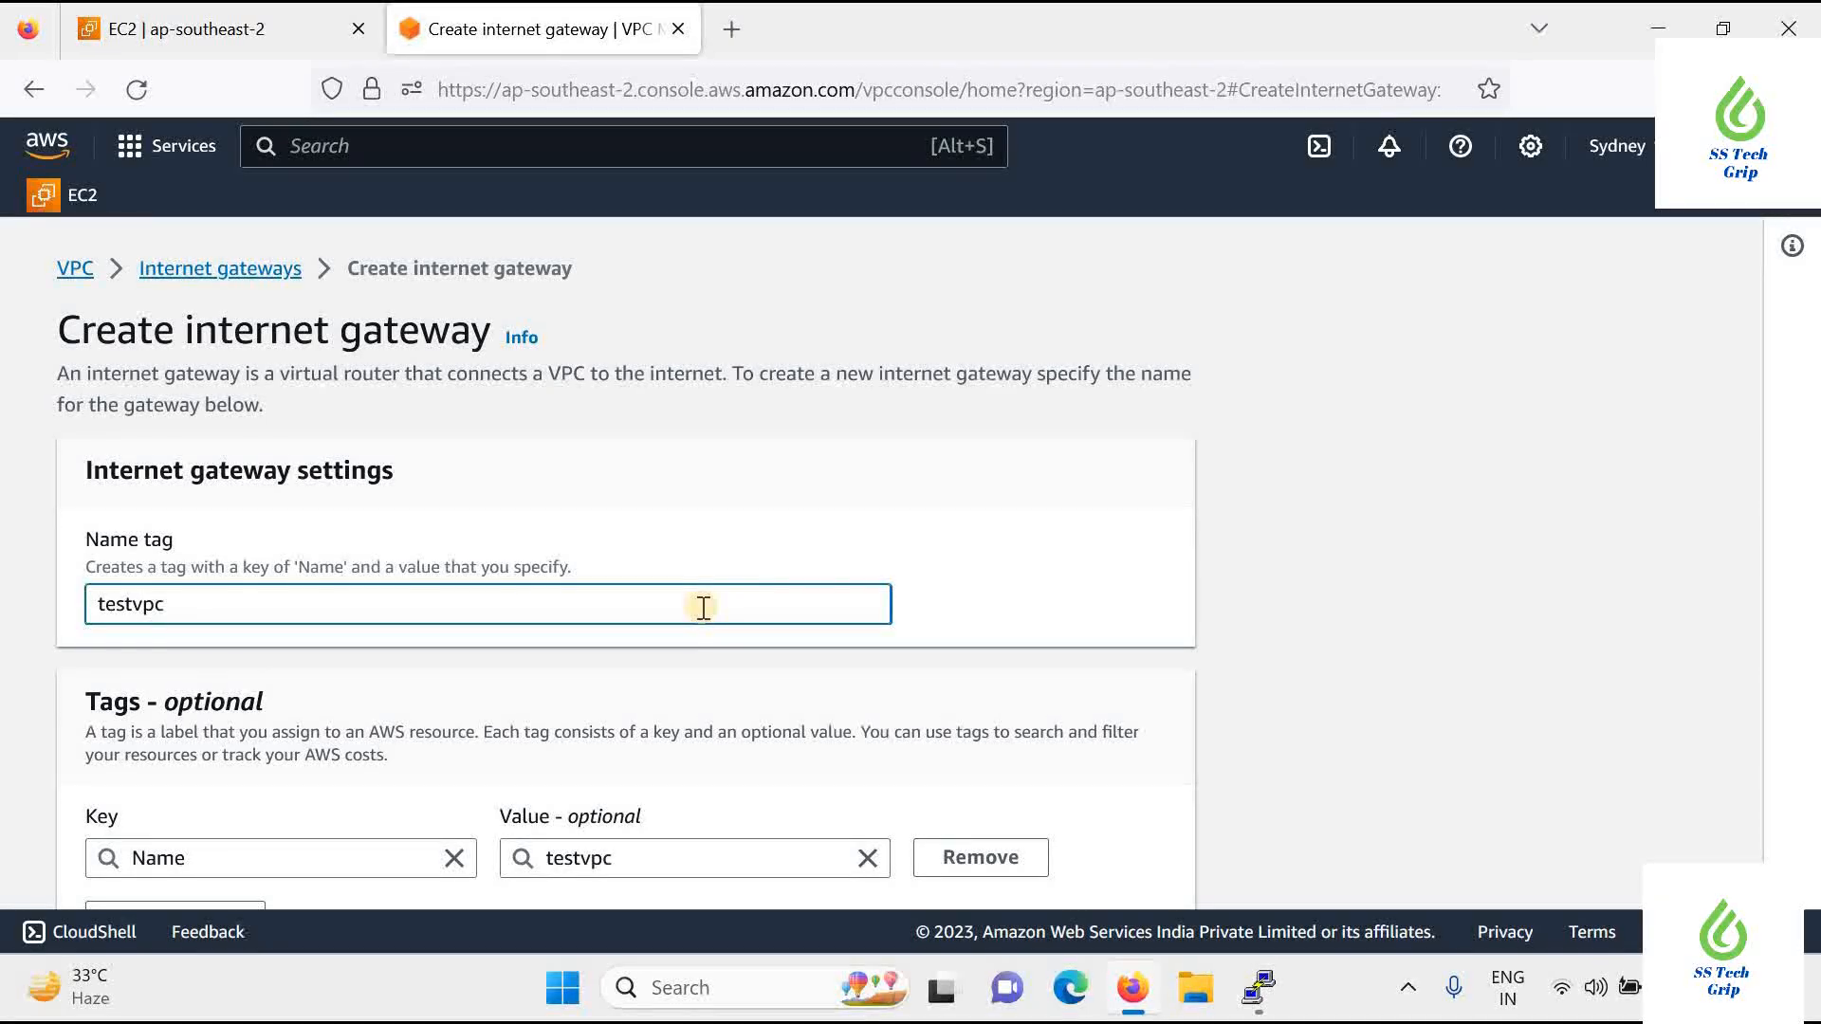
text(l)
key(Caps_Lock)
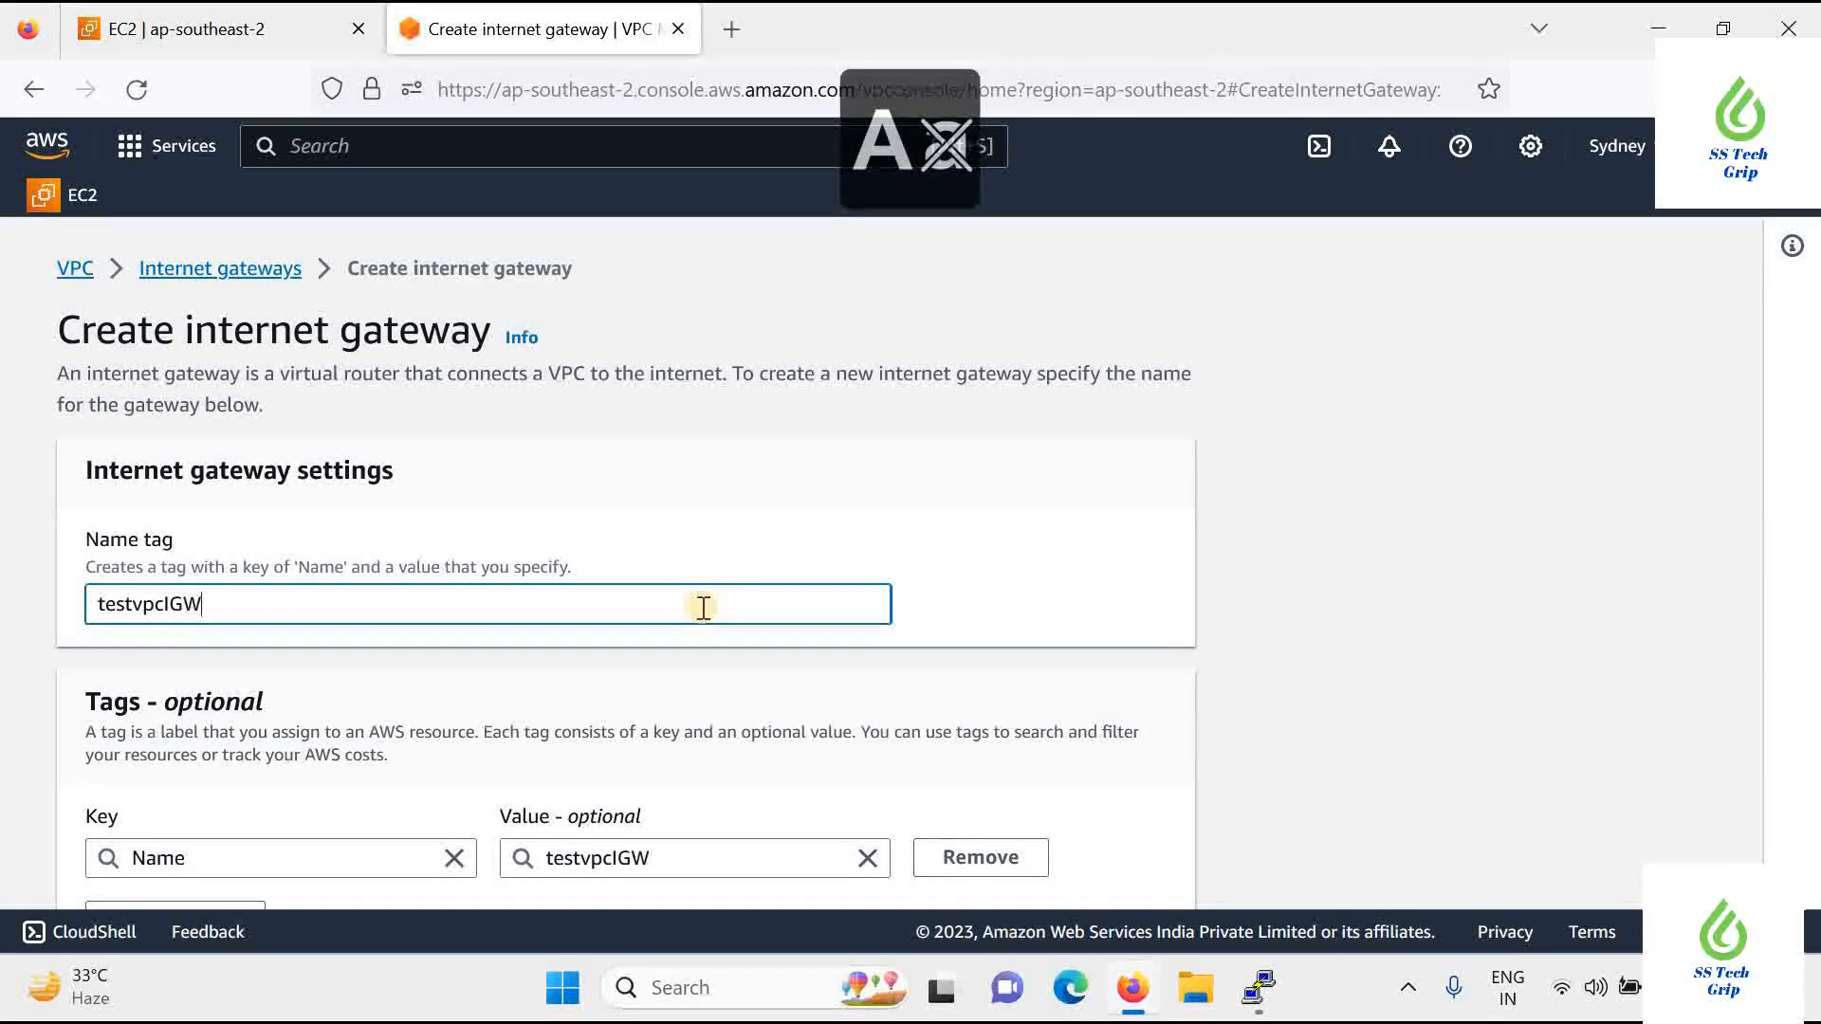
key(Caps_Lock)
scroll(712, 607, down, 2)
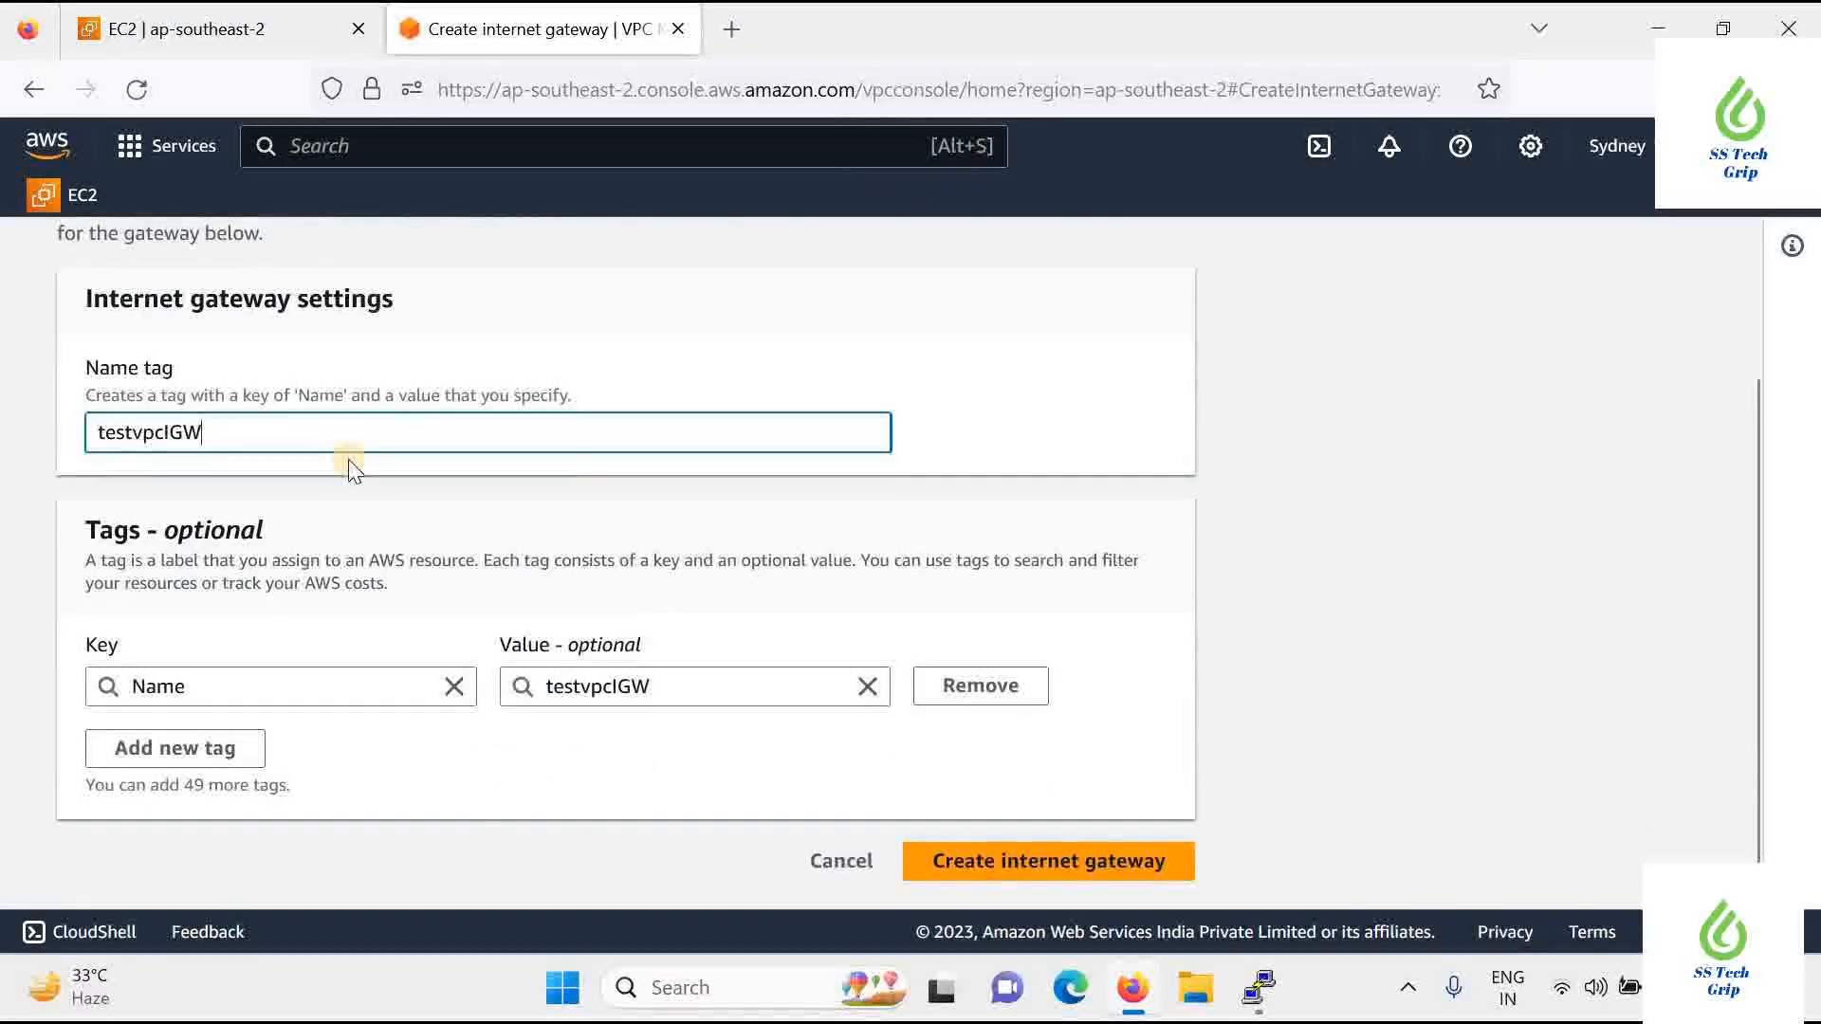
click(1036, 865)
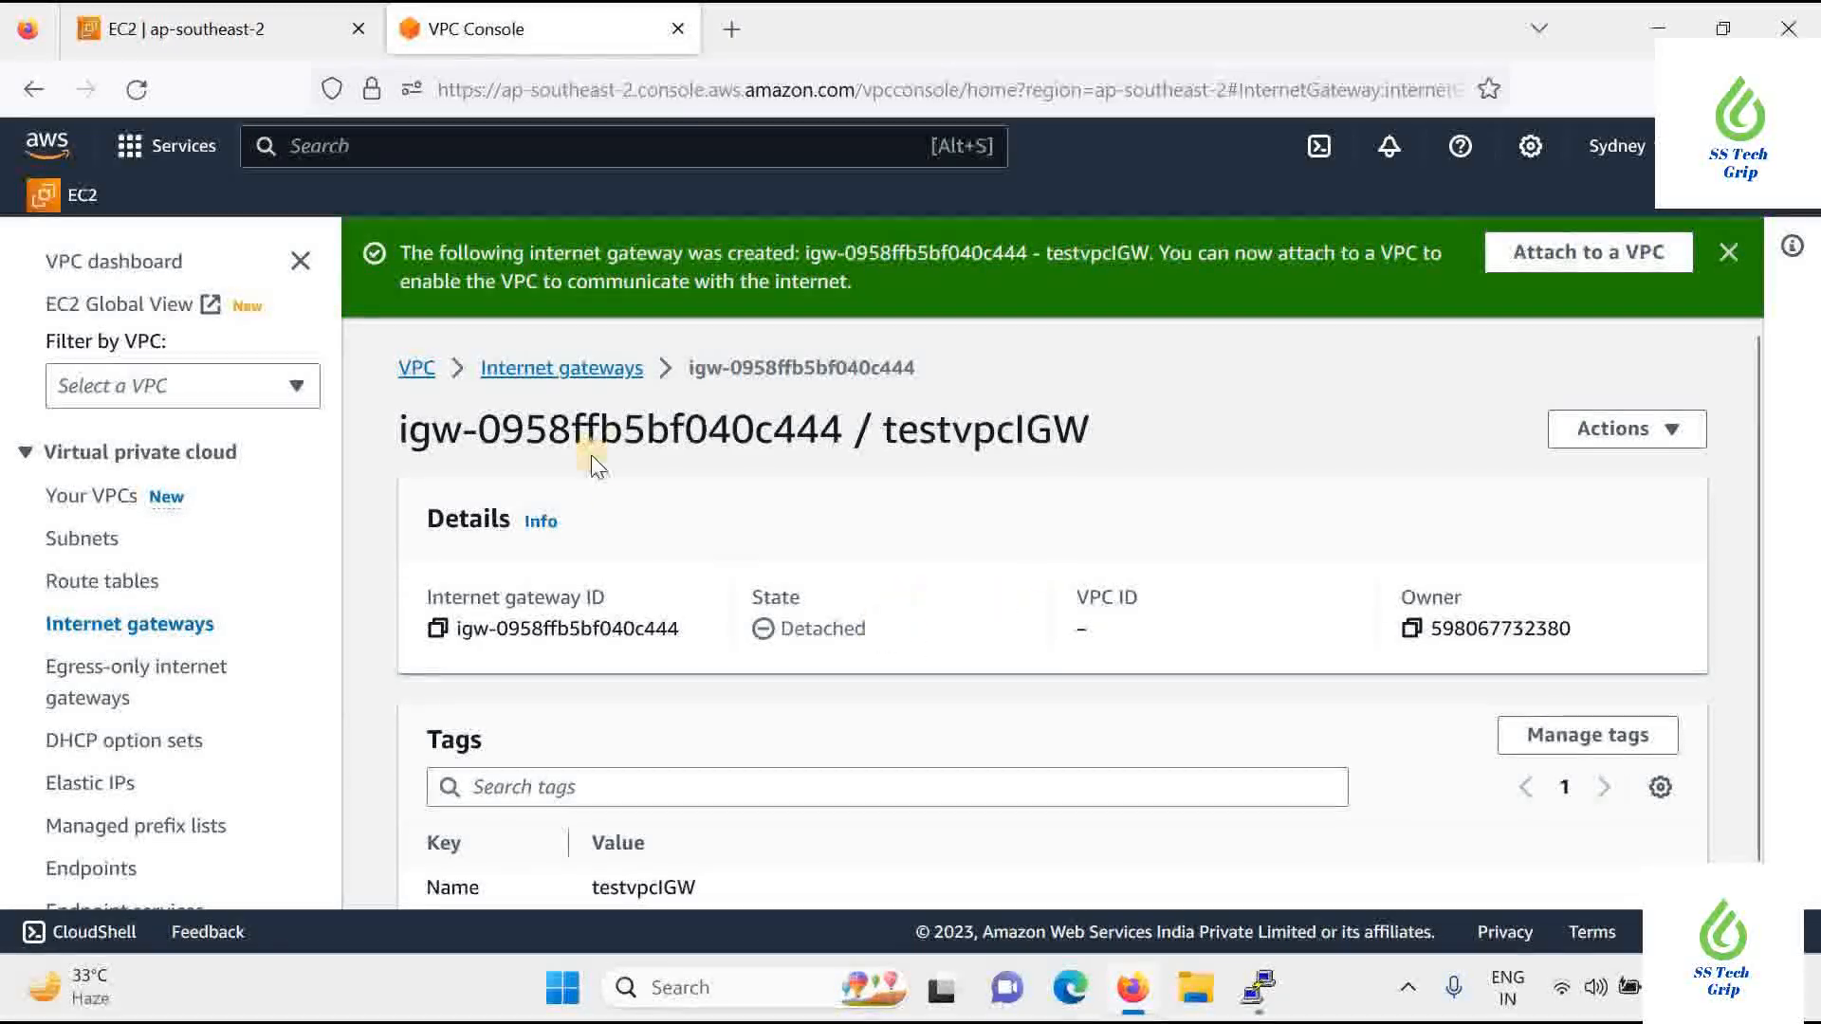
Start attaching the testvpcIGW internet gateway to a VPC and choose testvpc as the target
click(607, 403)
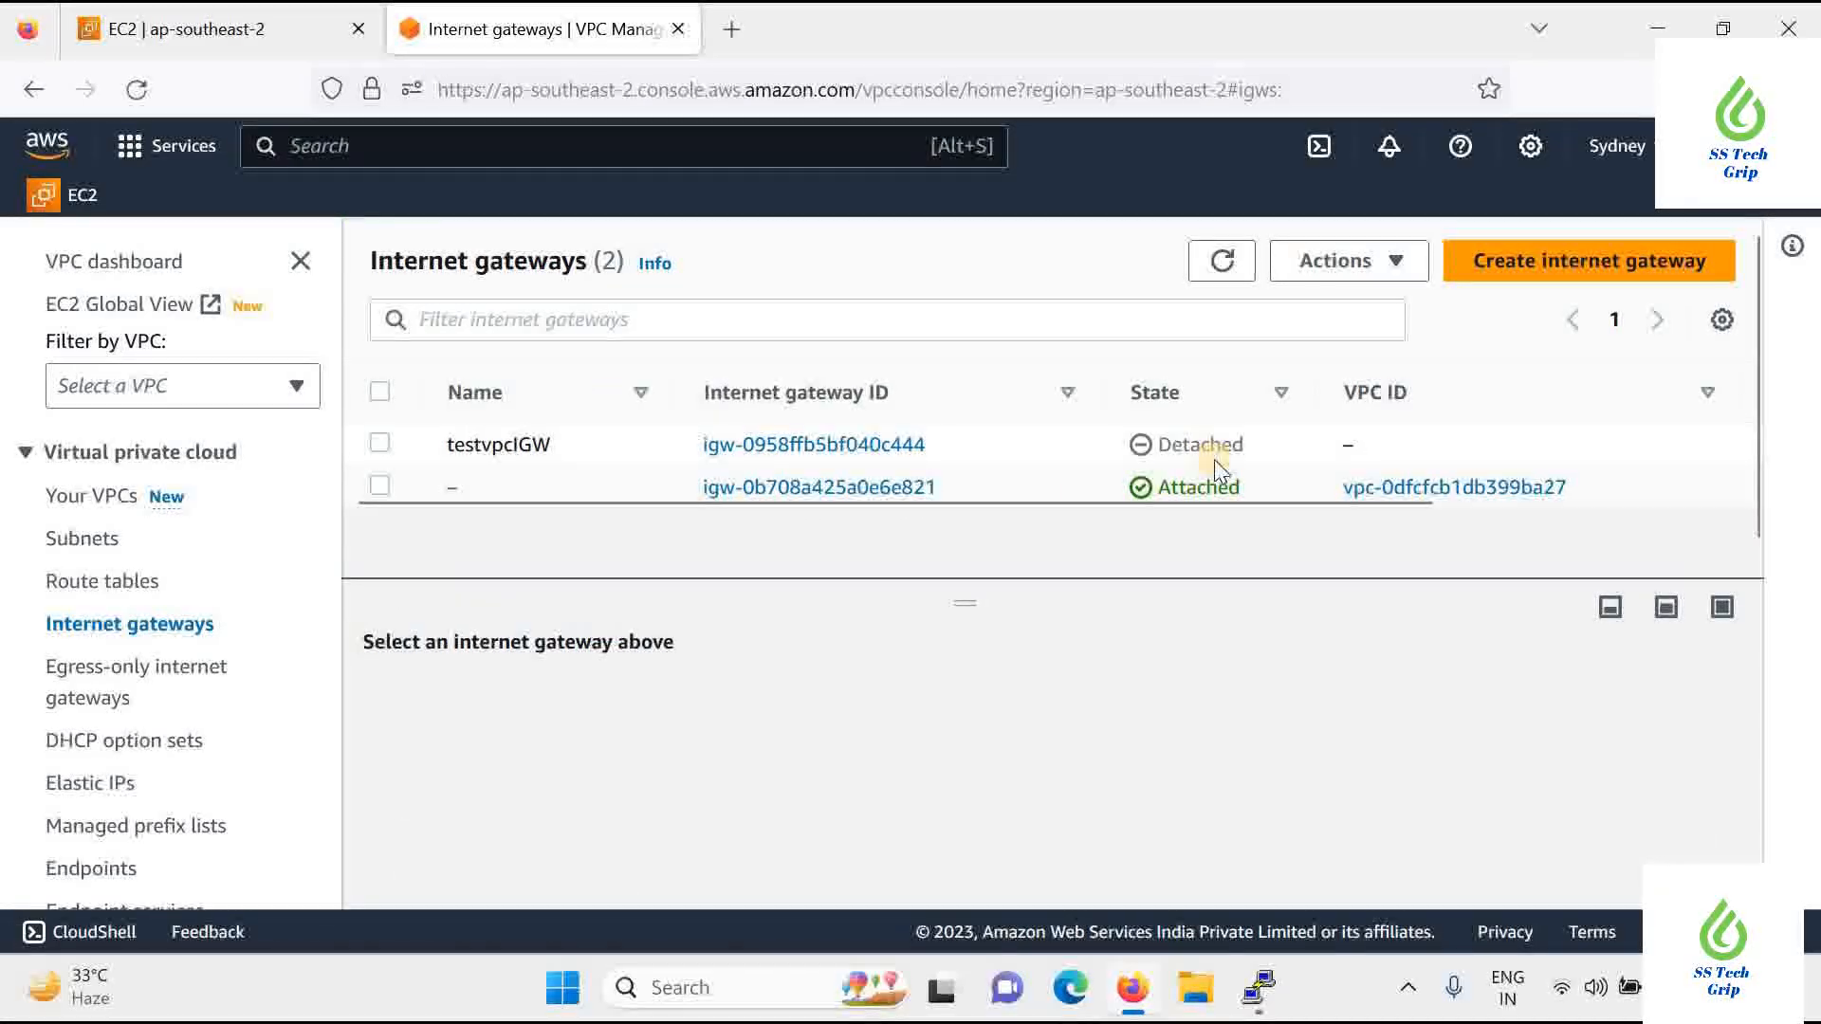
click(378, 443)
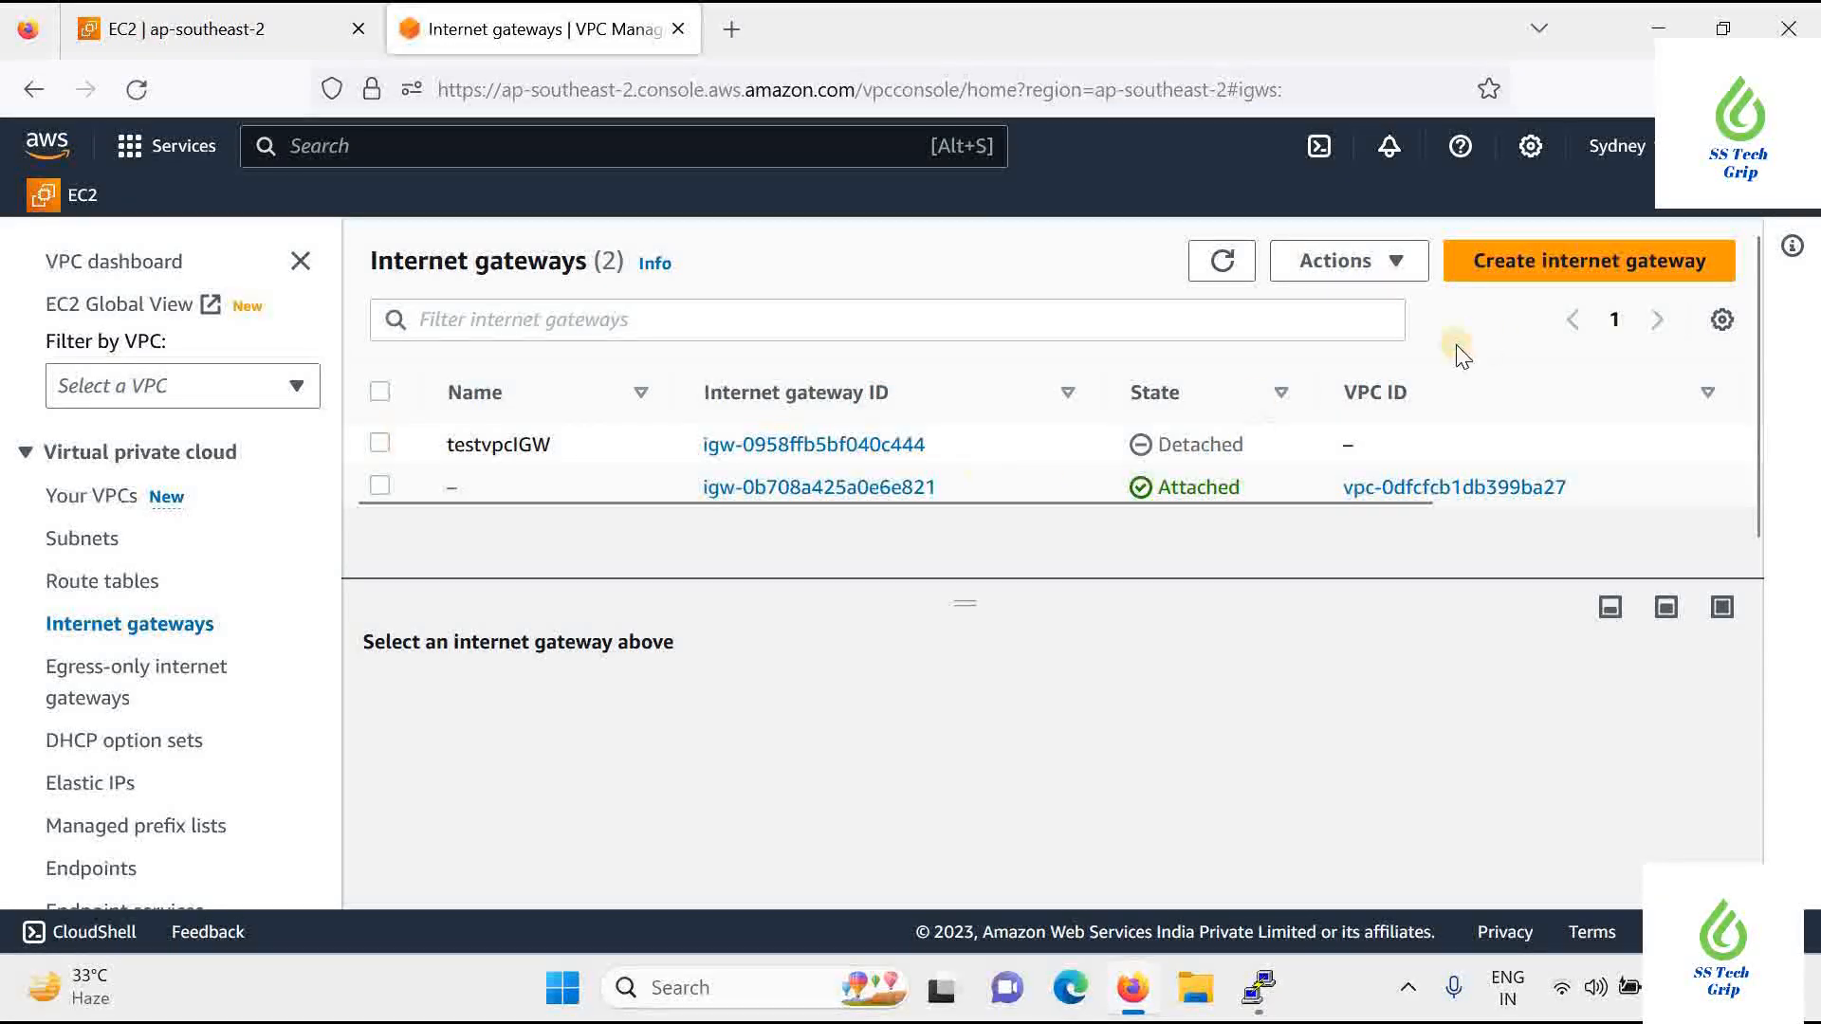
click(1369, 266)
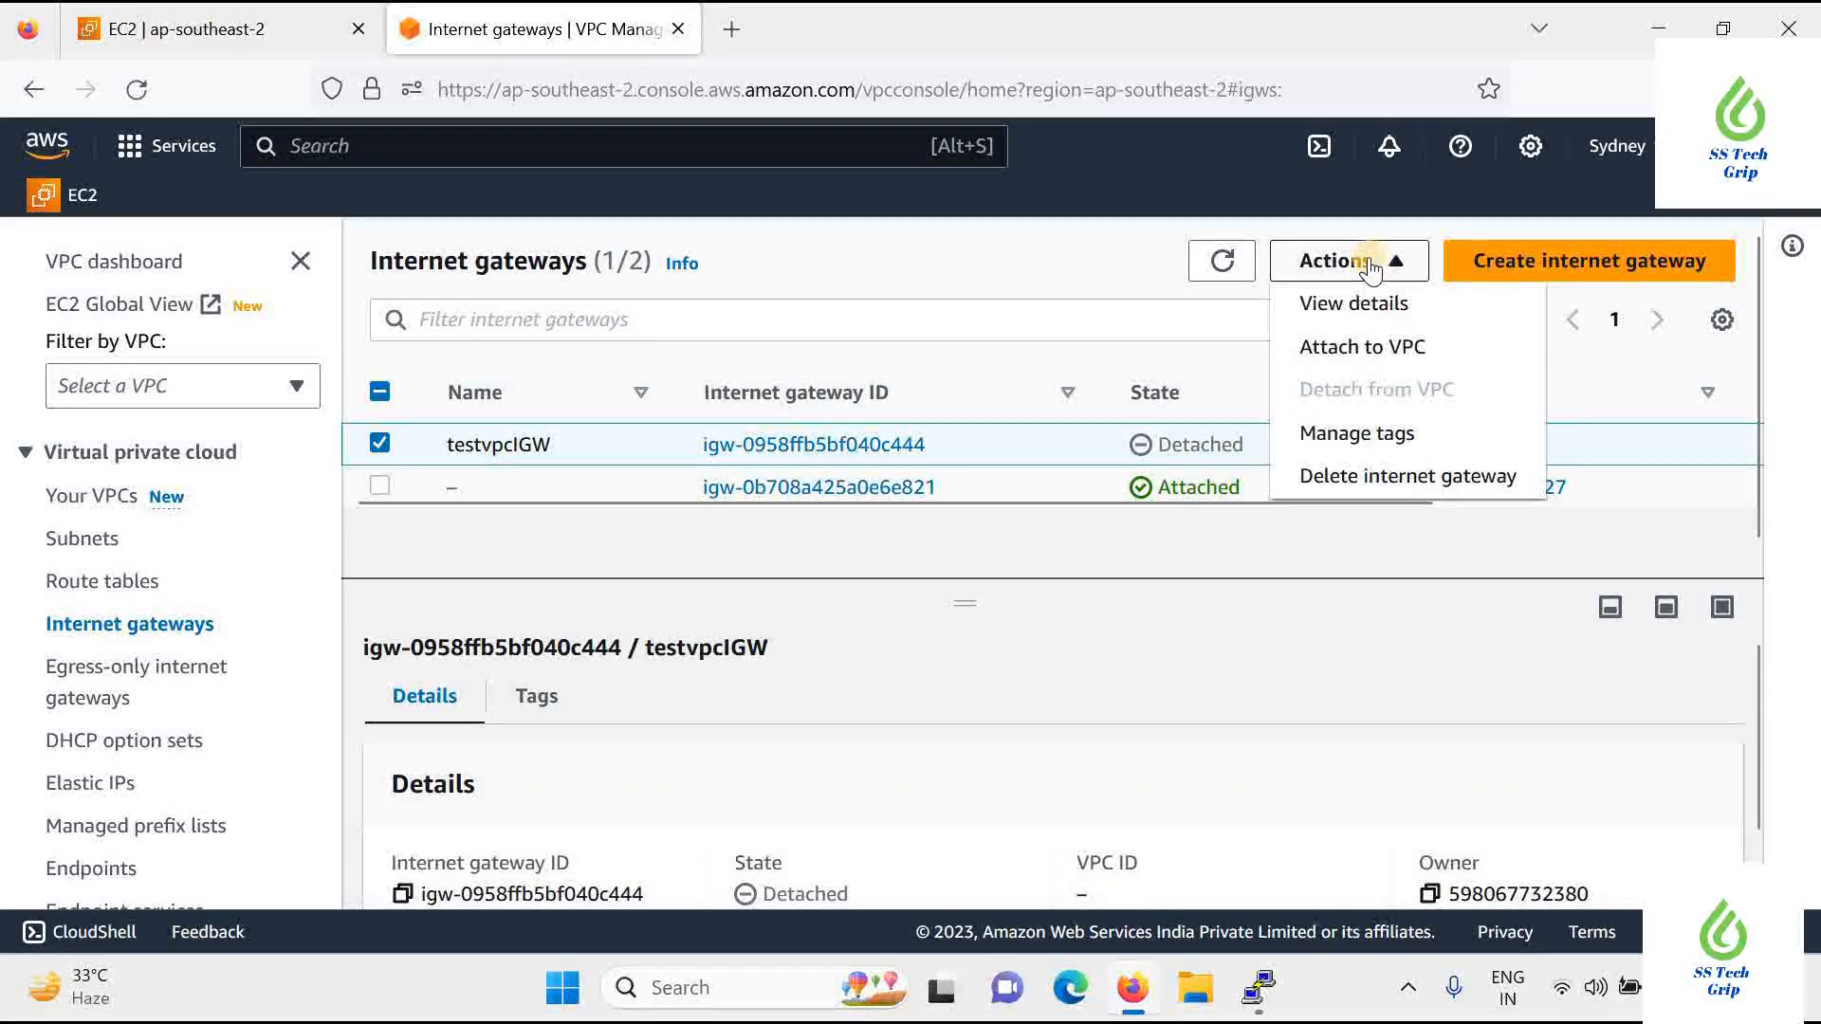
click(1375, 349)
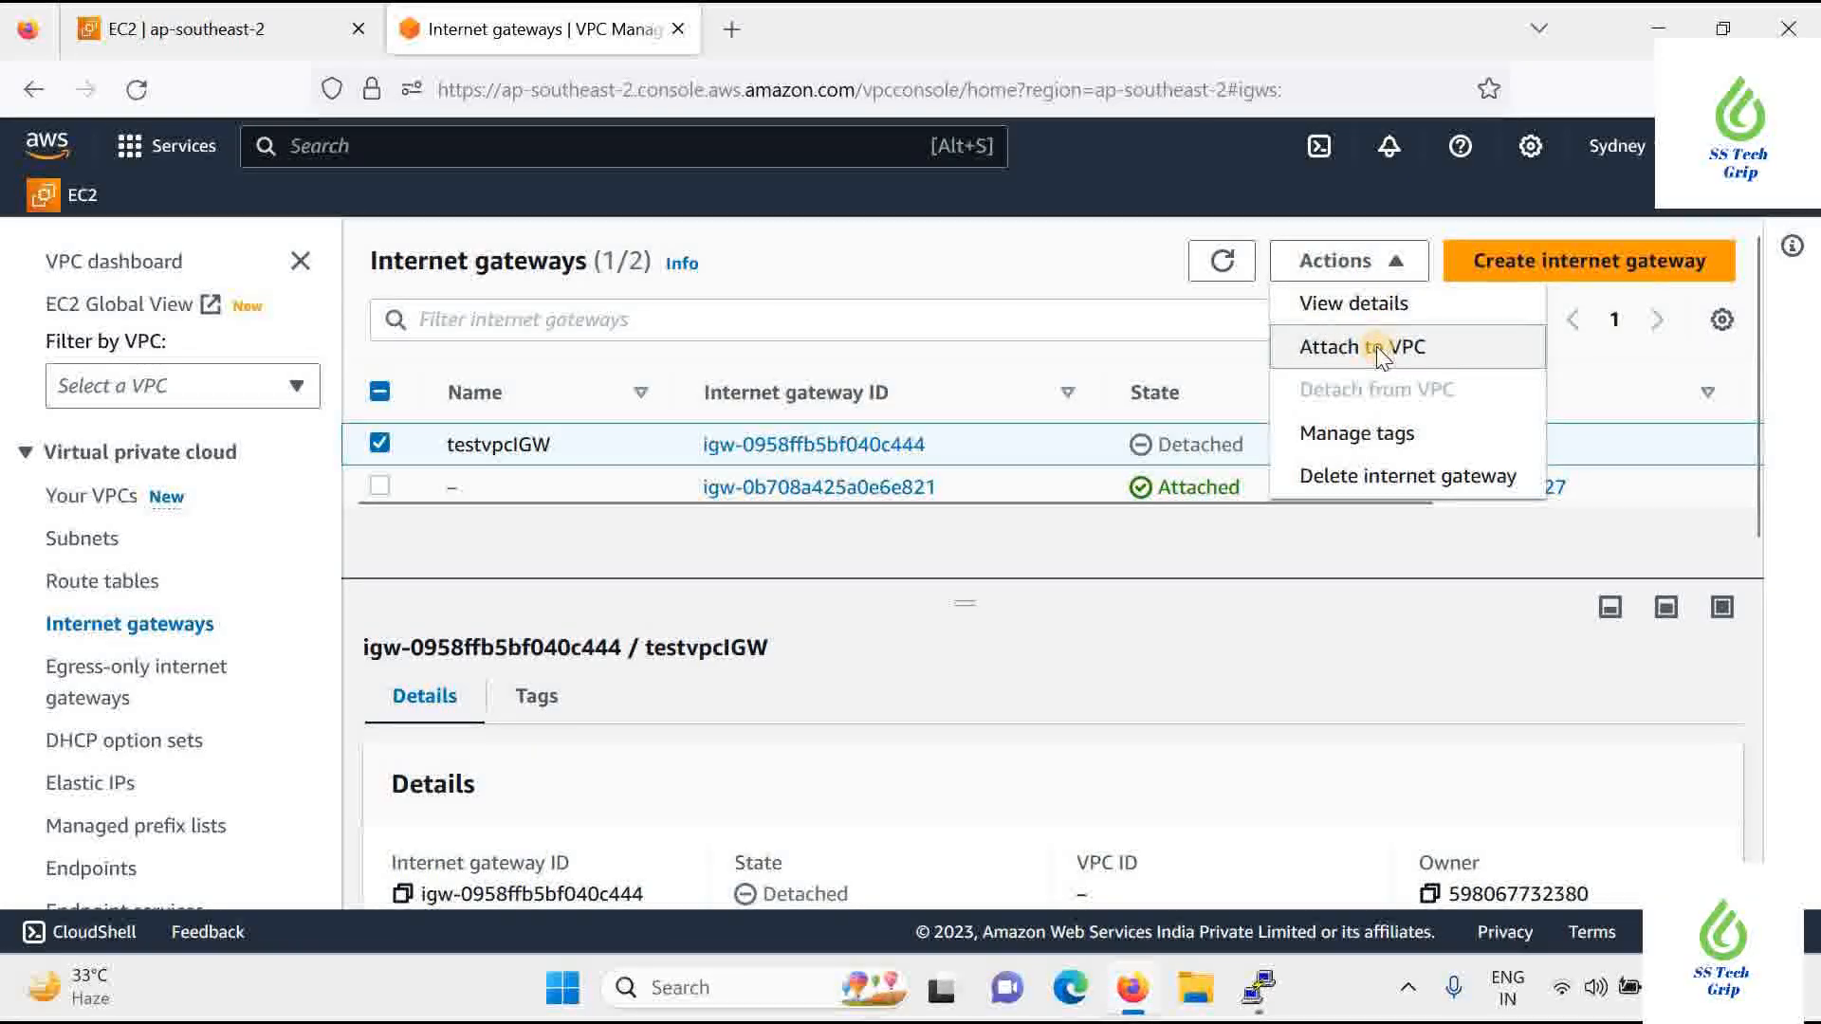
click(585, 560)
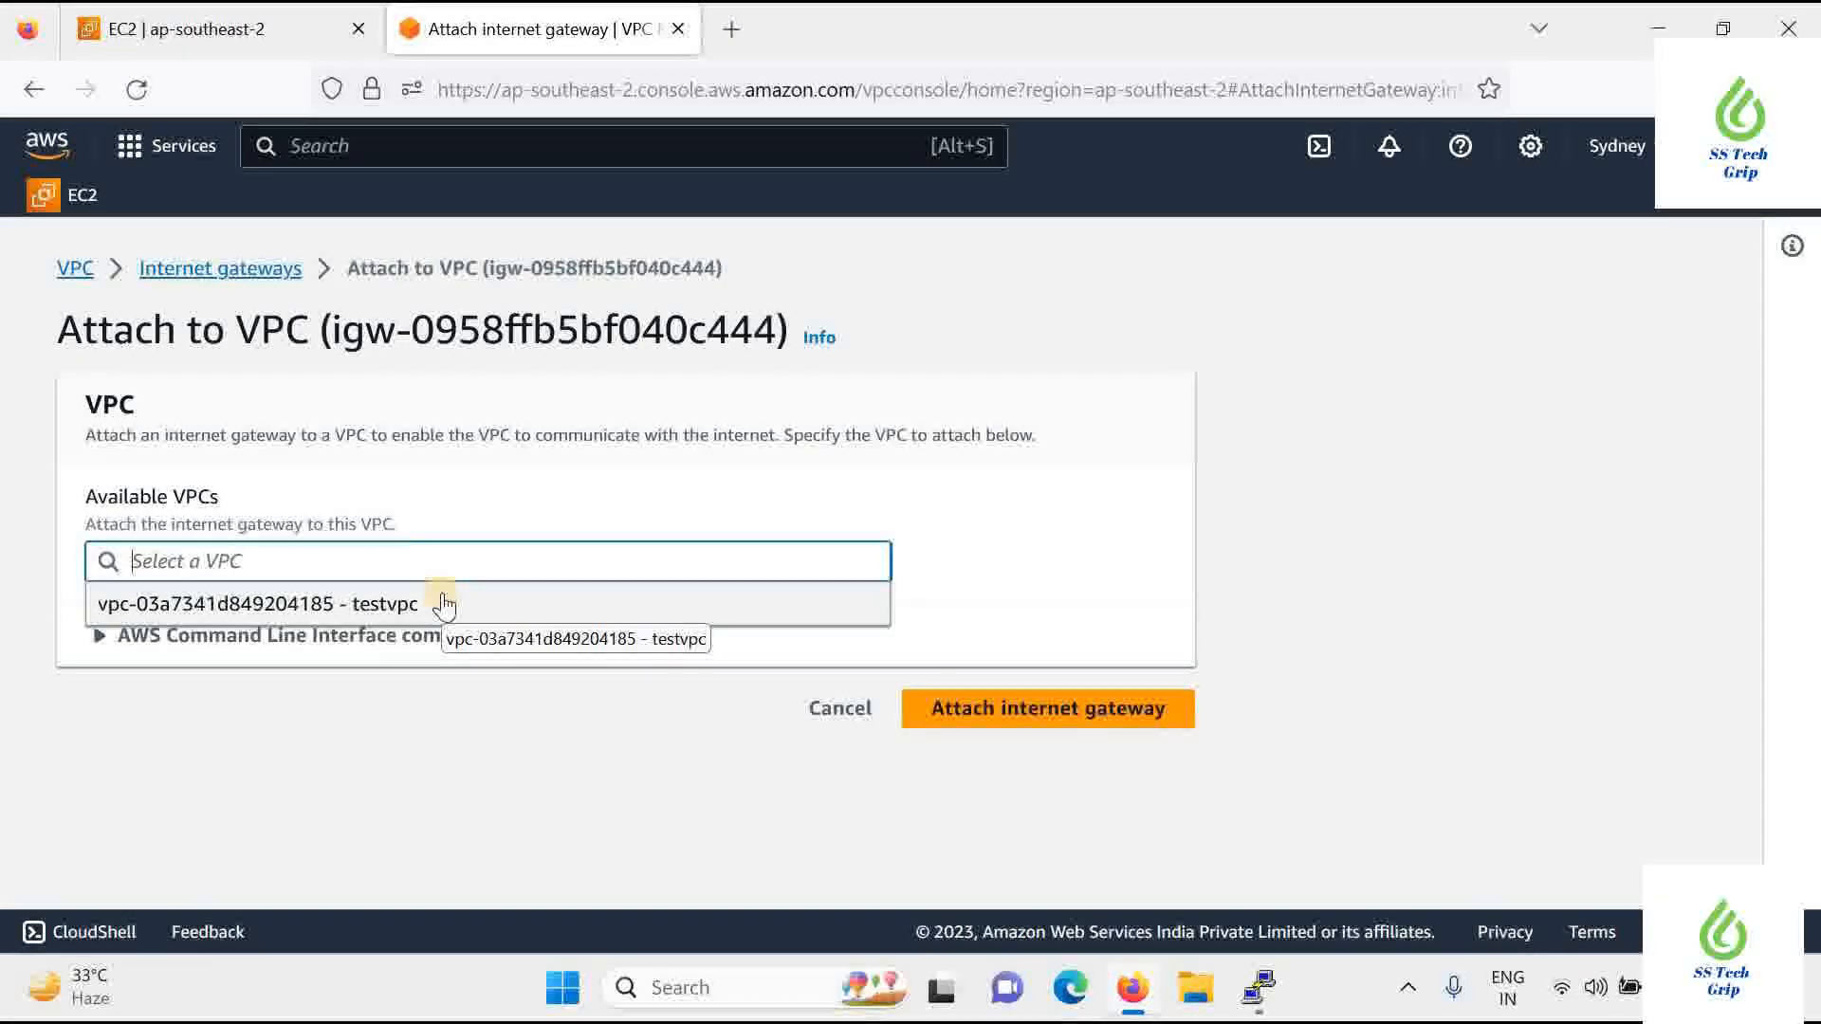
click(380, 605)
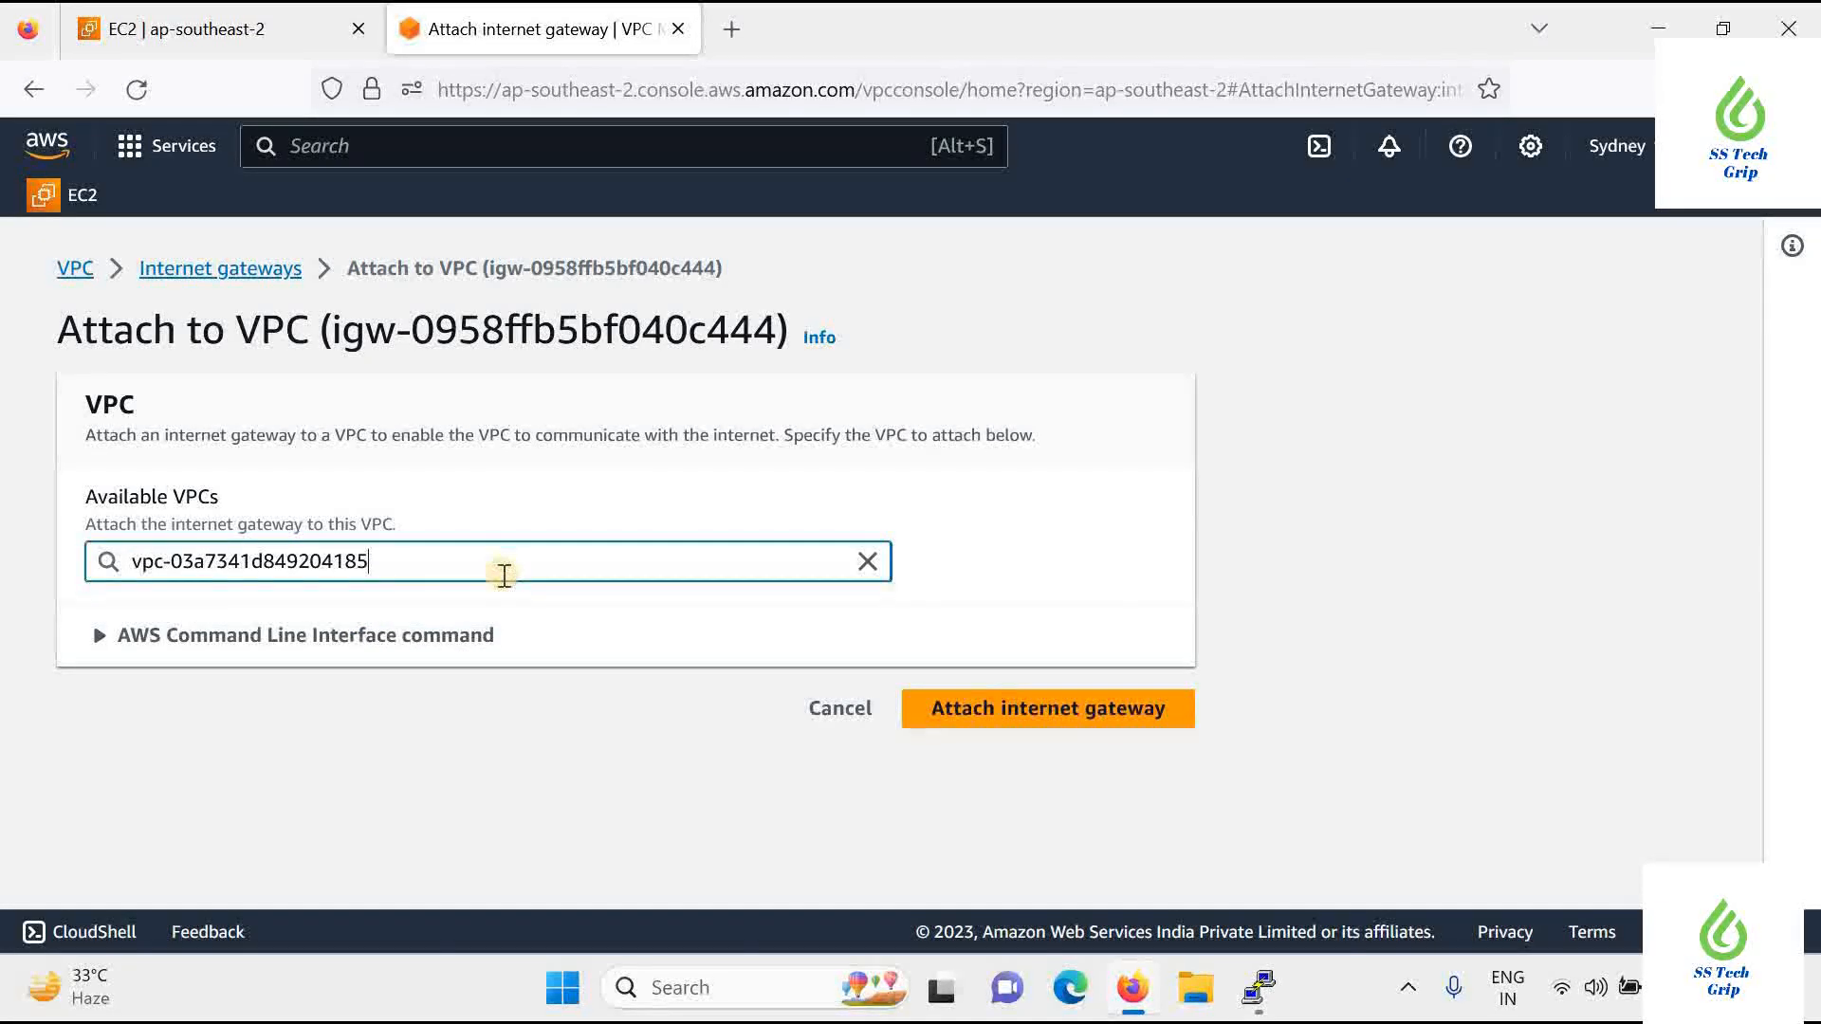
Review the equivalent AWS CLI command and attach the internet gateway to the chosen VPC
click(467, 648)
scroll(389, 701, down, 3)
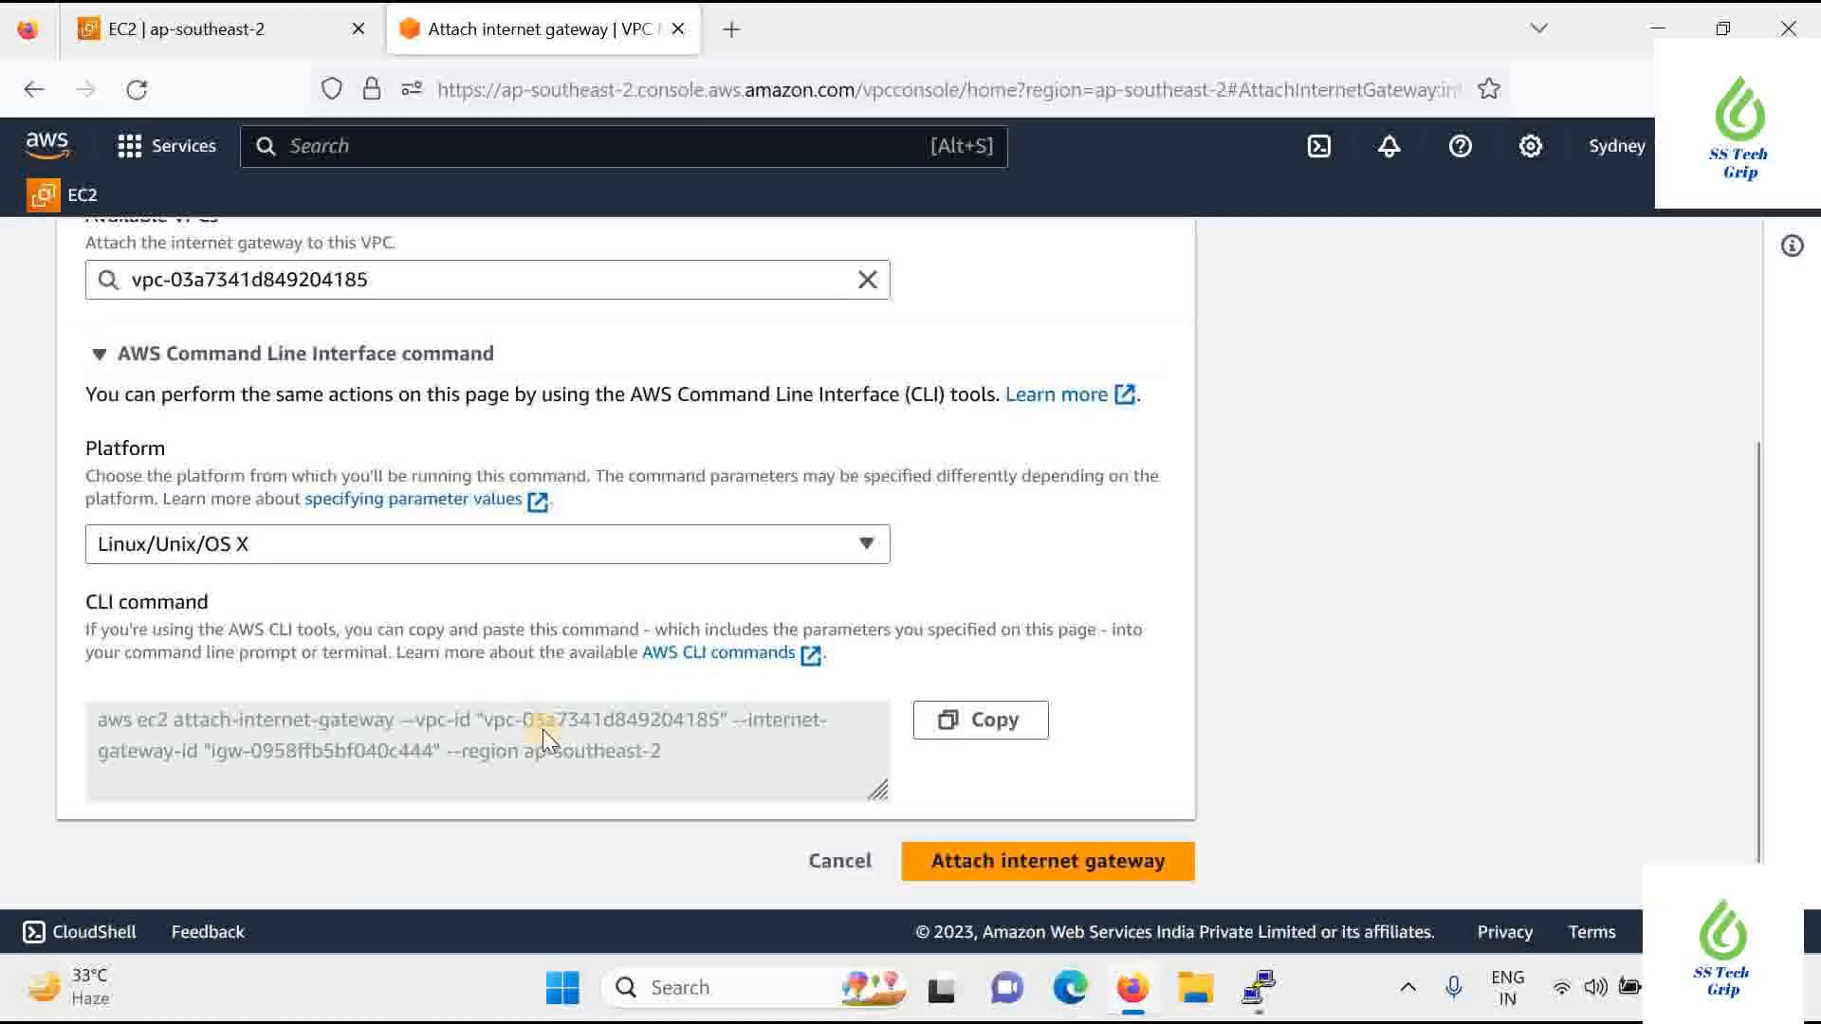
scroll(542, 730, up, 3)
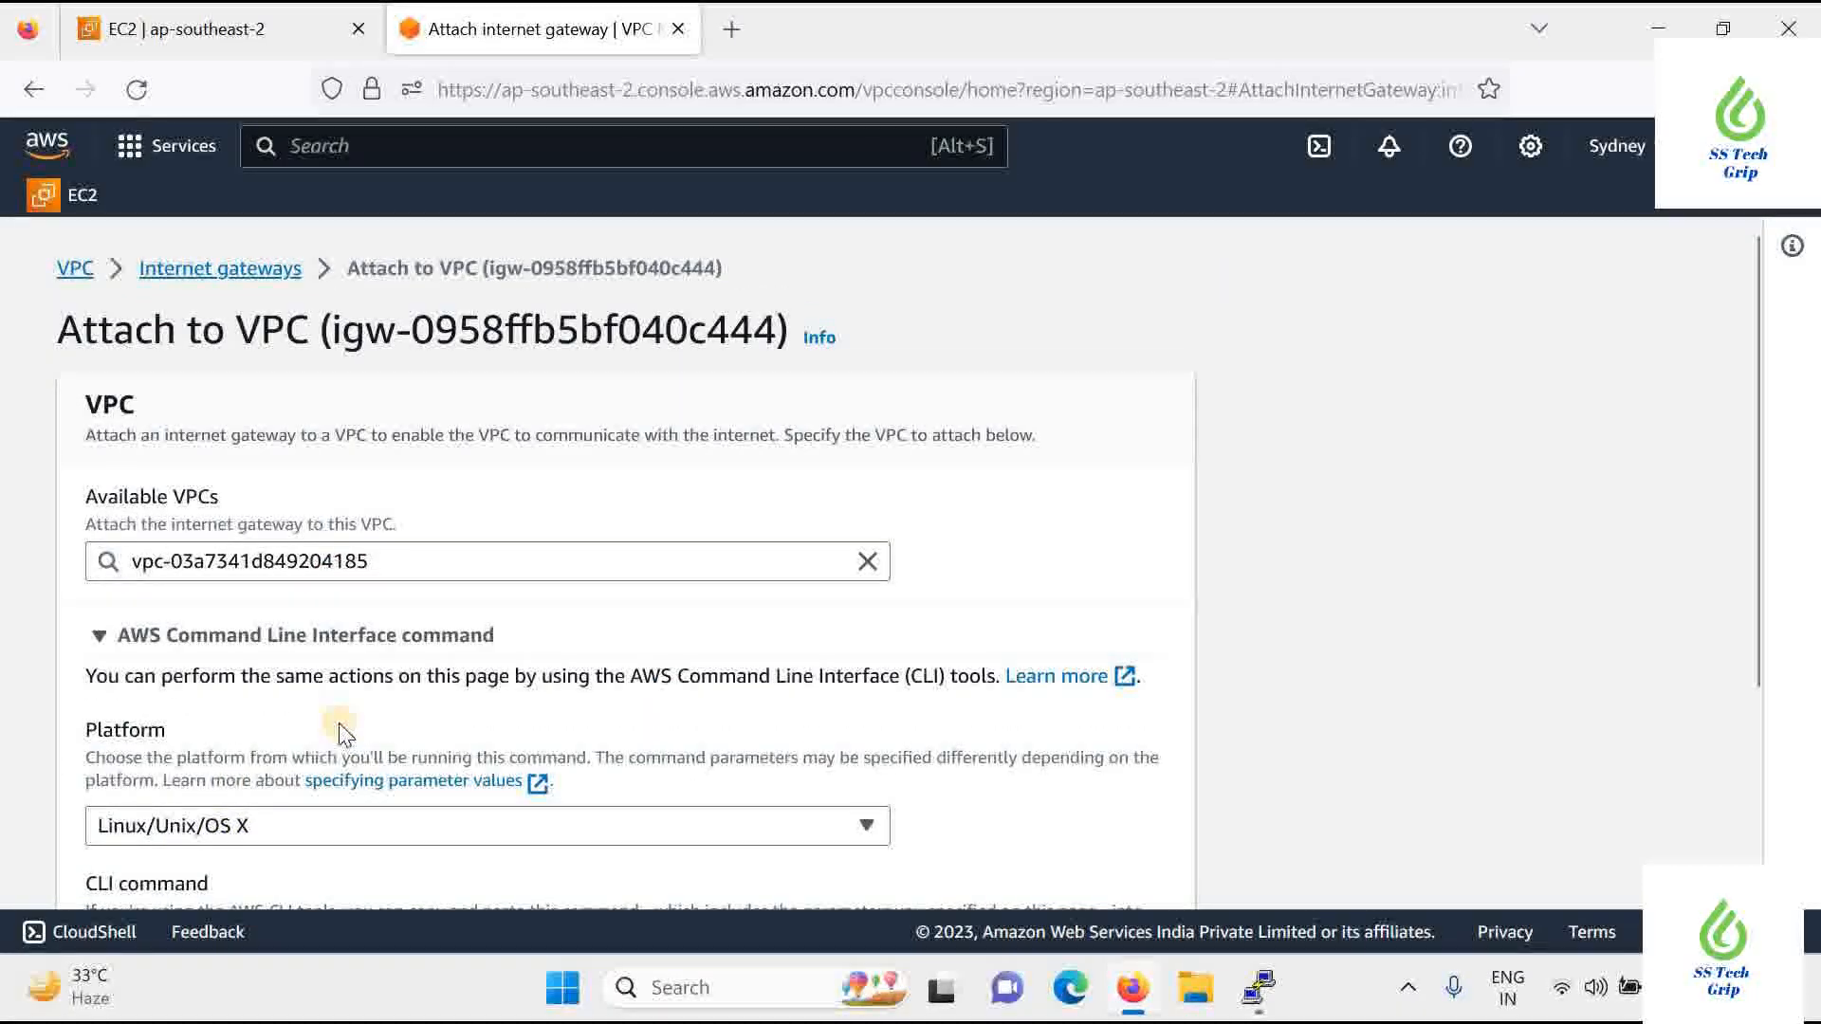
click(109, 637)
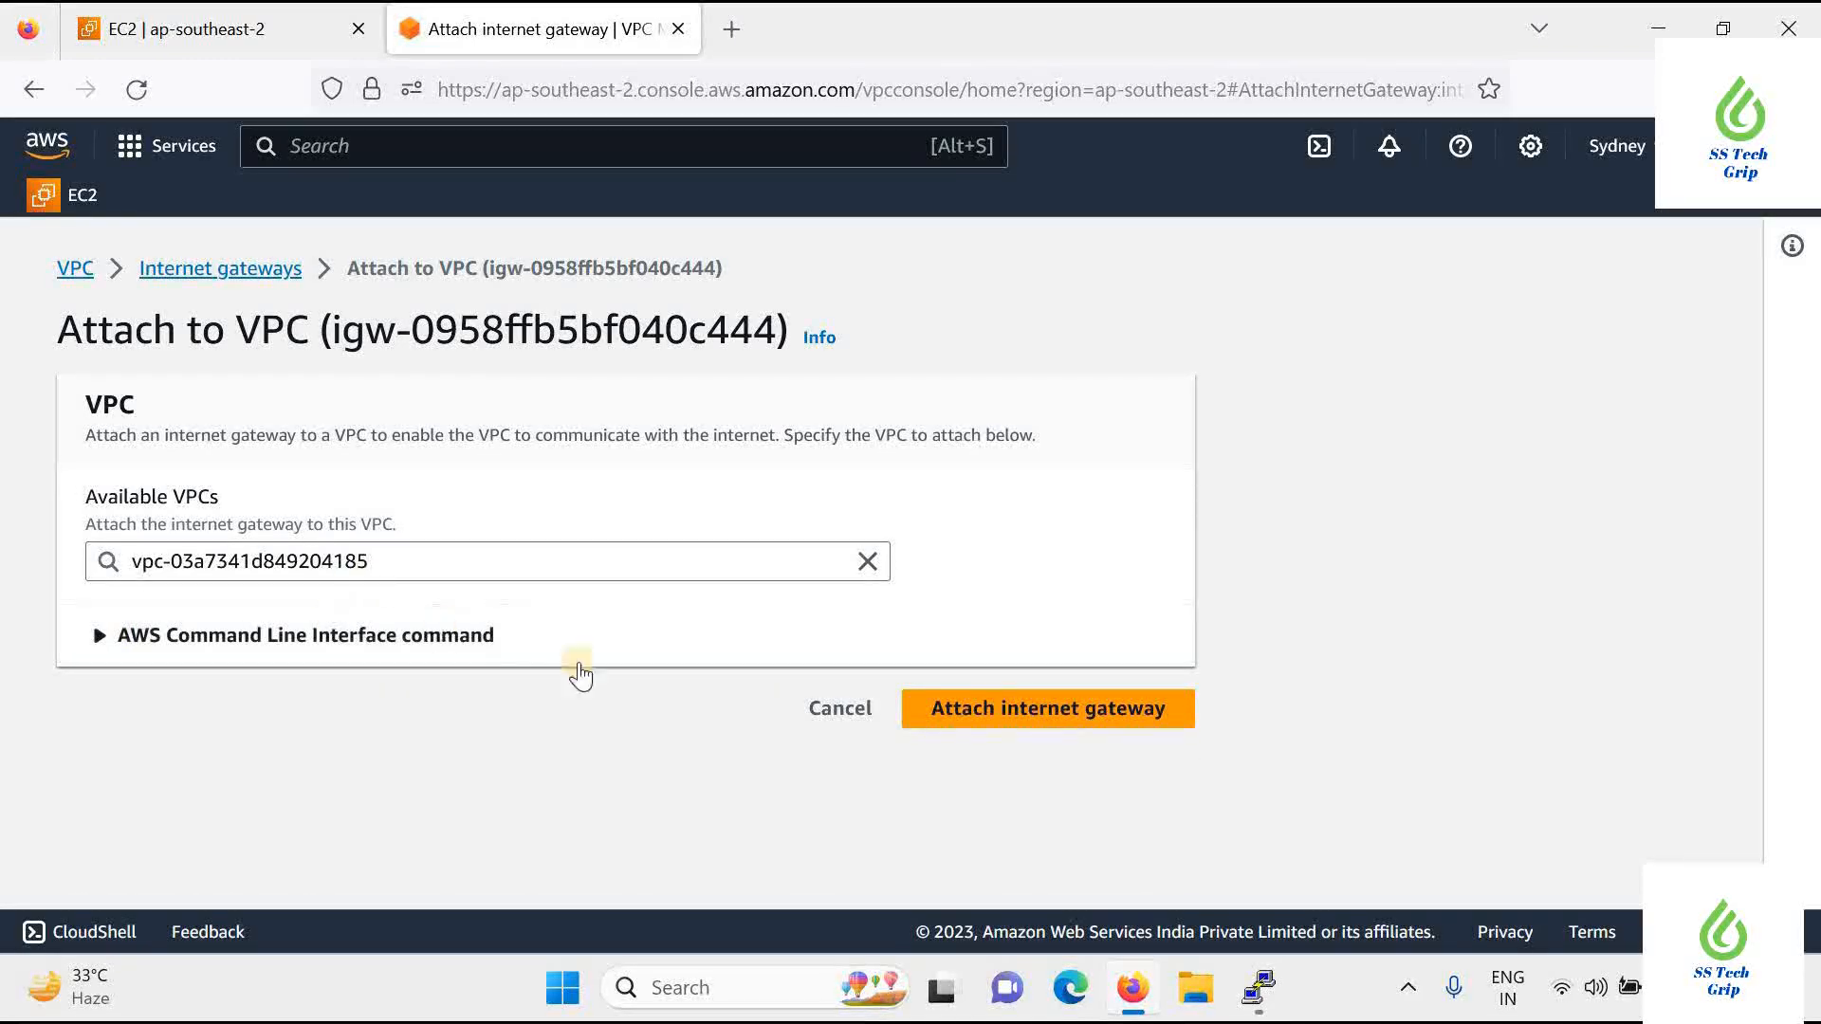
click(1053, 713)
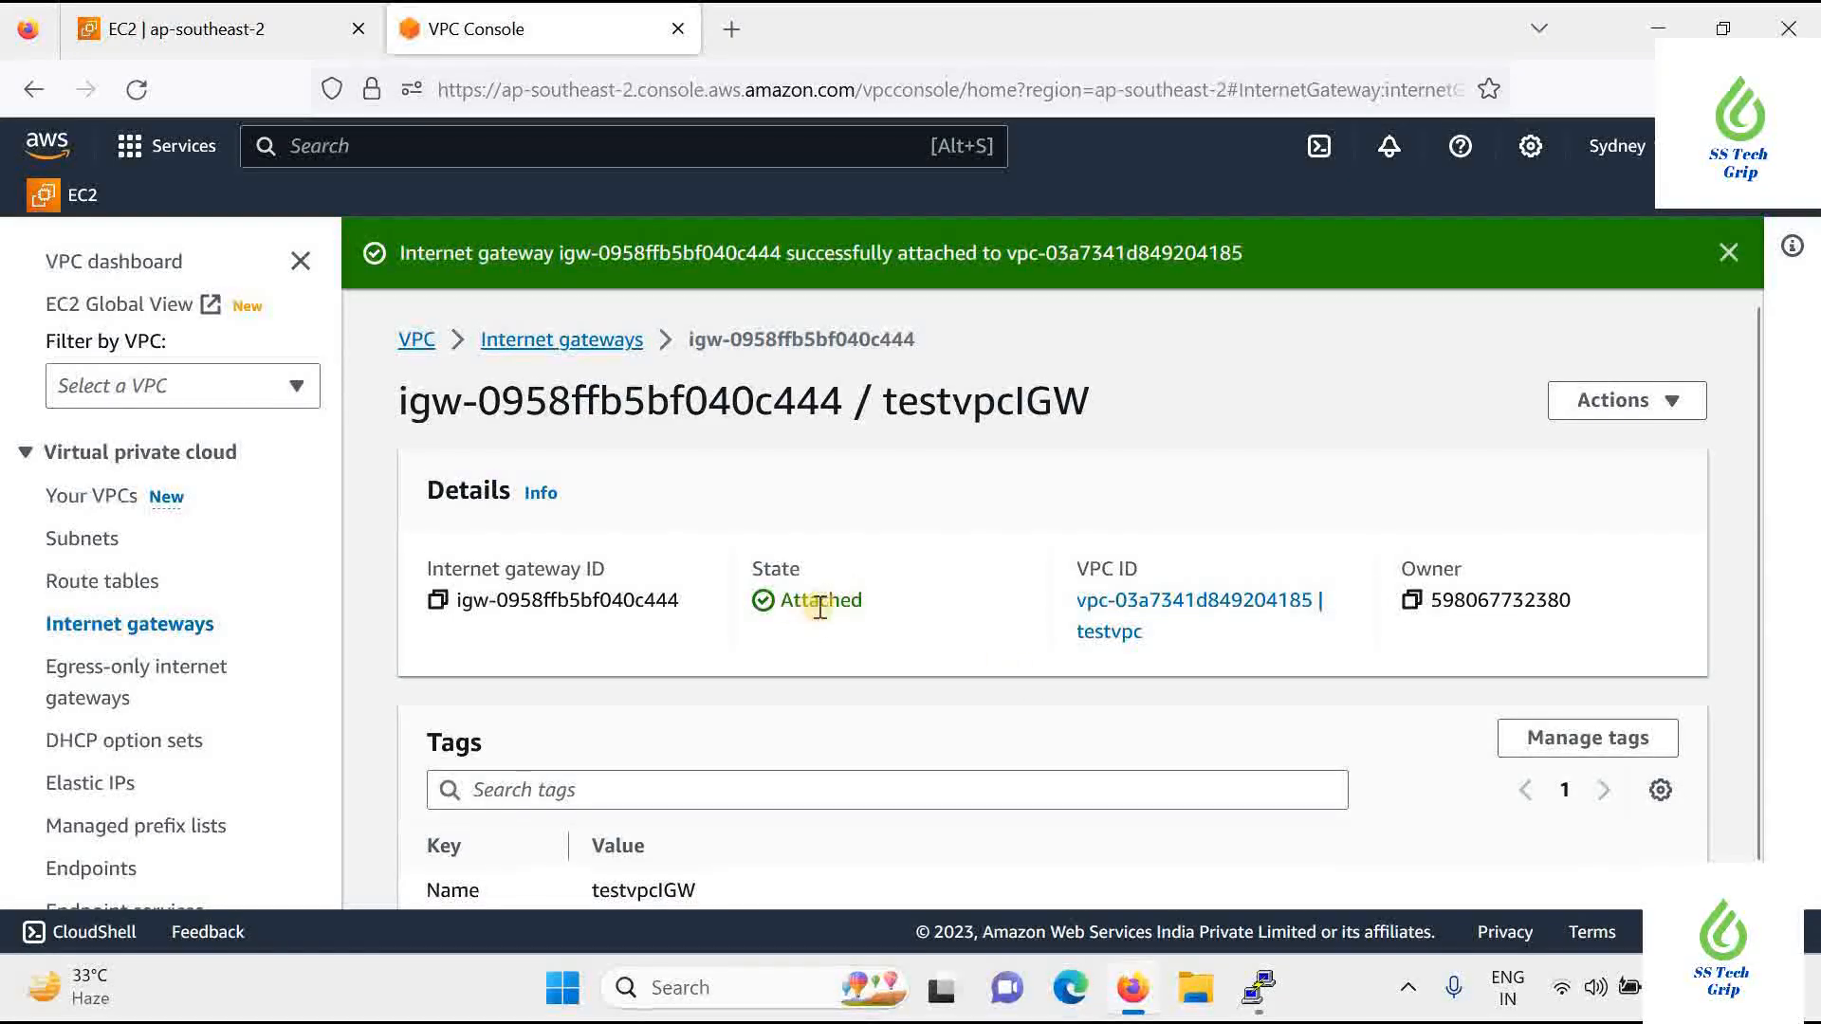
Return to the internet gateways list and check the attachment state and VPC of testvpcIGW
click(540, 340)
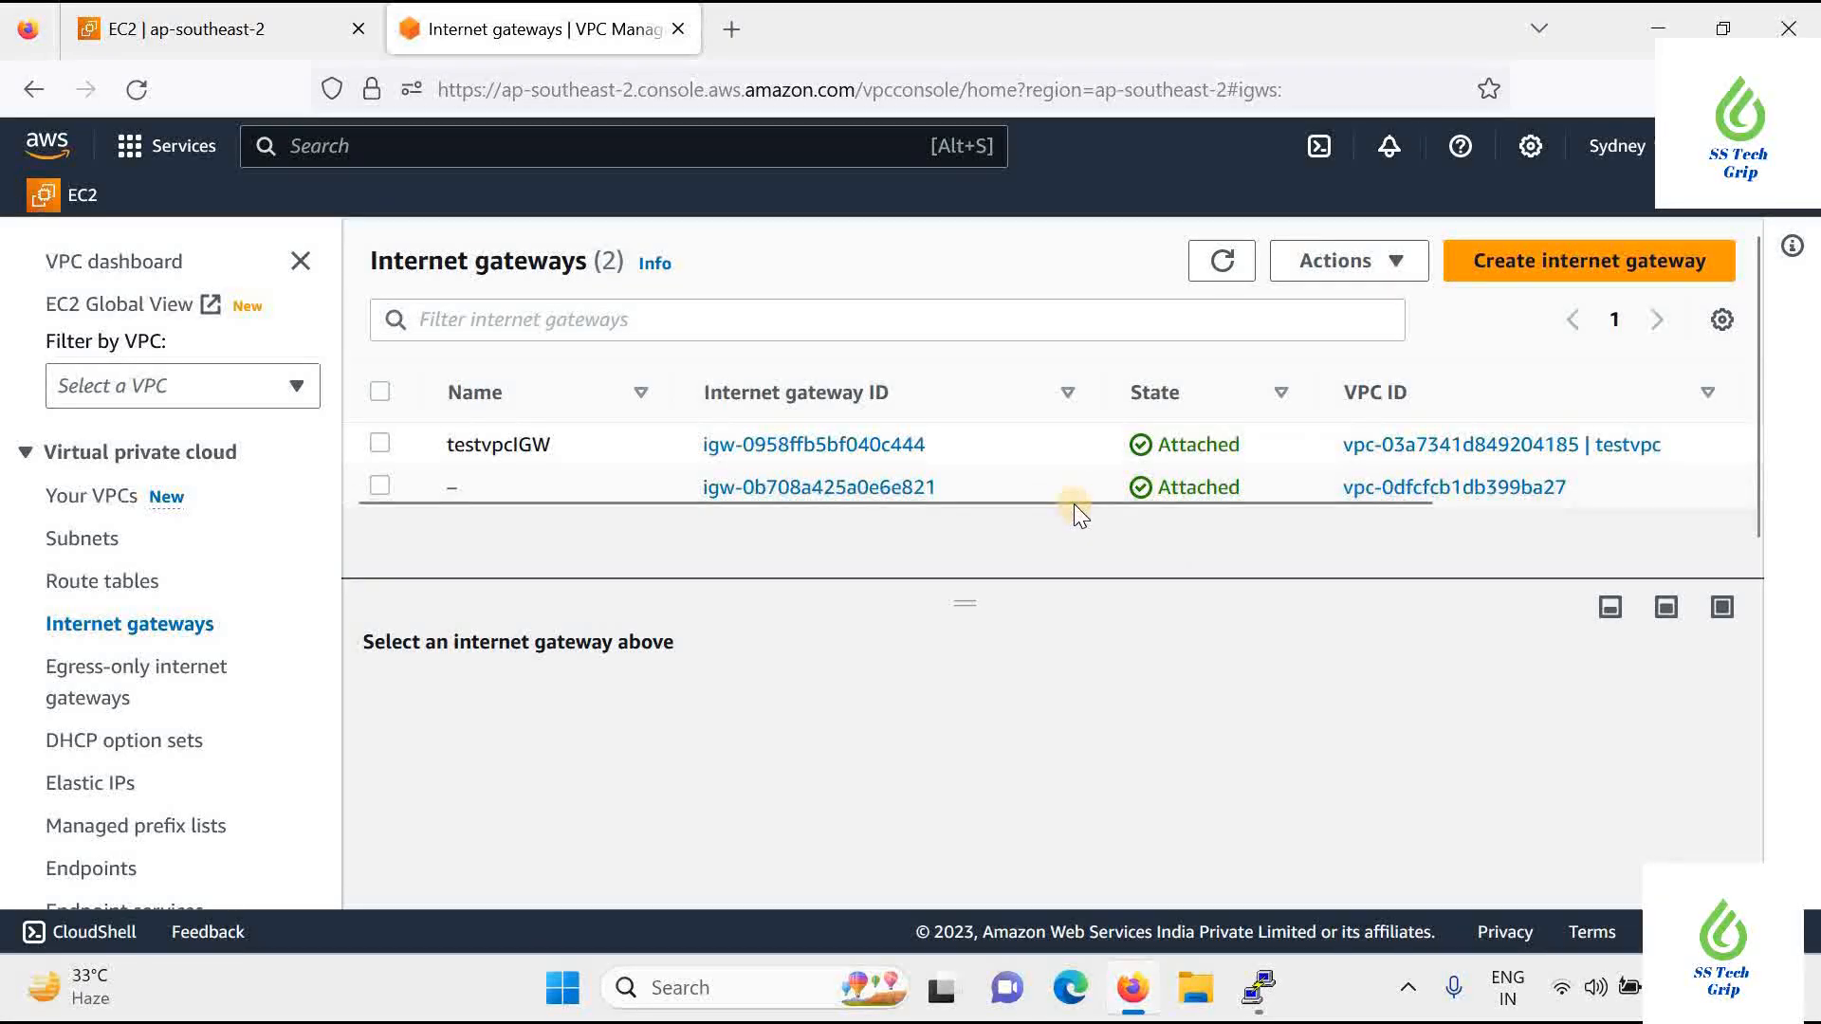
click(1495, 502)
drag(1495, 501, 884, 516)
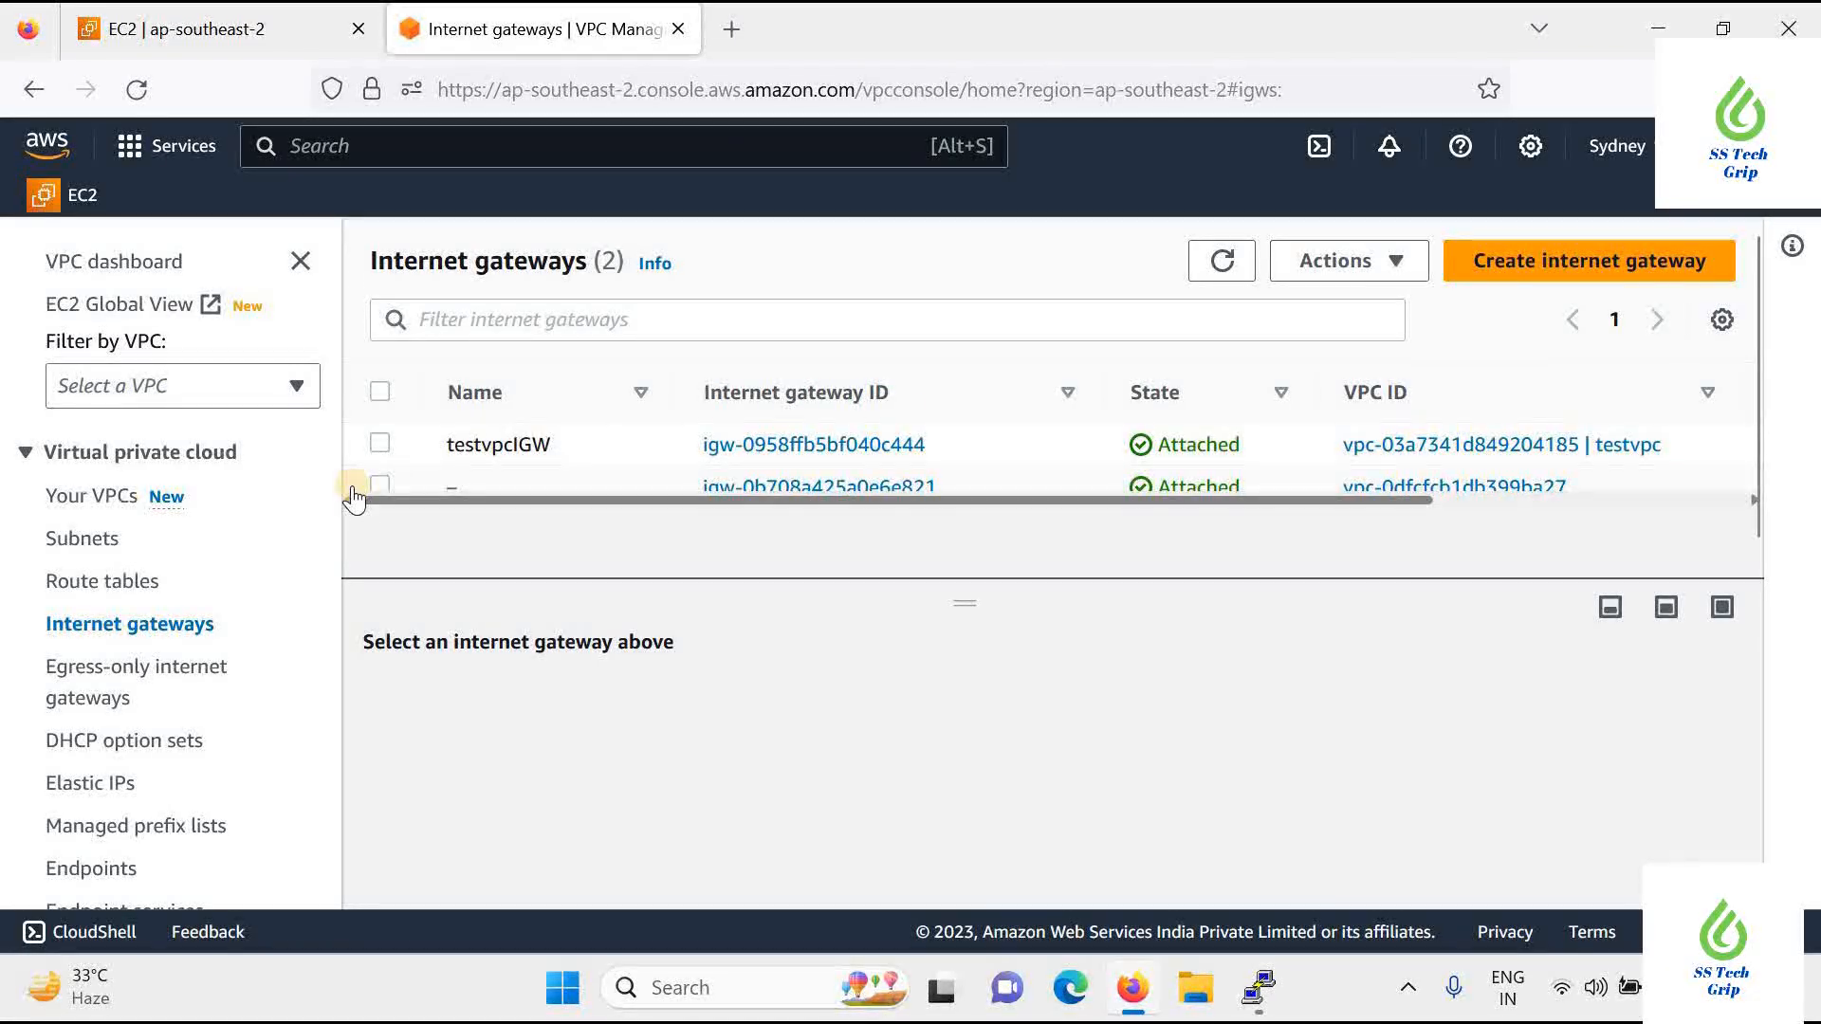
Open the route tables list and widen the VPC column to identify the route table belonging to testvpc
click(104, 582)
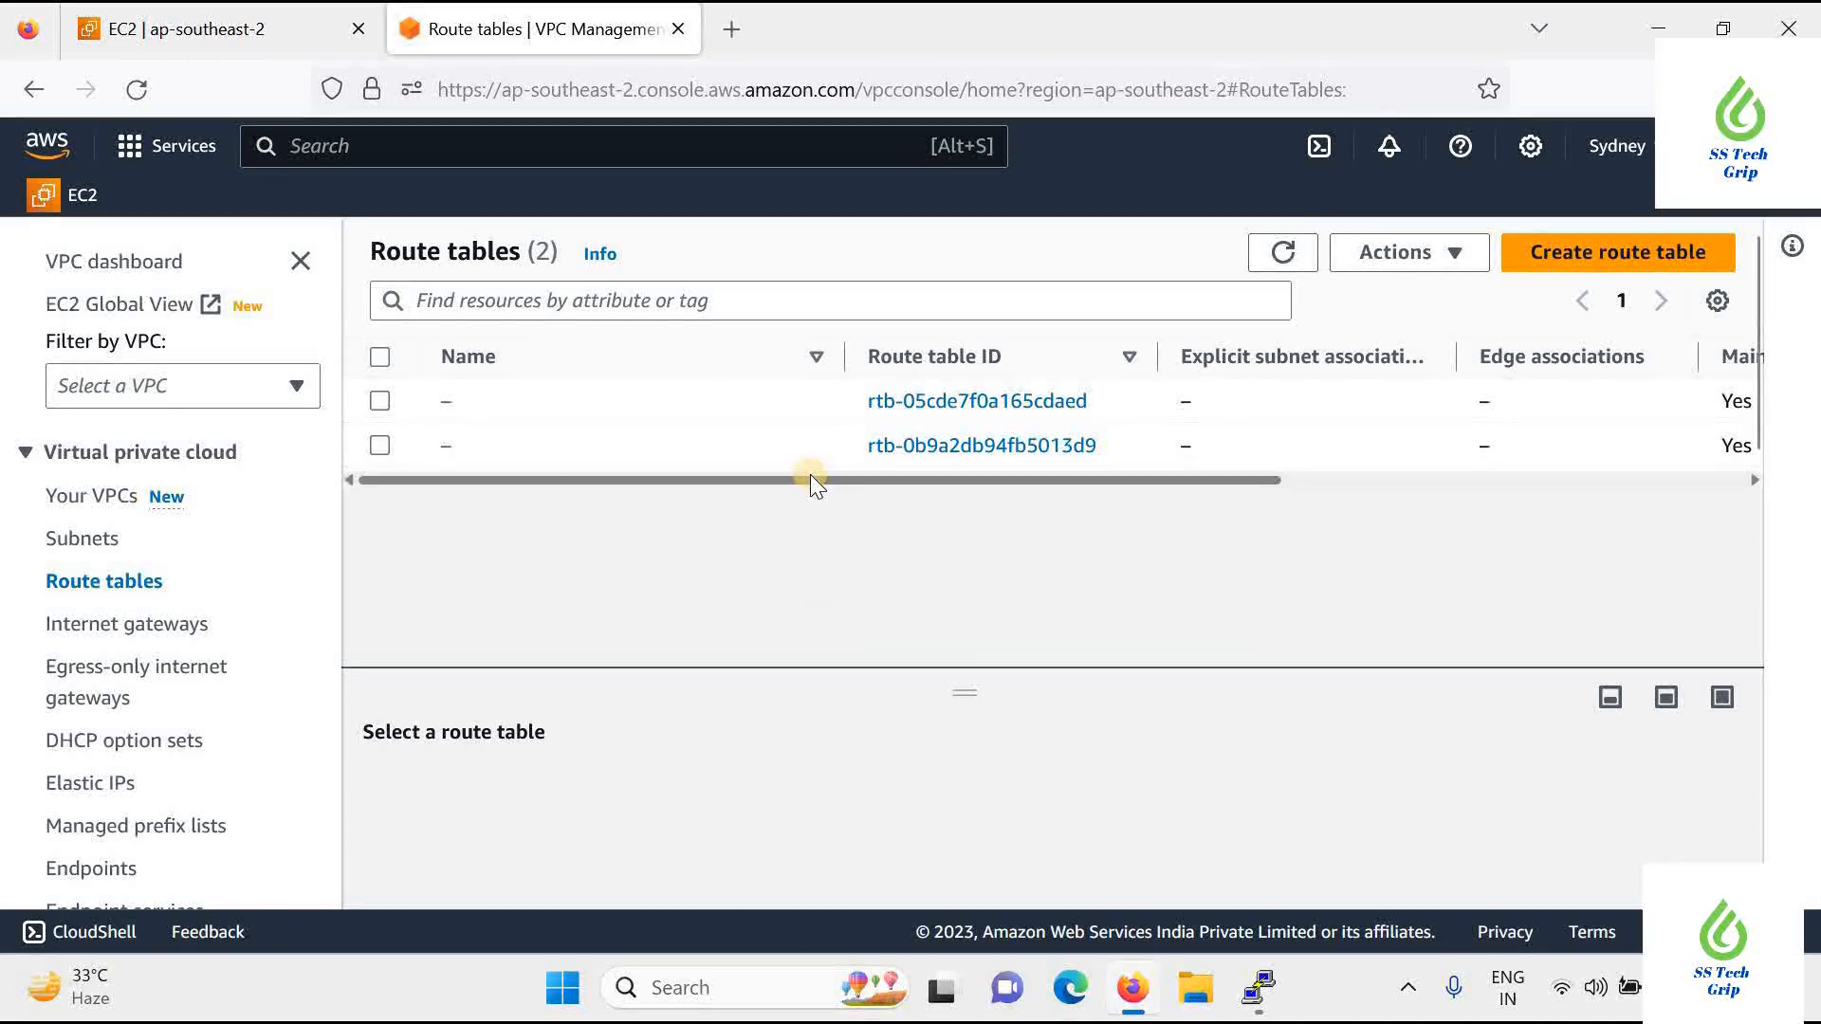
drag(956, 485, 1460, 480)
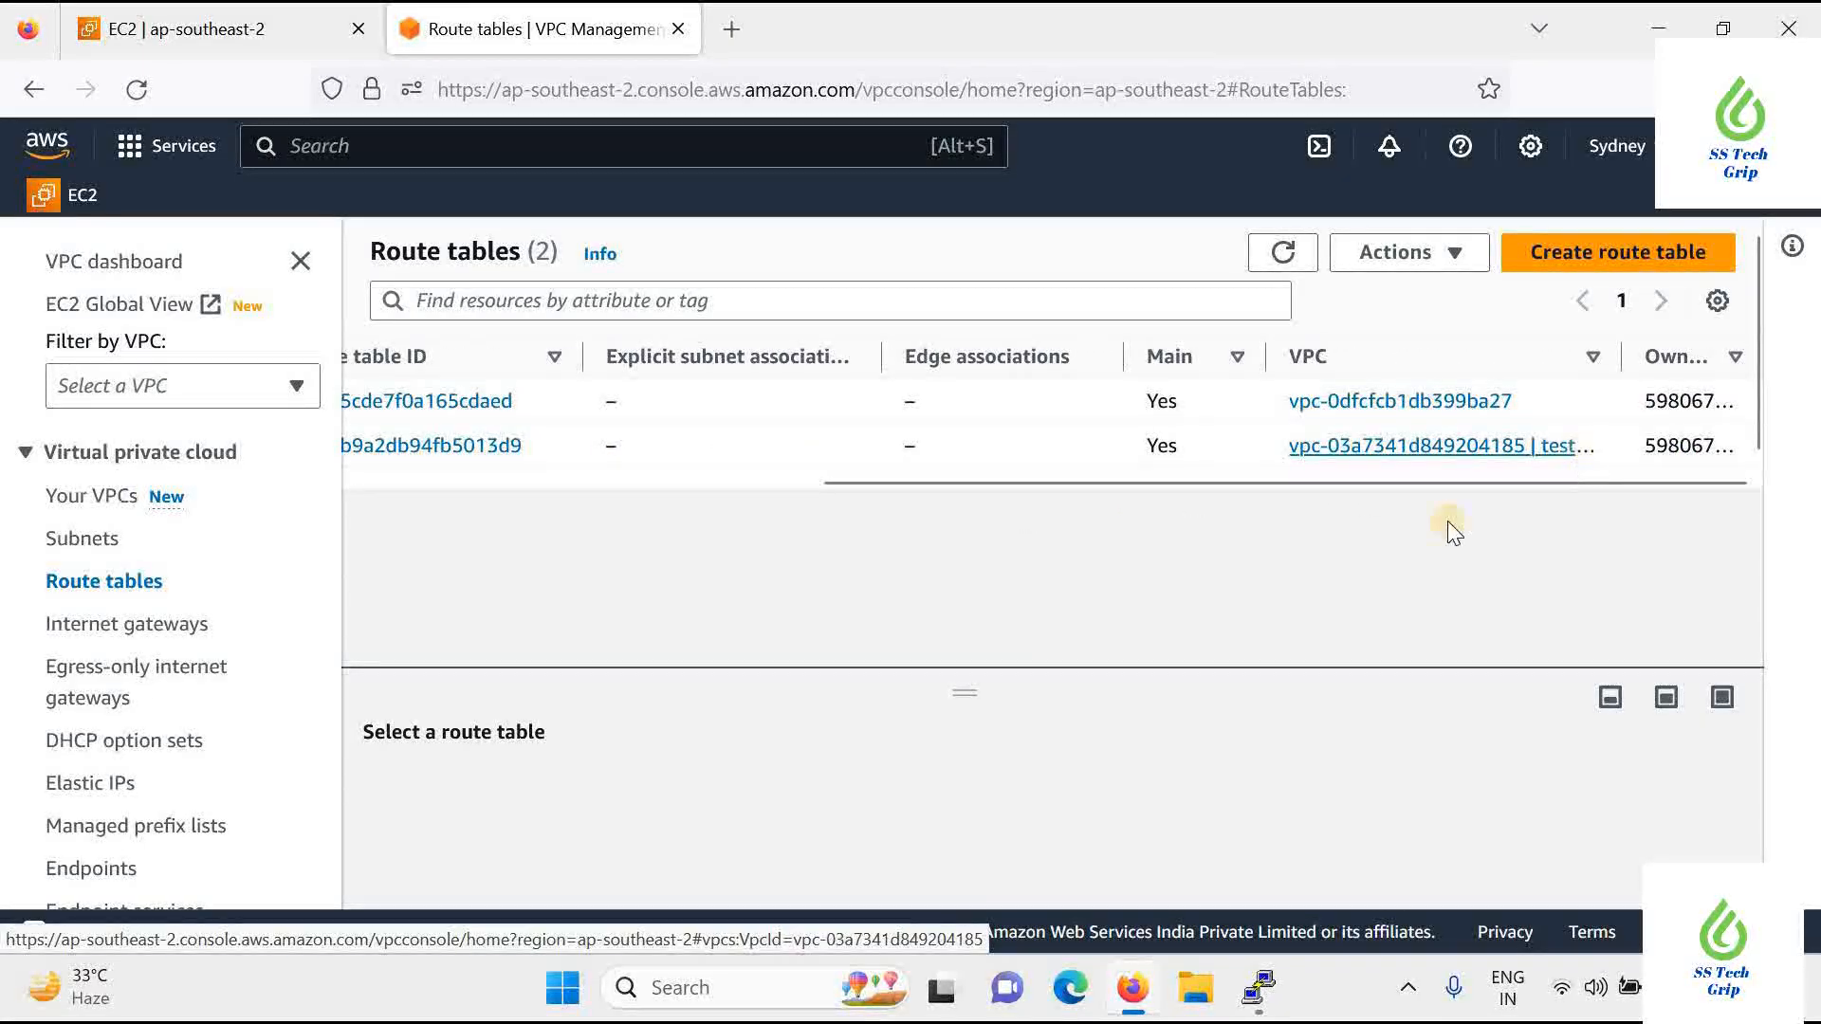
drag(1427, 486, 561, 561)
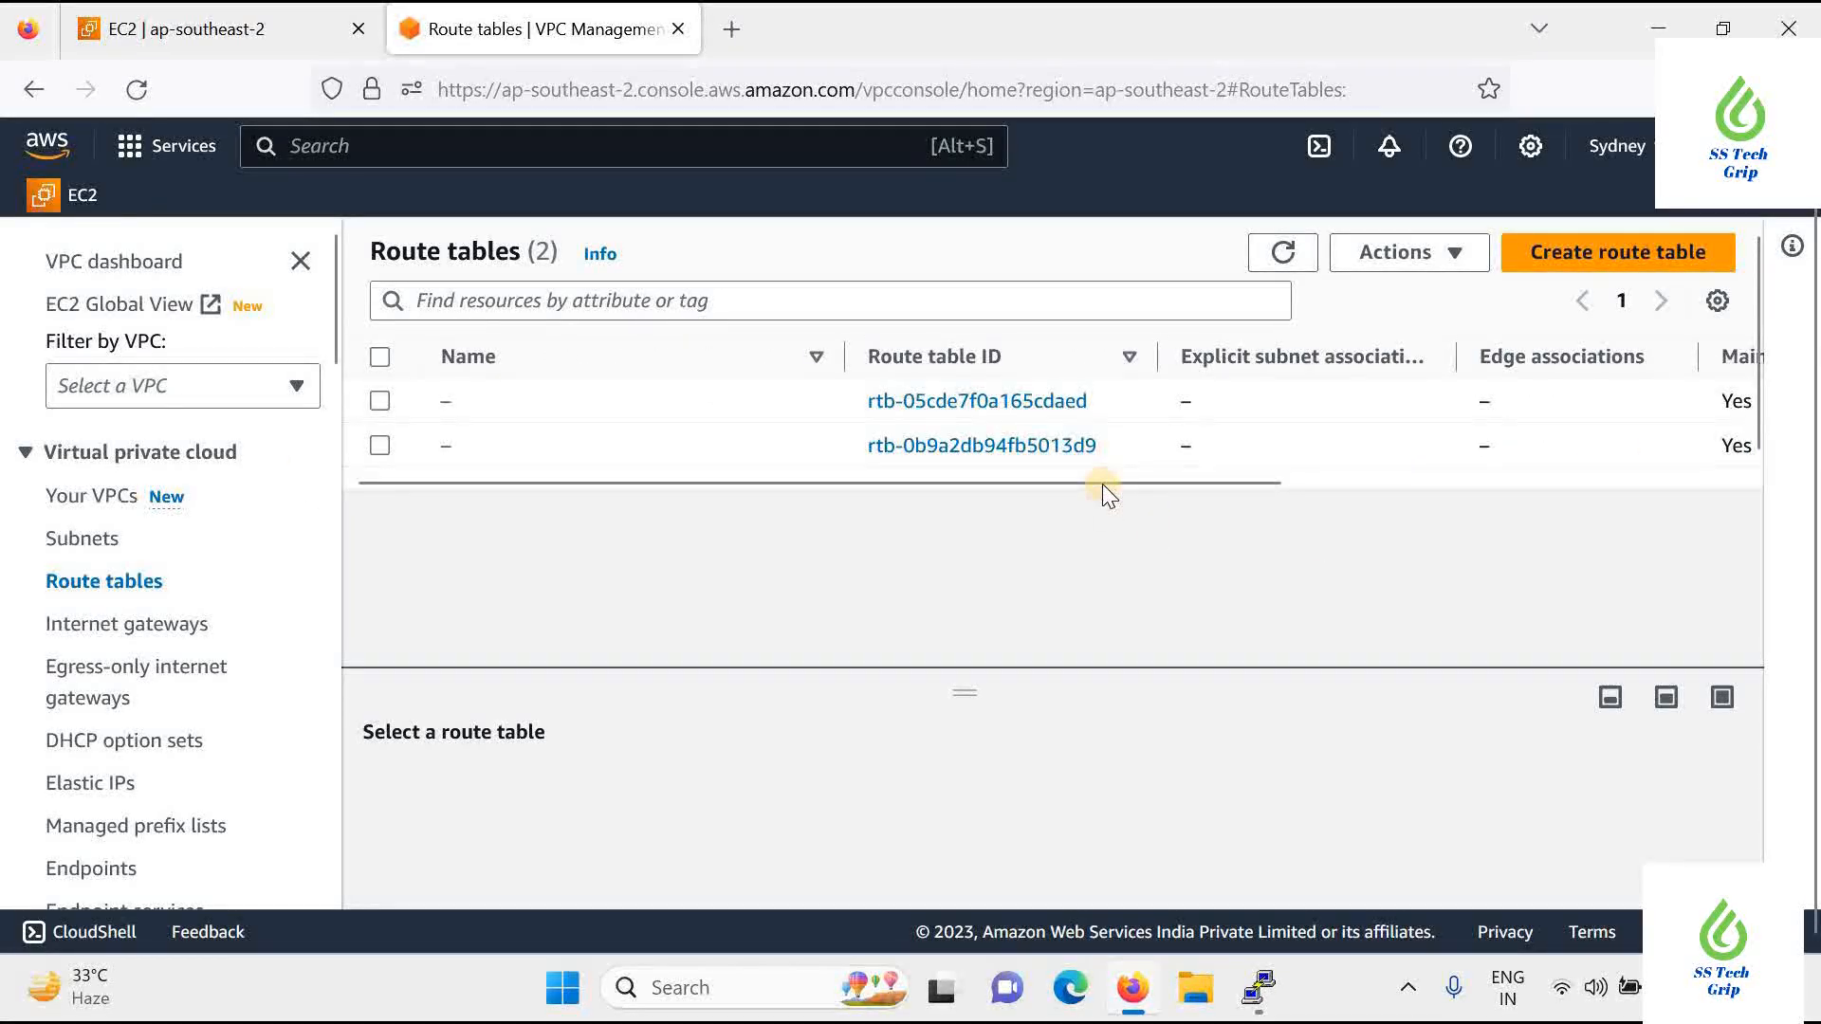
scroll(1625, 506, right, 5)
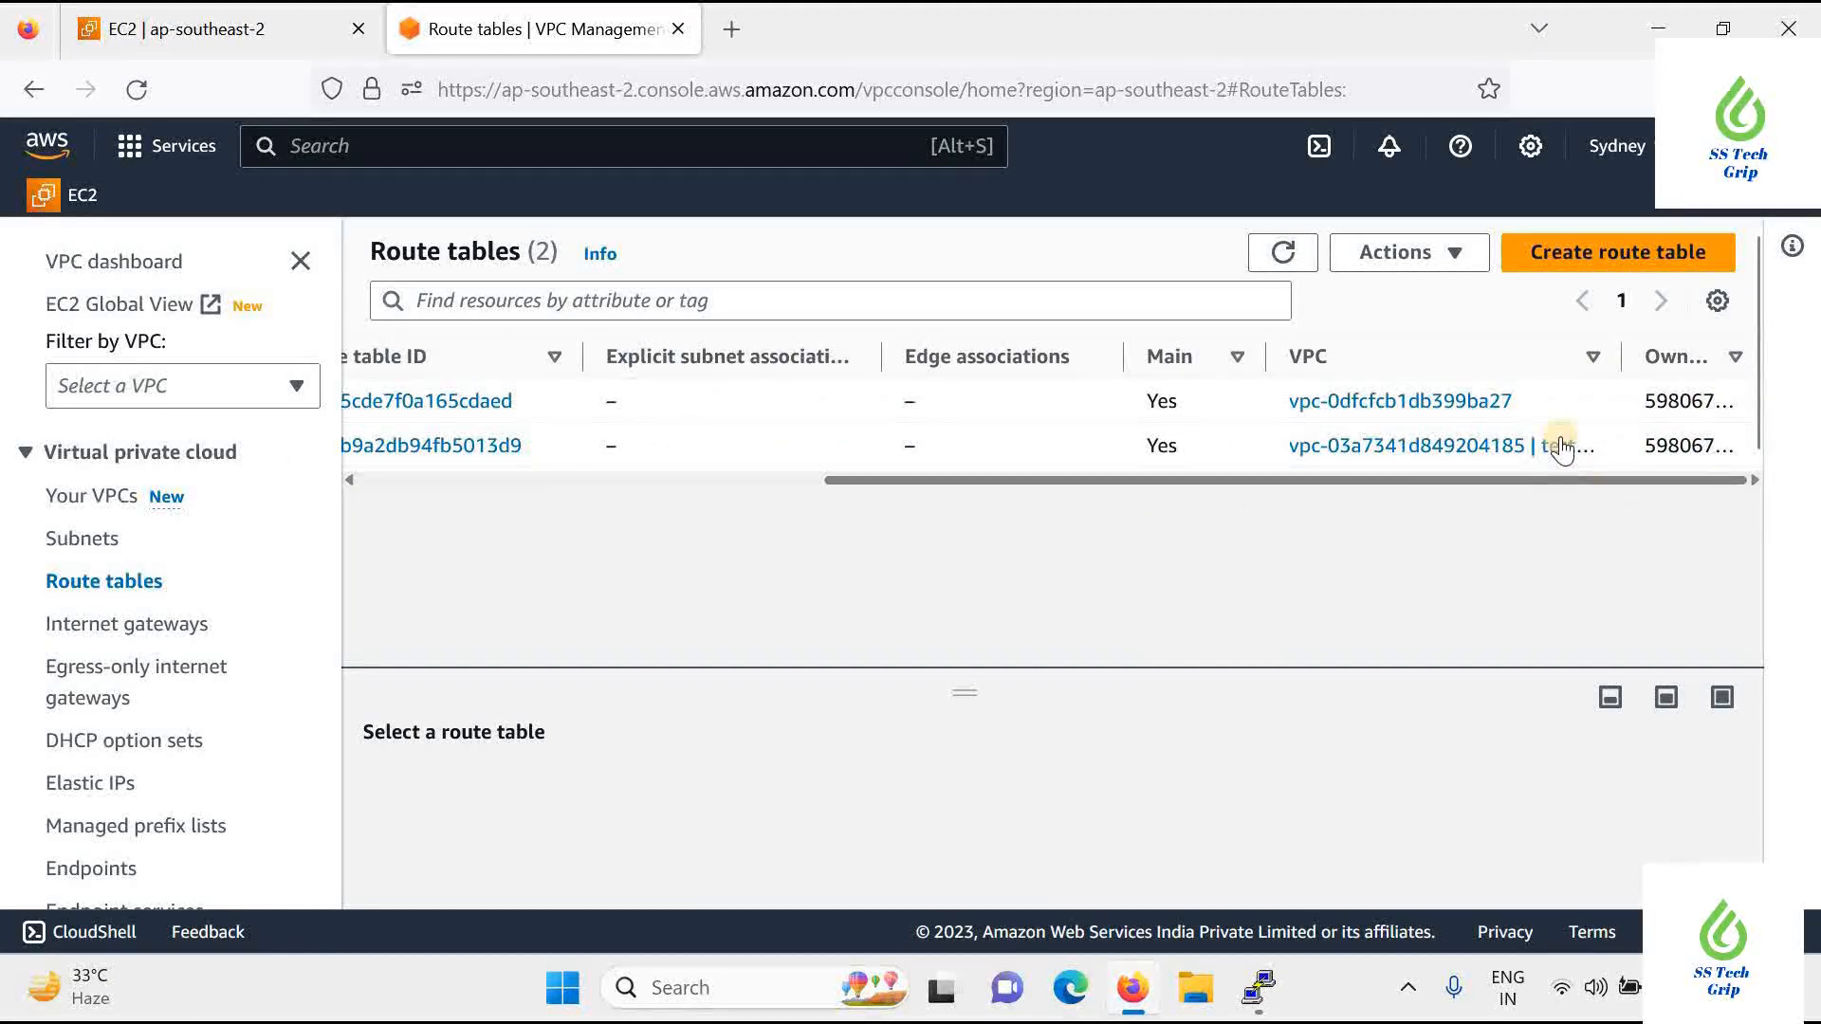
drag(1626, 361, 1666, 367)
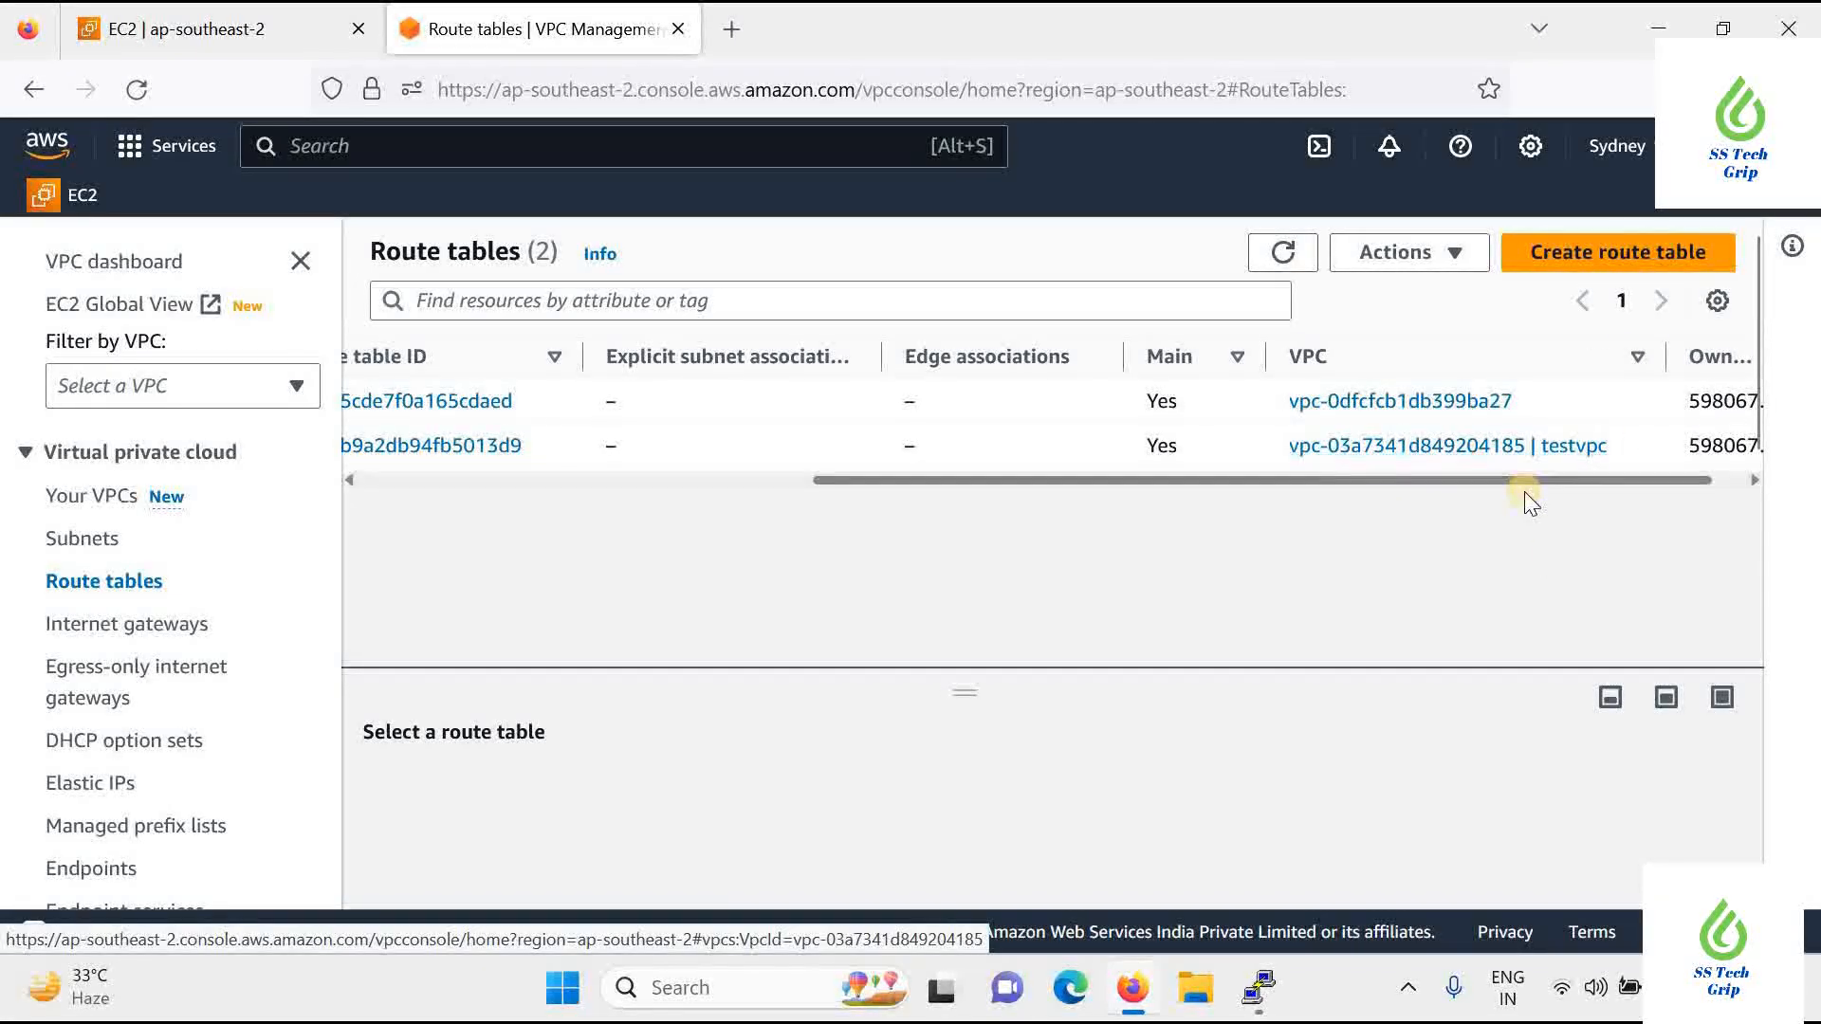
scroll(913, 556, left, 5)
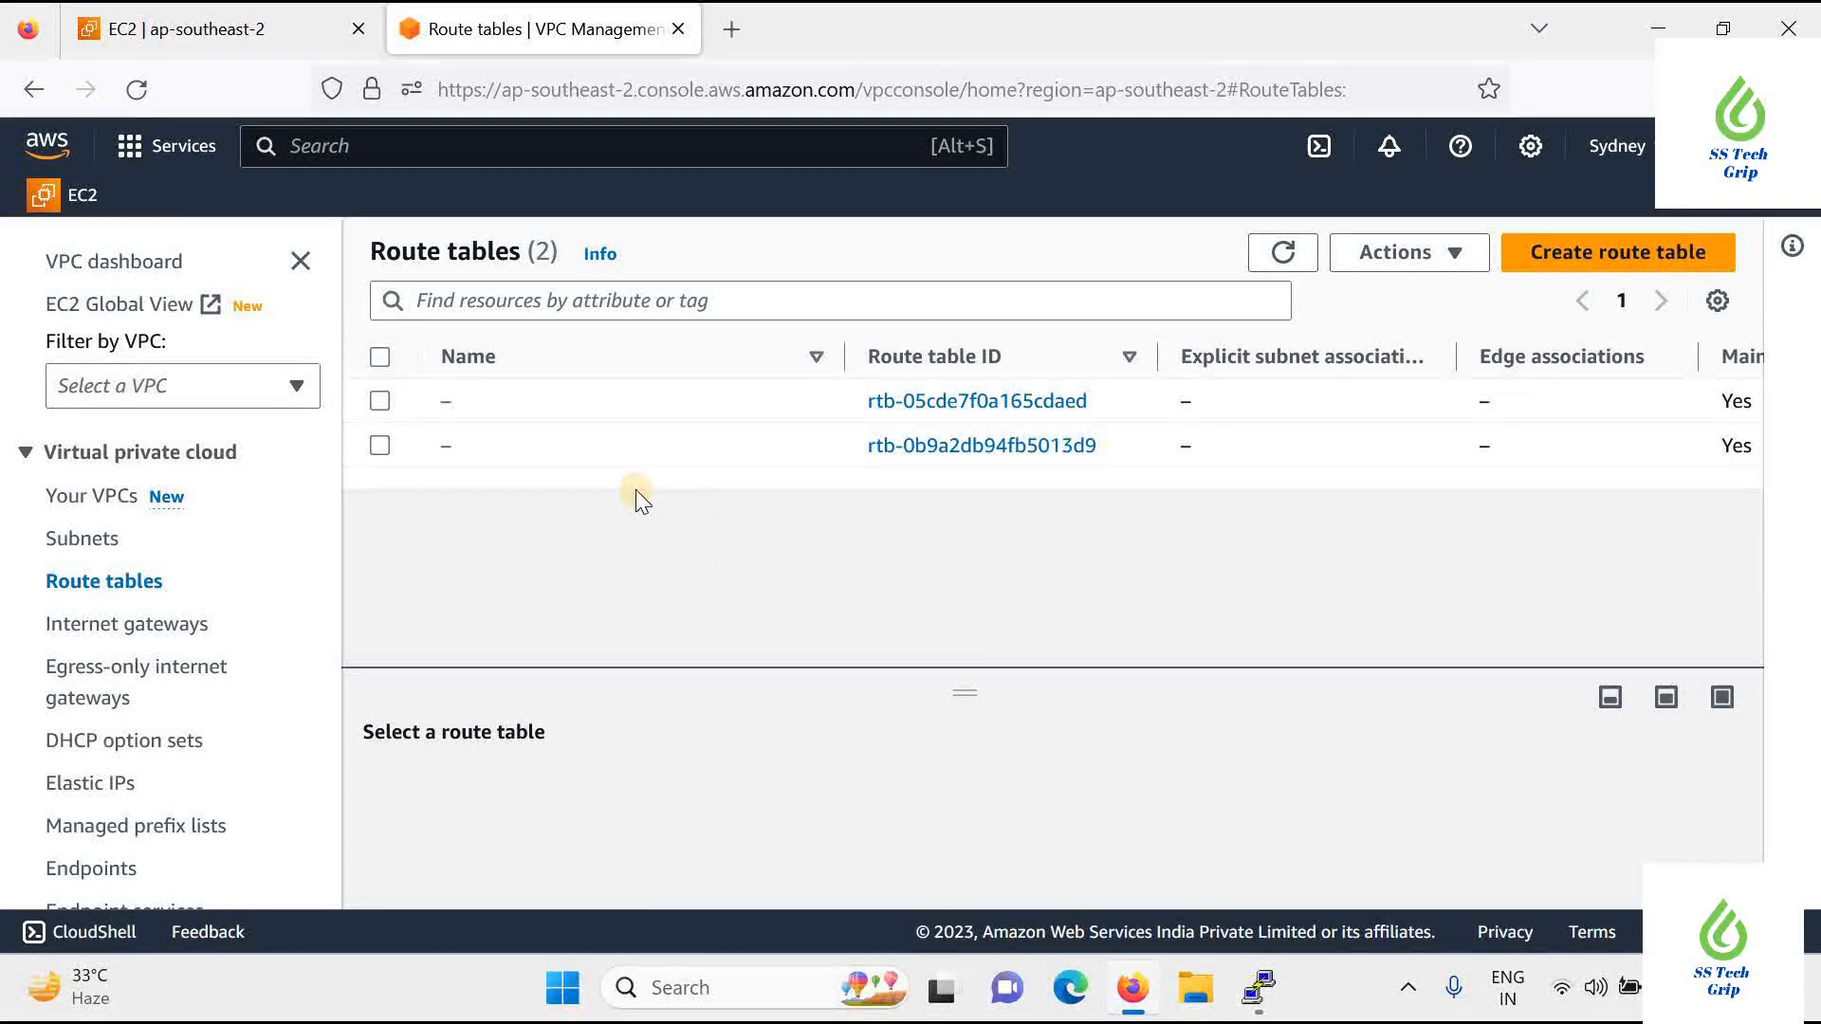
scroll(1664, 540, right, 5)
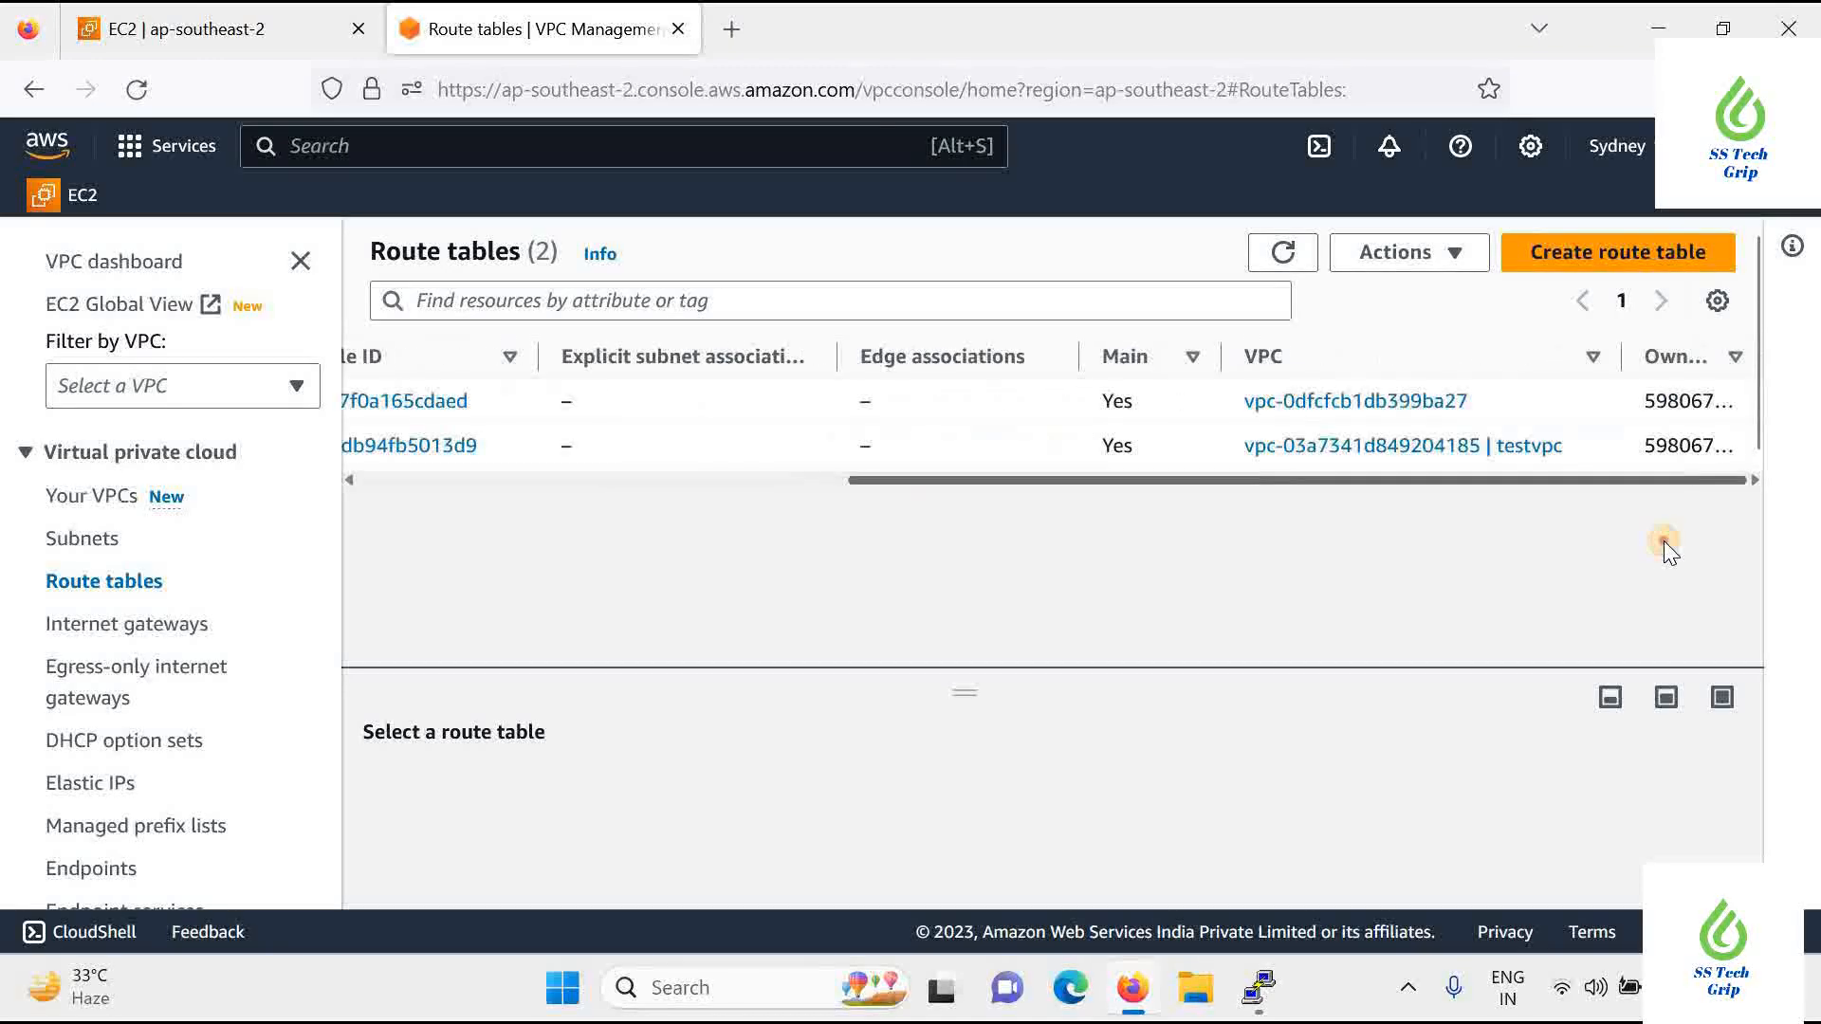
click(1646, 251)
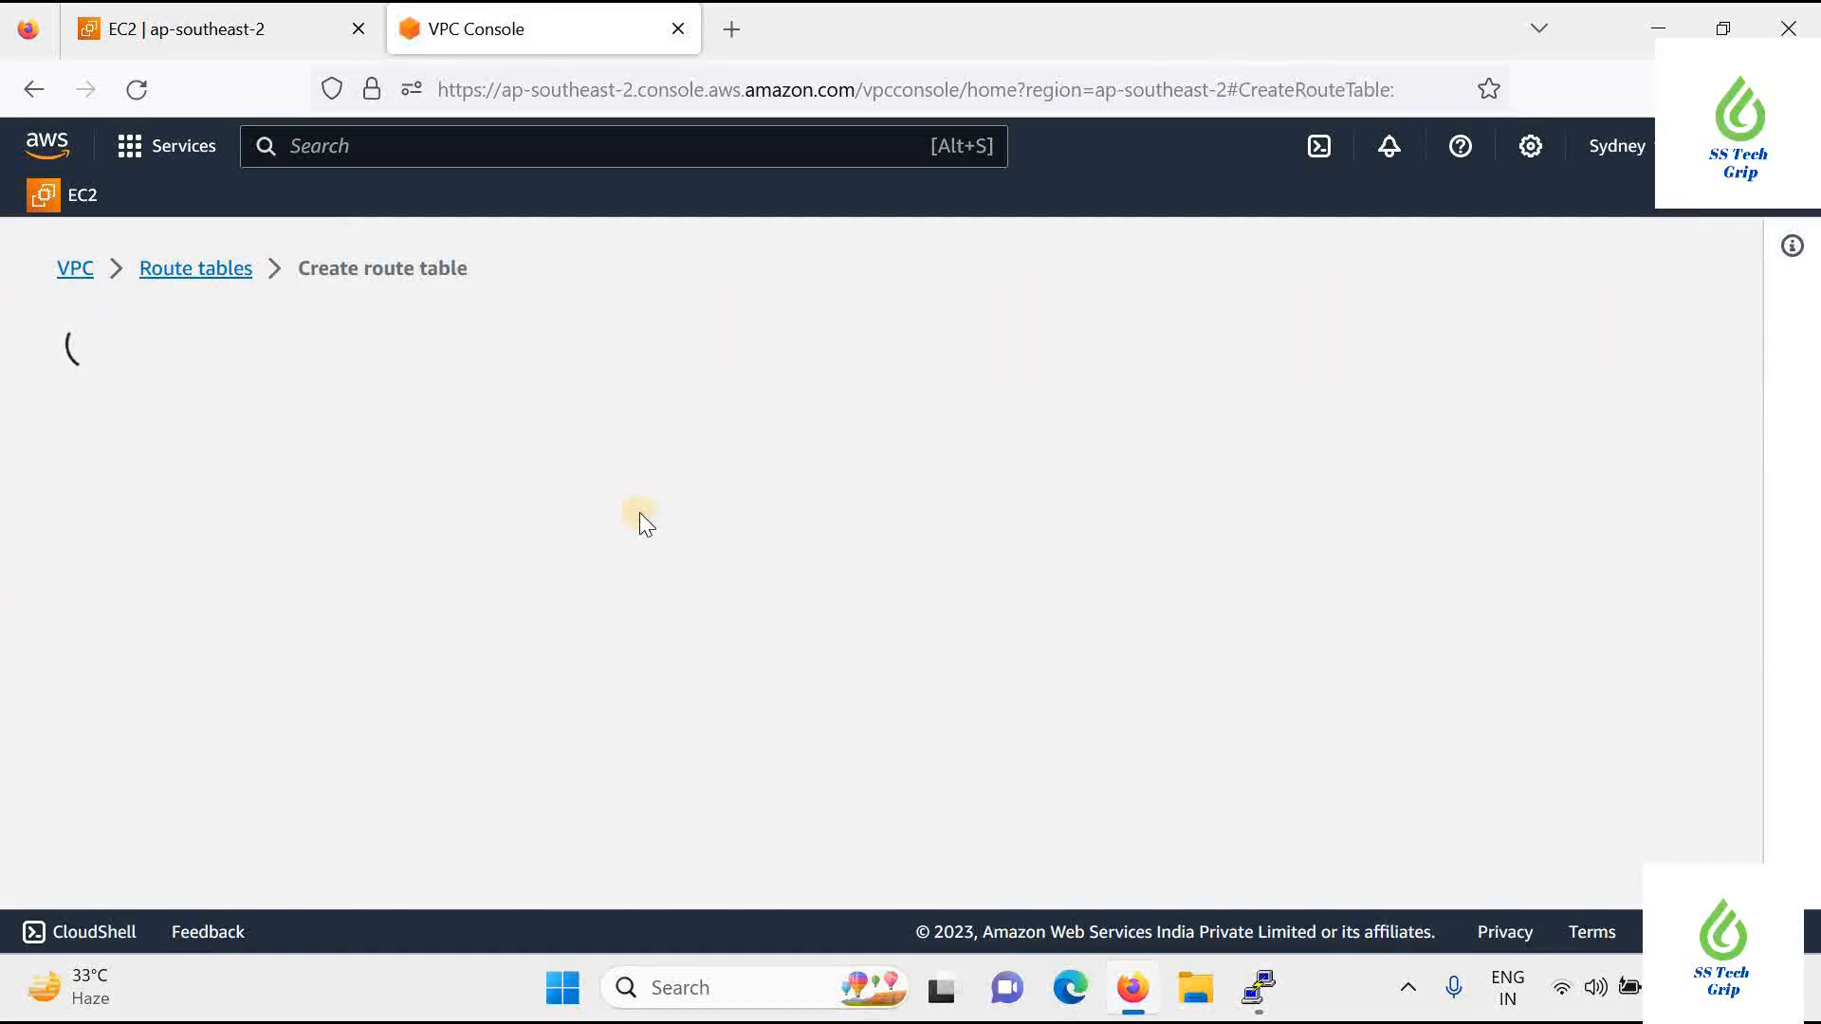
scroll(488, 593, down, 3)
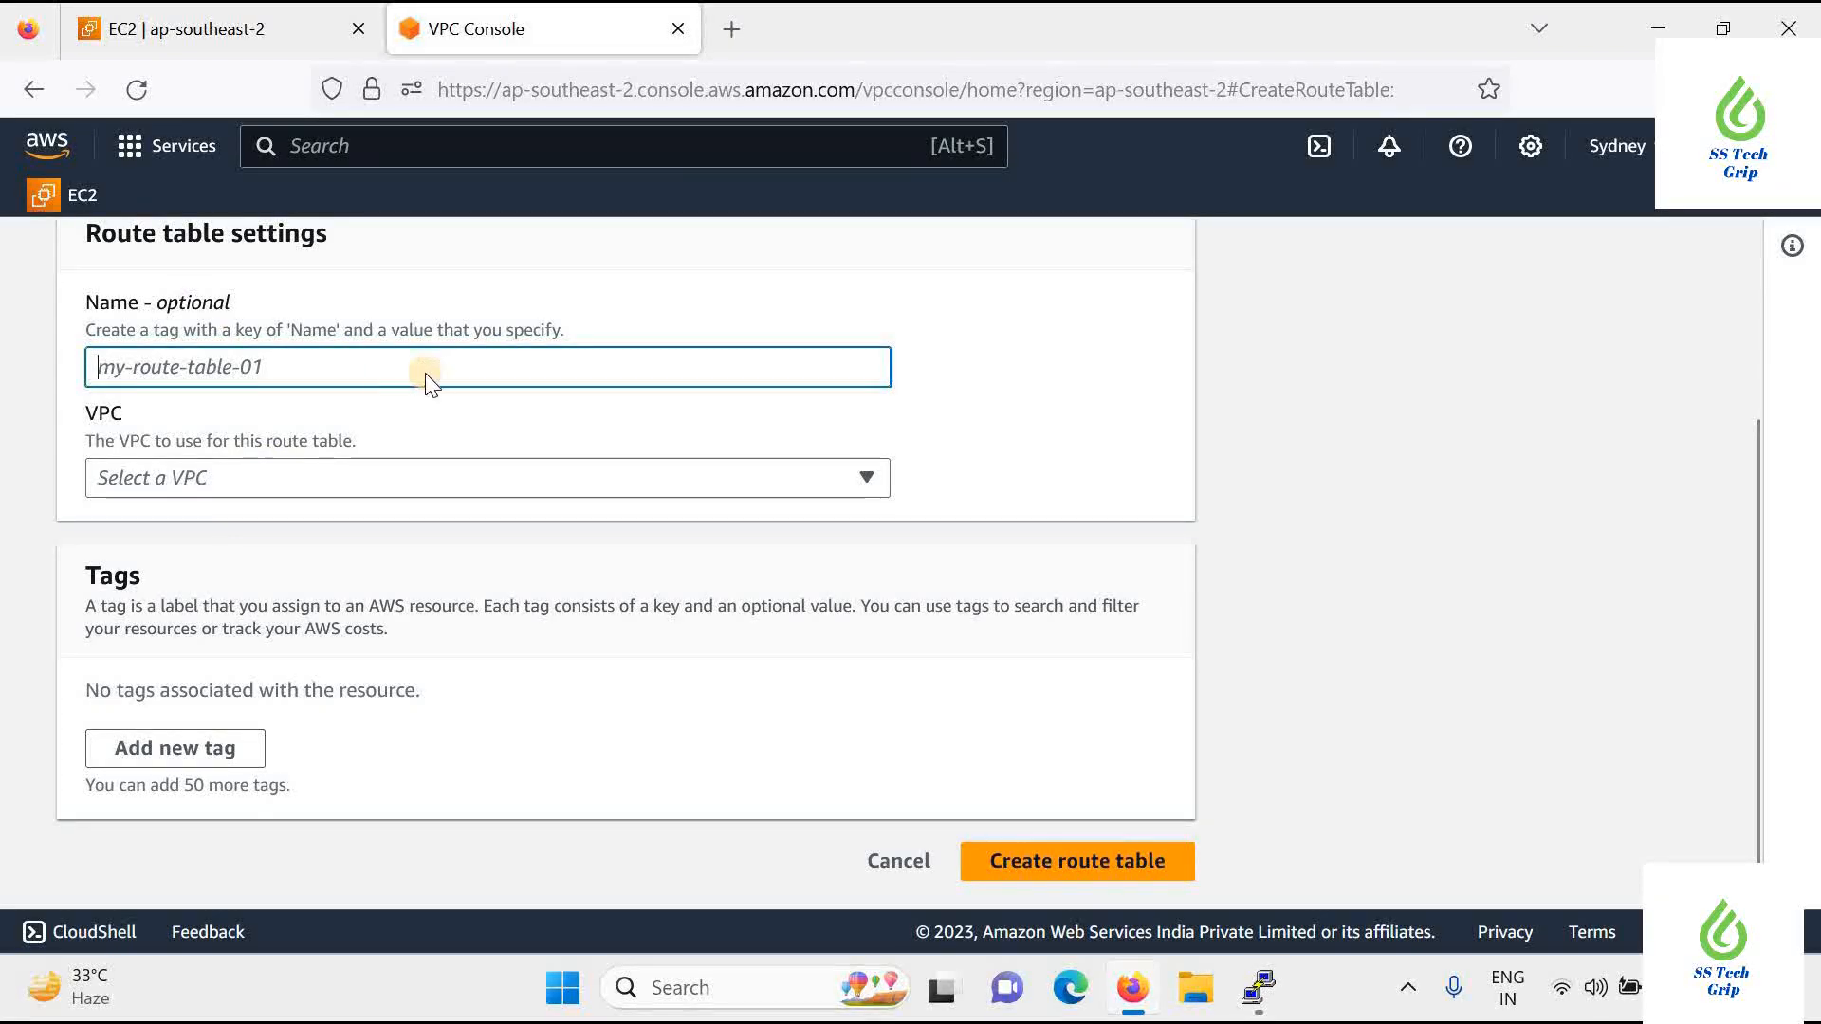
scroll(333, 354, up, 3)
click(194, 270)
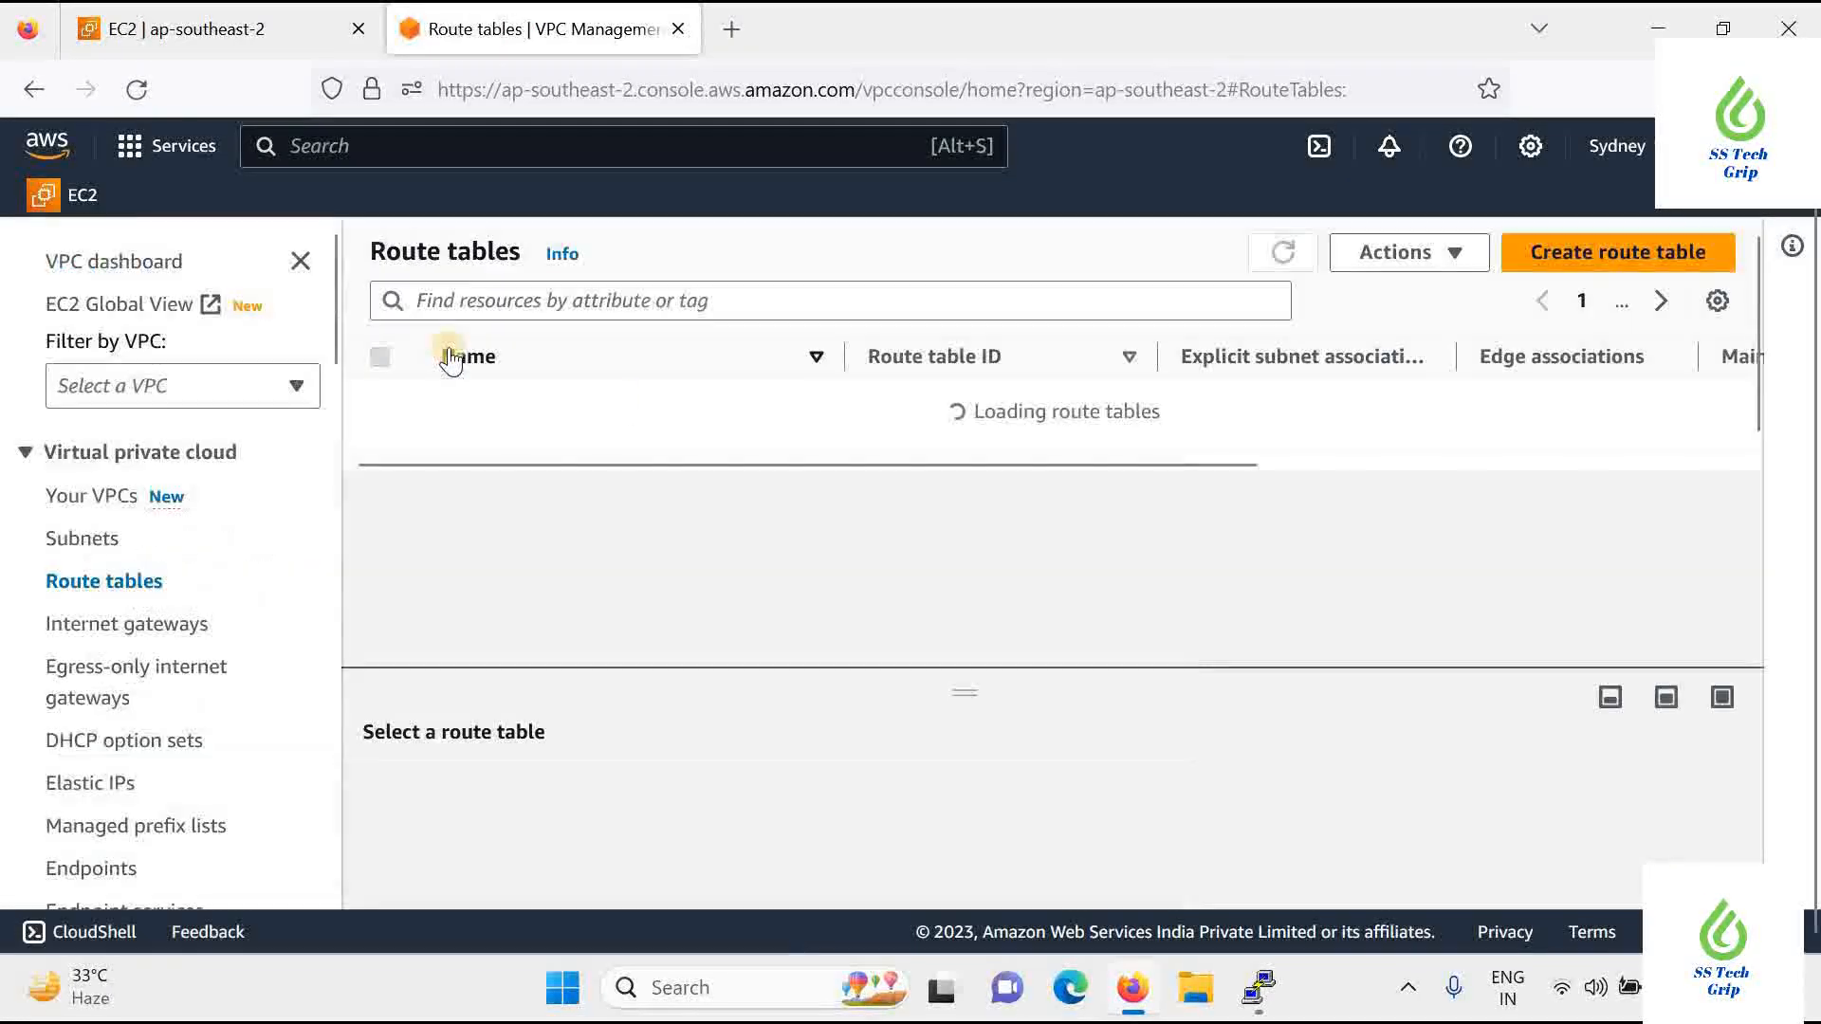
Select the route table that belongs to testvpc and review the actions available for it
drag(667, 484, 1204, 512)
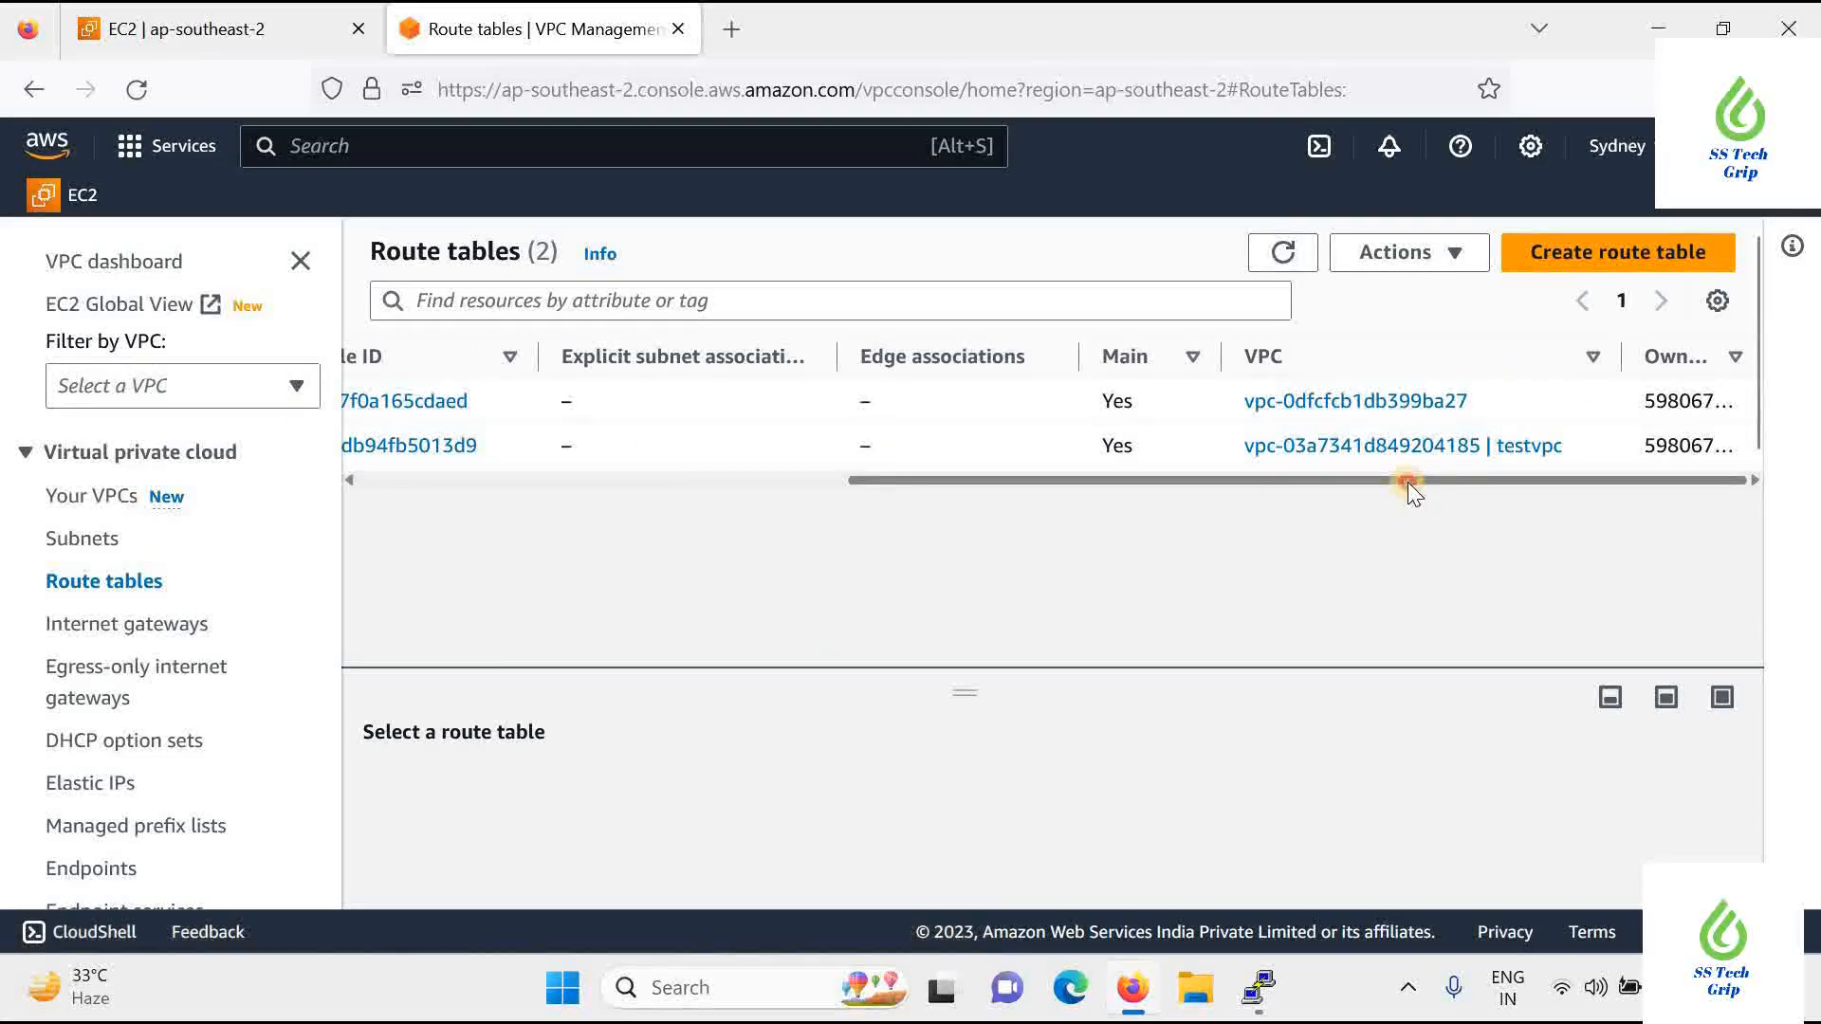
drag(1476, 480, 838, 521)
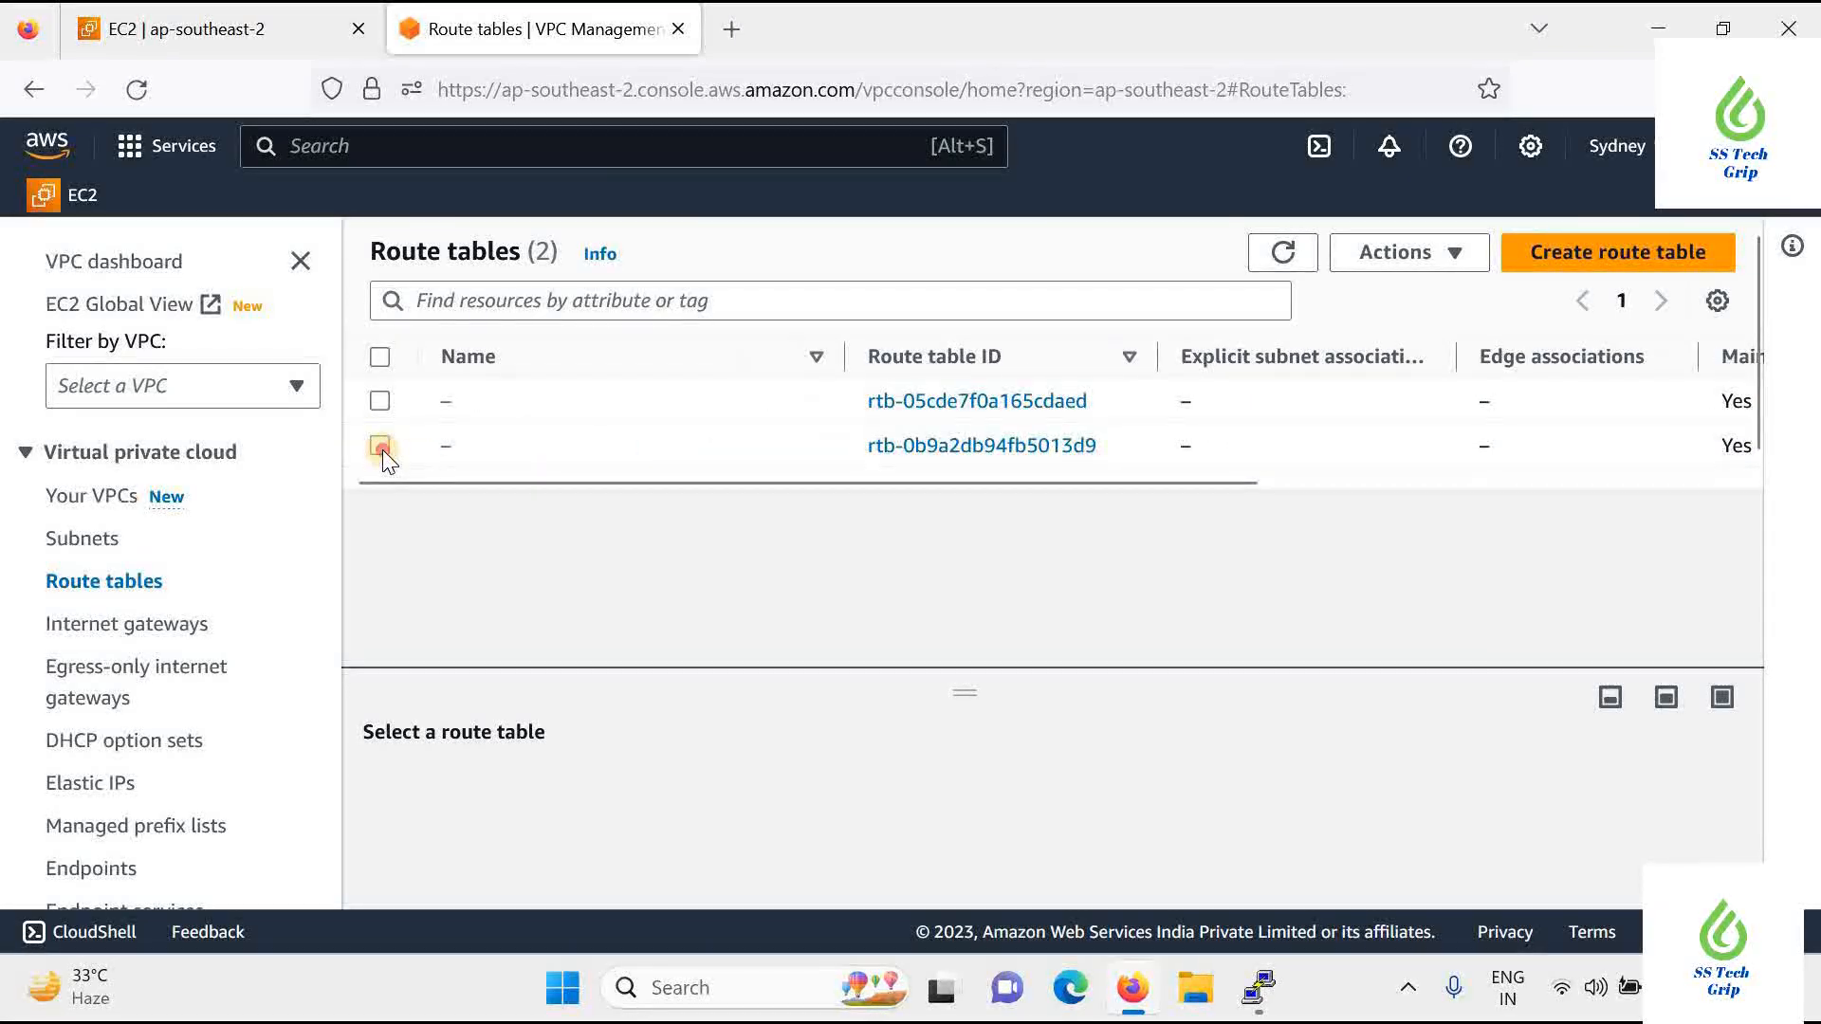
click(588, 451)
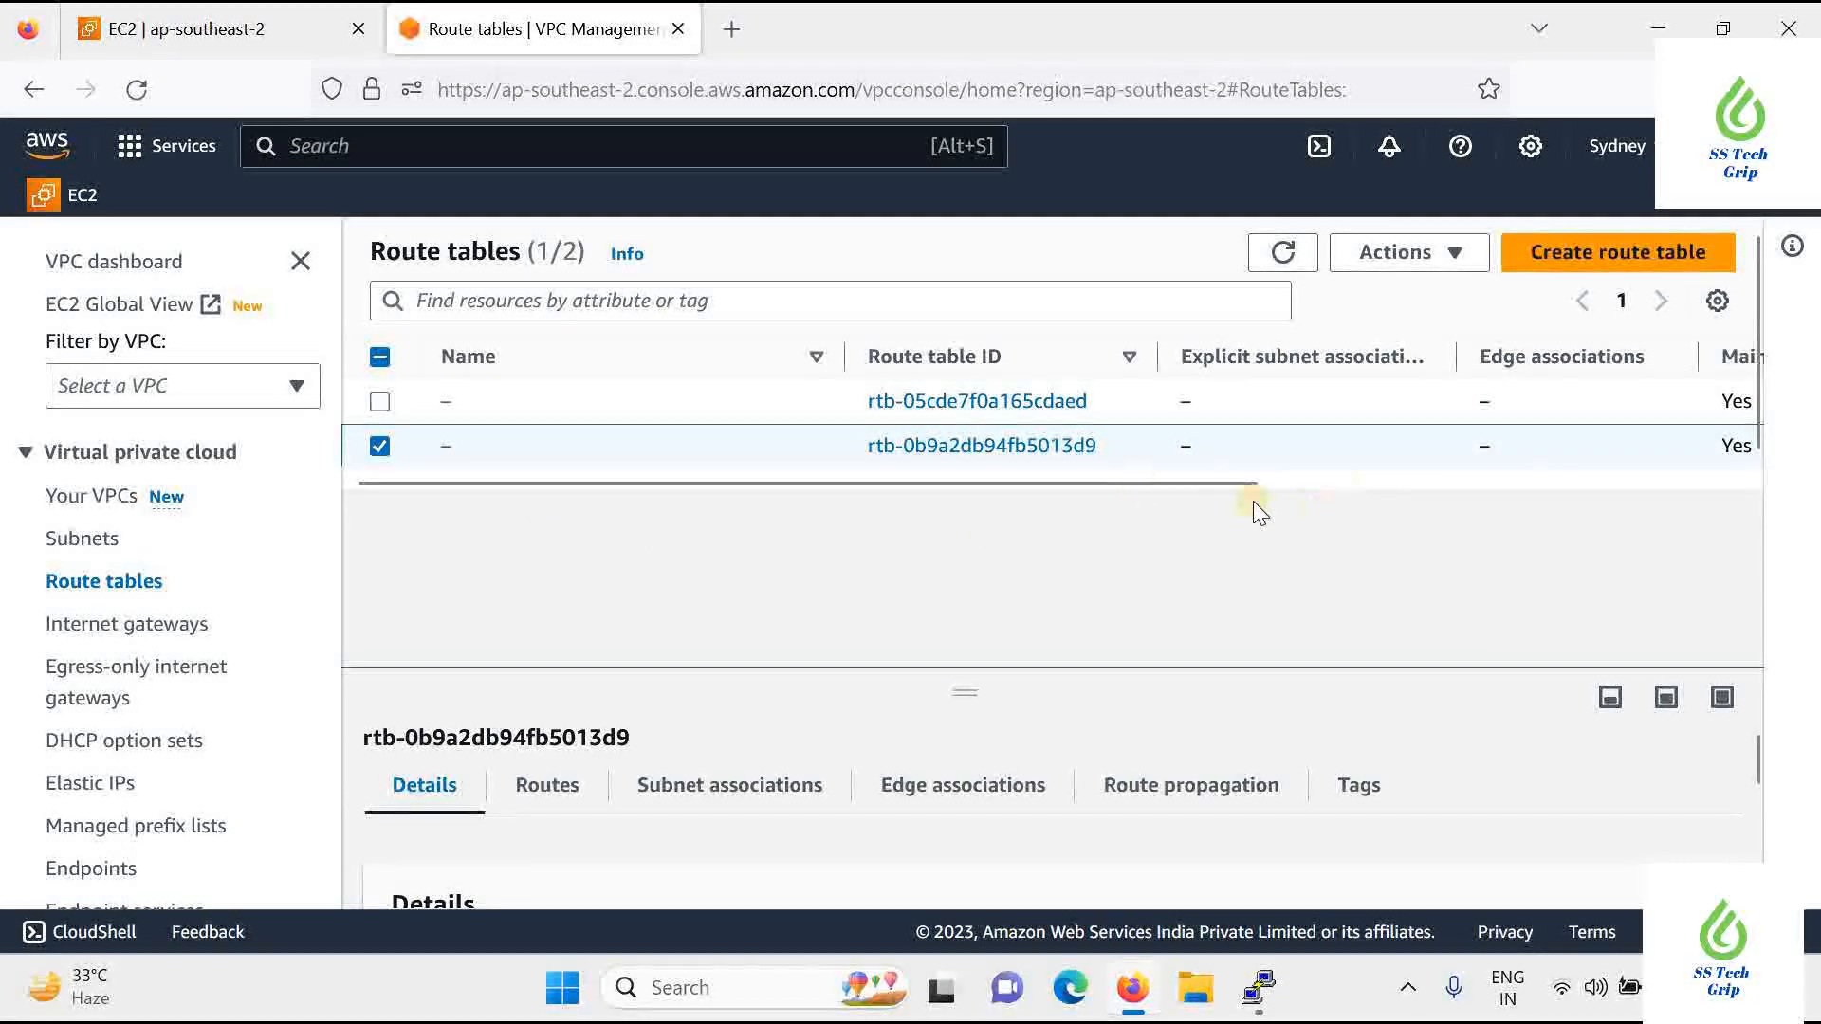
drag(1248, 488, 1670, 512)
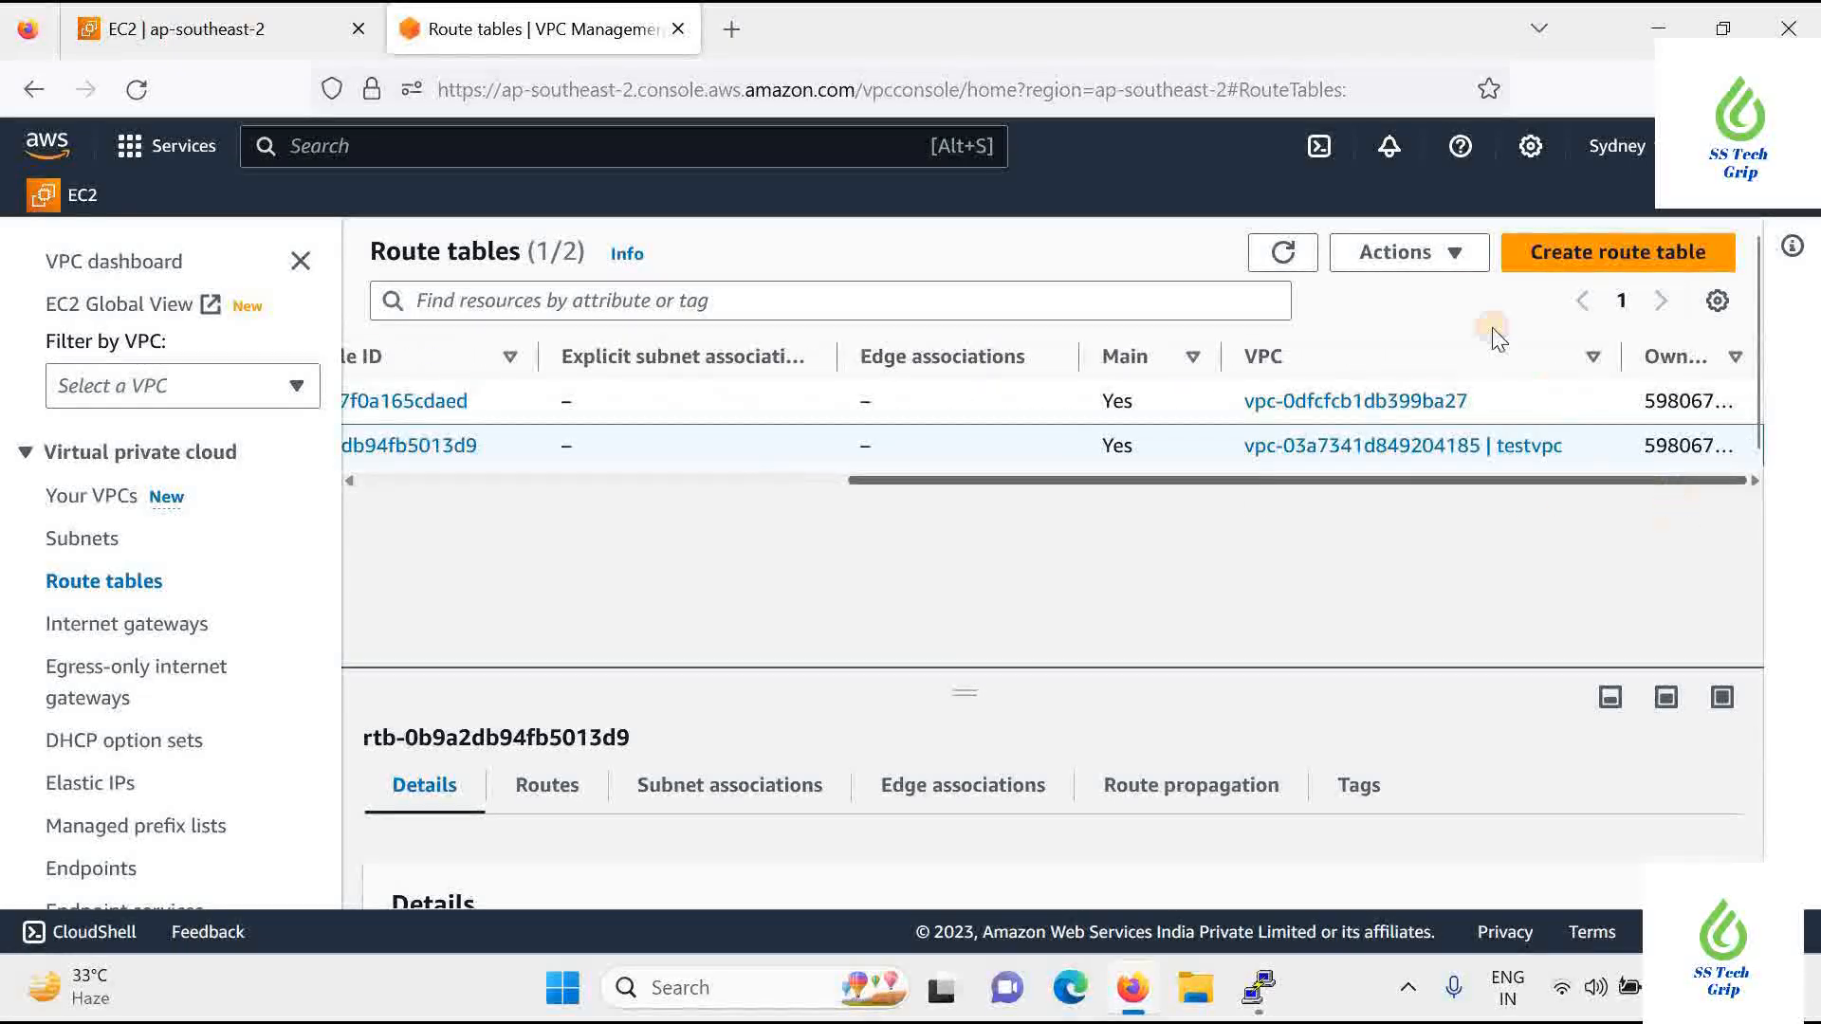
click(1402, 252)
scroll(793, 516, left, 5)
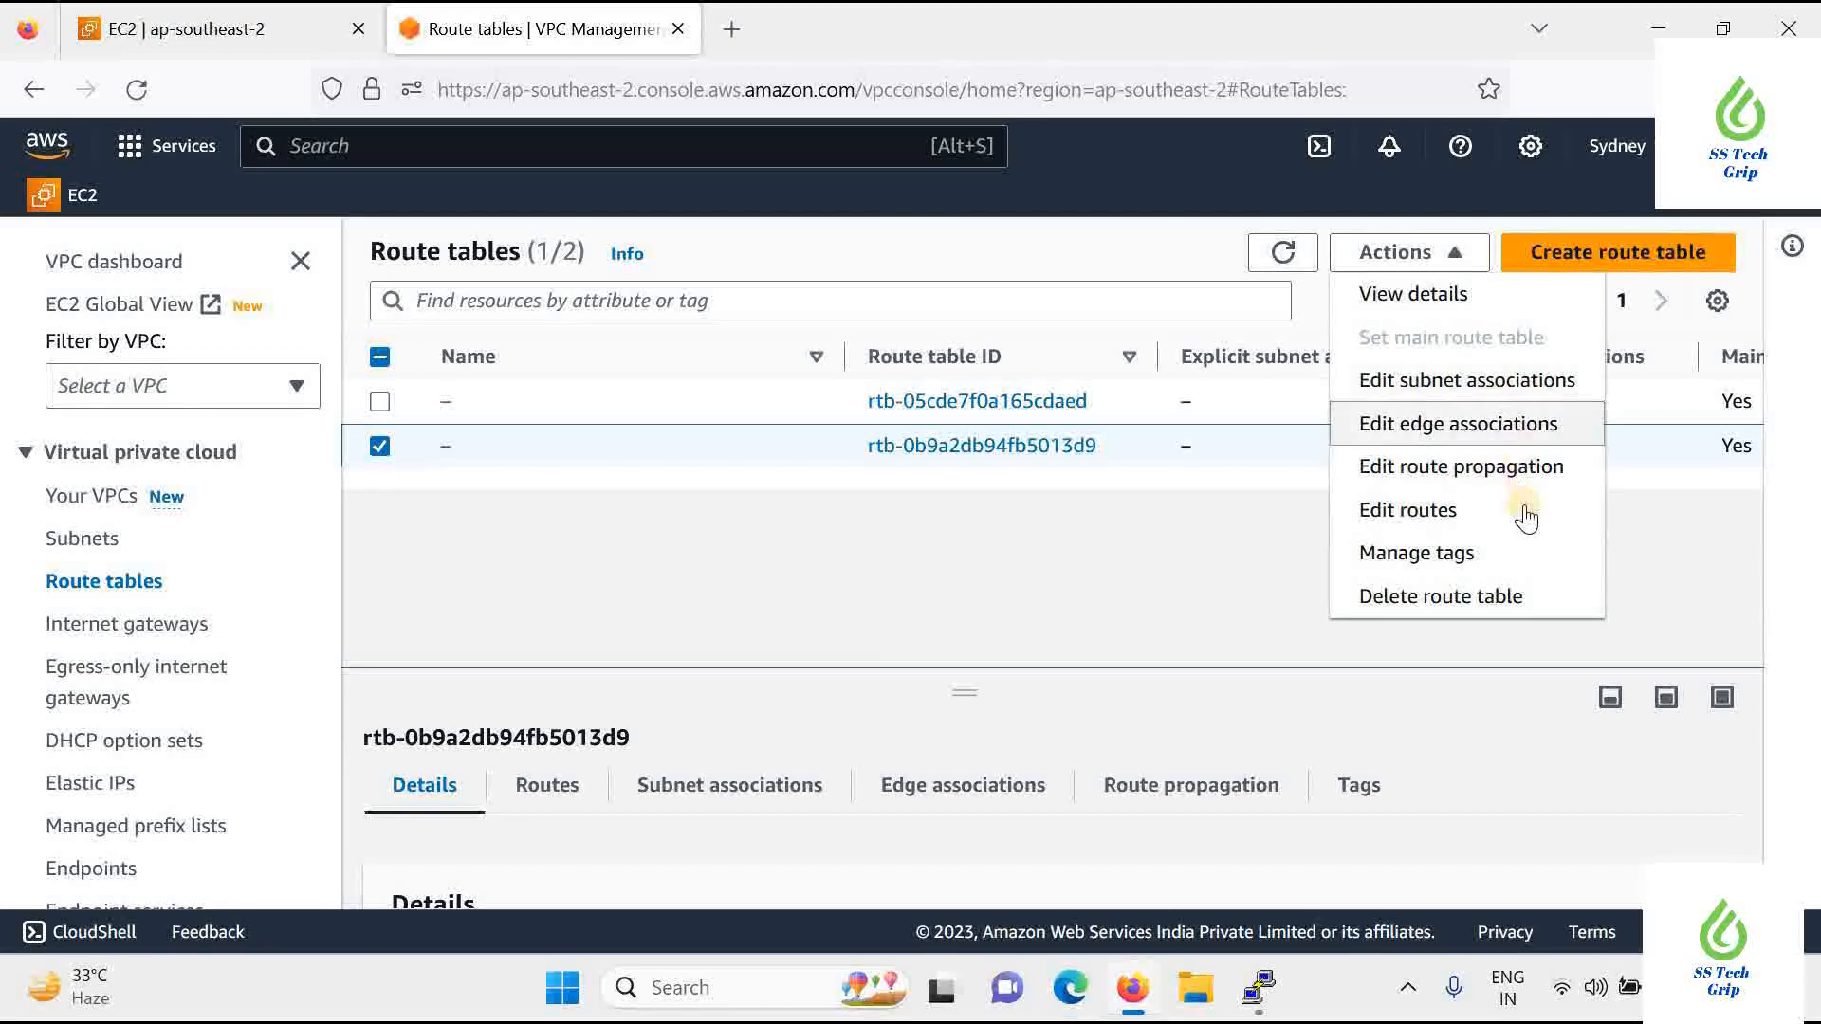
click(1179, 521)
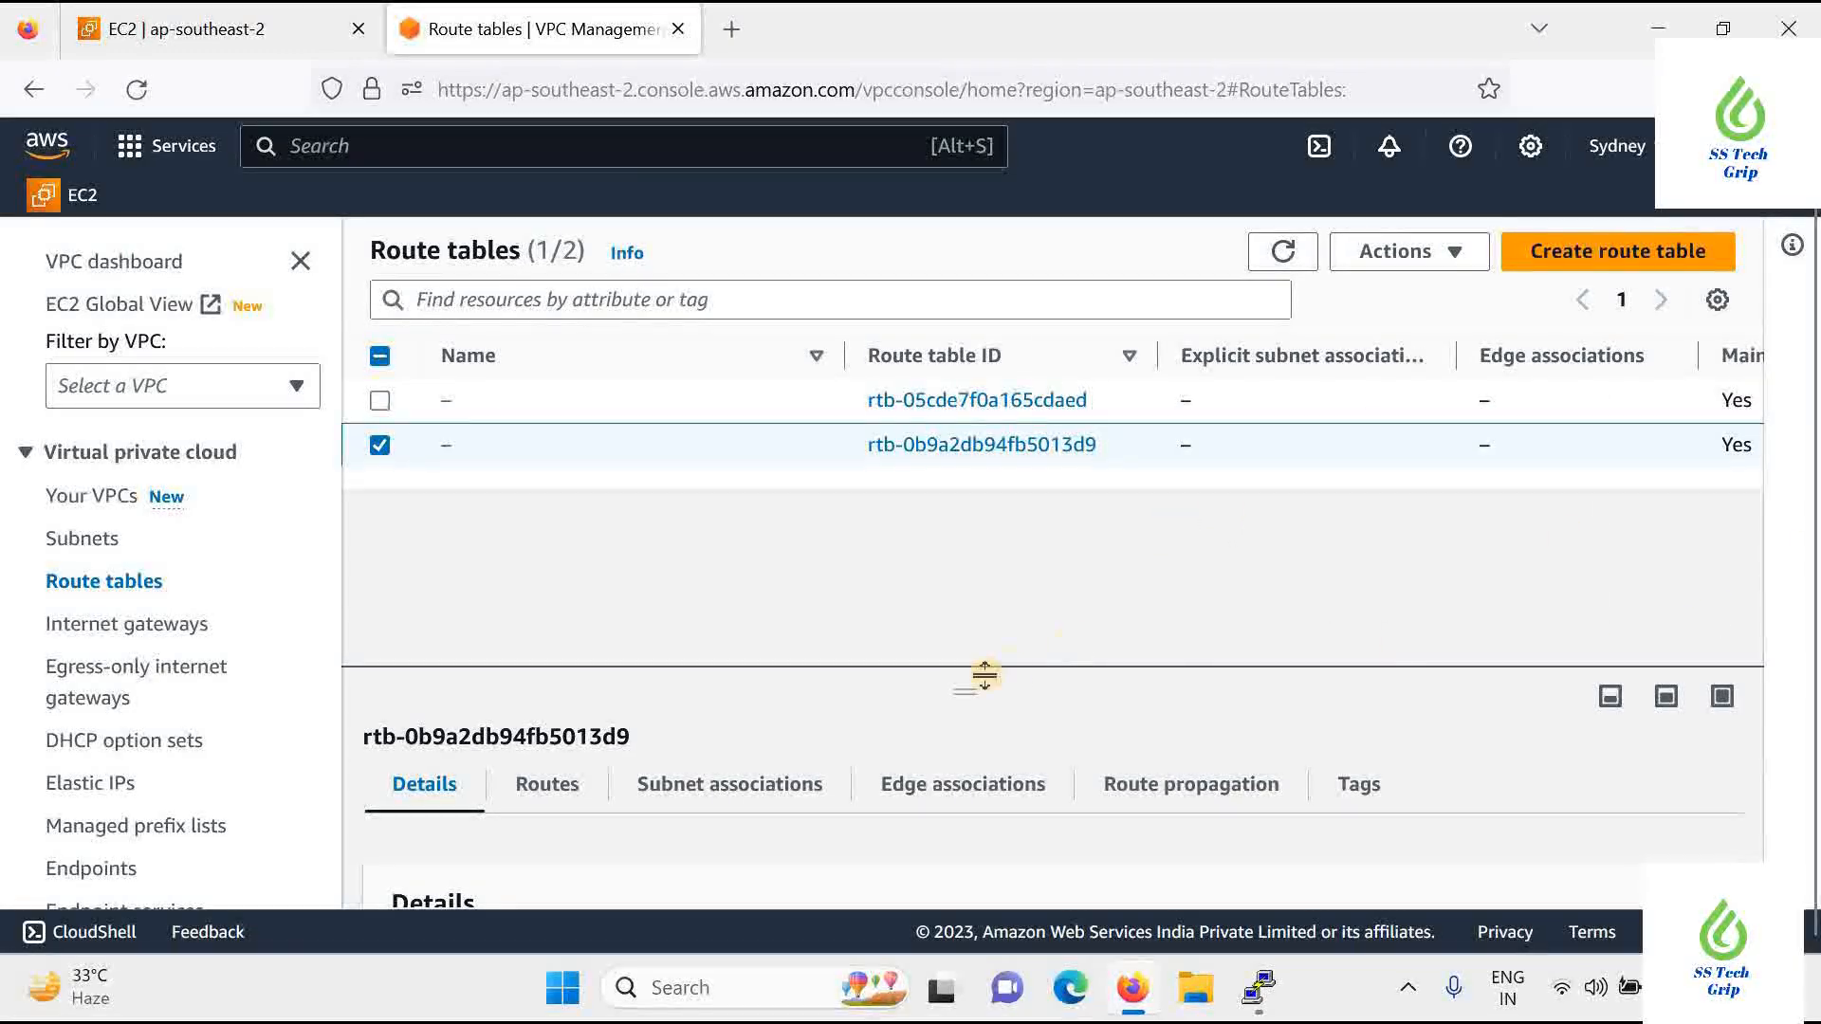
Enlarge the details area of the testvpc route table and examine its details and routes
drag(985, 664, 1028, 439)
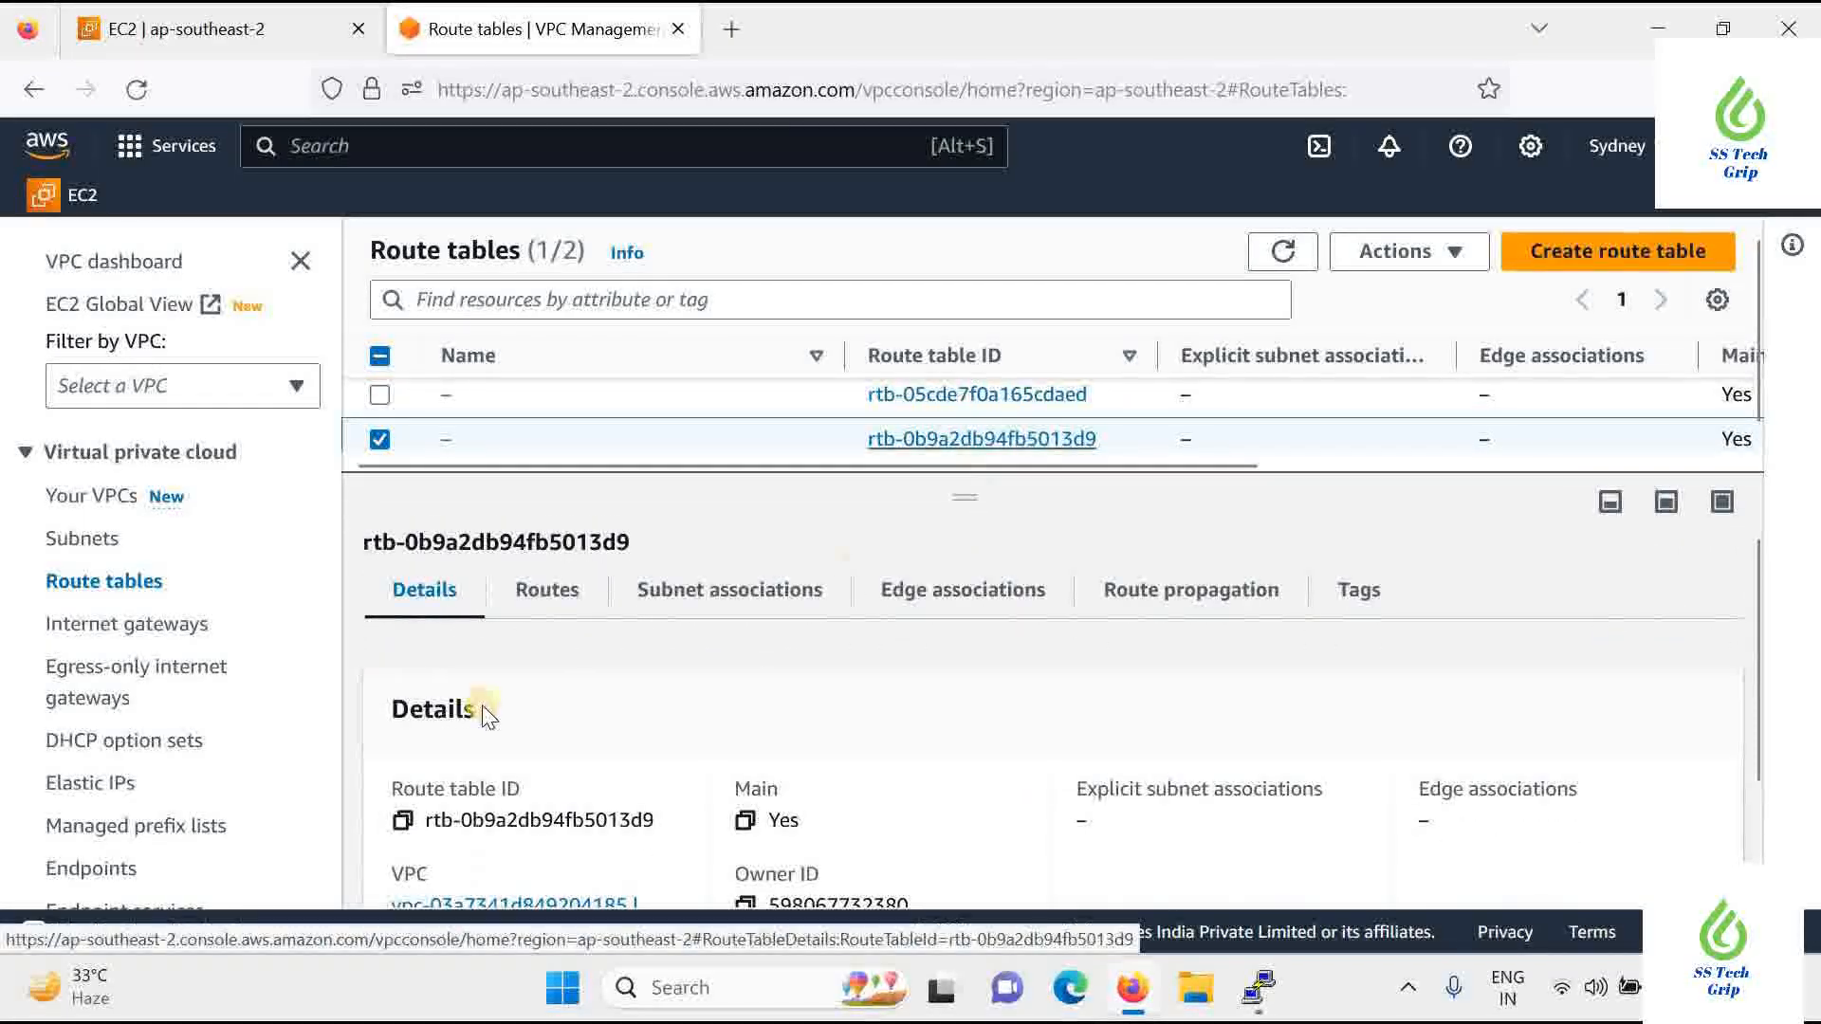
scroll(643, 735, down, 2)
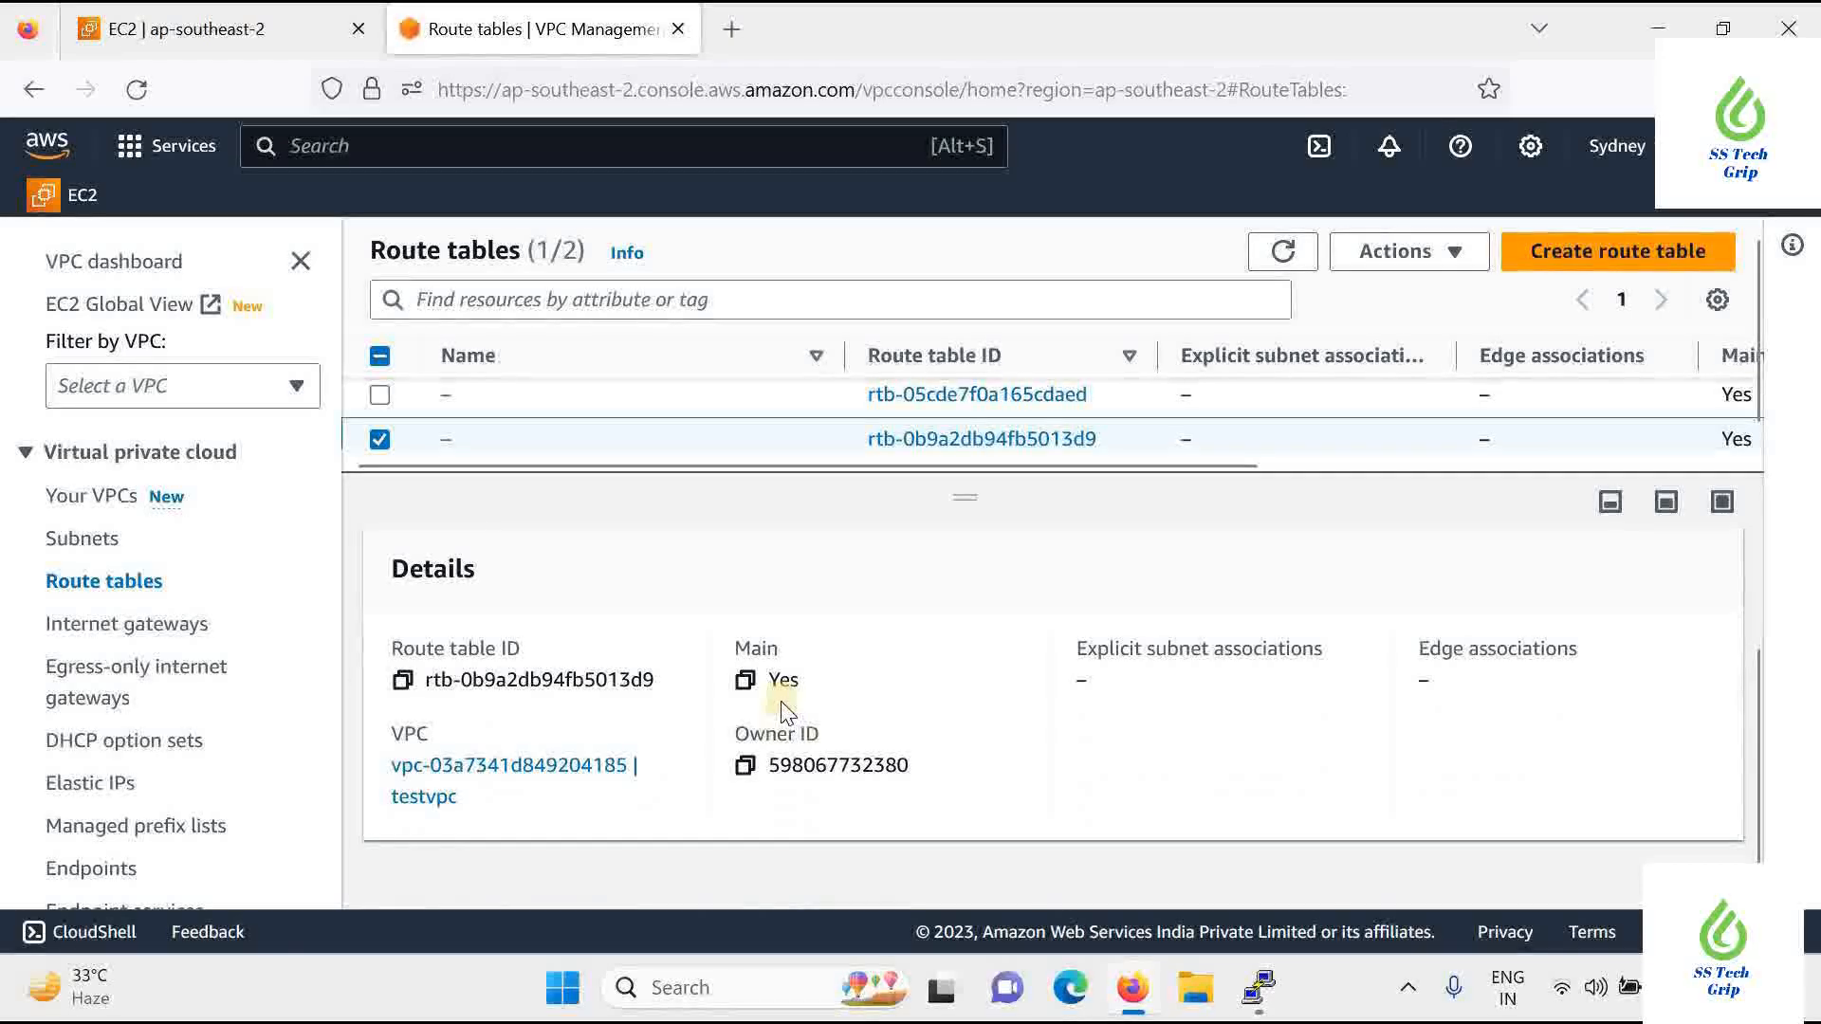
scroll(800, 687, up, 2)
click(547, 589)
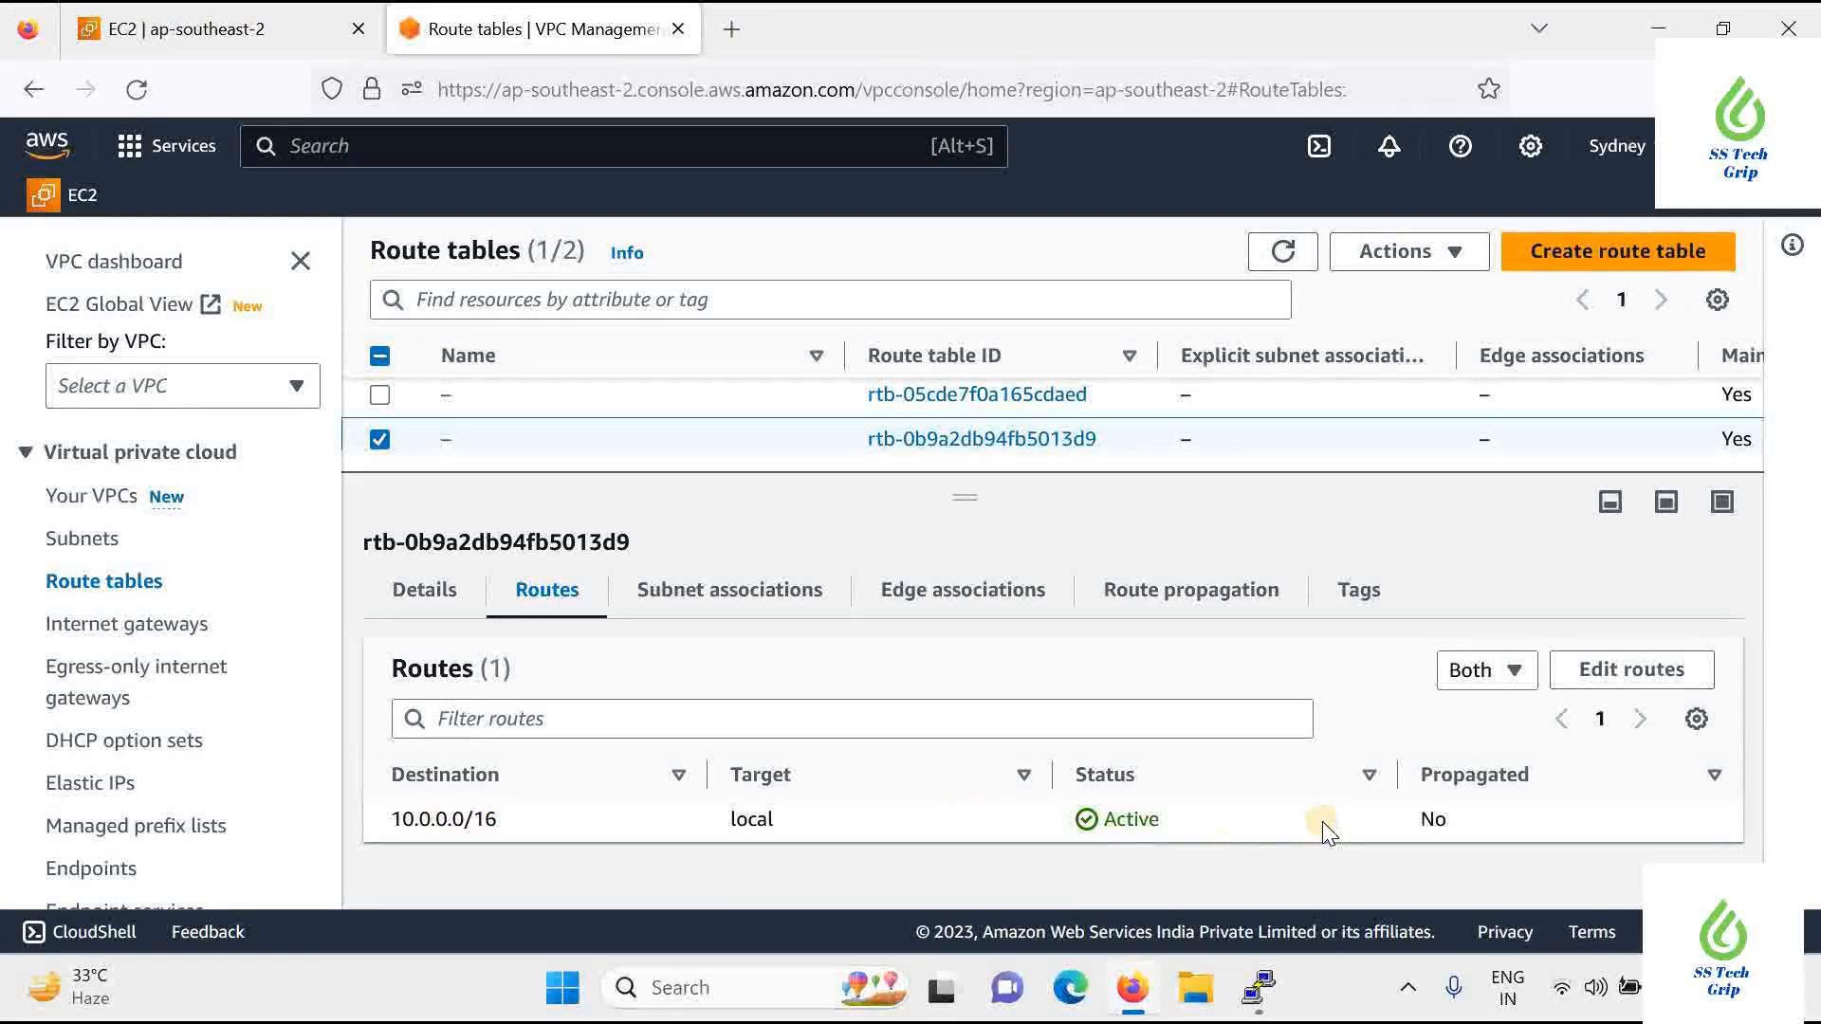
Explicitly associate vpcsubnet1 and vpcsubnet2 with the testvpc route table and save the associations
click(784, 605)
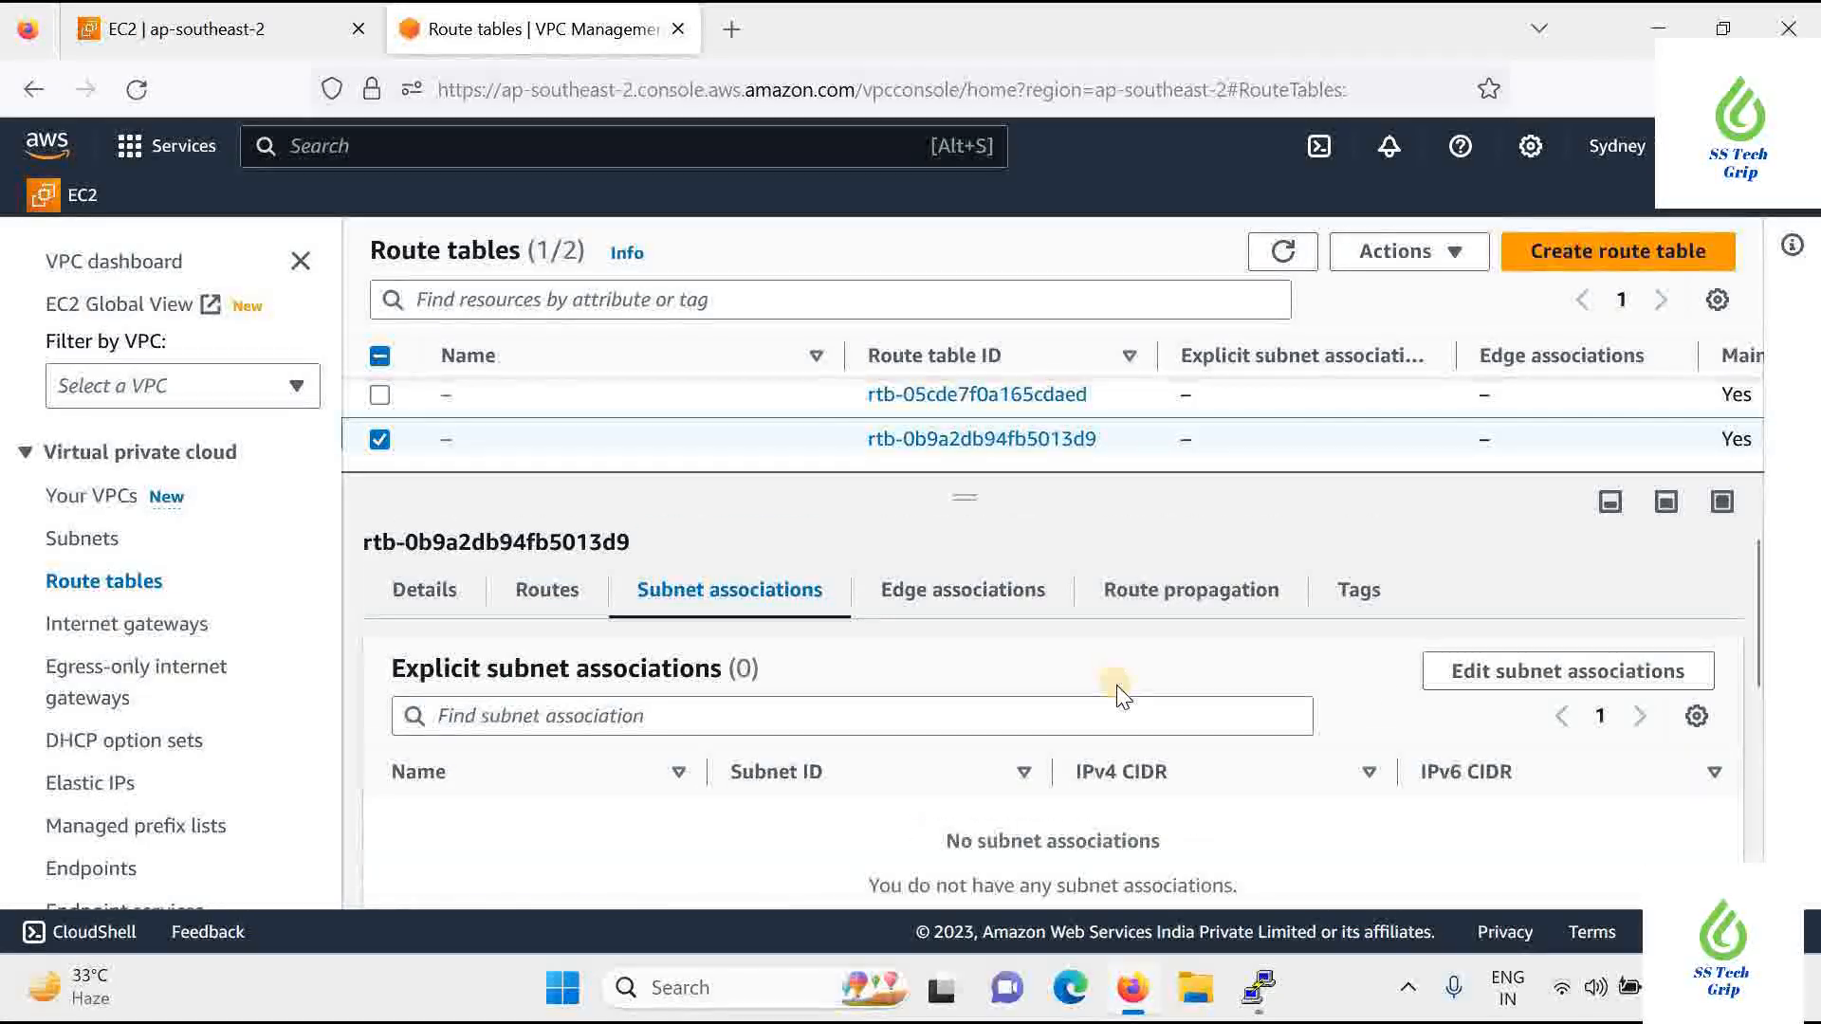
scroll(1113, 674, down, 3)
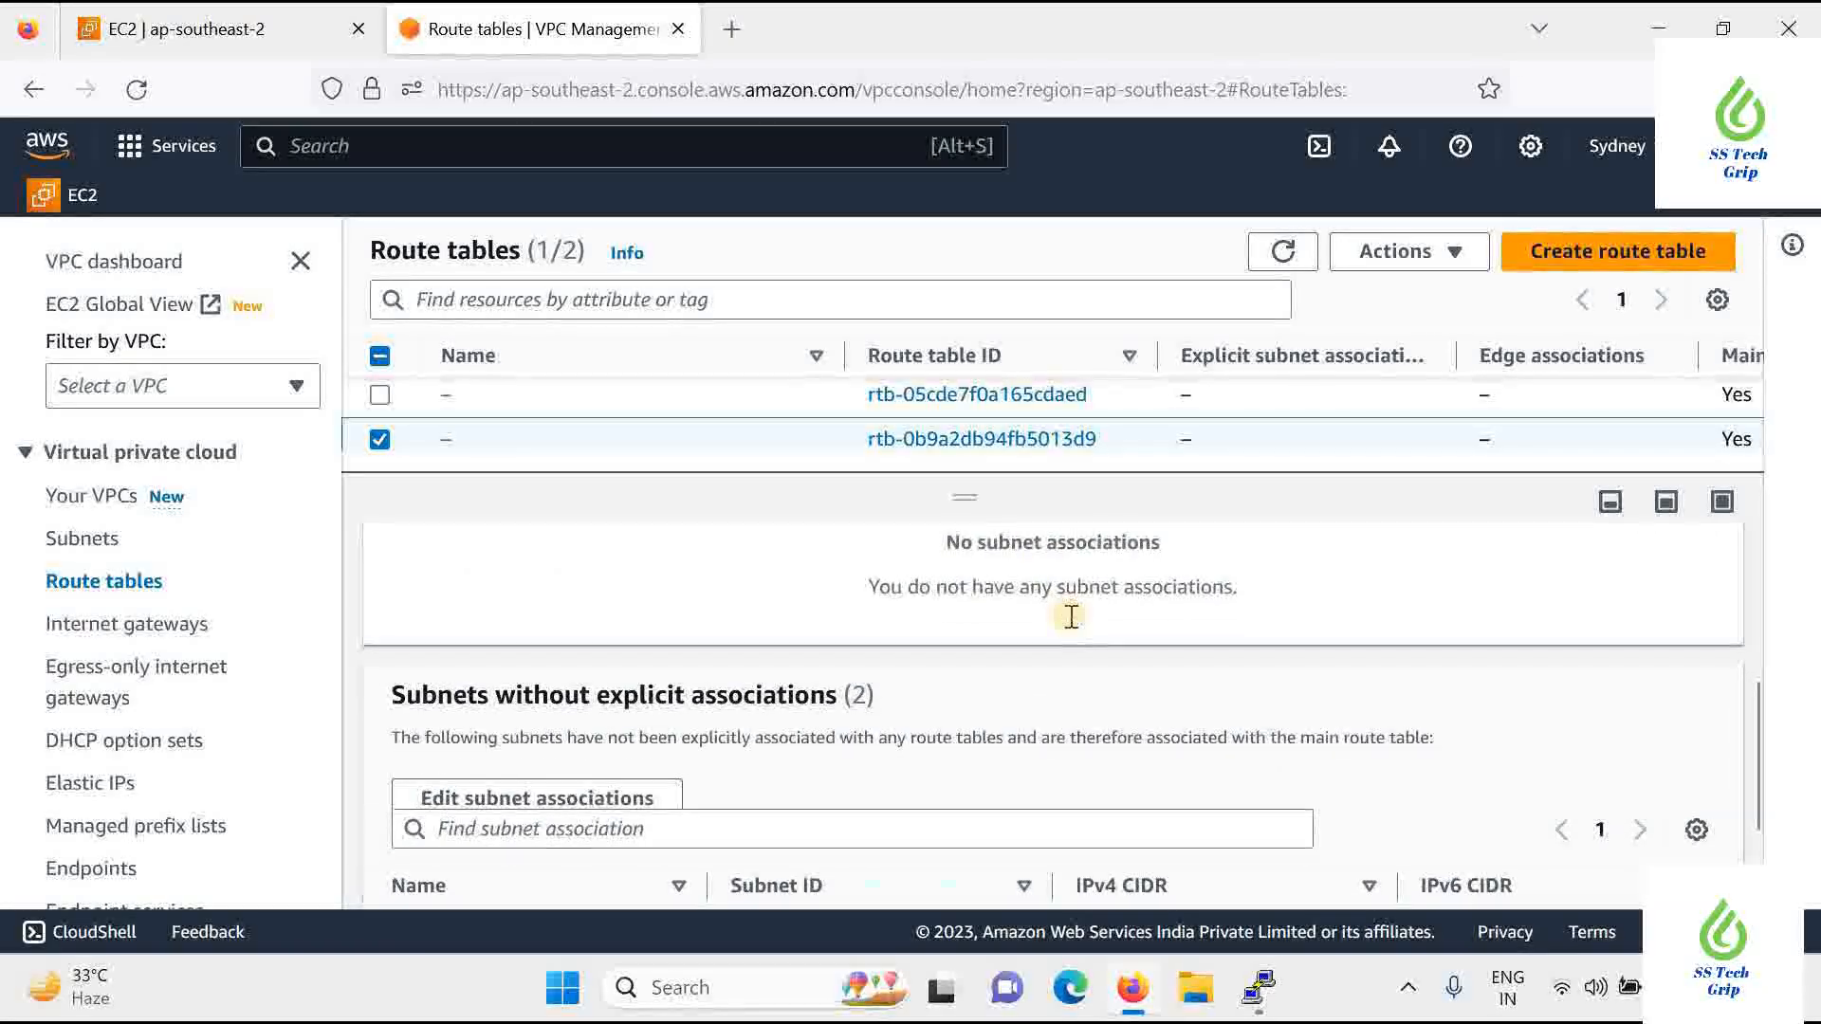
scroll(1071, 617, down, 2)
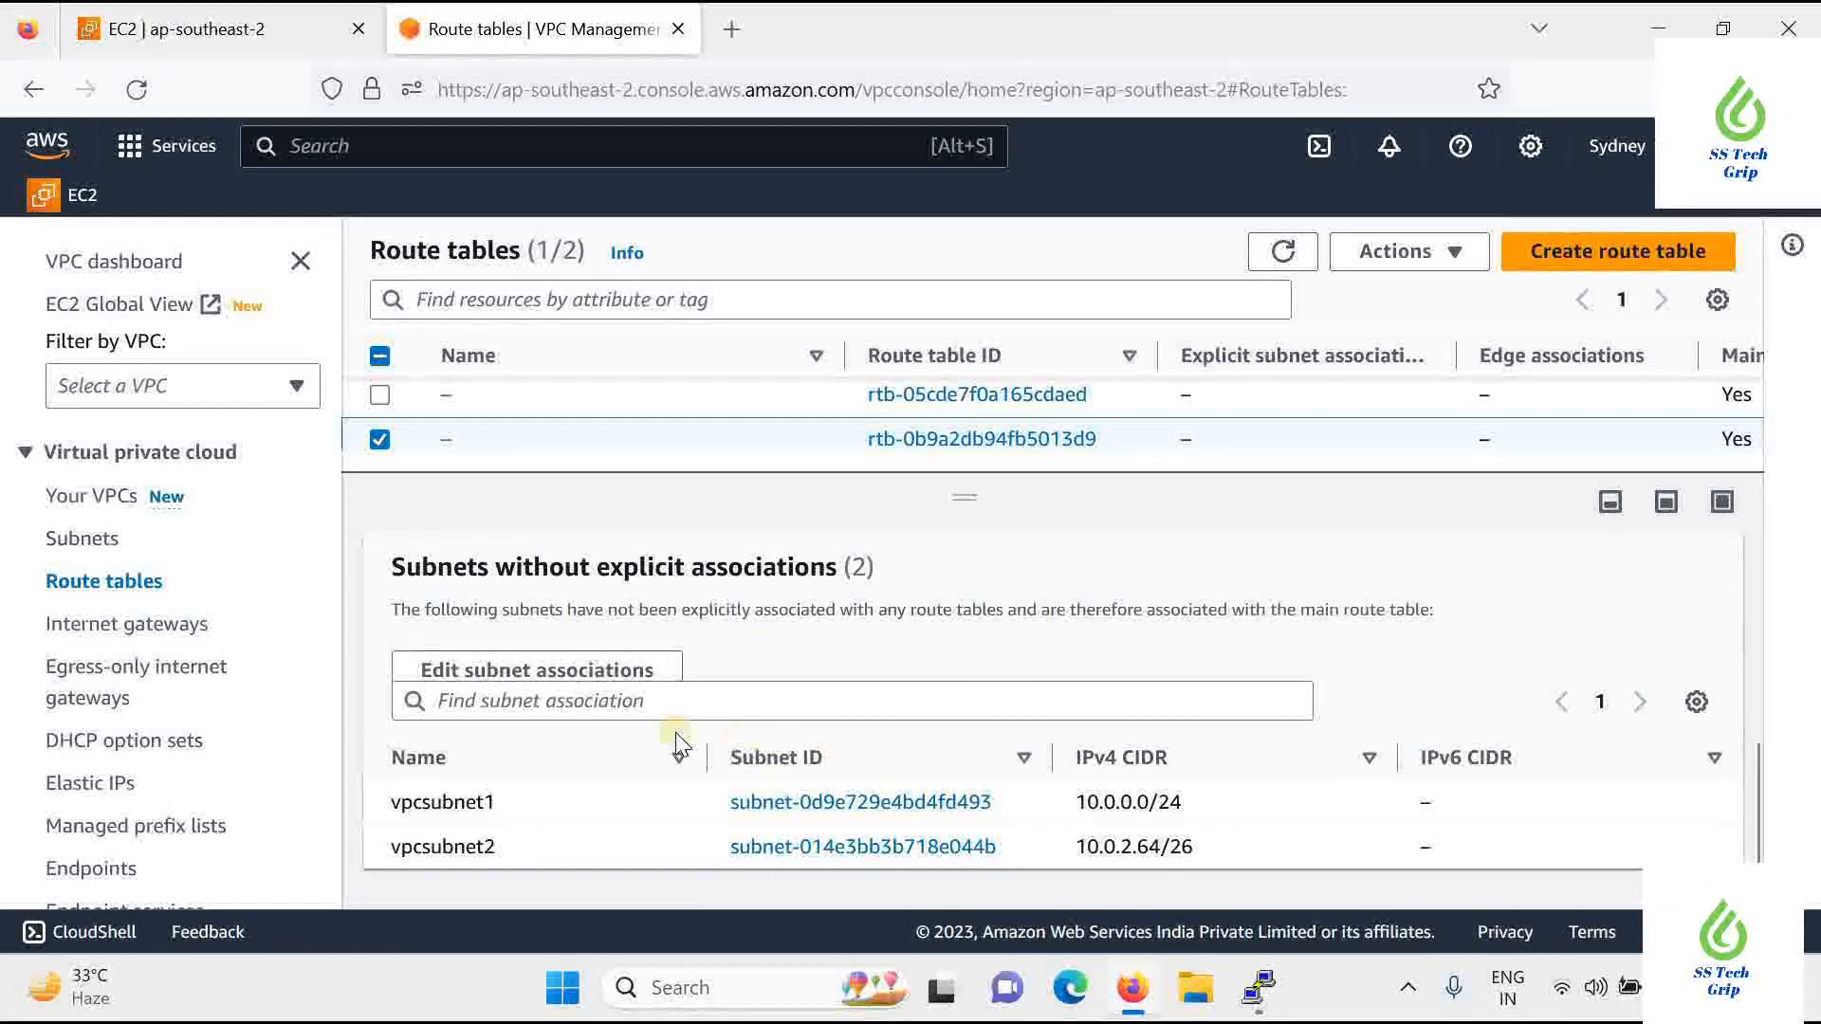
click(600, 671)
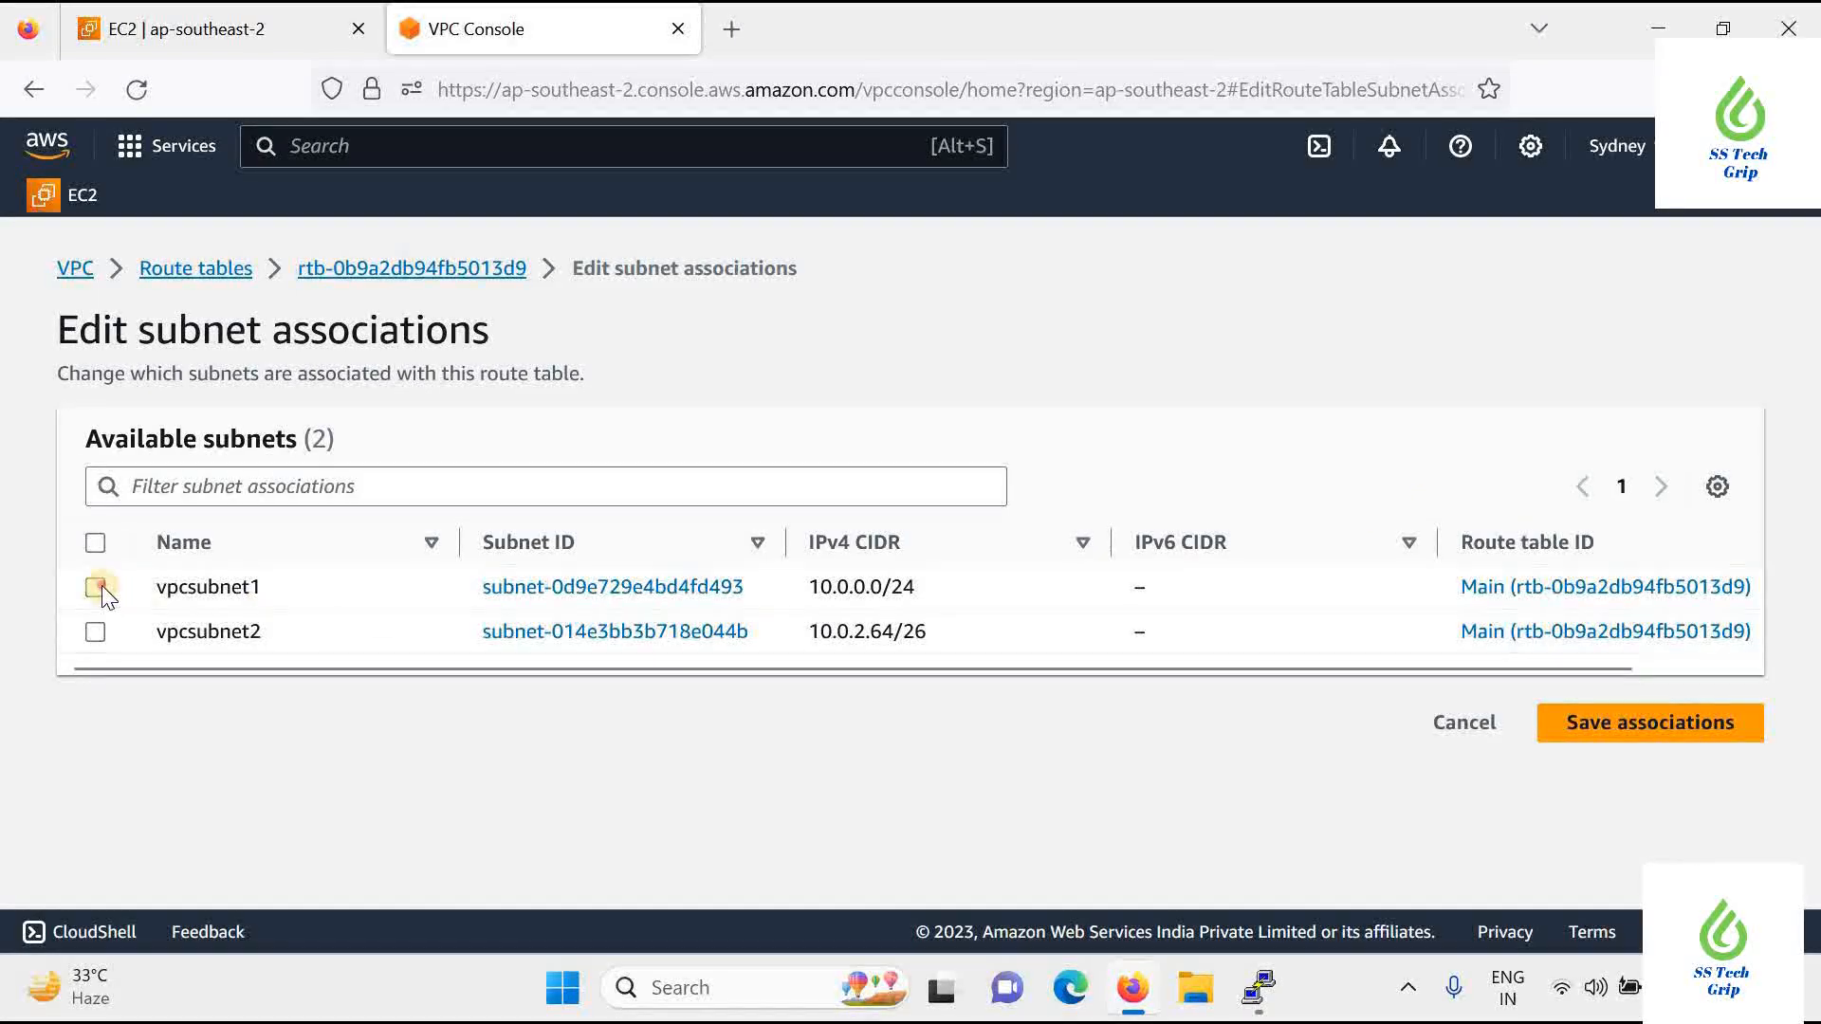
click(96, 588)
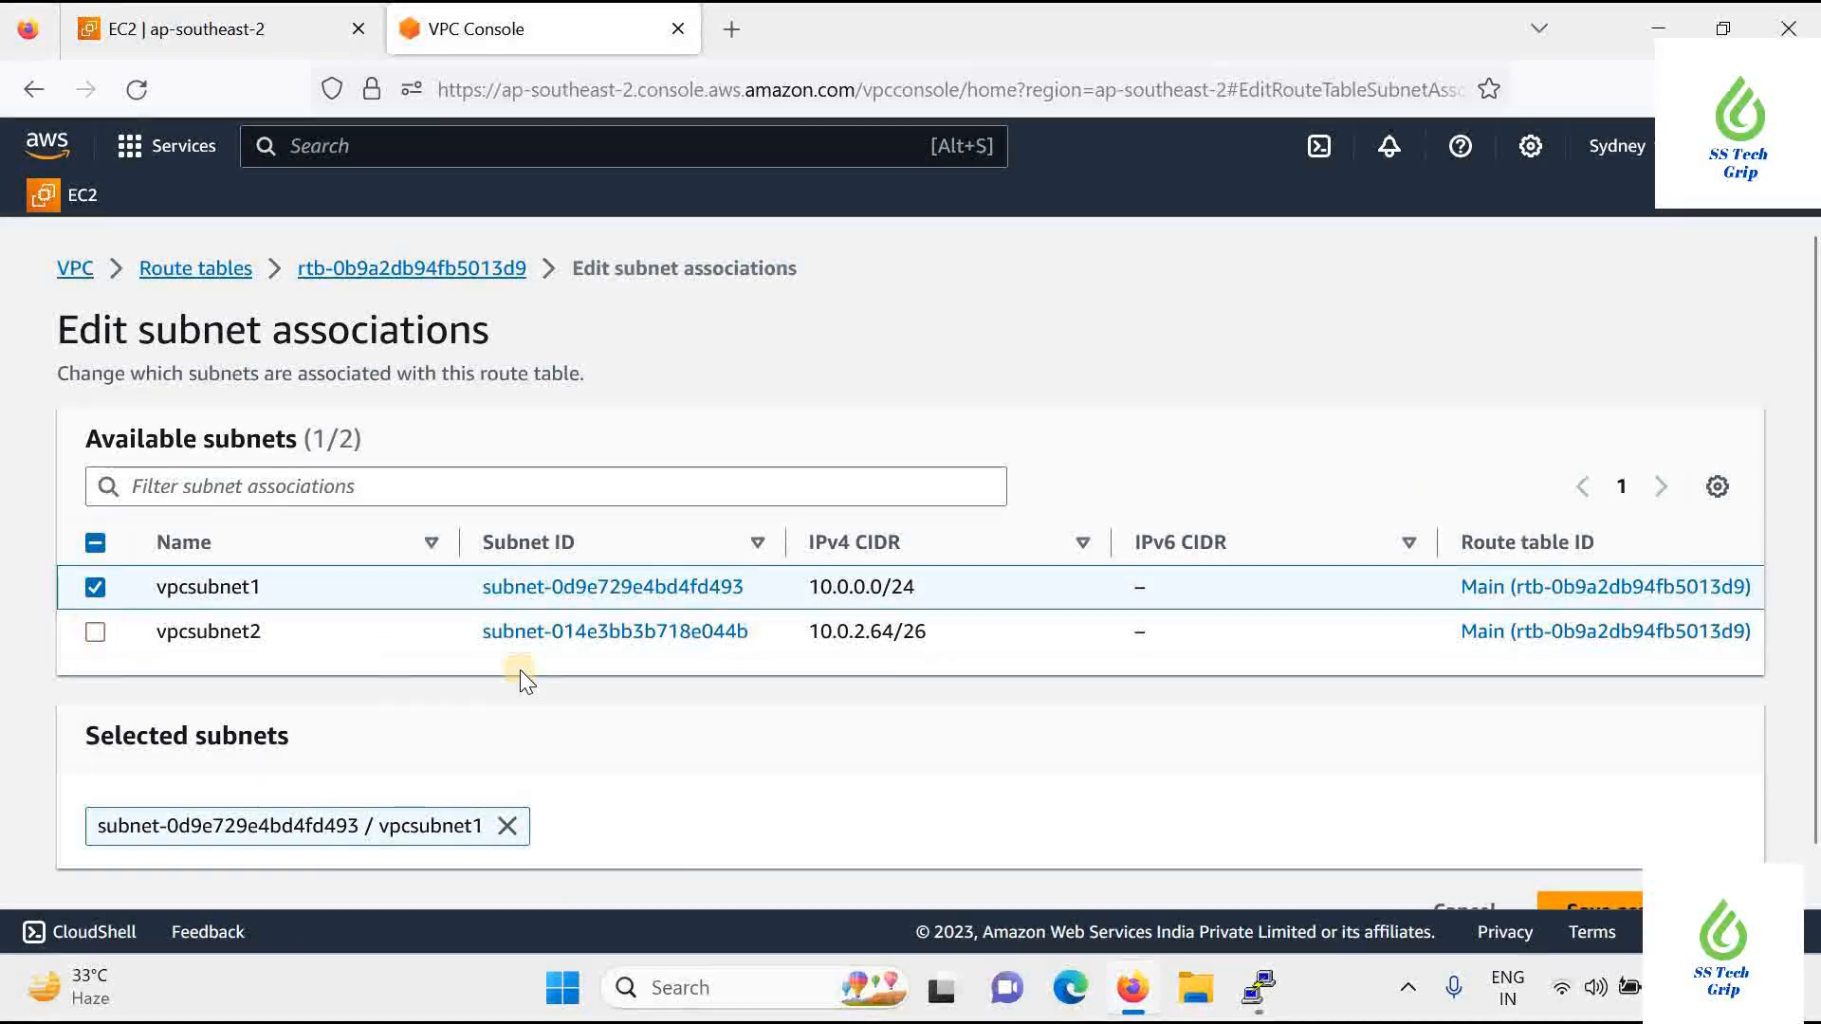
click(390, 634)
scroll(1434, 878, down, 1)
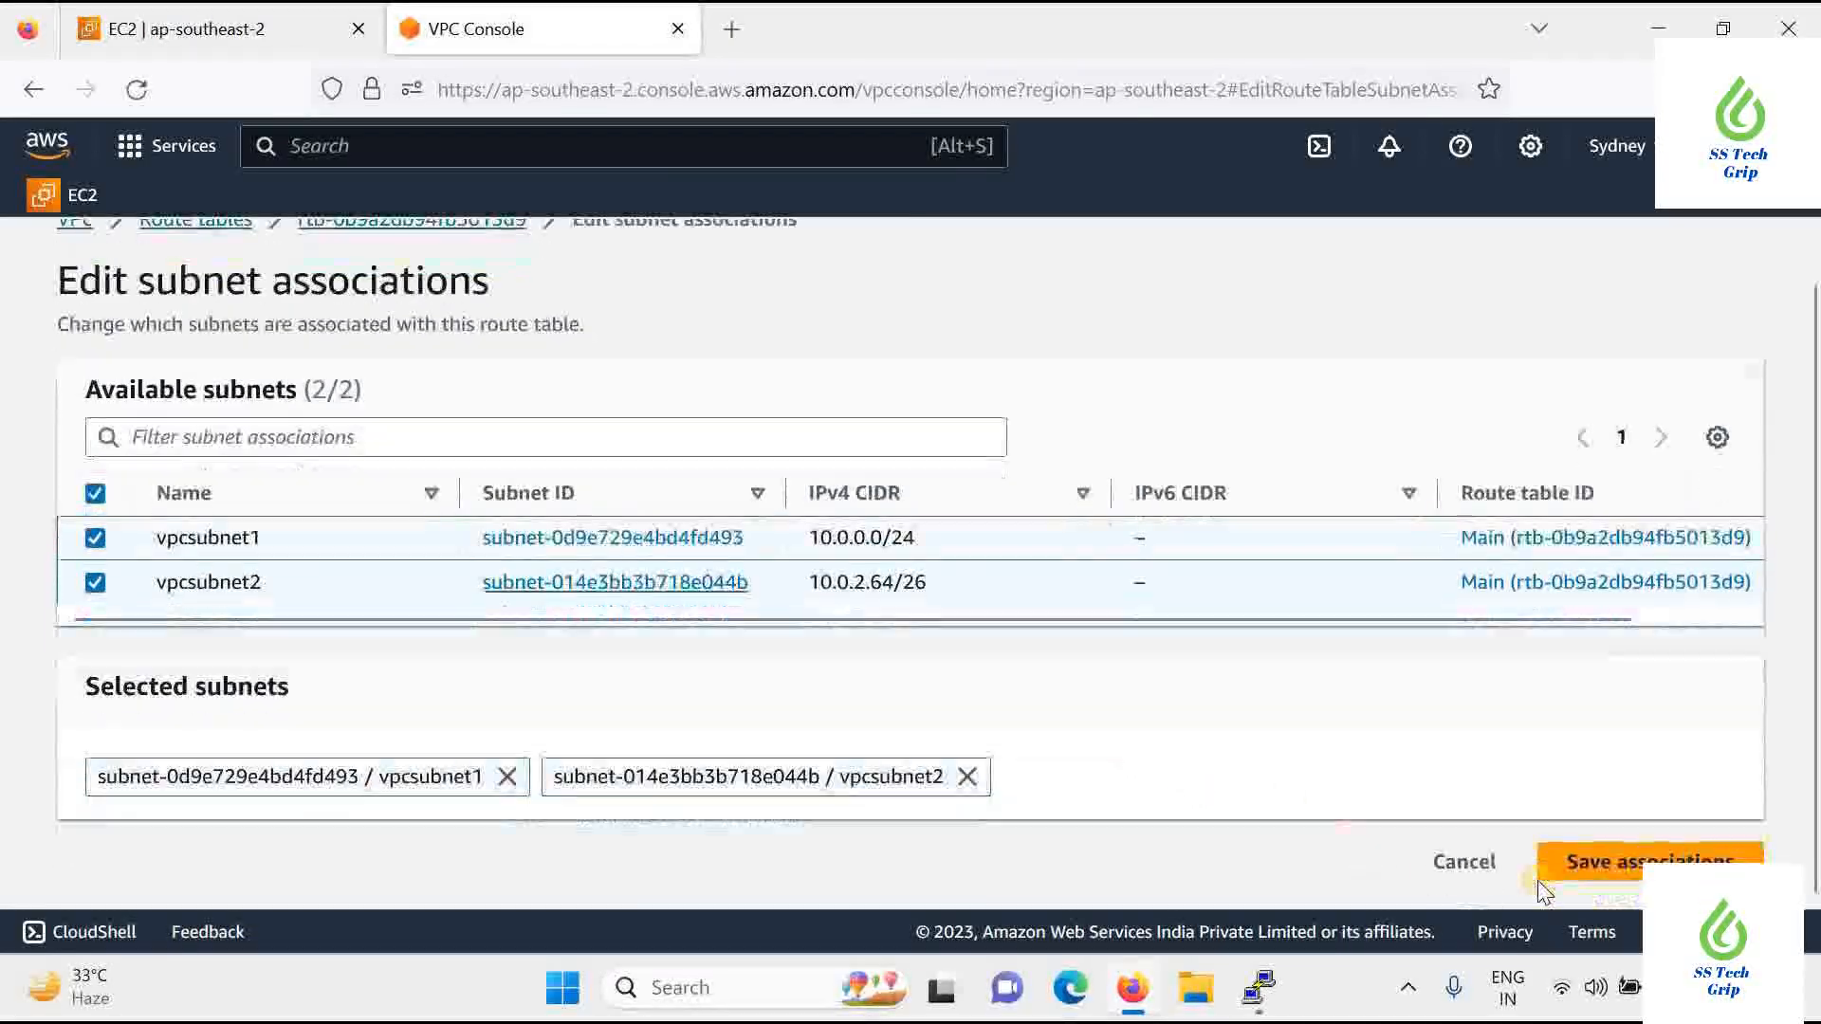
click(1623, 863)
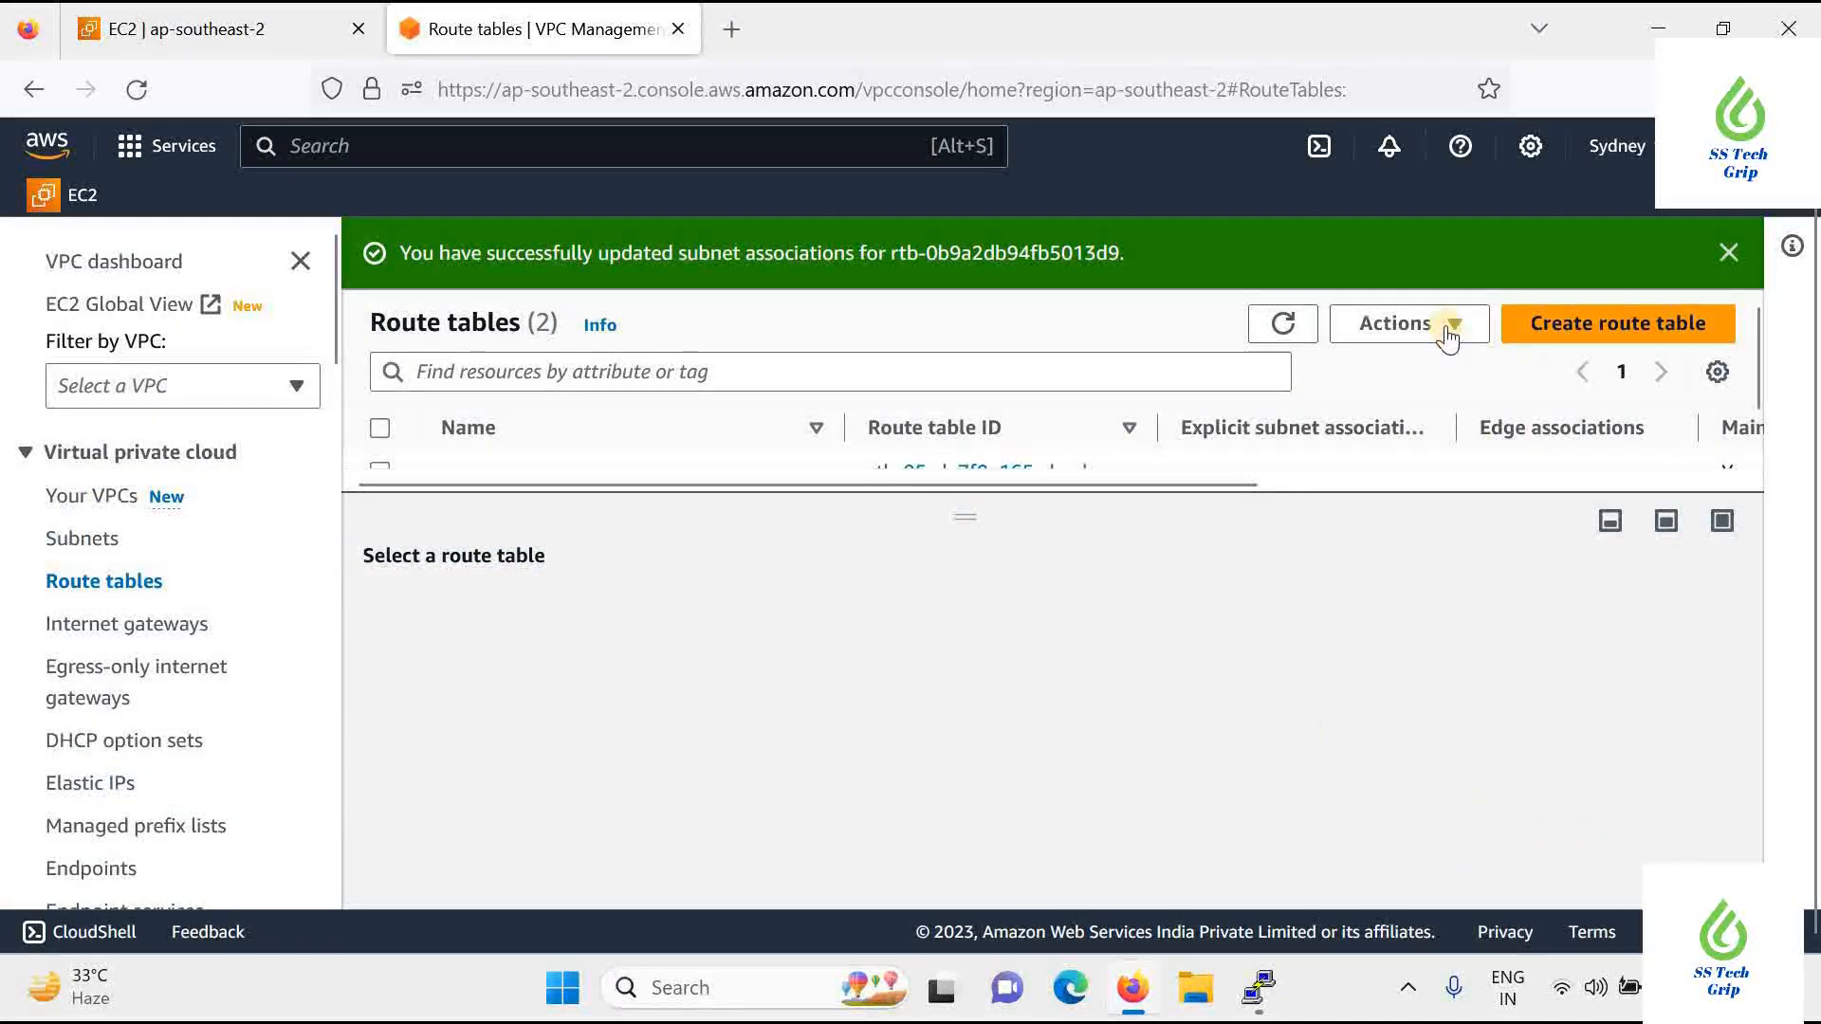
Select the testvpc route table again in the list and check its explicit subnet associations
click(1448, 327)
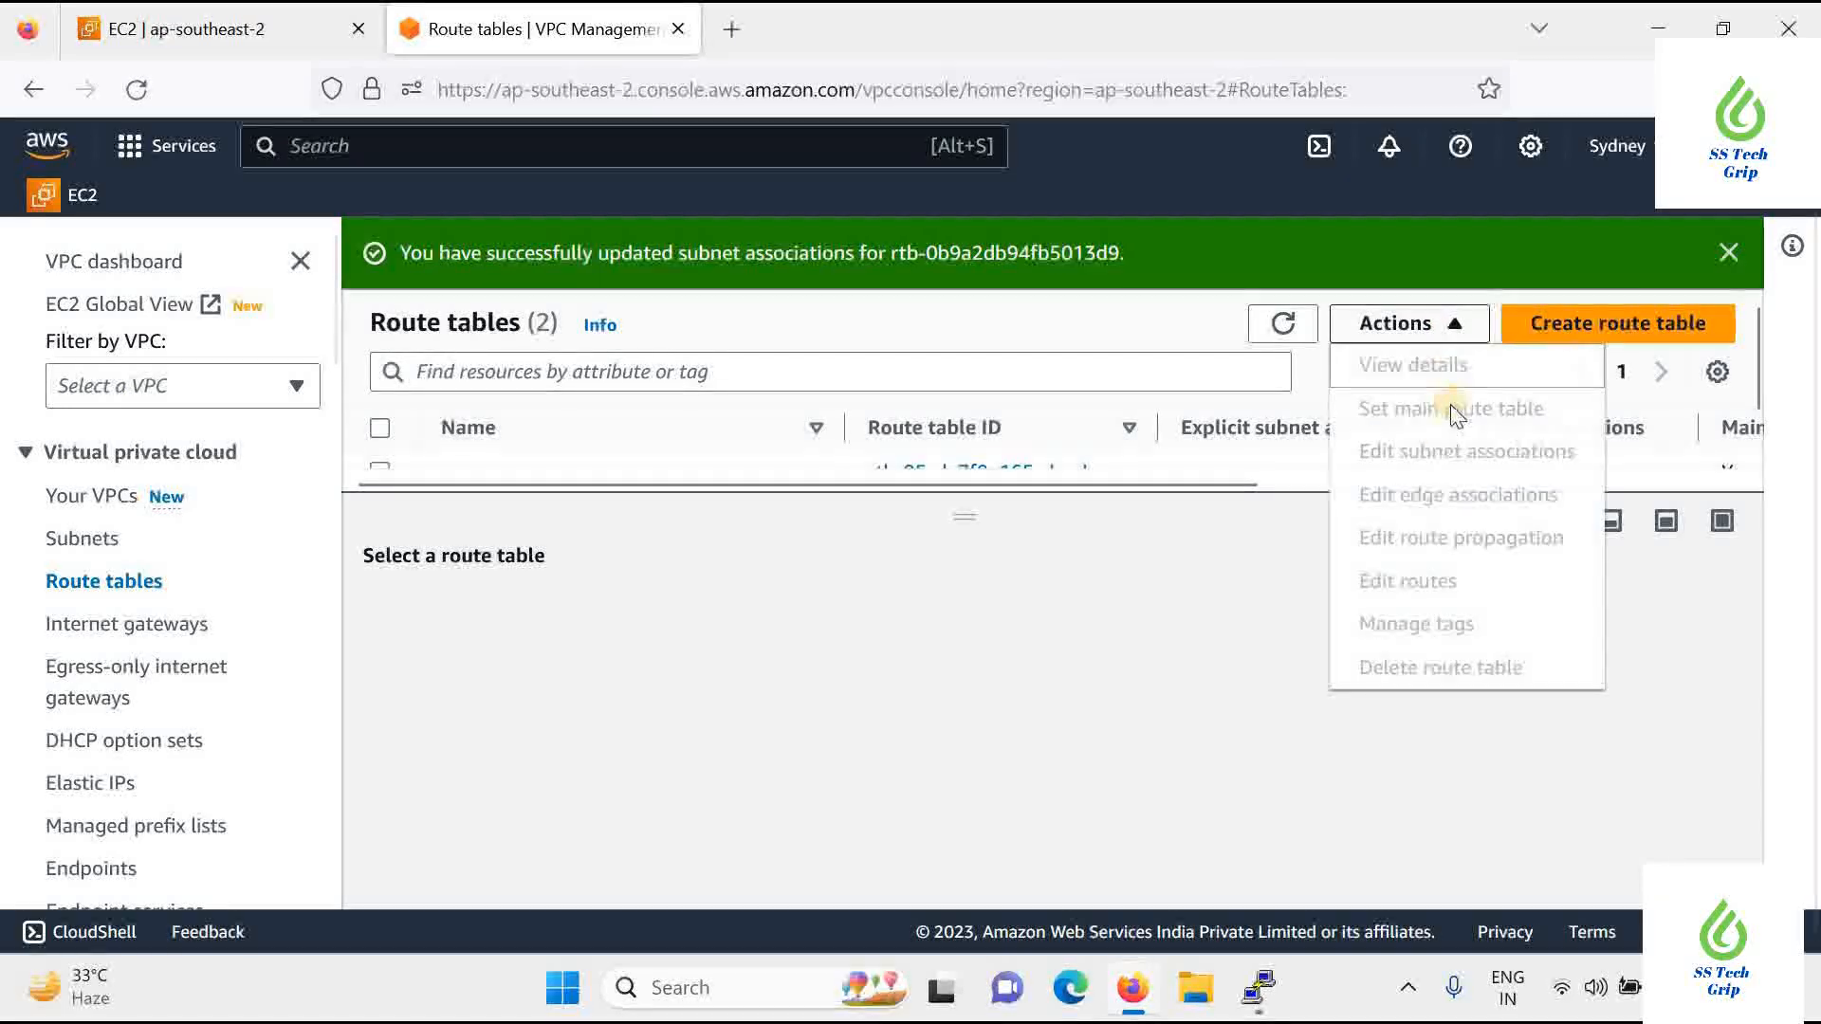
click(1199, 544)
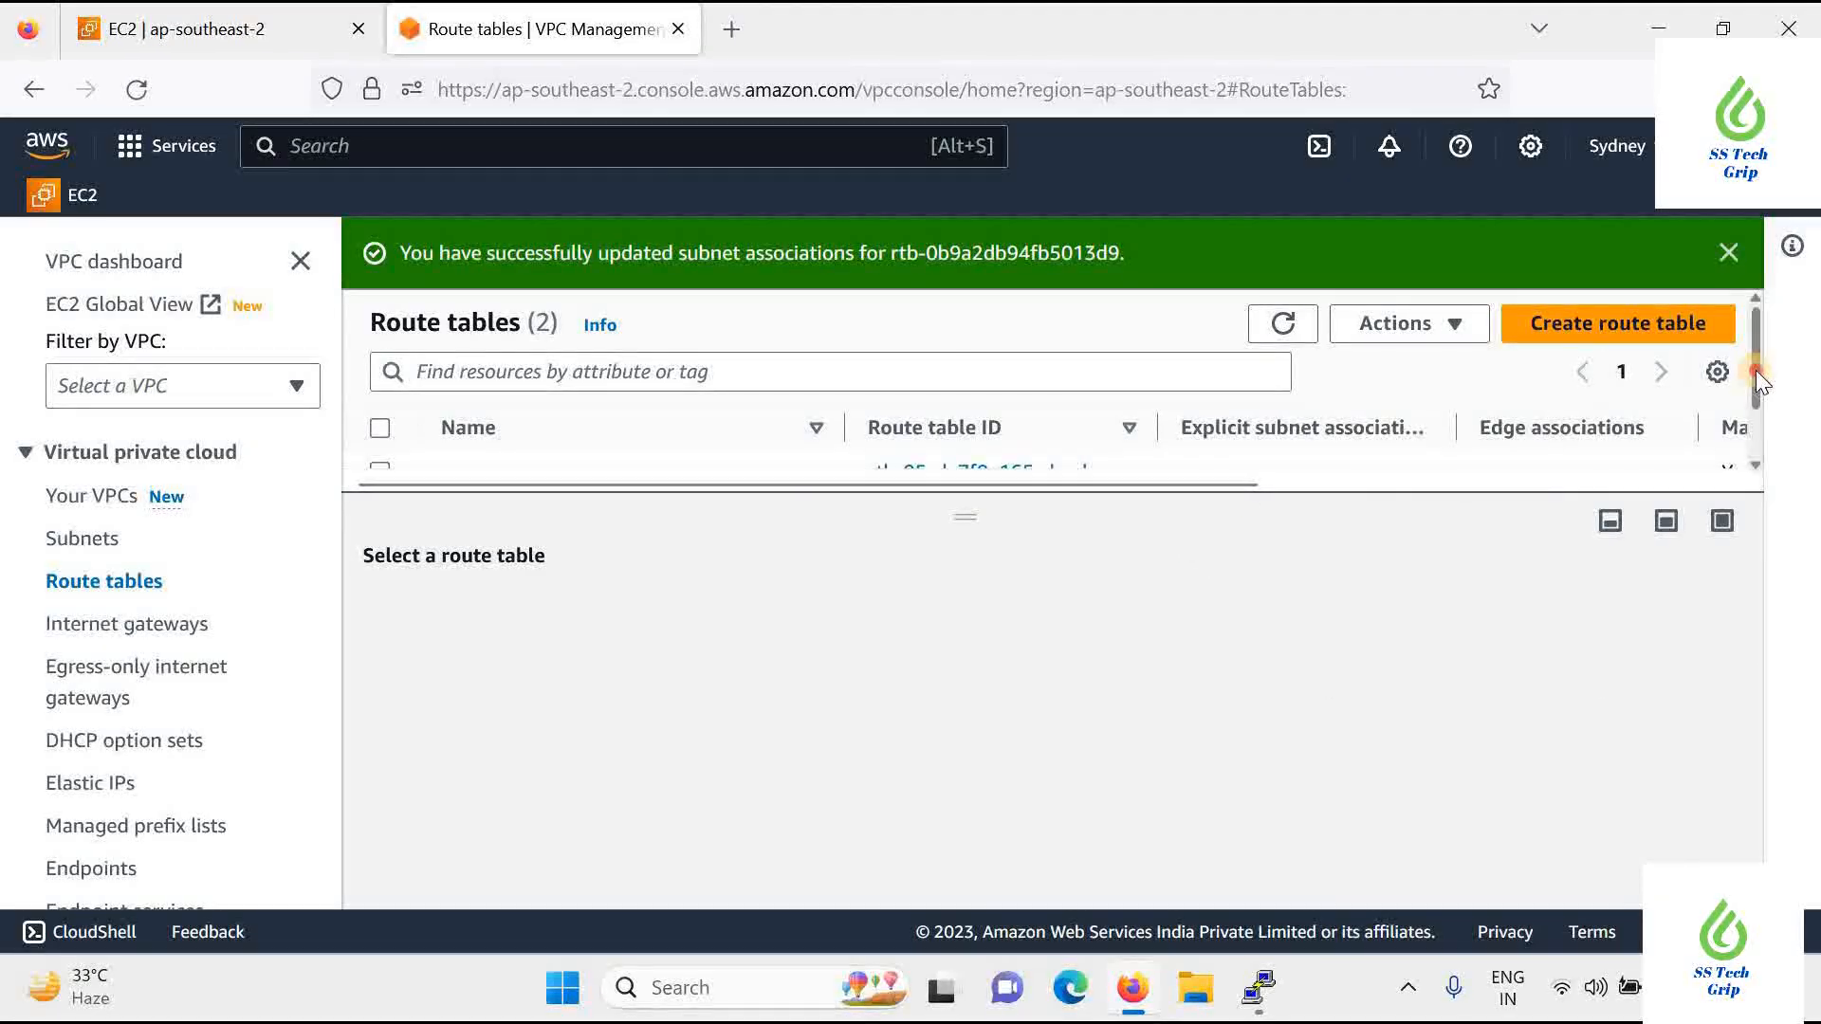
drag(980, 517, 982, 649)
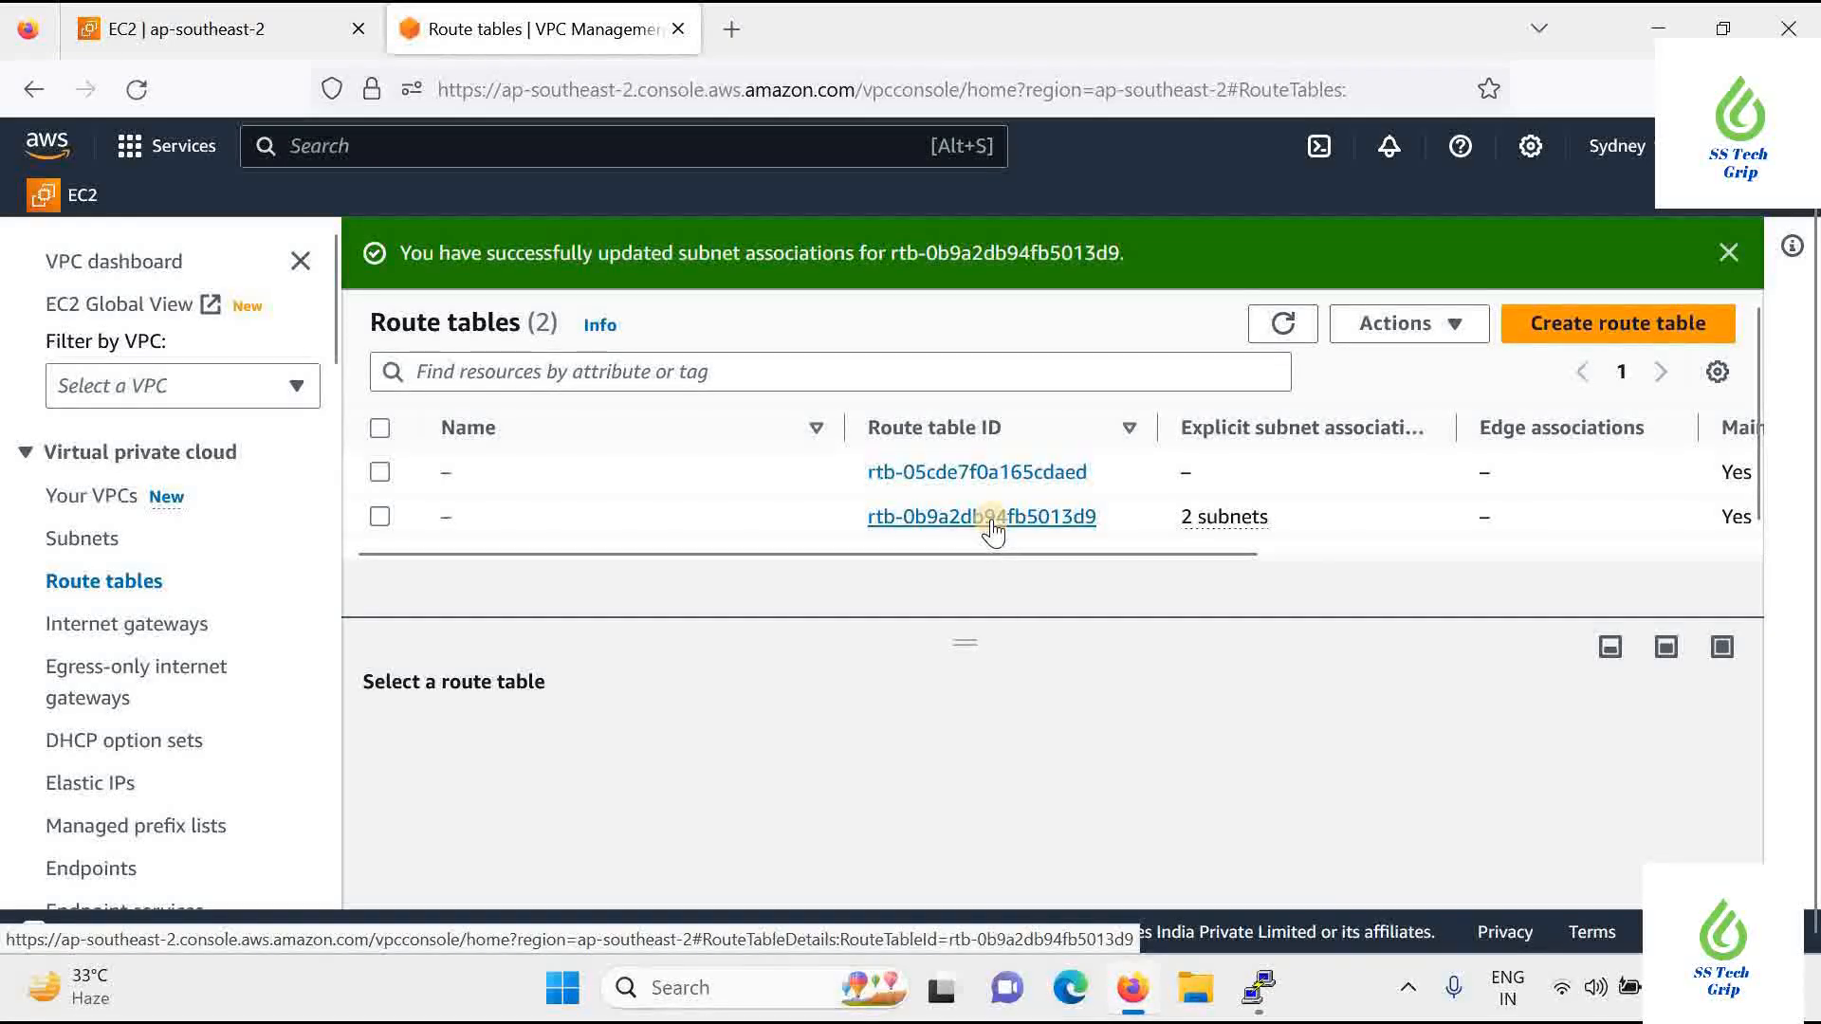
scroll(1118, 565, right, 2)
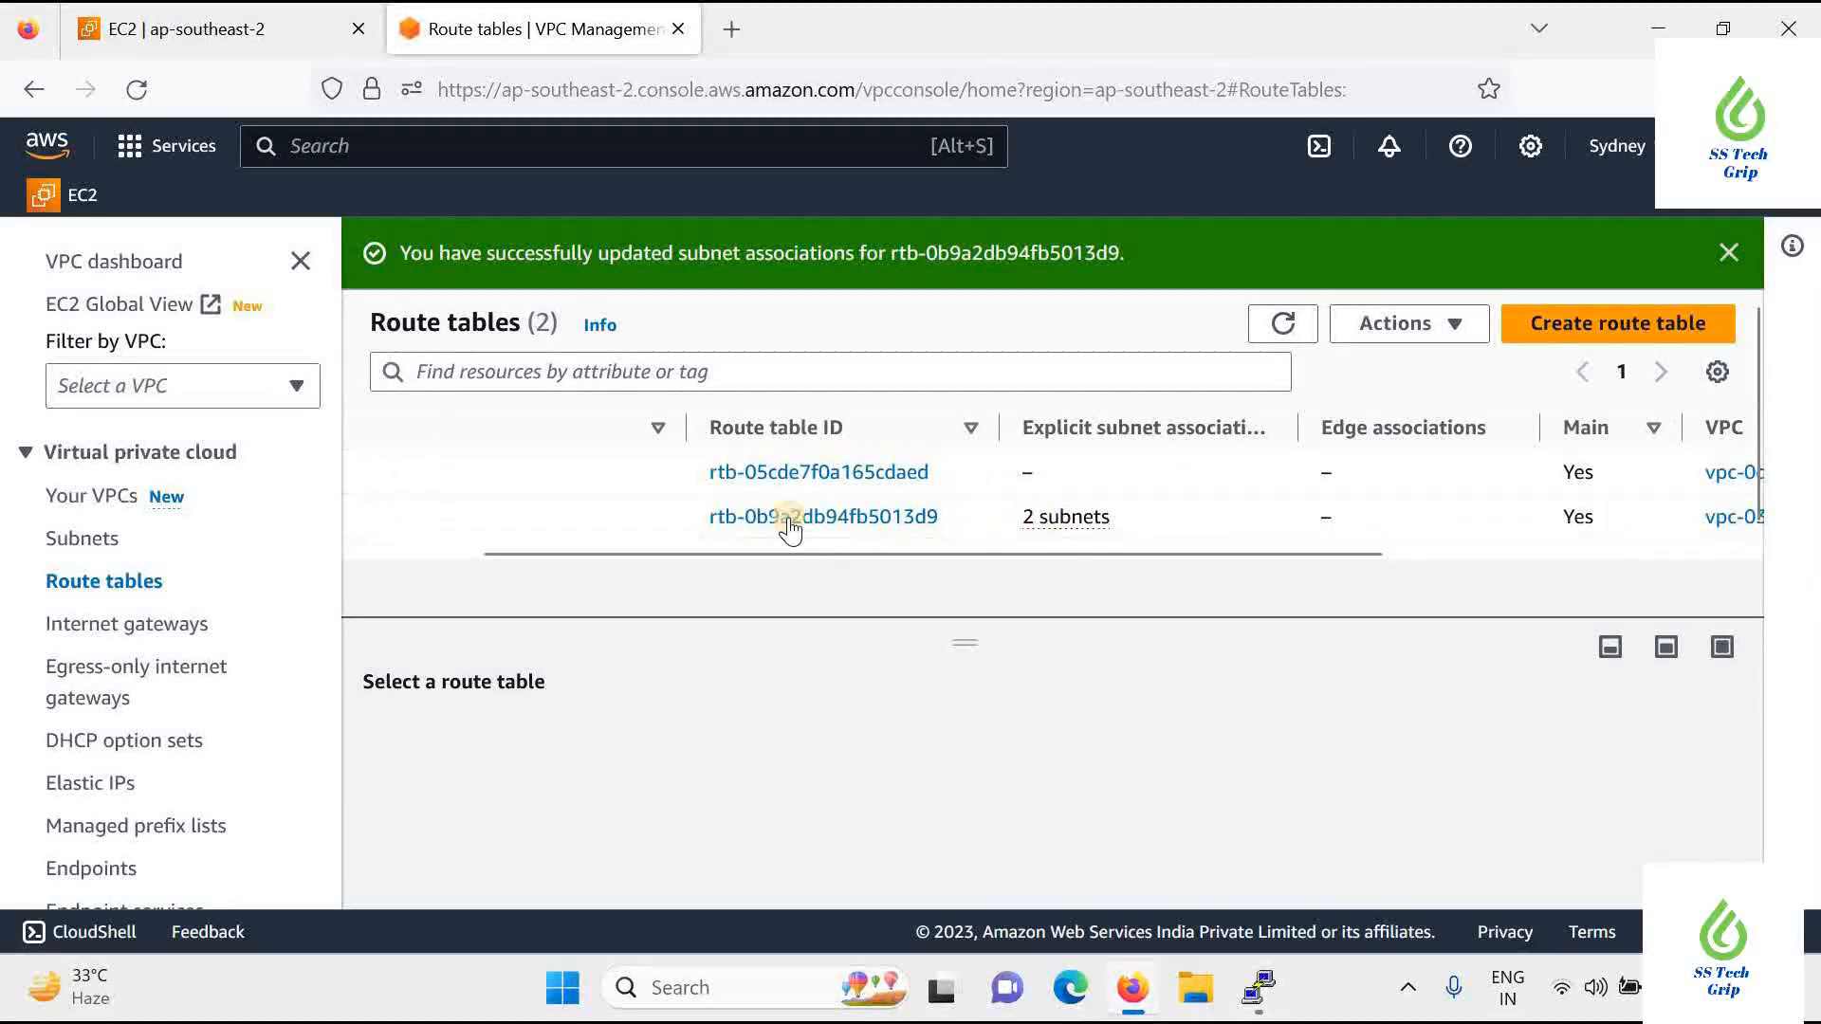
scroll(488, 557, left, 2)
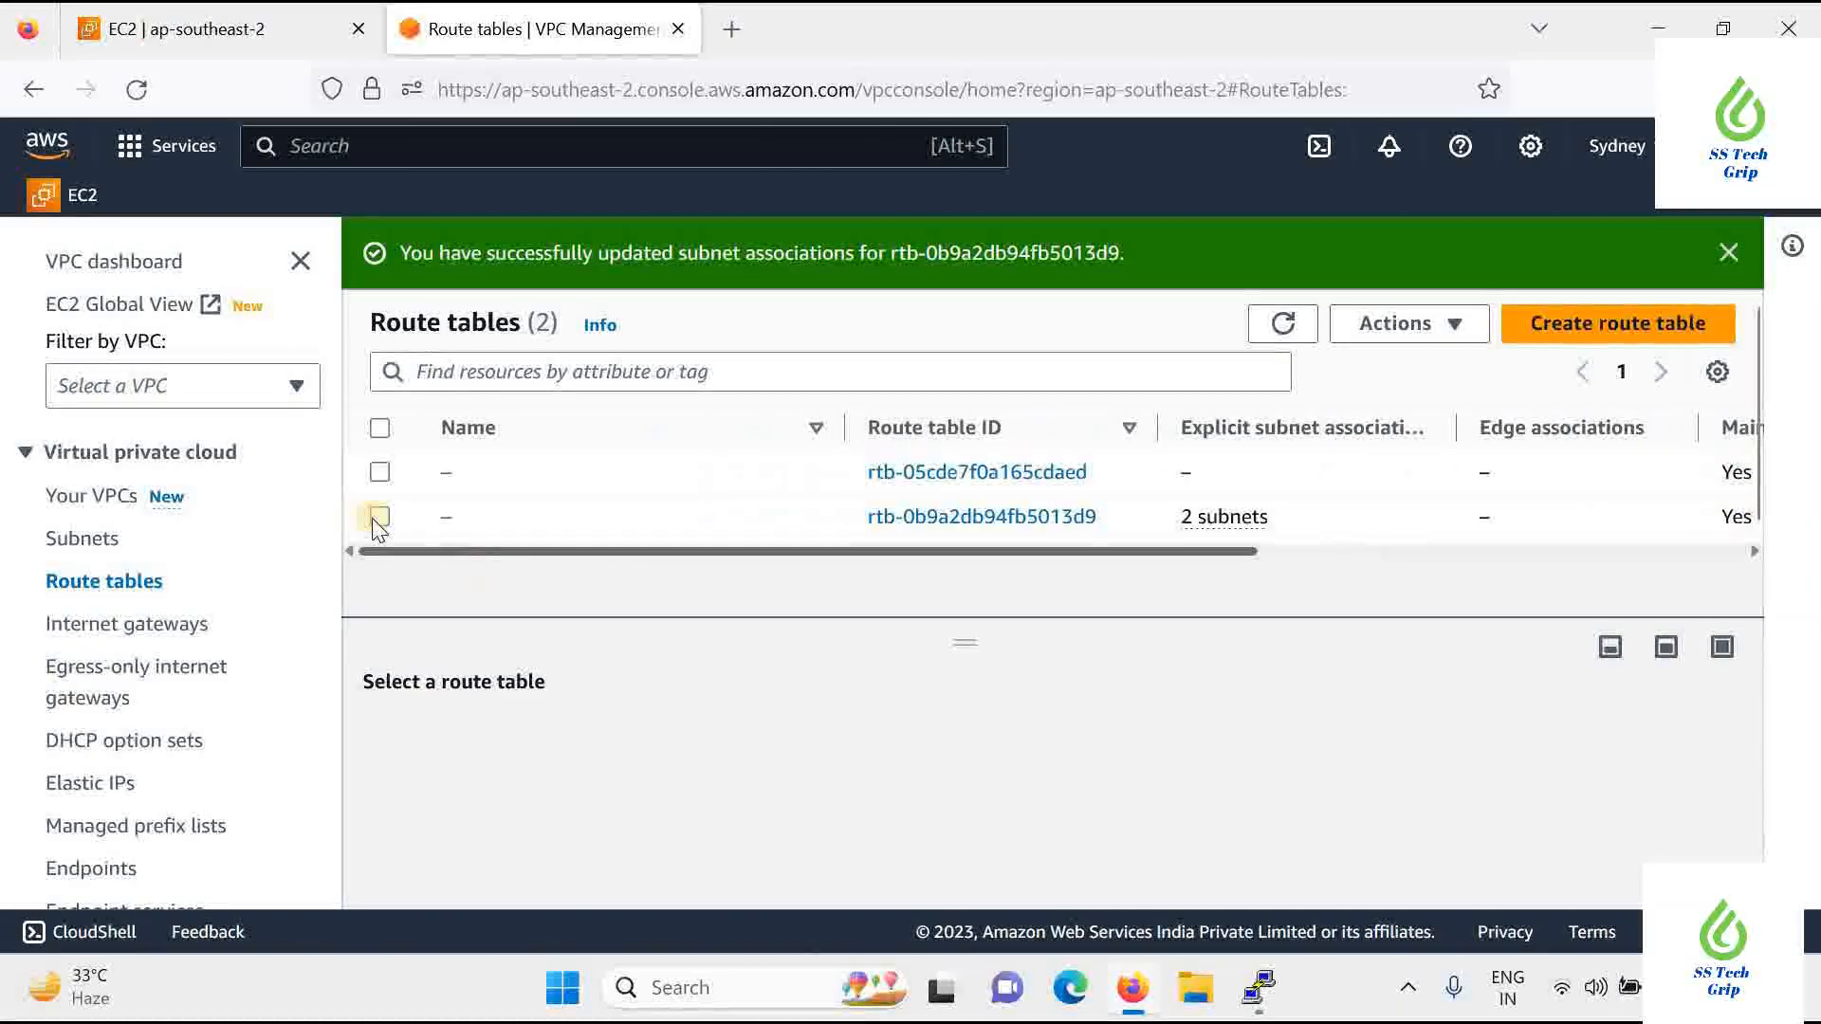
click(505, 531)
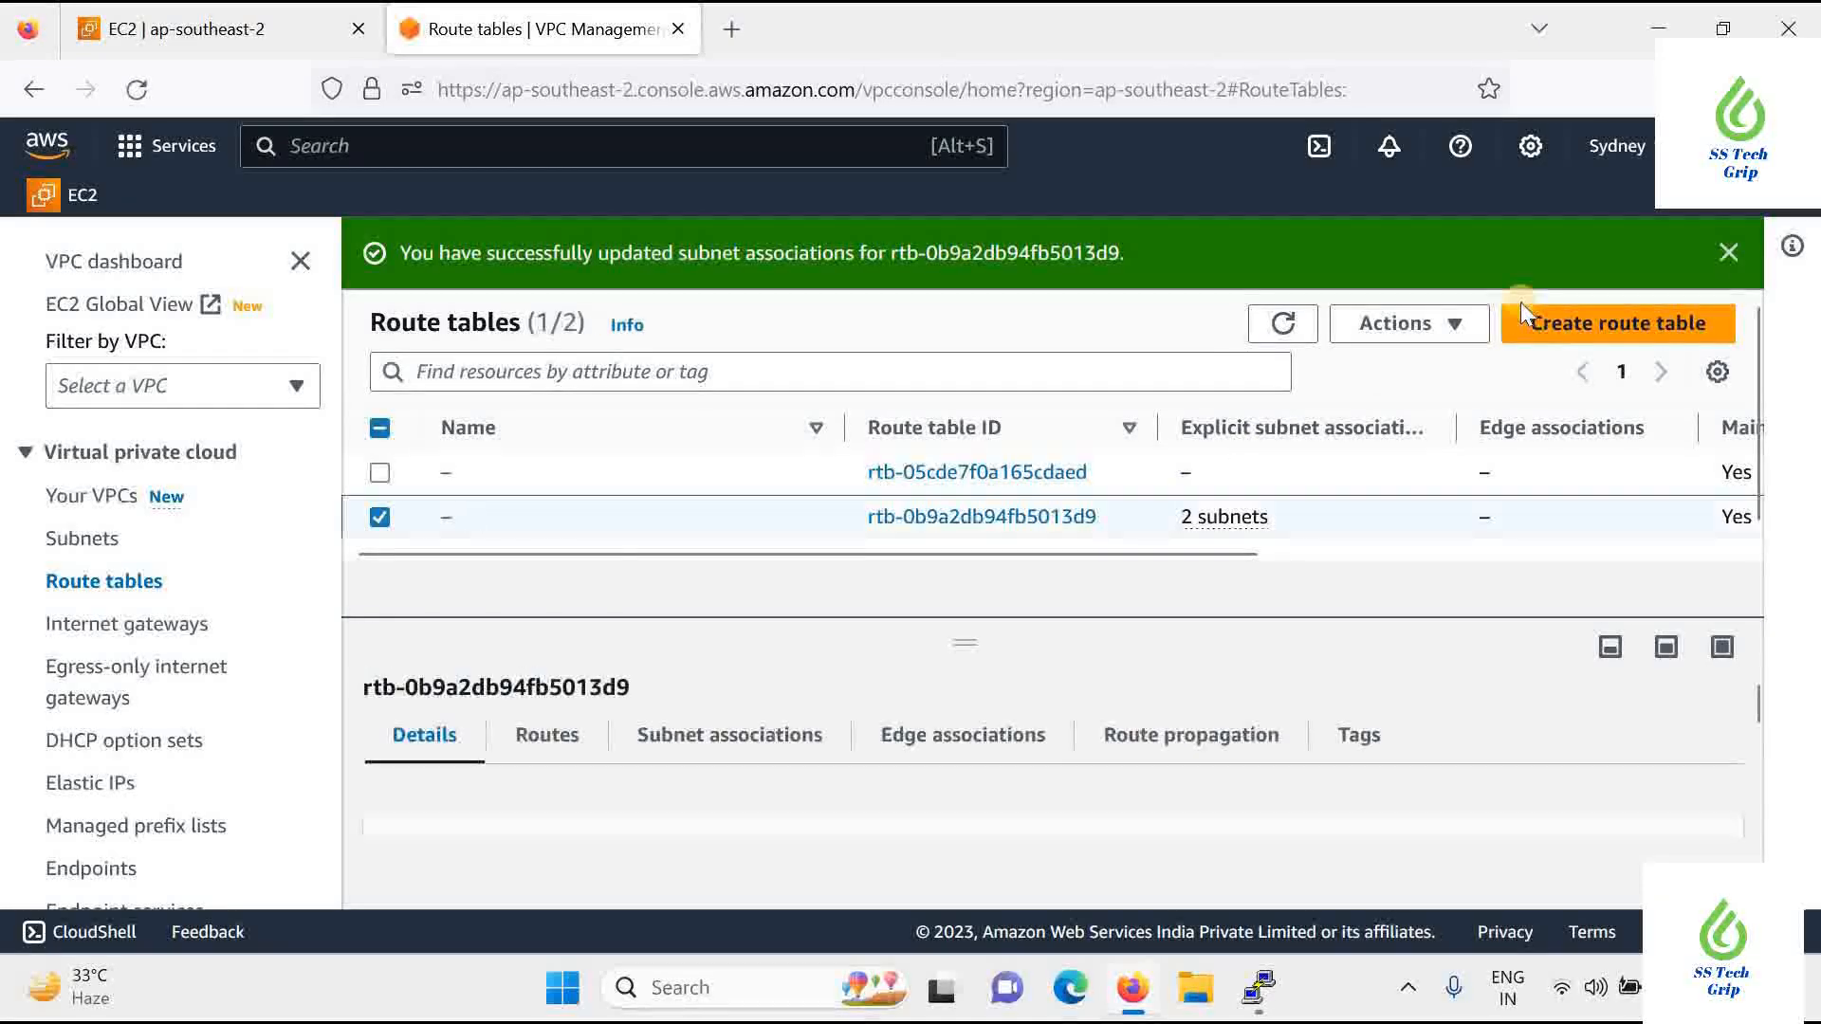
click(1413, 327)
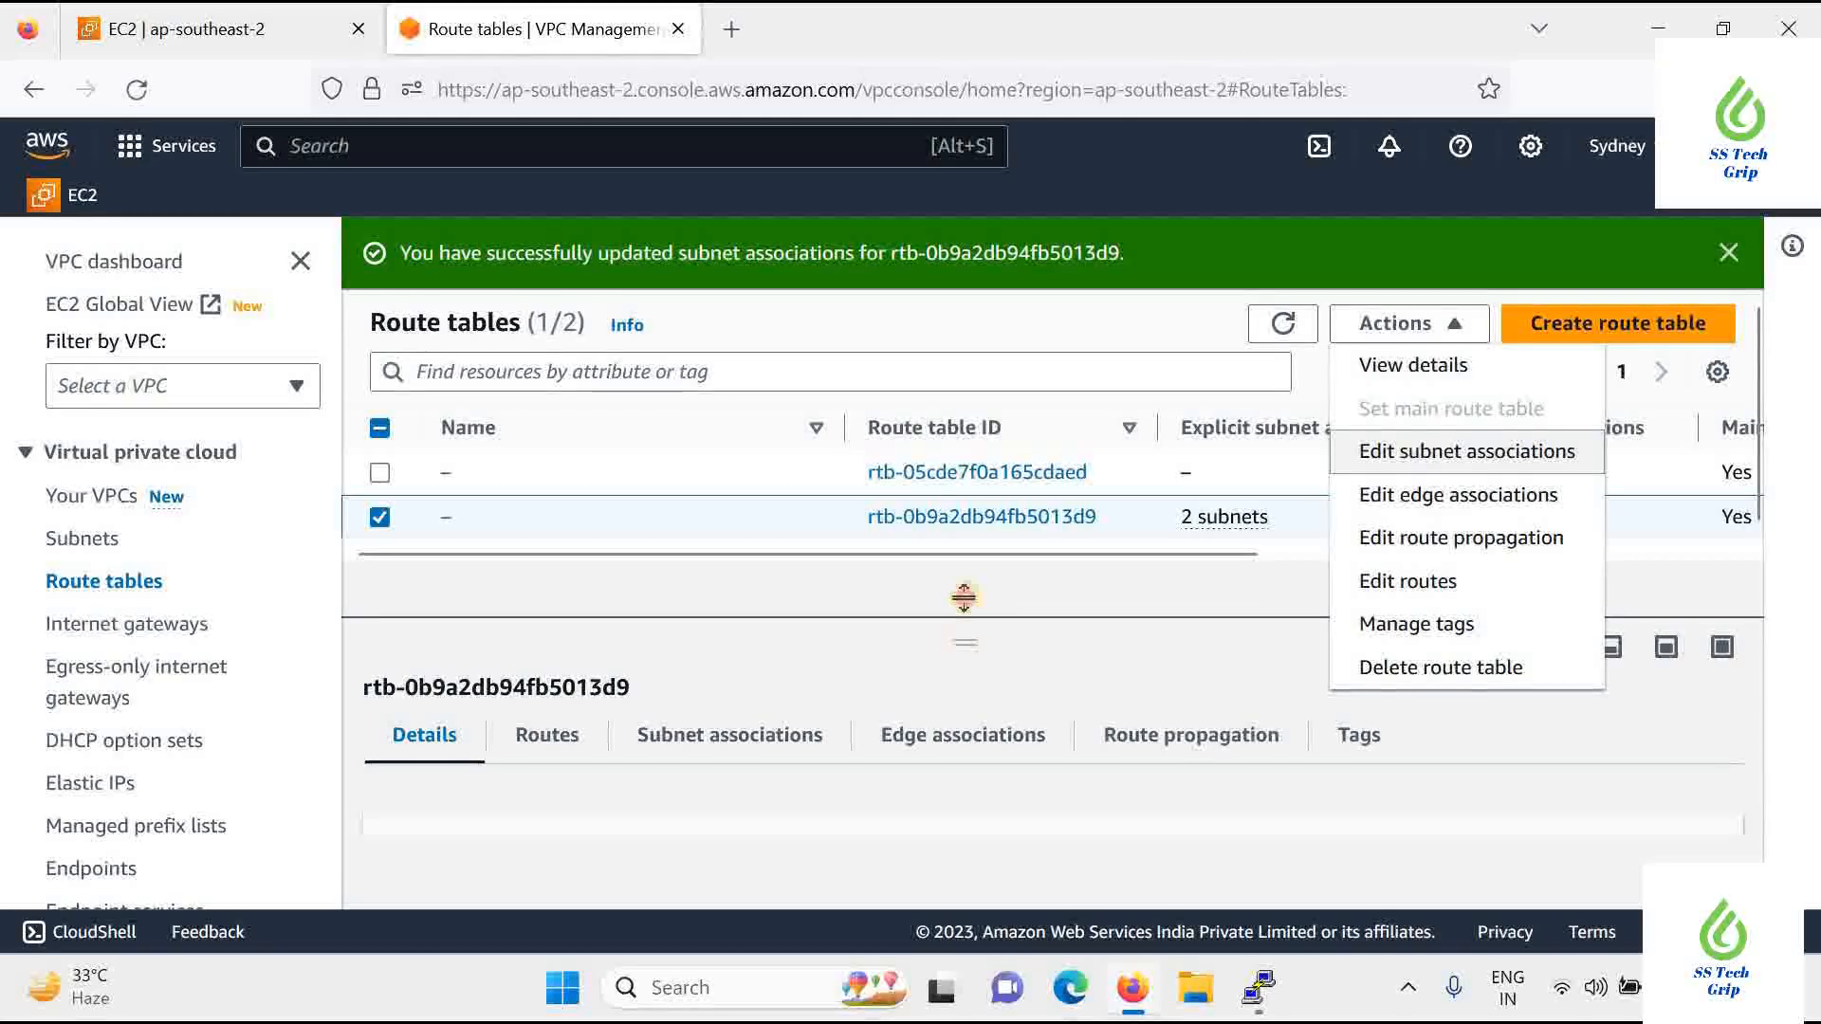
drag(963, 597, 963, 581)
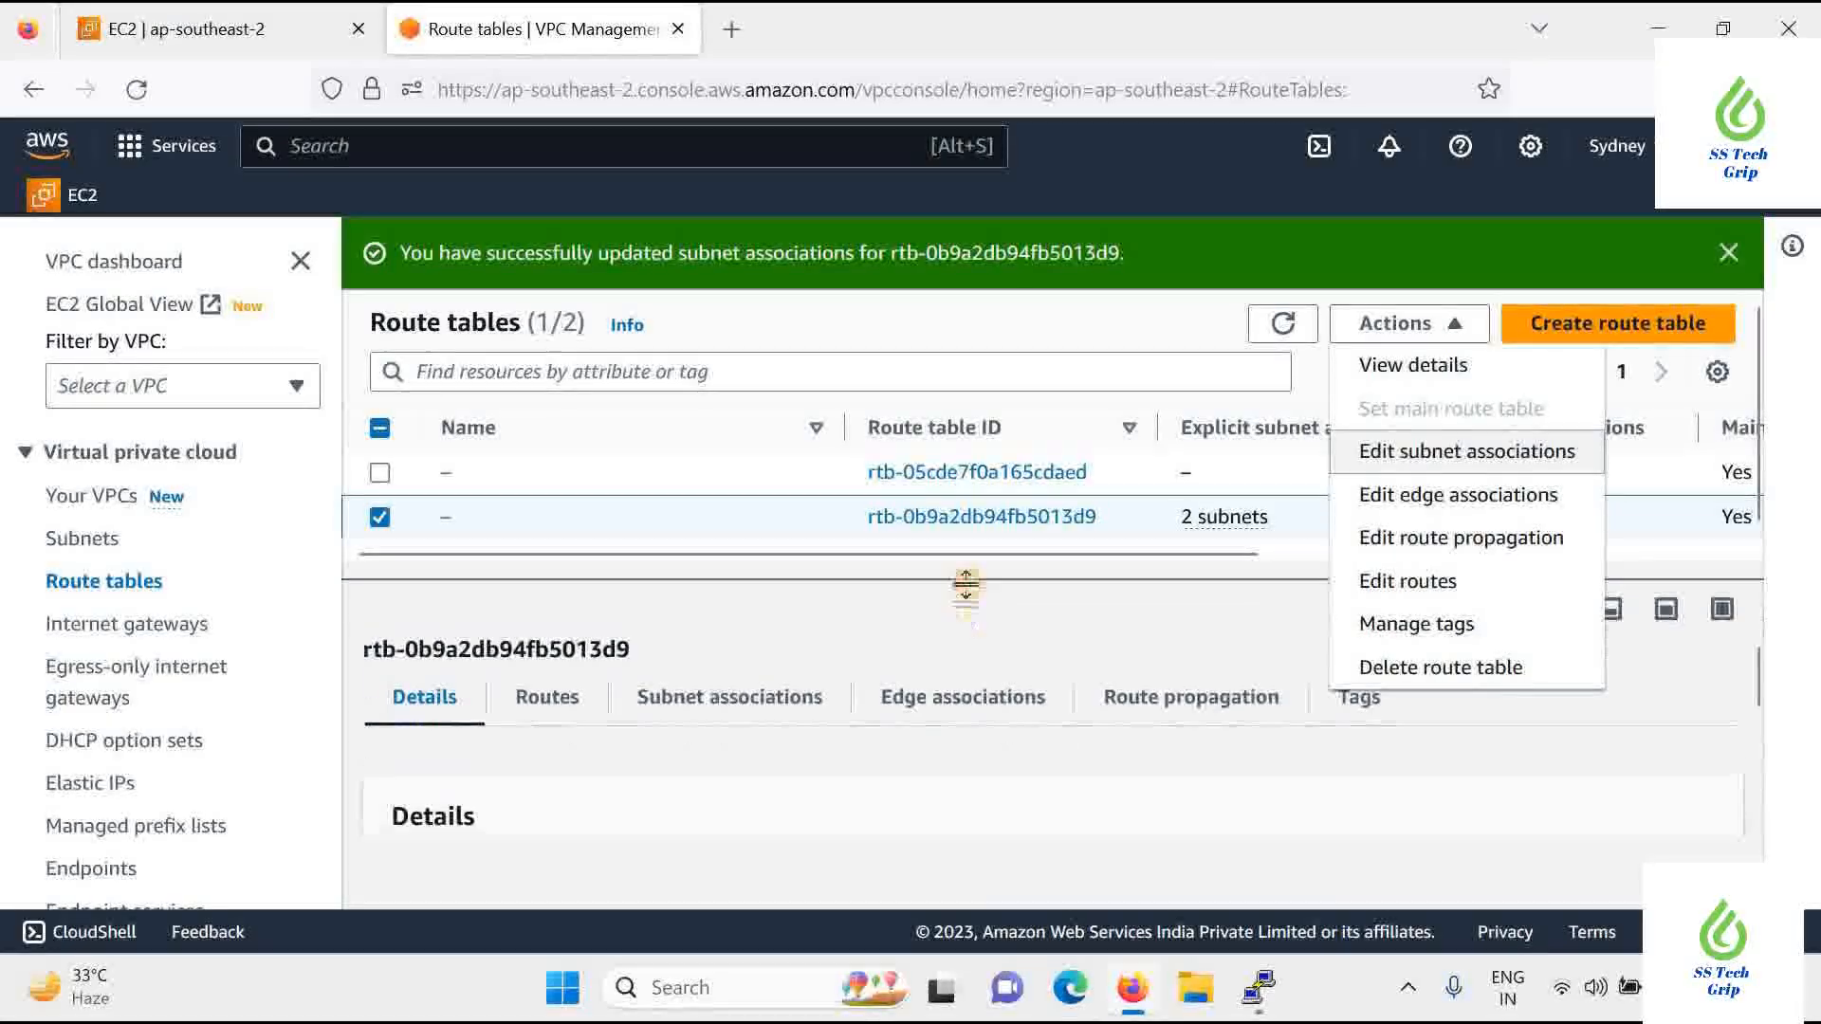
click(691, 703)
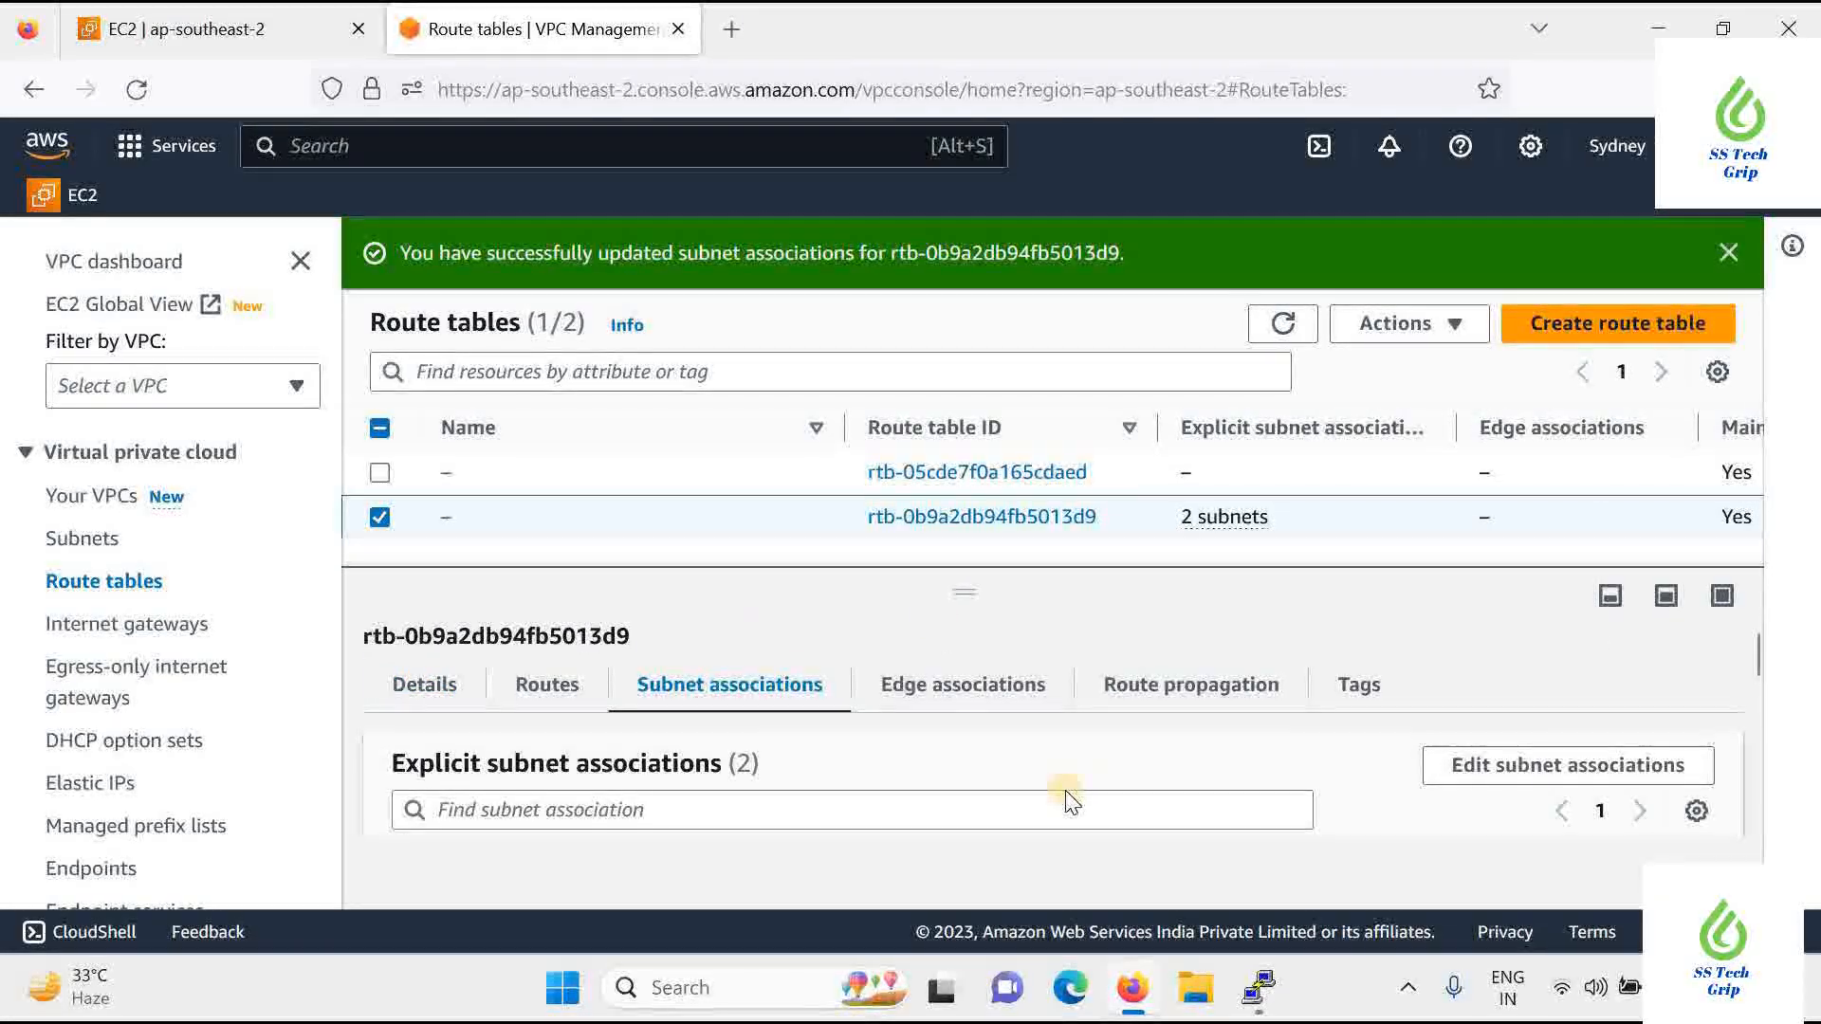
Examine the routes of the testvpc route table in an enlarged details area
scroll(1069, 802, down, 3)
scroll(844, 757, up, 3)
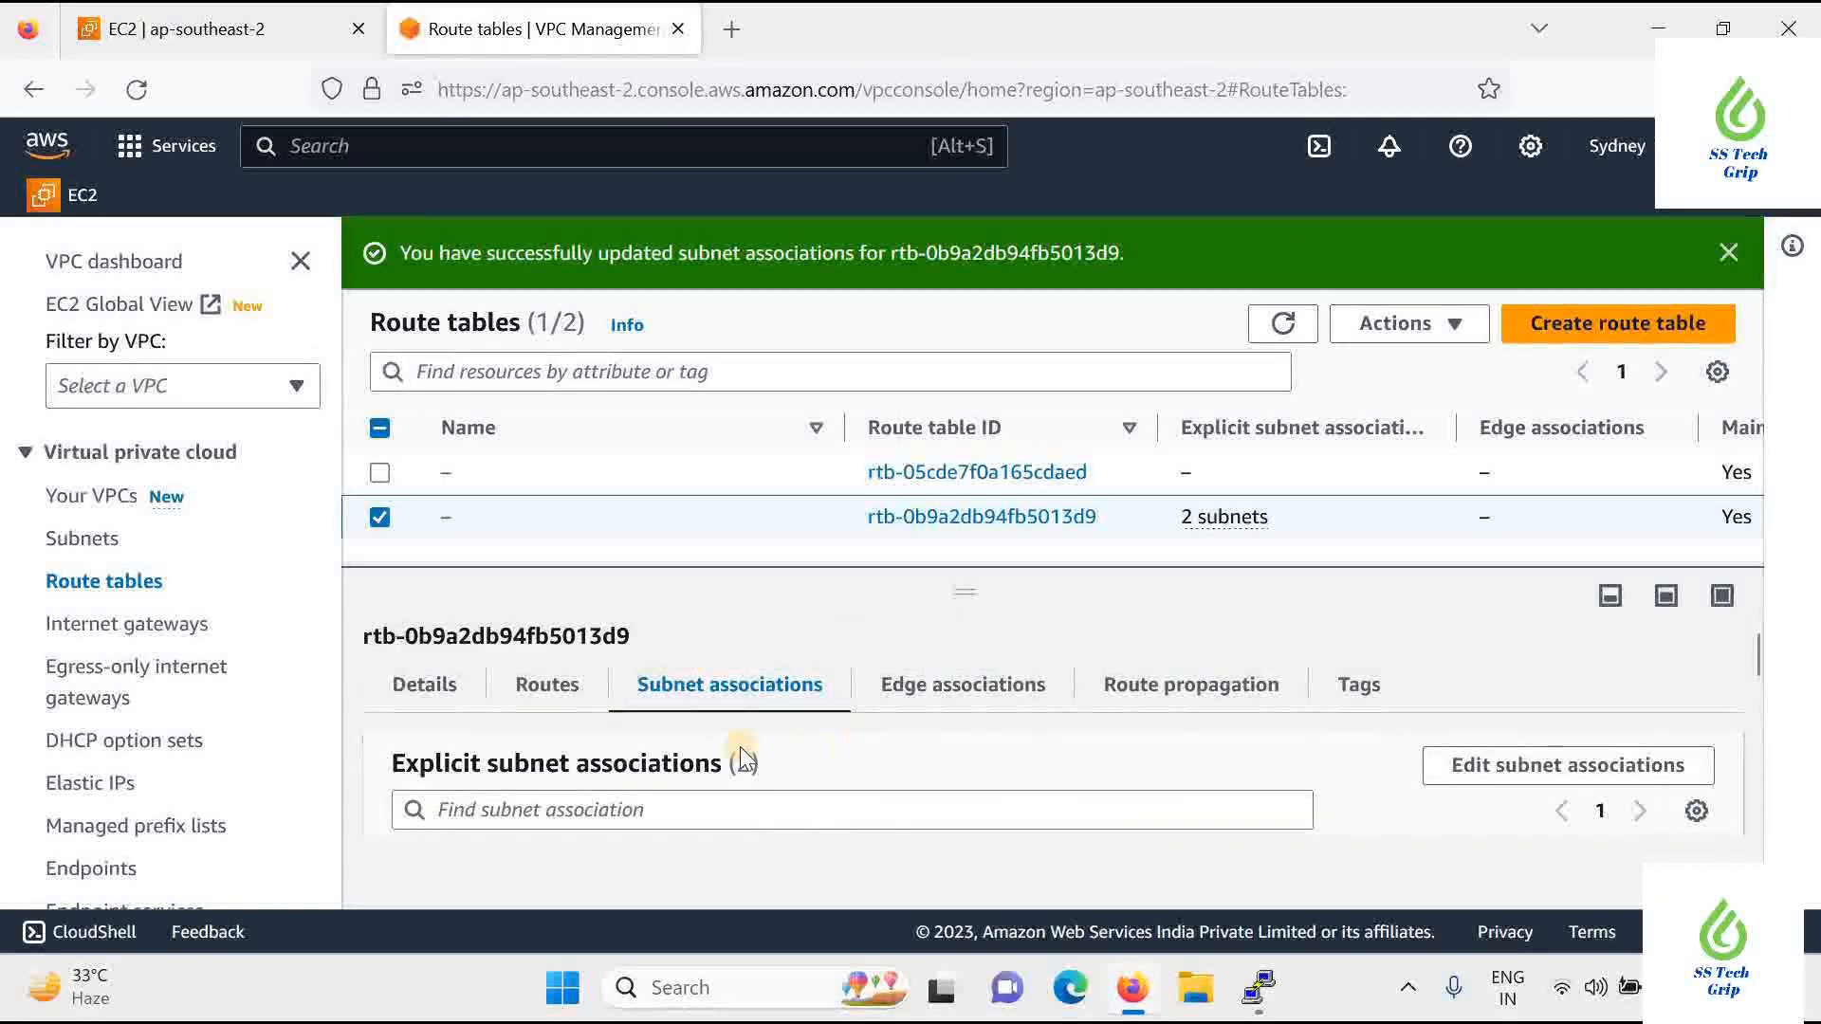
click(547, 687)
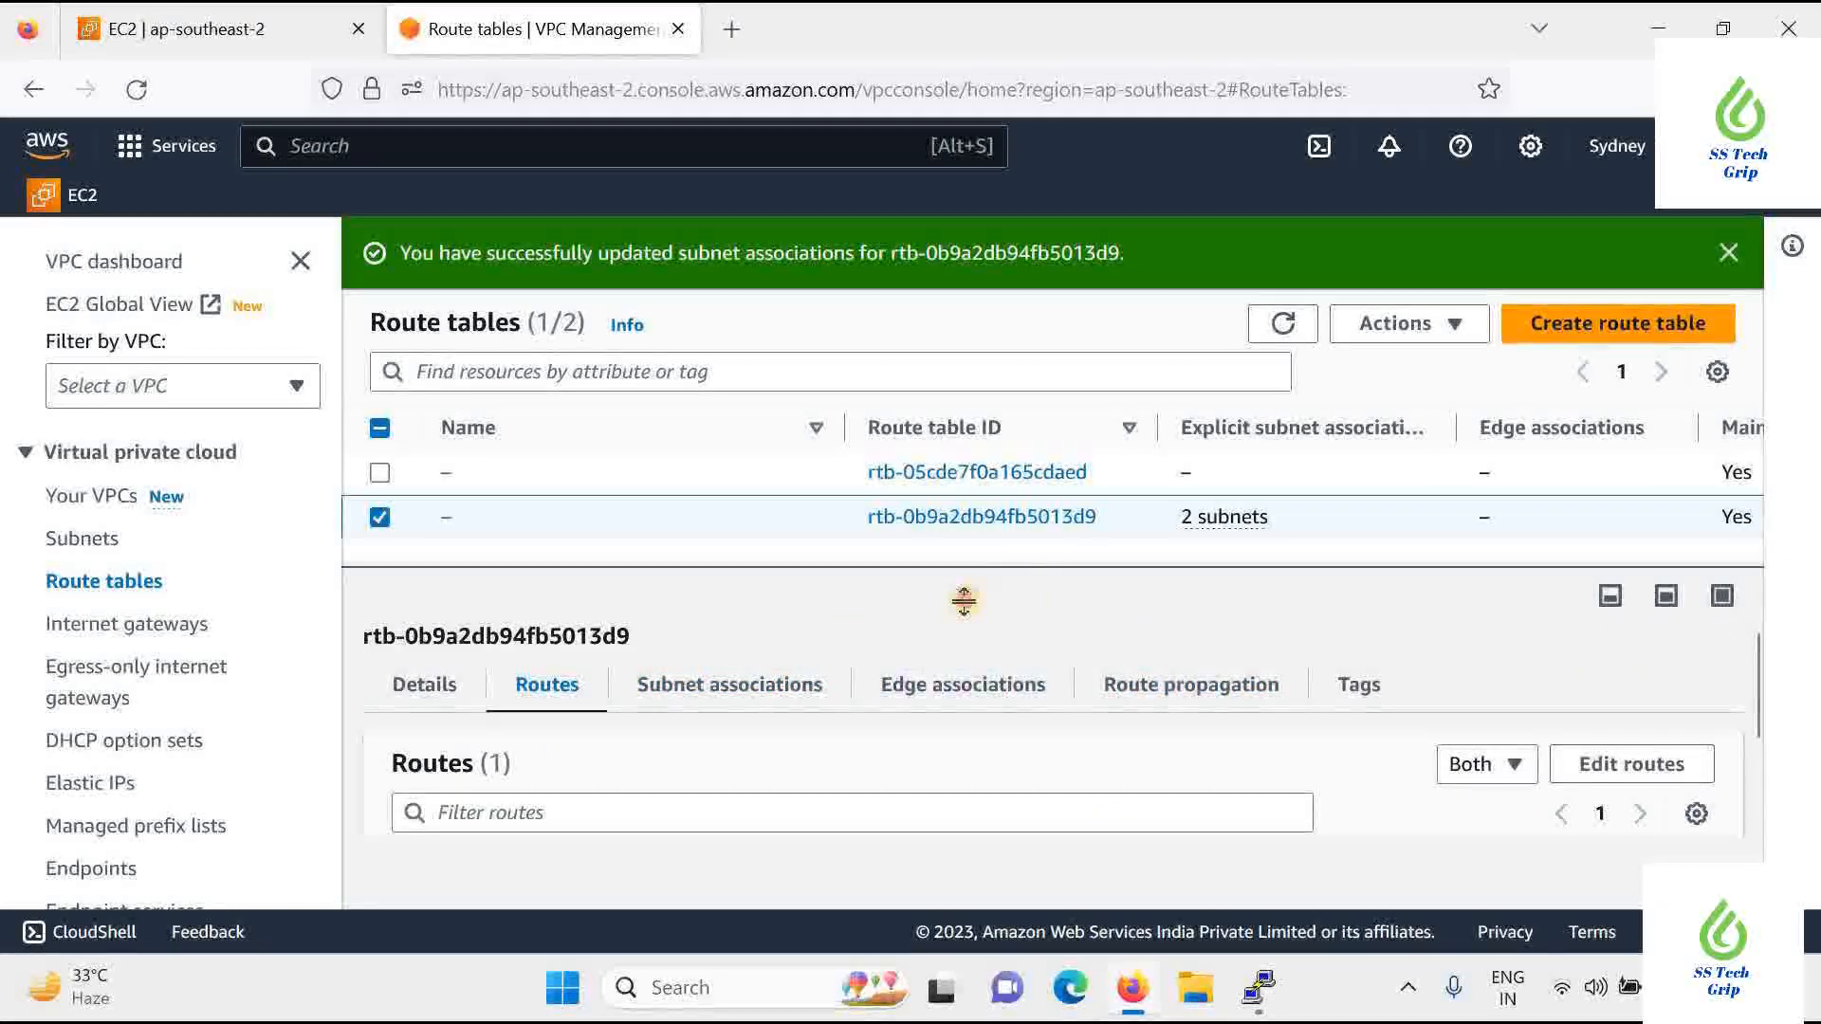
drag(965, 593, 1006, 381)
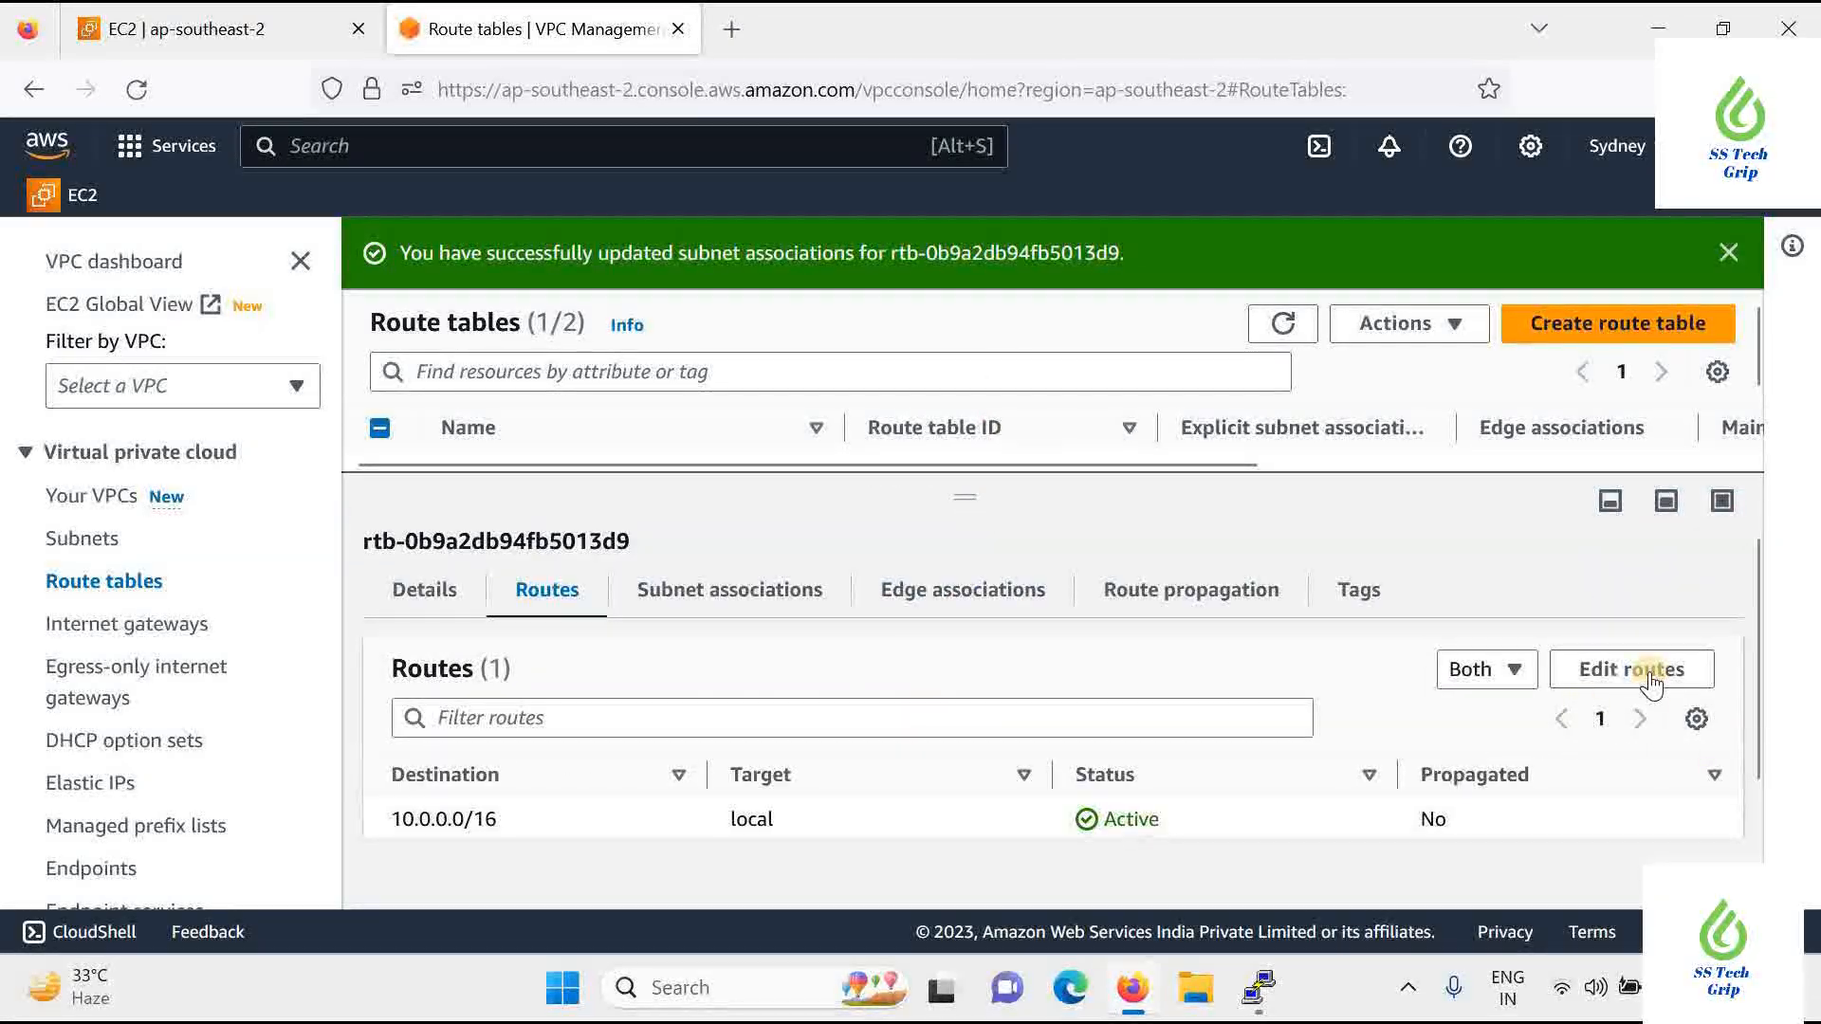
Add a route for 0.0.0.0/0 targeting the internet gateway testvpcIGW to the testvpc route table and save the changes
click(1609, 690)
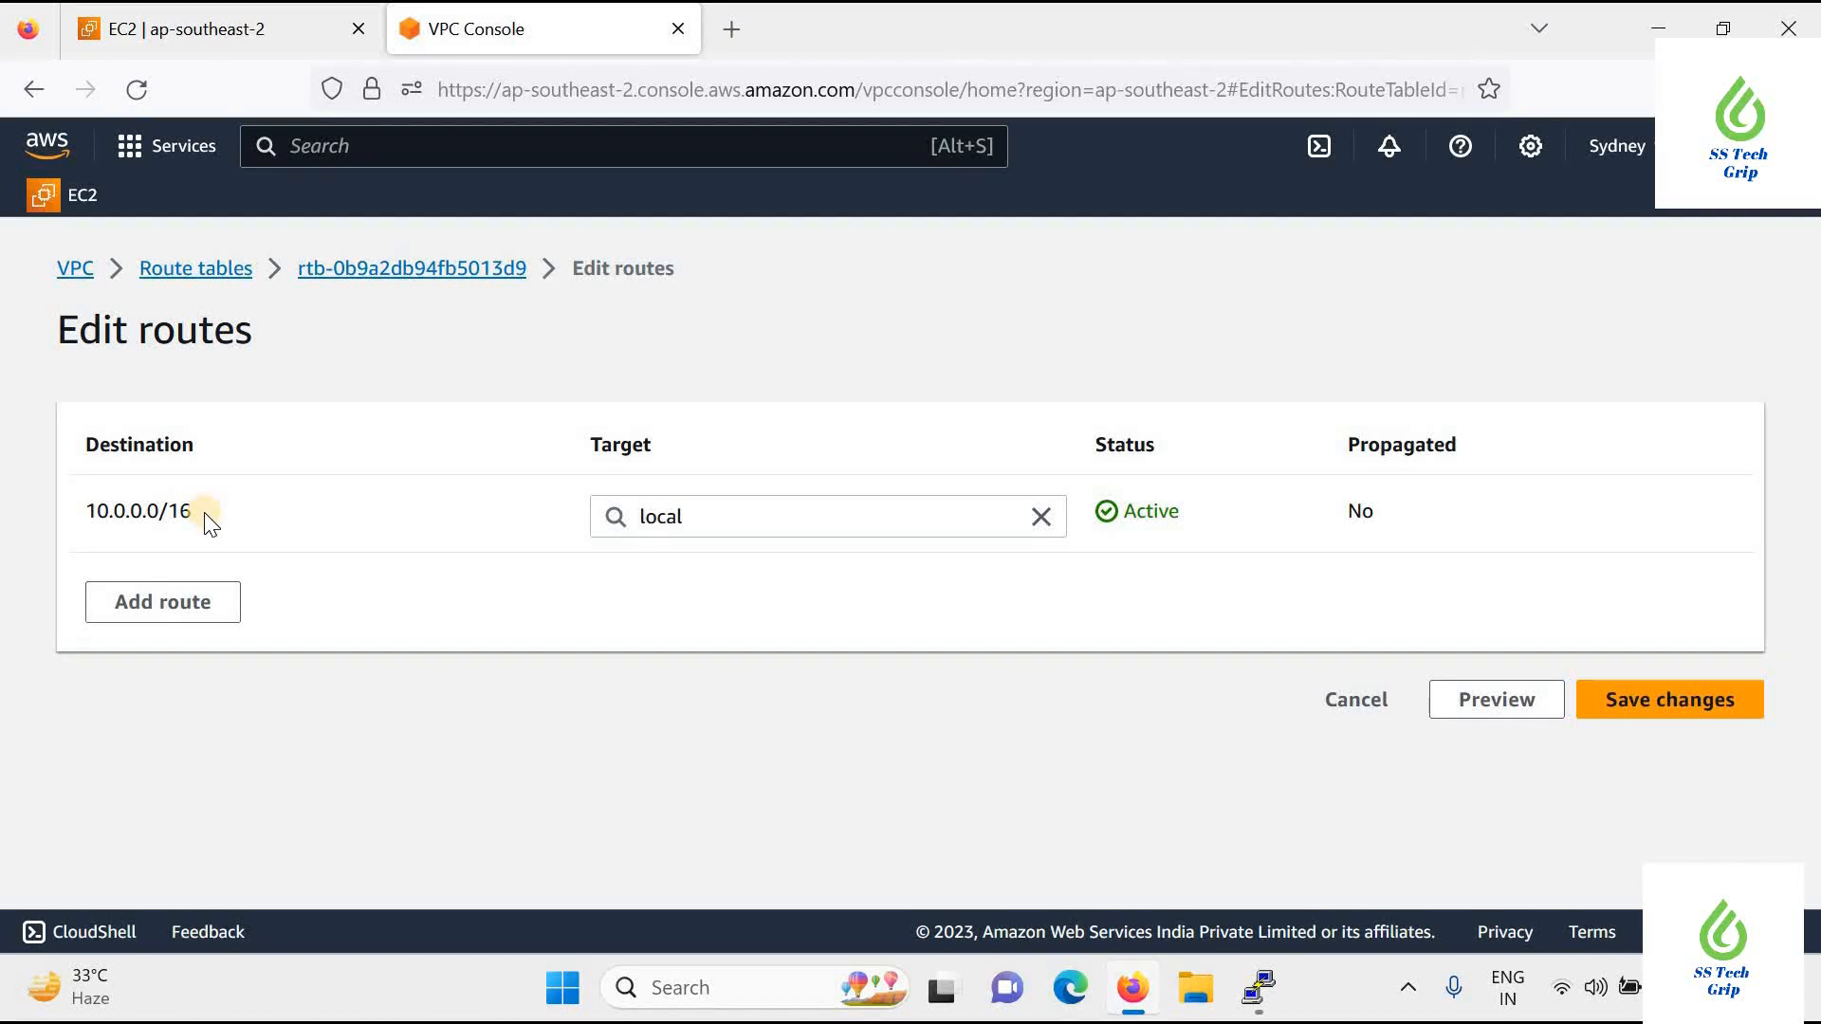
click(190, 617)
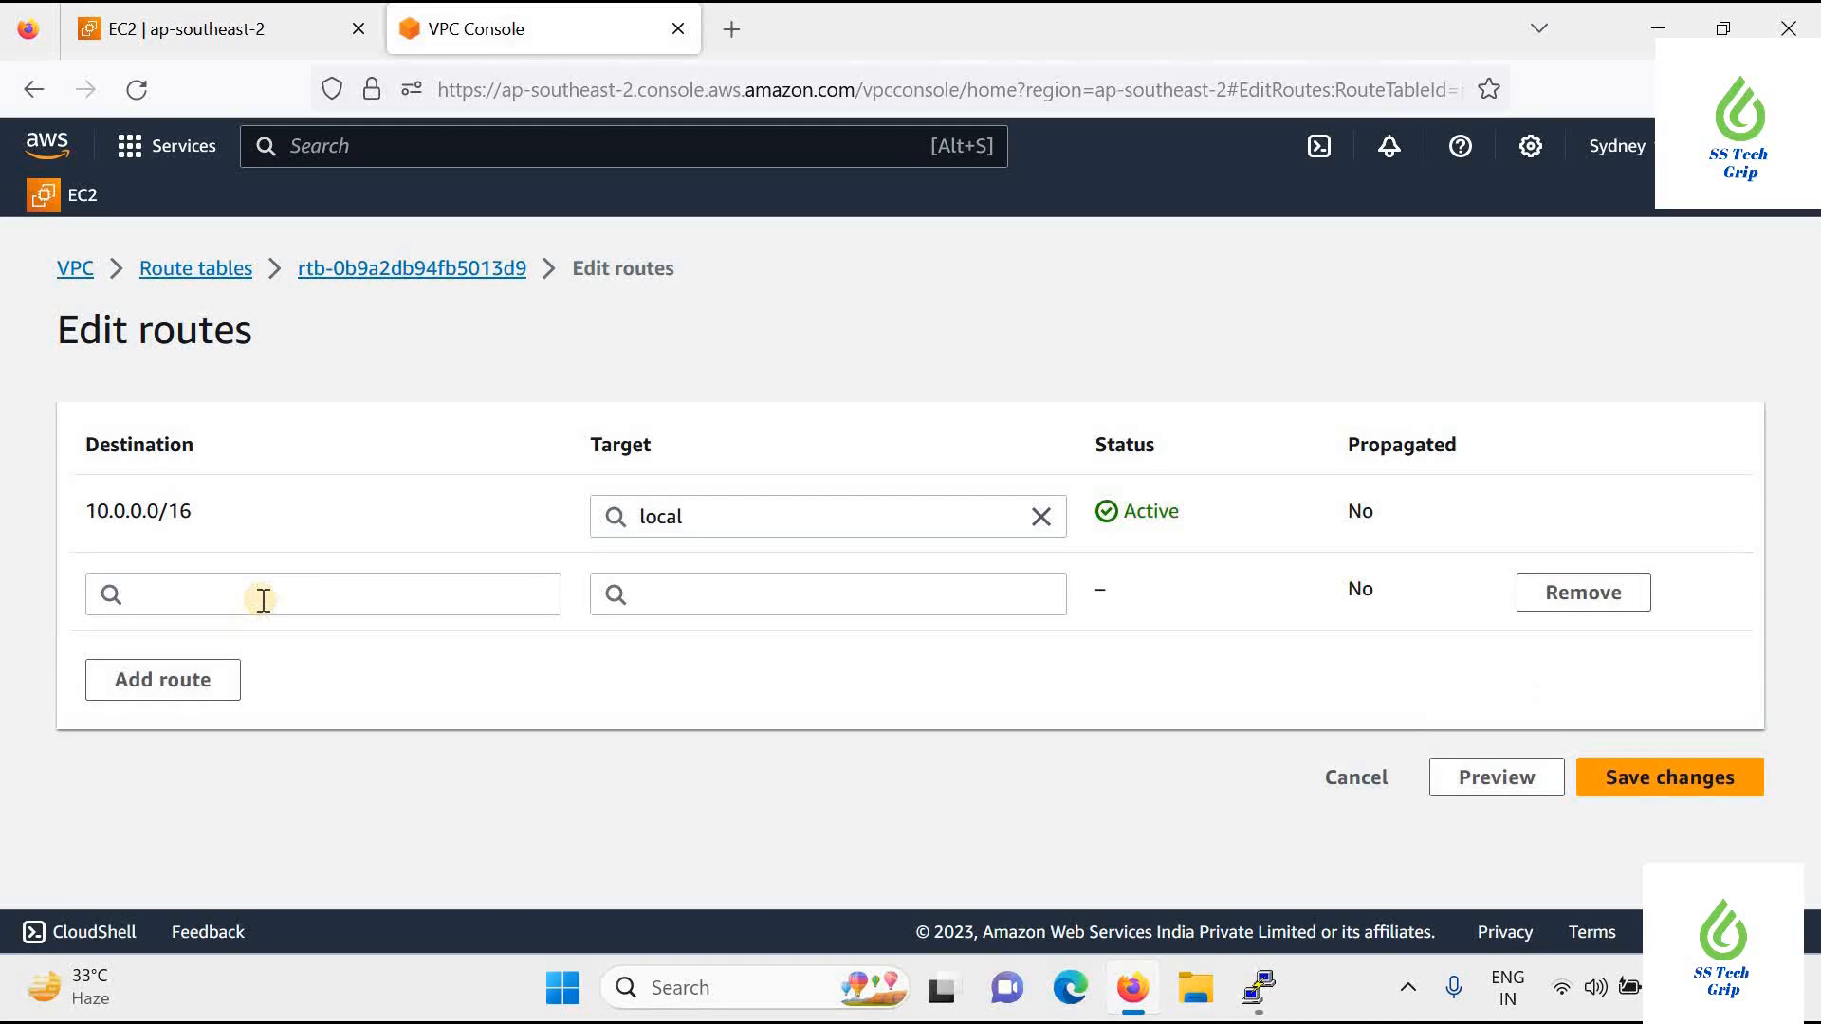
click(262, 600)
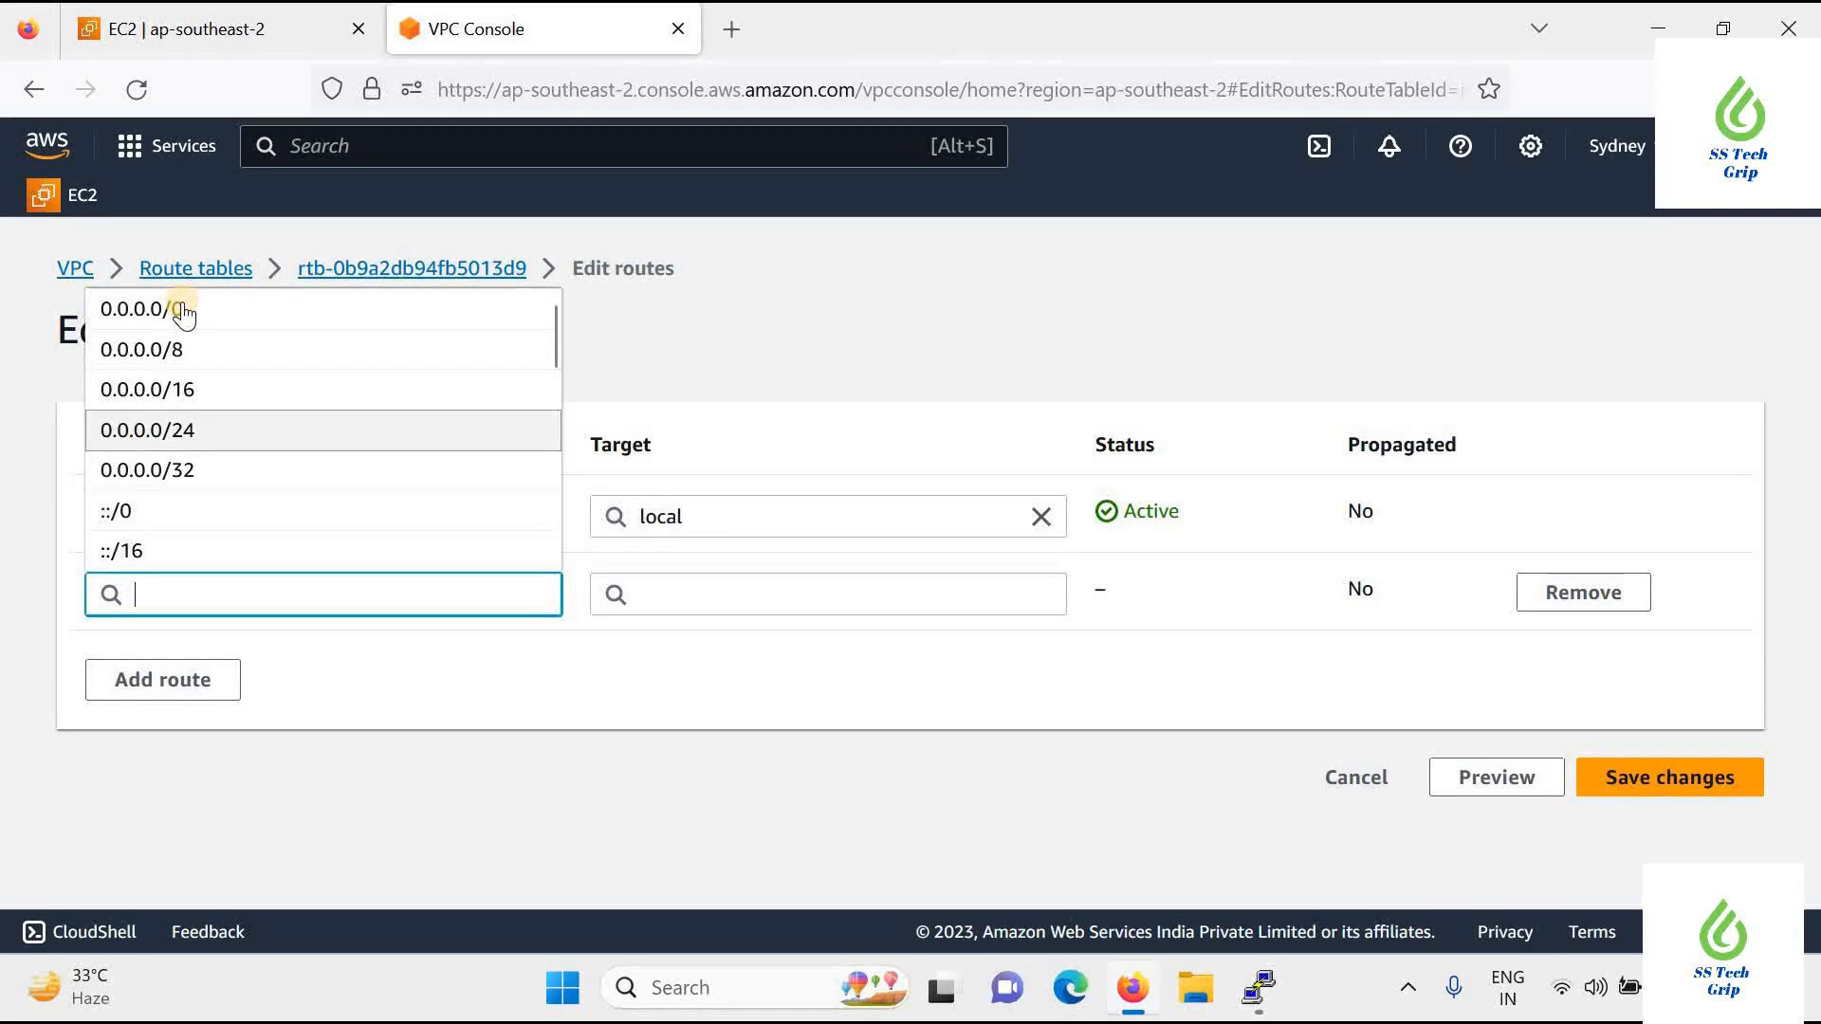
key(Return)
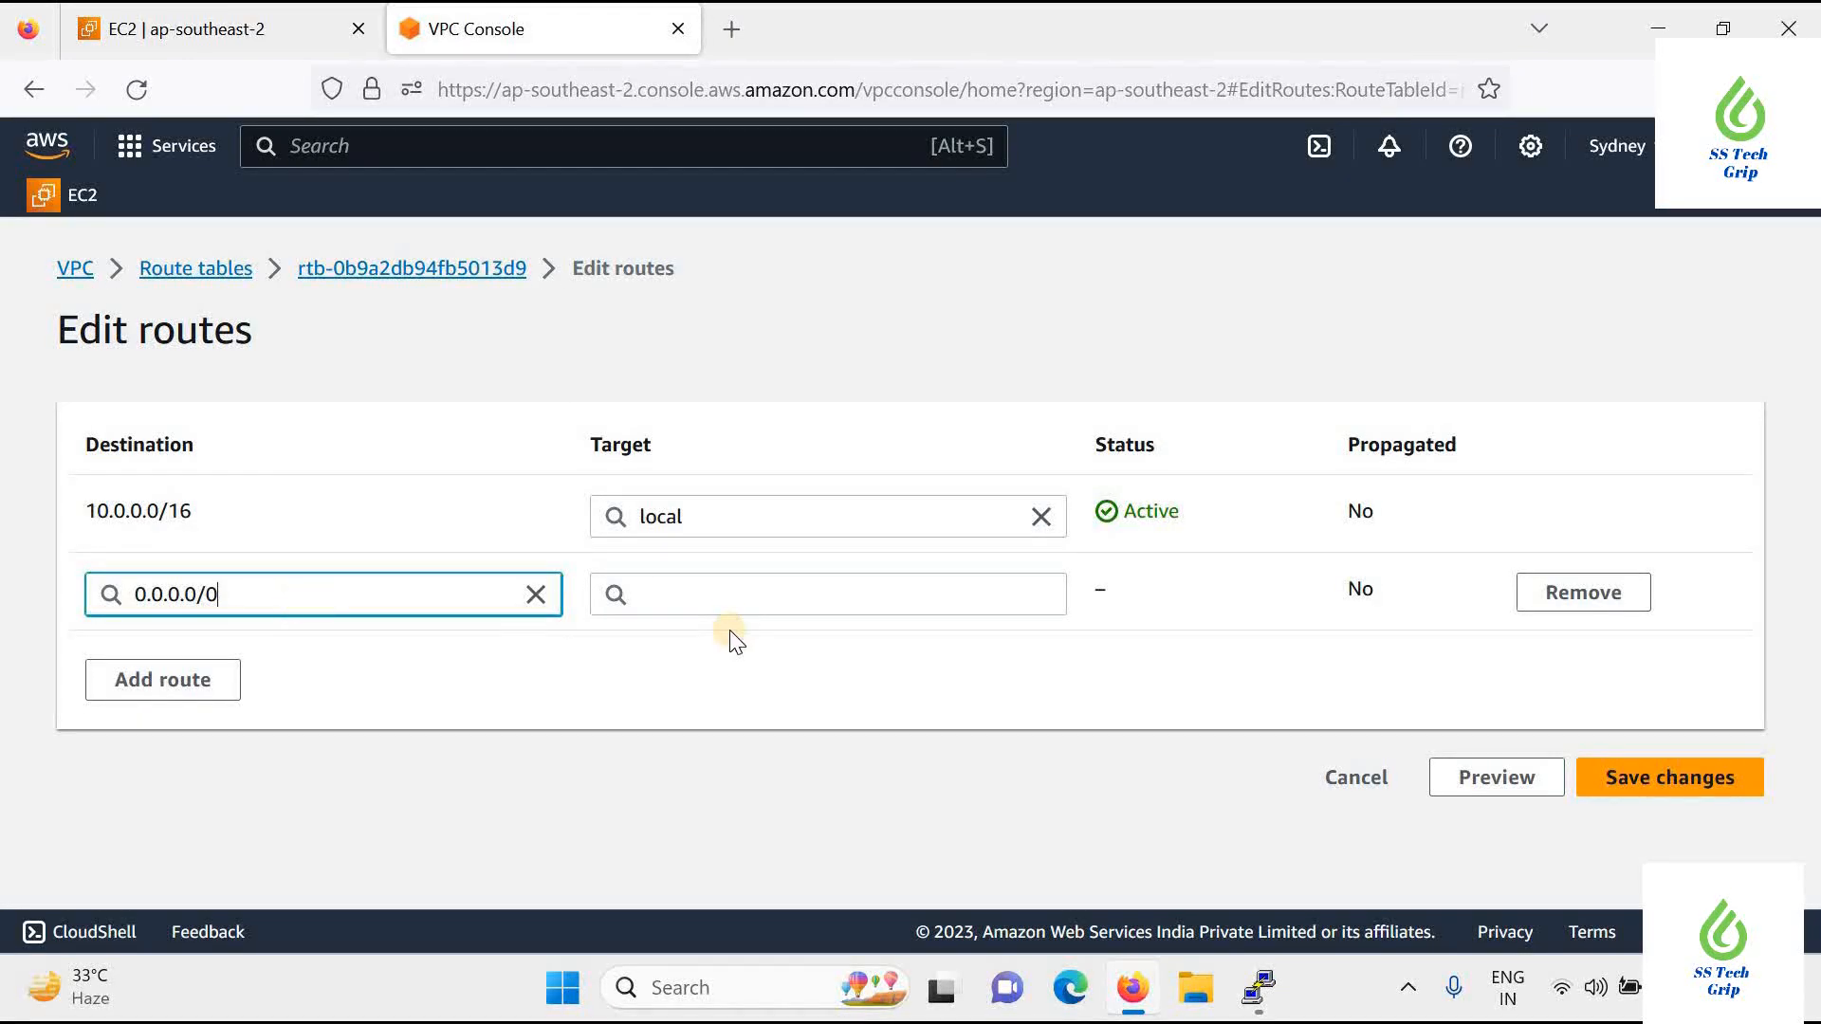
click(741, 592)
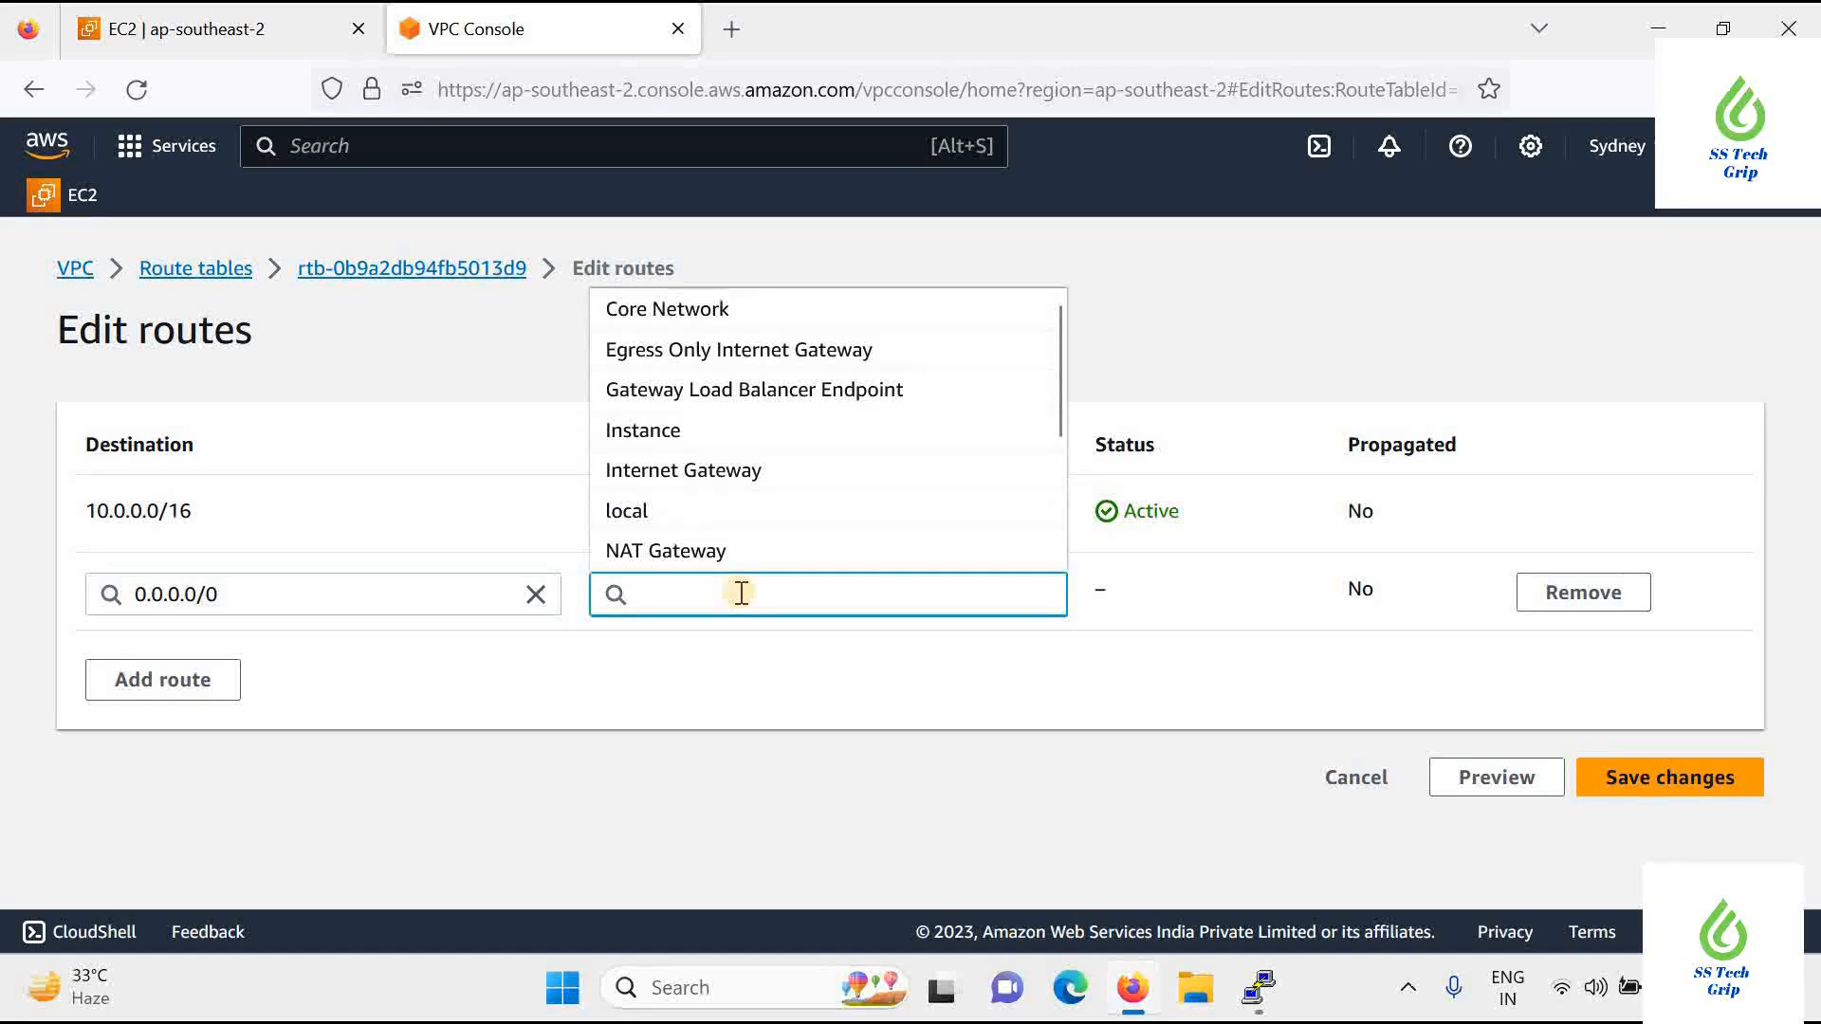
click(768, 479)
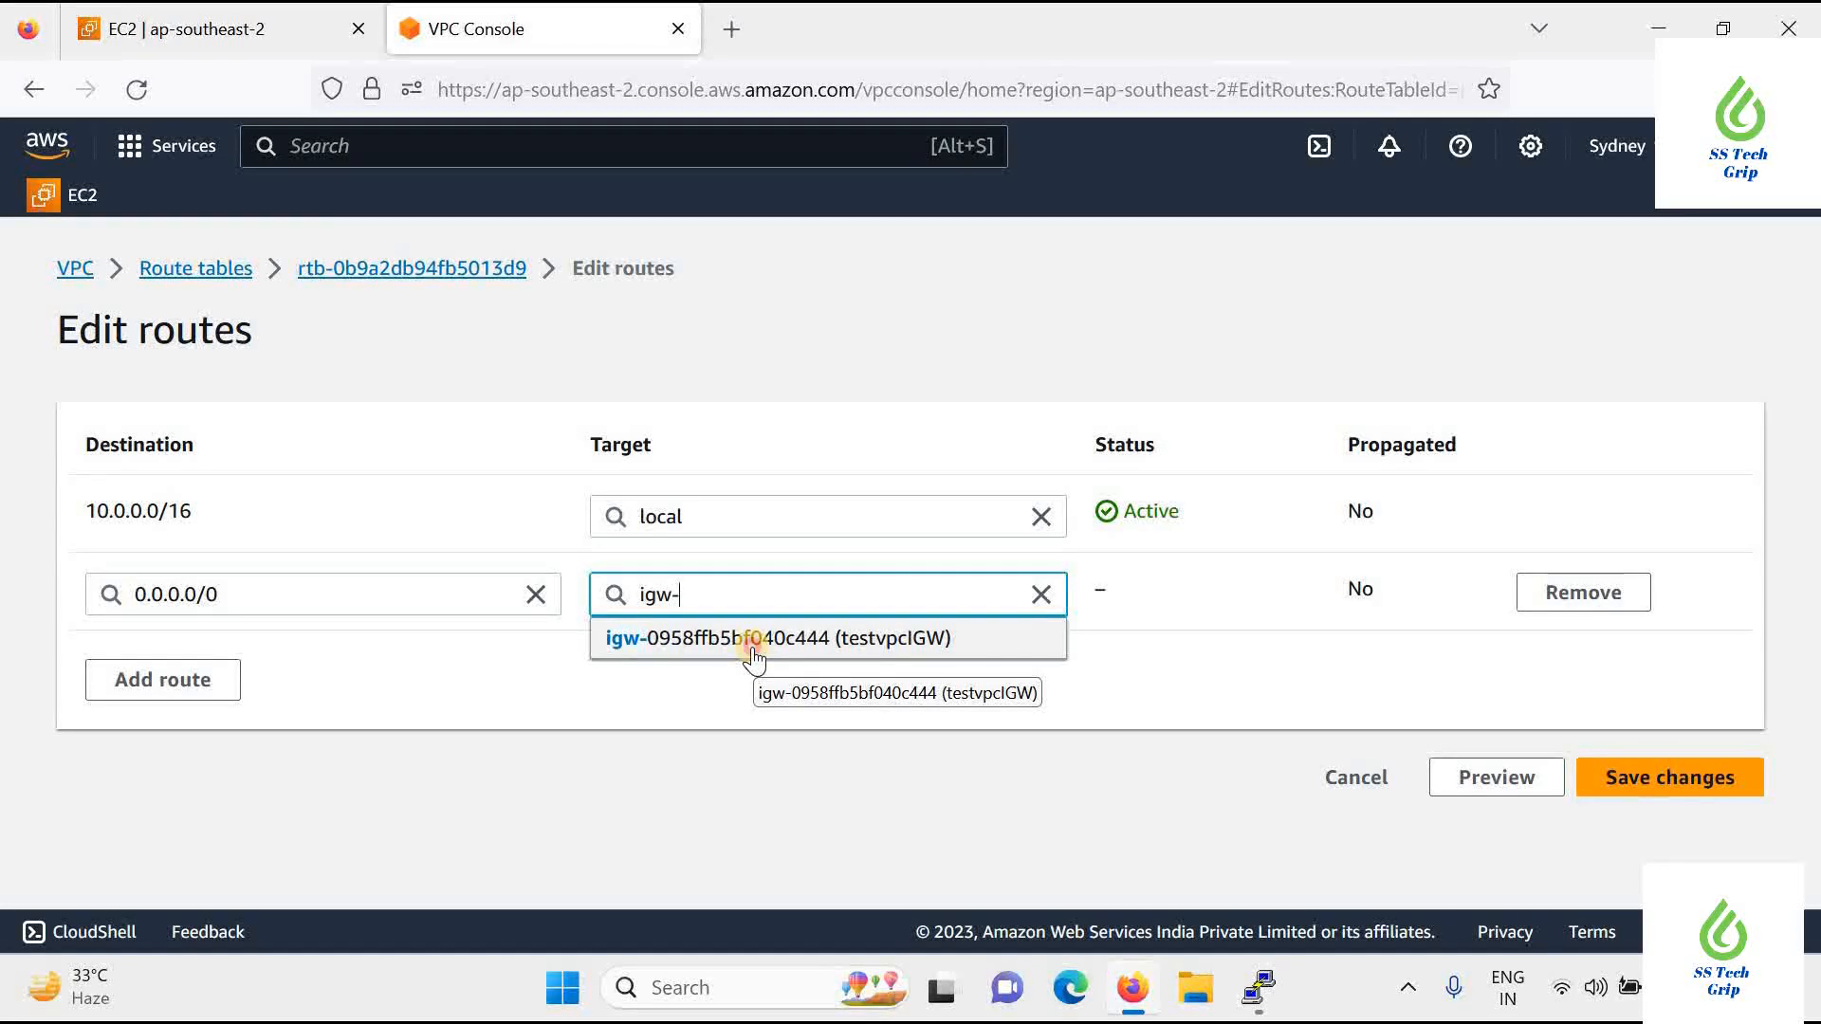
click(839, 647)
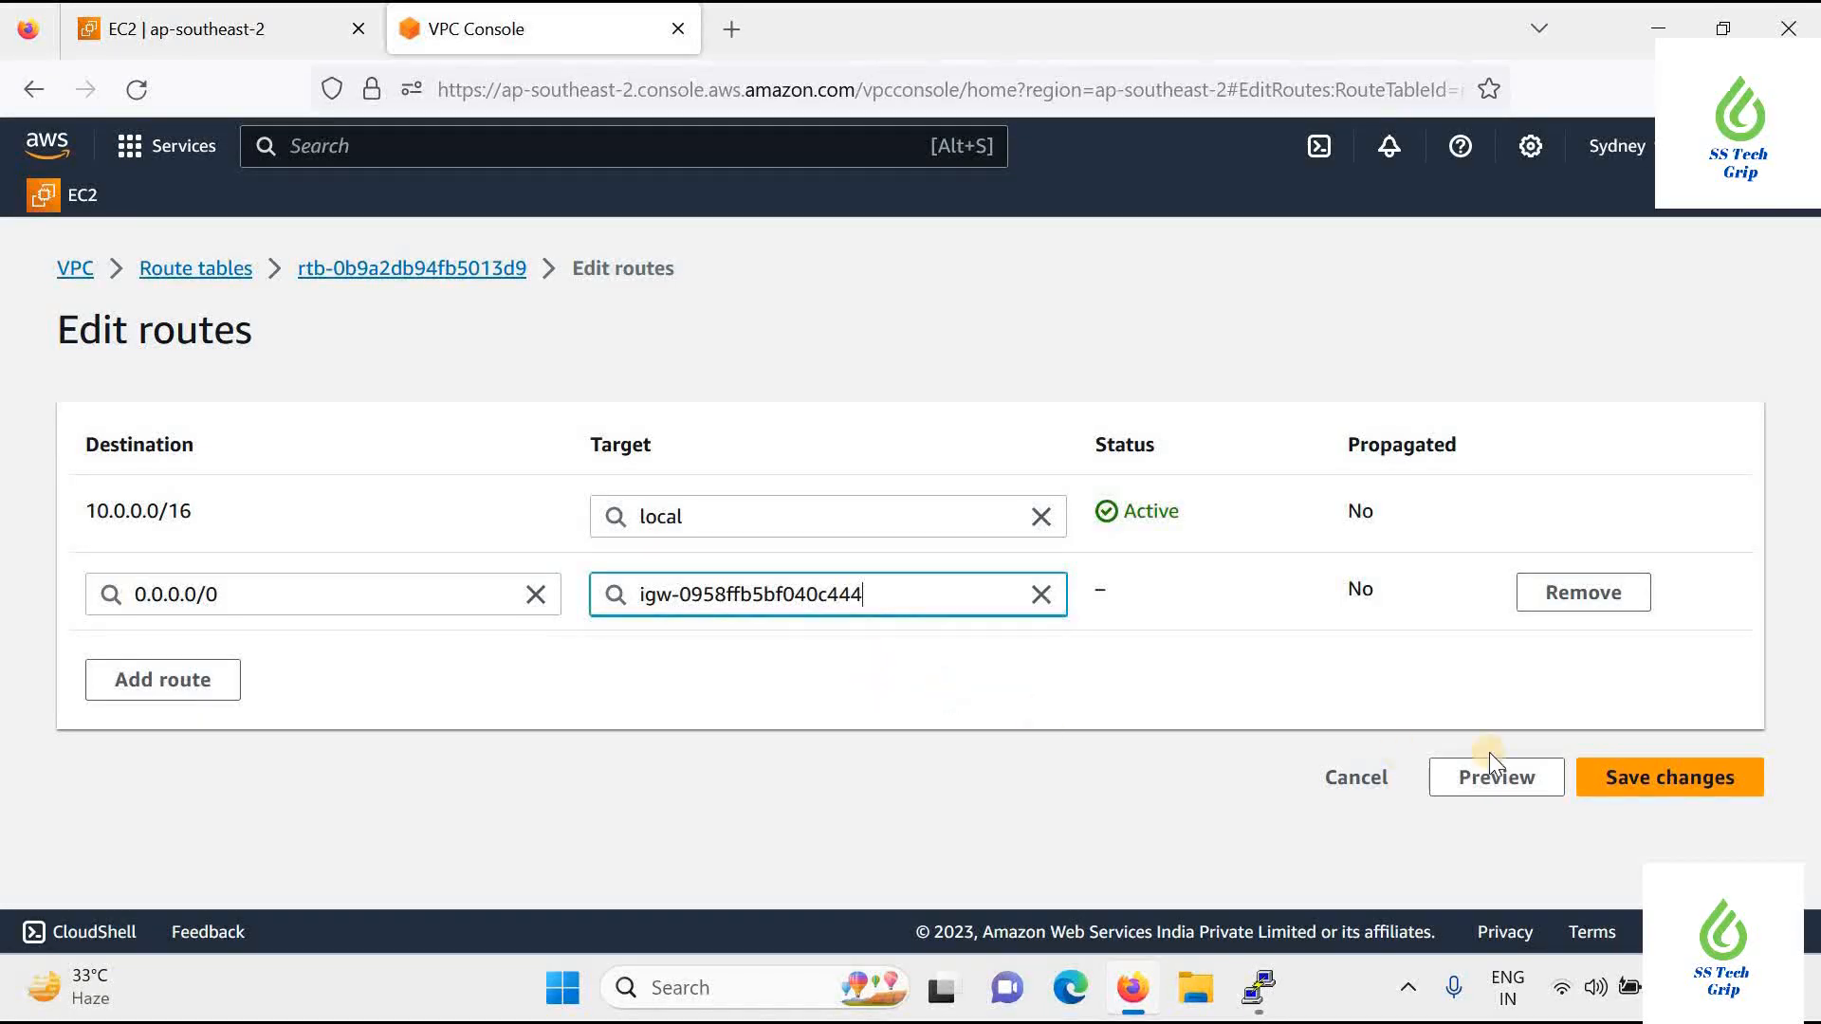
click(1650, 787)
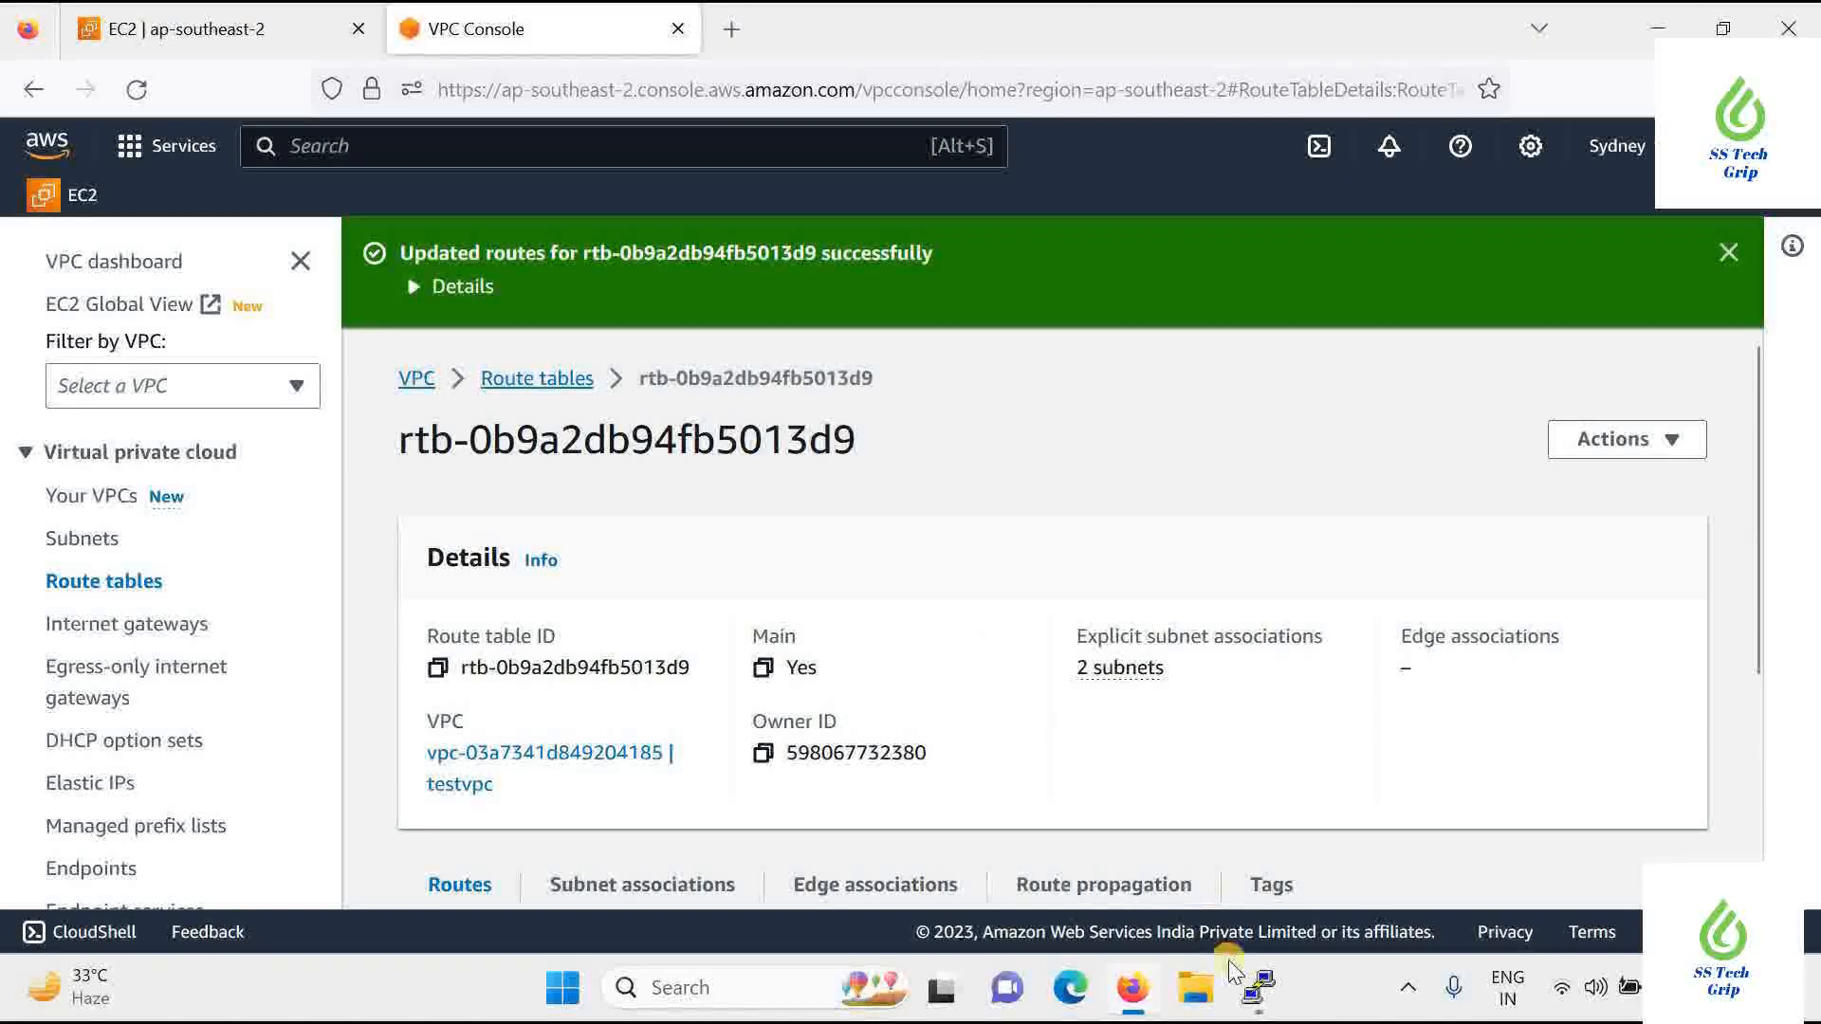
Switch to the inactive PuTTY window, duplicate its session to 54.66.225.253, accept the host key and log in as ubuntu
mouse_move(1258, 987)
click(1260, 873)
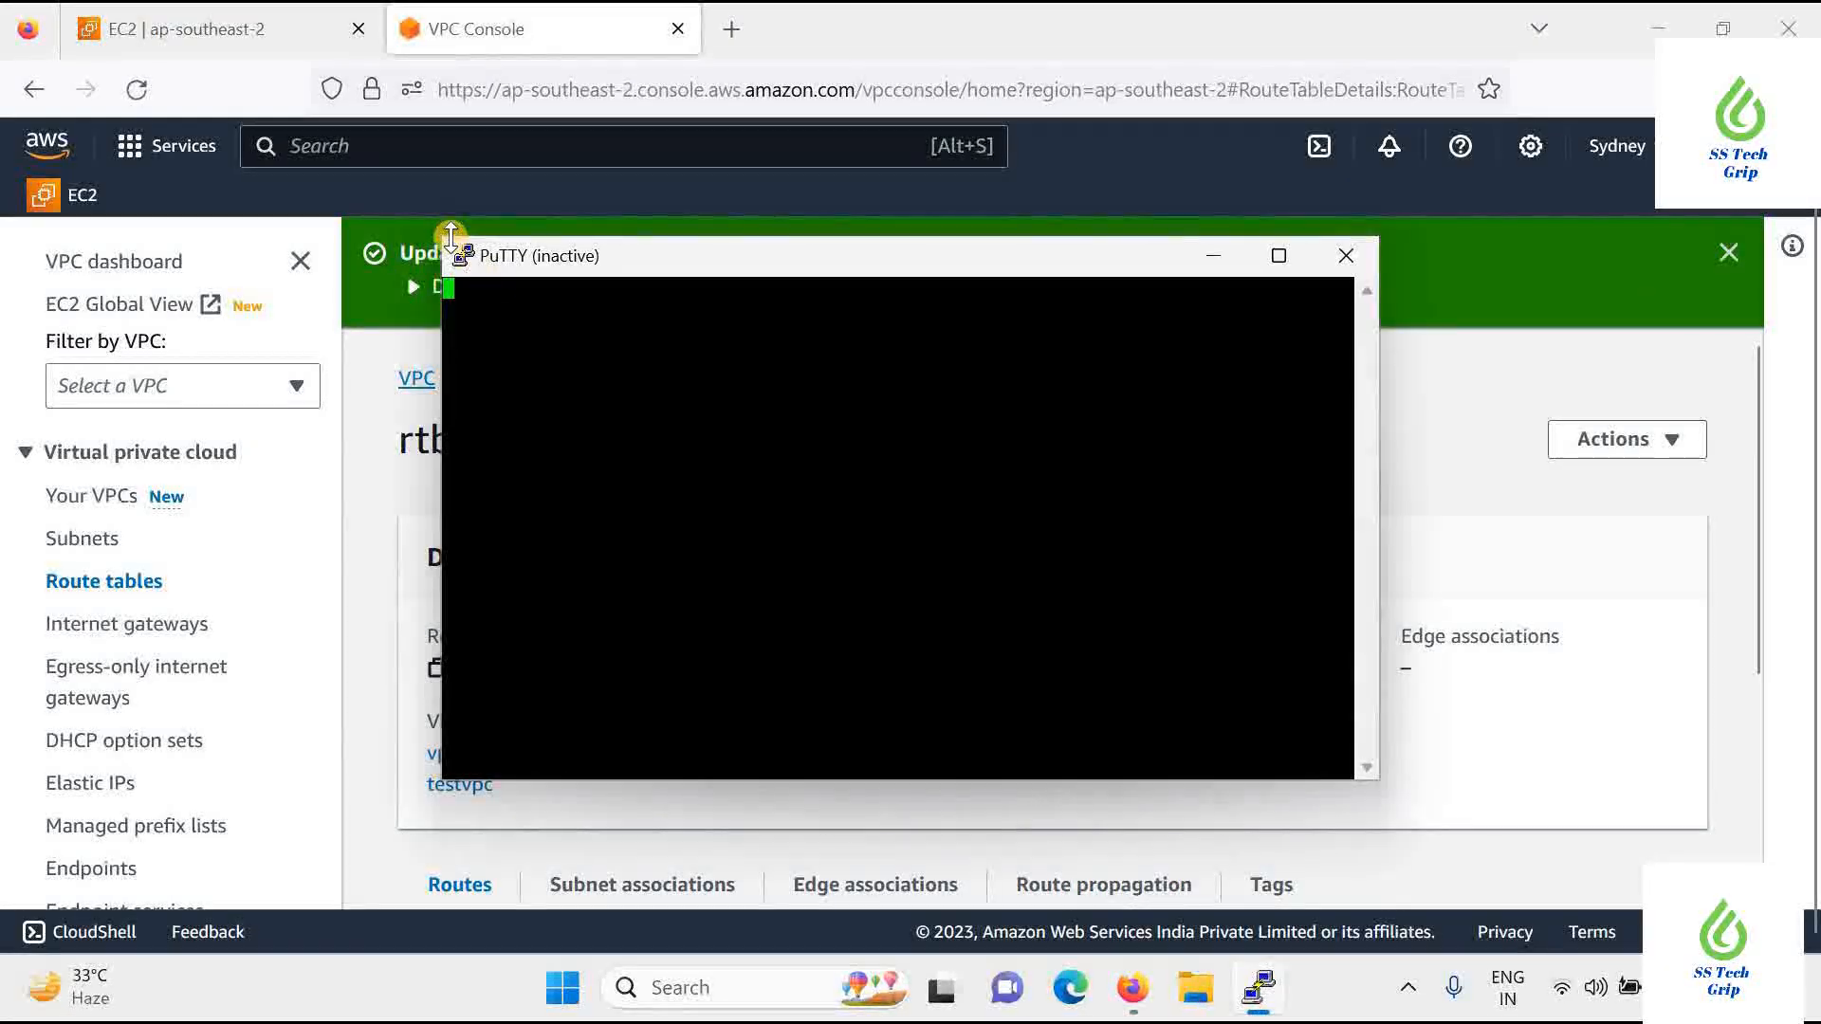
click(453, 253)
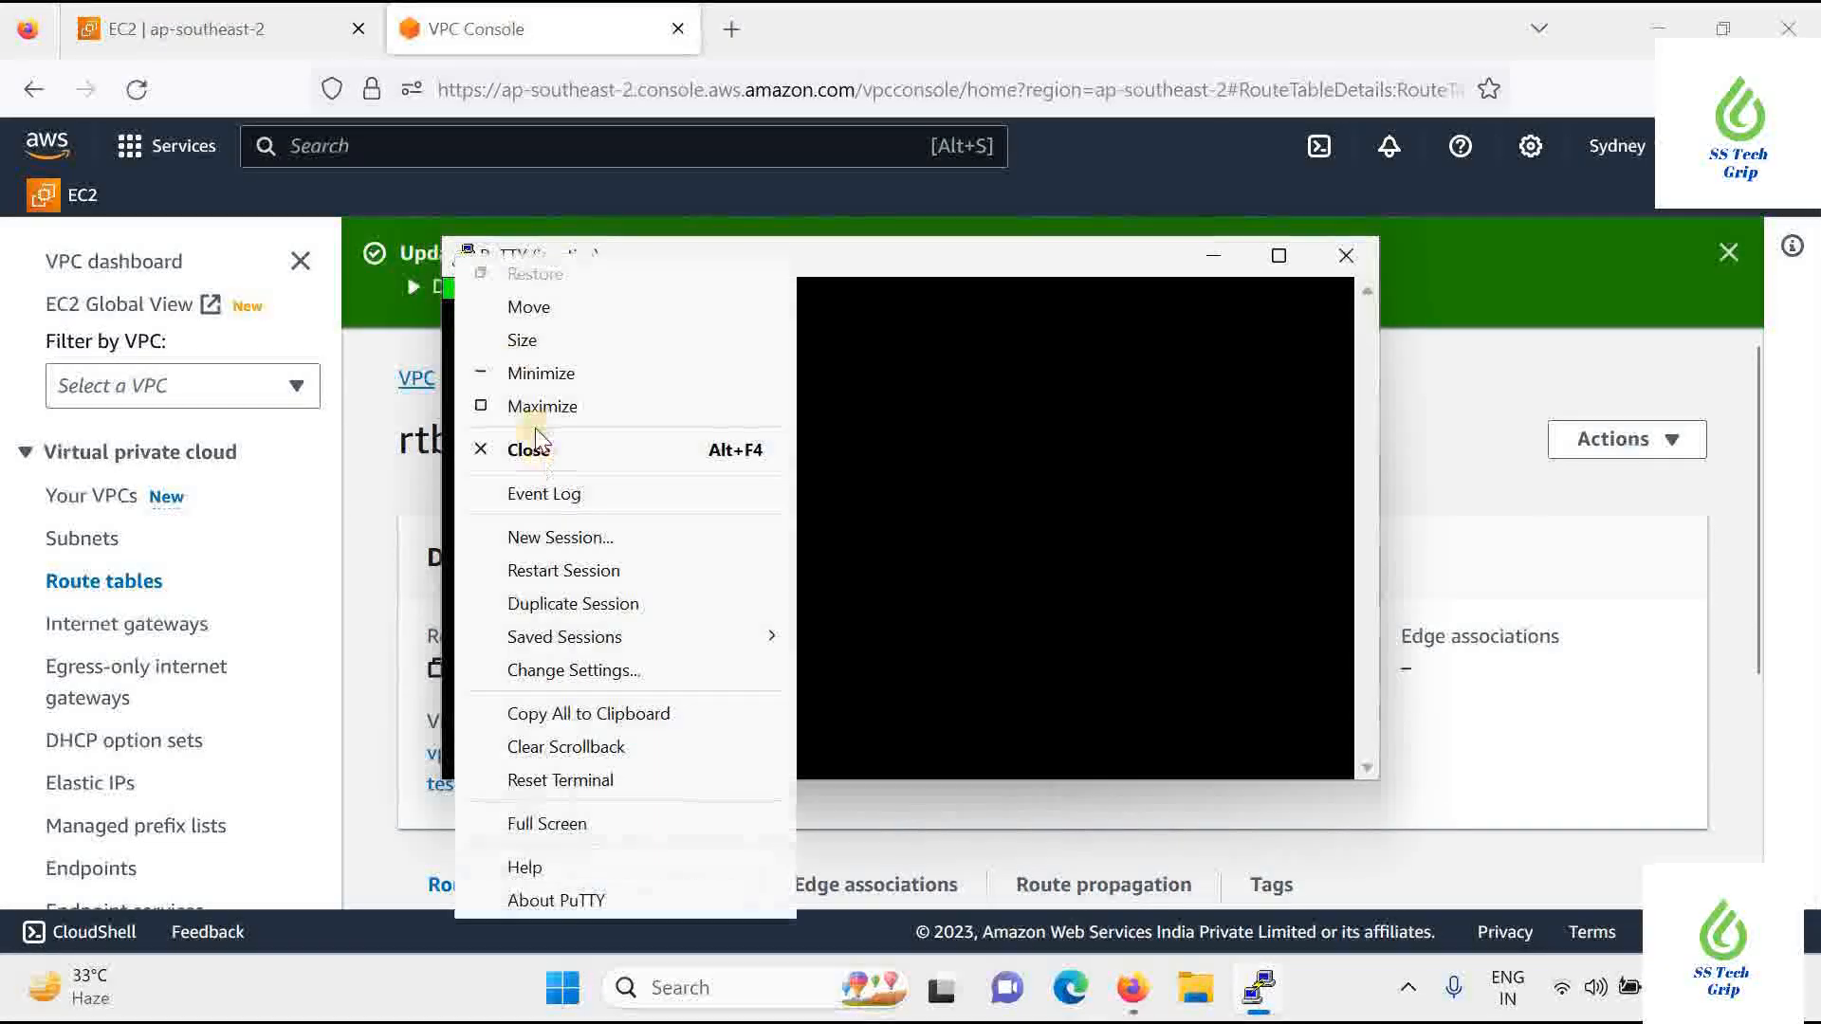
click(563, 603)
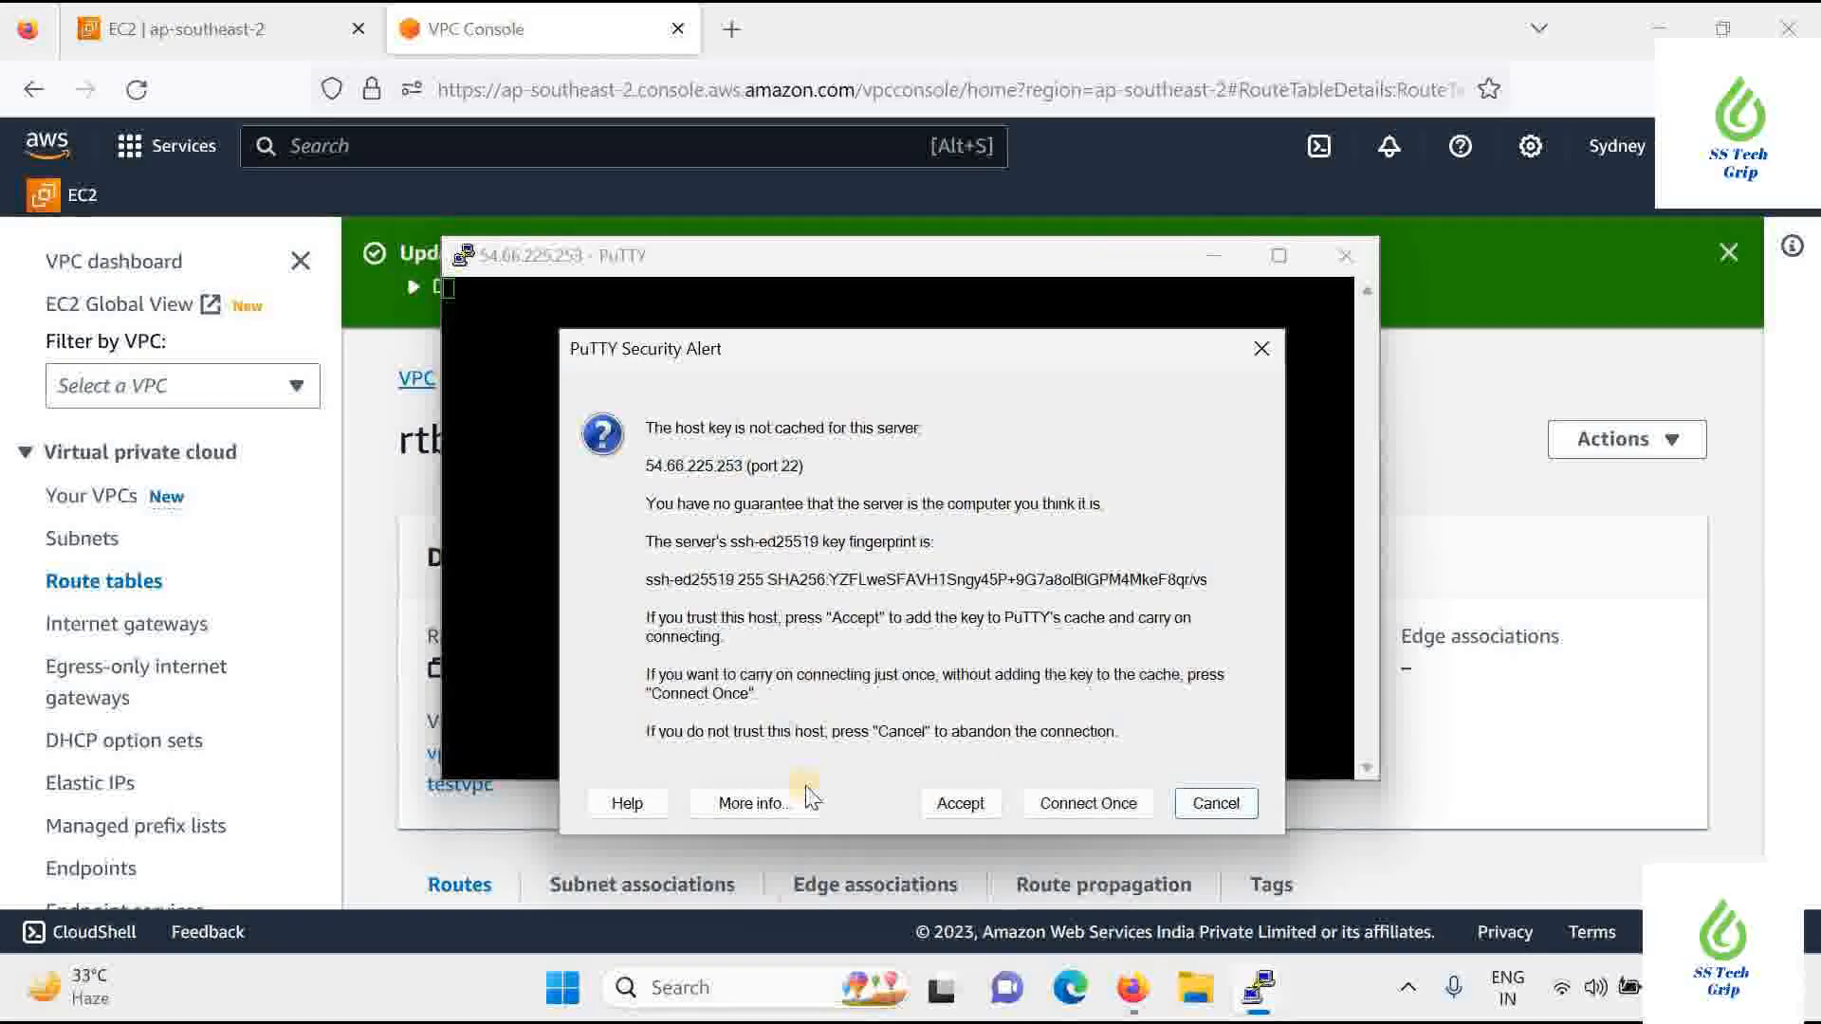
click(961, 802)
text(u)
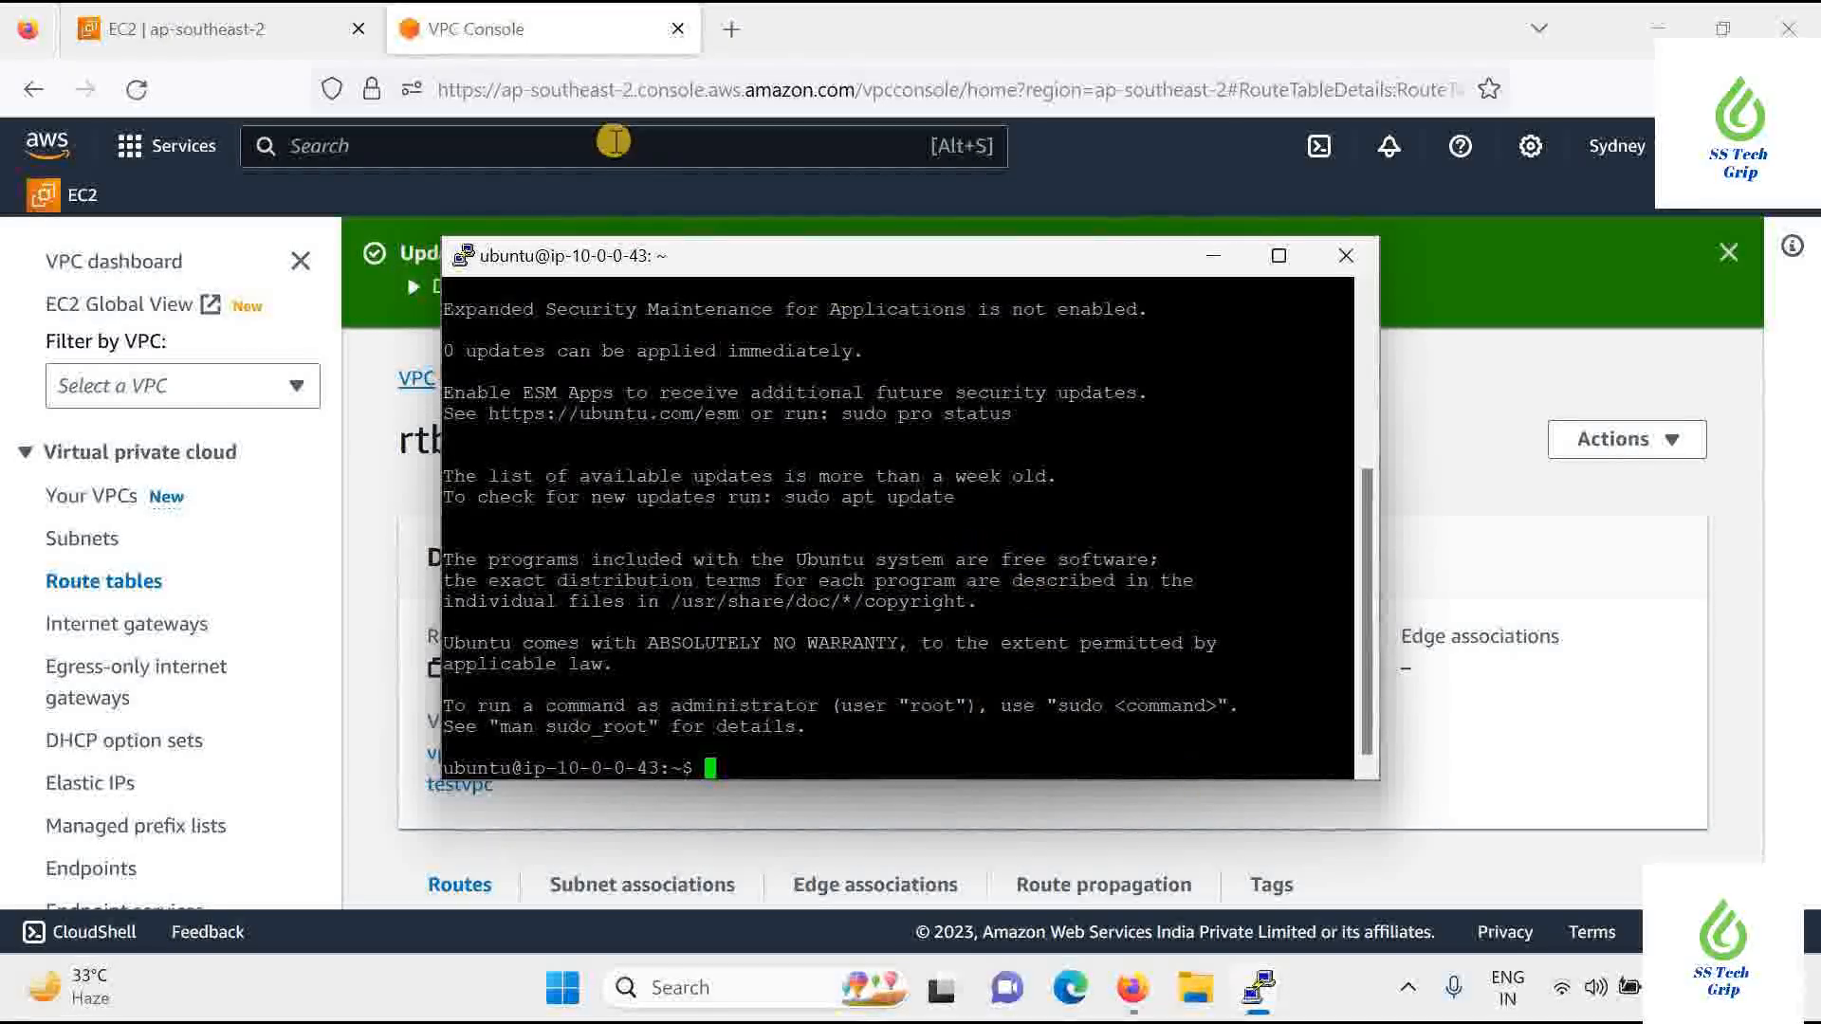
Close the inactive PuTTY window, bring back the connected ubuntu session and maximize it
click(1215, 256)
click(1338, 258)
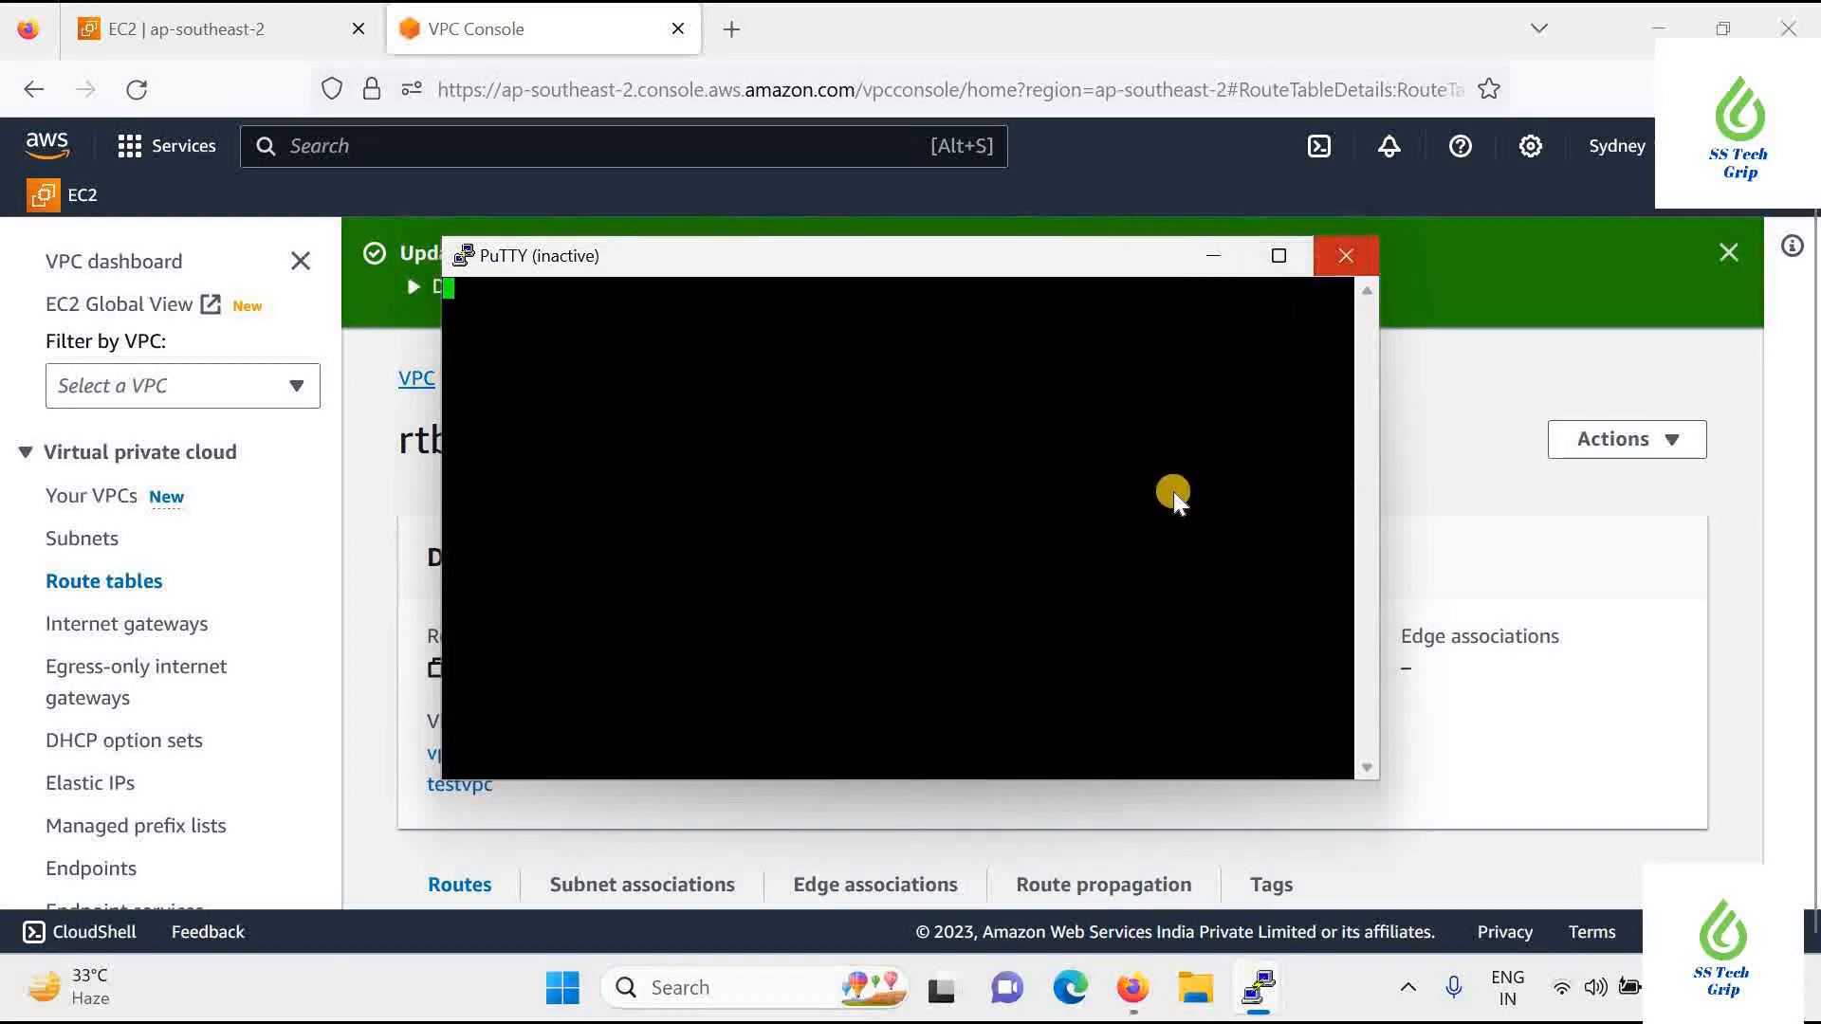
mouse_move(1259, 998)
click(1260, 833)
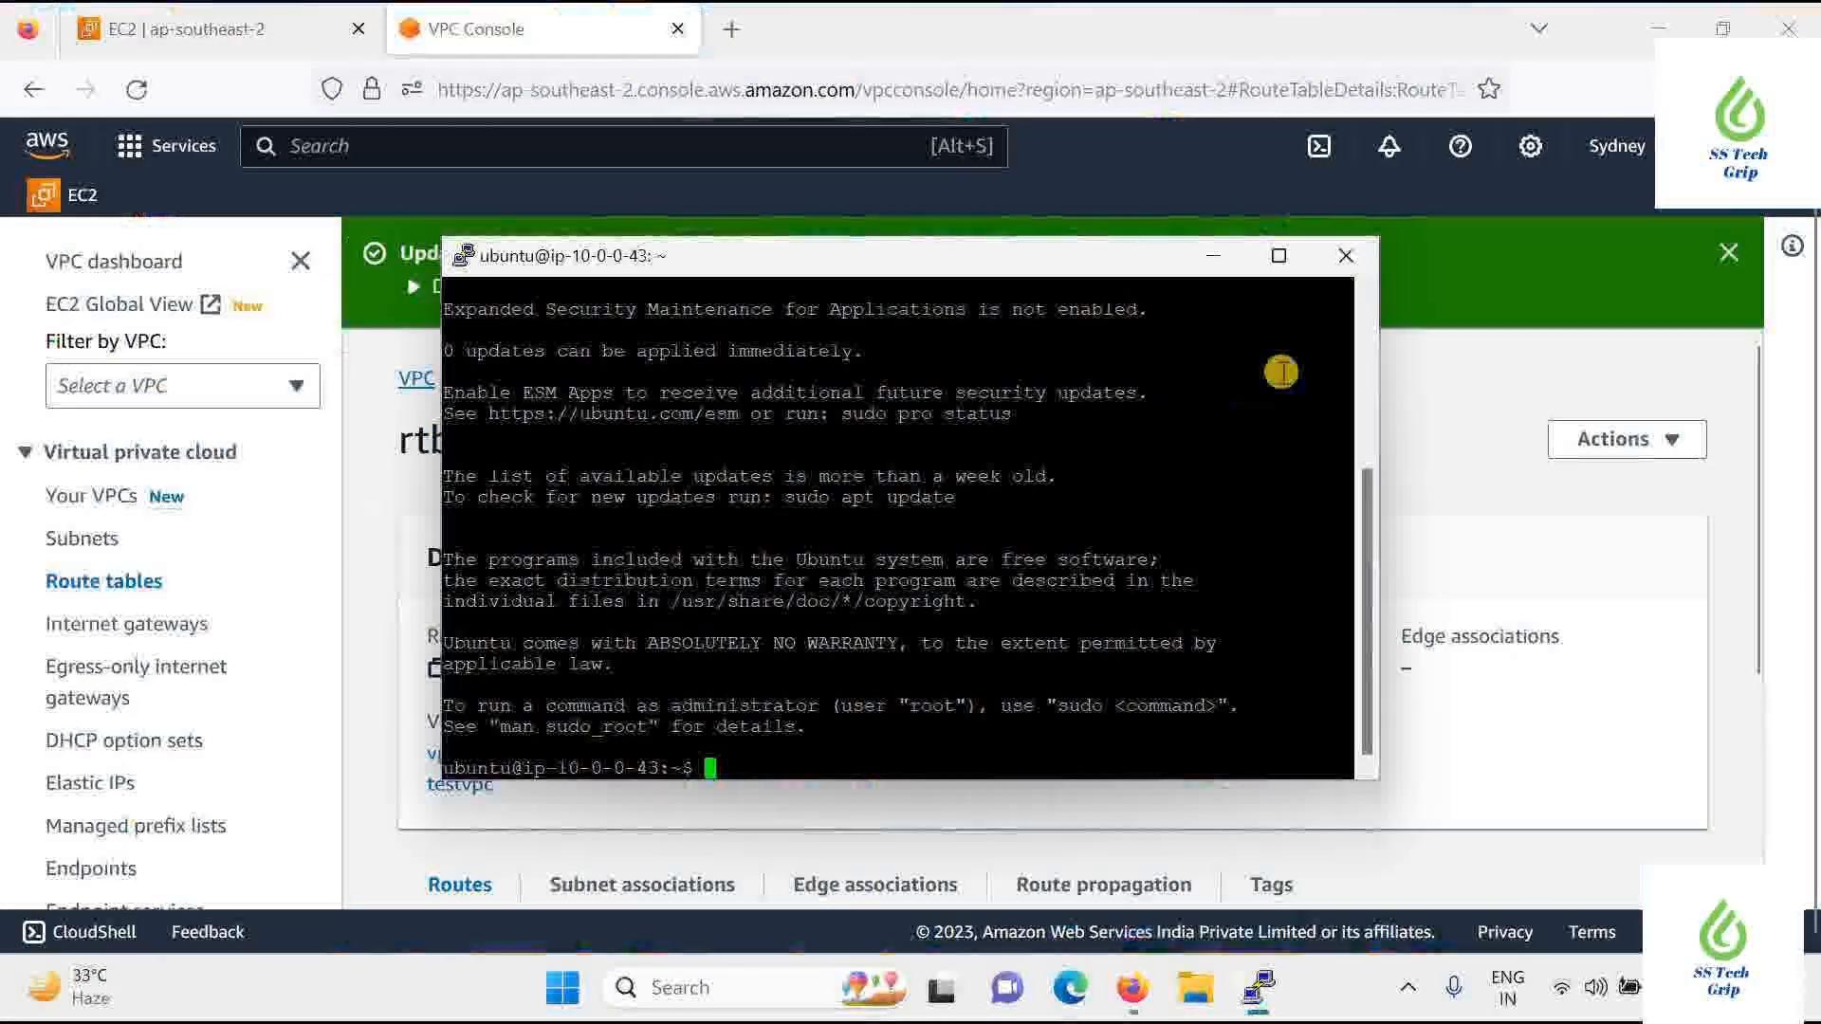
click(1278, 256)
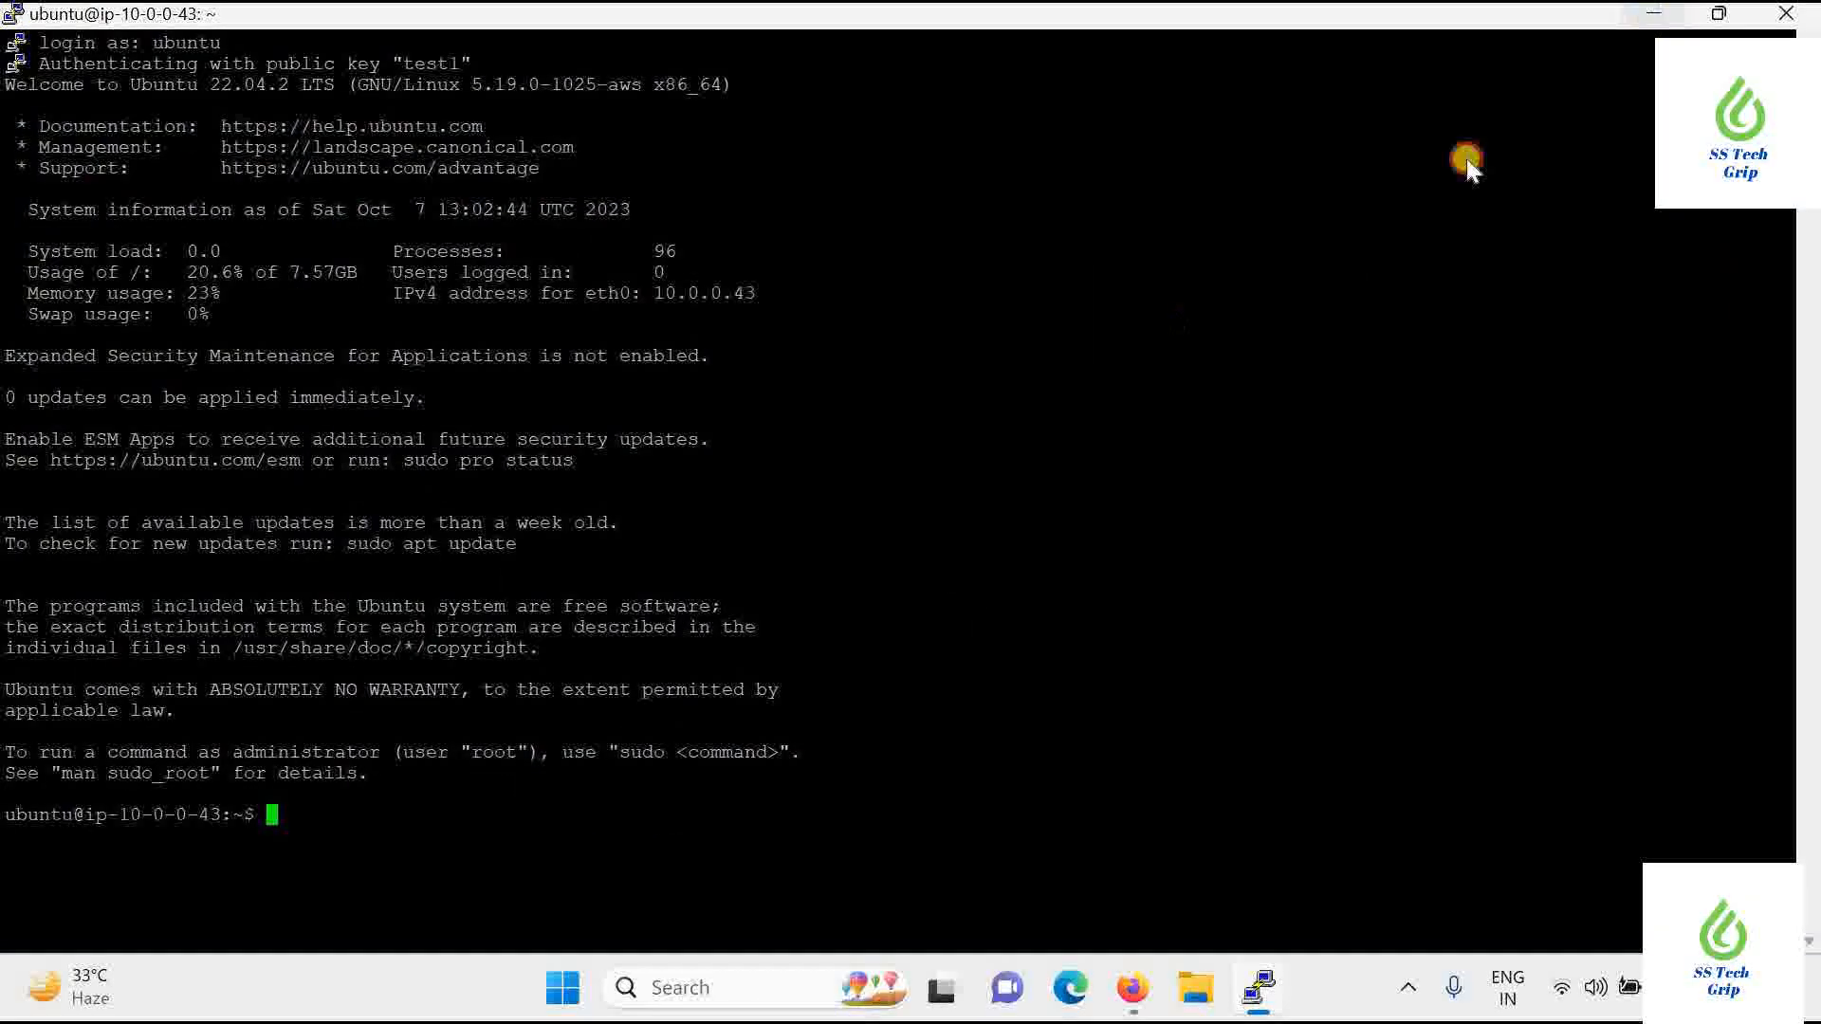
Back in the AWS console, remove the 0.0.0.0/0 internet gateway route from route table rtb-05cde7f0a165cdaed and save the changes
click(1658, 11)
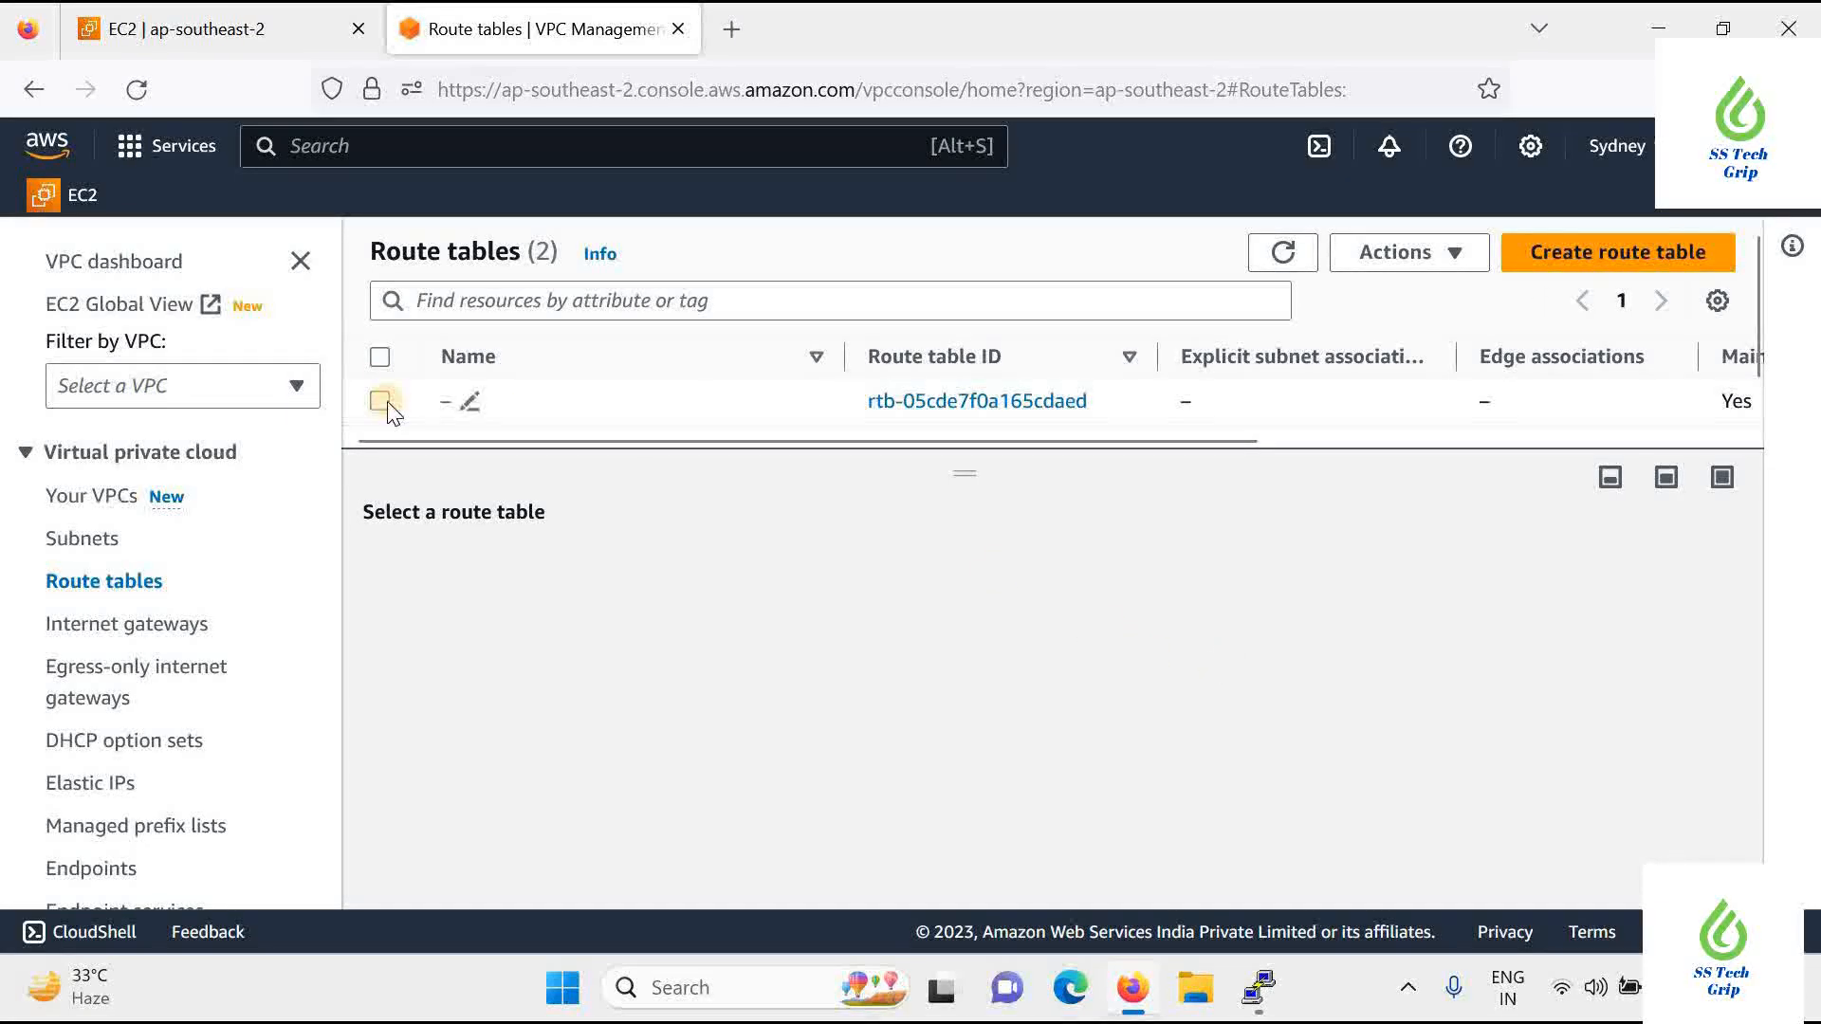
click(1043, 400)
click(548, 566)
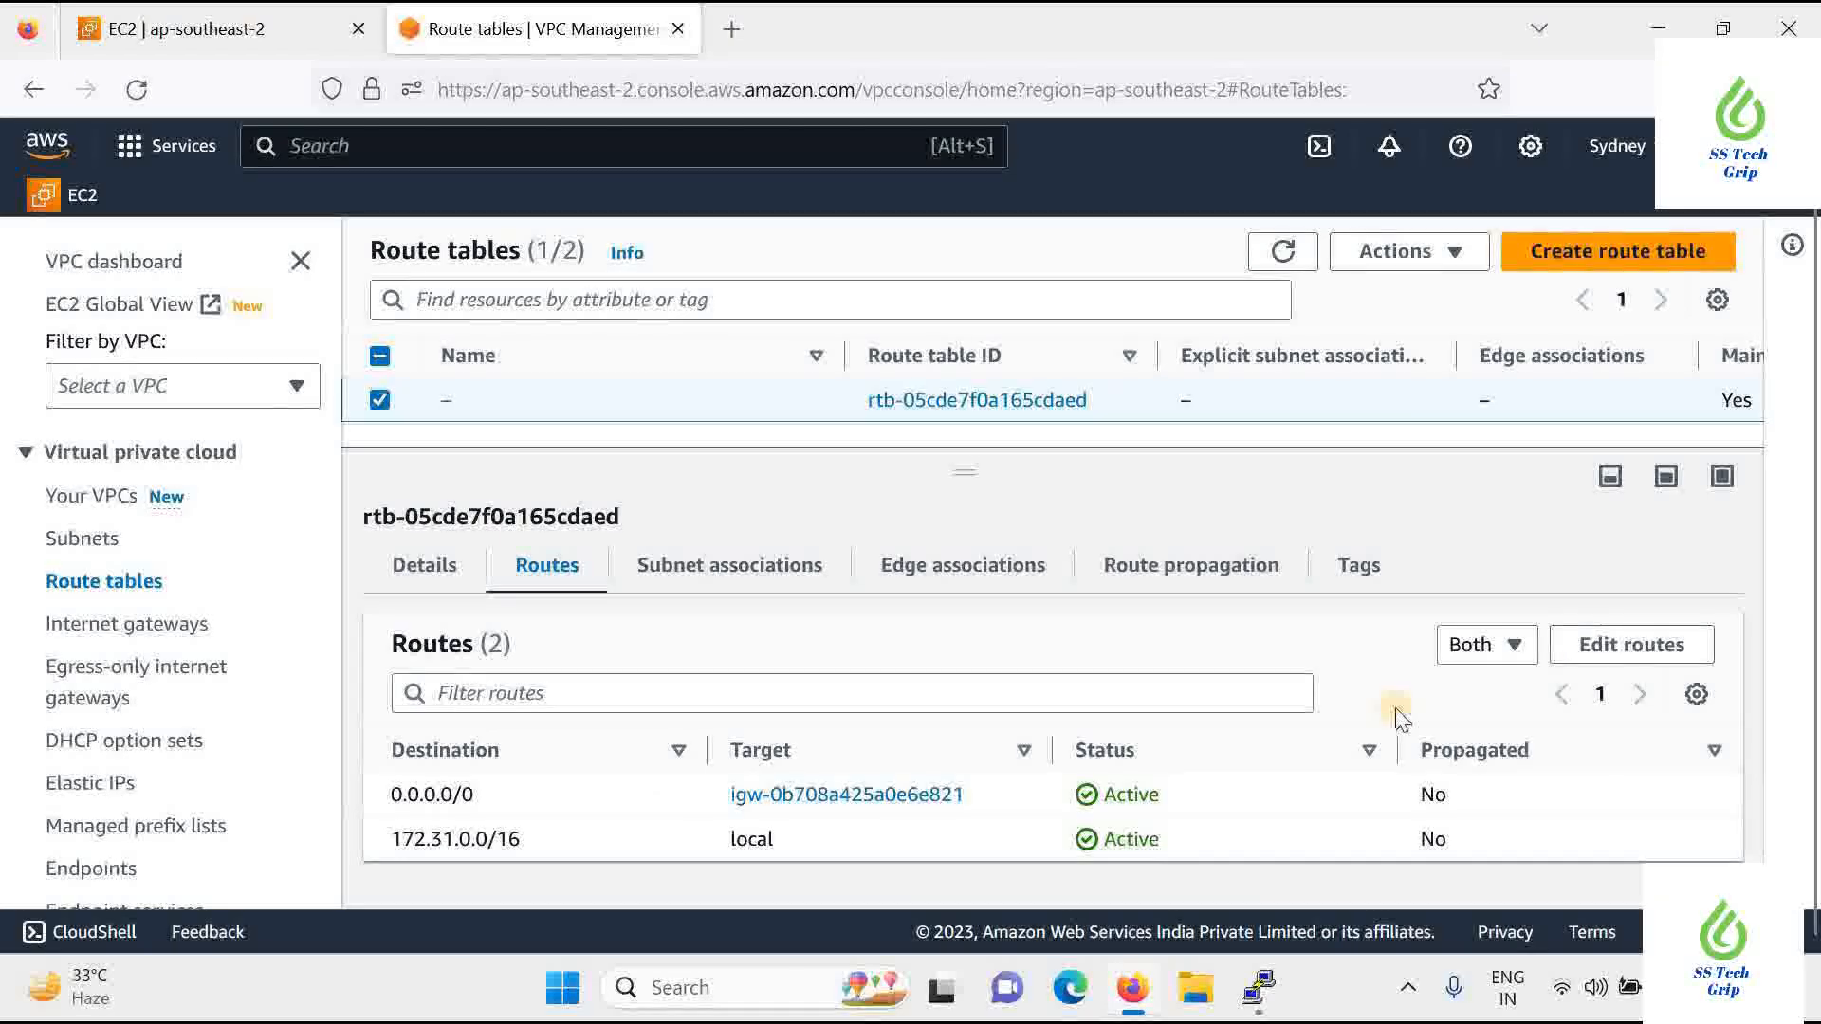
click(1593, 649)
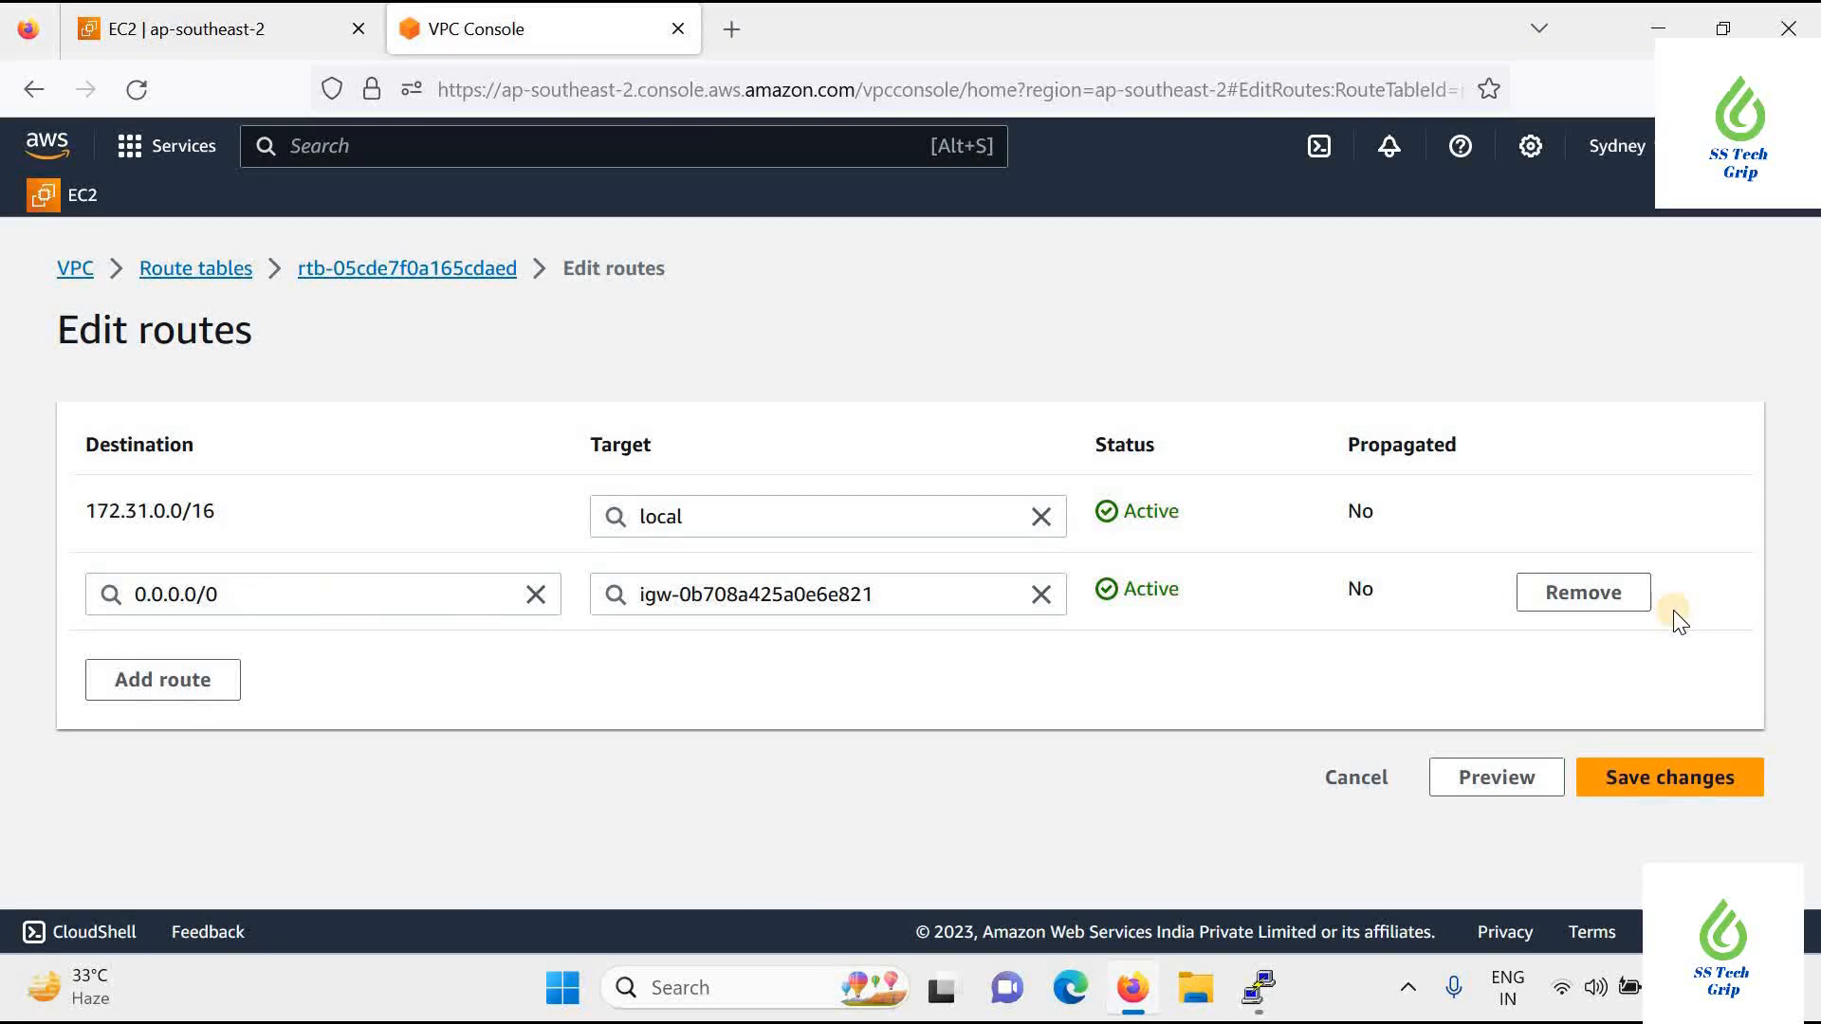
click(1584, 594)
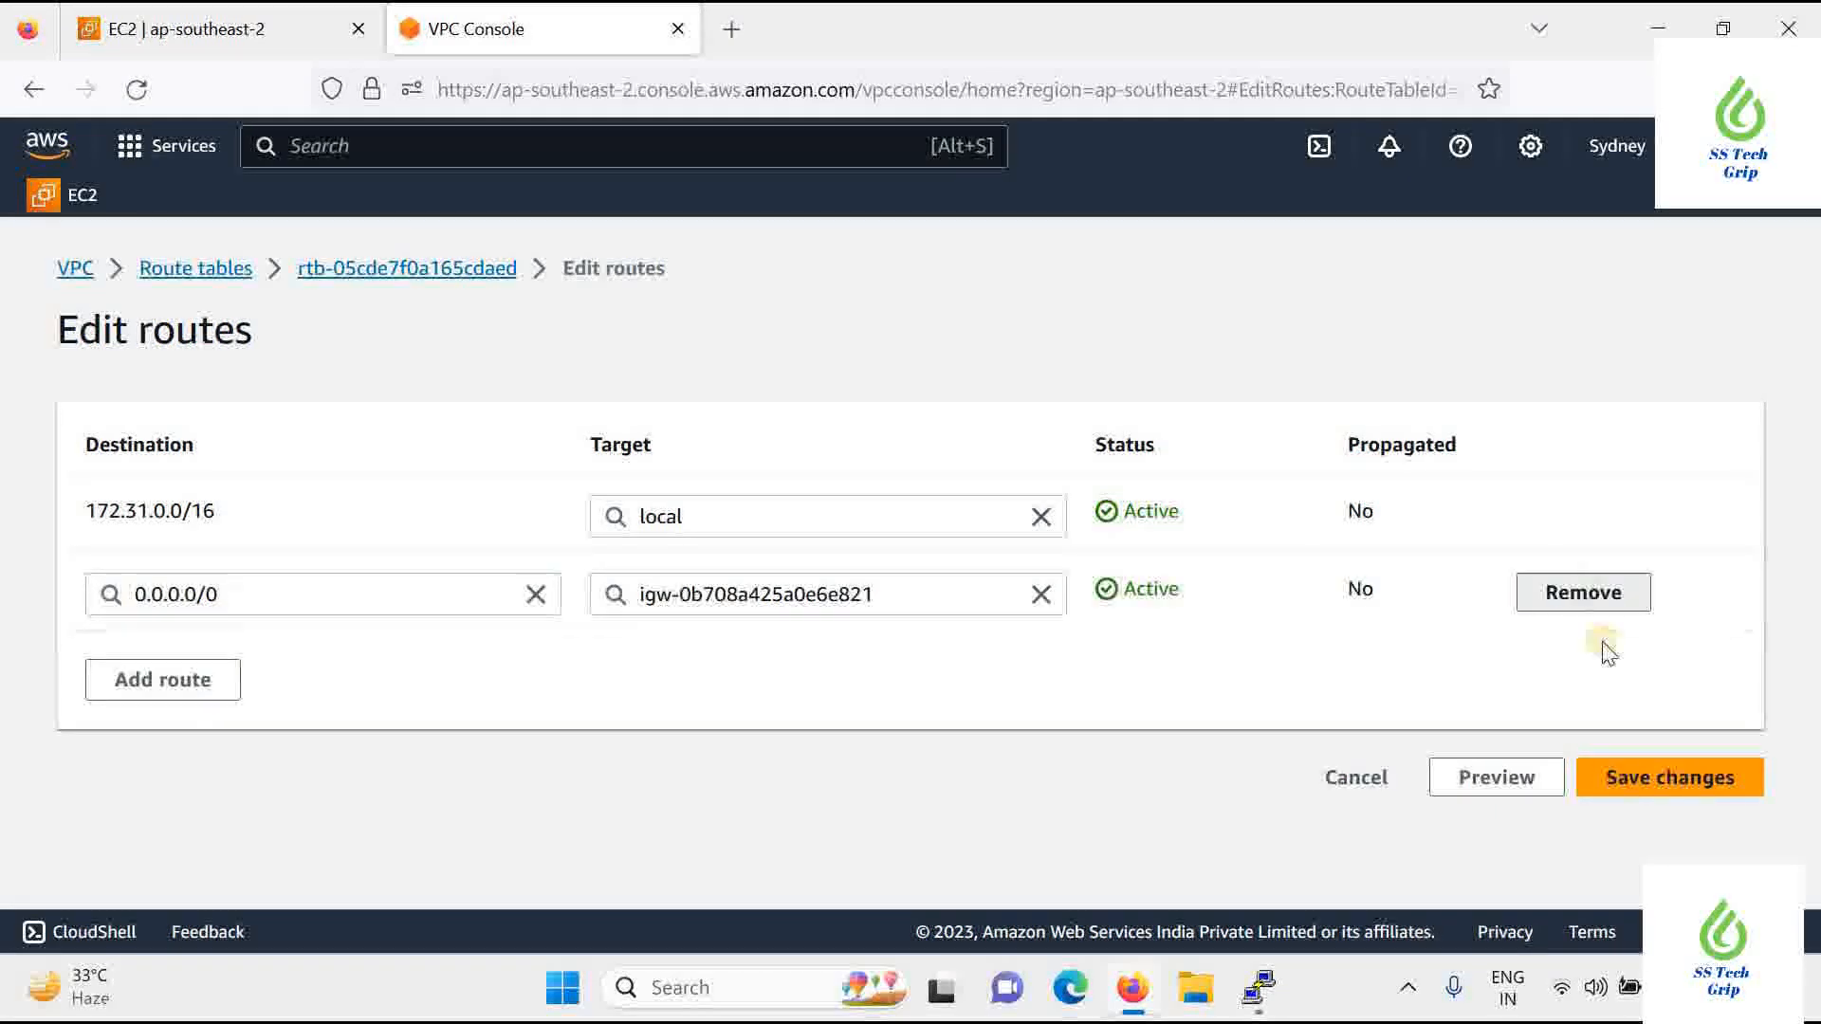
click(1639, 713)
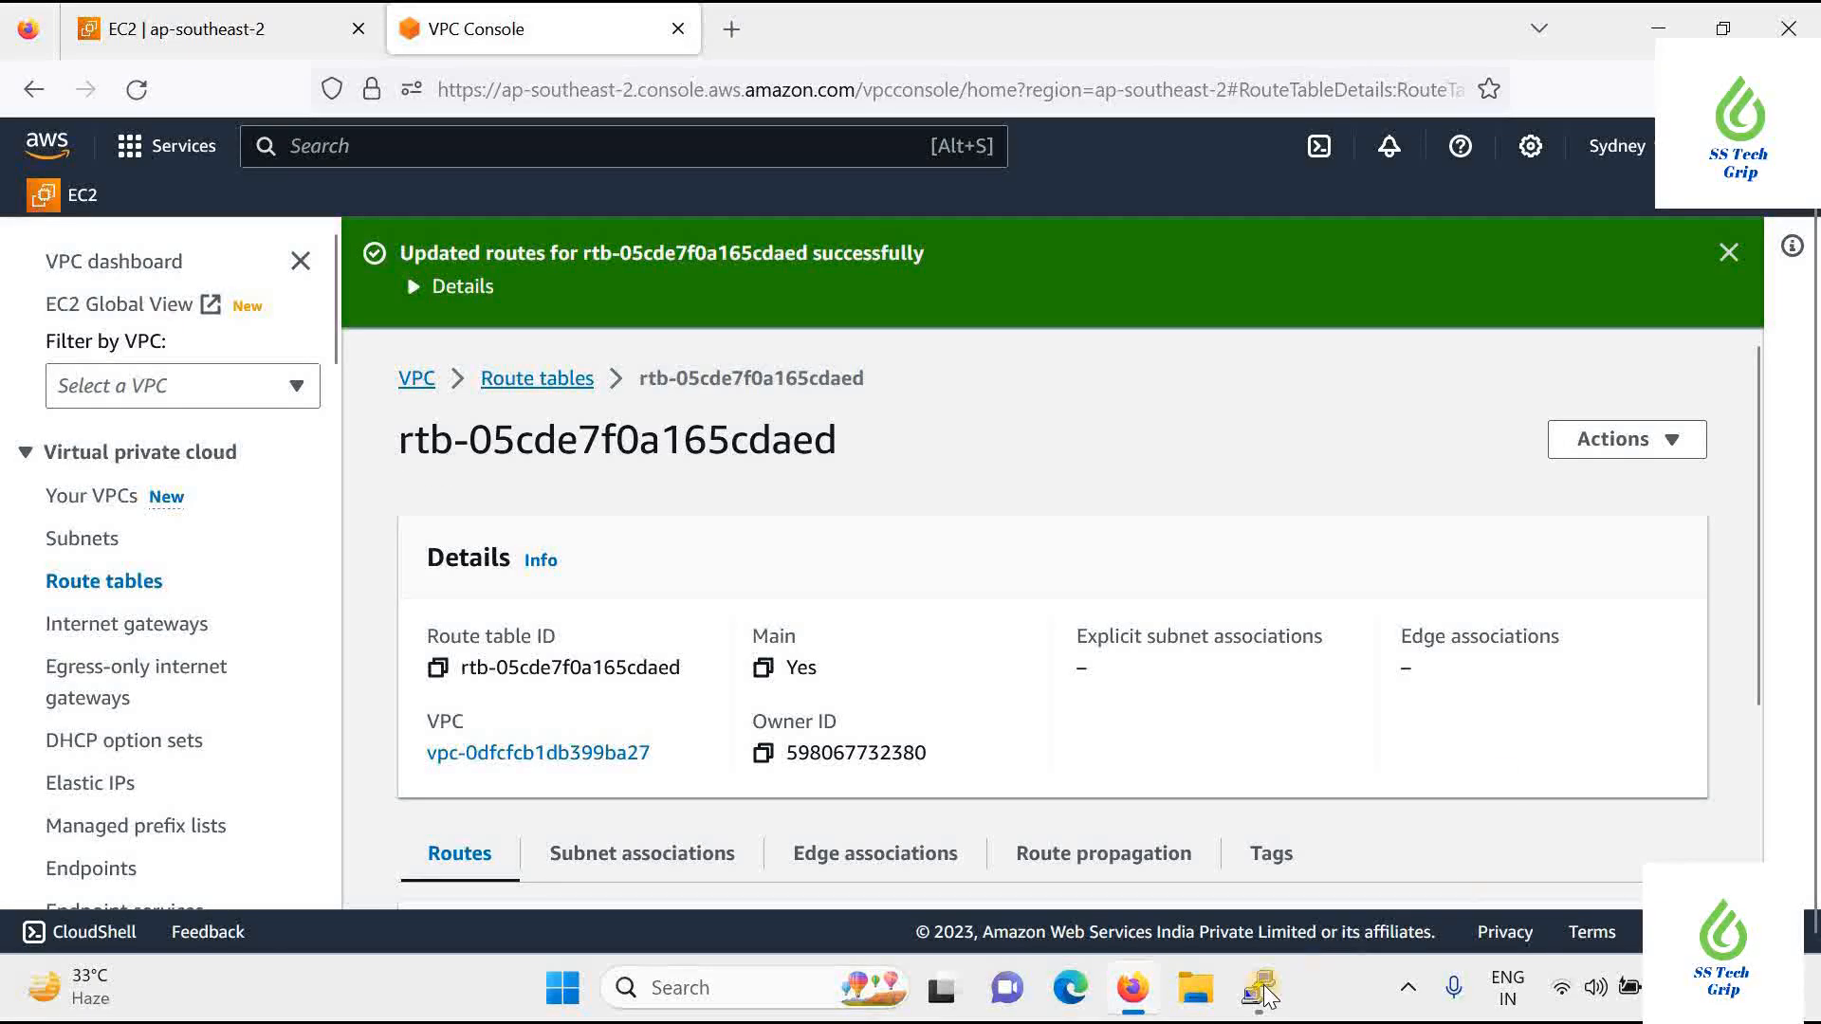
Return to the ubuntu PuTTY session and duplicate it to test a new SSH connection
mouse_move(1266, 996)
click(1268, 841)
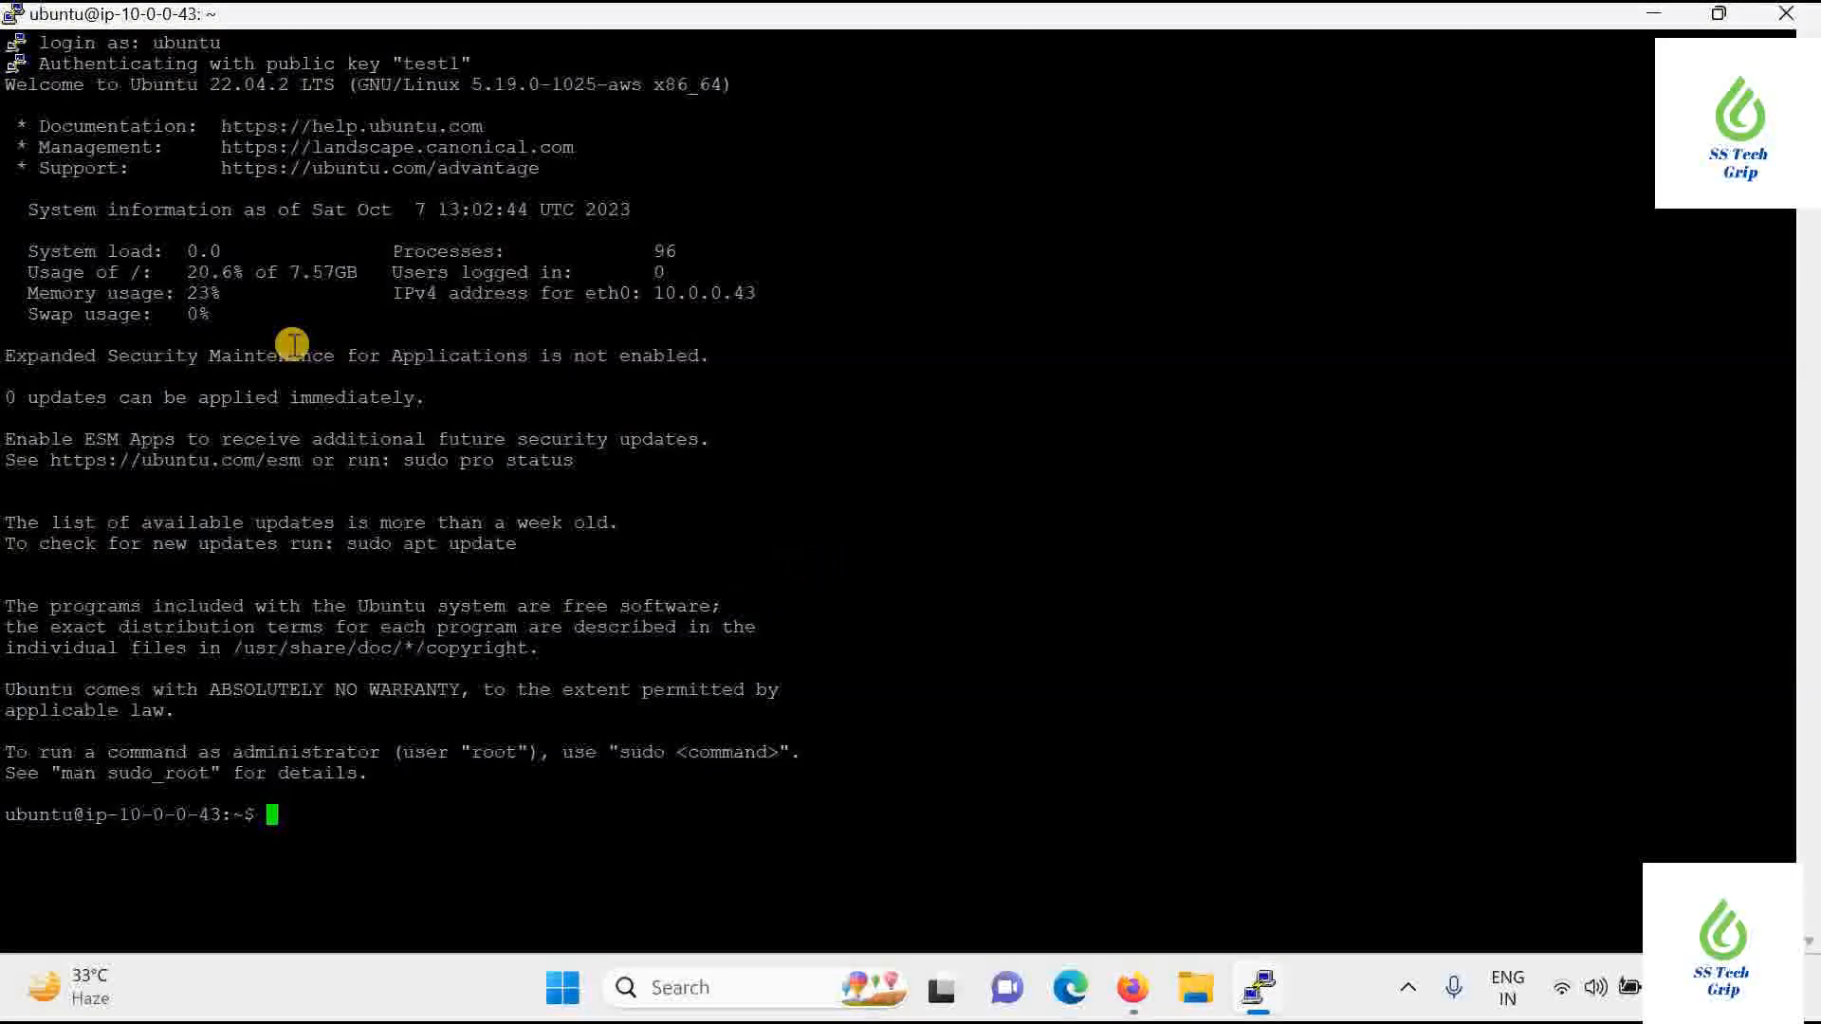
click(16, 24)
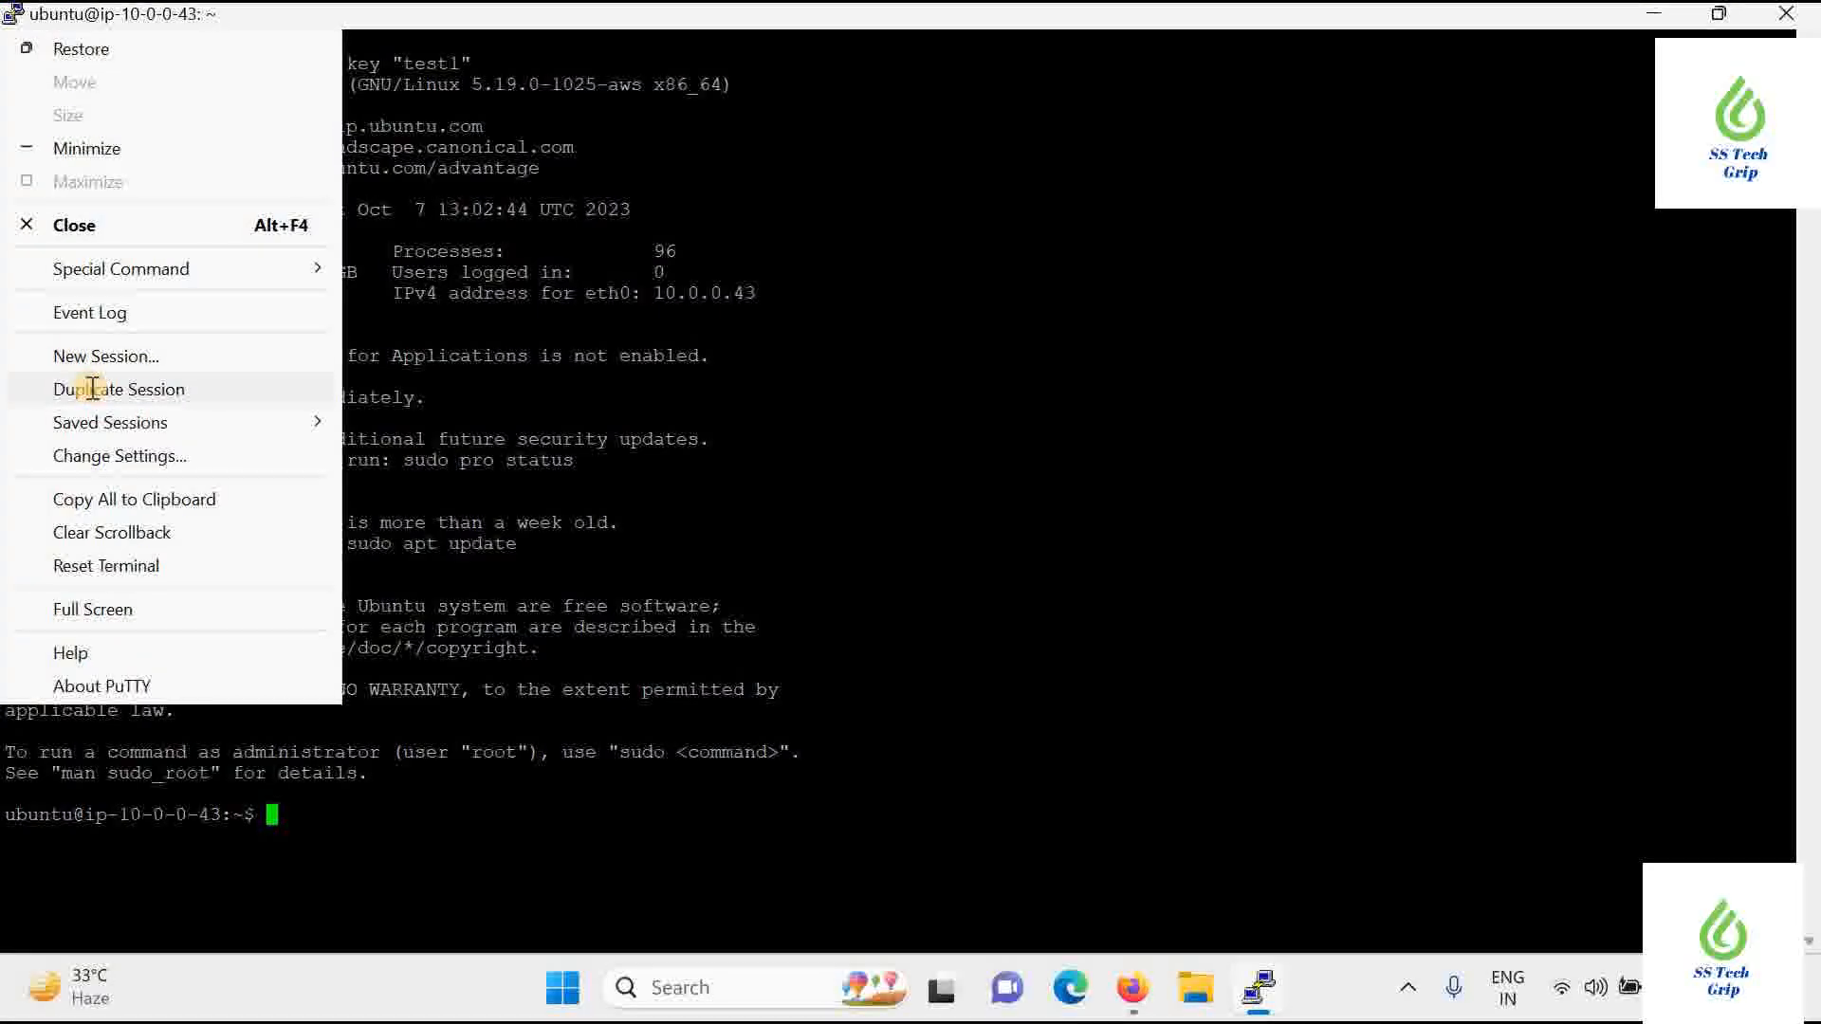
click(95, 391)
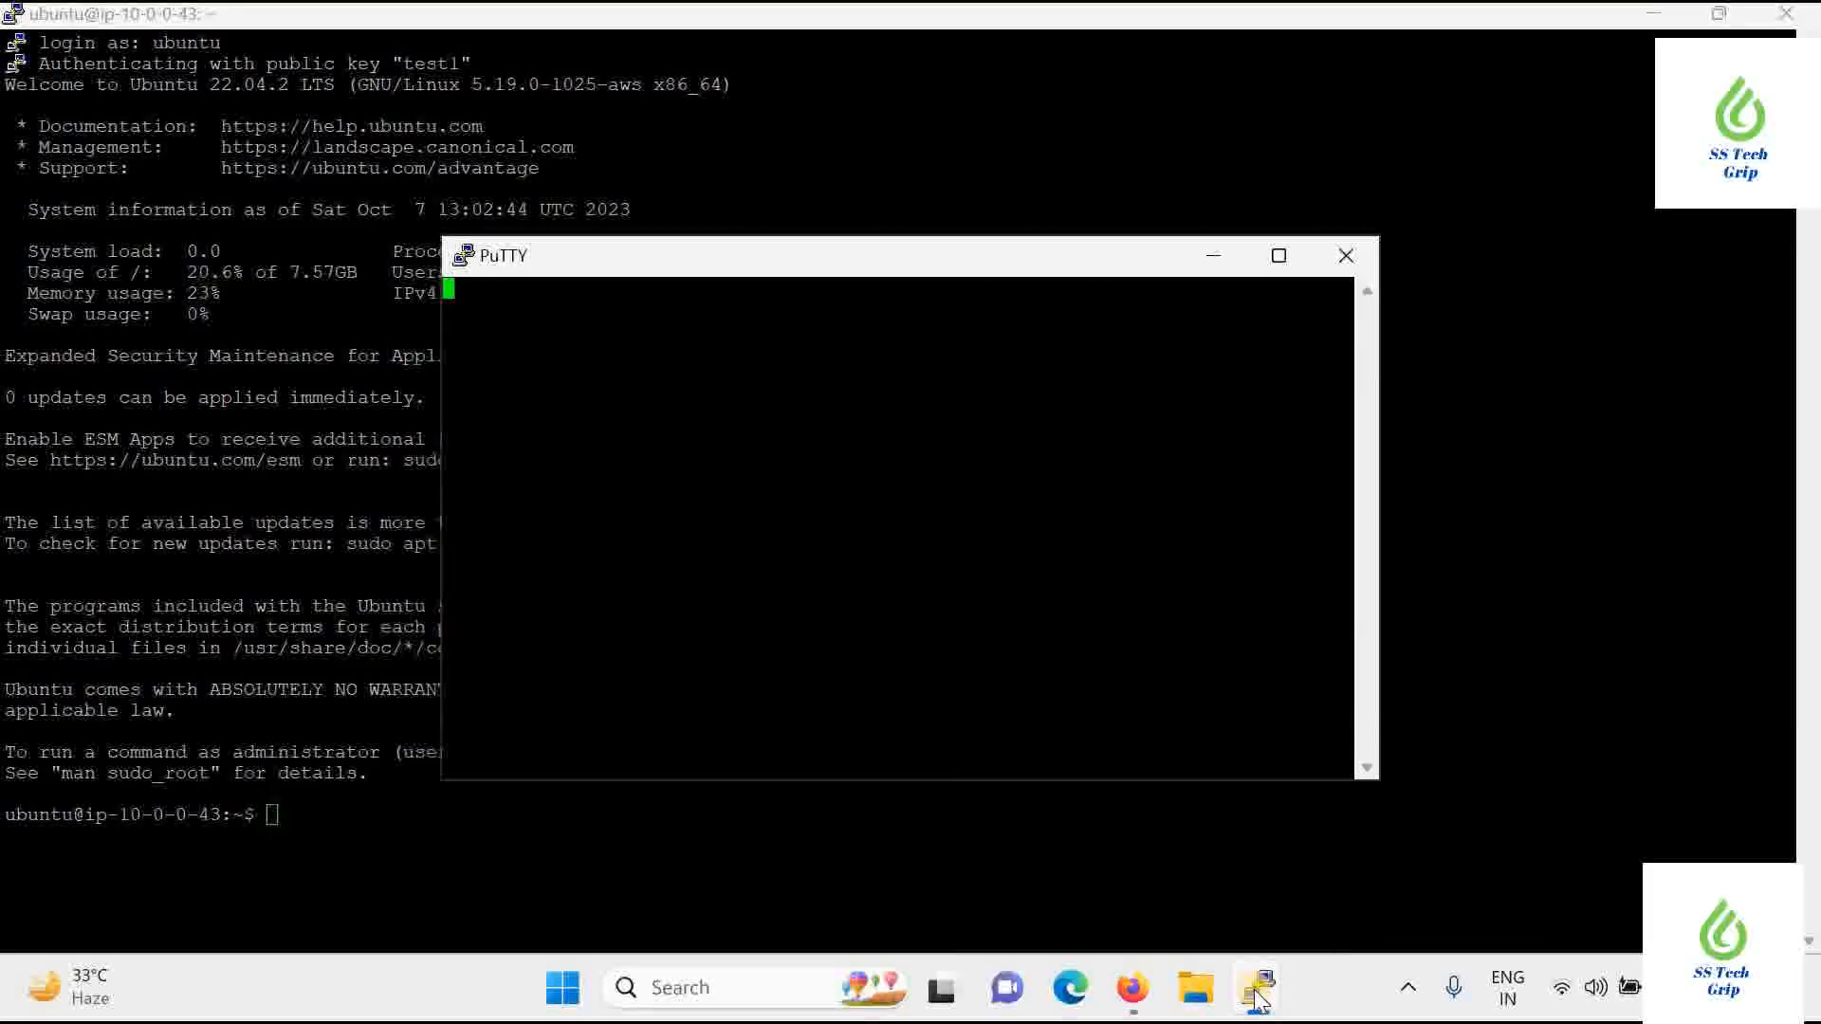
Switch to the browser and add a route with destination 0.0.0.0/0 to the testvpc route table
mouse_move(1257, 996)
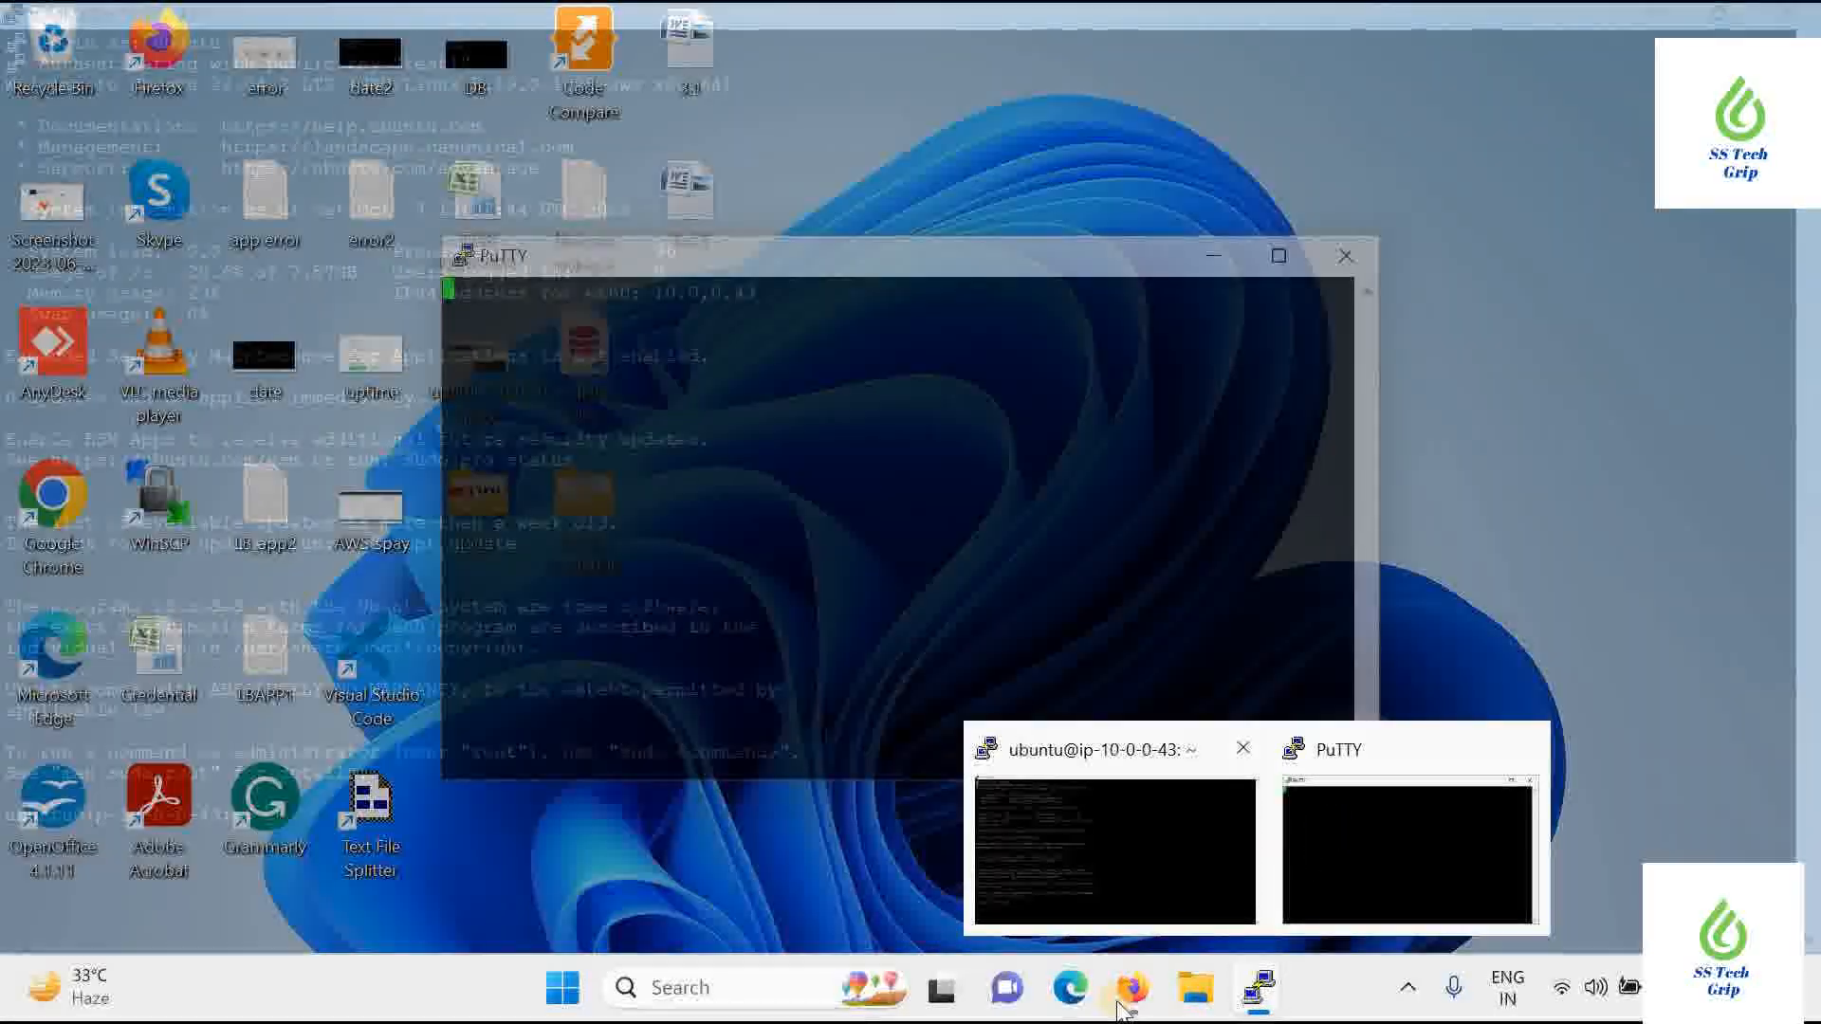
mouse_move(1128, 994)
click(1127, 837)
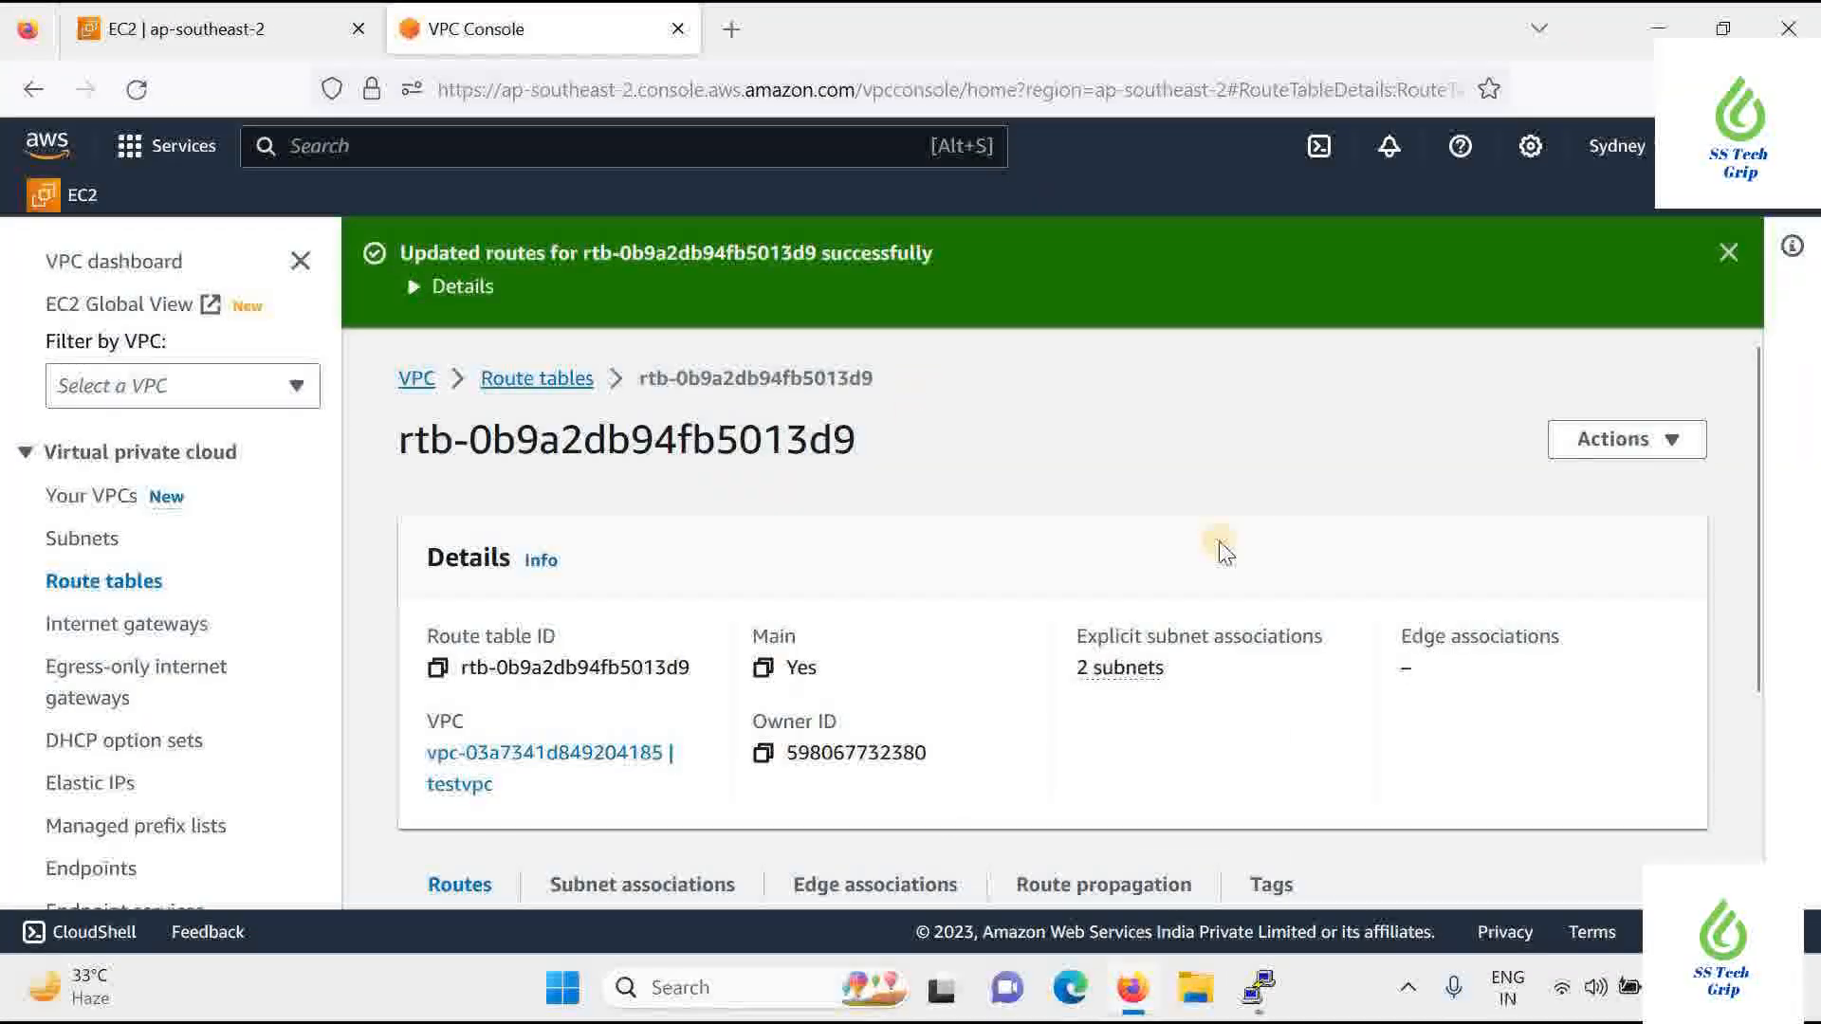
scroll(1215, 541, down, 3)
click(1620, 671)
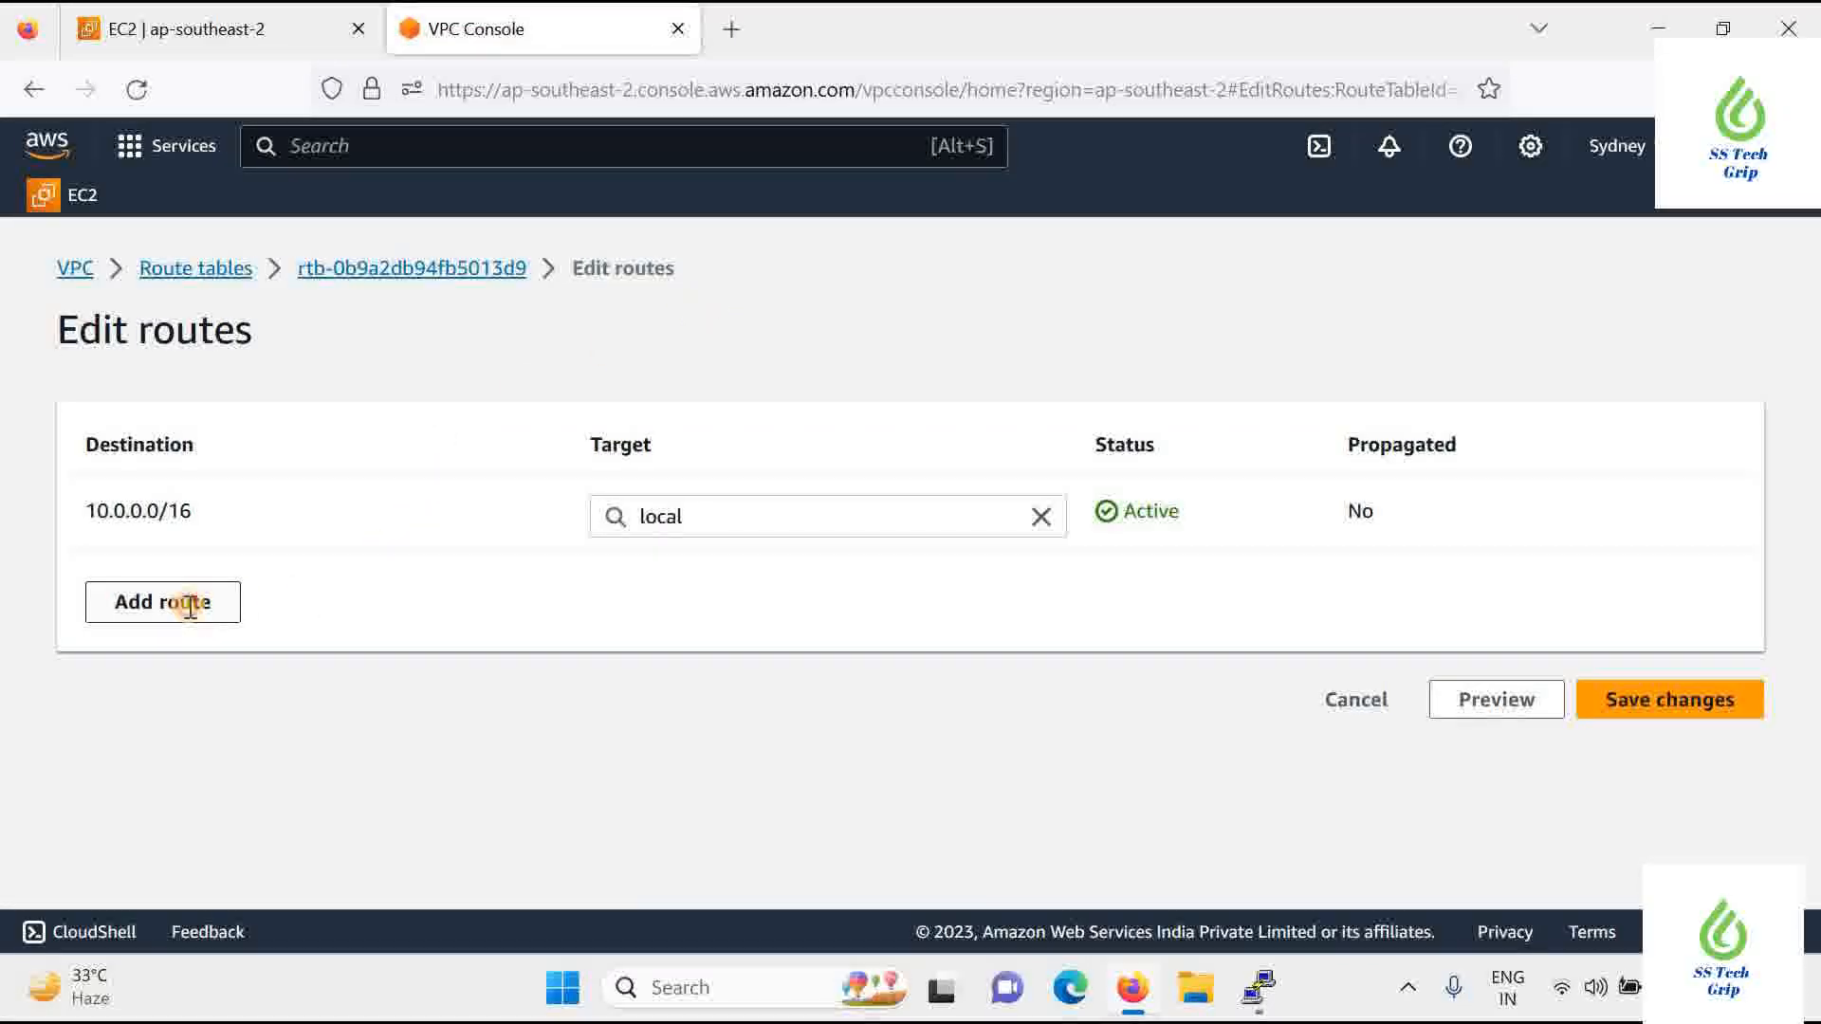
click(190, 605)
click(315, 592)
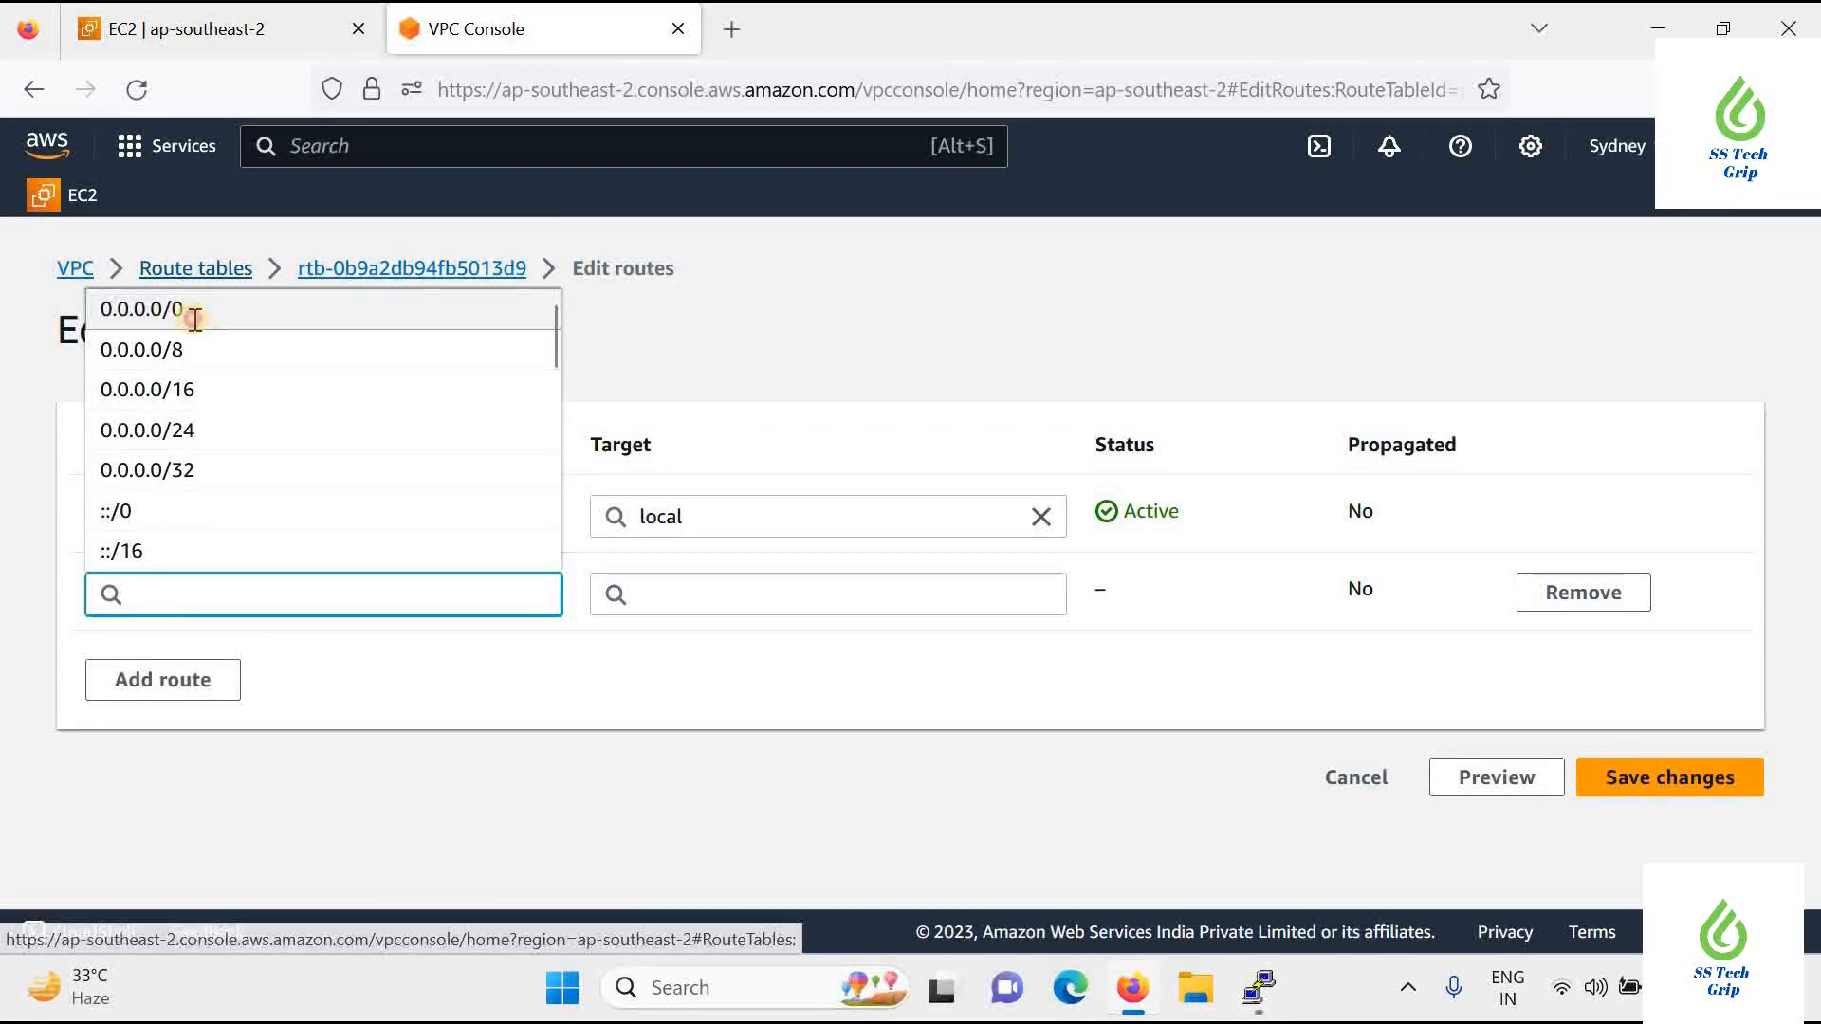
click(191, 309)
Set the new route's target to internet gateway testvpcIGW, dismissing the PuTTY error, and save the routes
click(814, 600)
click(769, 468)
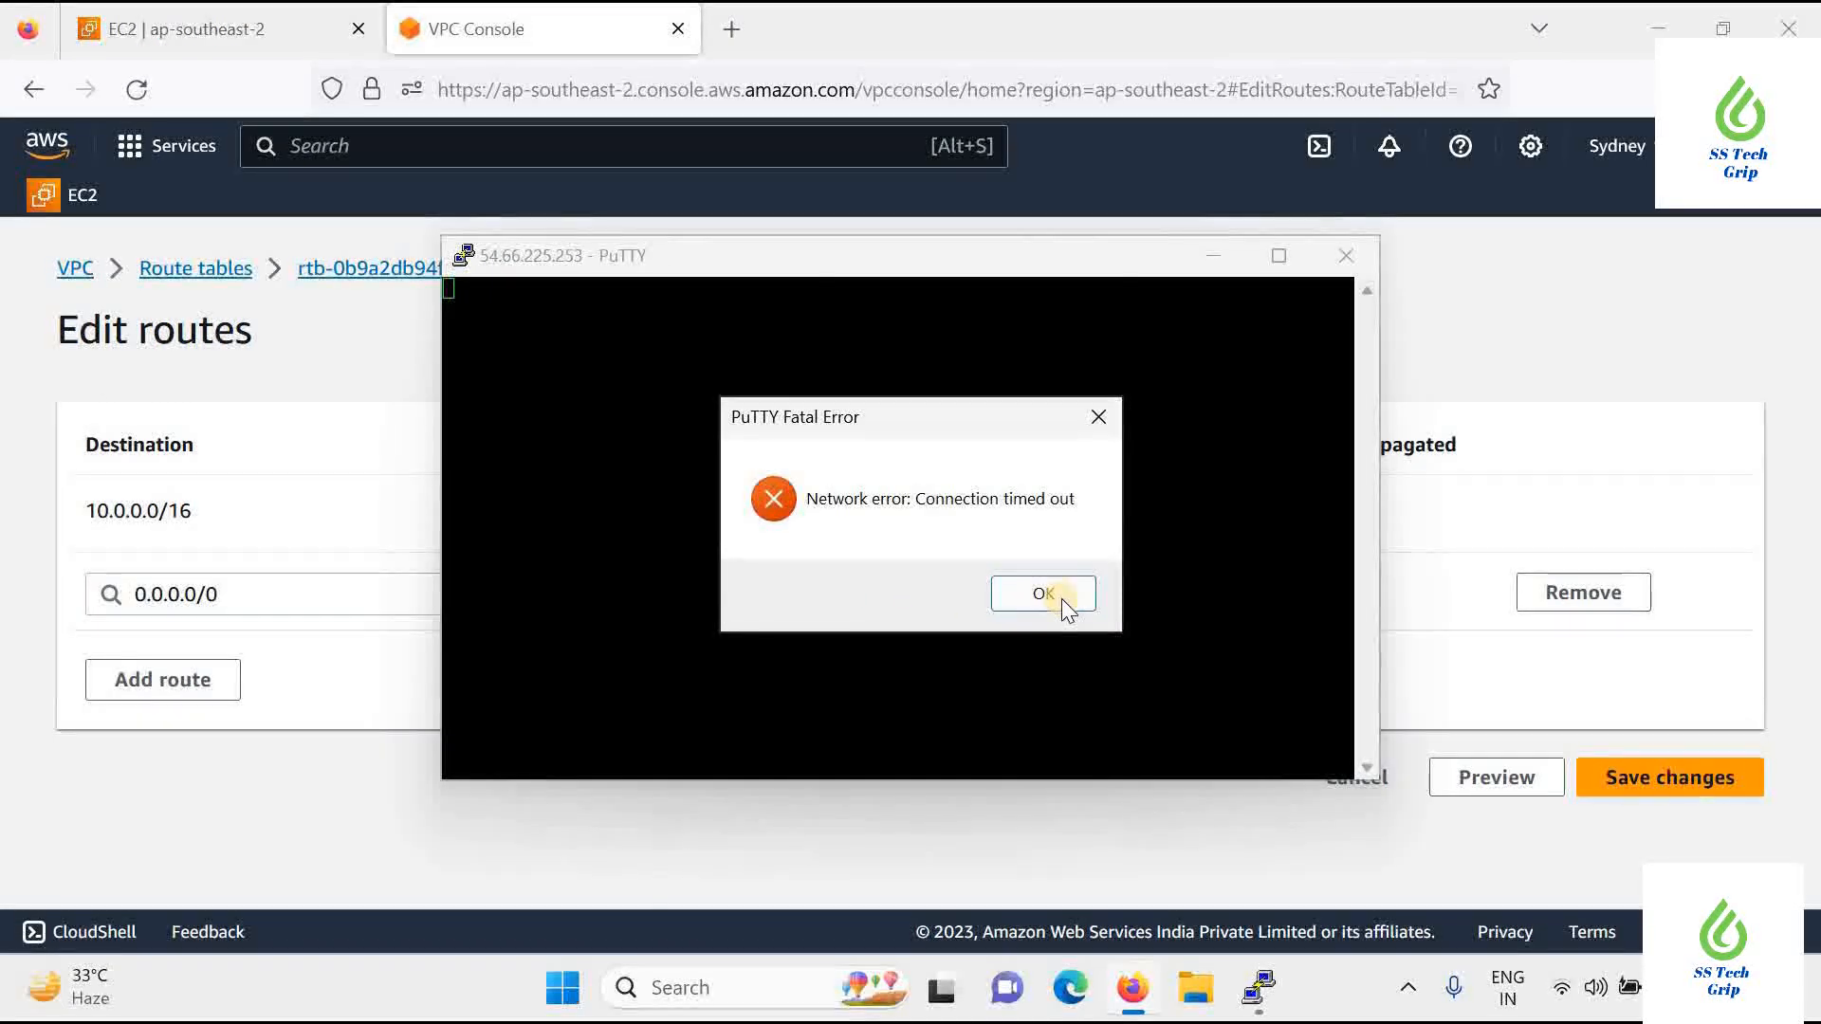
click(1043, 592)
click(1211, 256)
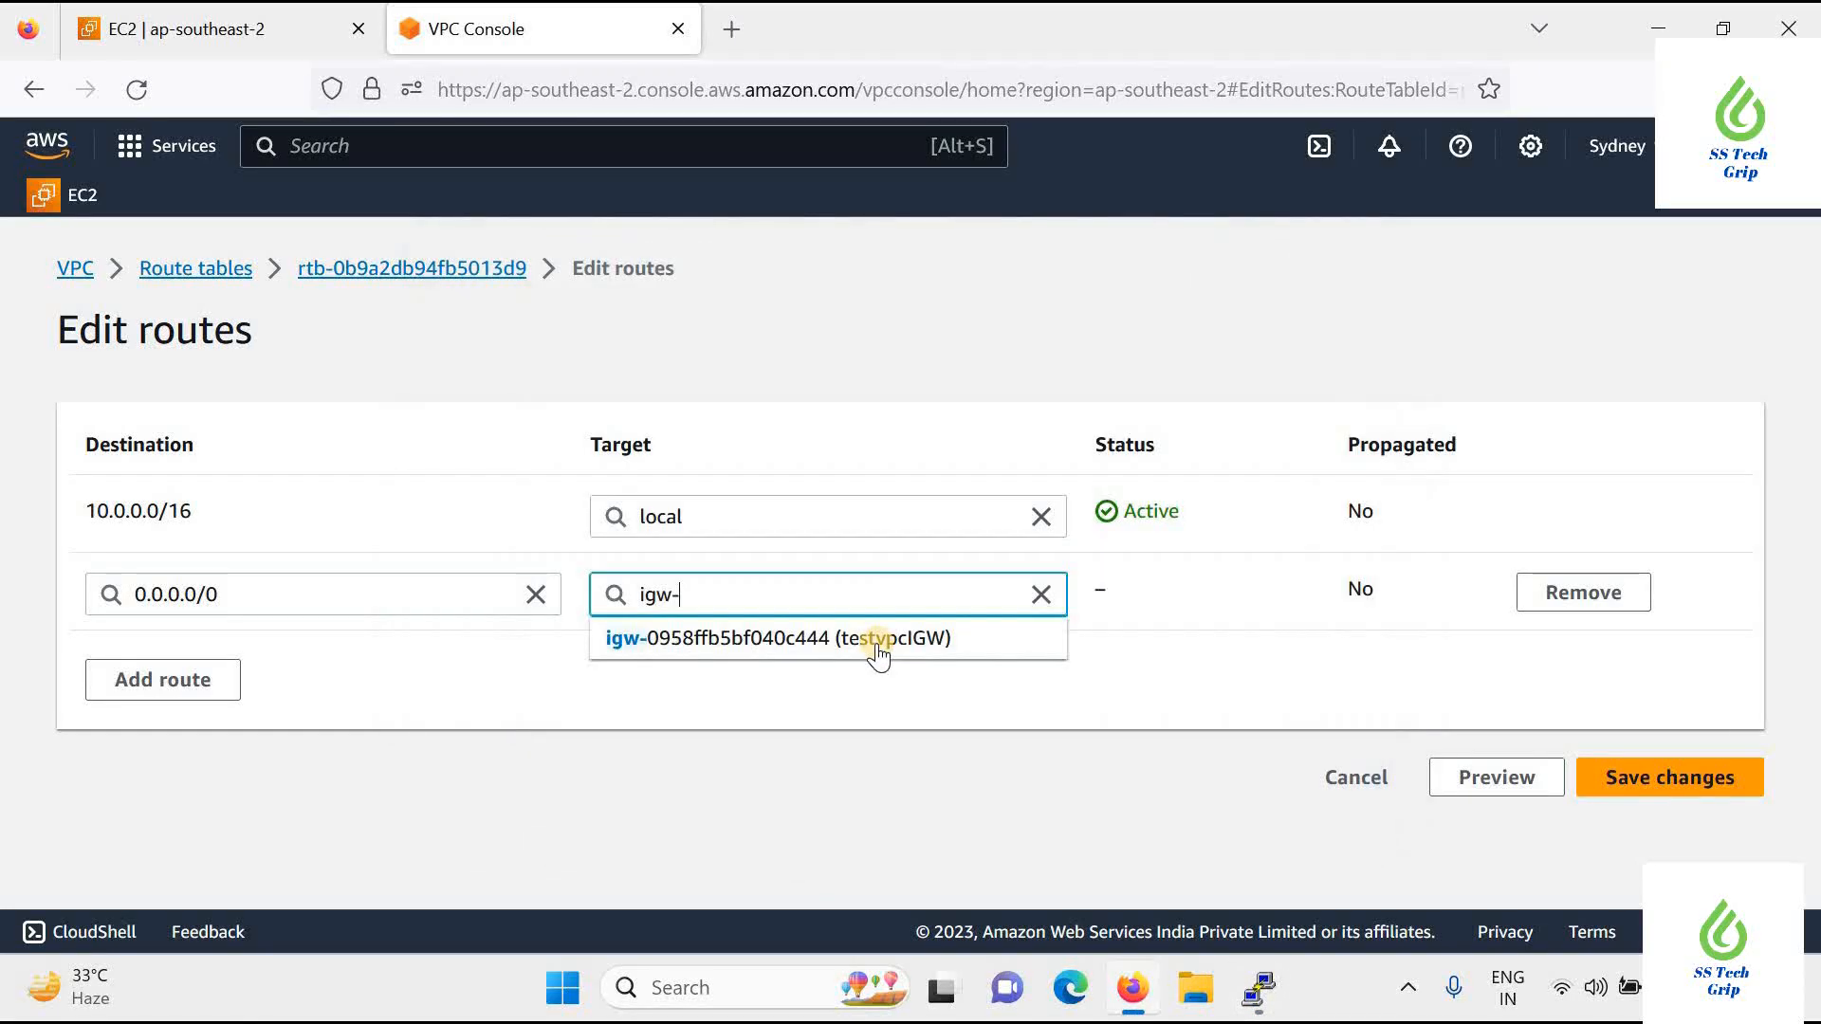
click(878, 655)
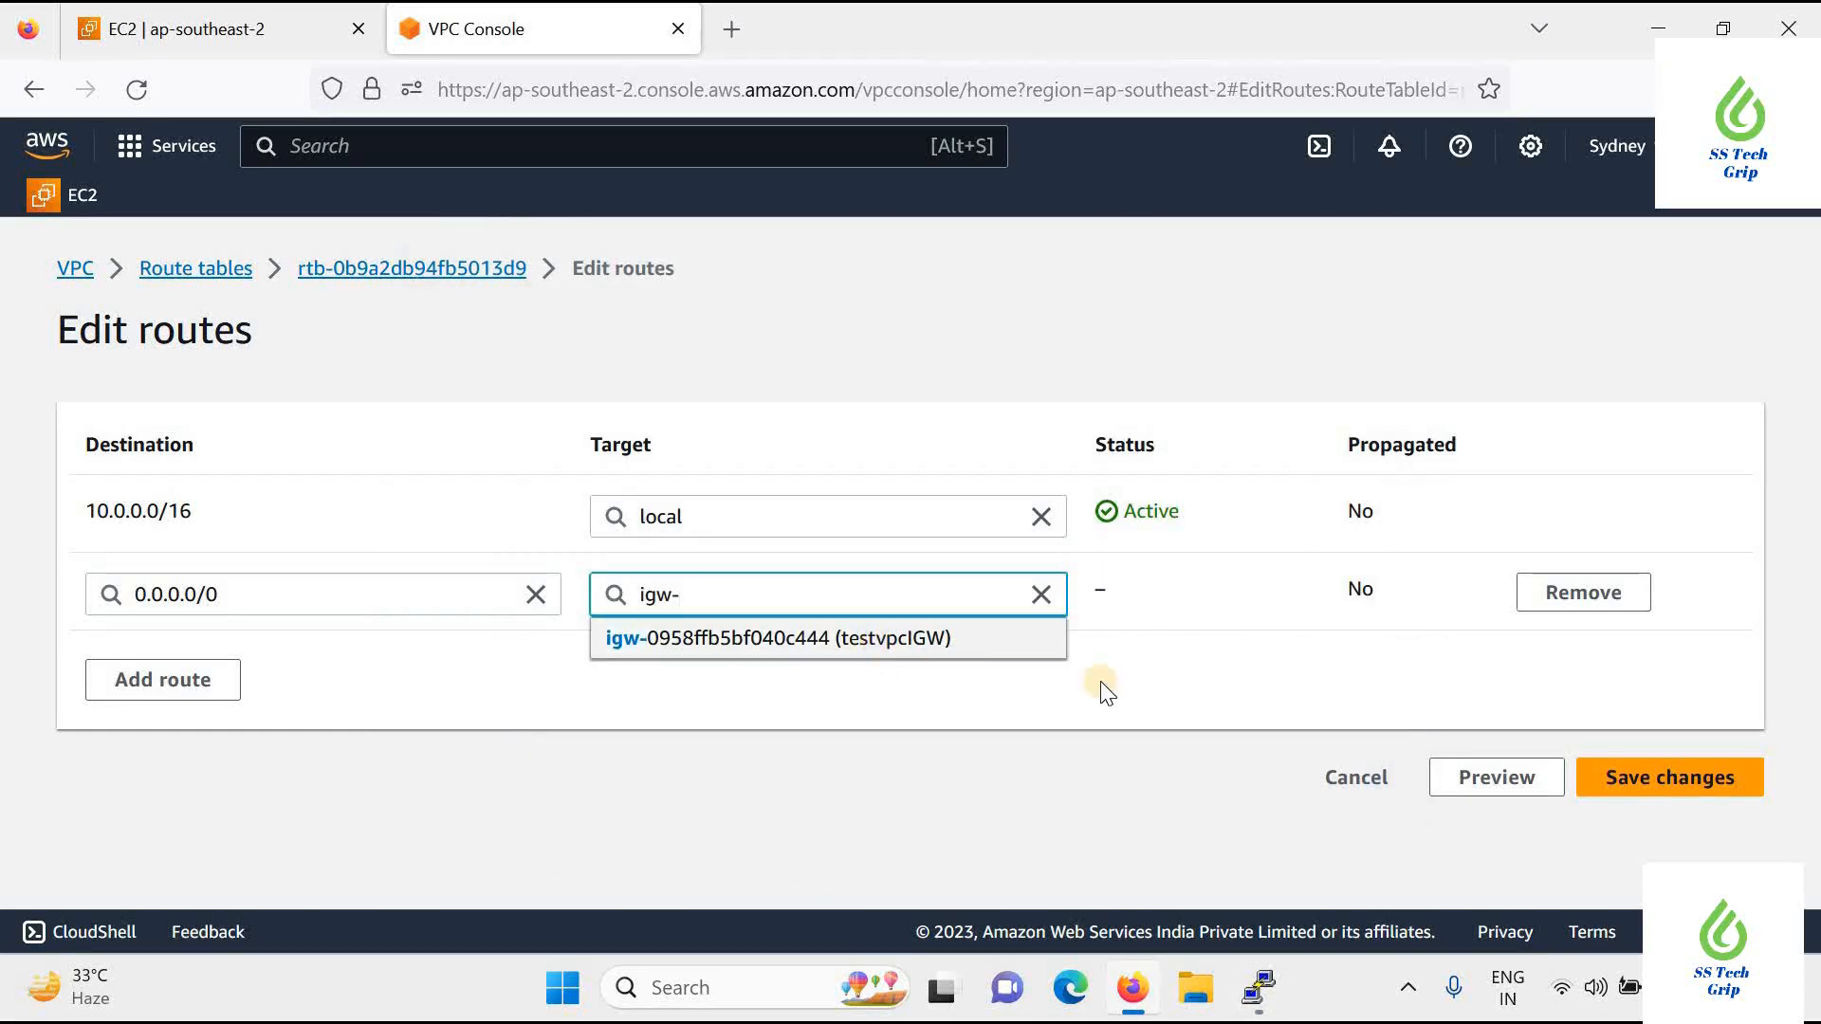
click(1658, 776)
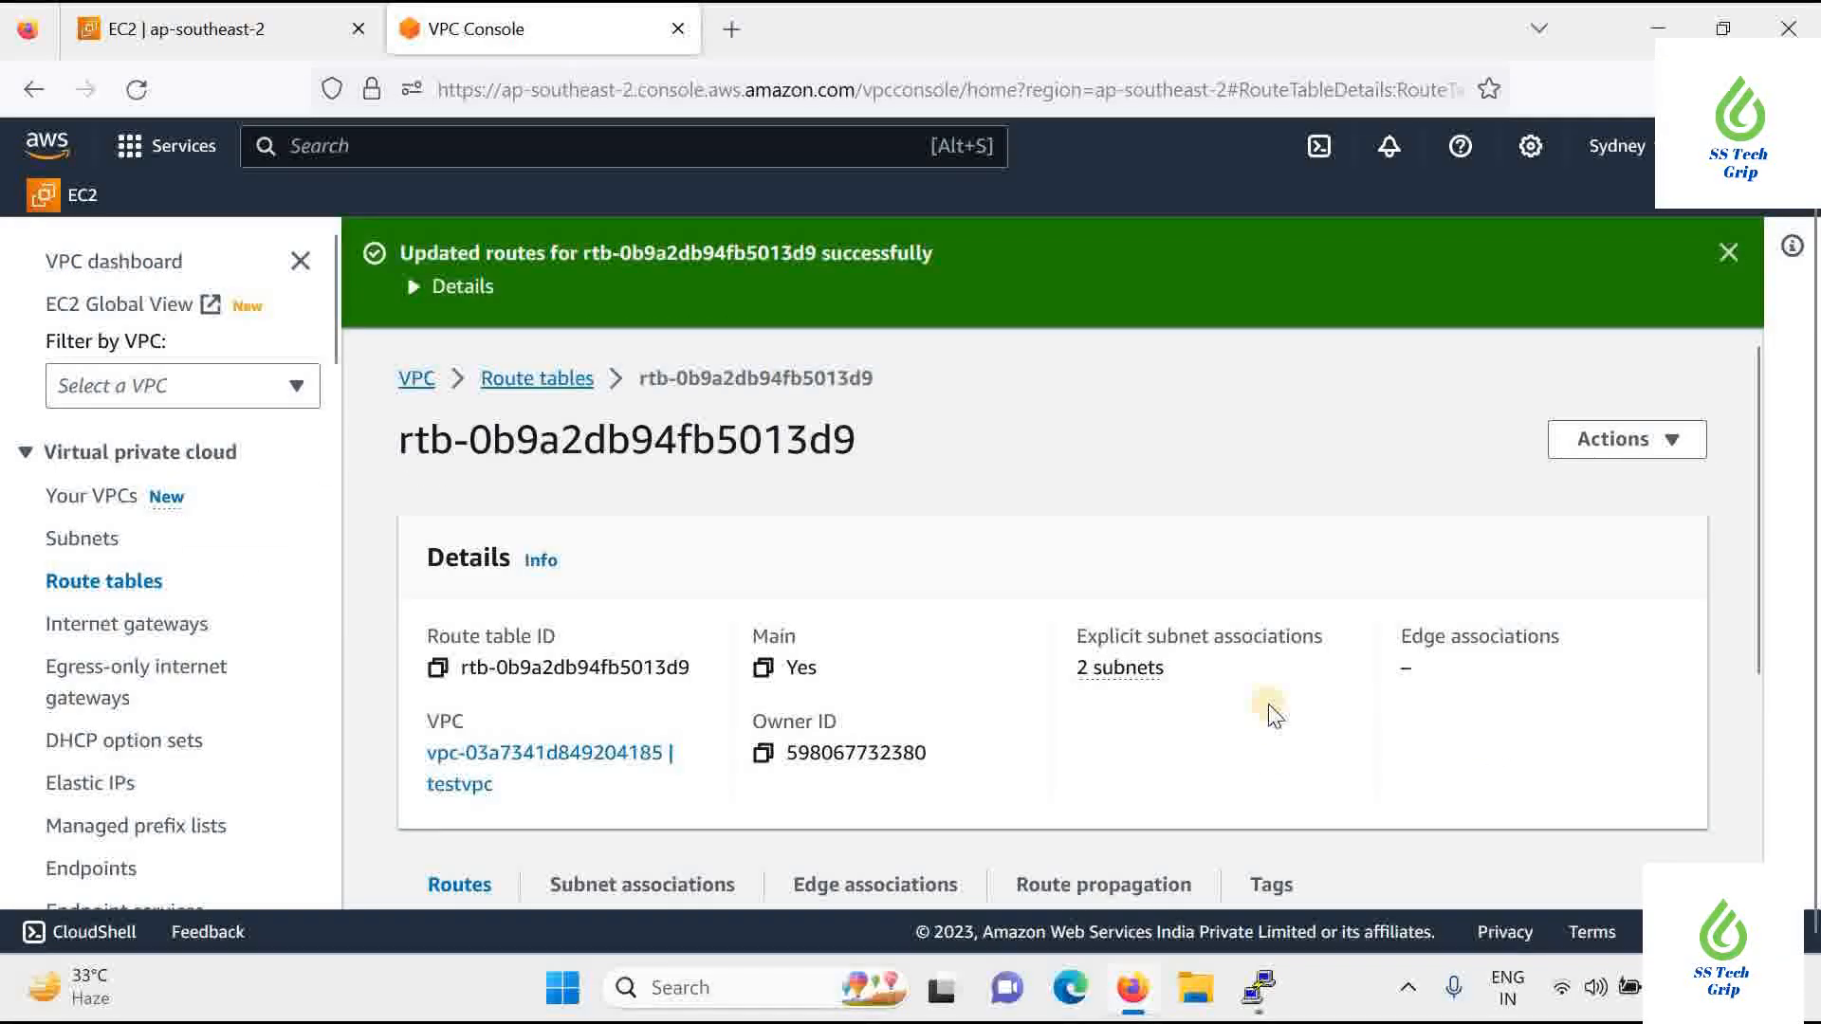
Switch to the inactive PuTTY window and duplicate its session to test a new SSH connection
mouse_move(1259, 987)
click(1385, 874)
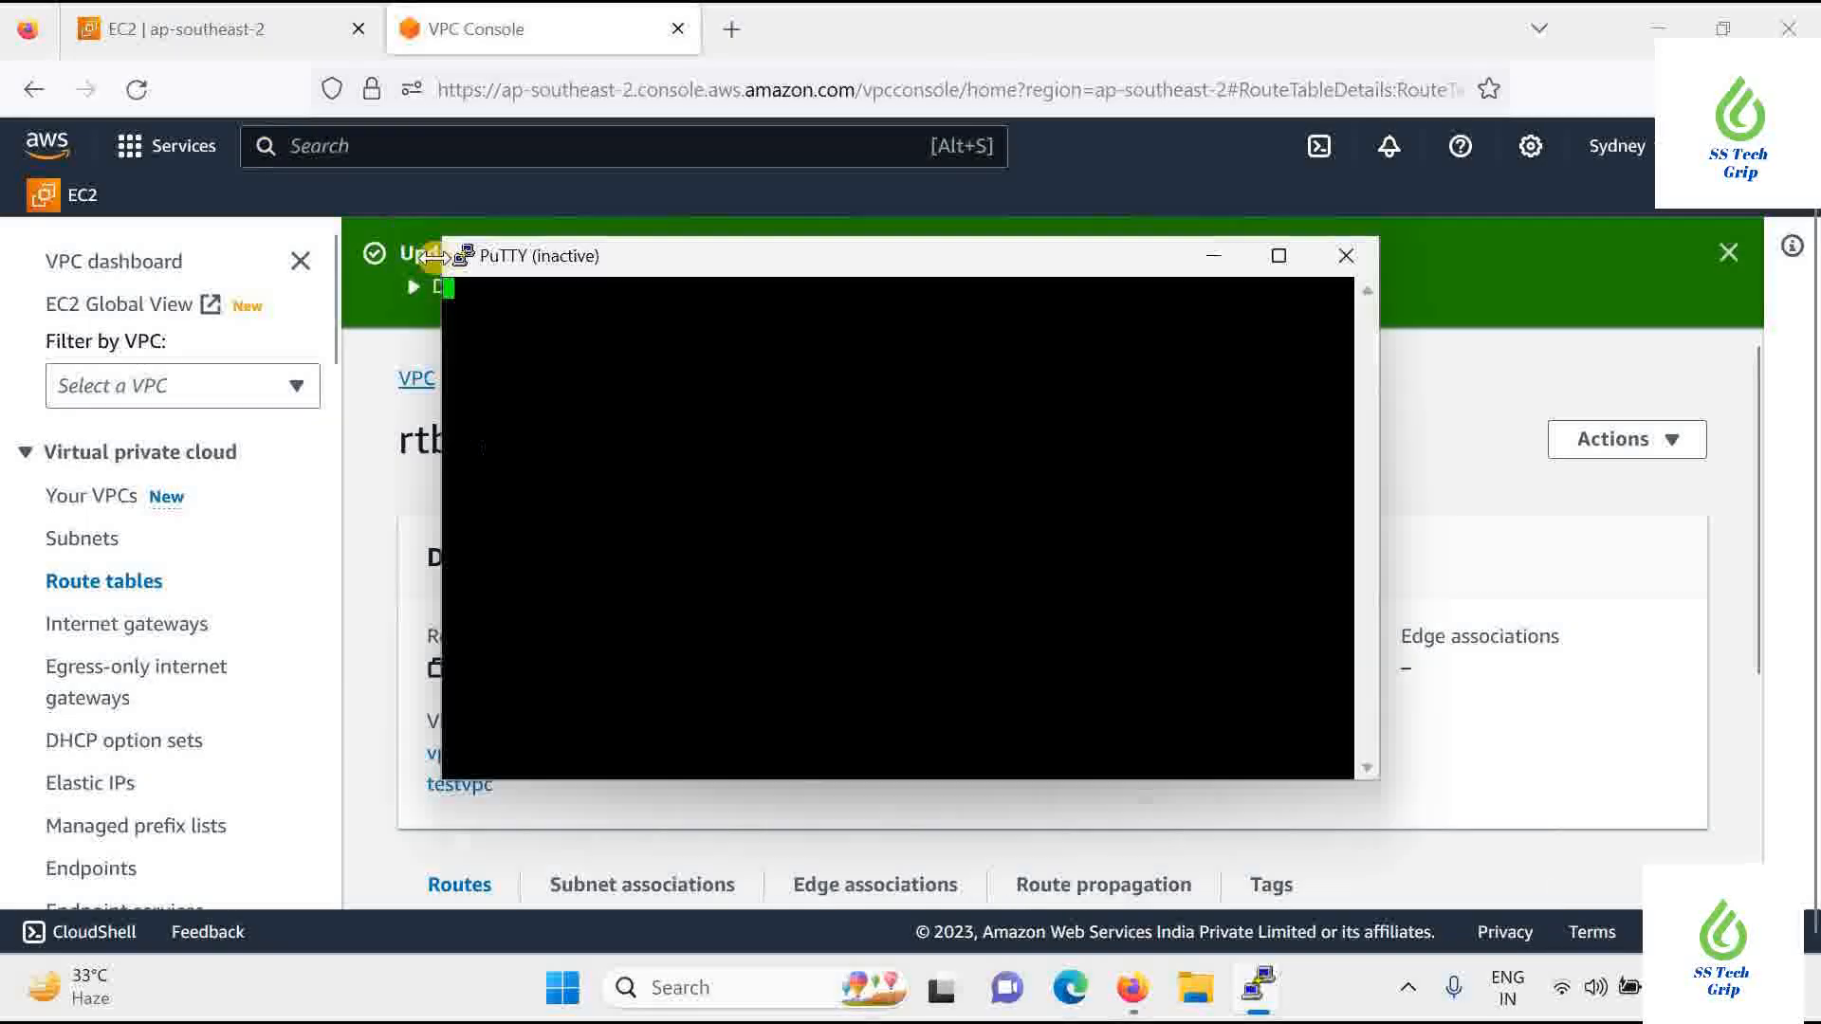
right_click(467, 252)
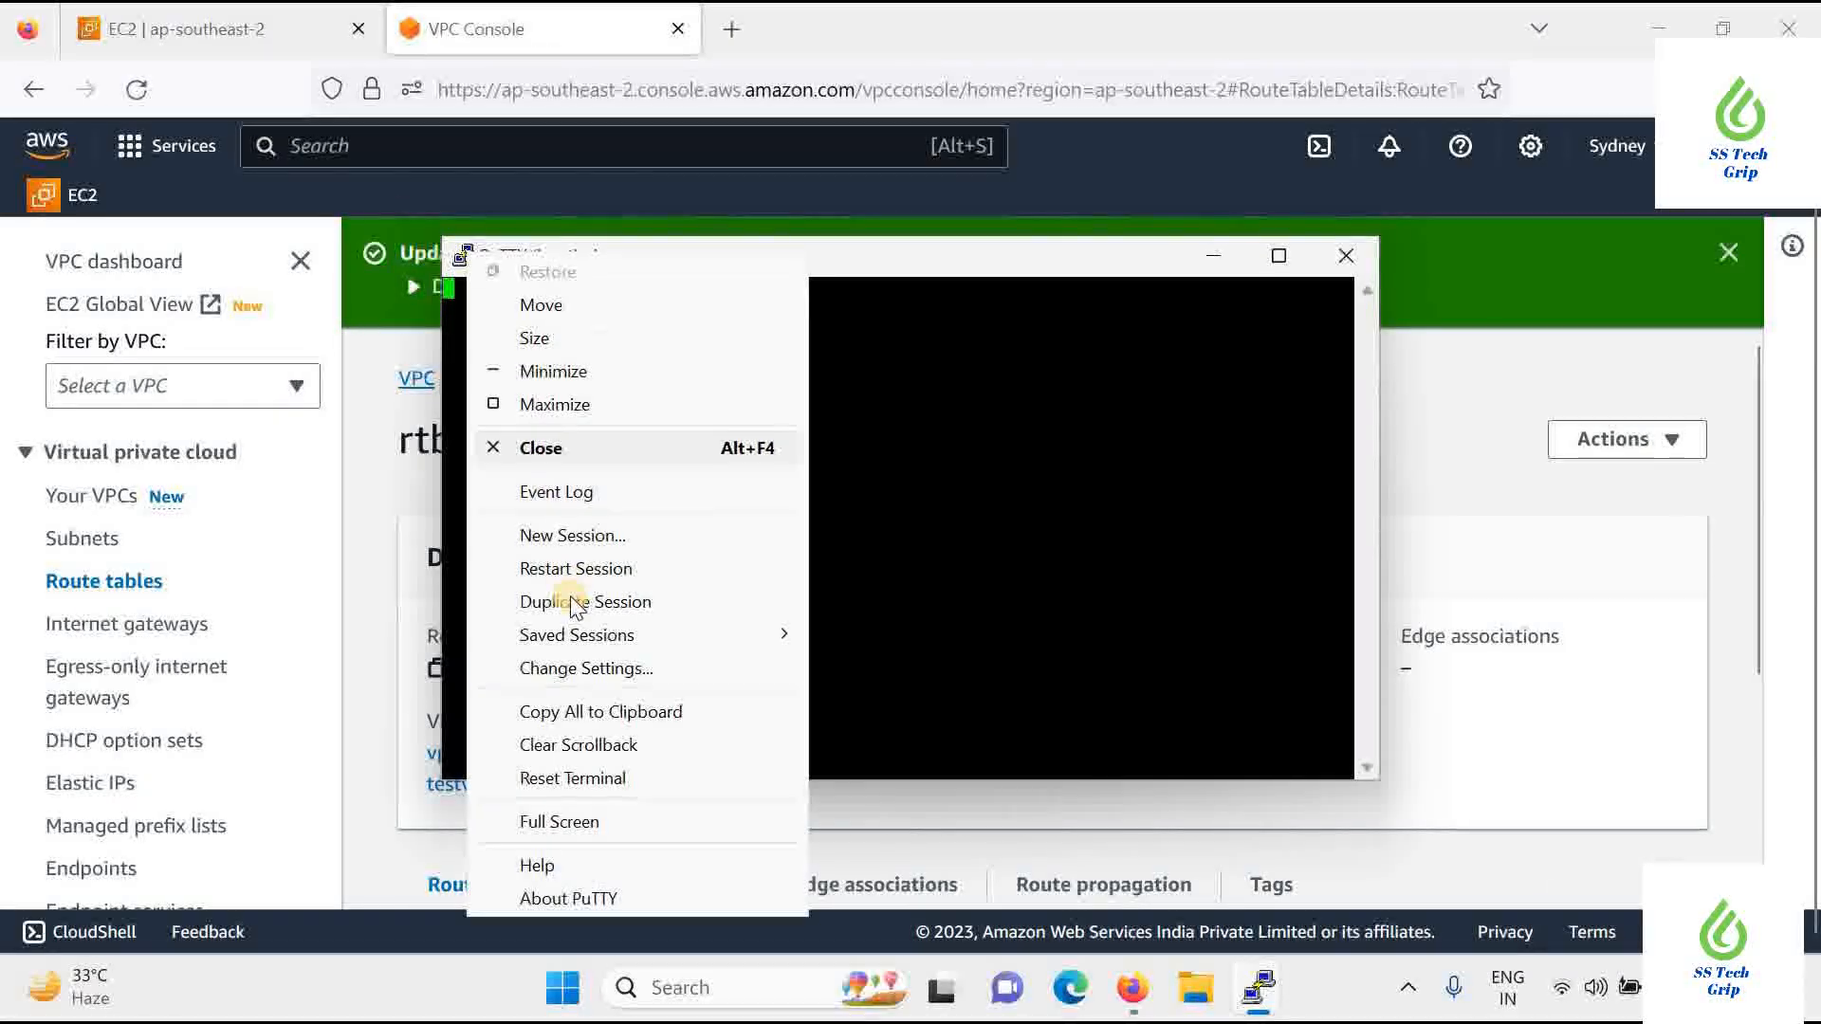
click(574, 600)
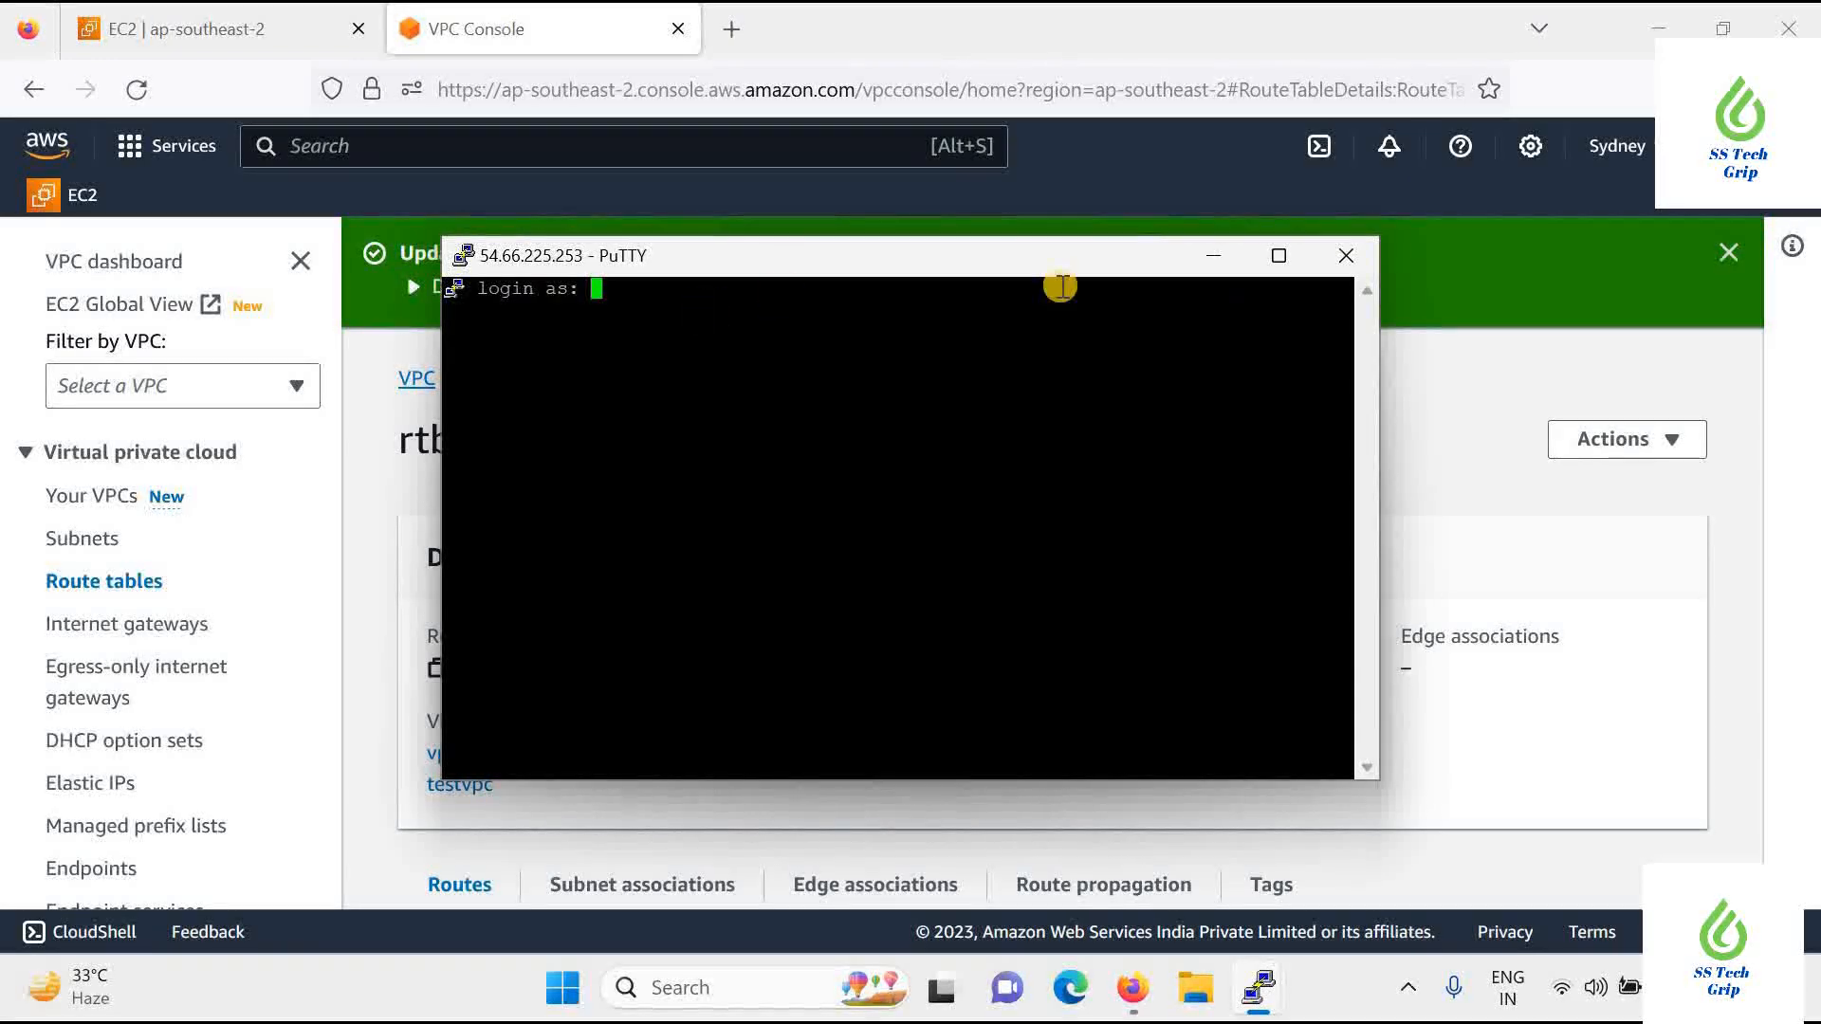
Close the new PuTTY session at its login prompt and the inactive PuTTY window behind it
click(1341, 258)
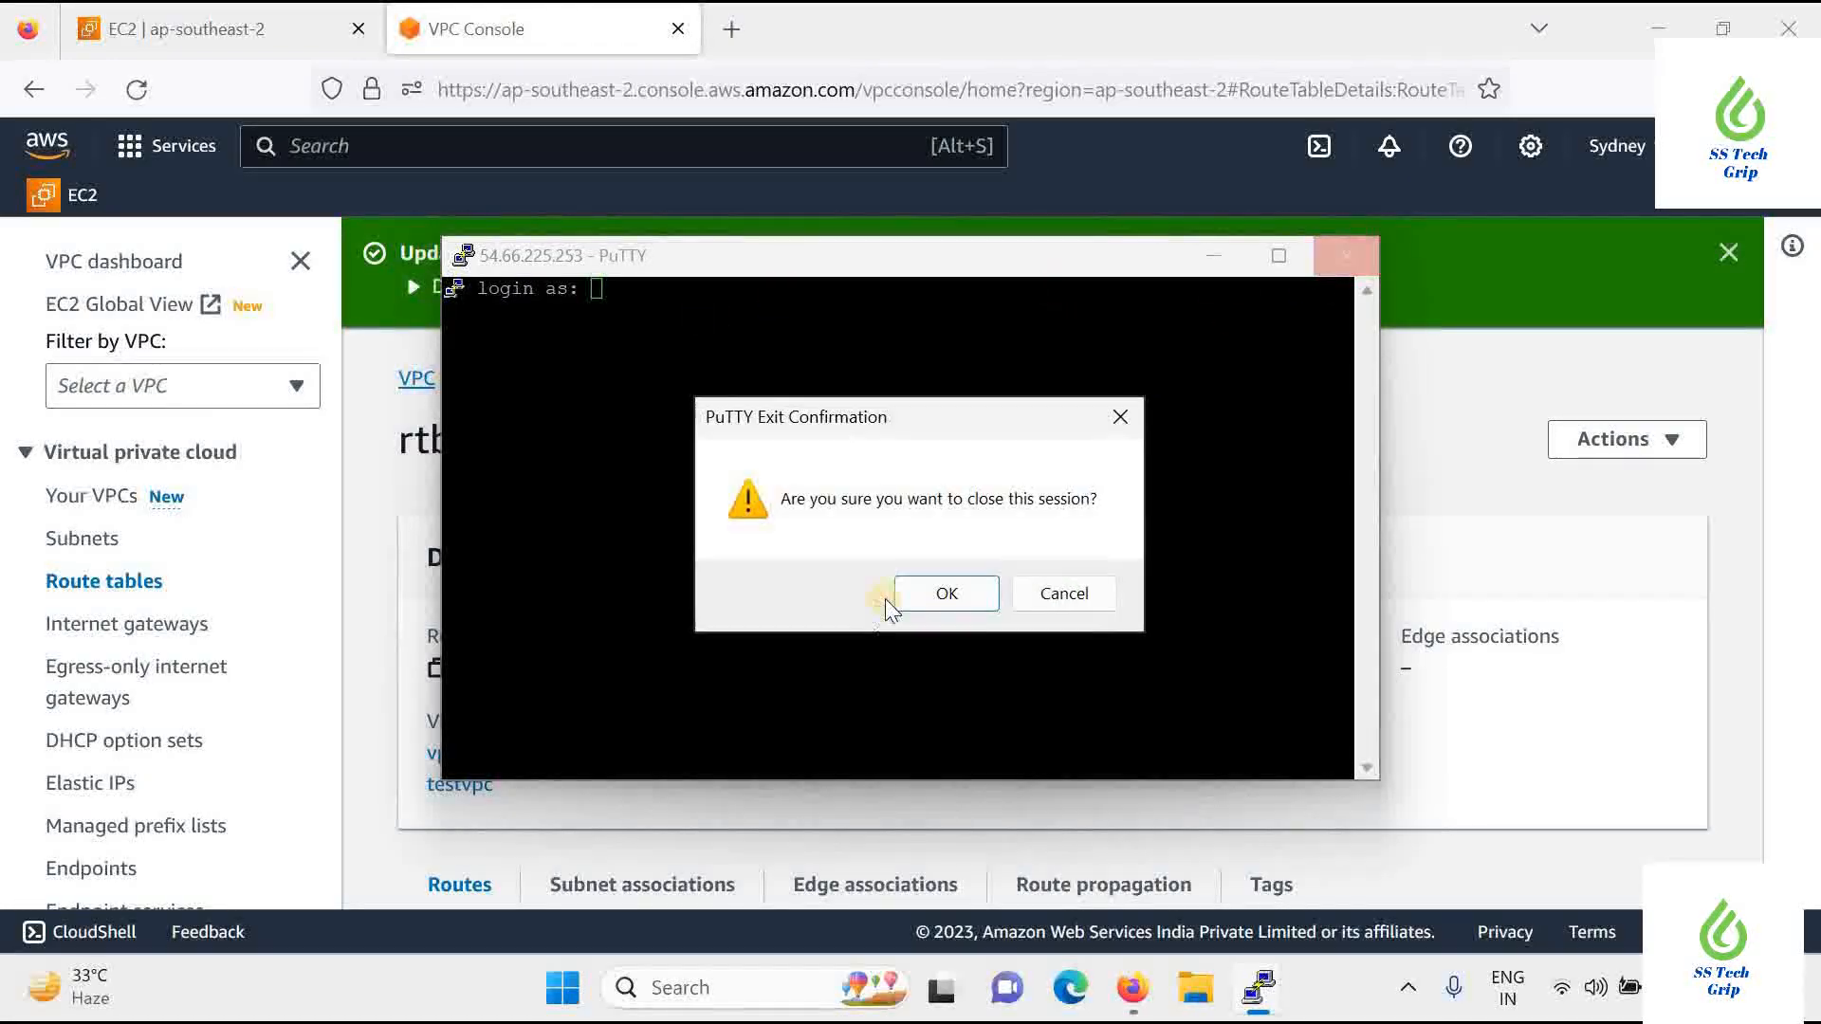
click(914, 599)
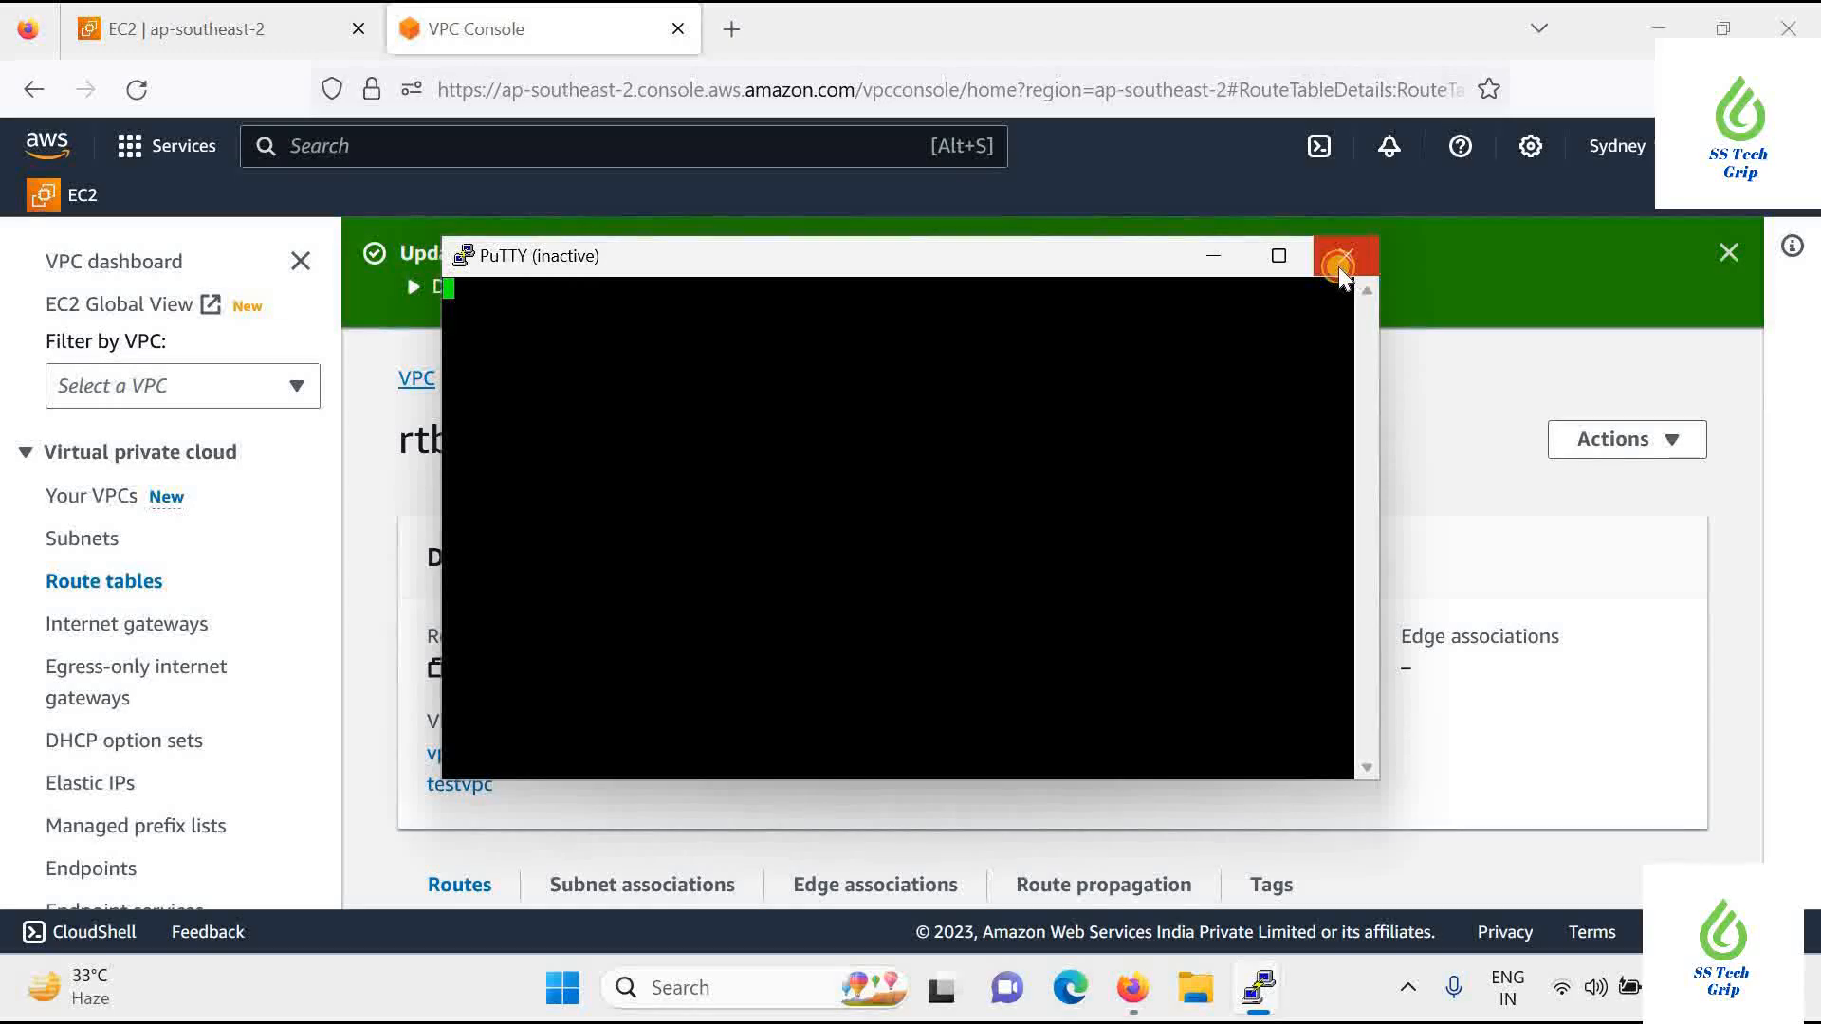
click(1339, 266)
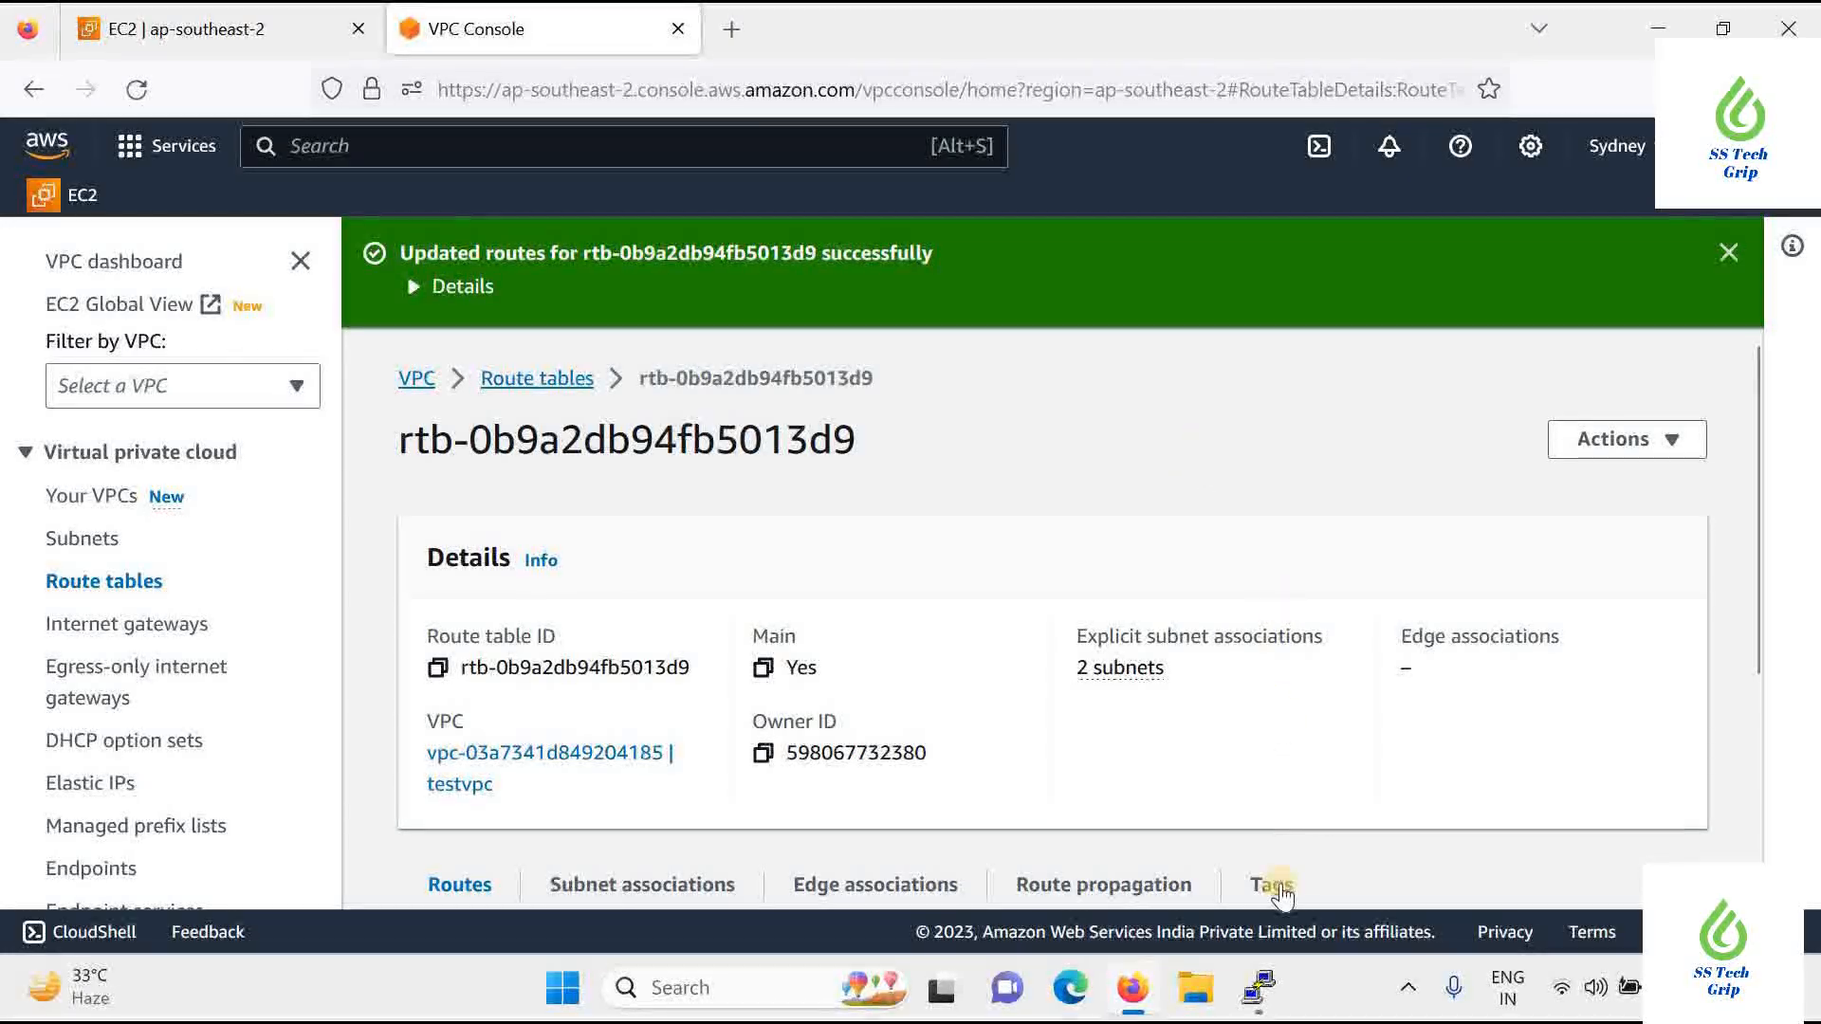
mouse_move(1257, 987)
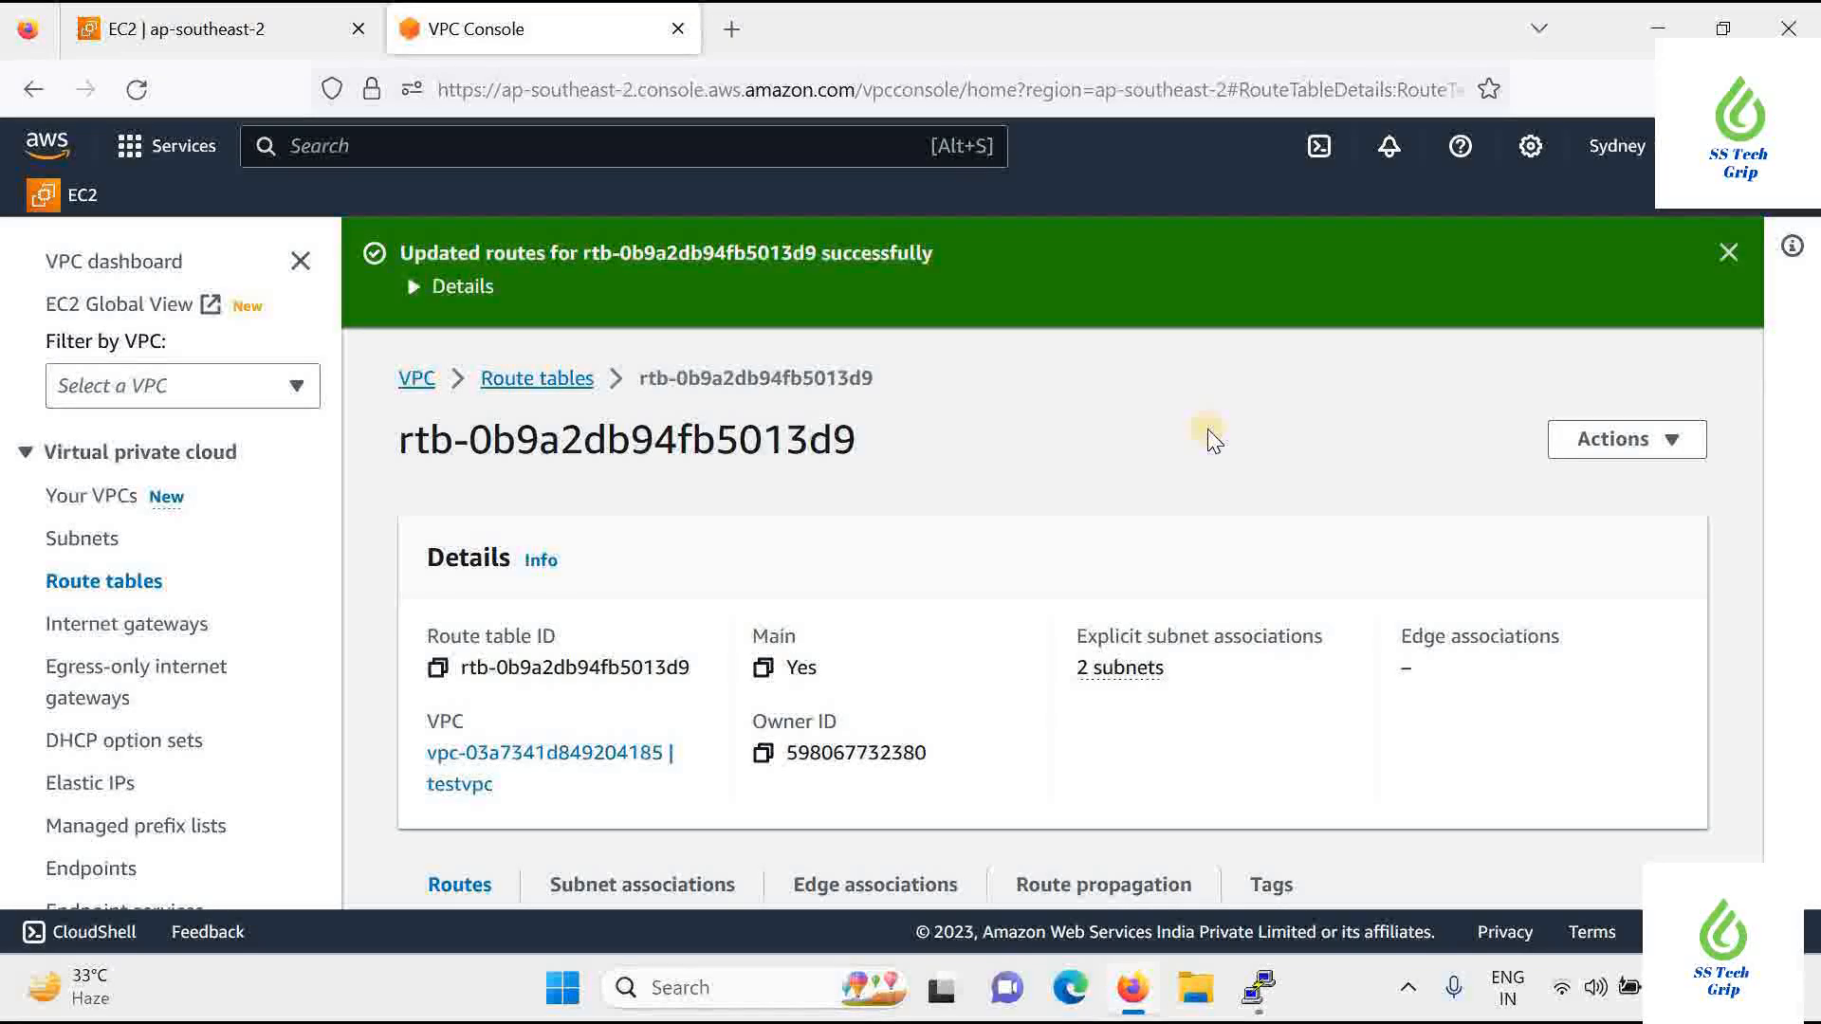
Open the list of VPCs and try to delete testvpc, dismissing the deletion dialog
click(95, 496)
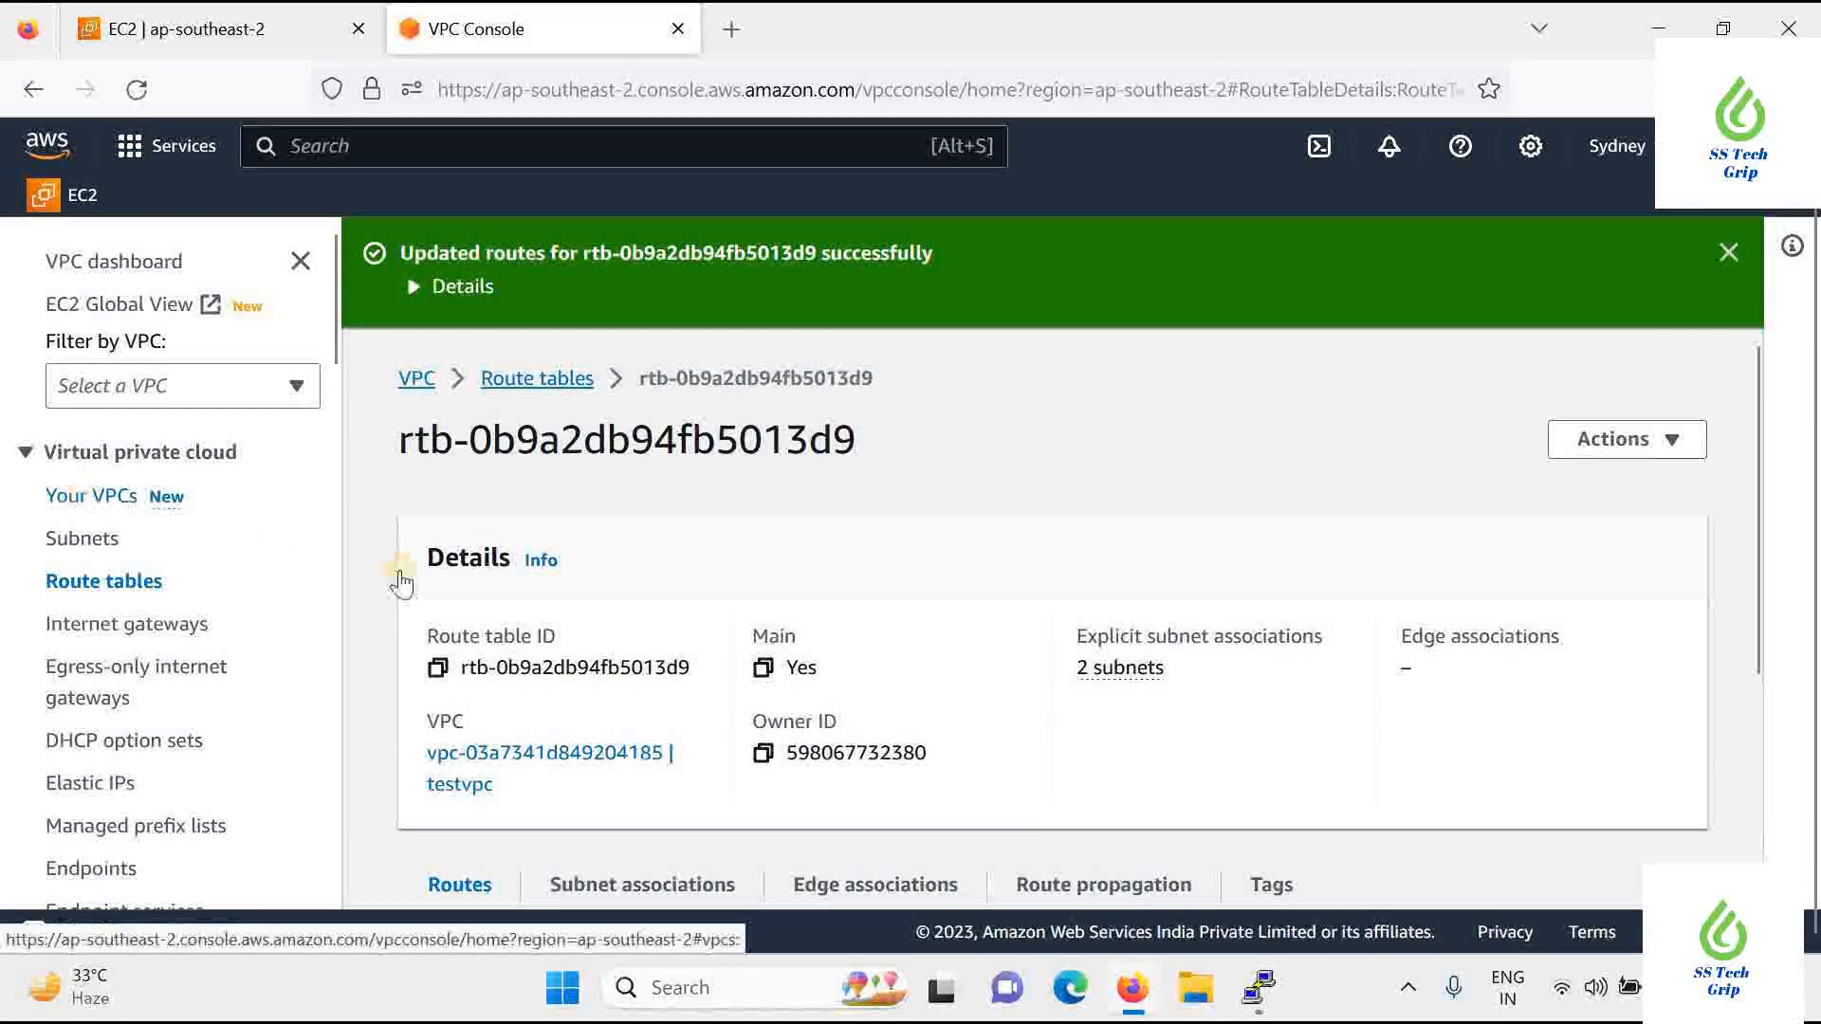
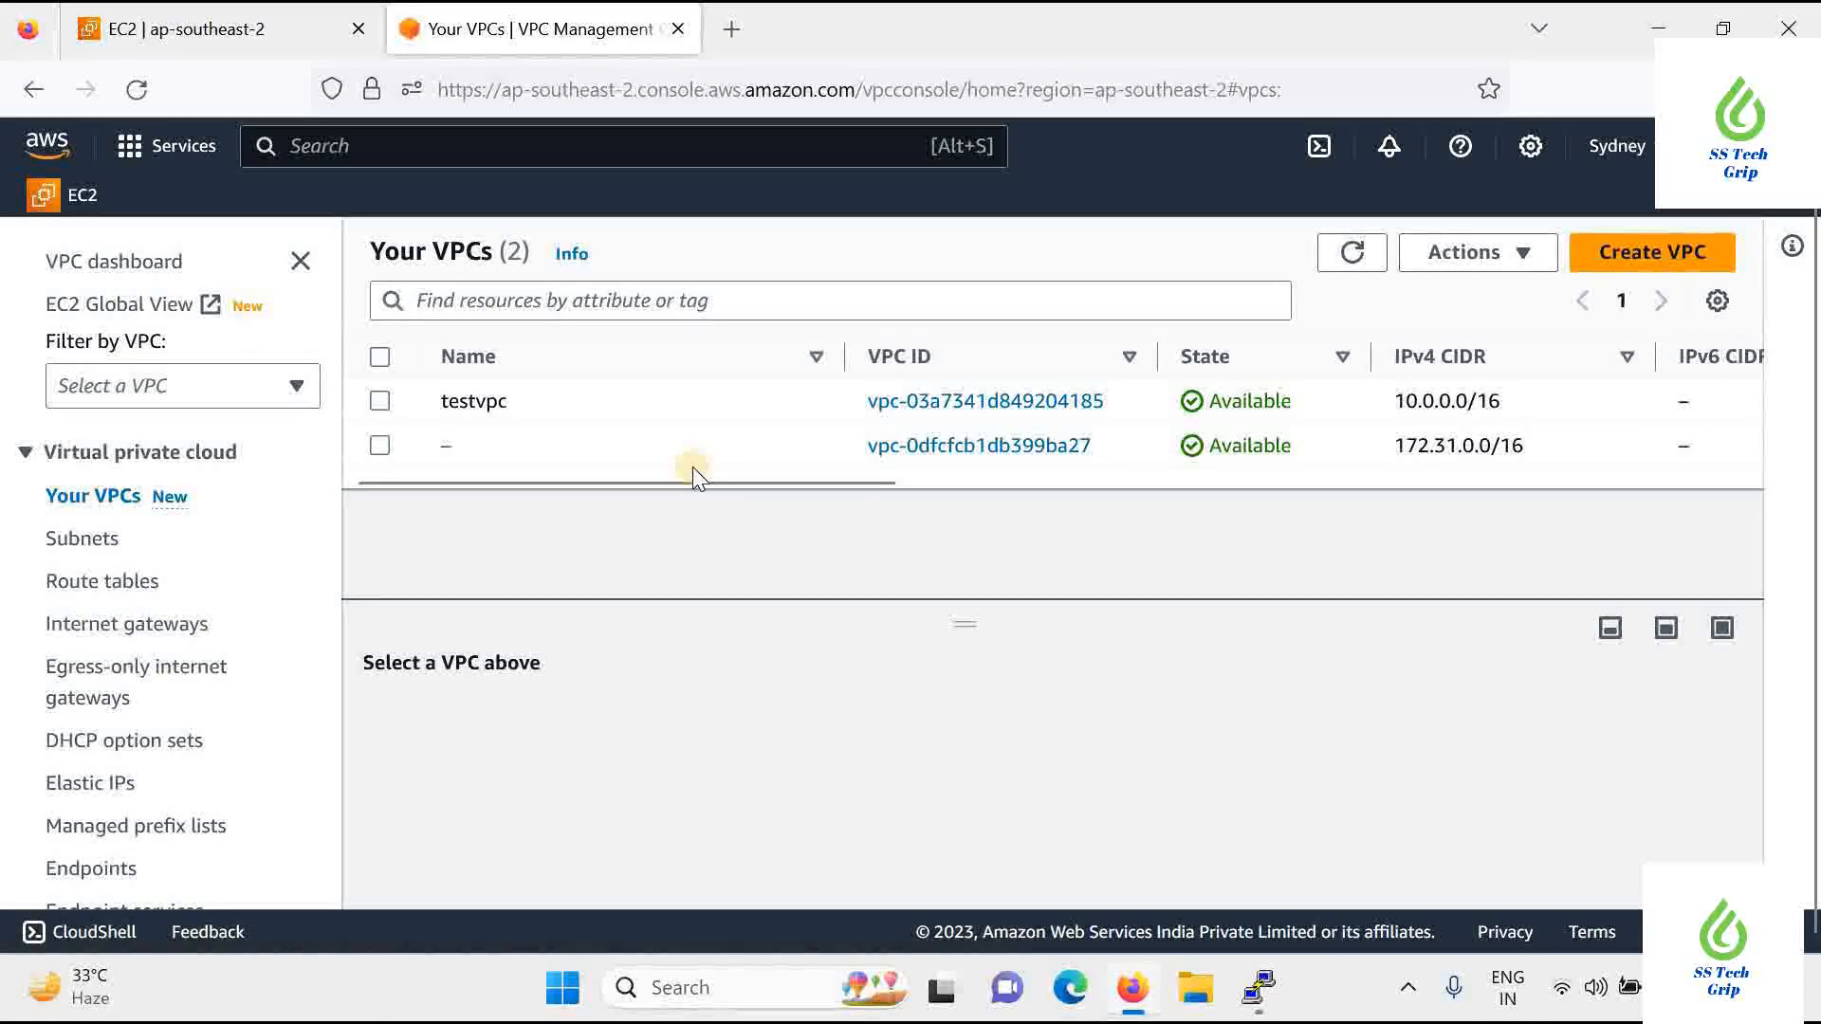
drag(736, 476, 1495, 479)
scroll(495, 450, left, 10)
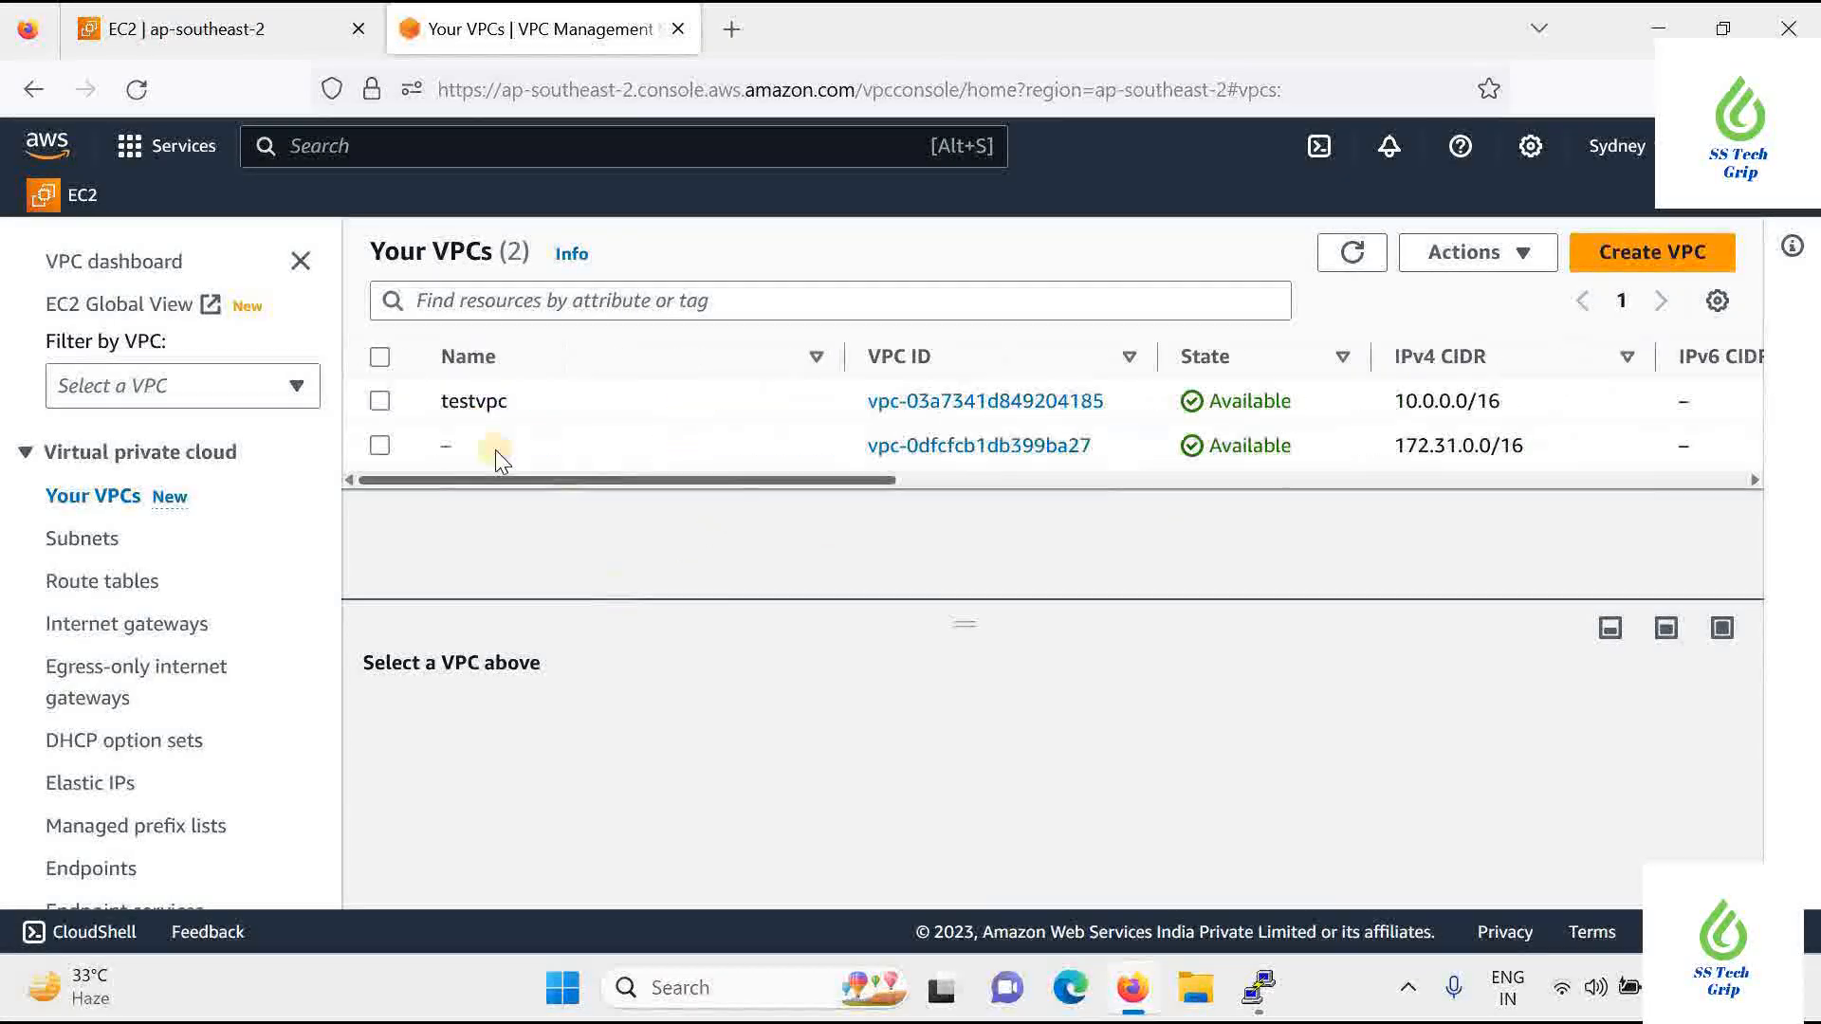
click(825, 405)
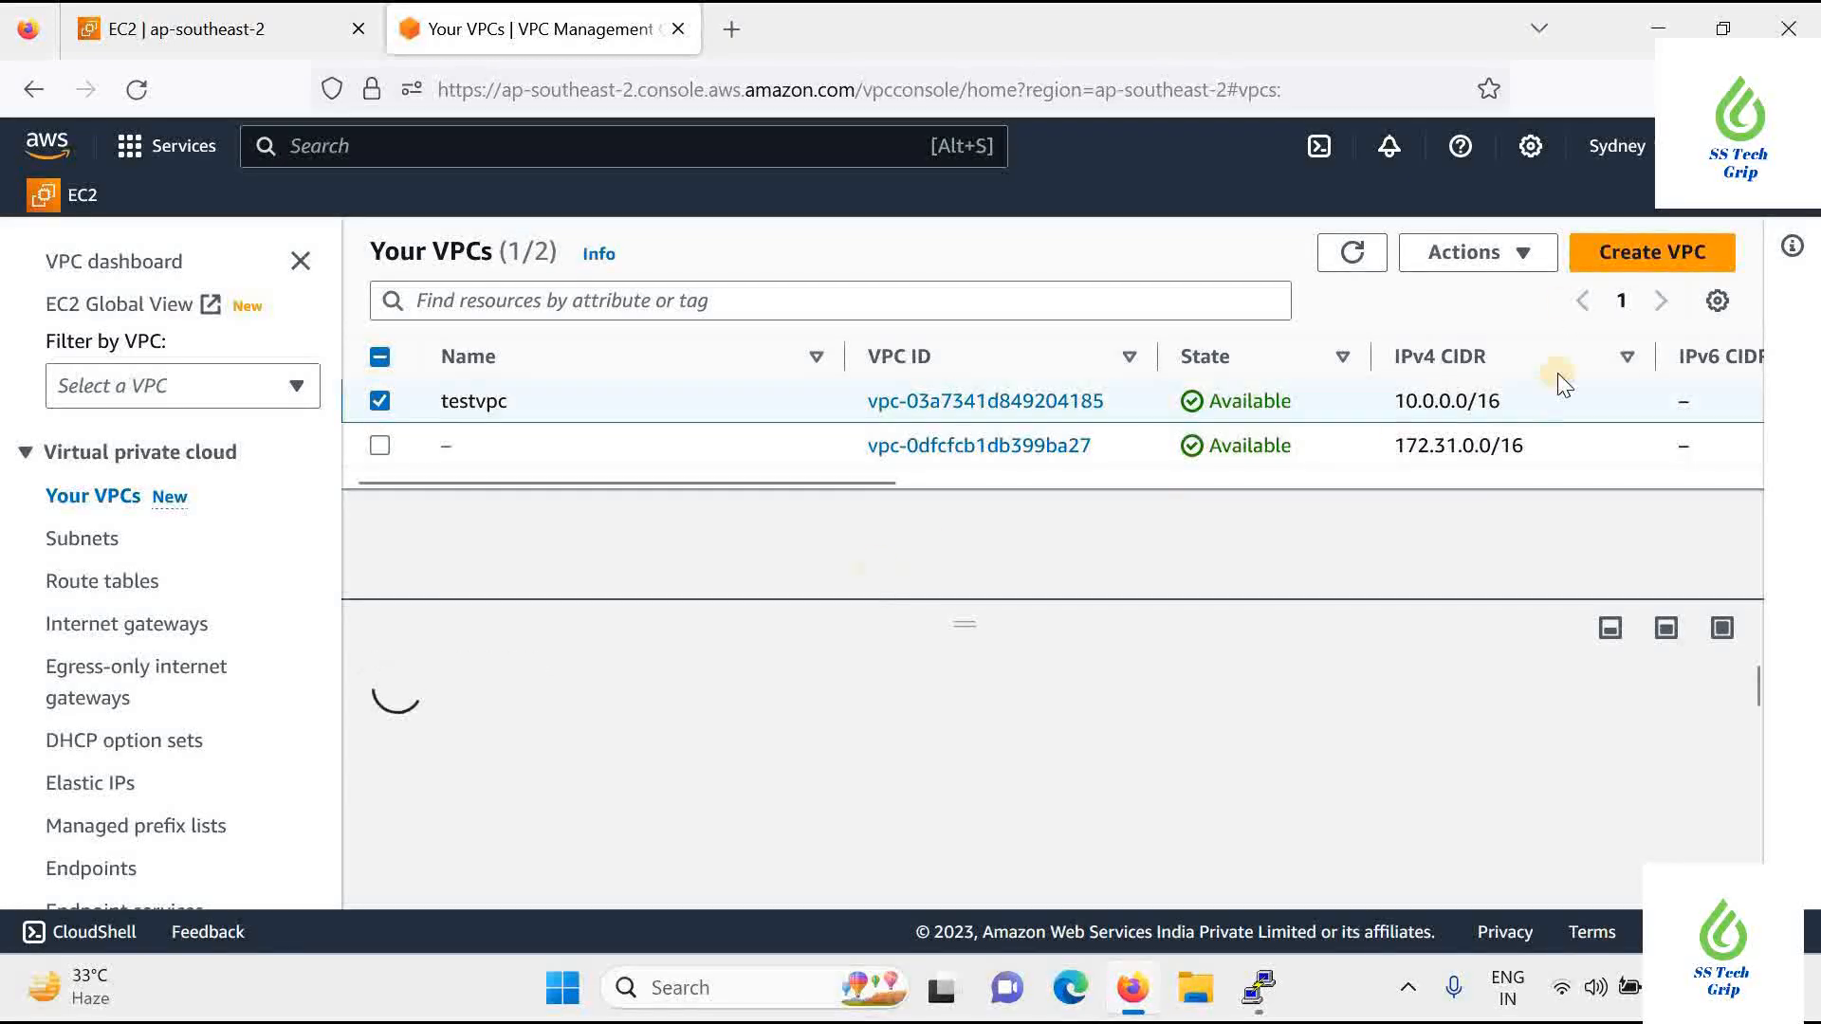
click(1510, 258)
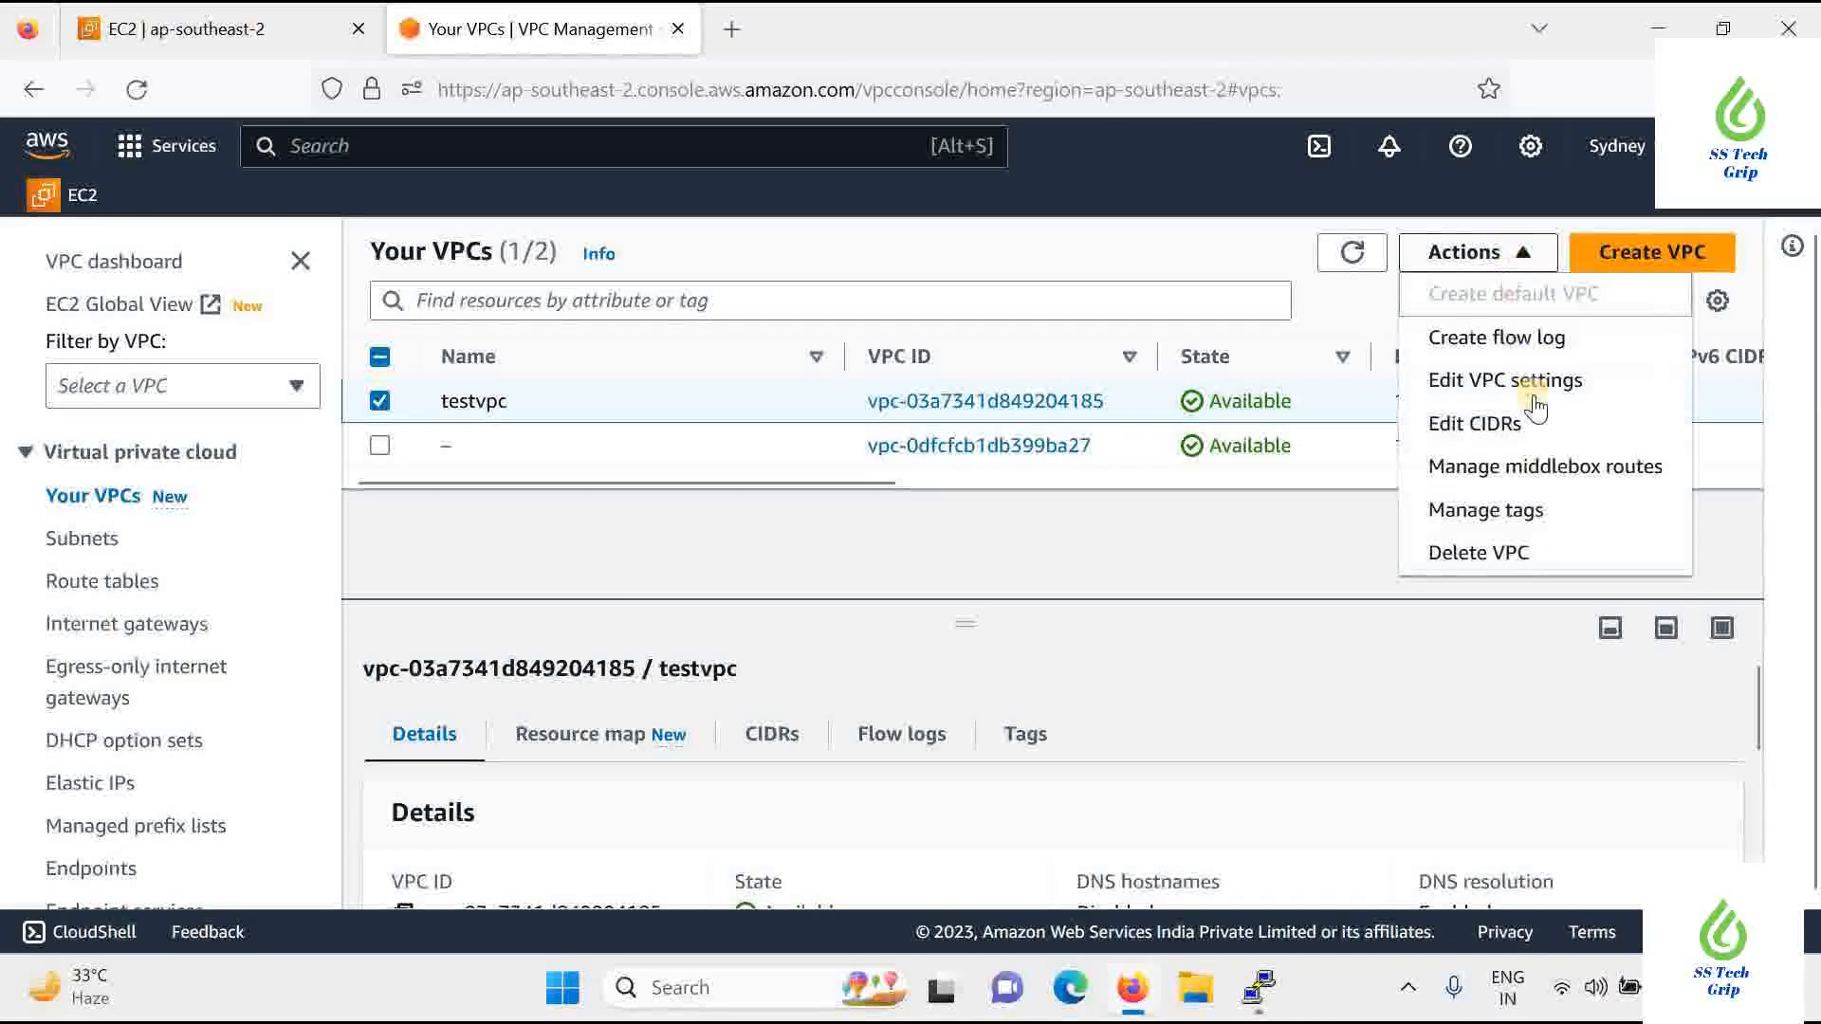
click(1528, 558)
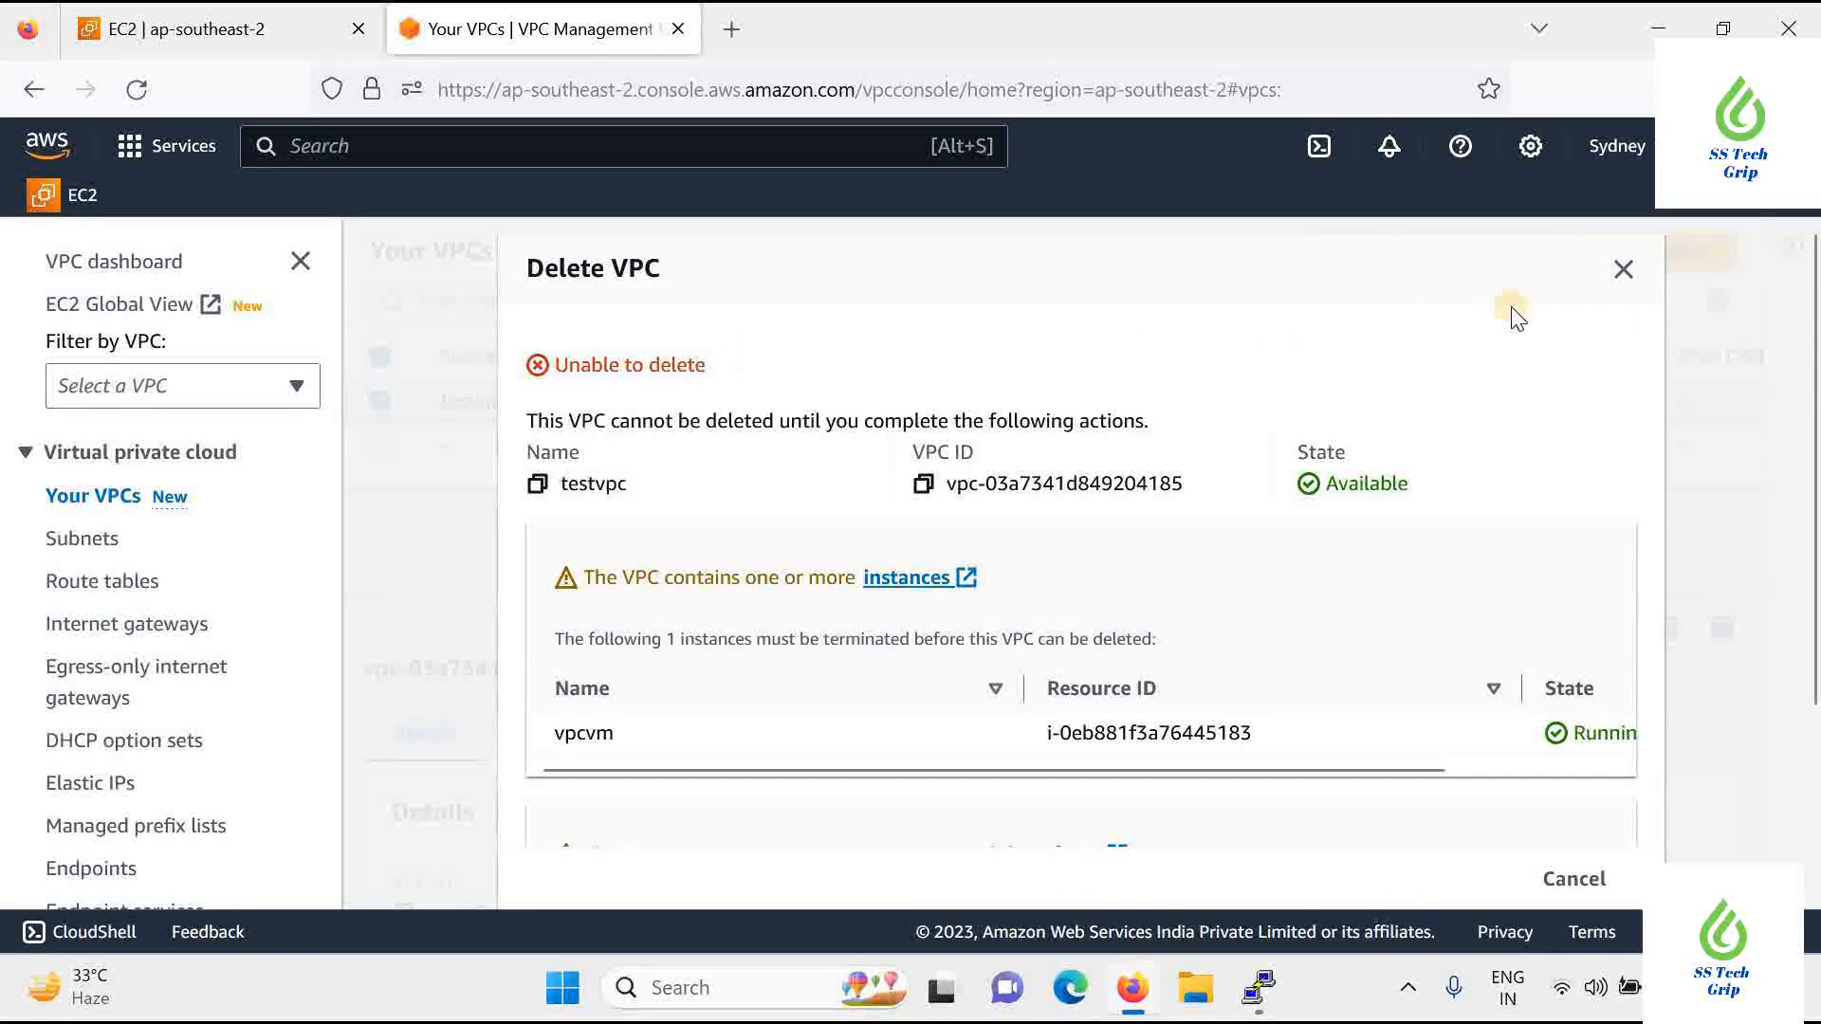
click(1624, 269)
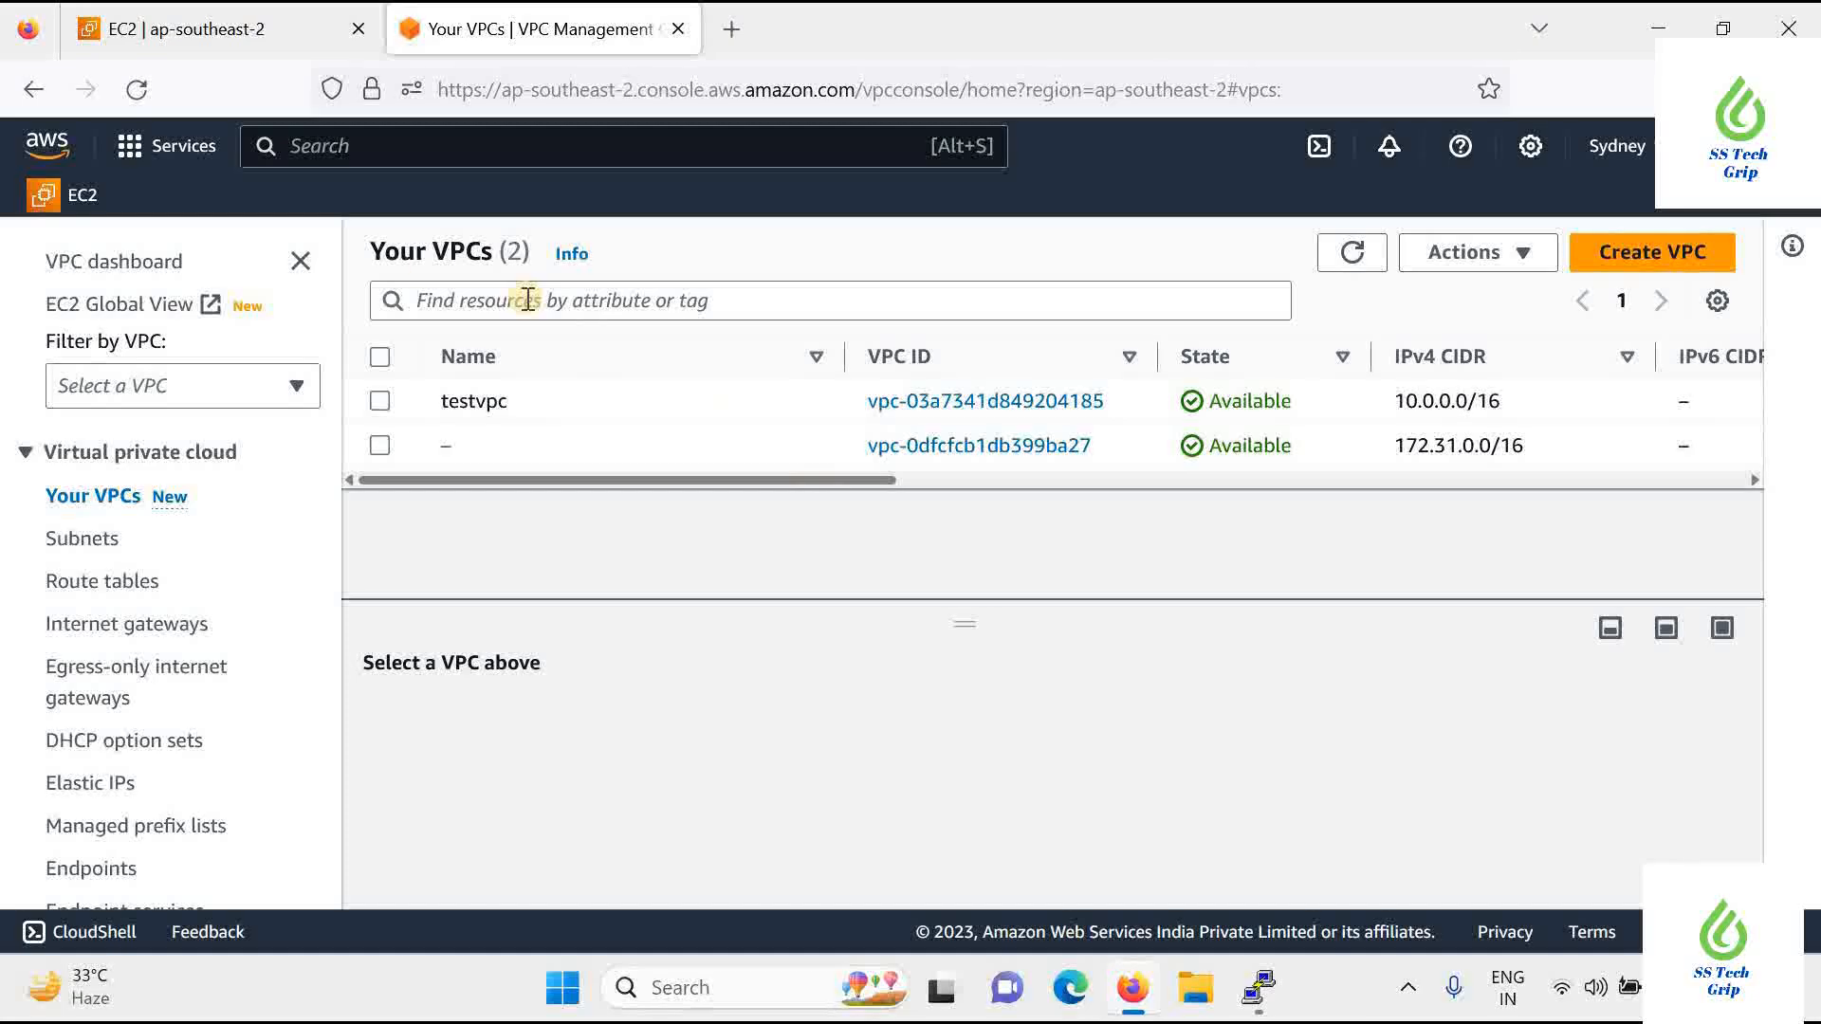
Switch to the EC2 instances page and terminate the vpcvm instance, confirming the termination
click(256, 32)
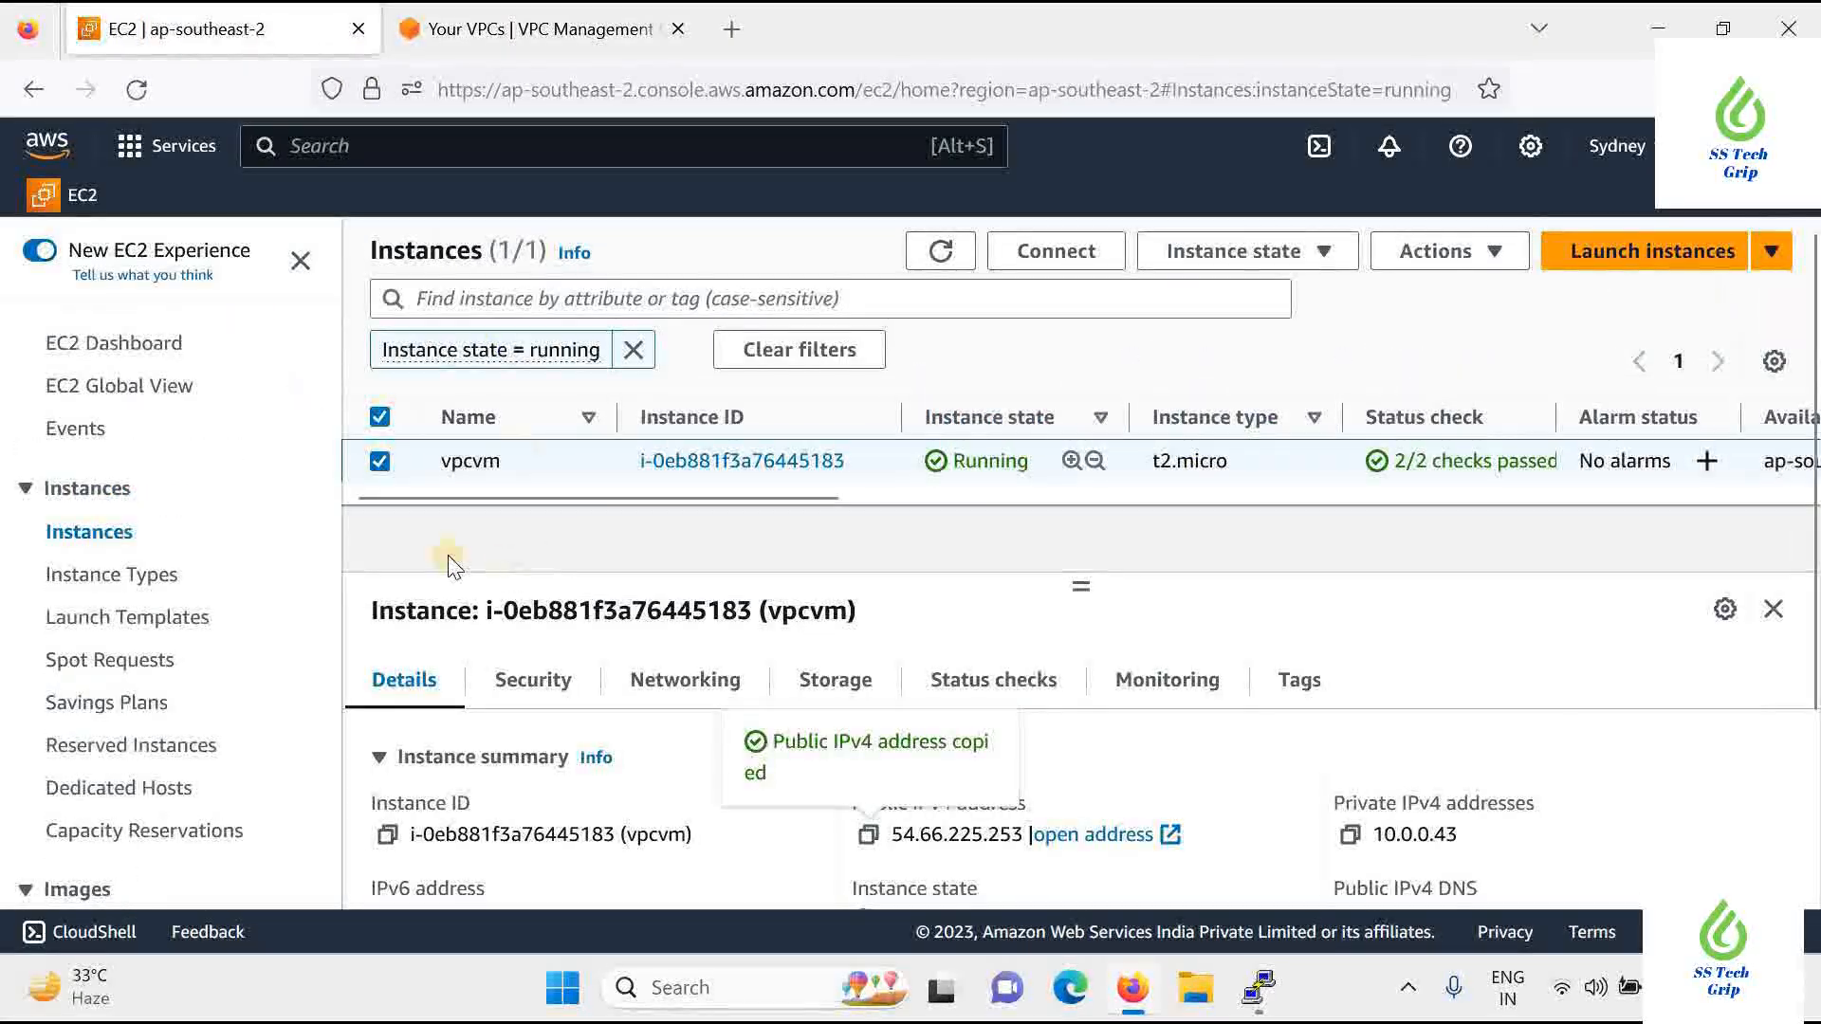
click(115, 351)
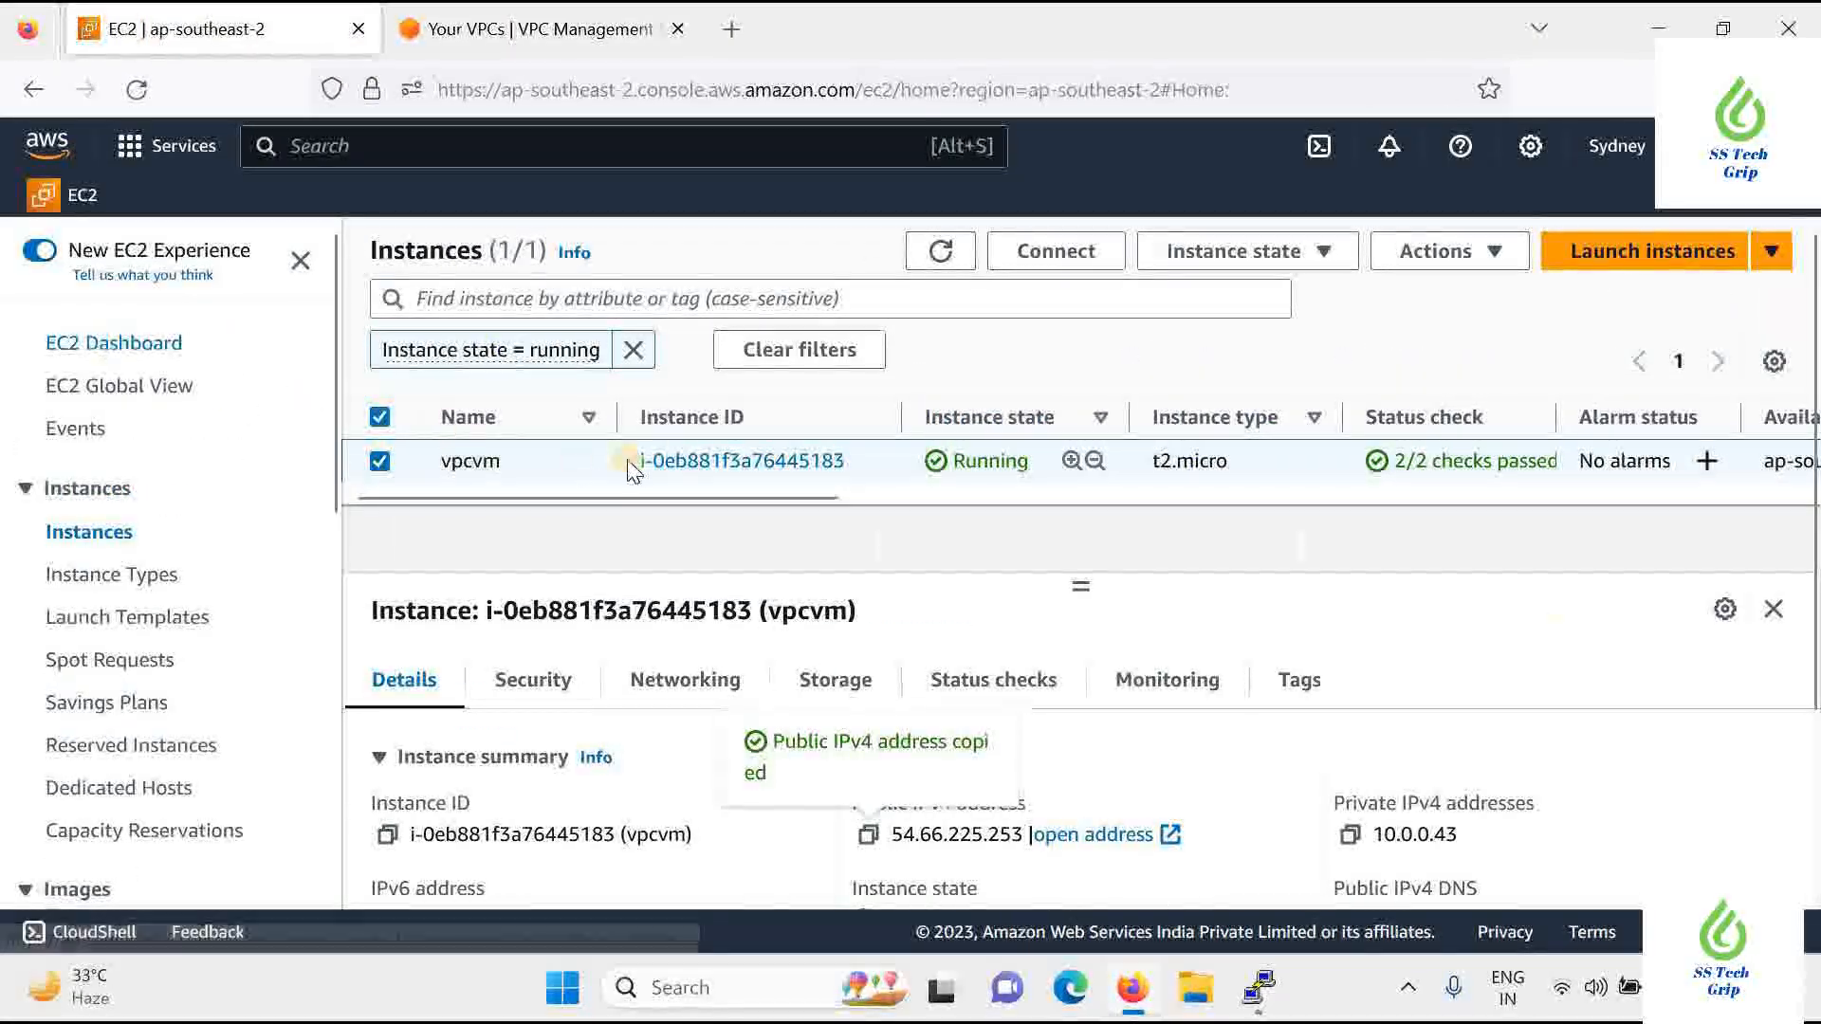
click(596, 446)
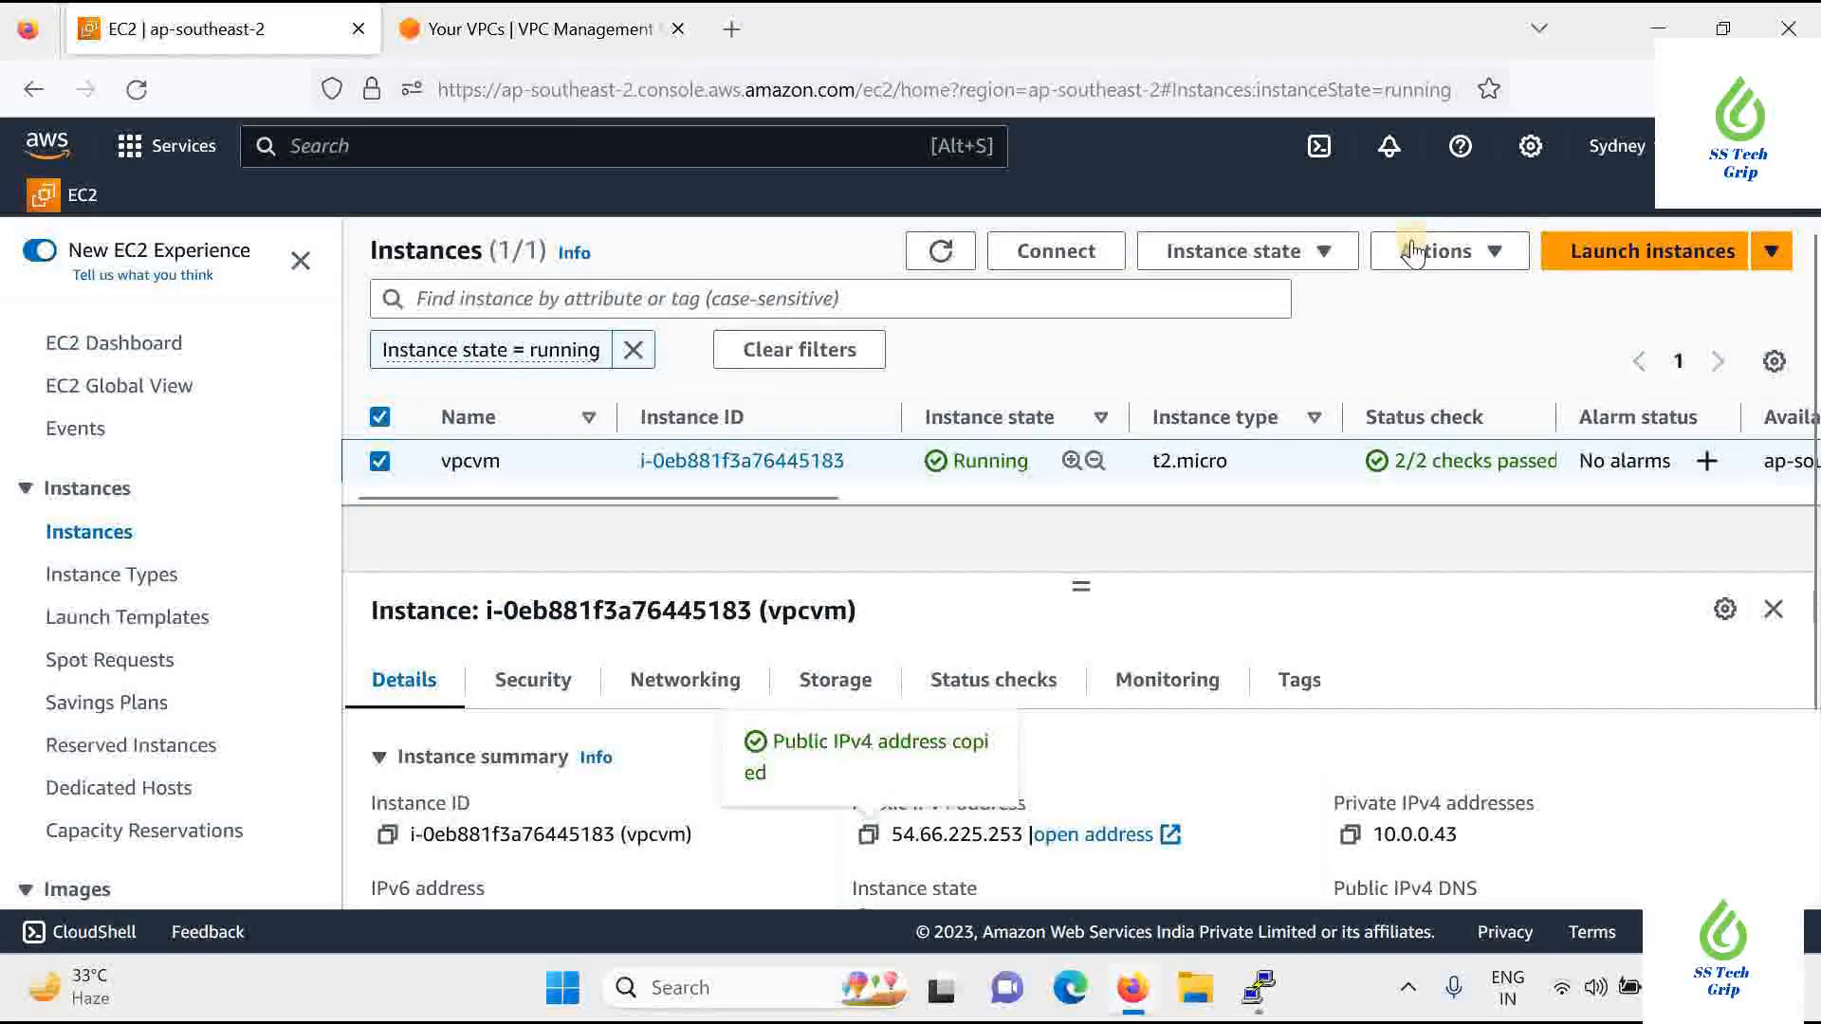
click(1242, 251)
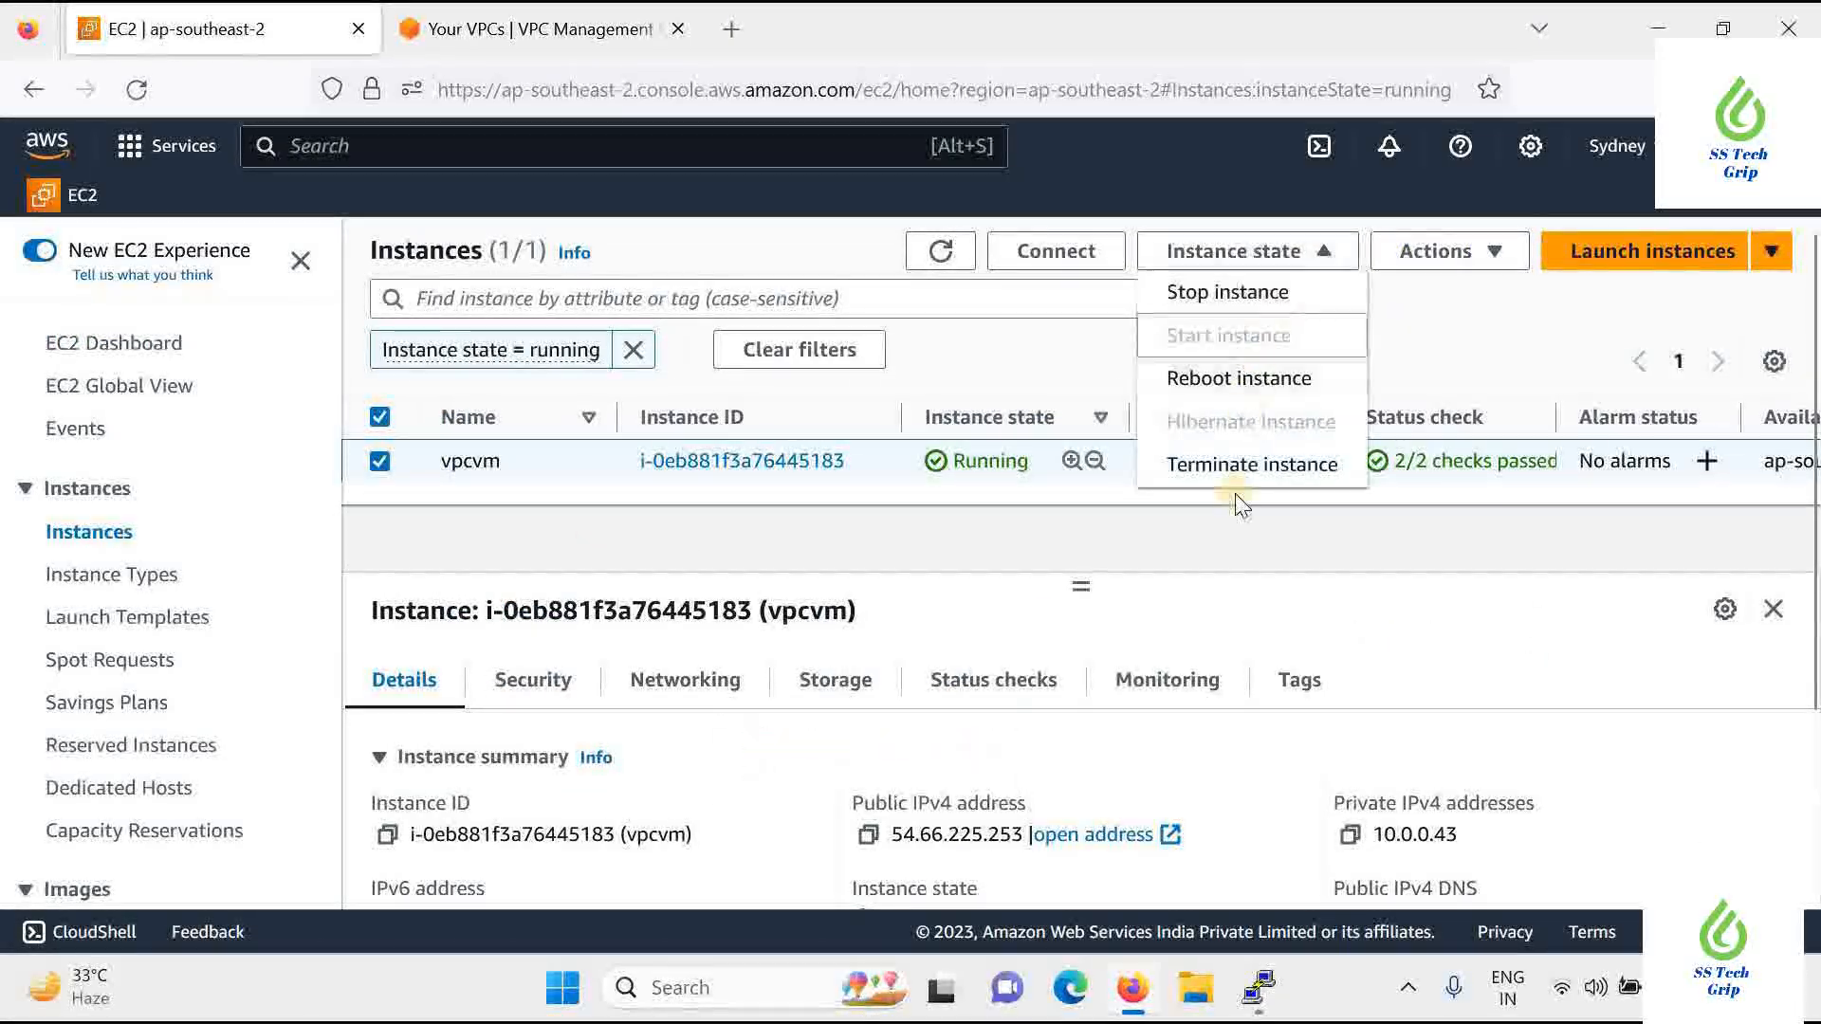
click(1248, 463)
click(1531, 774)
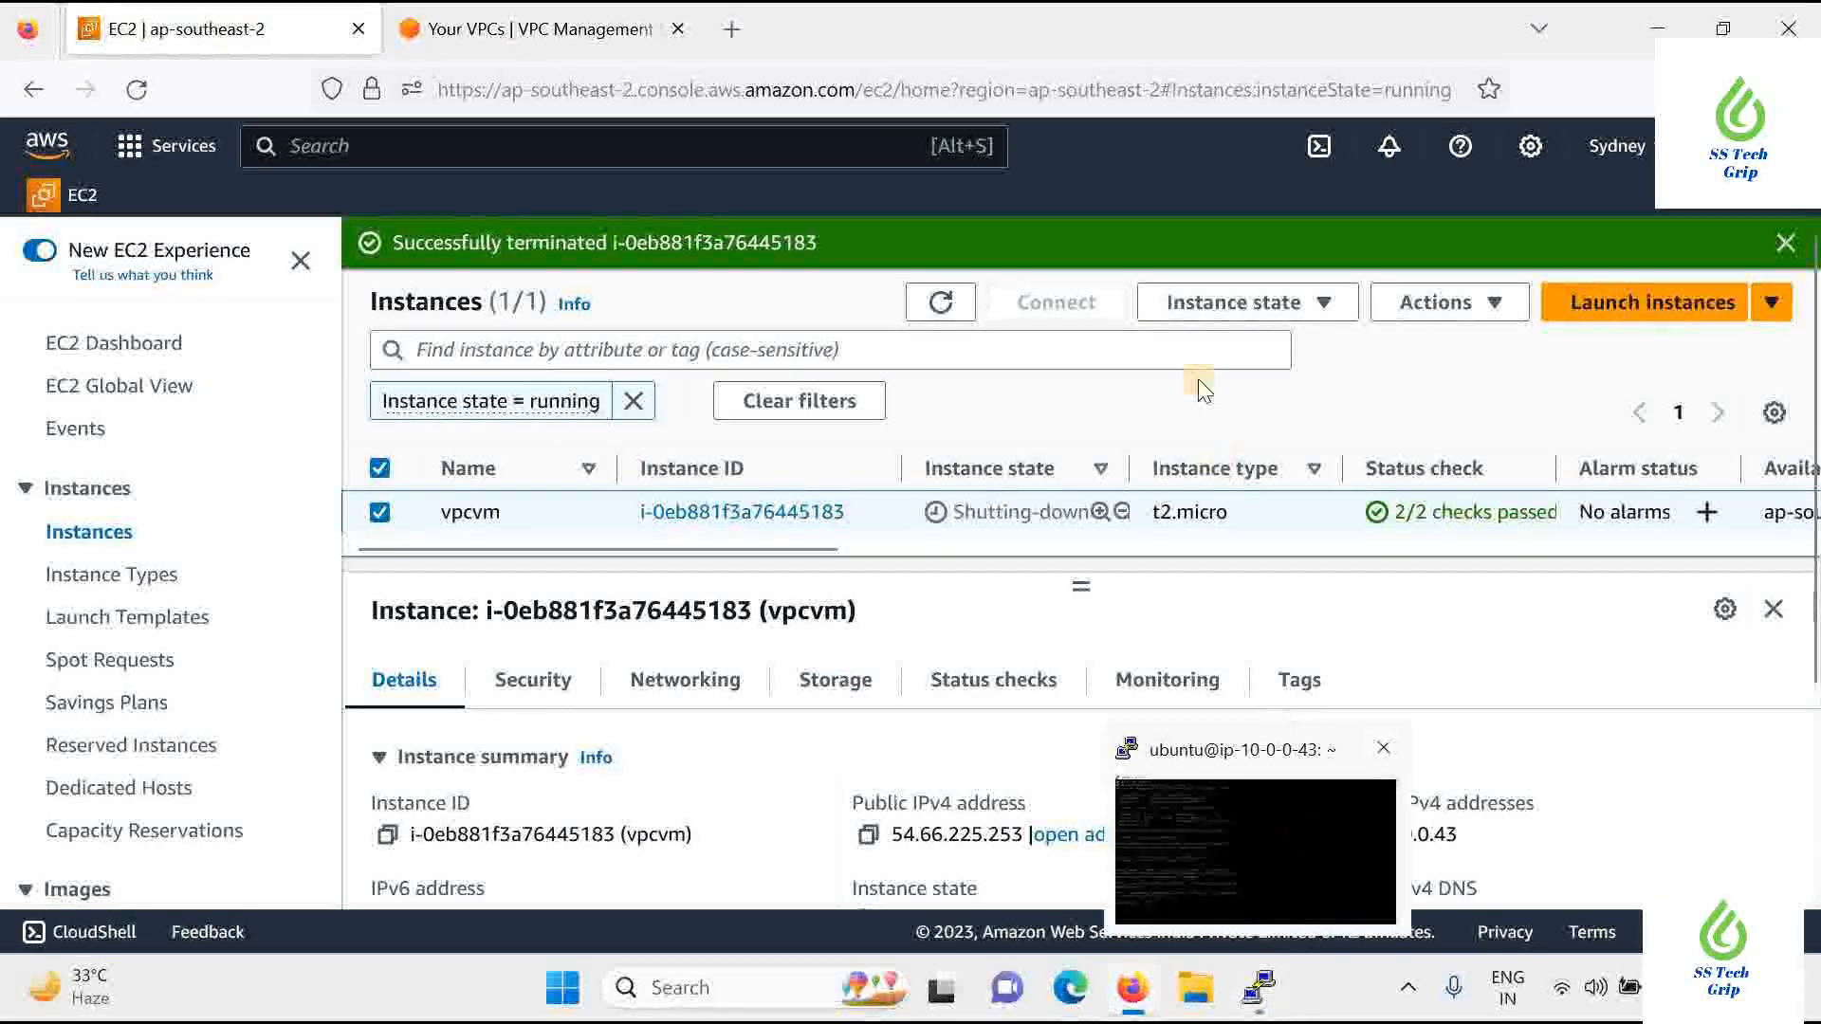
Close the disconnected ubuntu PuTTY session and reload the EC2 dashboard in the browser
click(1258, 987)
click(1103, 594)
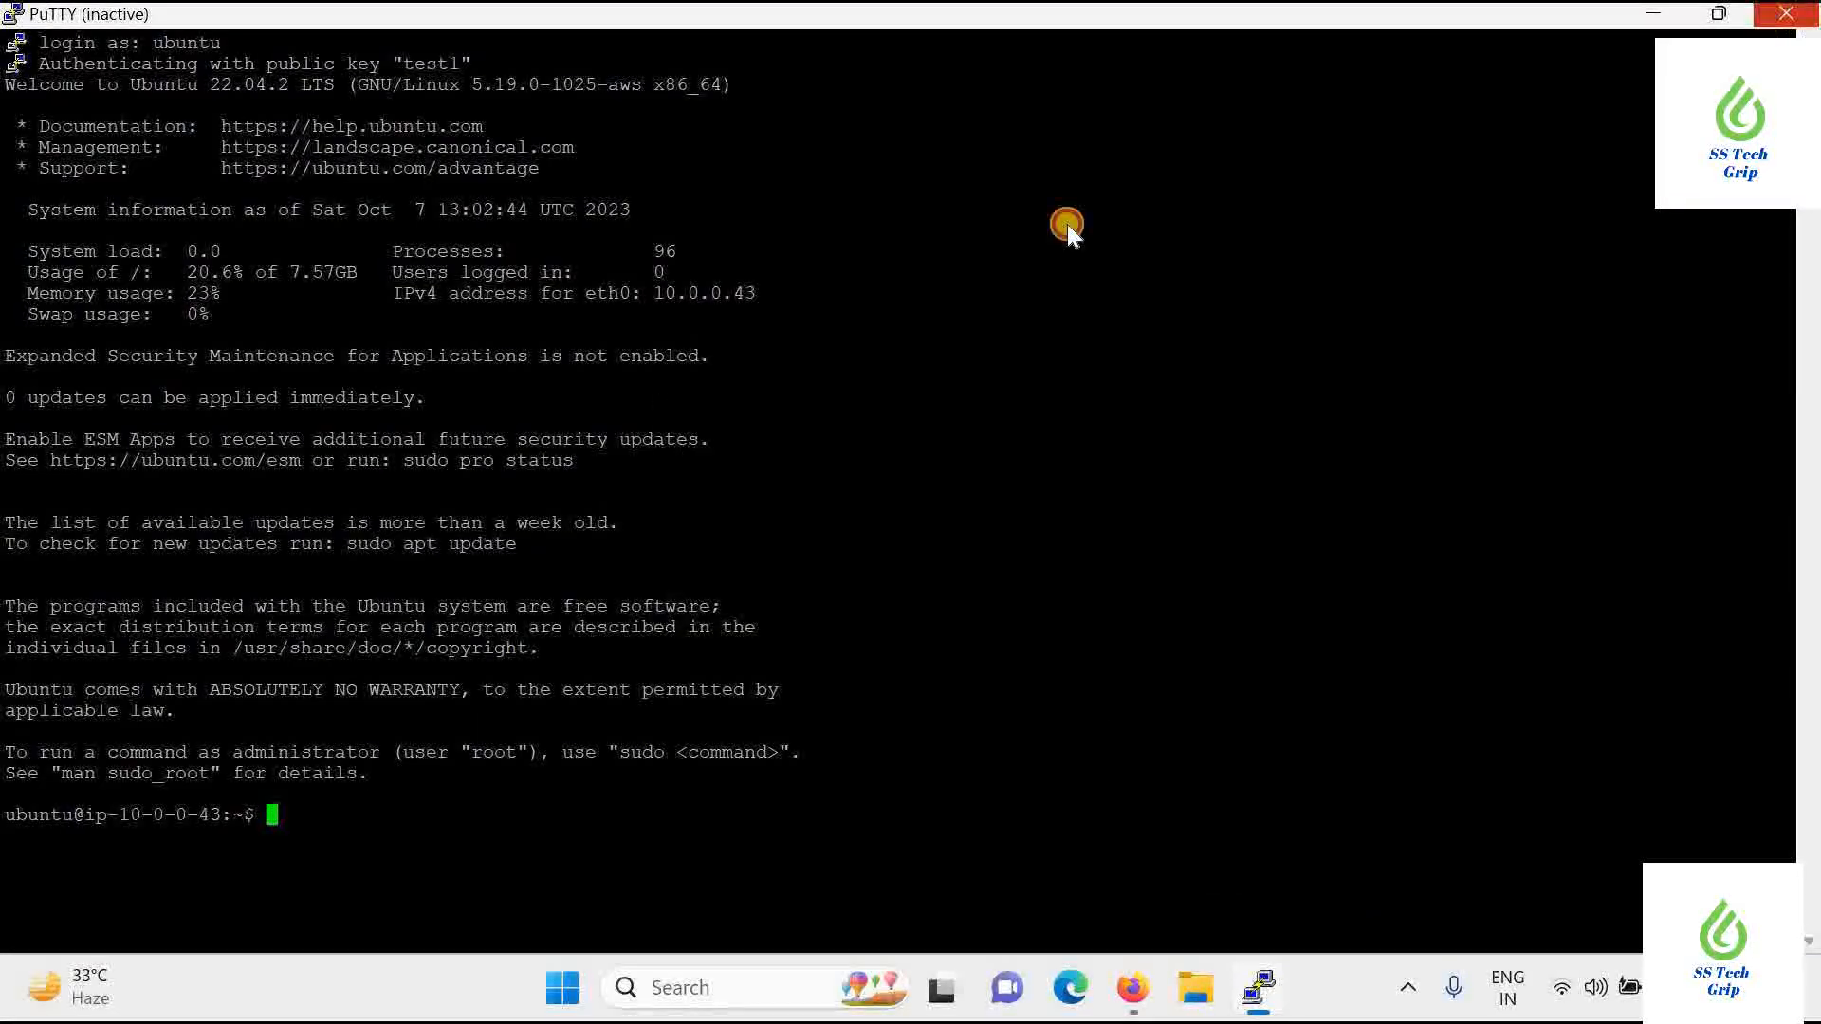
key(alt+Tab)
click(161, 343)
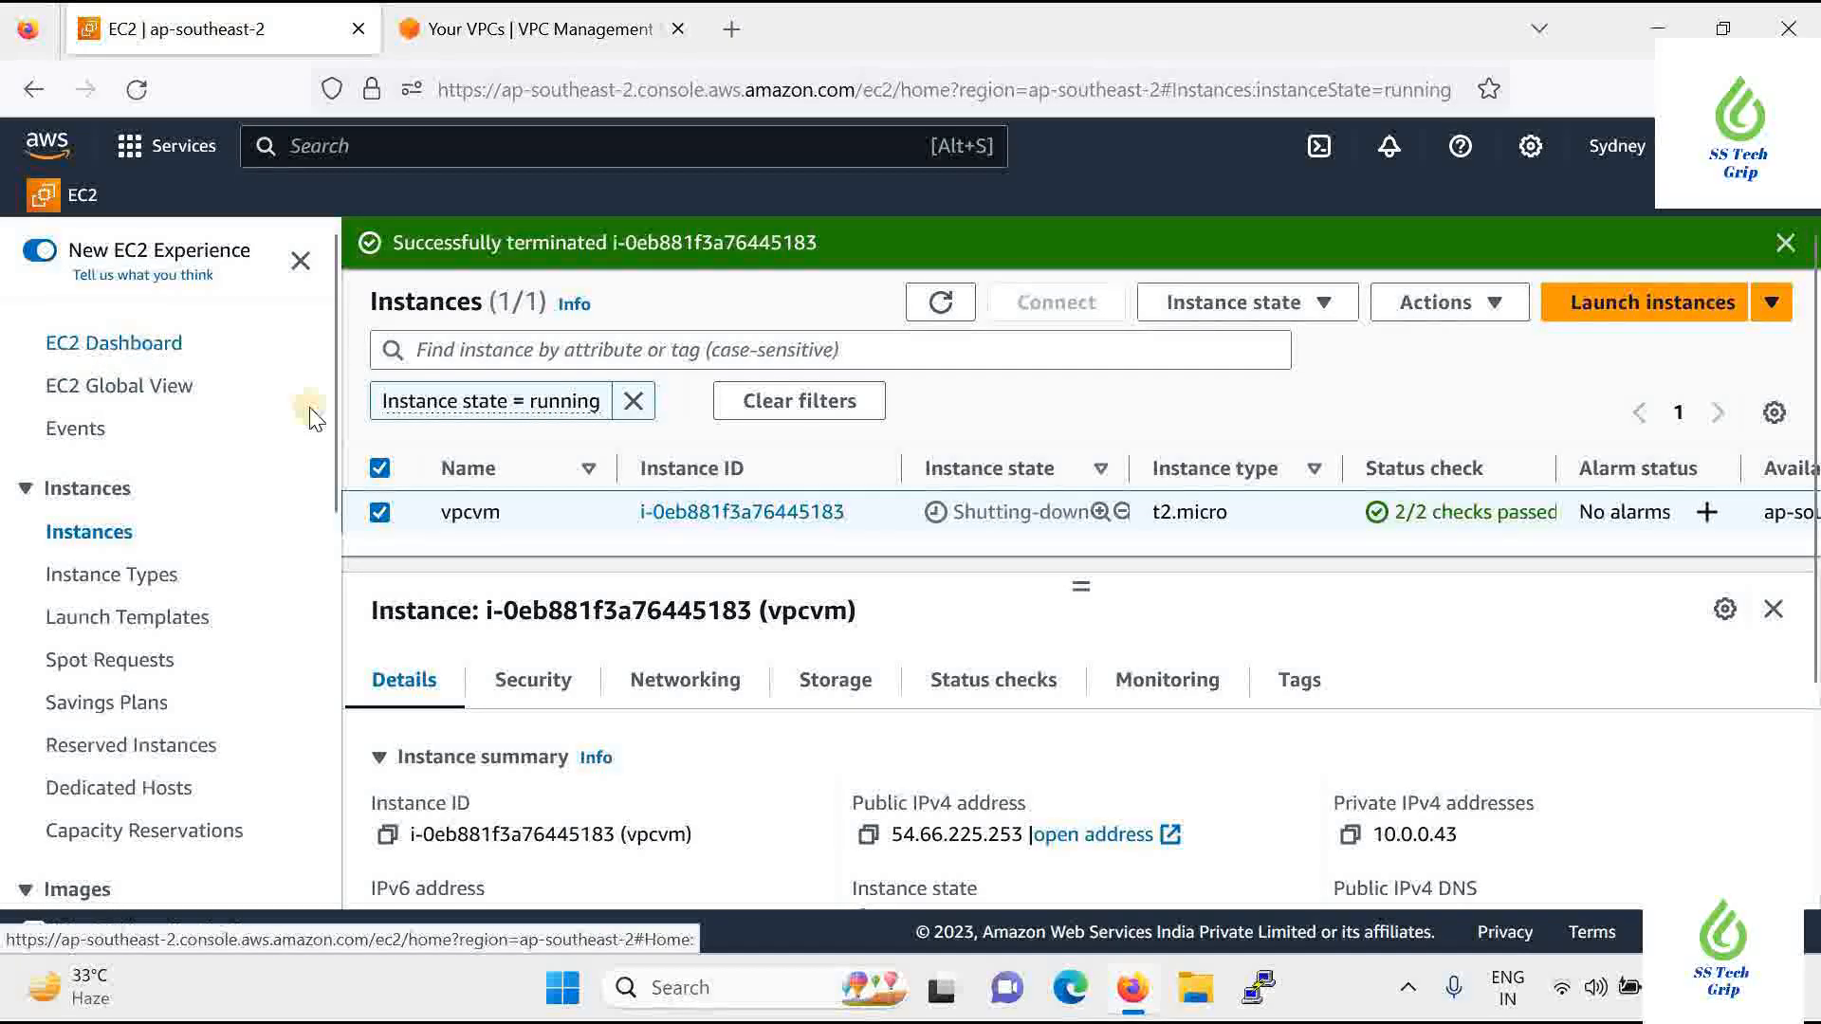
click(137, 89)
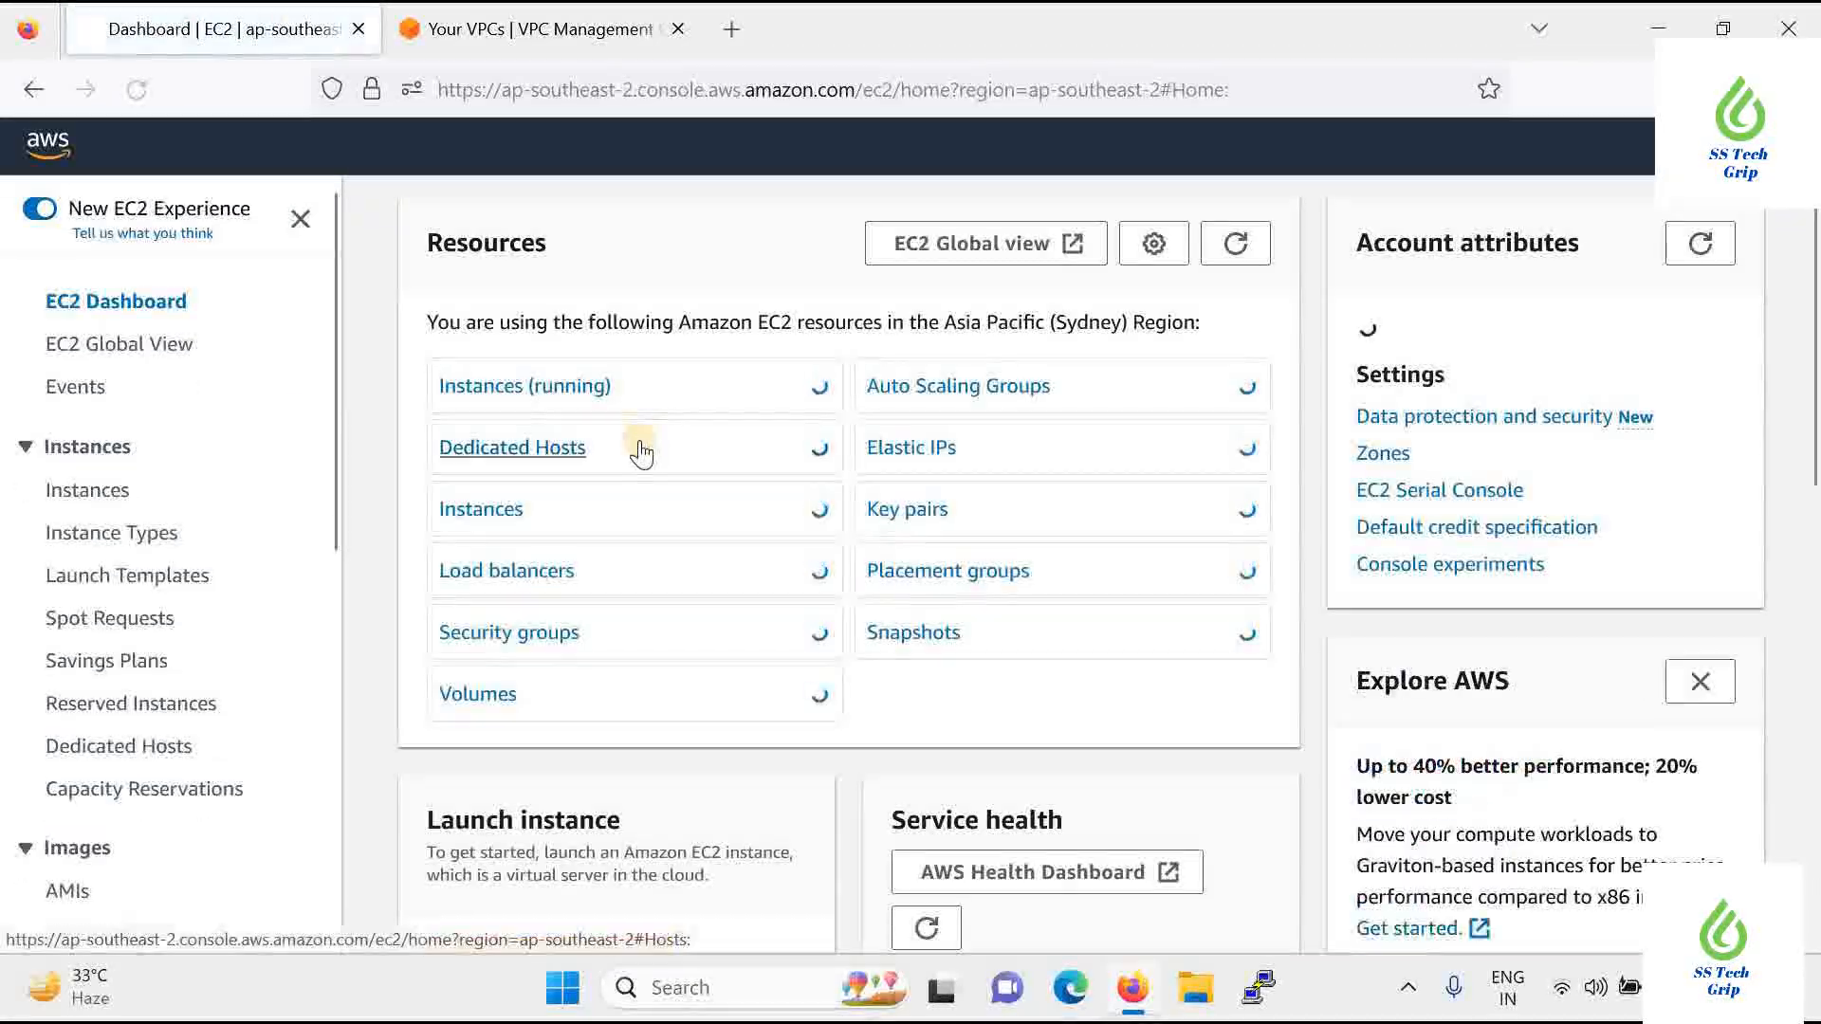
Return to the VPC list and retry deleting testvpc, checking the vpcvm instance's state before dismissing the dialog
click(517, 30)
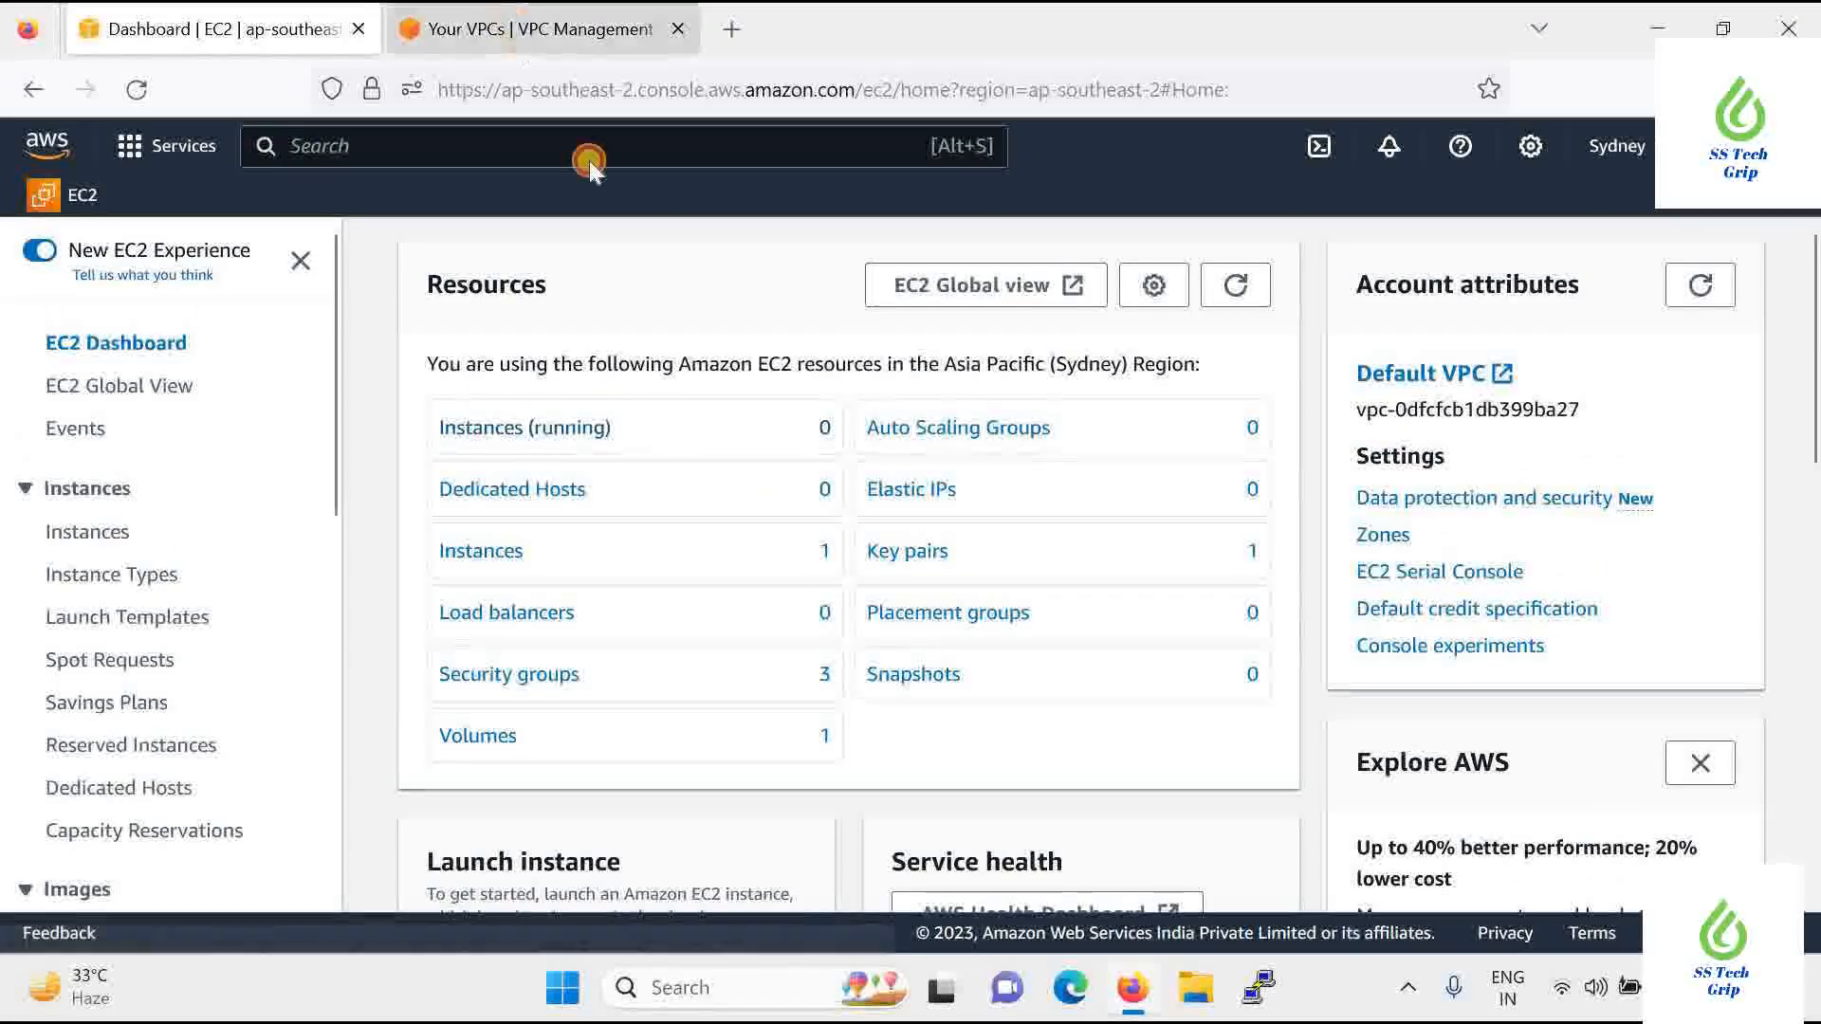
click(383, 402)
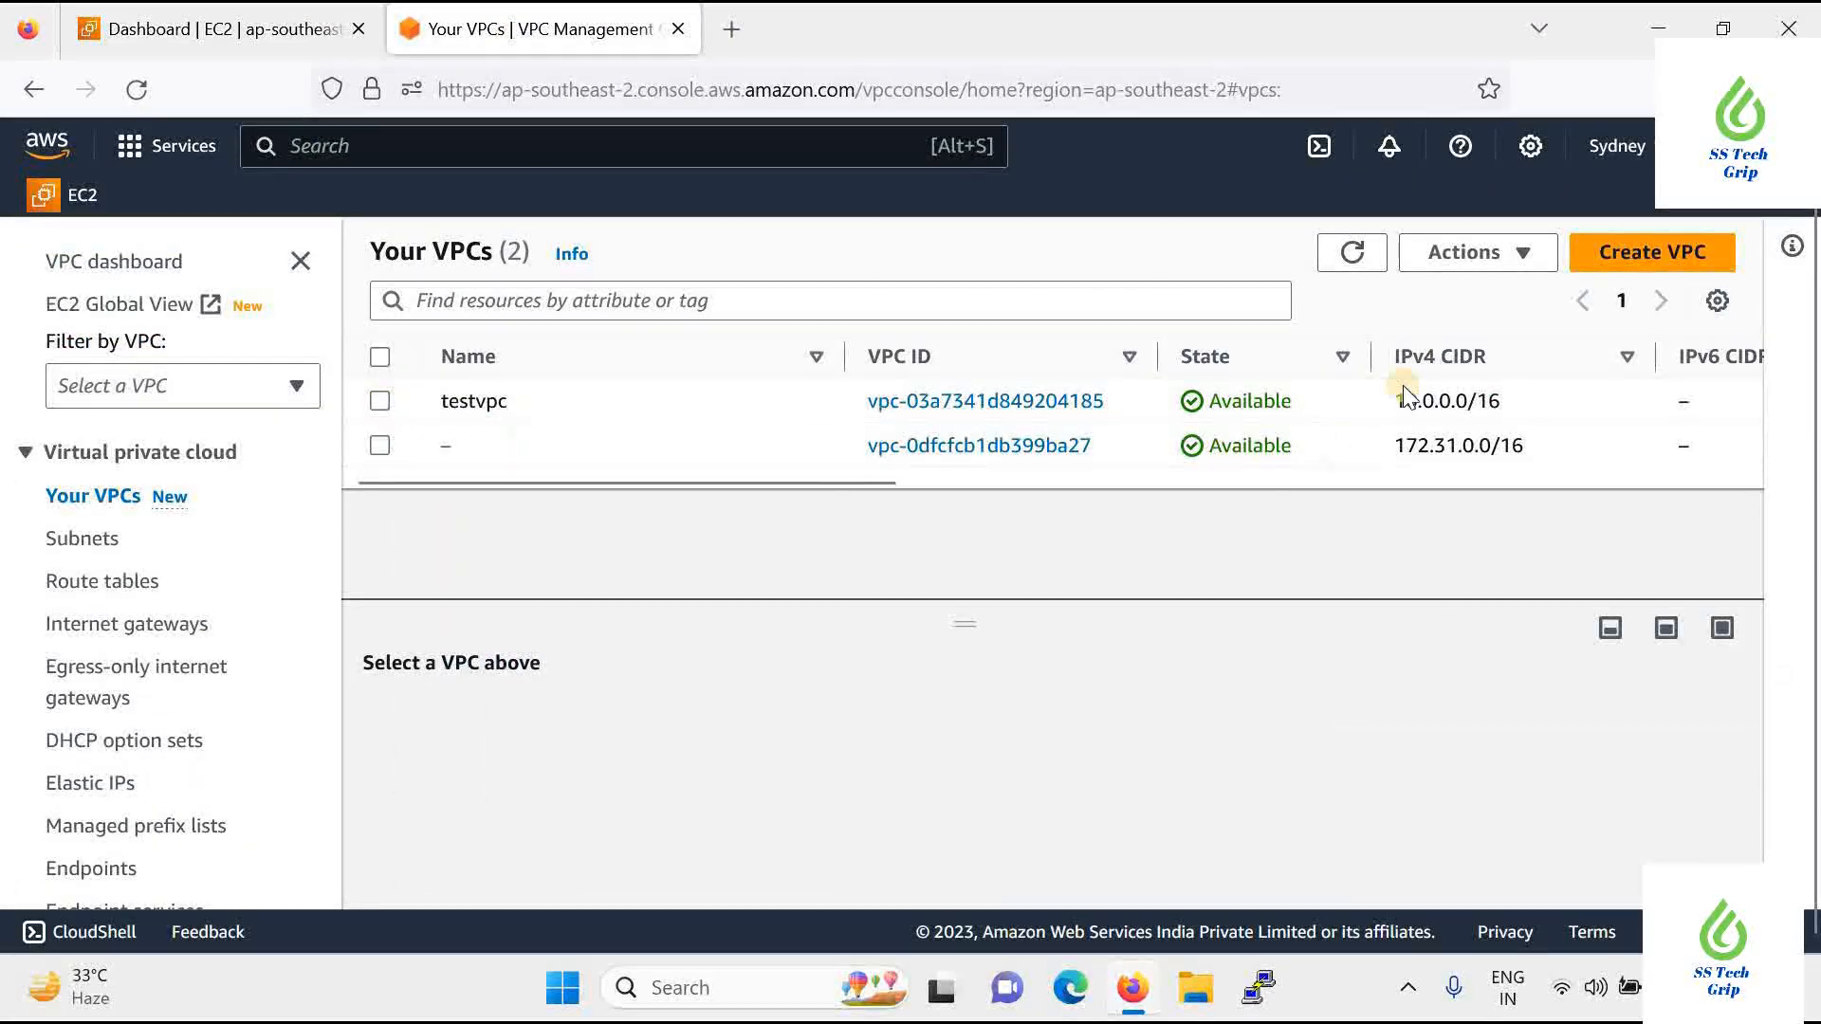
click(1468, 252)
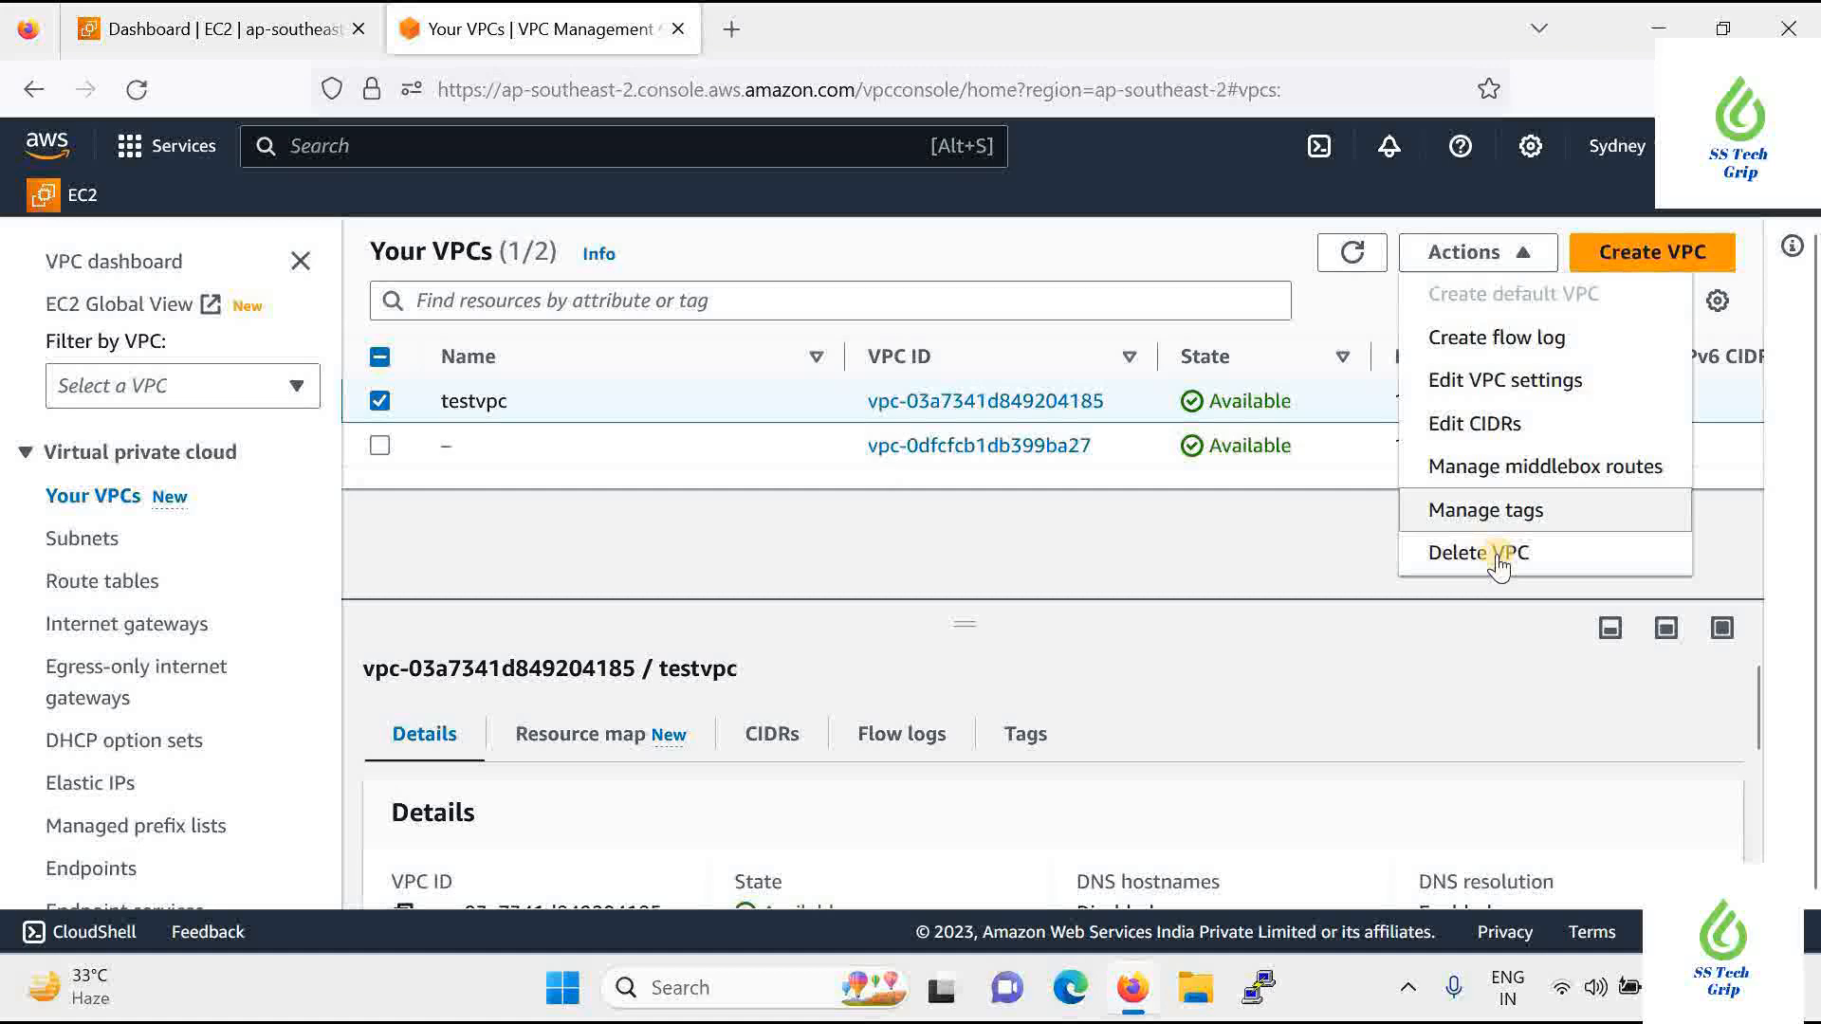
click(1497, 554)
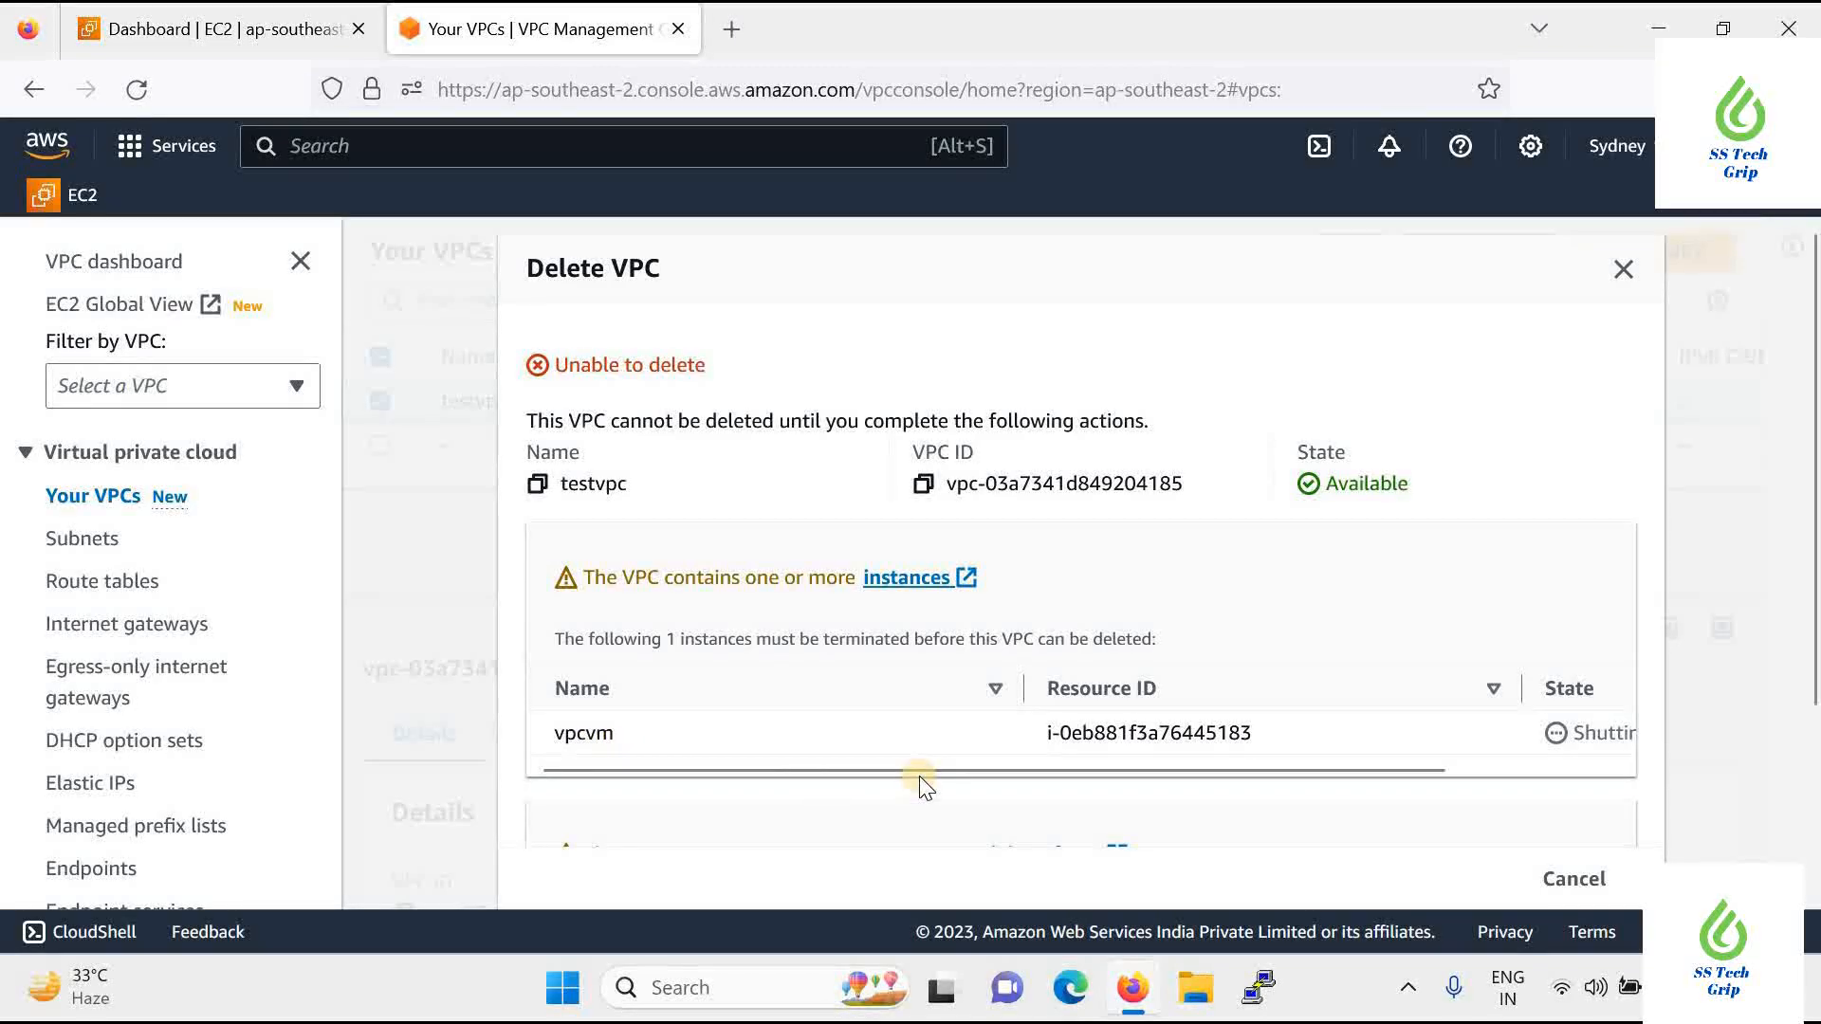
drag(1221, 776, 1497, 759)
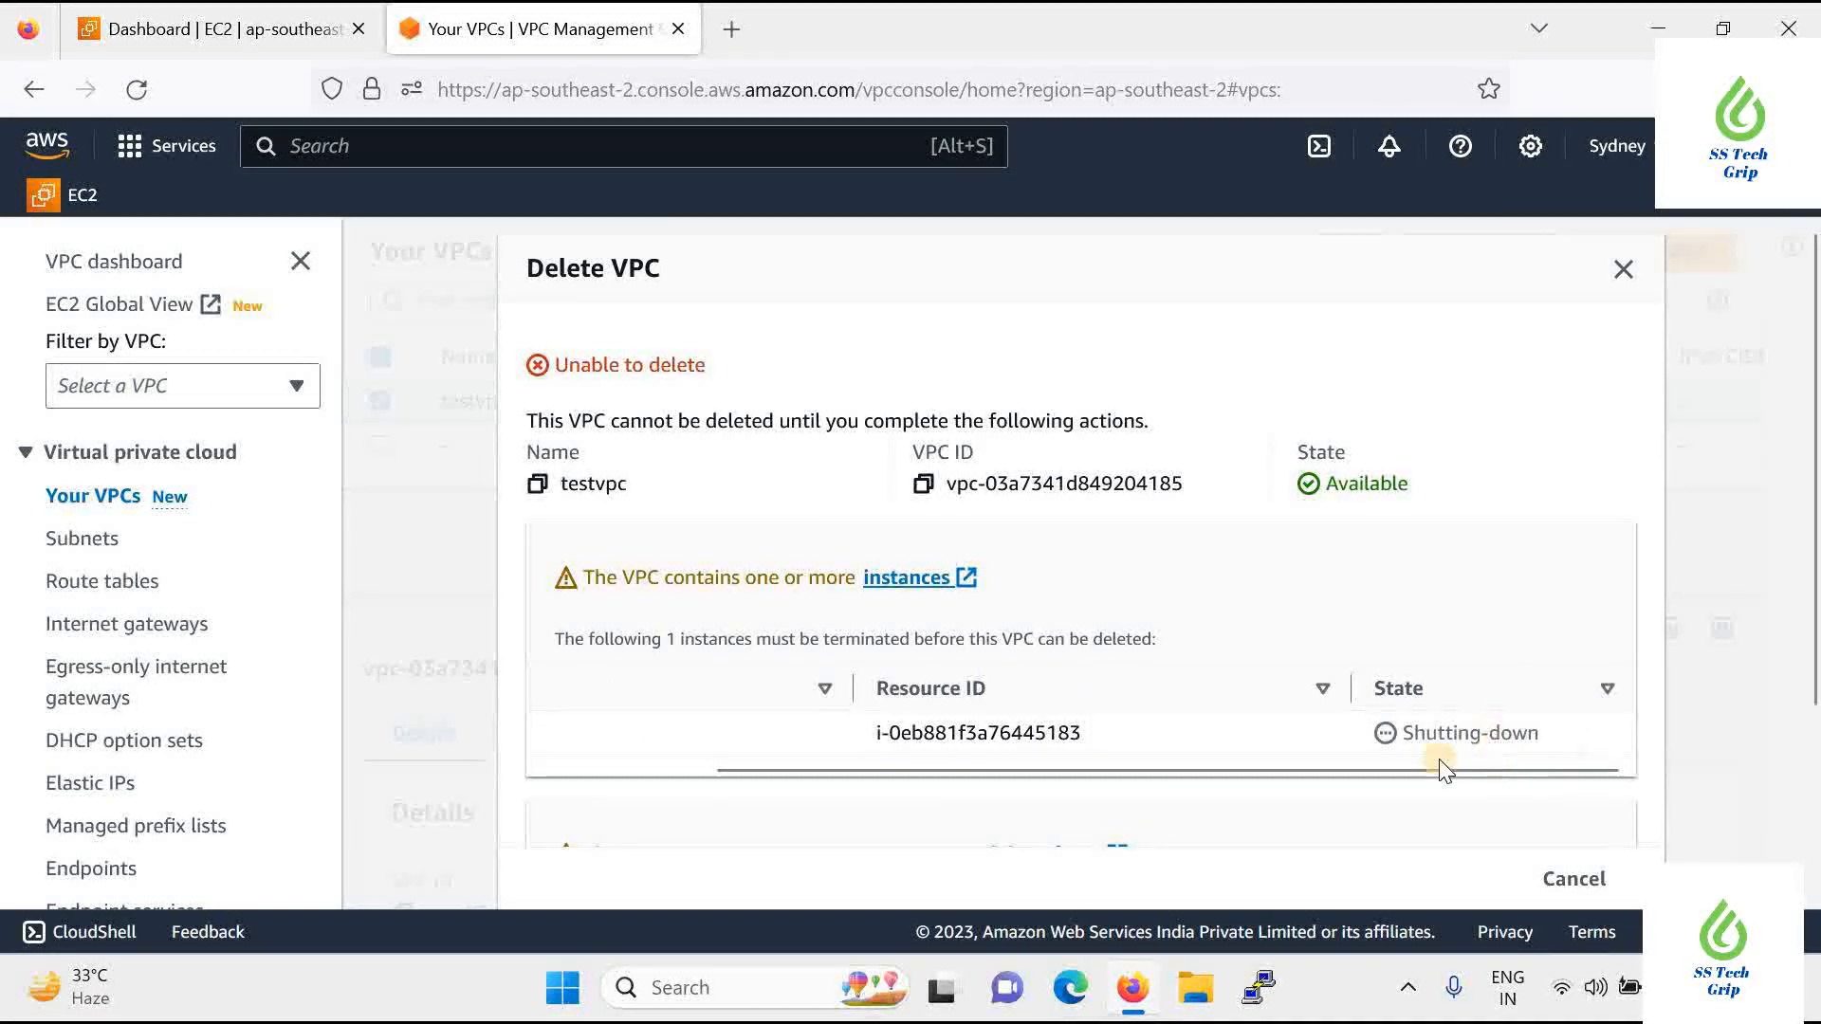
click(1620, 273)
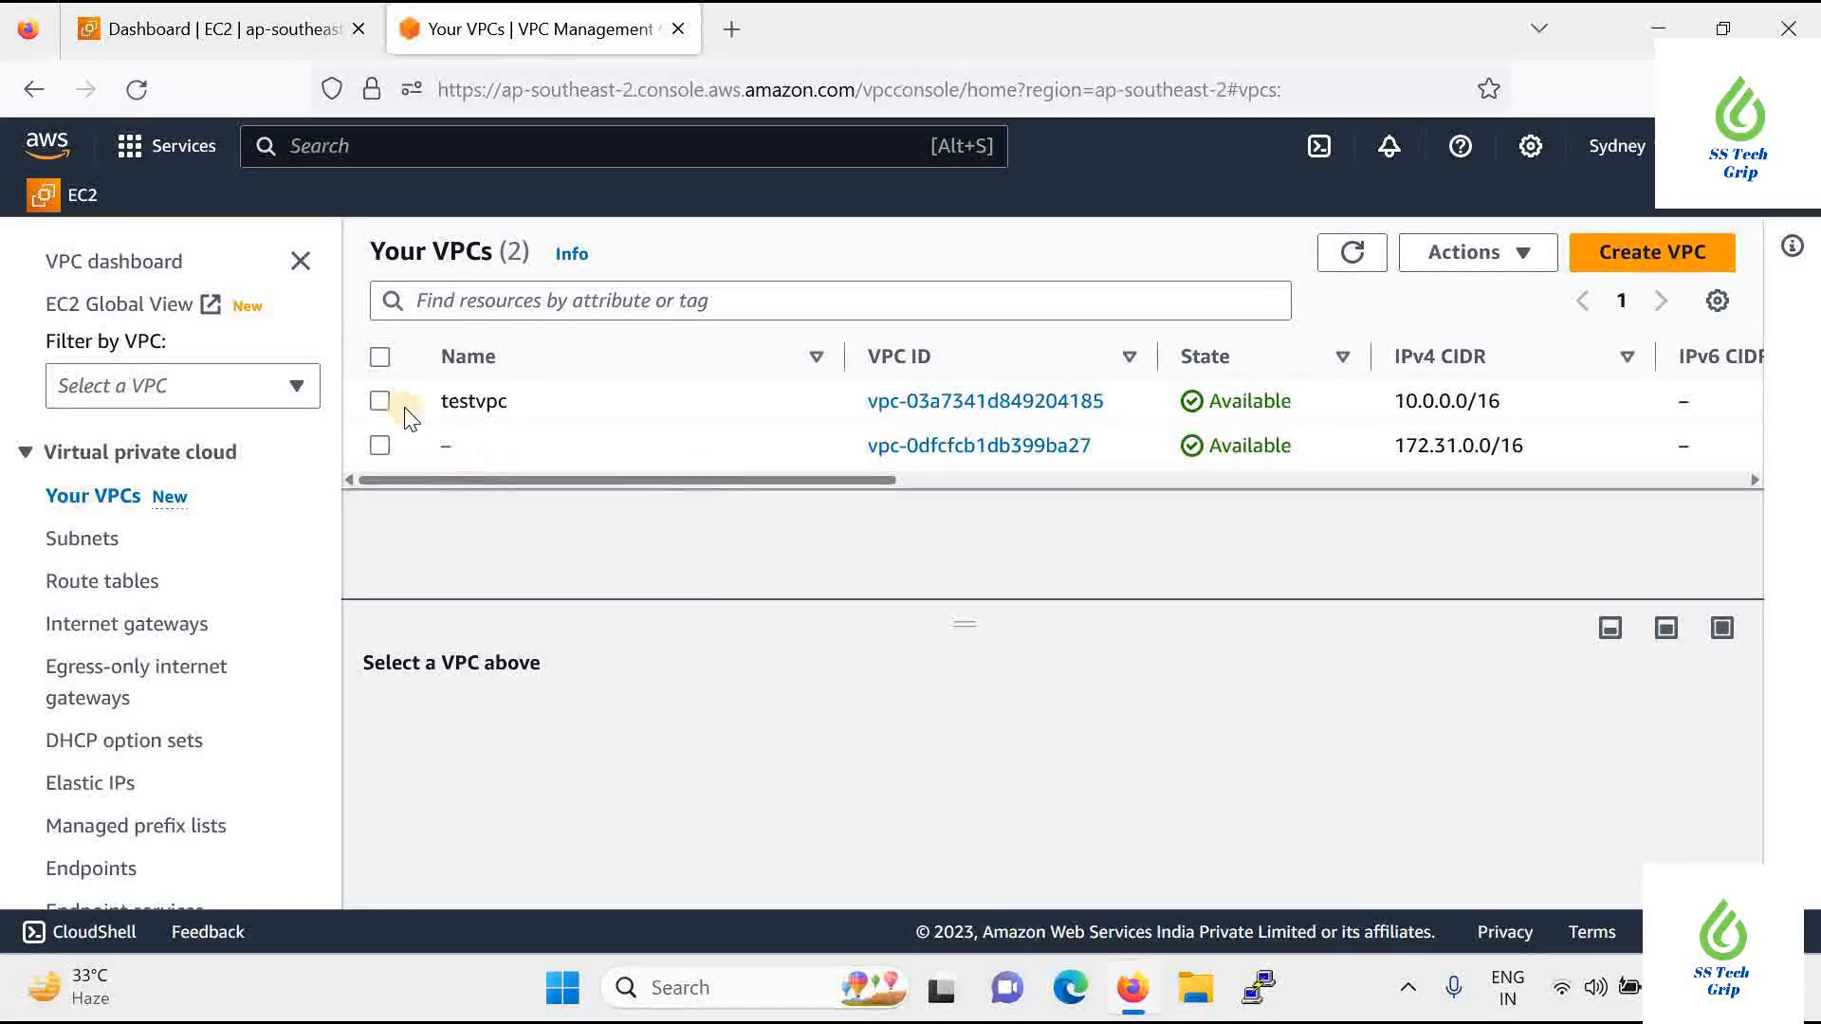
Delete testvpc together with its internet gateway, security group and subnets, confirming with the word delete
click(1478, 256)
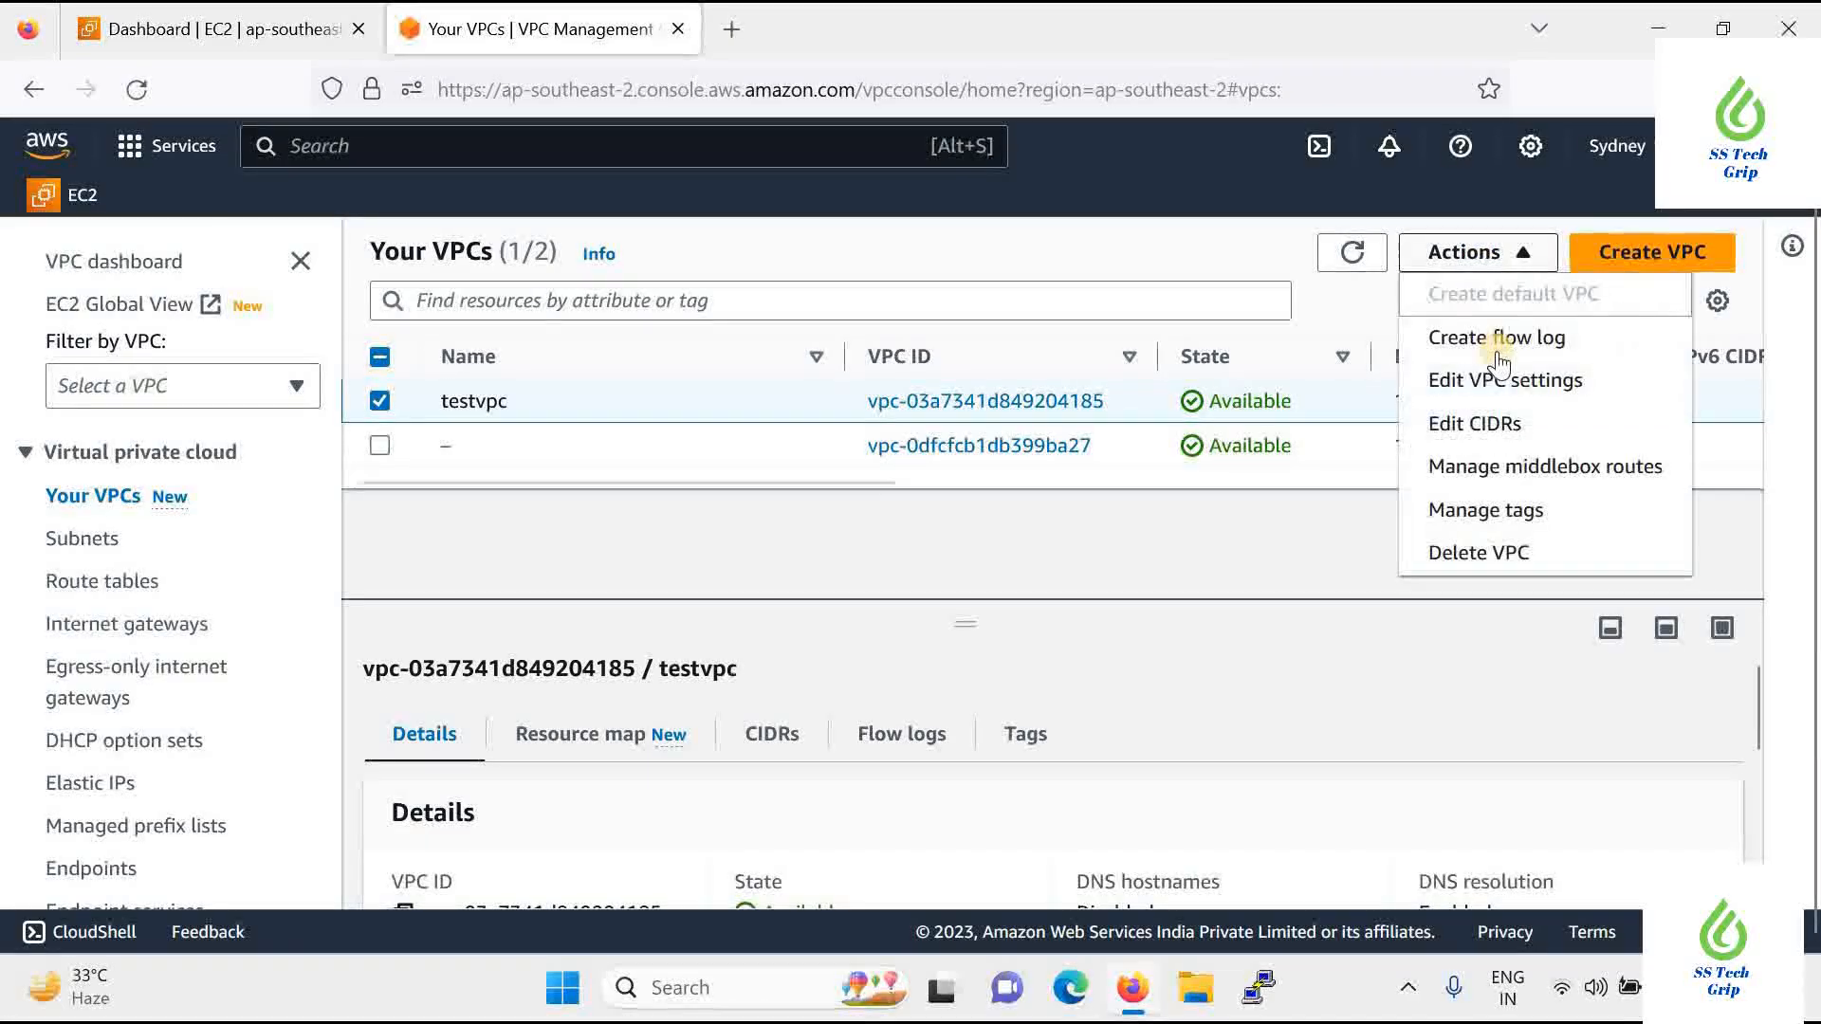
click(1482, 558)
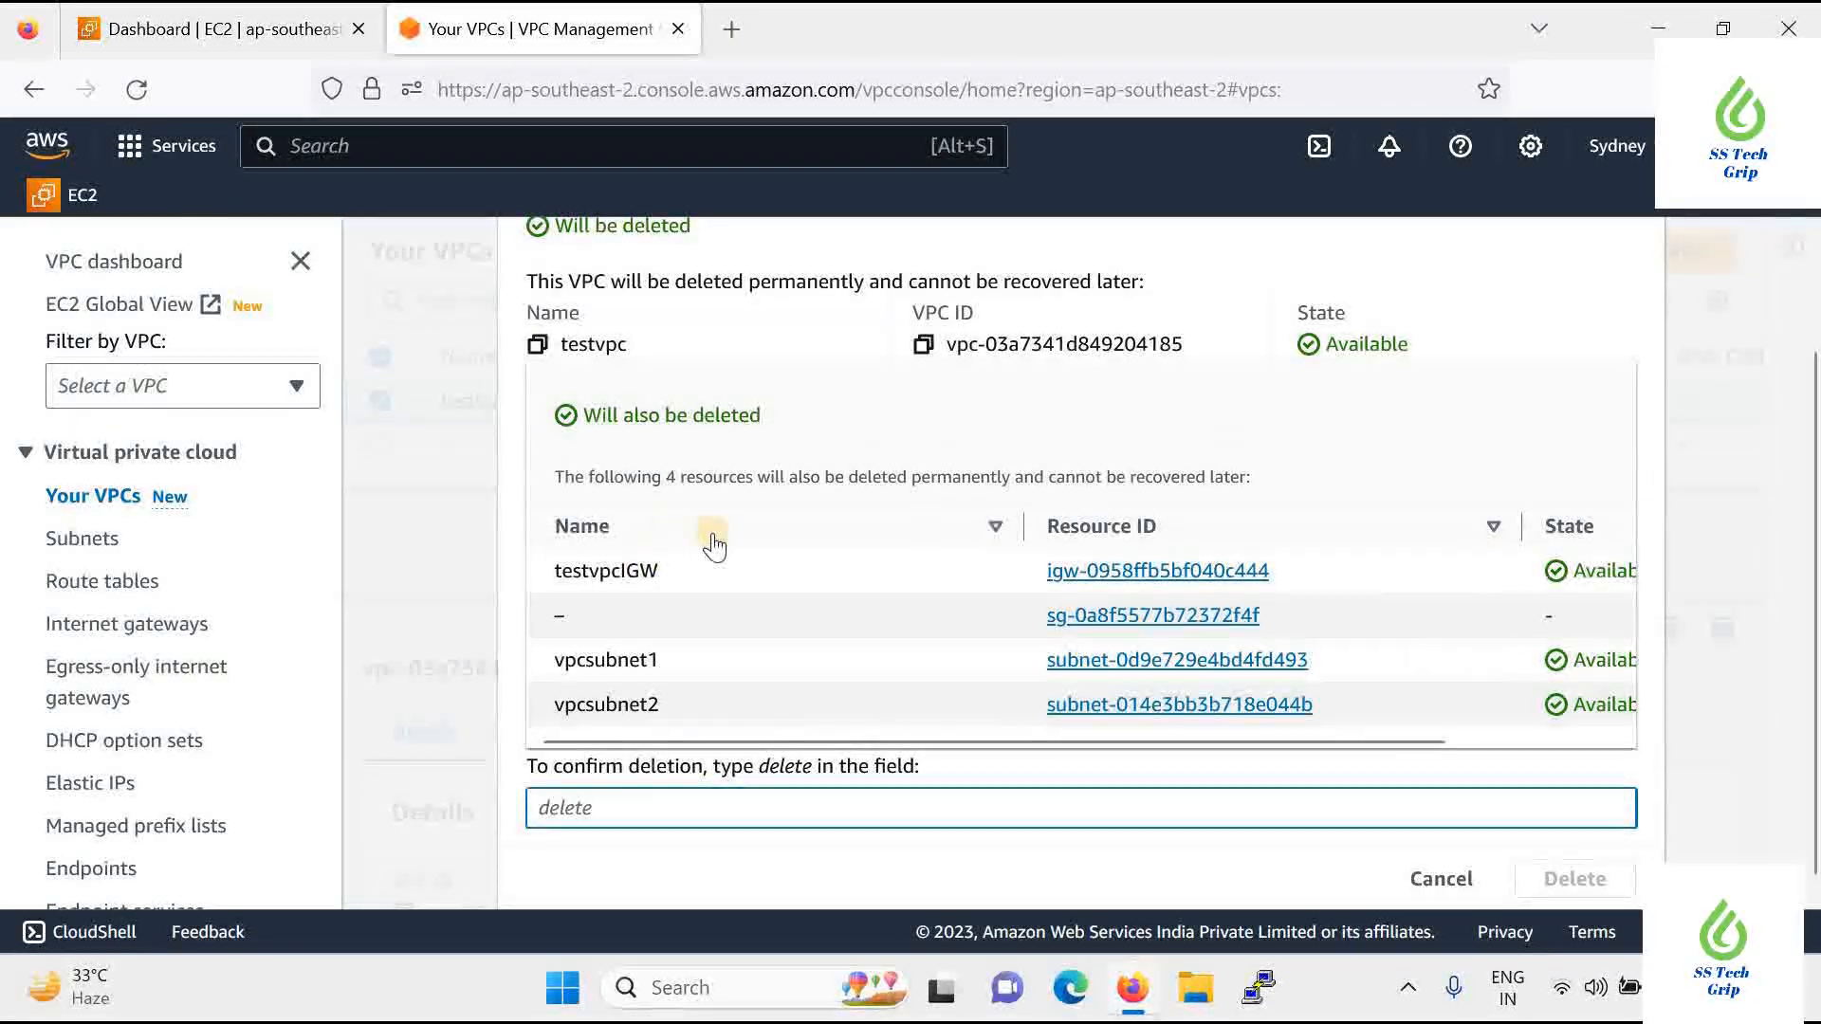
scroll(827, 529, up, 3)
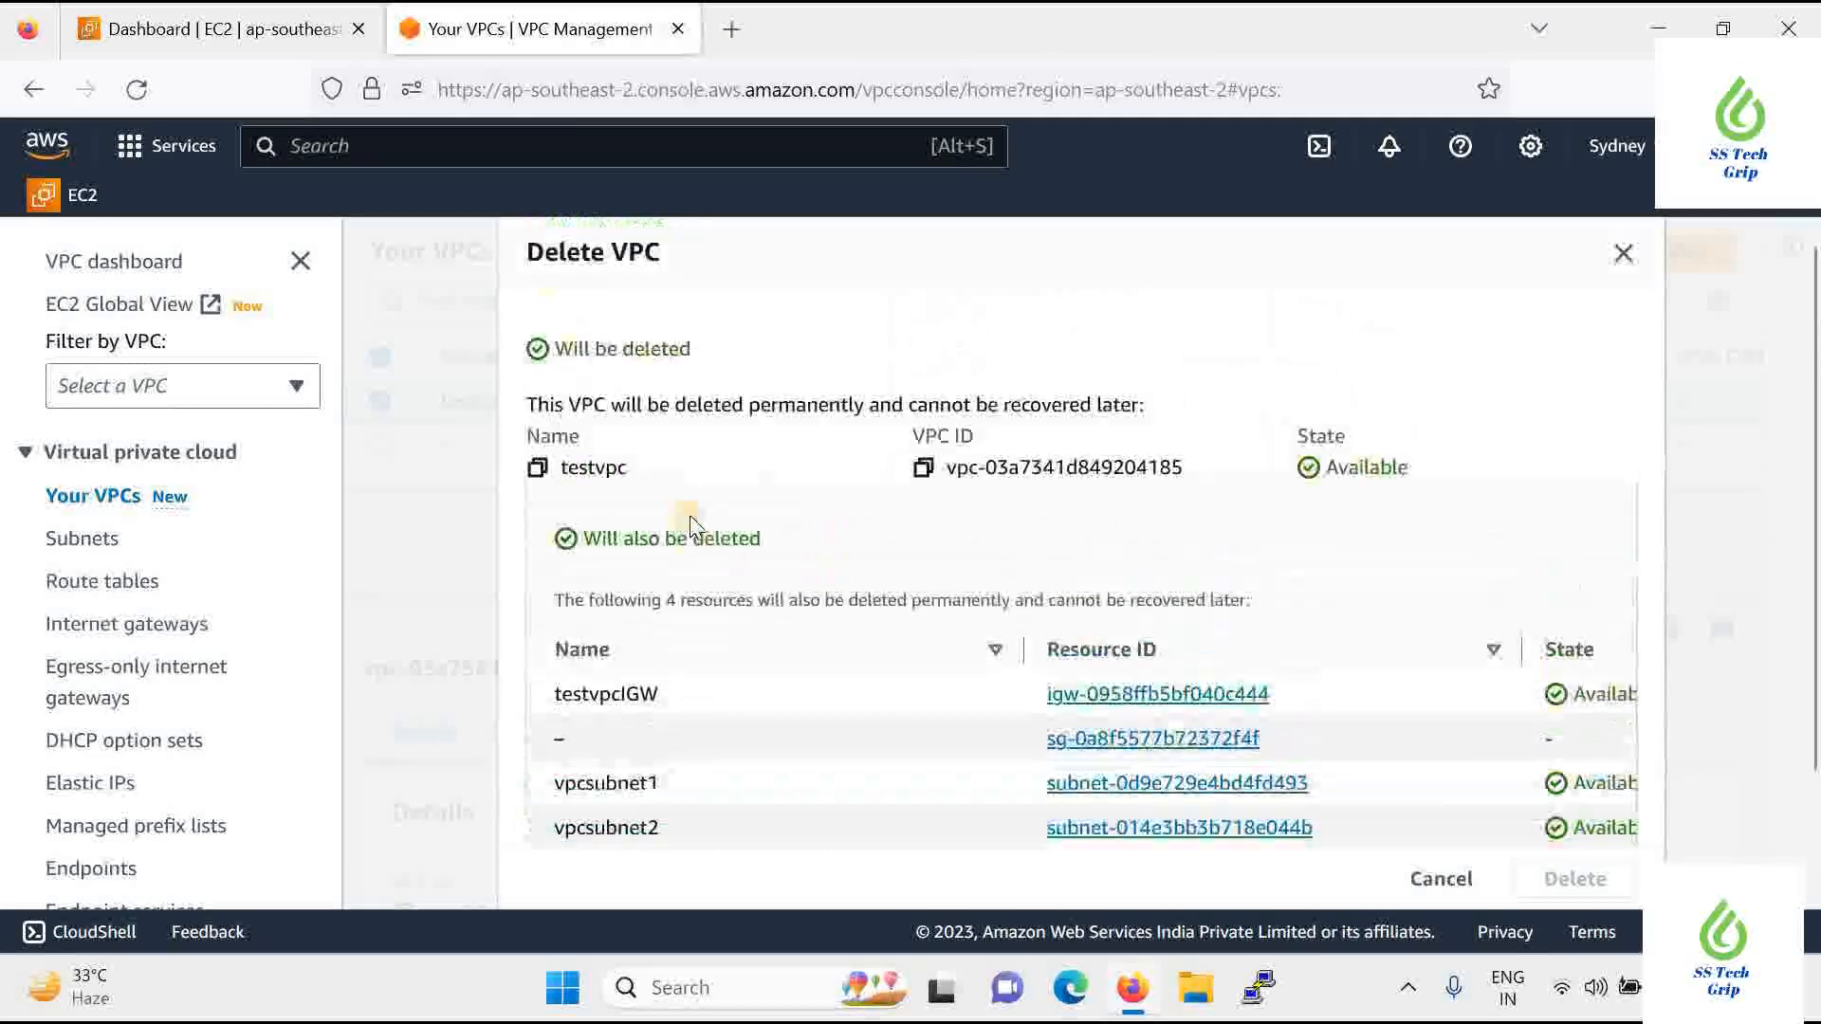
scroll(1043, 531, down, 3)
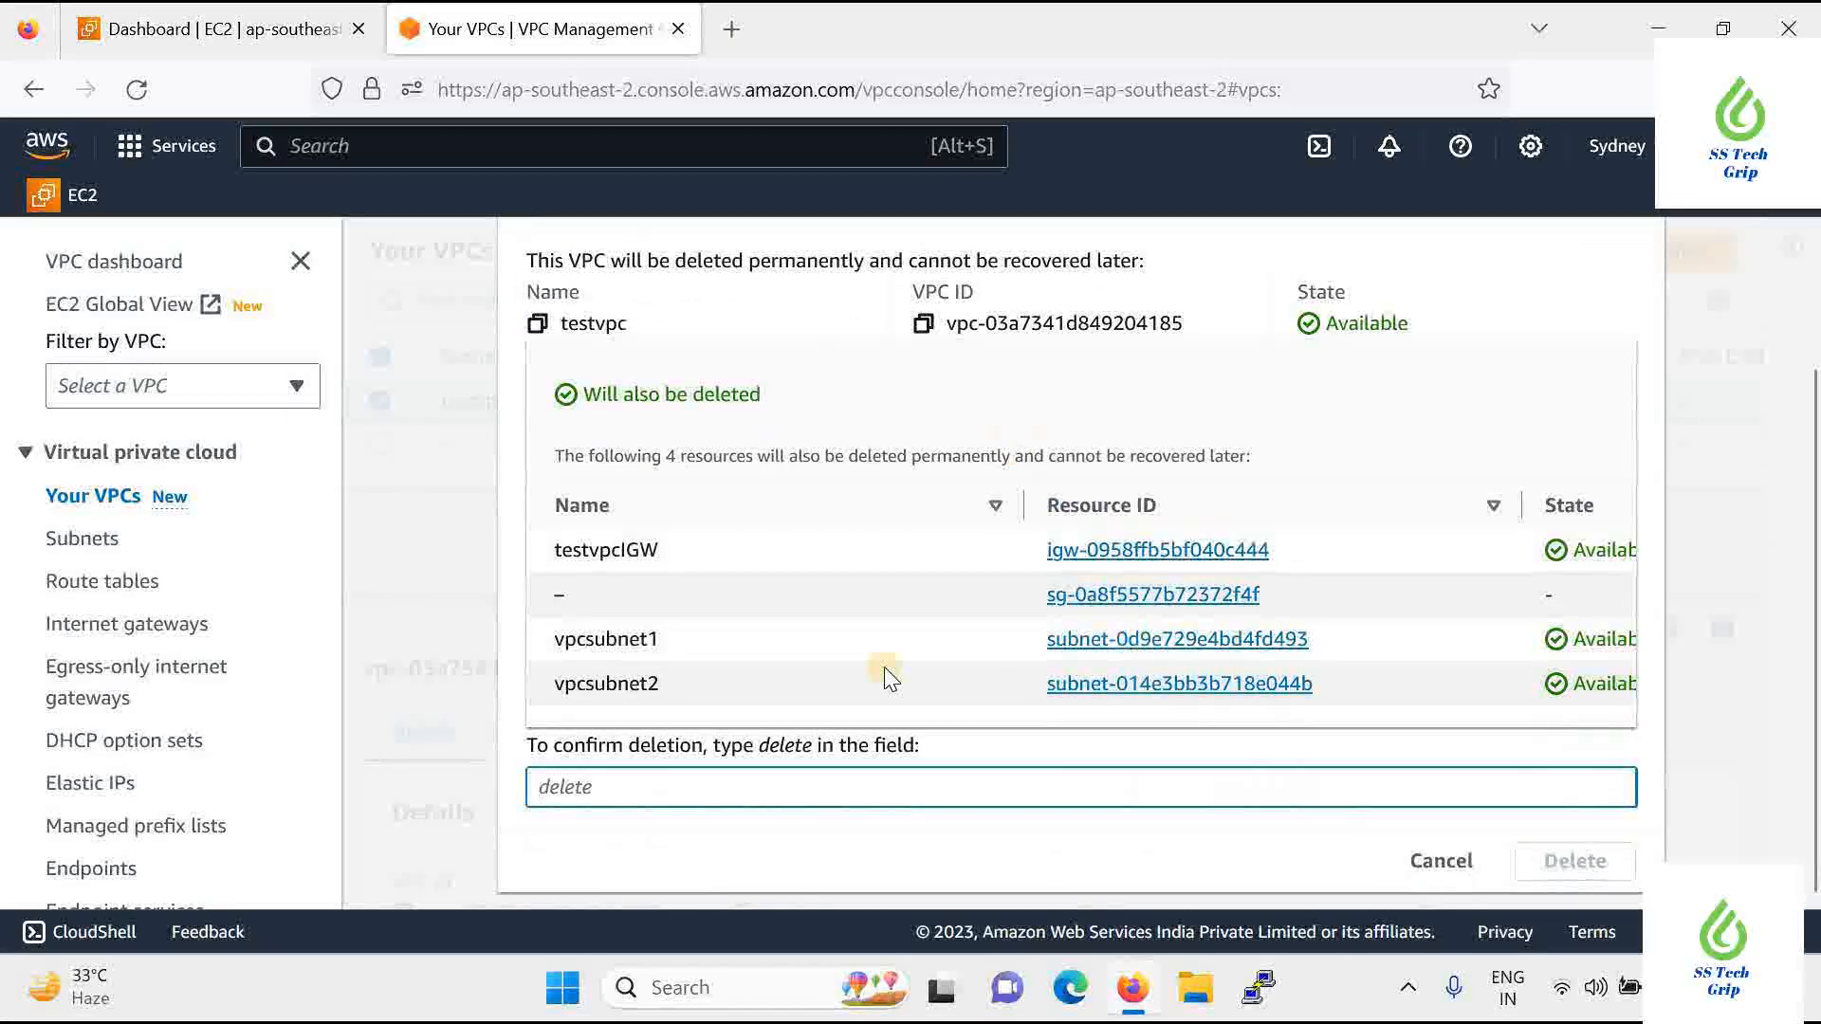
text(d)
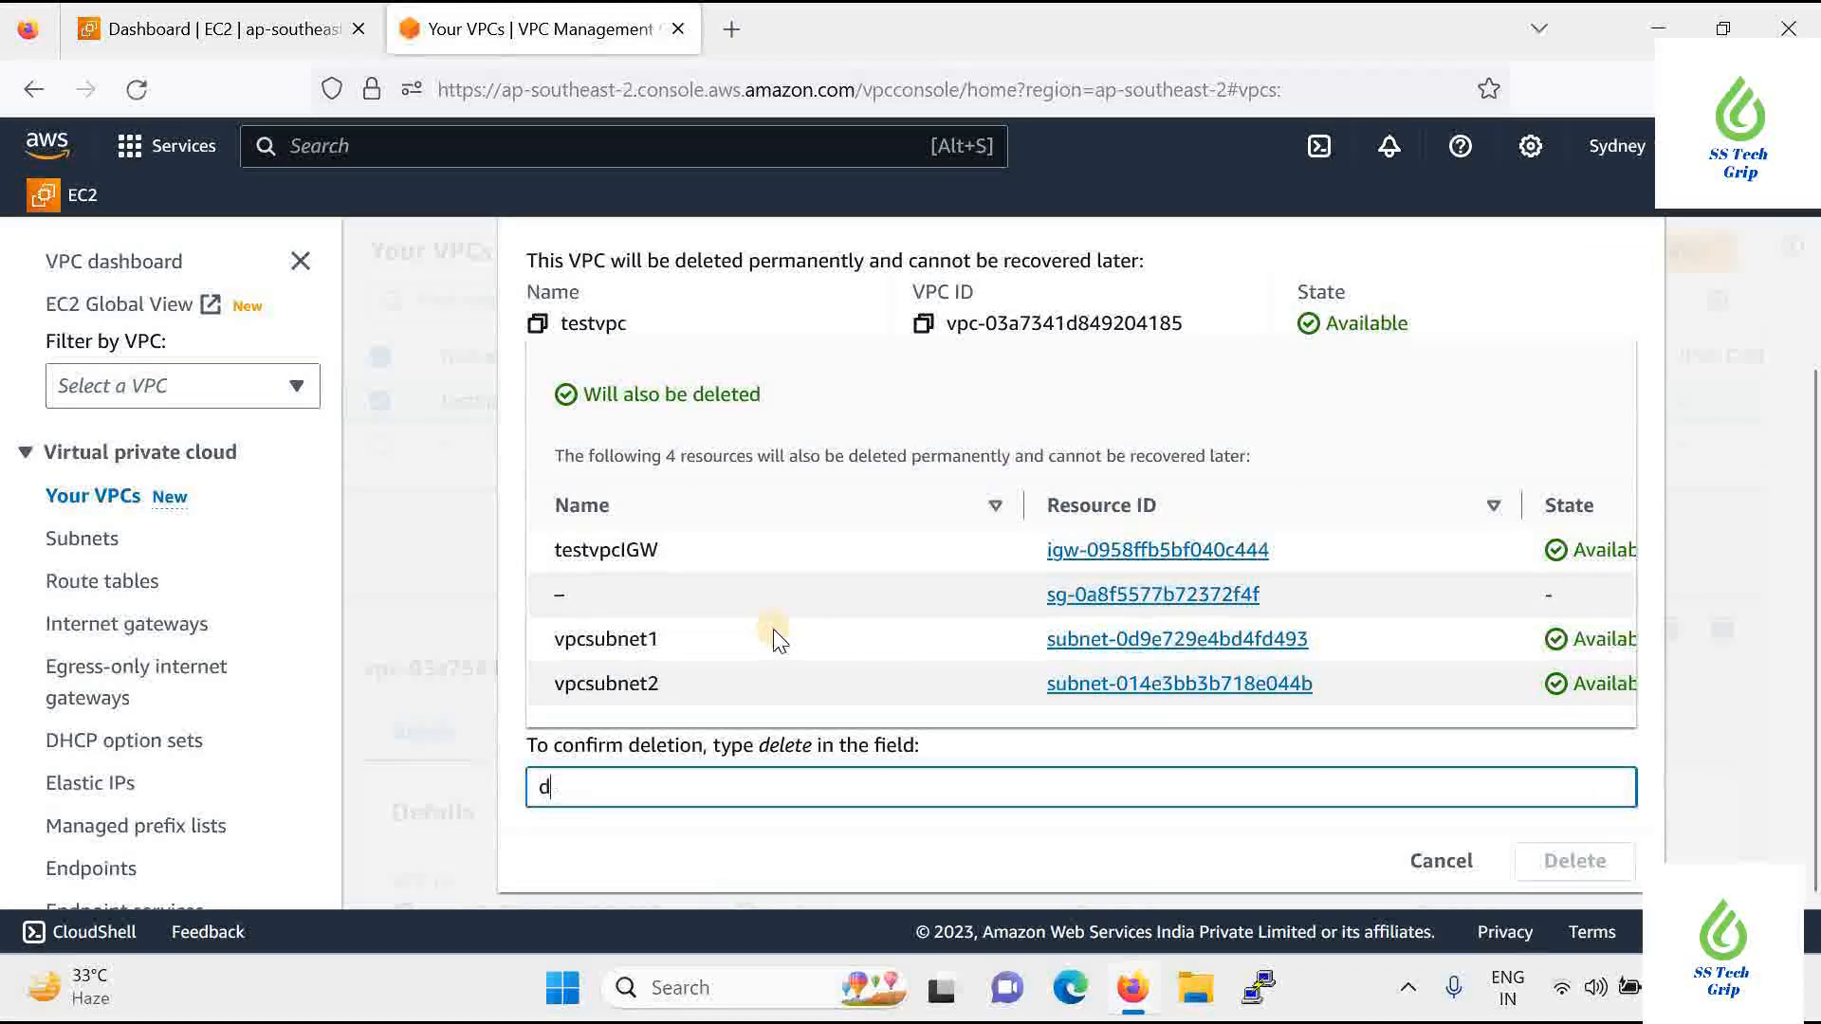
text(elete)
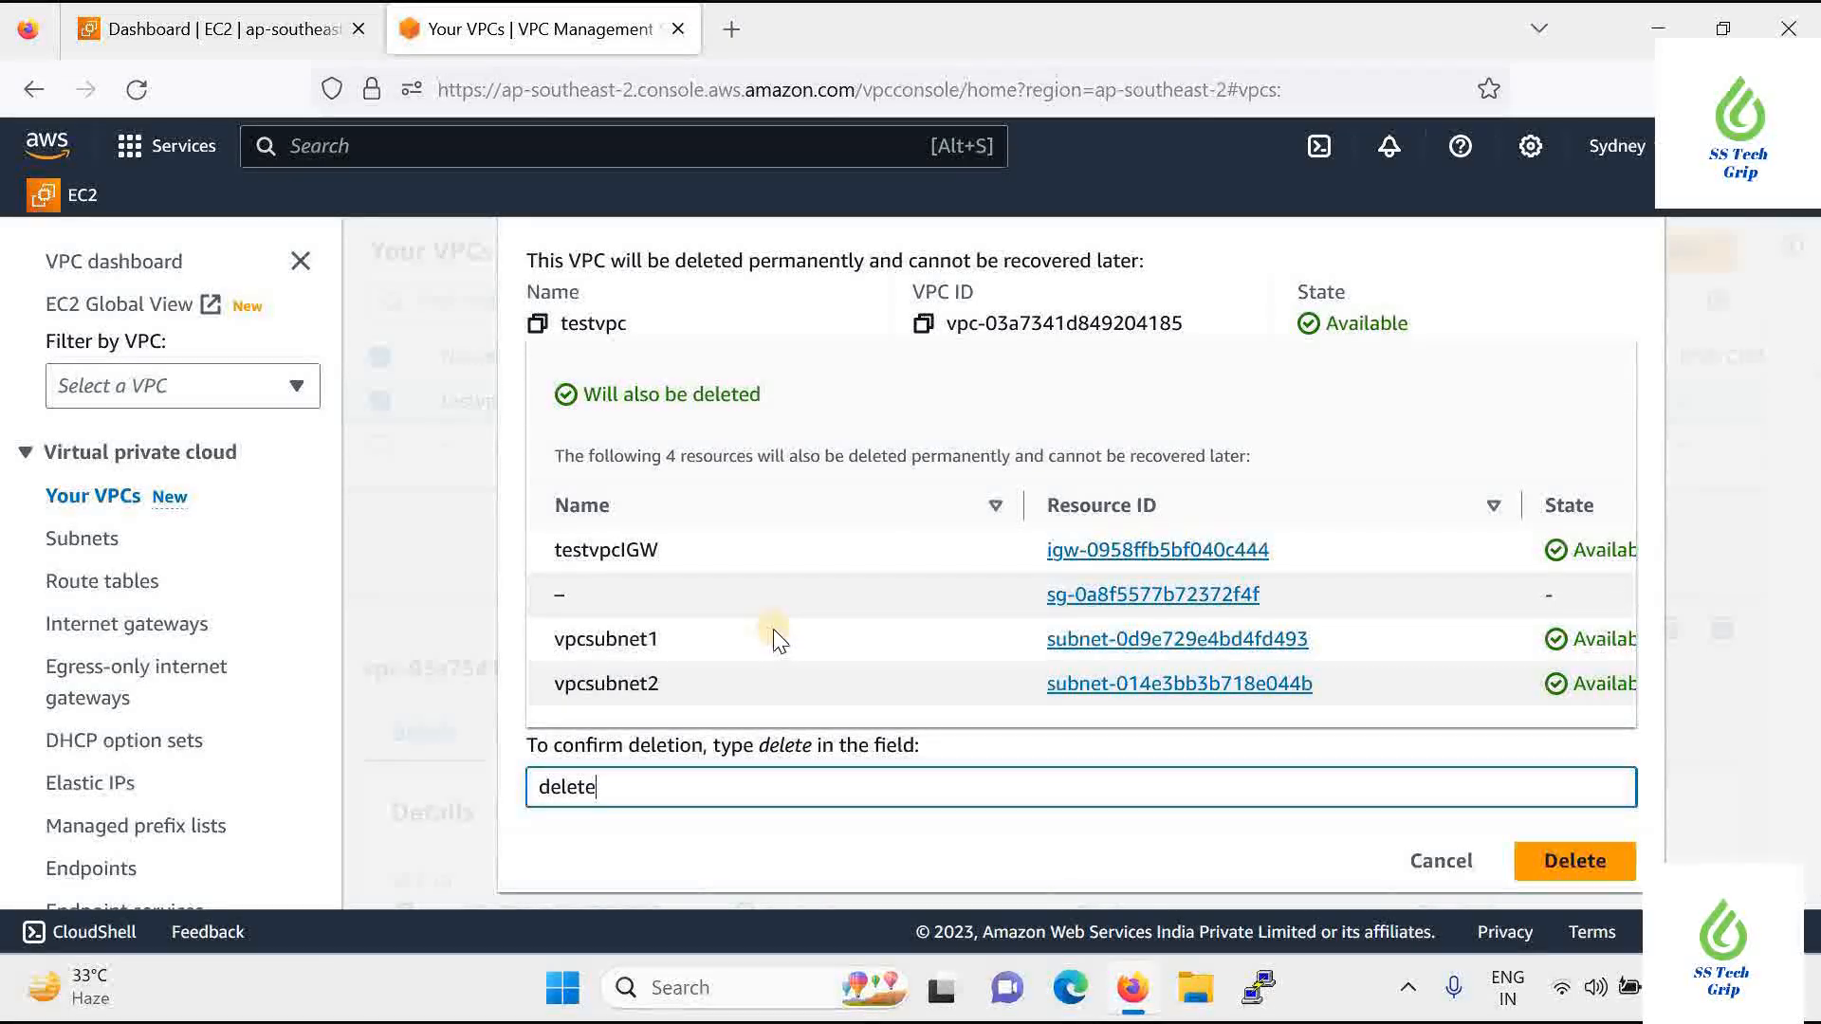
click(1566, 863)
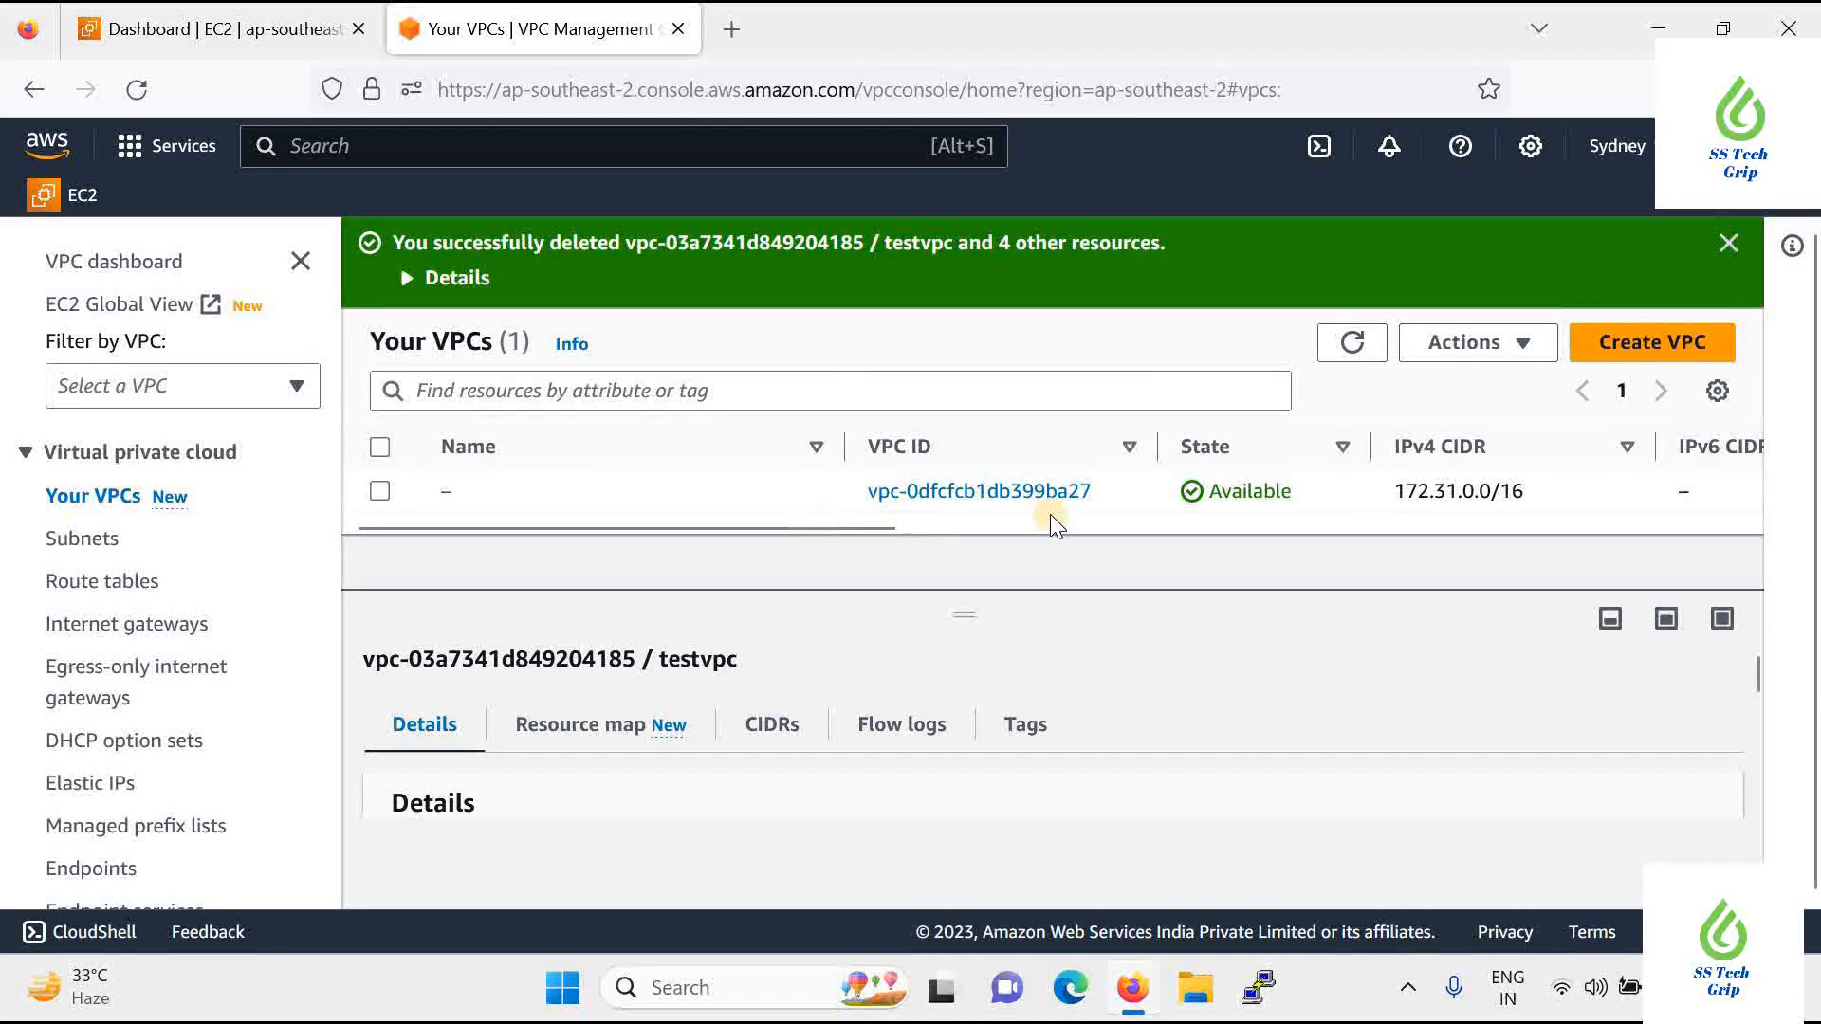
Open the route tables list and try to delete the route table with 2 explicit subnet associations, enlarging the list area to check its entry
click(102, 580)
drag(982, 478, 723, 576)
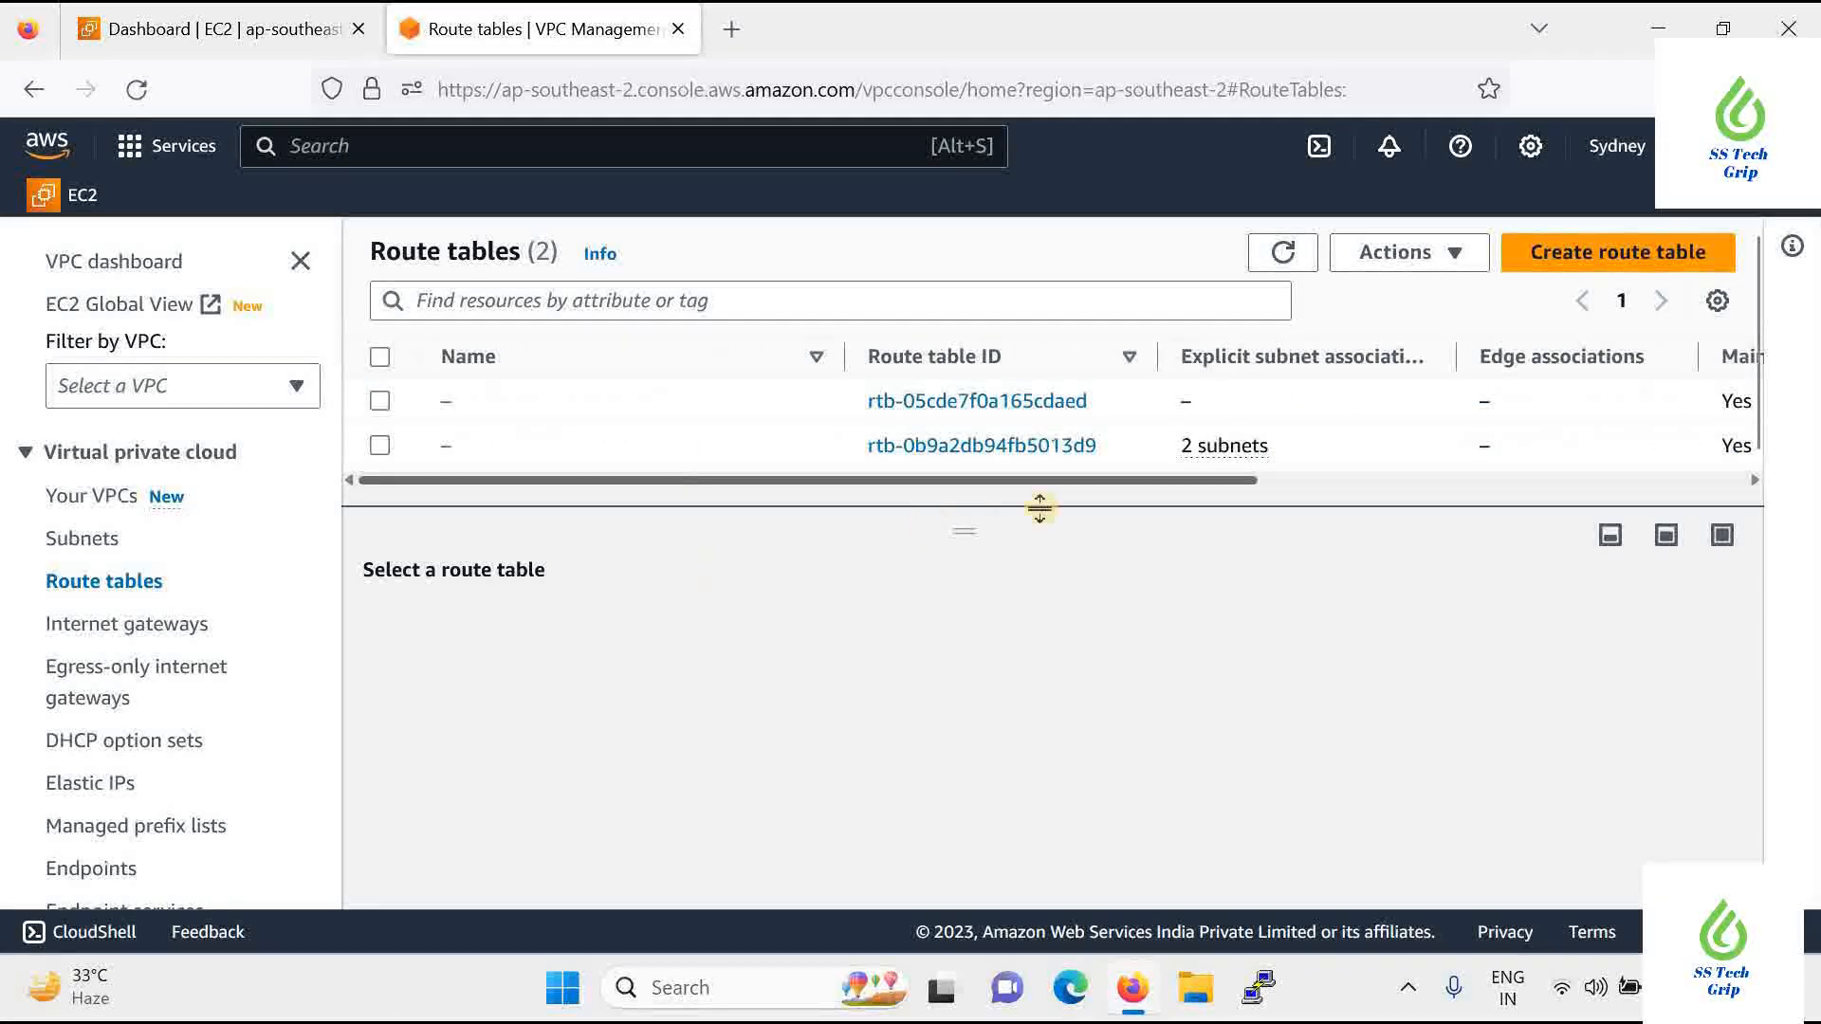
drag(1175, 480, 395, 475)
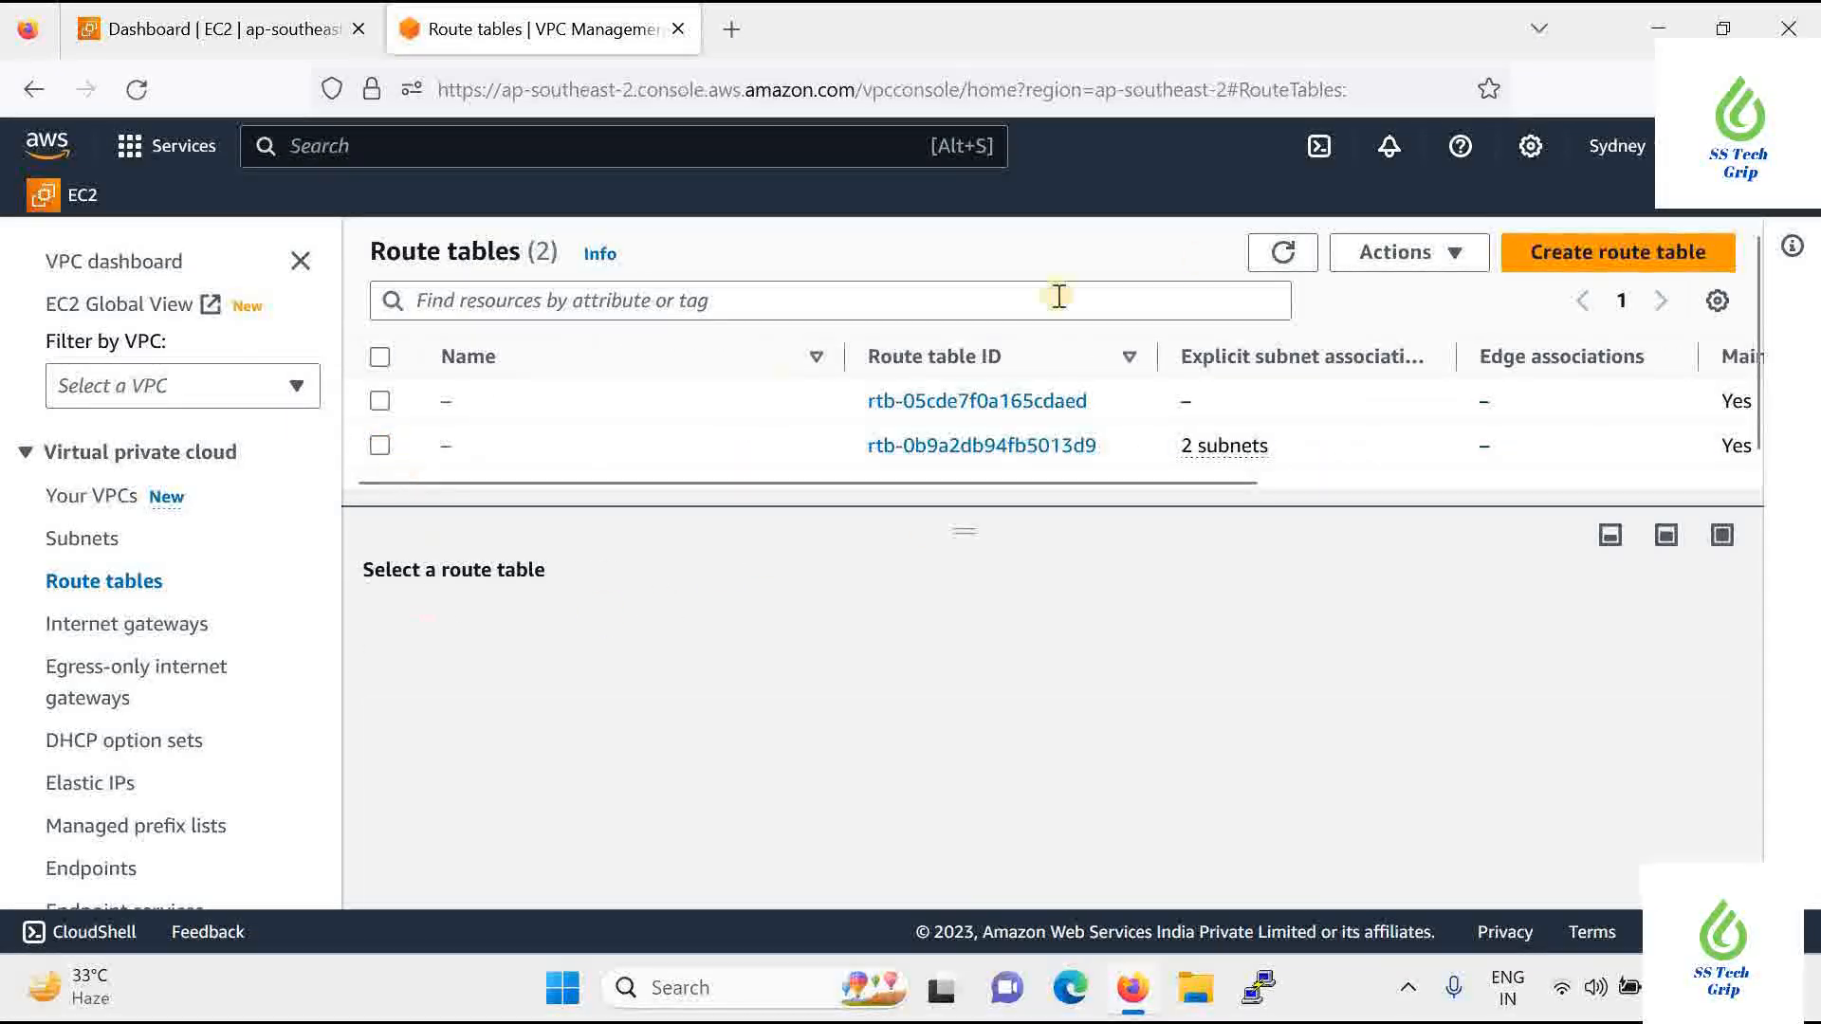
click(1399, 251)
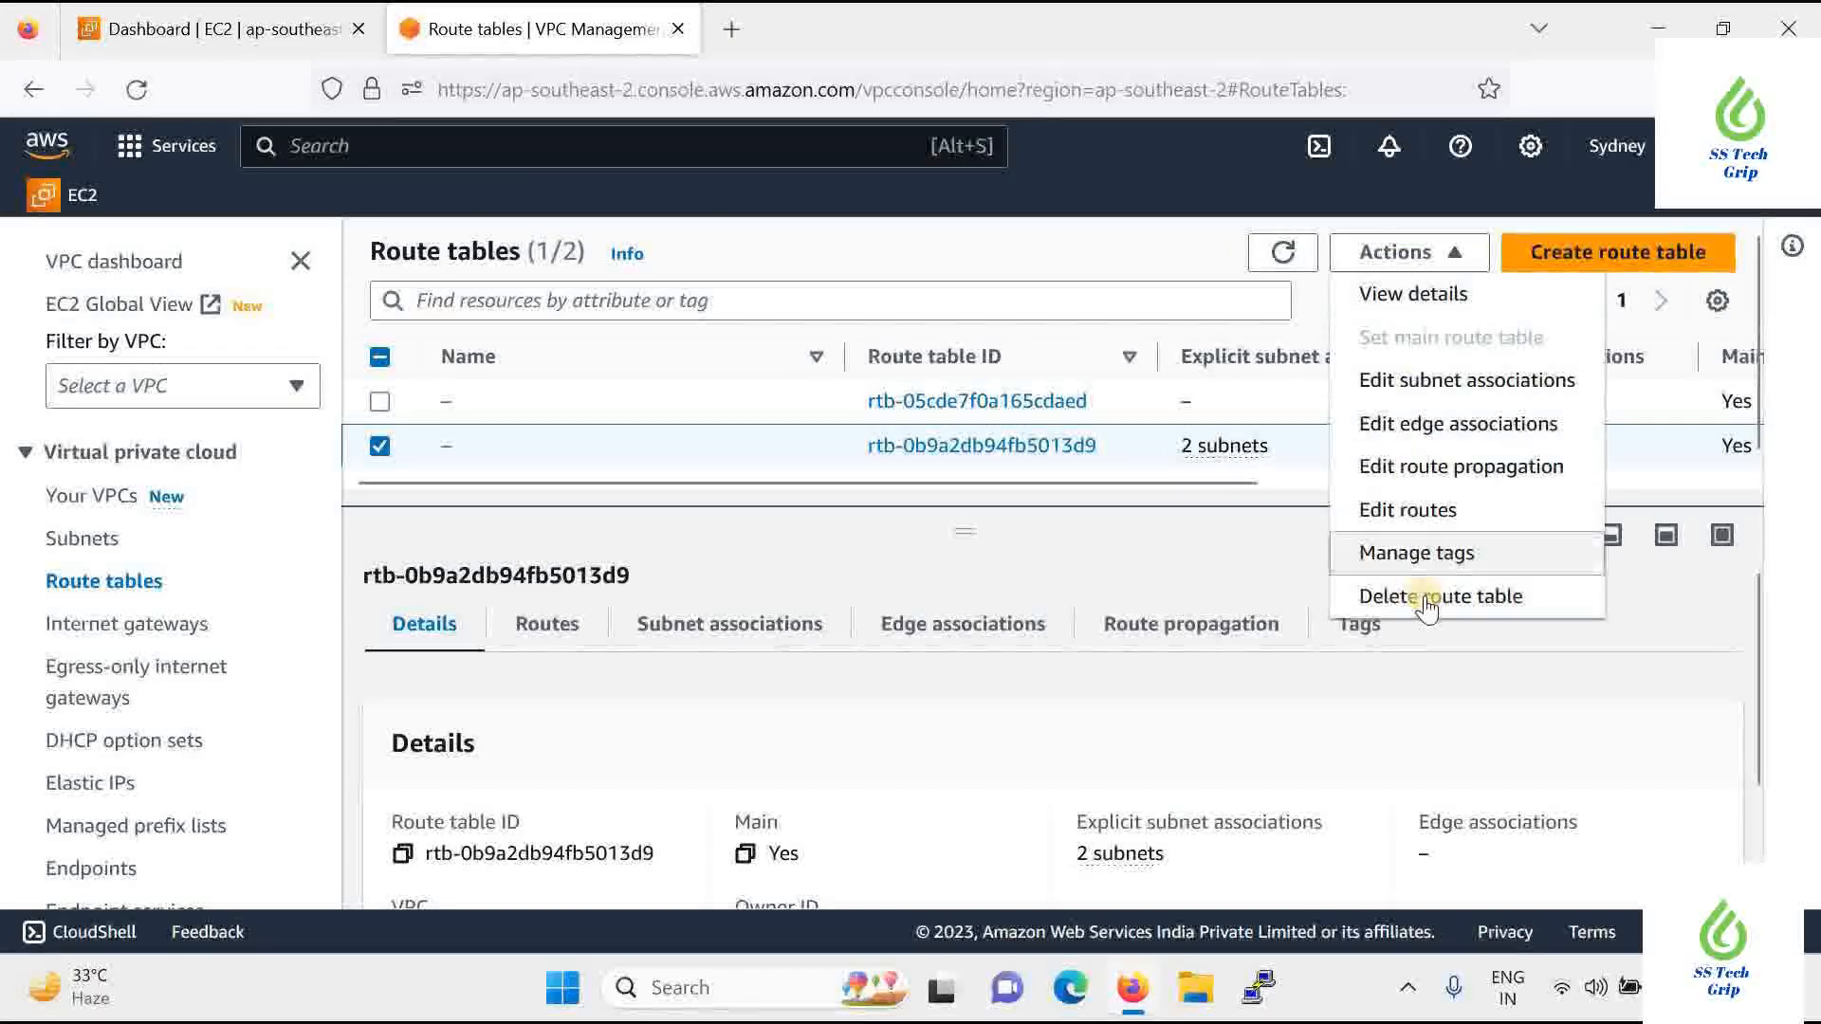
click(1427, 598)
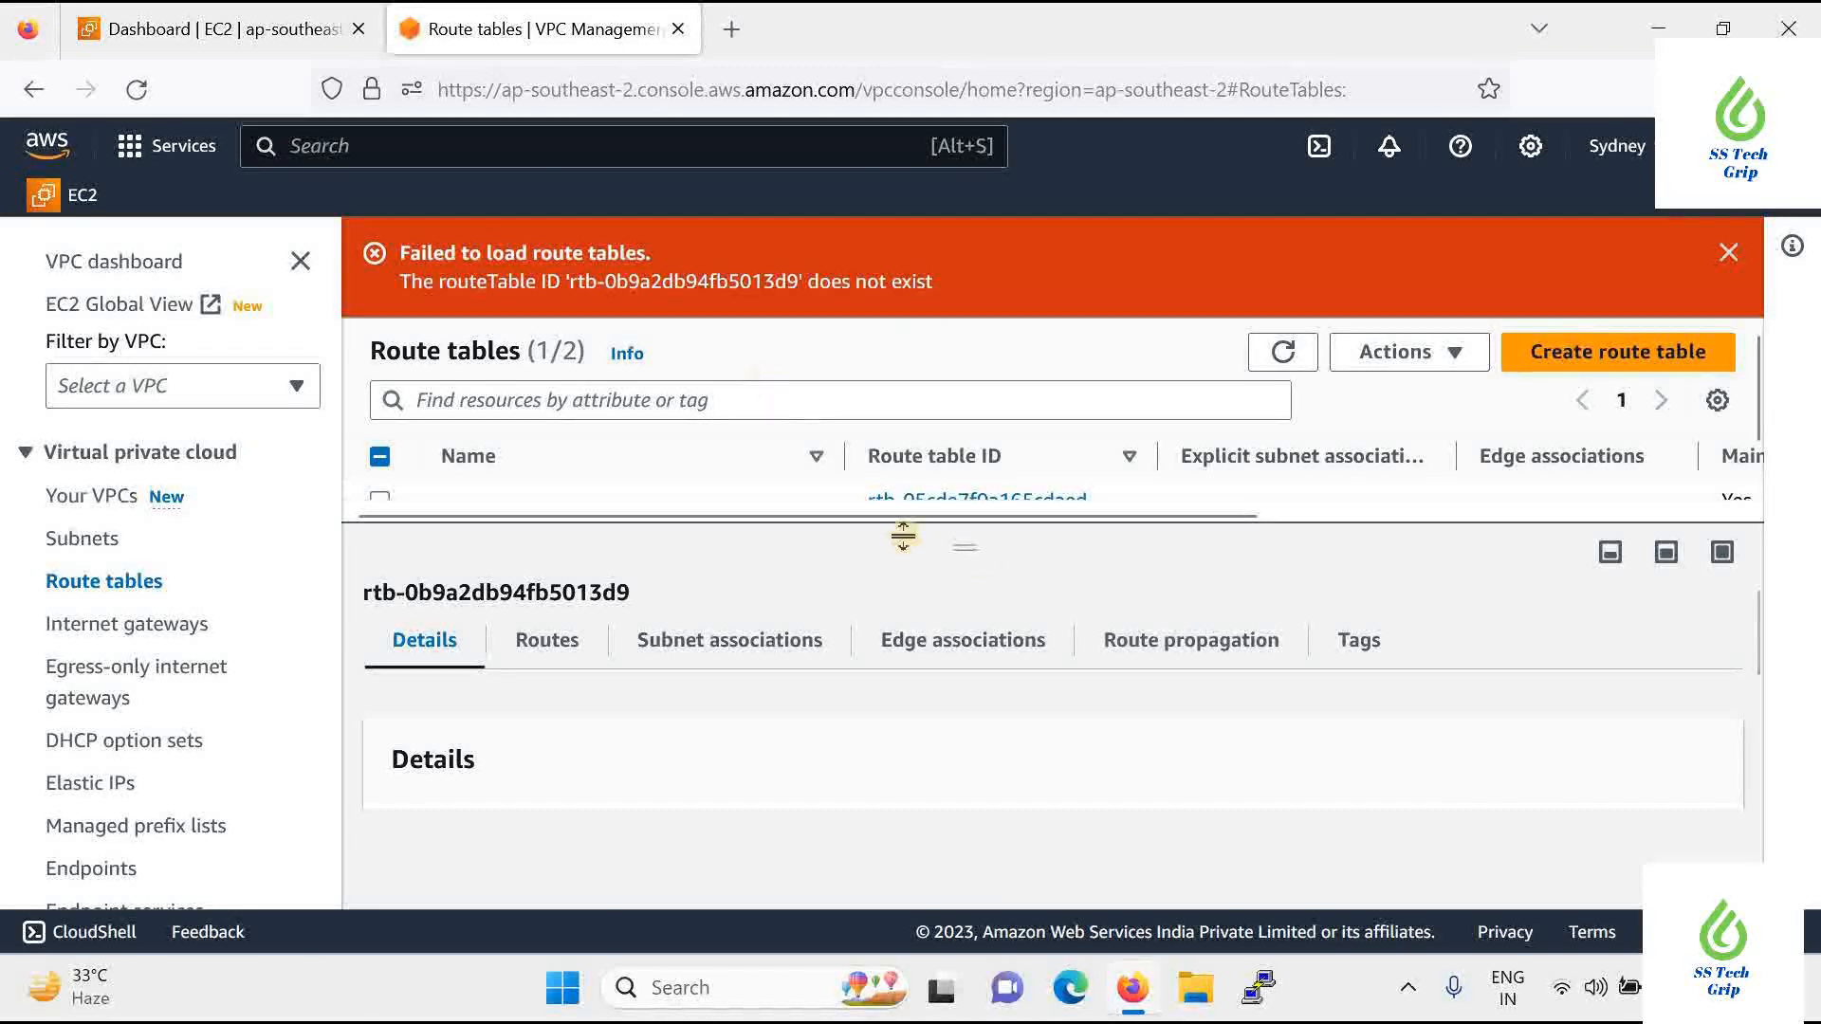
drag(966, 550, 986, 614)
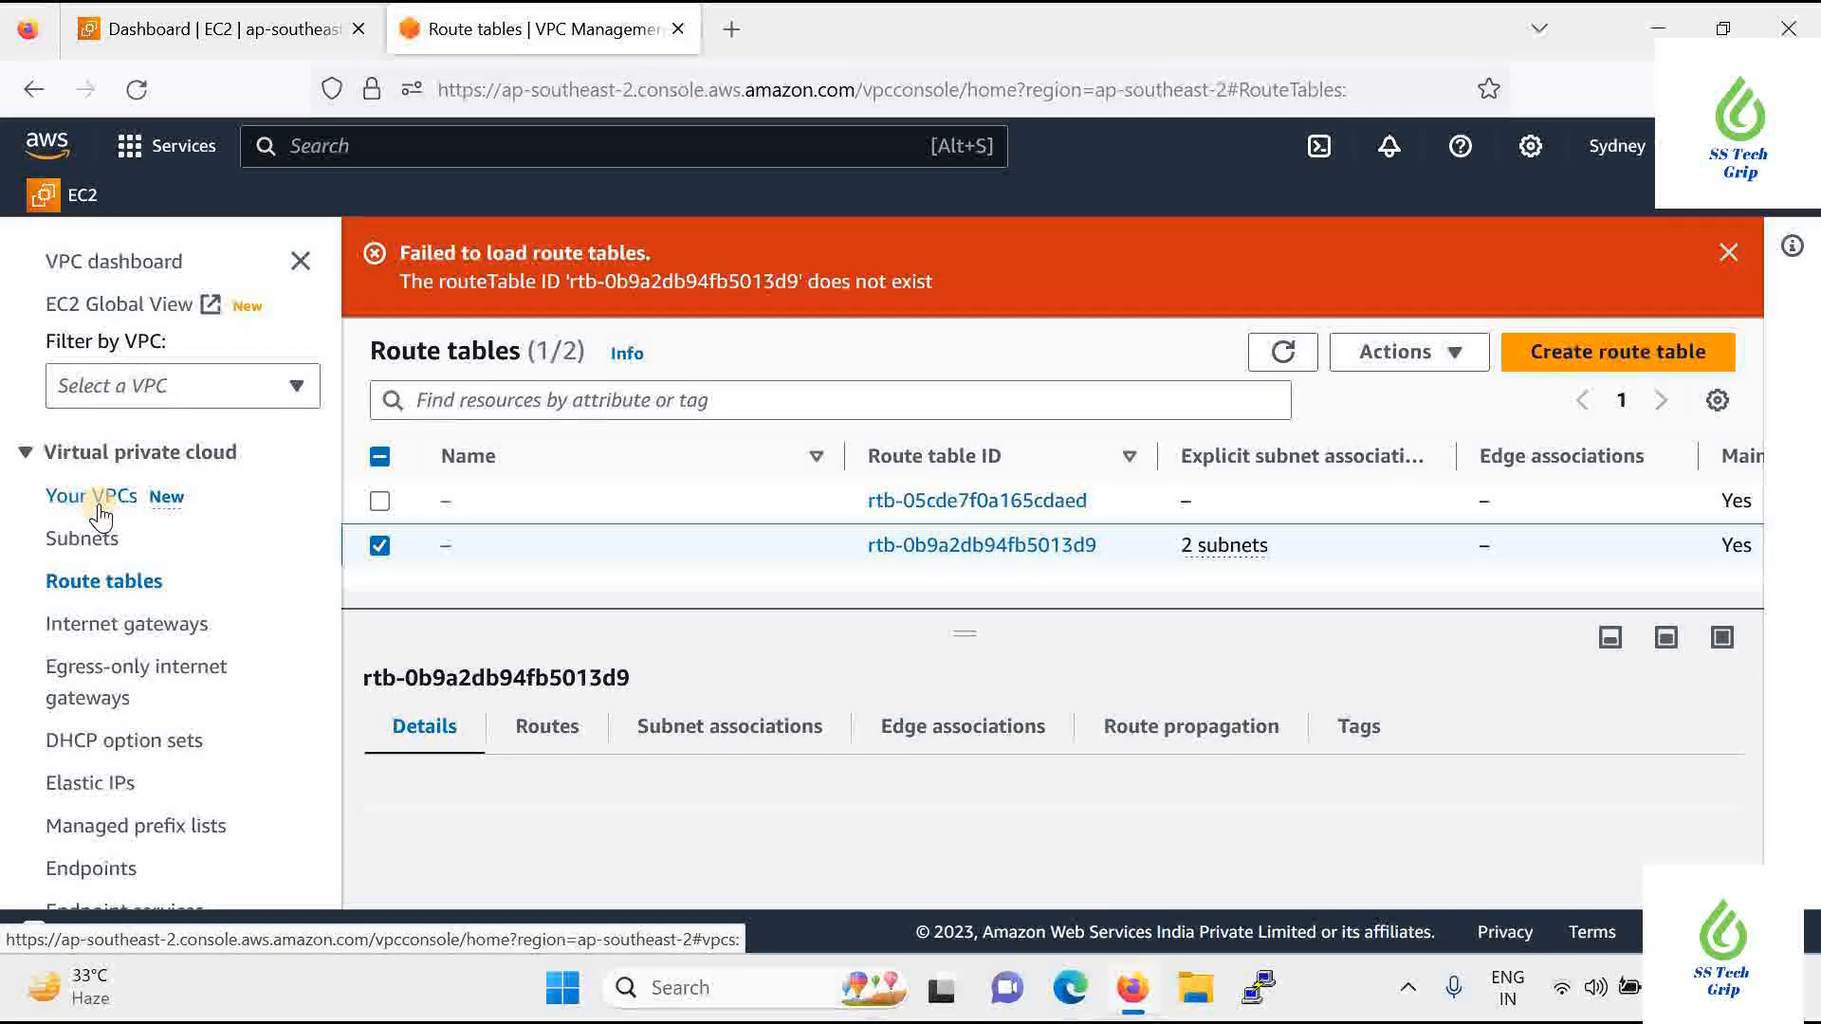
mouse_move(498, 561)
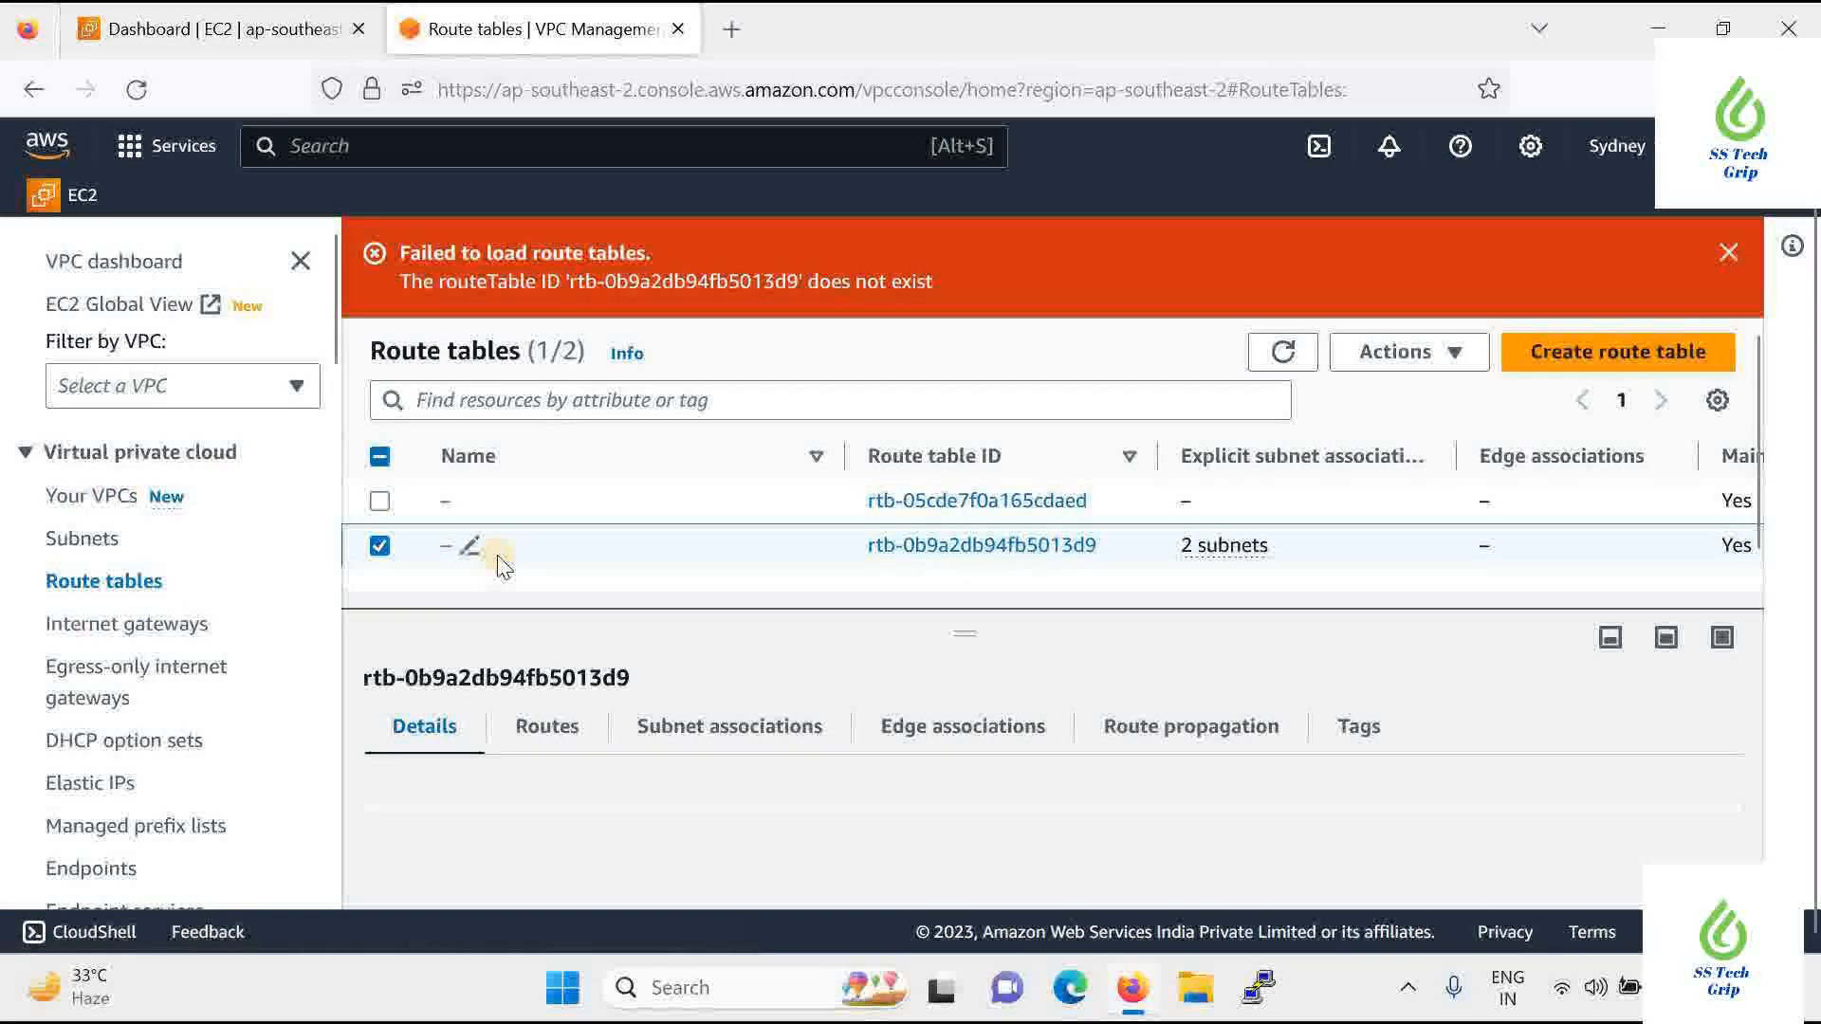